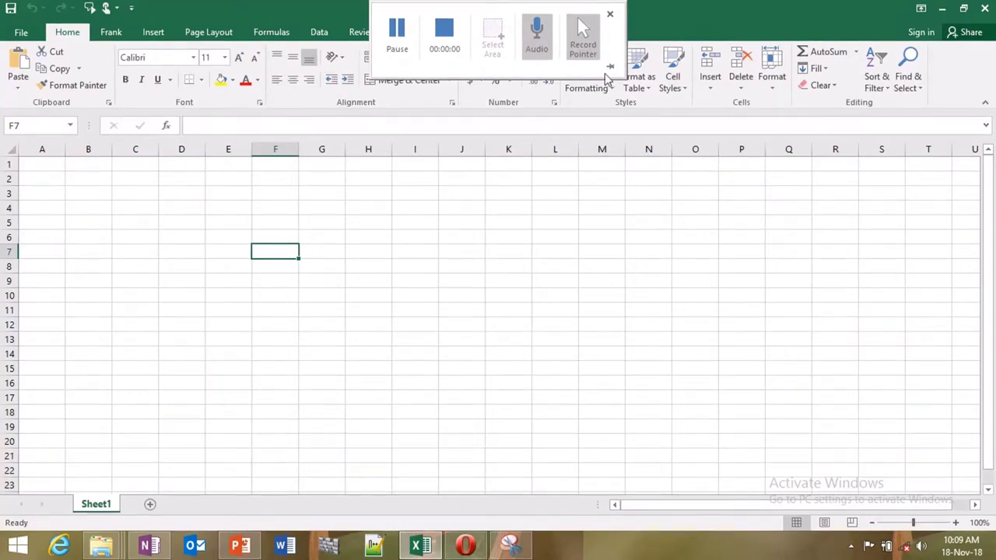
Step: Select cells K5, G5, G7 and D4, briefly switch to Opera, then return to Book1
left_click(610, 70)
left_click(511, 220)
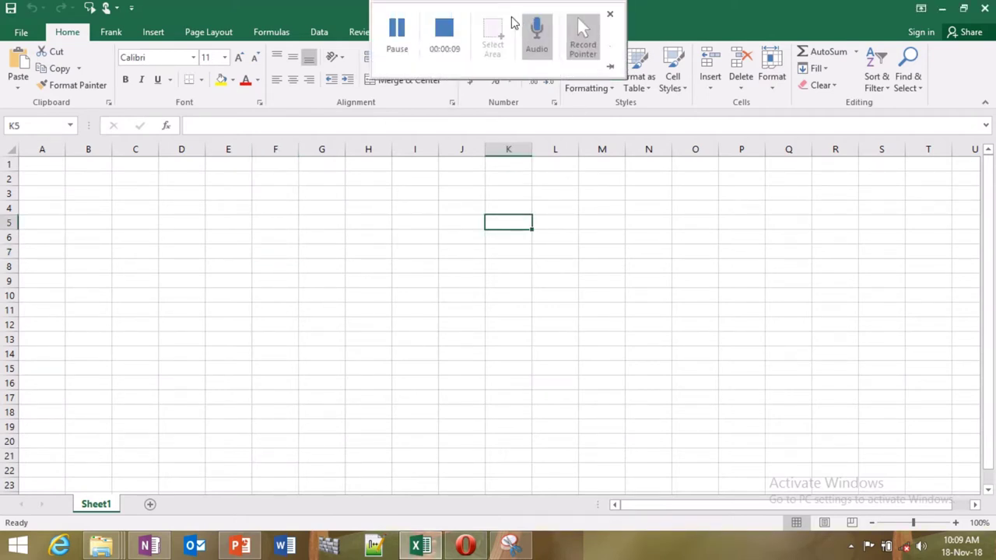
left_click(336, 227)
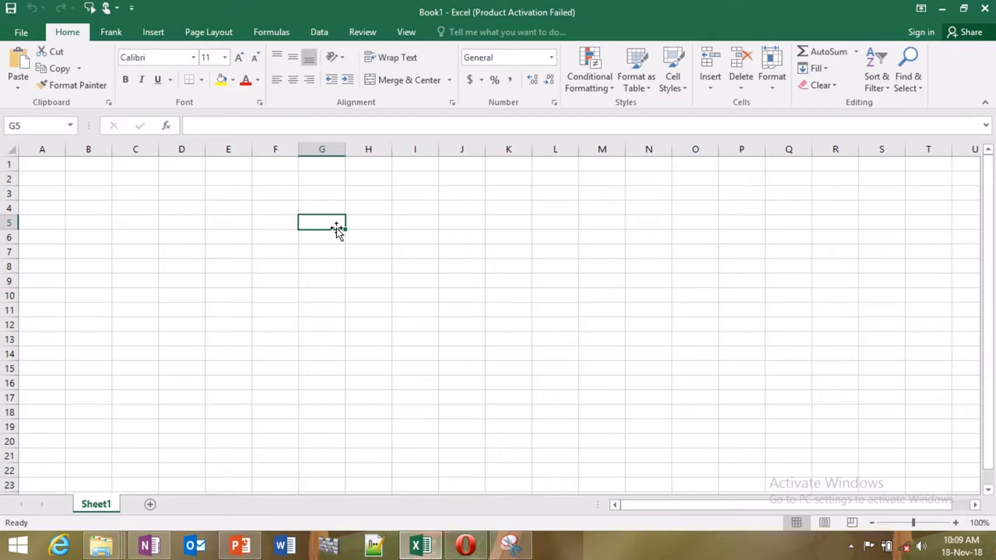
left_click(303, 252)
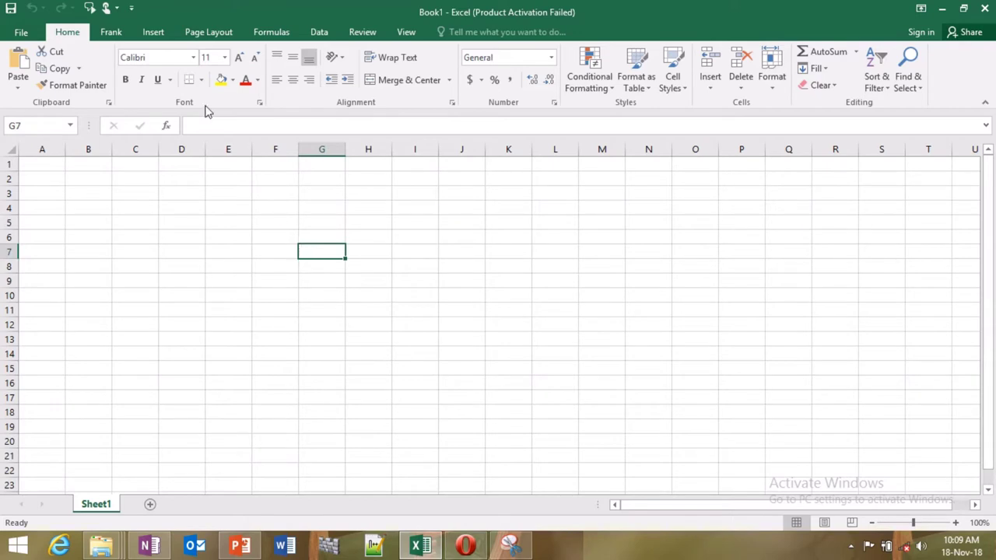
left_click(192, 203)
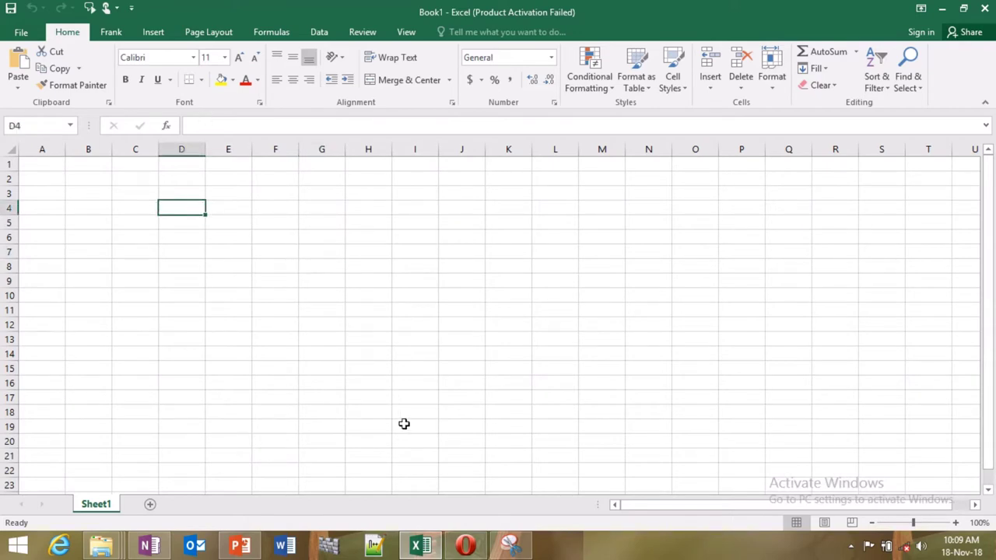
left_click(466, 547)
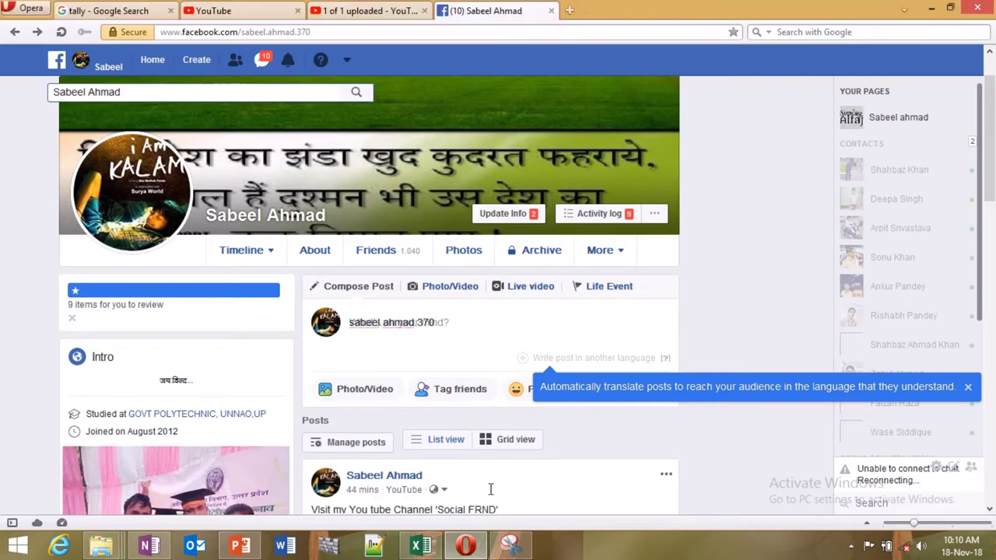
left_click(419, 547)
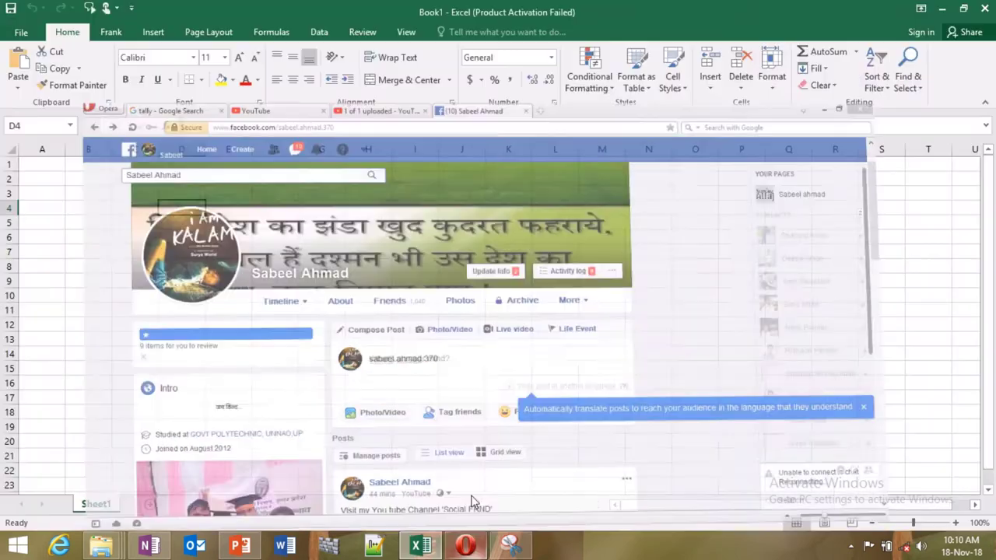
Step: Select cells I14, G7, D3, F4 and C2, then show Book1's File Info page
left_click(436, 359)
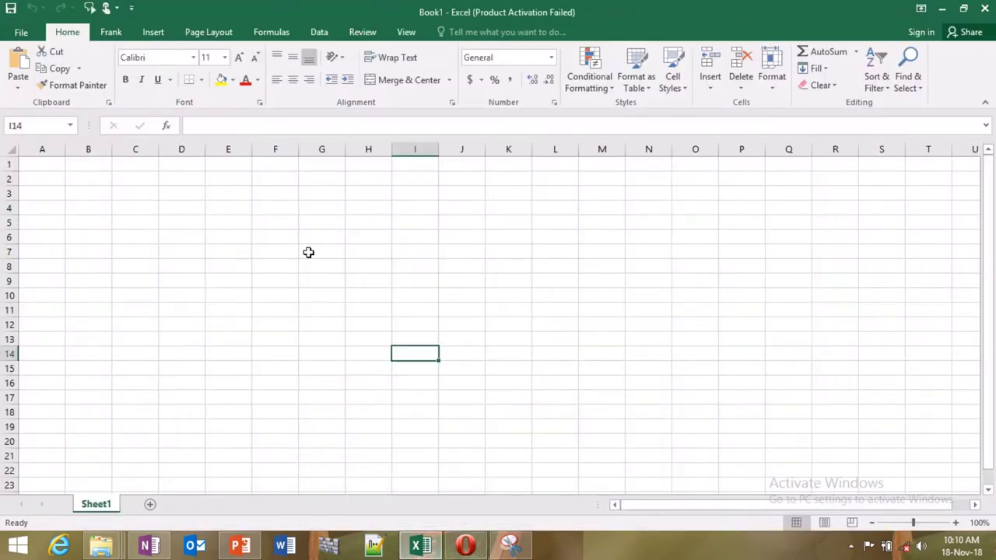
left_click(310, 251)
left_click(169, 193)
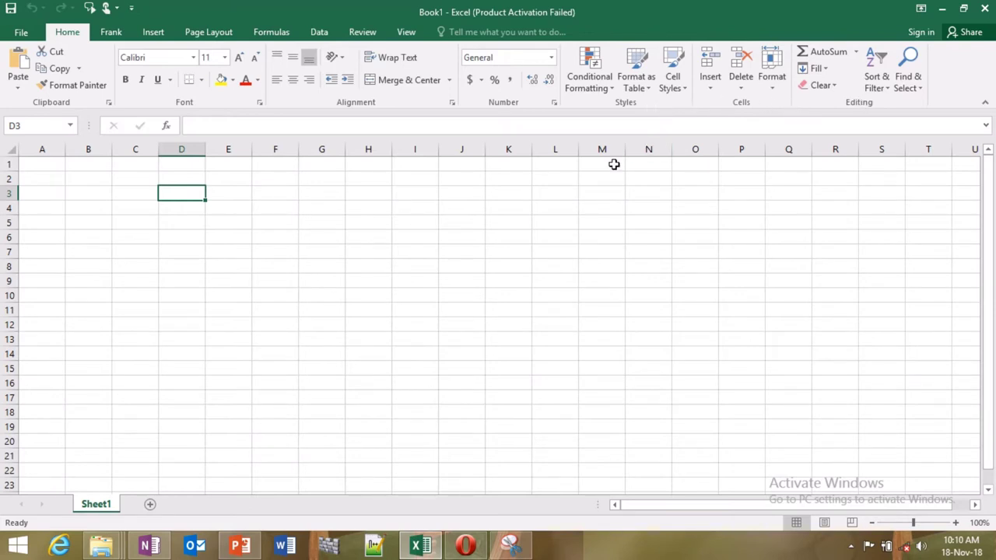
left_click(276, 203)
left_click(118, 175)
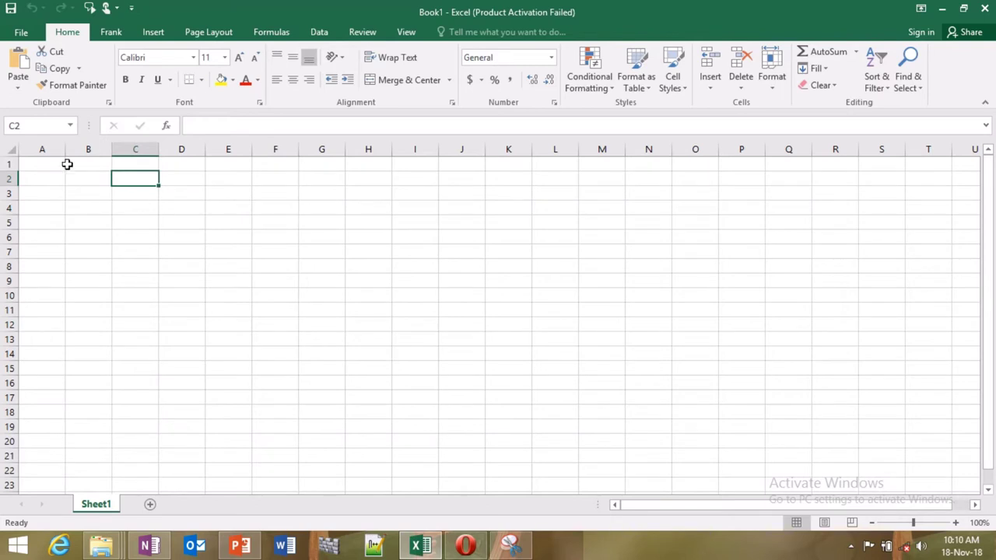
left_click(28, 35)
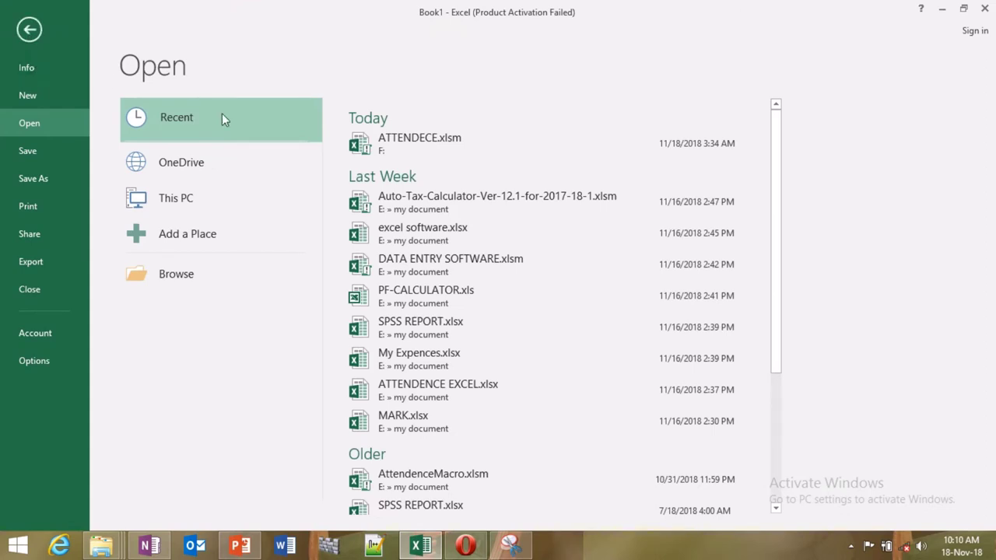
left_click(50, 73)
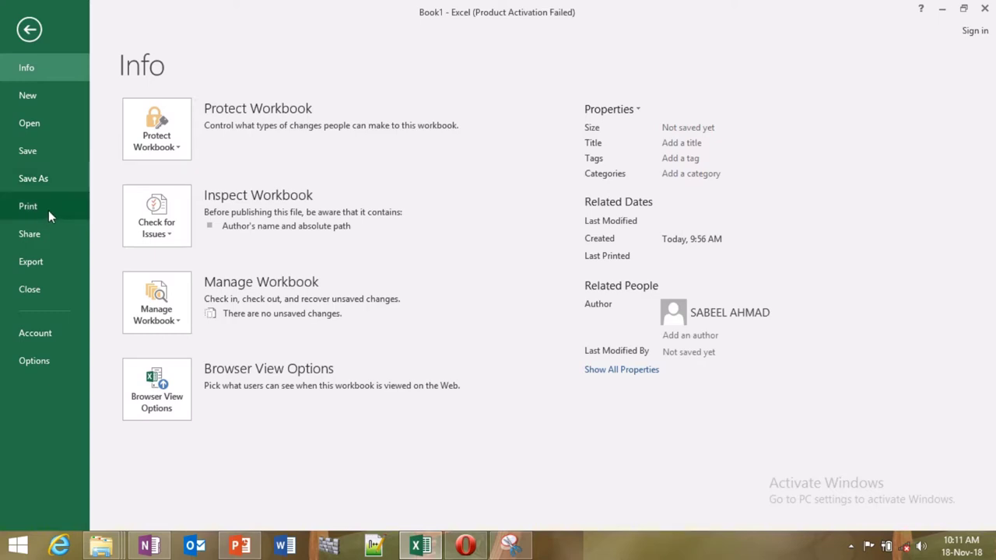
Step: Show the Print page, with Send To OneNote 16 as the printer
left_click(48, 211)
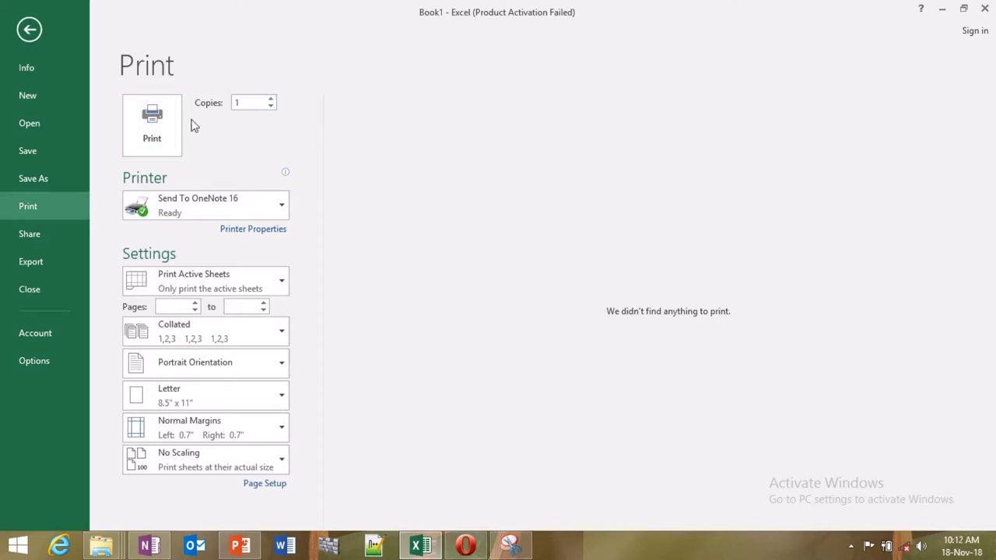
Step: Set the print paper size to A4, keeping printer and active sheets, then show Share
left_click(253, 207)
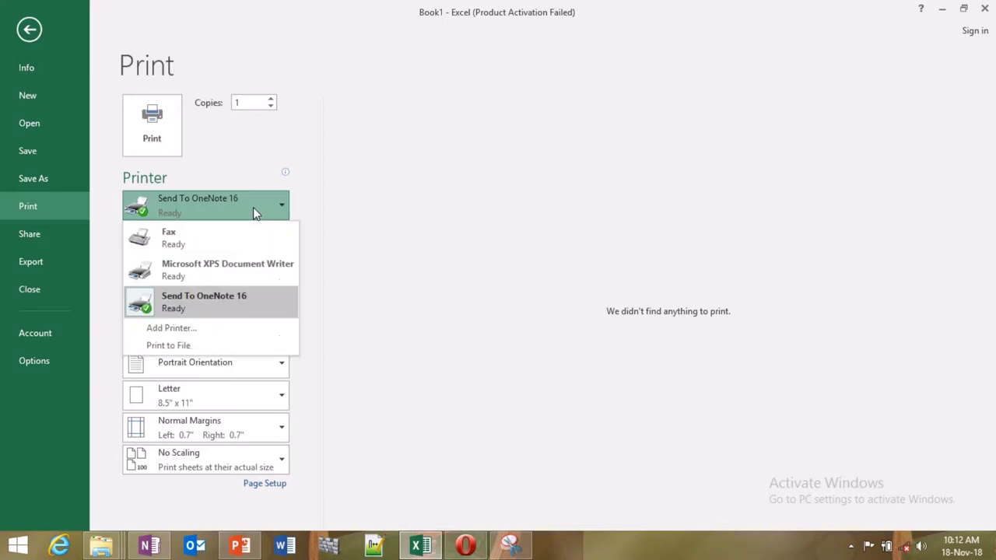
left_click(348, 229)
left_click(266, 286)
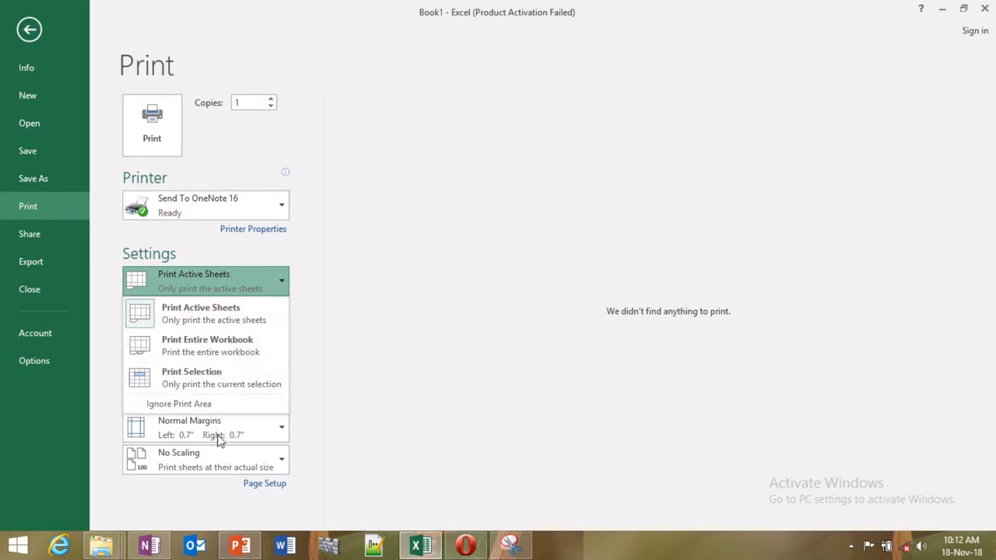
left_click(358, 363)
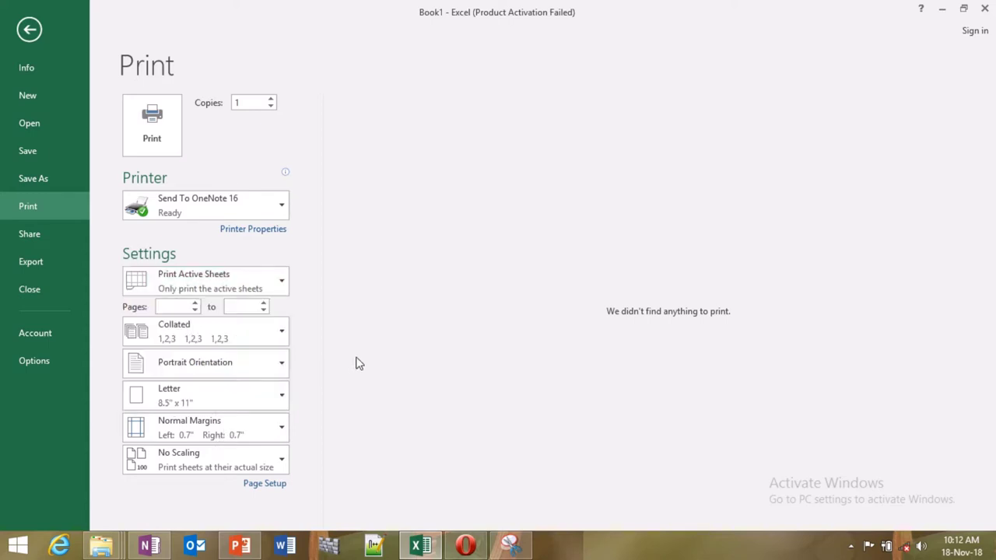
left_click(213, 400)
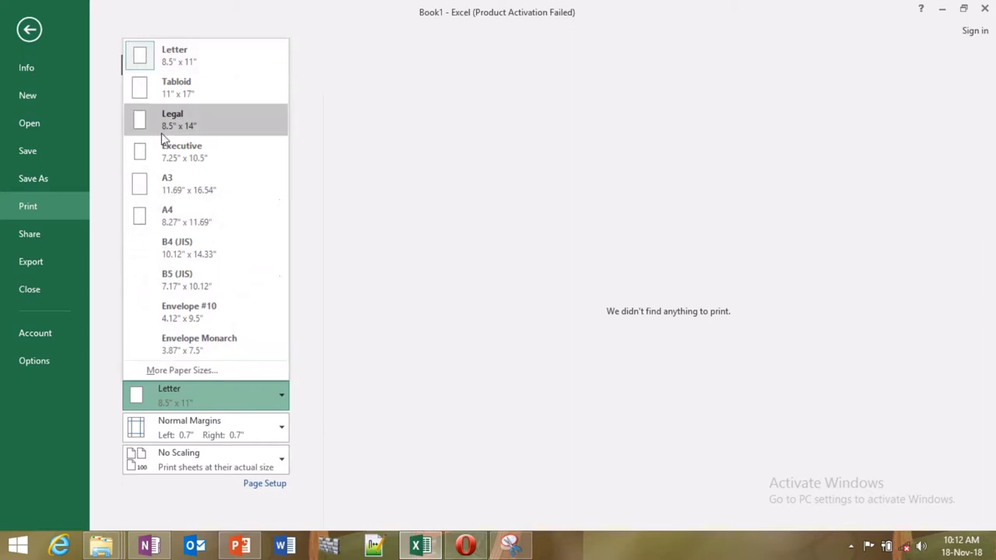
left_click(186, 217)
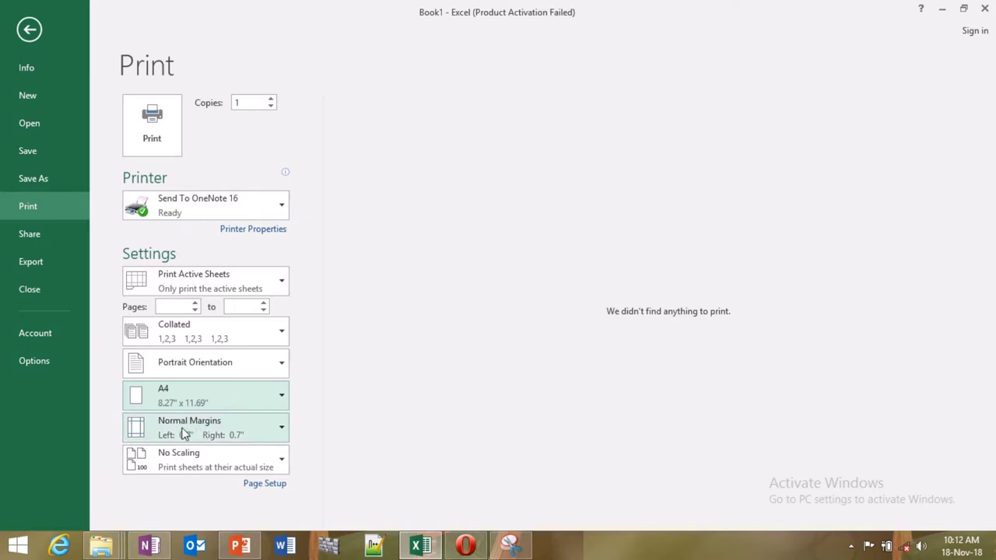
left_click(36, 235)
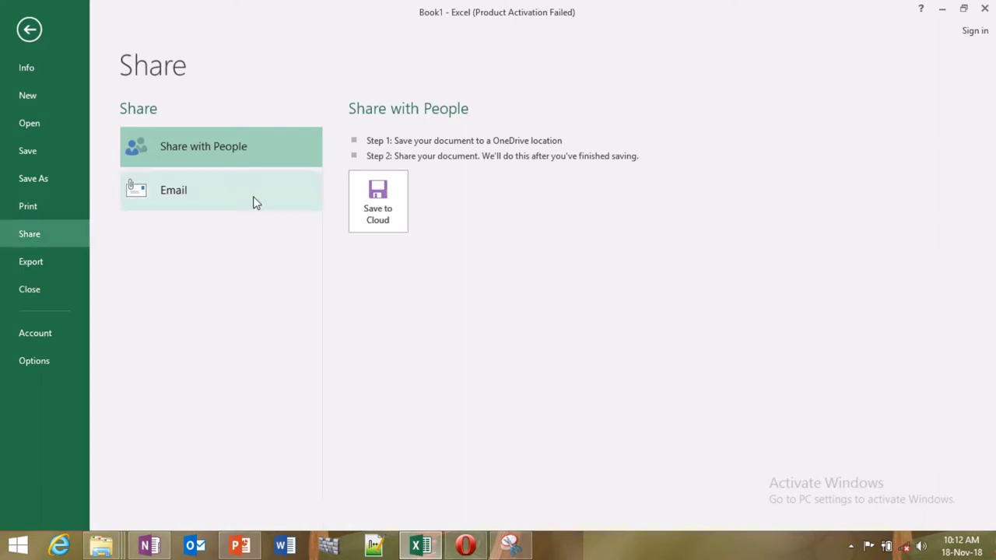
Step: Show the Export page offering Create PDF/XPS Document and Change File Type
left_click(54, 264)
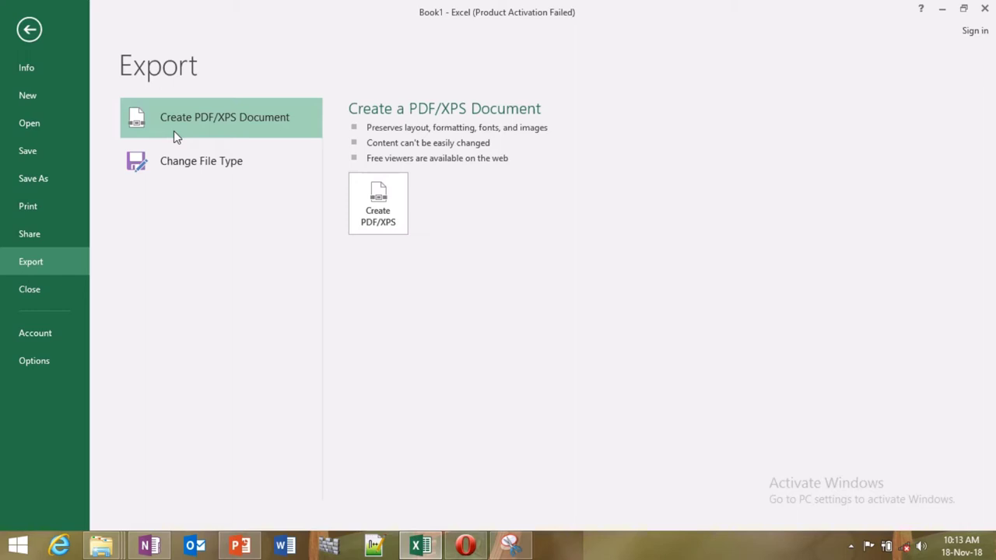
Step: Cancel closing Book1 at the save prompt and return to its Info page
left_click(29, 290)
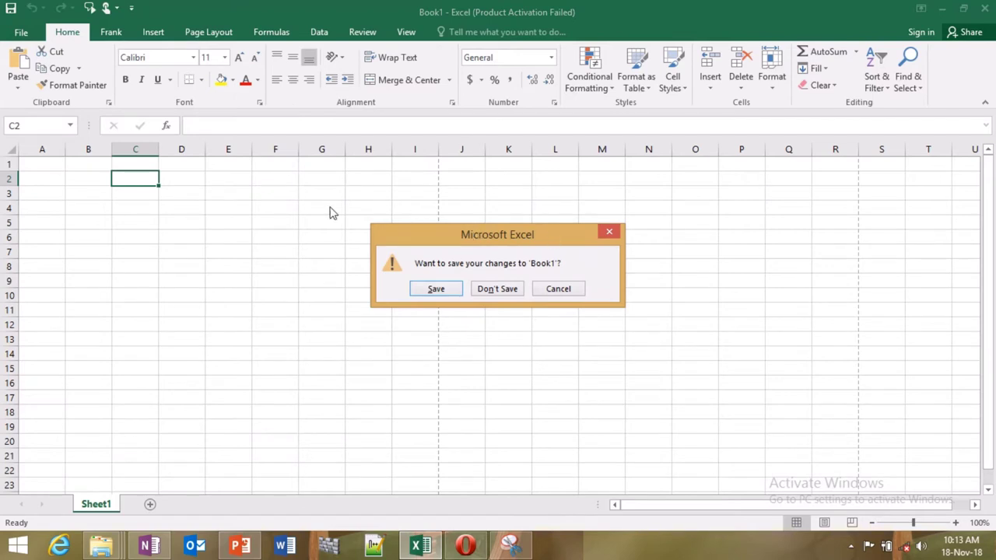
left_click(576, 291)
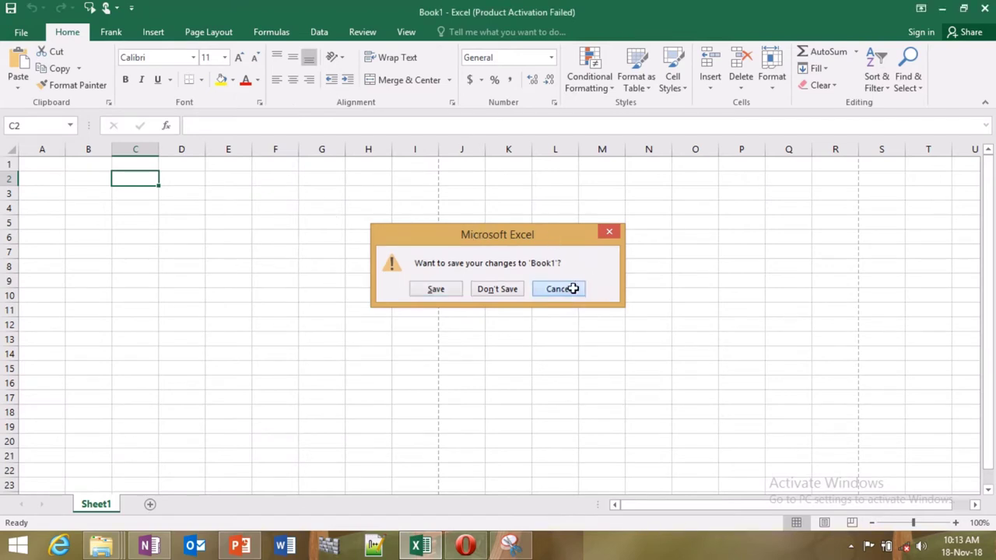
left_click(22, 32)
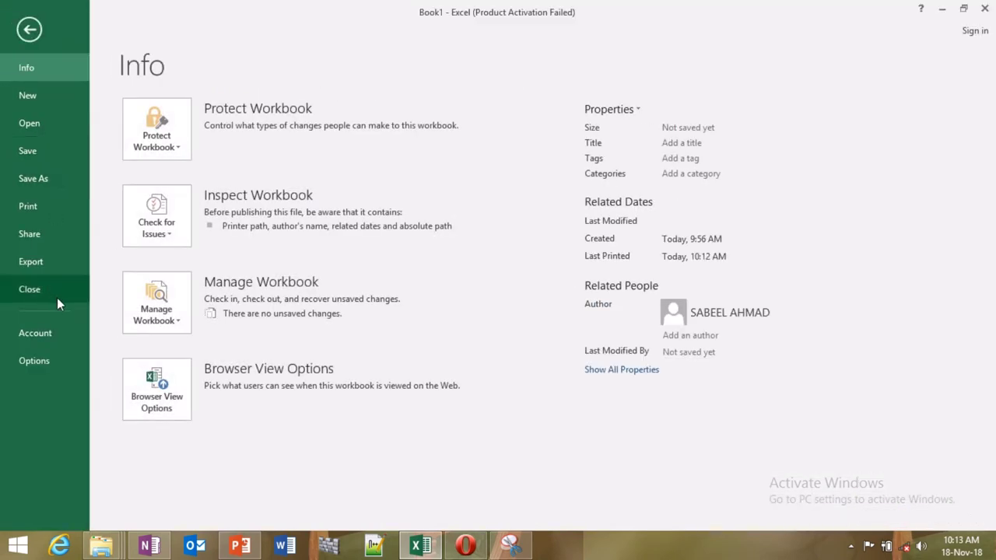
Step: View the Account page, then open Excel Options at its General page
left_click(59, 333)
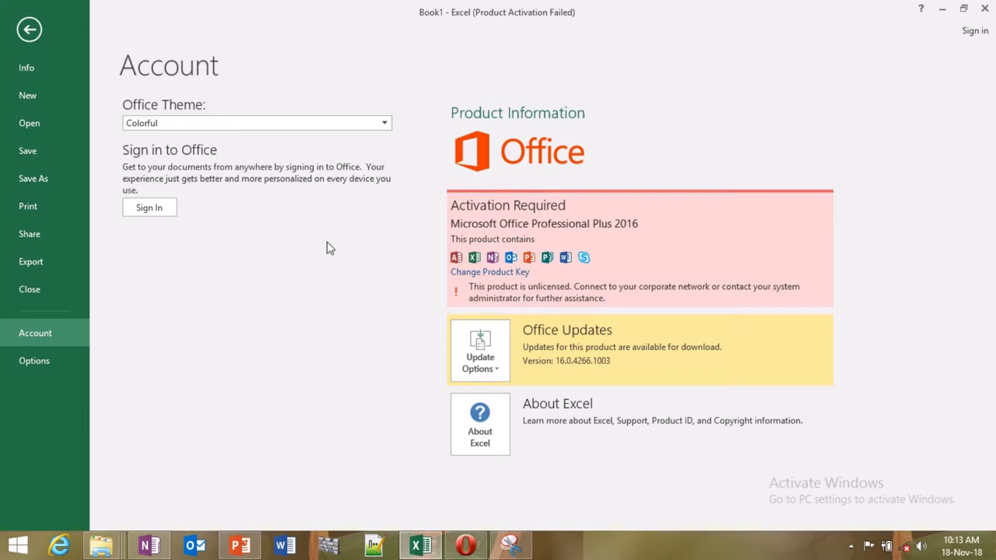
left_click(29, 362)
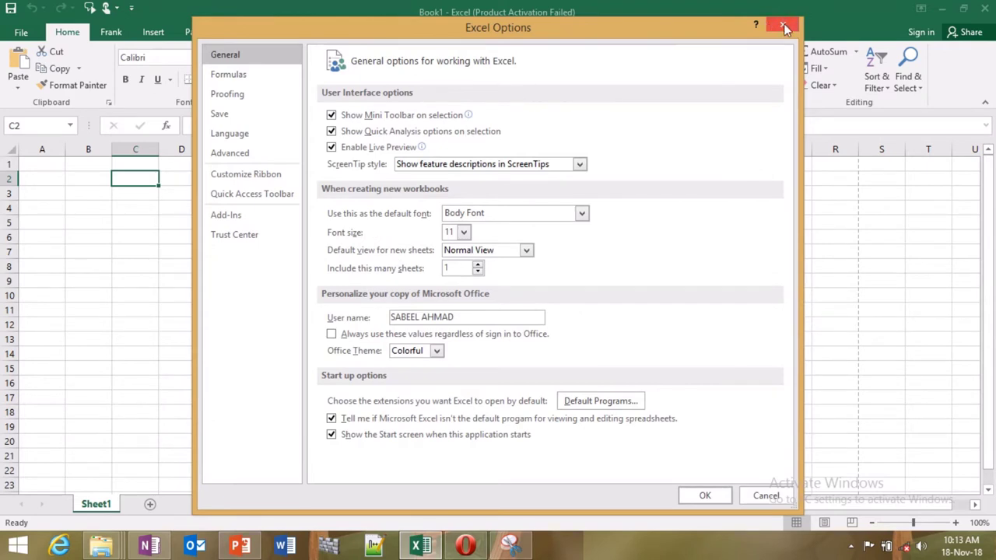
Step: Close Excel Options and select cells H5, E5 and C4 on the blank Sheet1
left_click(785, 28)
left_click(351, 221)
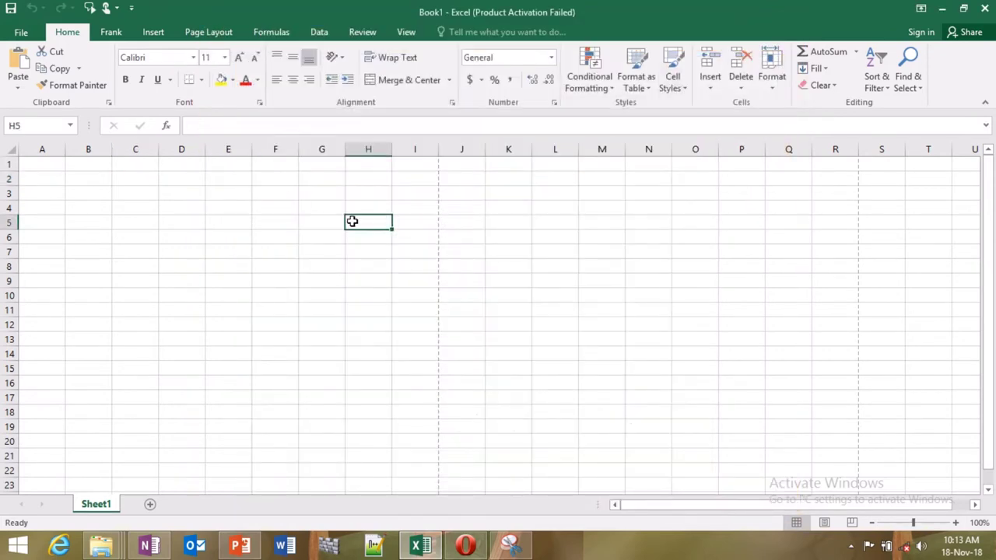
left_click(224, 219)
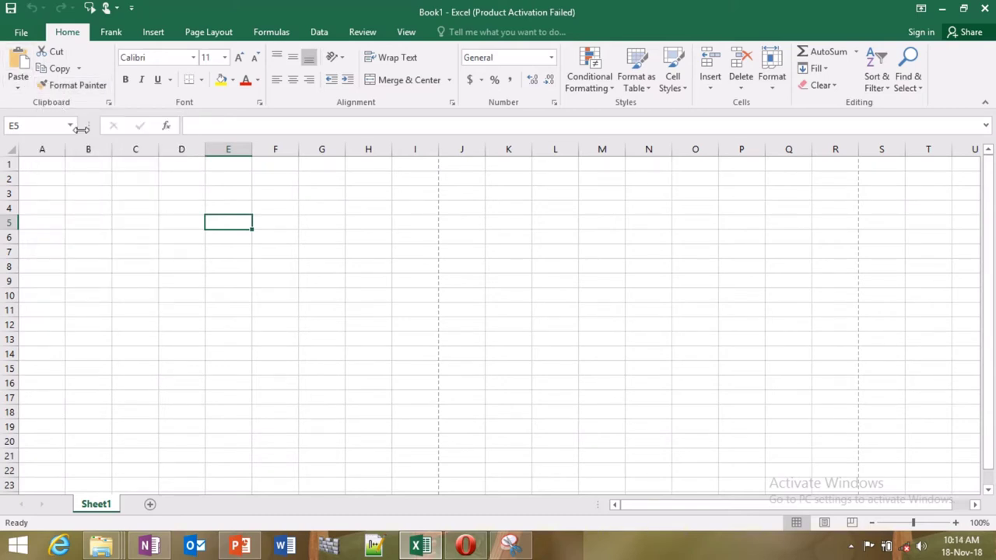
left_click(138, 204)
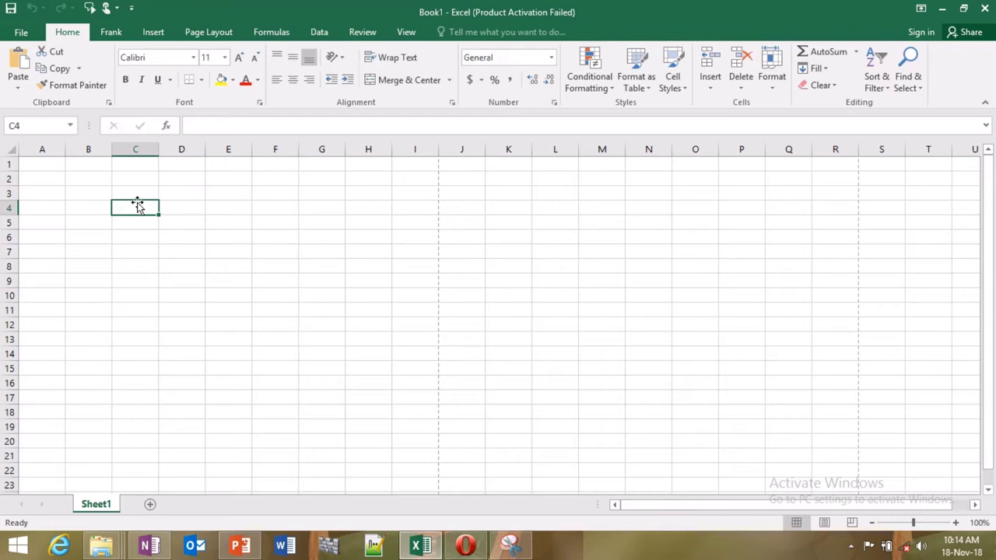
Step: Enter headers Sn, Emp name and Salary in C4:E4, and autofit column D
type("Sn")
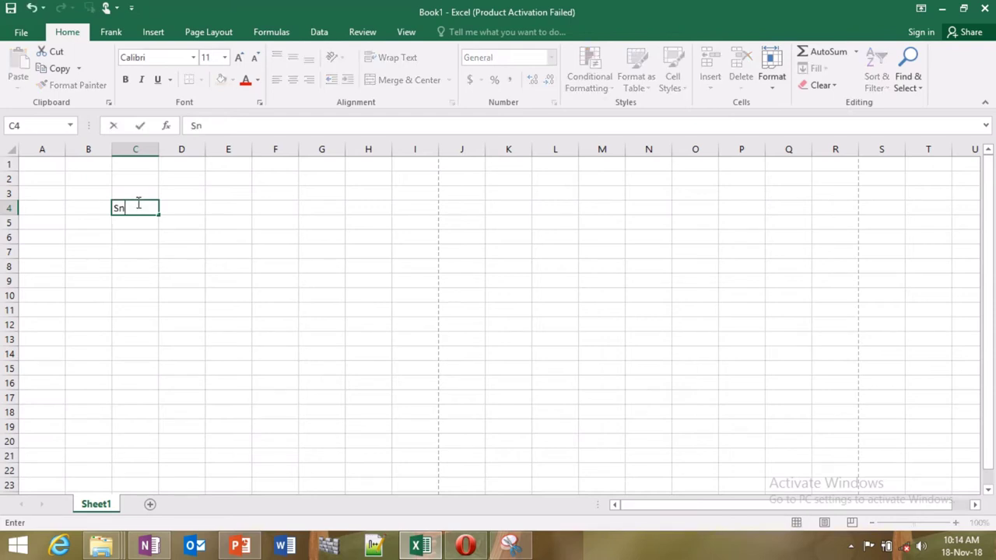
key("Tab")
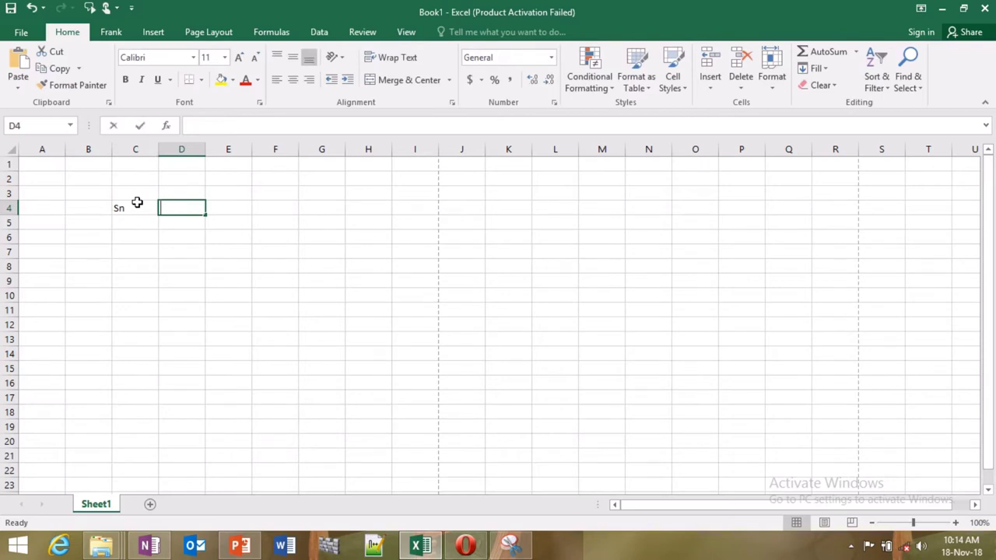
type("Emp na")
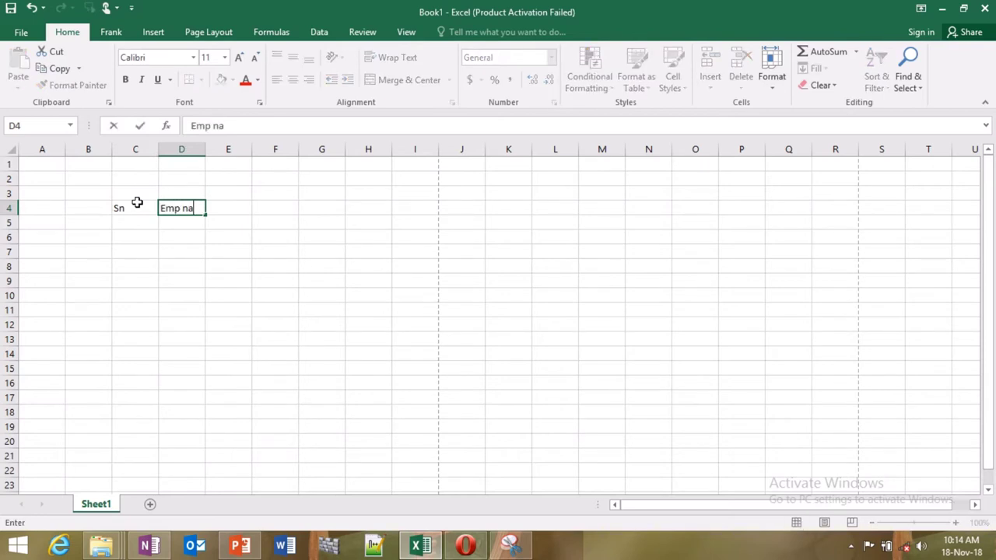
type("me")
key("Tab")
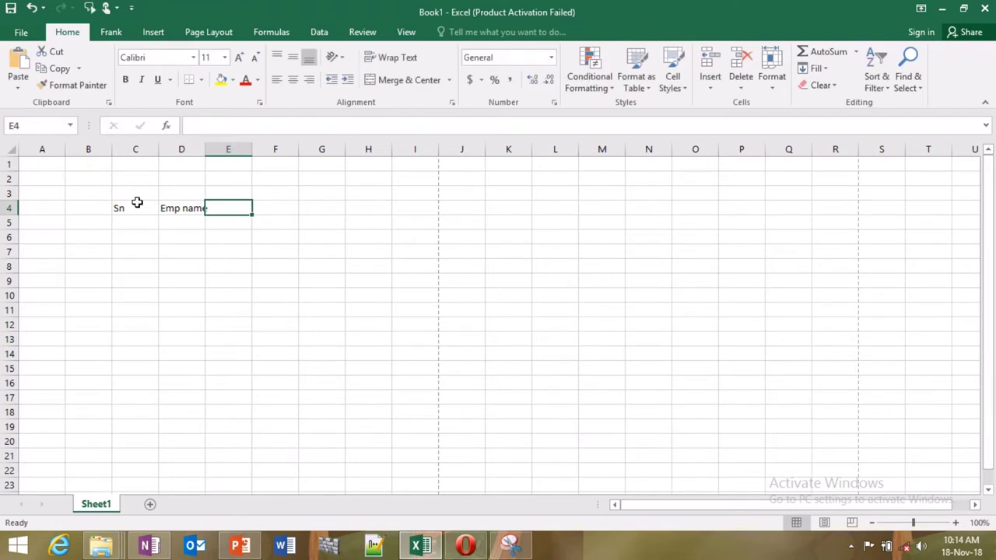
type("Sala")
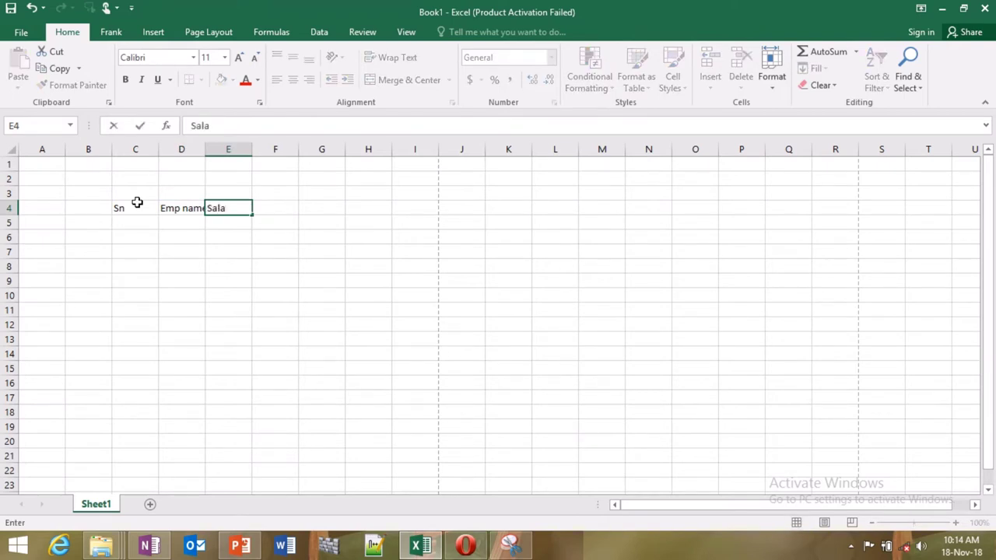
type("ry")
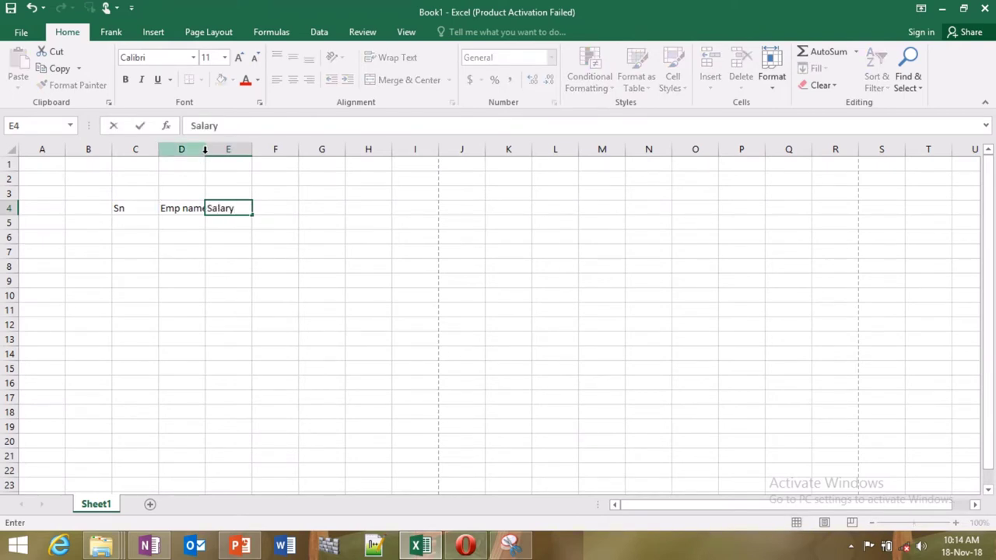
left_click(201, 150)
double_click(204, 153)
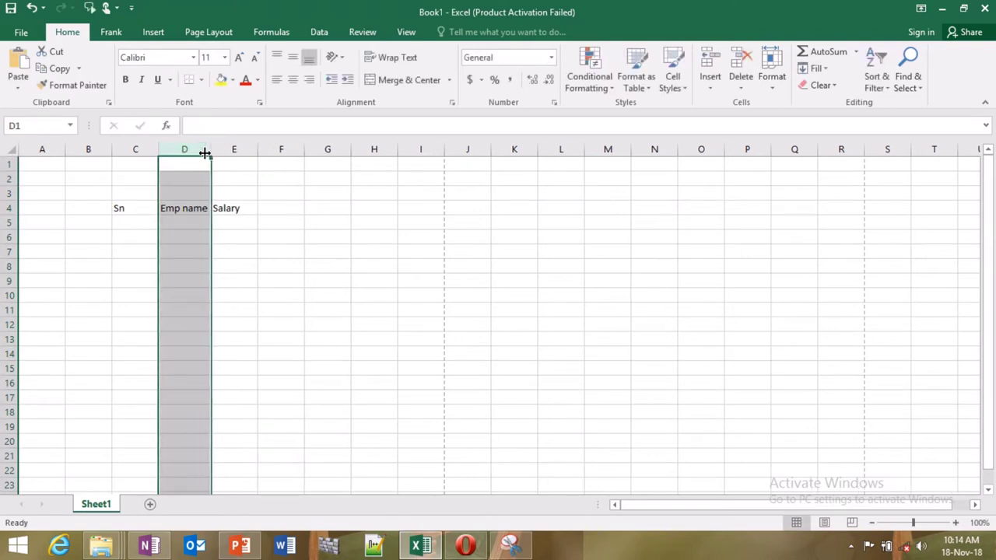
Step: Apply All Borders to the table range C4:E10
left_click(132, 224)
left_click_drag(130, 212, 207, 347)
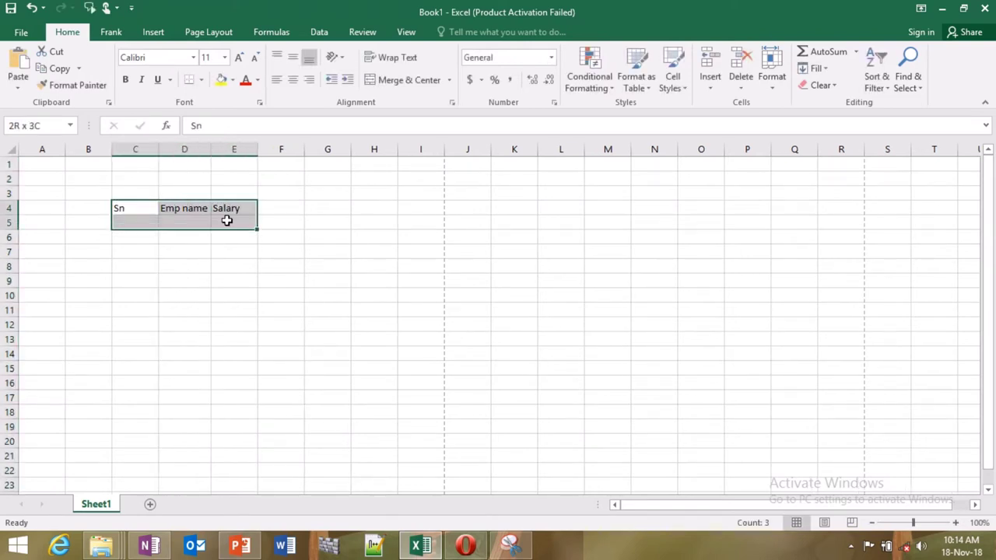
left_click_drag(244, 304, 254, 300)
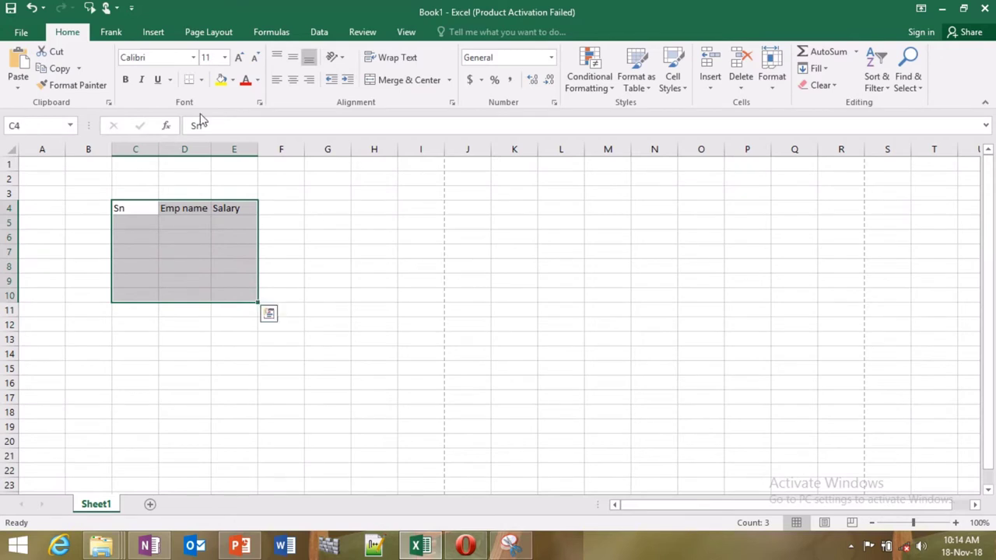
left_click(202, 80)
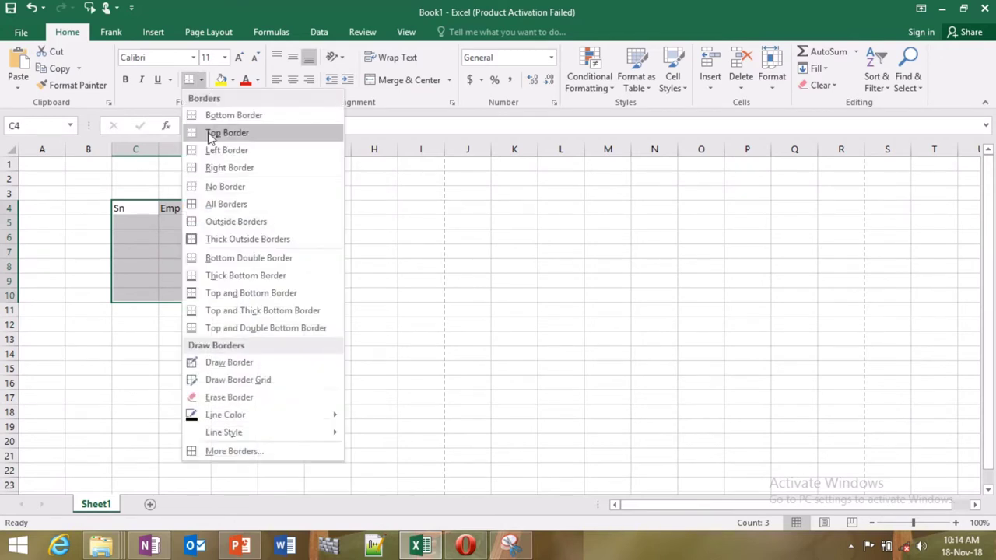
left_click(227, 205)
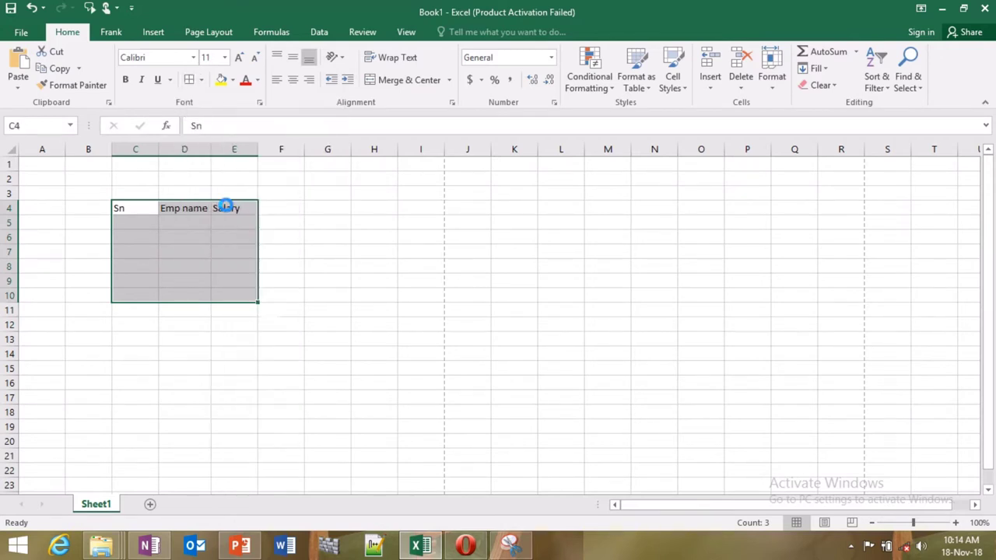
left_click(176, 244)
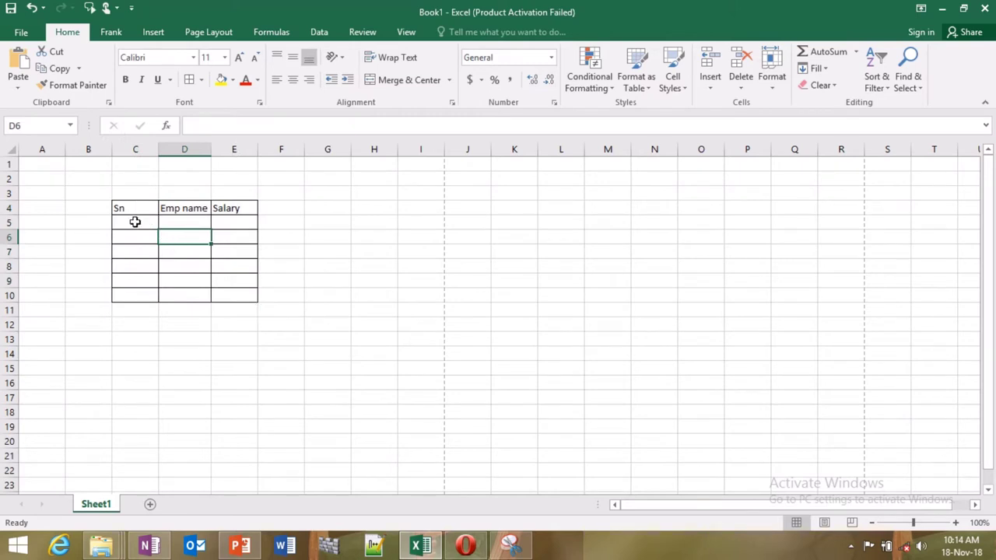
Step: Enter serial numbers 1, 2, 4 and 5 in cells C5:C8
left_click(134, 223)
type("1")
left_click(142, 240)
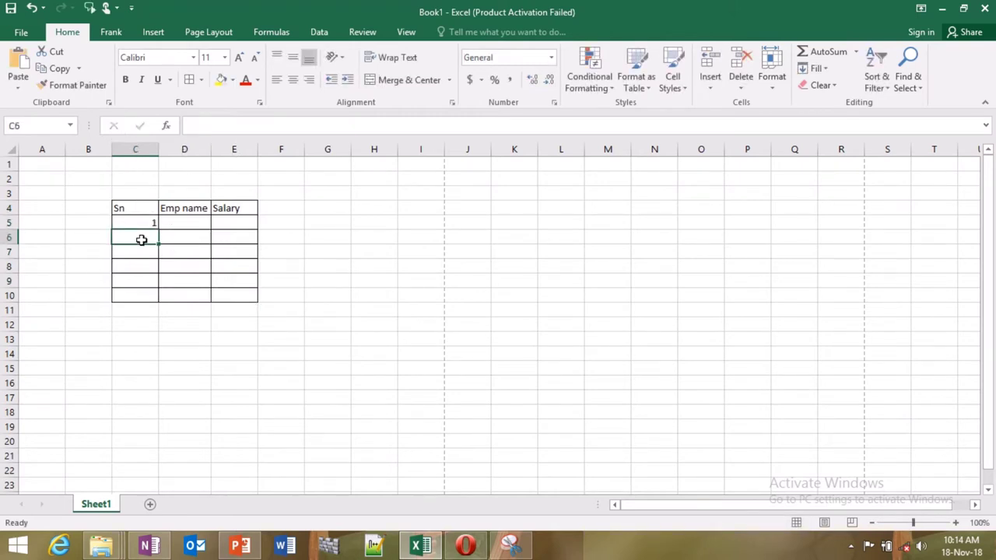
type("23")
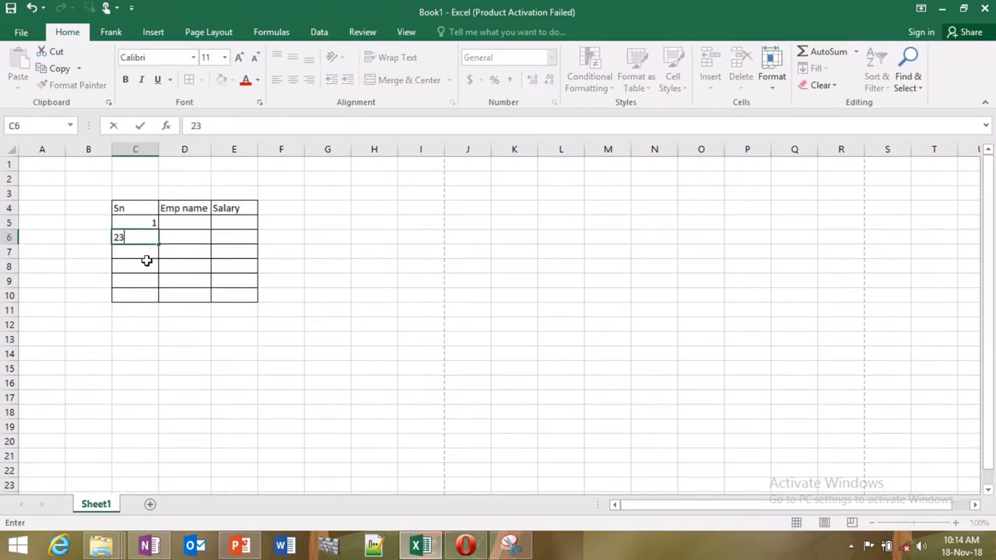
key("BackSpace")
key("Return")
type("4")
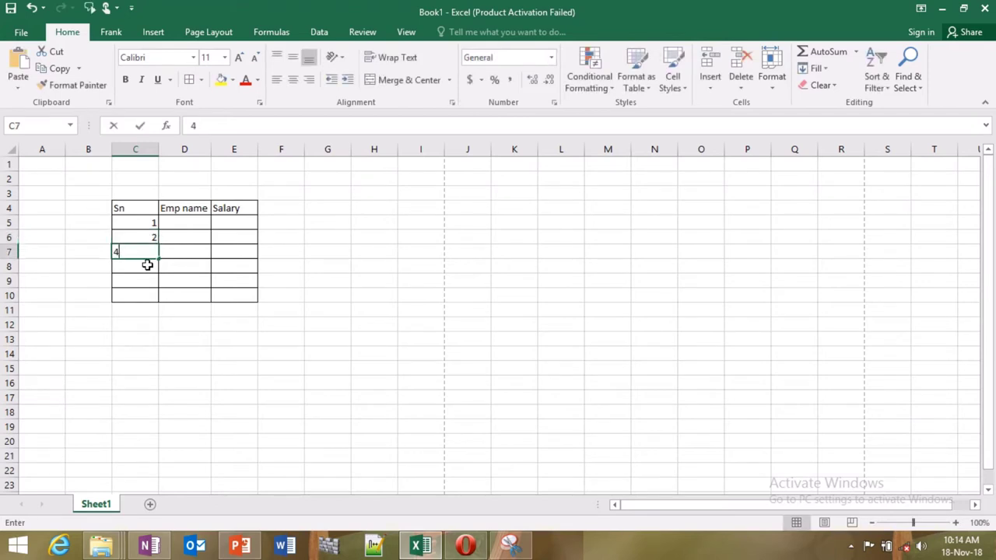
key("Return")
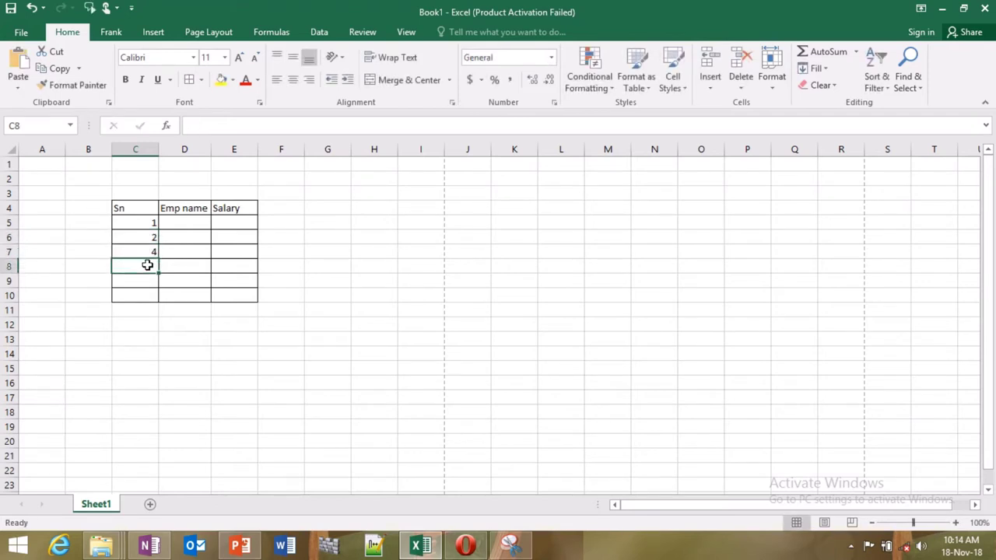
type("5")
key("Return")
Step: Type an employee name in D5 and salary 45000 in E5
key("Up")
key("Up")
key("Up")
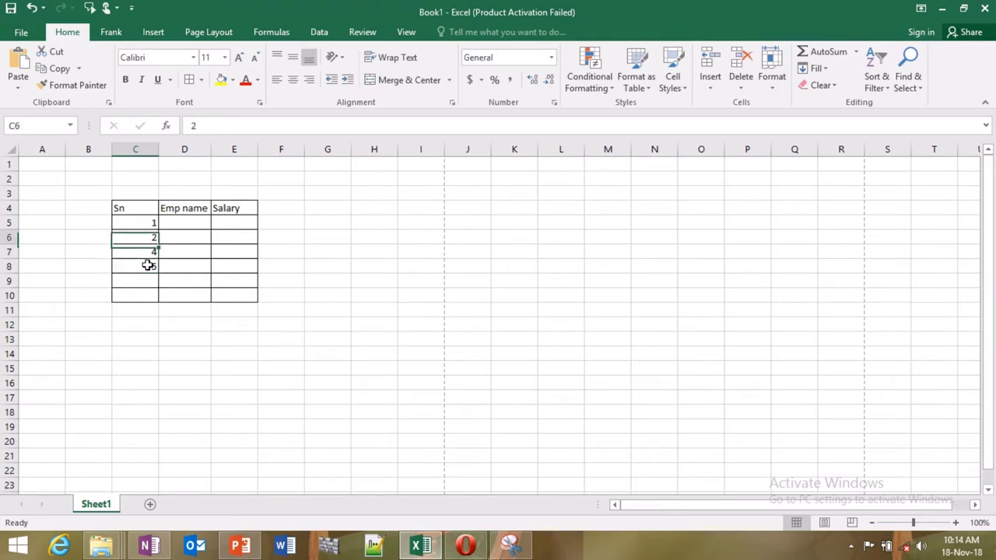
key("Up")
key("Right")
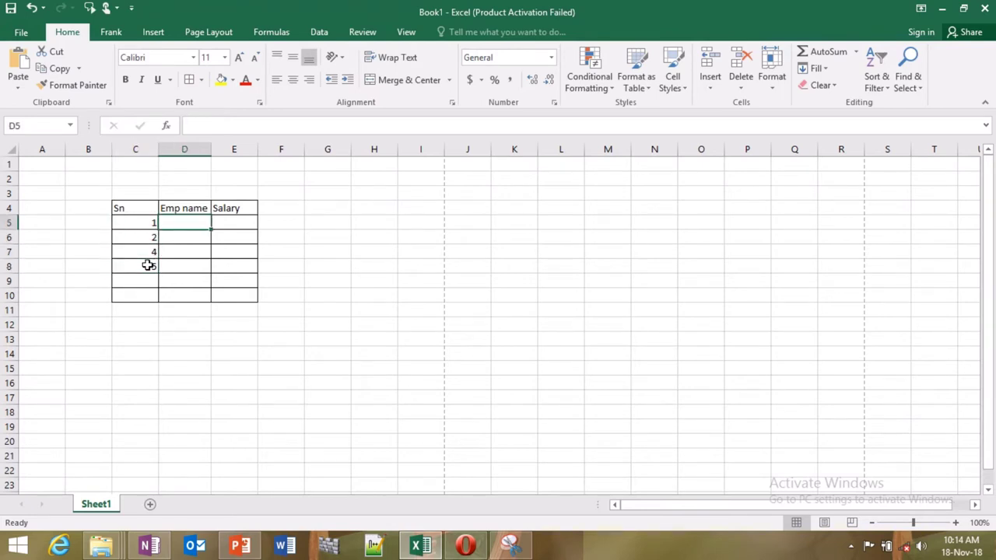
type("rakesh")
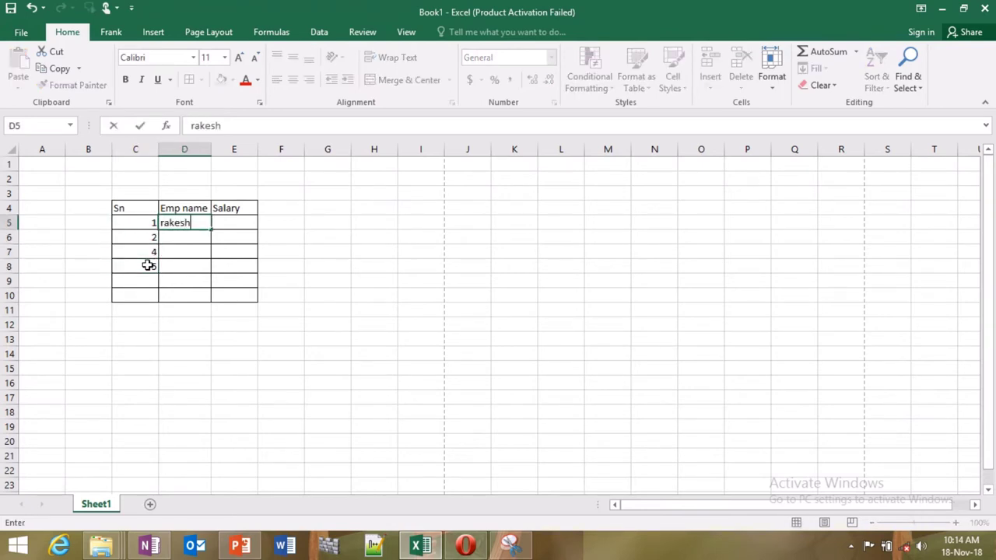
key("Tab")
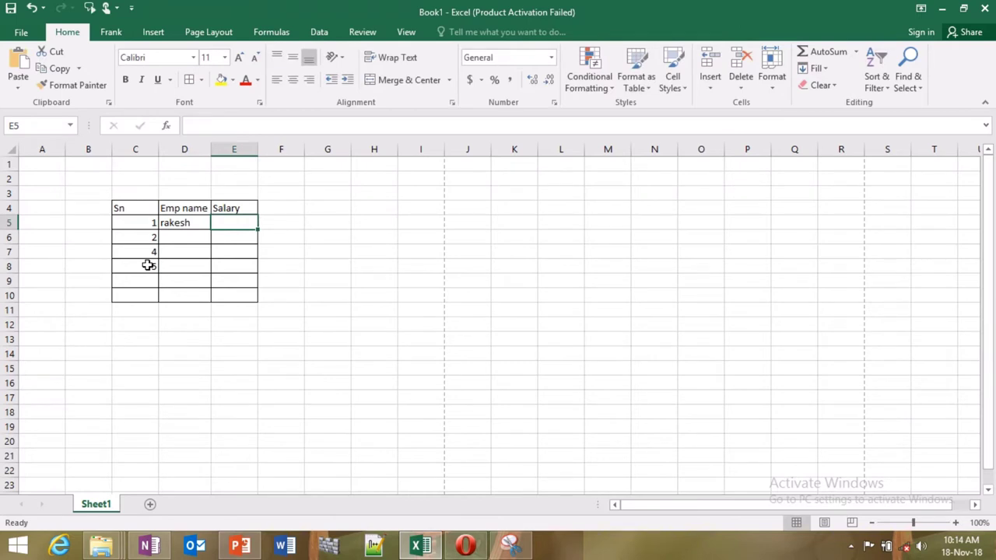
type("45000")
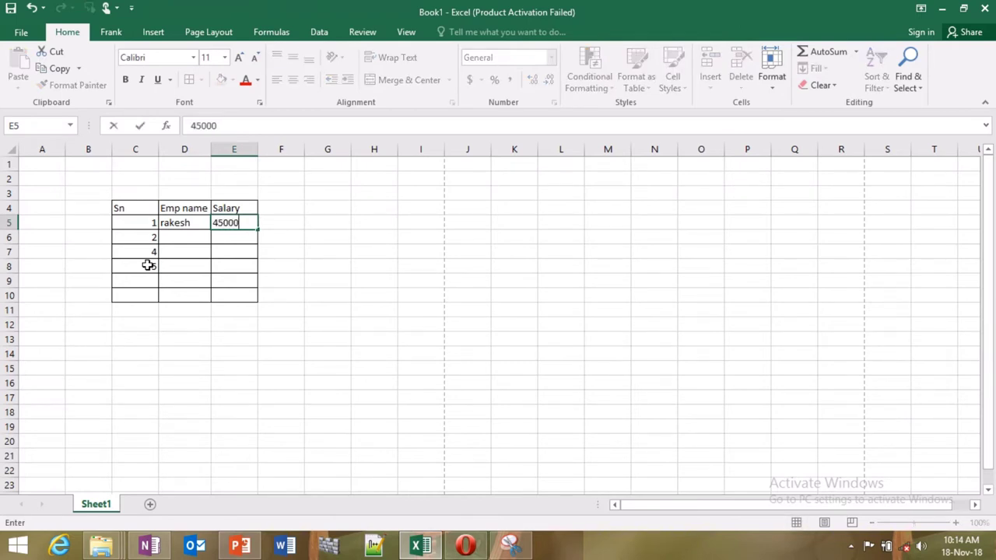
left_click(229, 294)
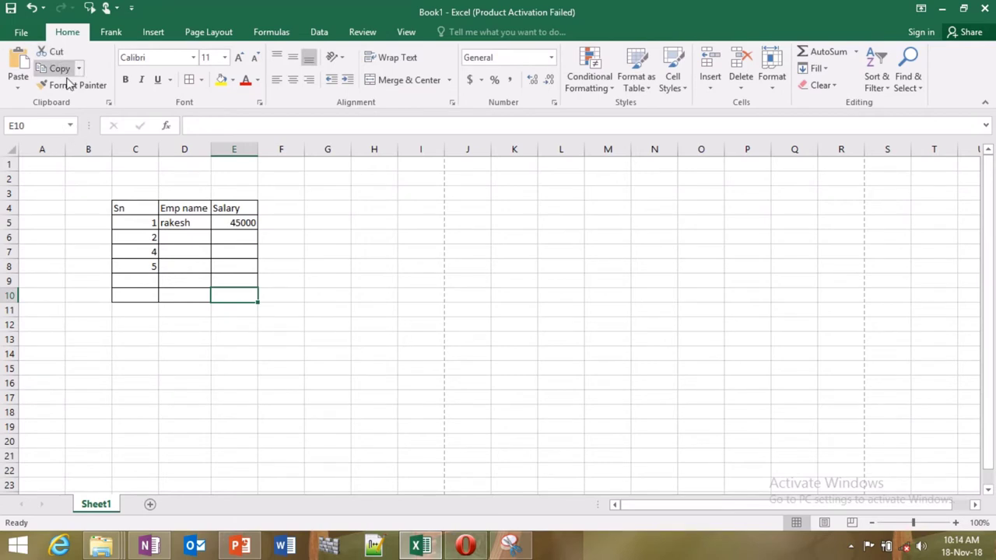
Step: Copy the bordered table C4:E10 and paste it starting at cell L5
left_click(236, 224)
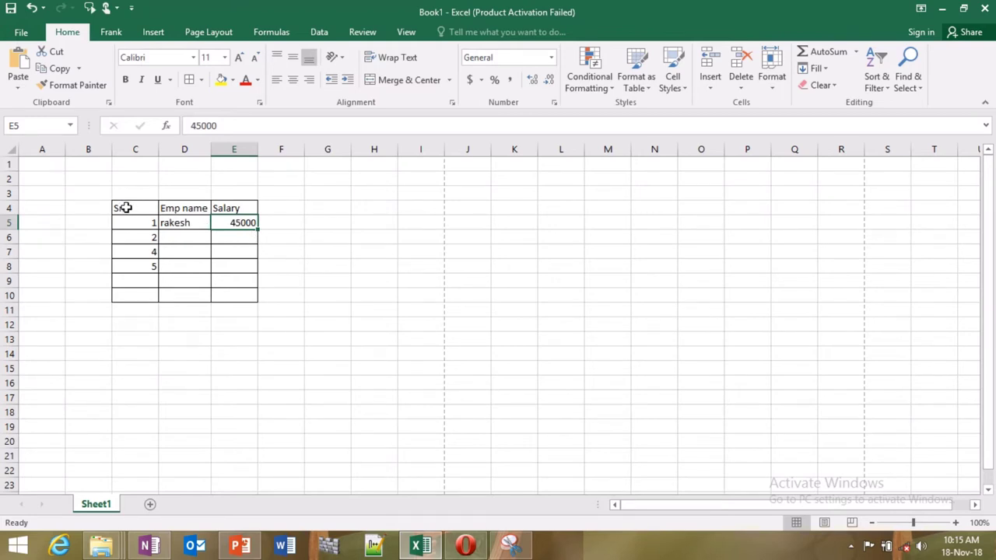
left_click_drag(123, 208, 244, 295)
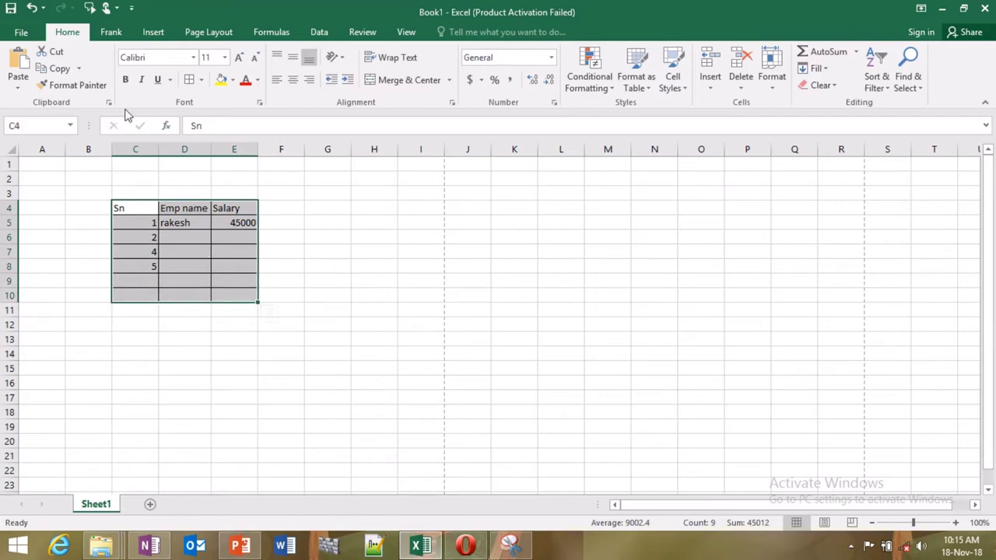
left_click(62, 70)
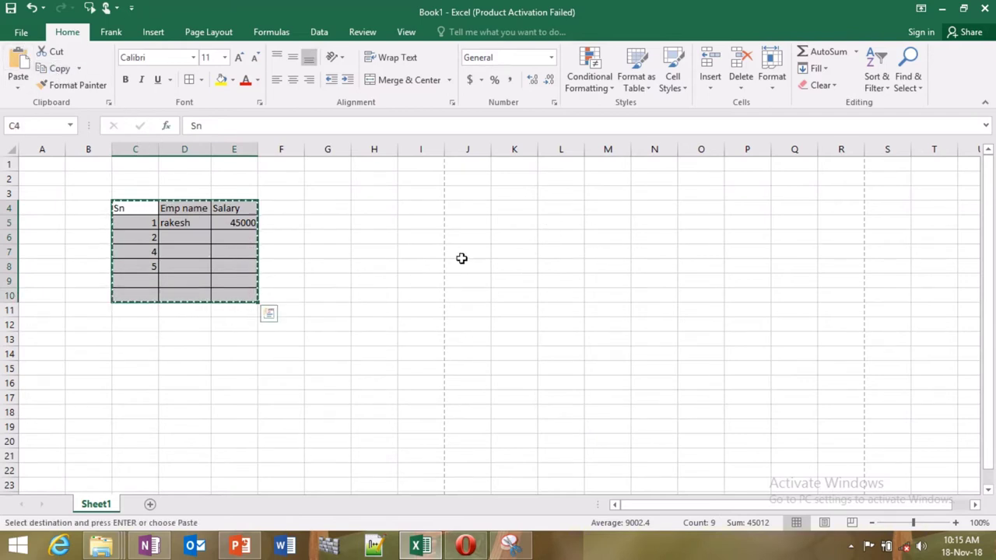
left_click(541, 220)
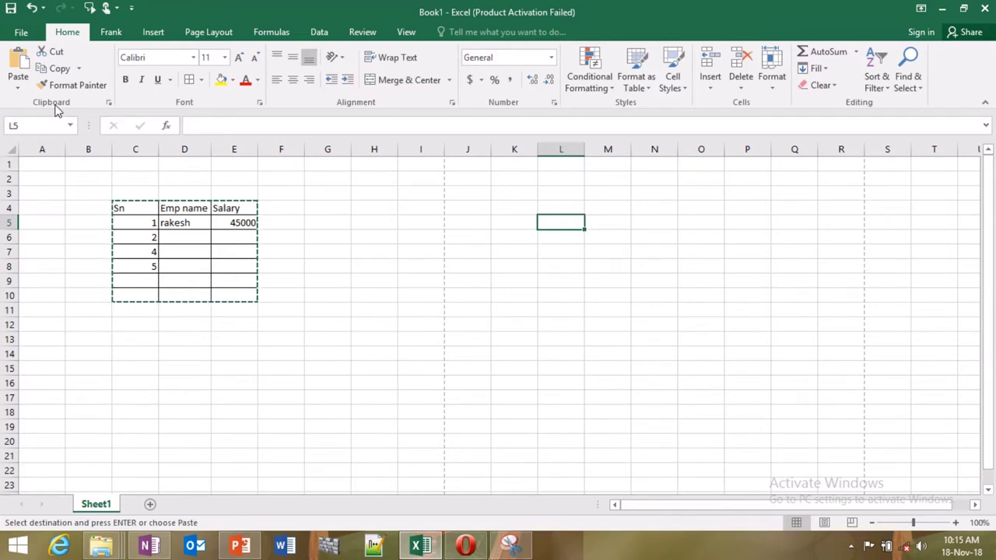
left_click(19, 63)
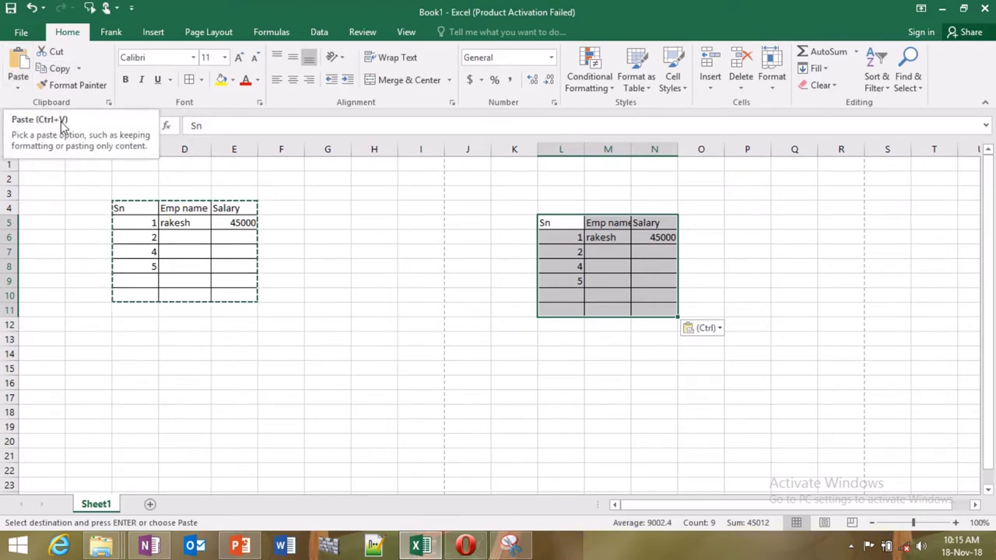
left_click(184, 209)
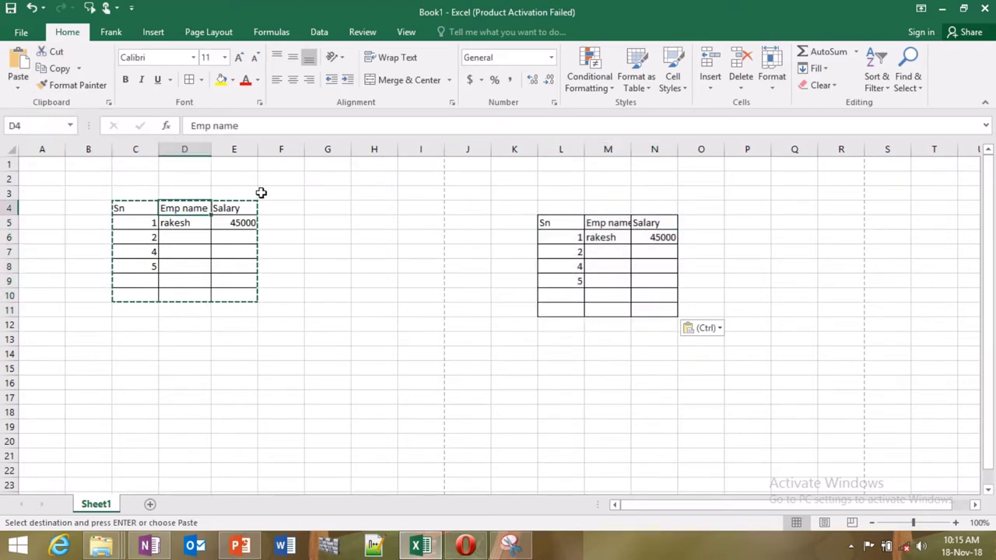
Step: Select the Sn / Emp name / Salary table range C4:E9
left_click(283, 178)
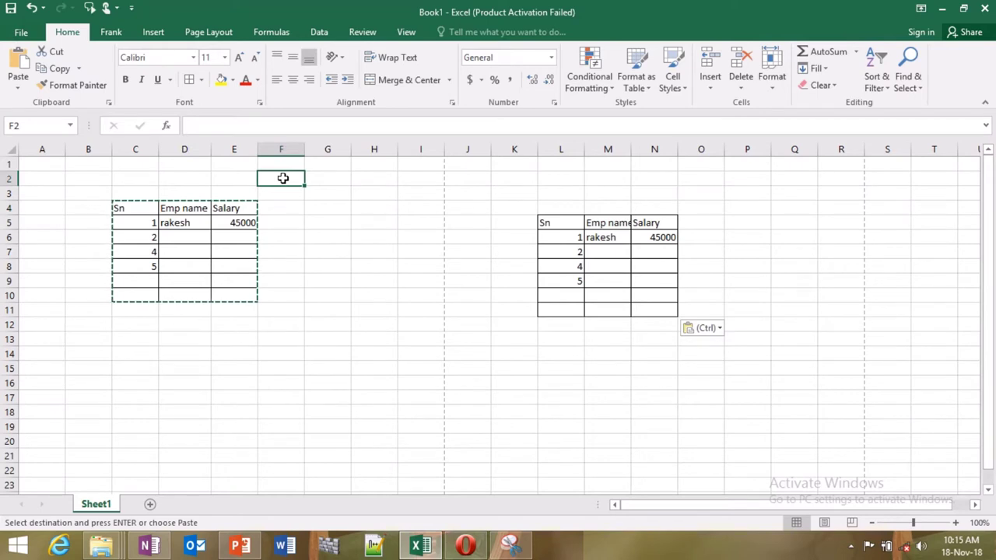
left_click(207, 241)
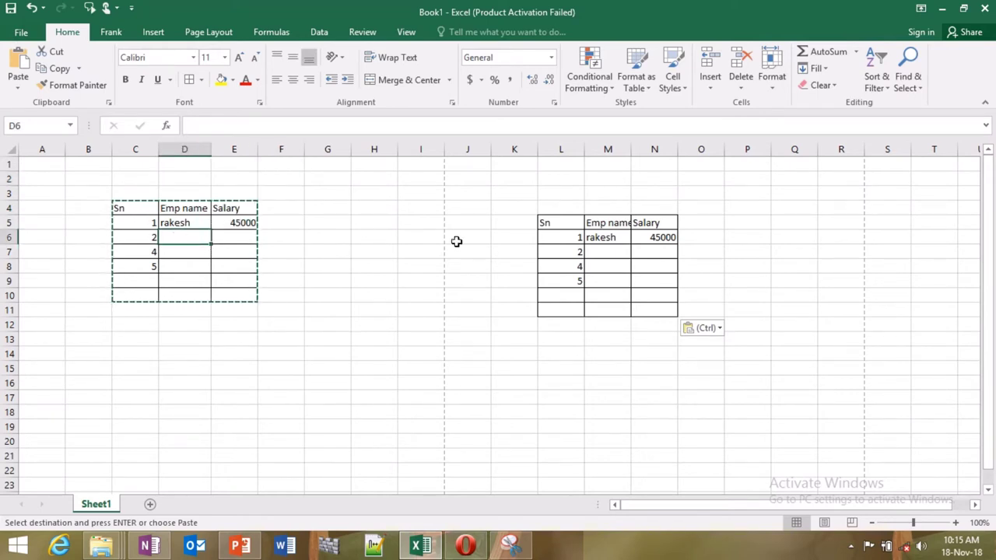
left_click(325, 374)
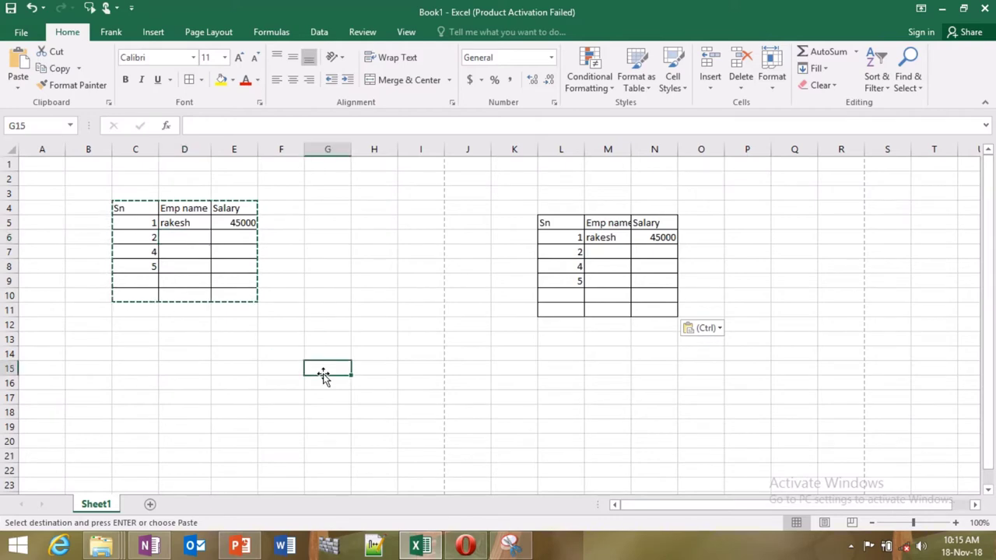
left_click(187, 355)
left_click(176, 370)
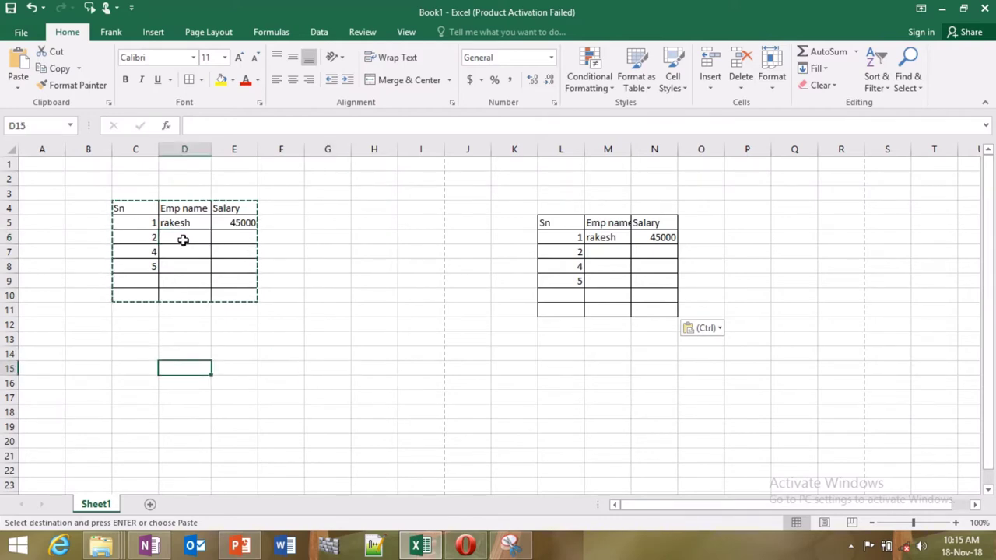
left_click_drag(123, 204, 222, 253)
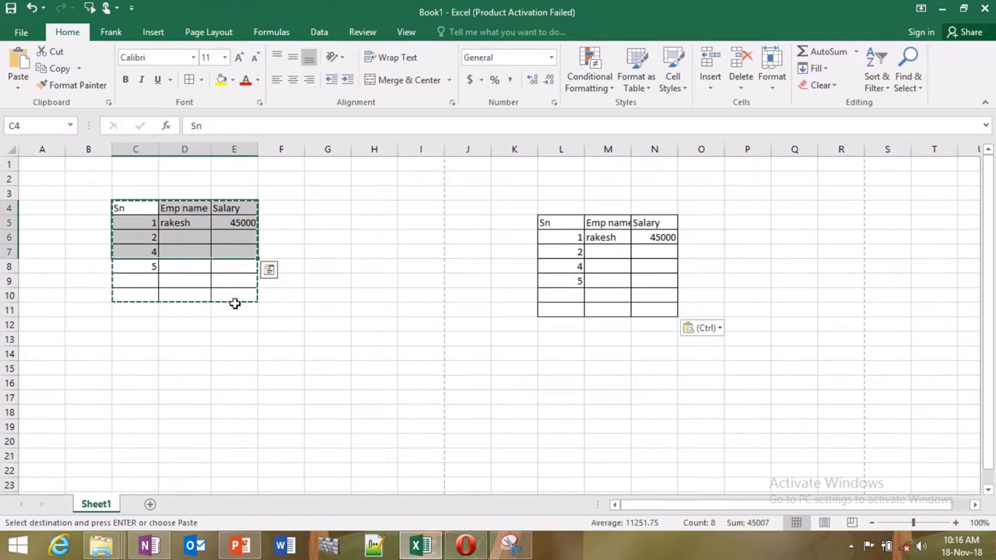
left_click_drag(234, 304, 234, 284)
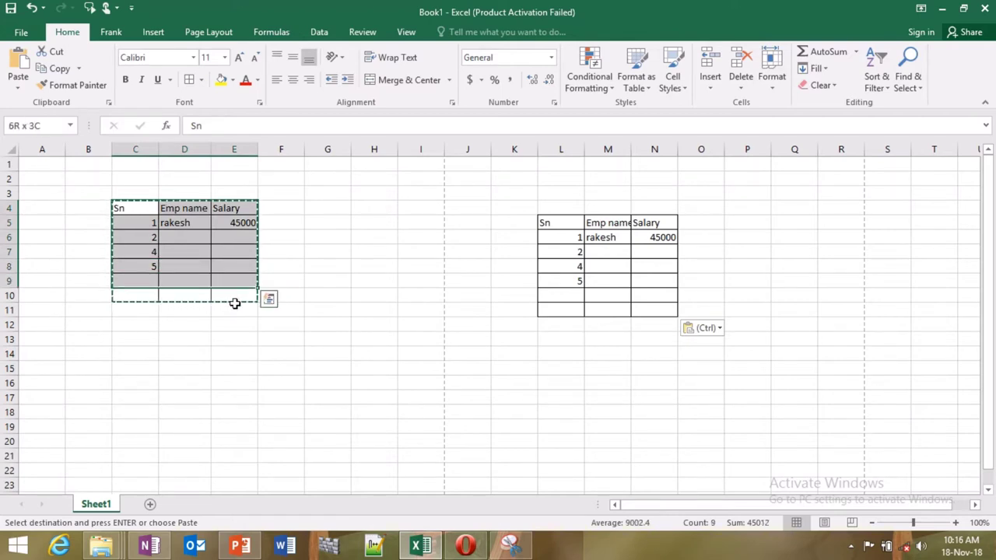
Step: Cut the table and paste it so it starts at cell D16
left_click(51, 56)
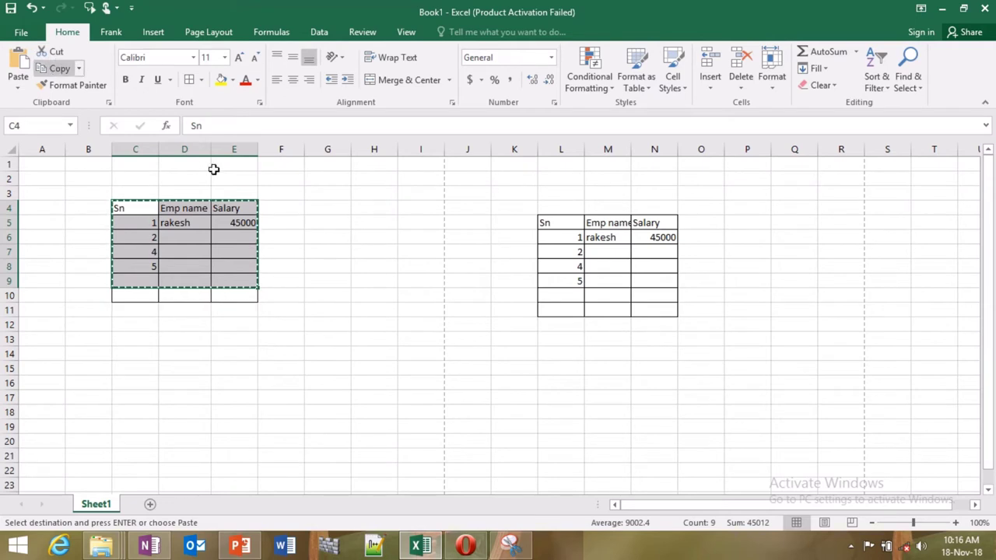
left_click(207, 388)
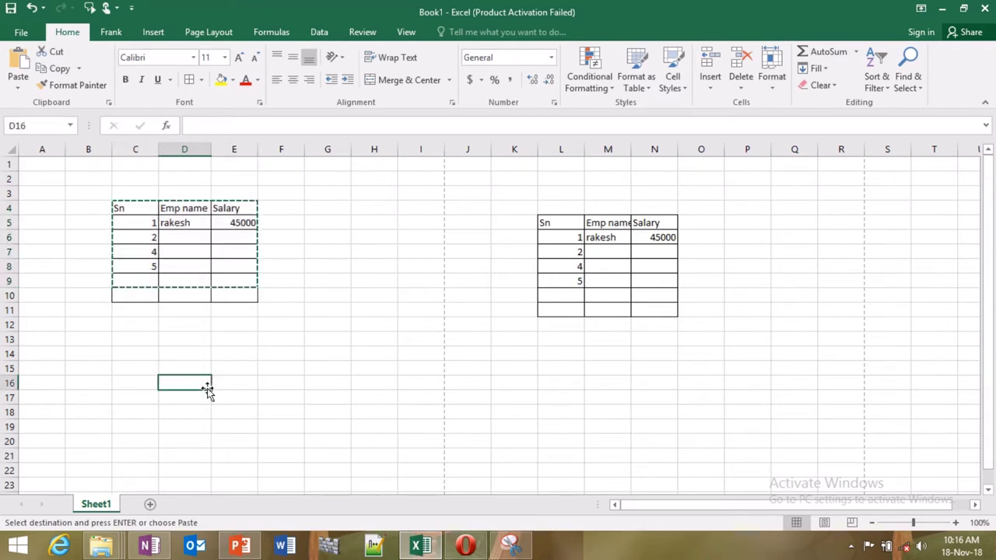
left_click(23, 68)
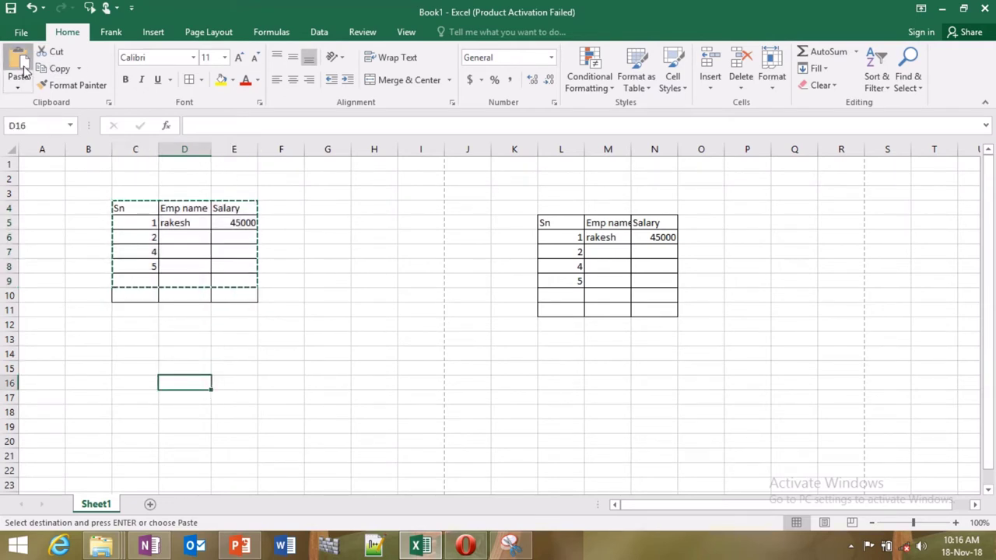
left_click(160, 236)
left_click(208, 387)
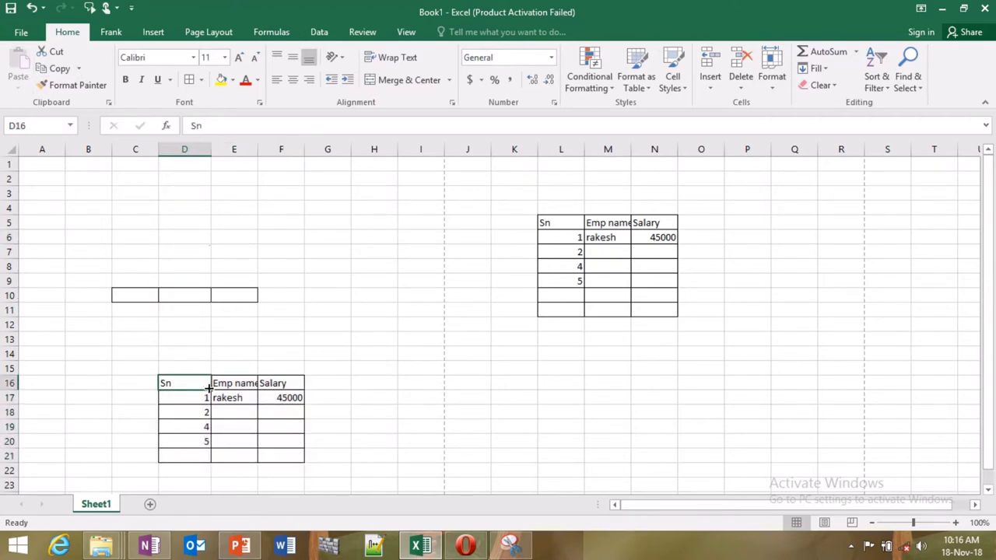
left_click(289, 350)
left_click(302, 210)
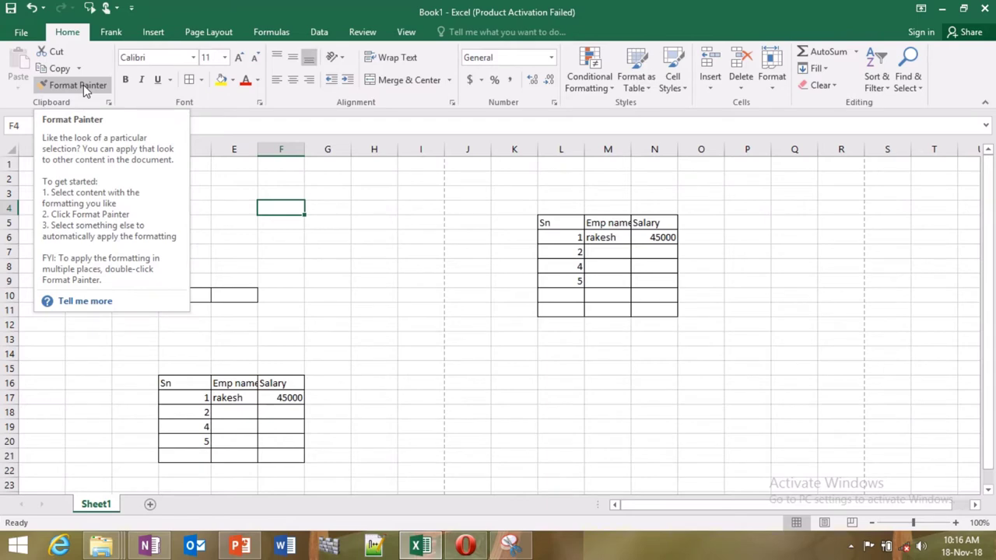
left_click(254, 165)
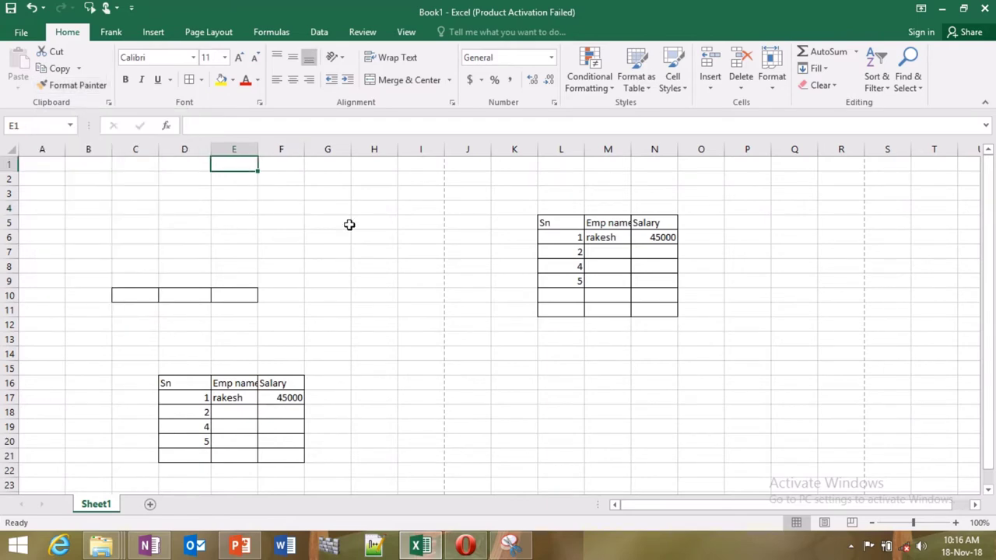
left_click(568, 370)
key("Down")
key("Down")
key("Down")
key("Down")
key("Down")
key("Down")
key("Down")
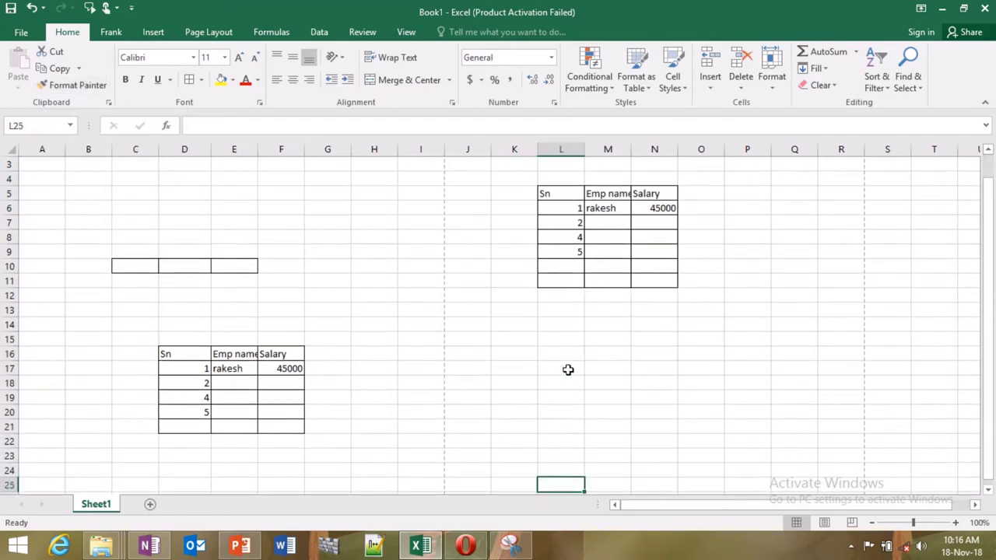
key("Down")
key("Down")
key("Down")
key("Down")
key("Down")
key("Down")
key("Down")
key("Down")
key("Down")
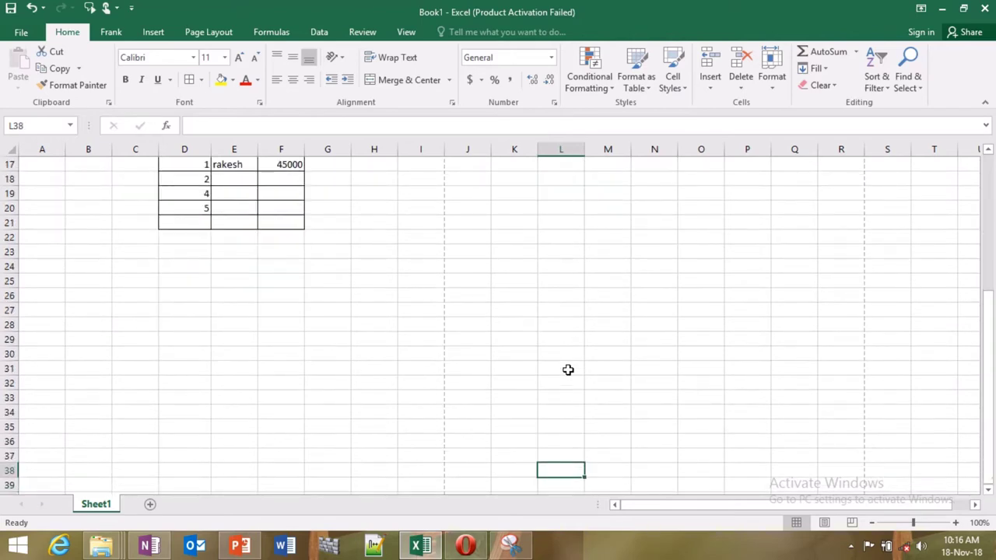
left_click(284, 278)
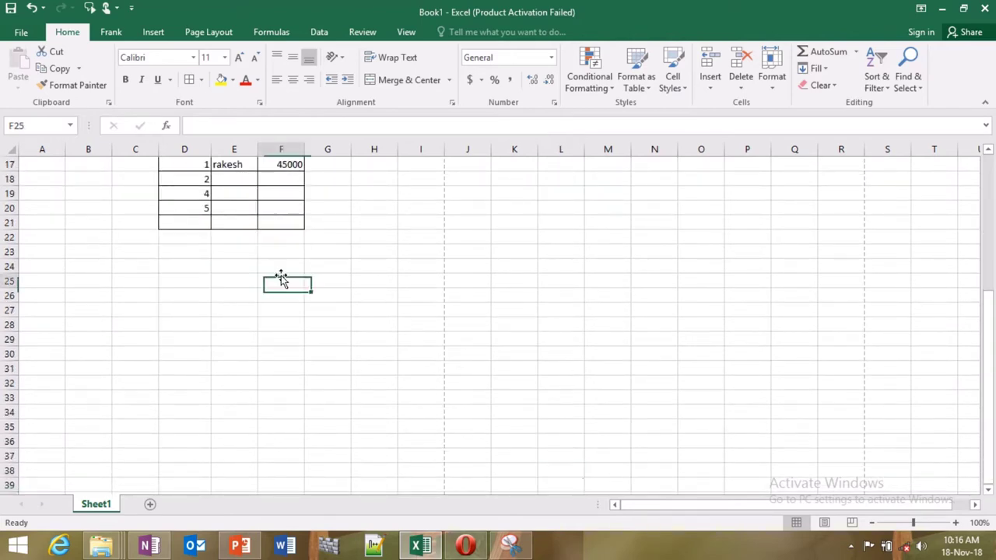
left_click(202, 278)
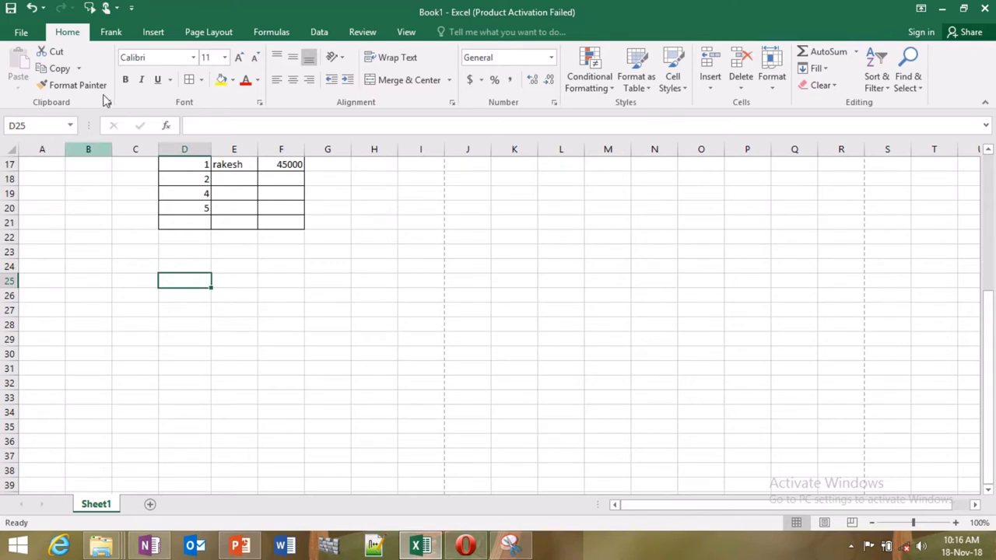
left_click(229, 278)
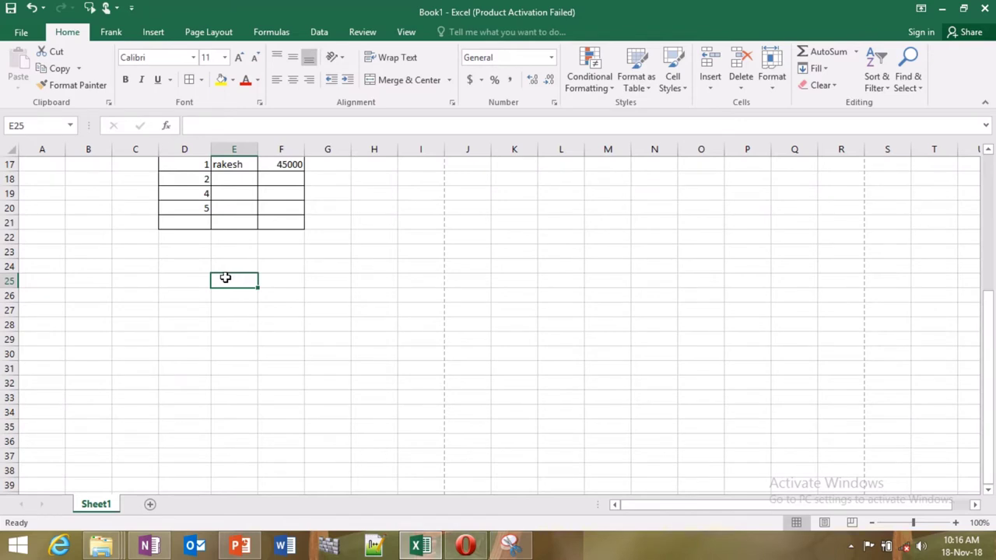
left_click(149, 278)
left_click(200, 278)
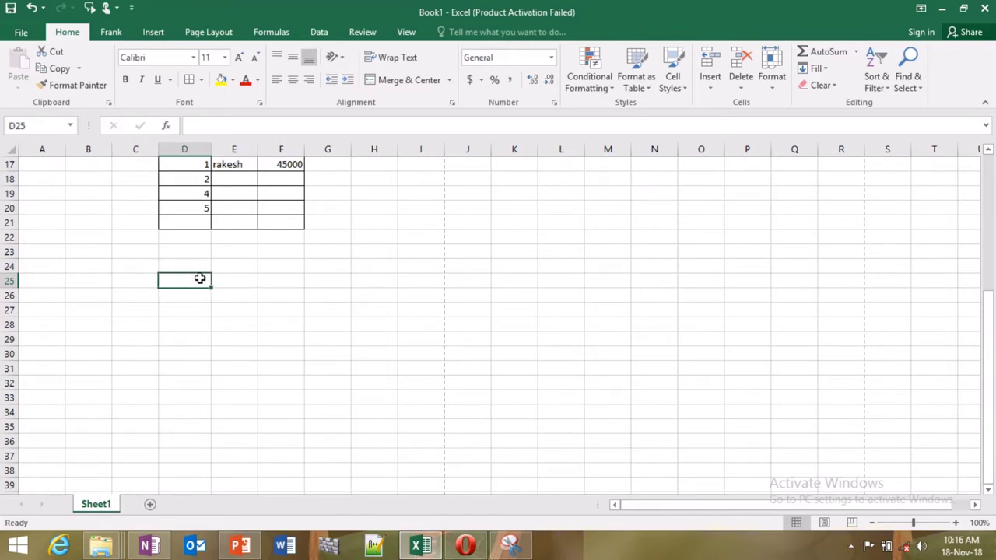
left_click(248, 282)
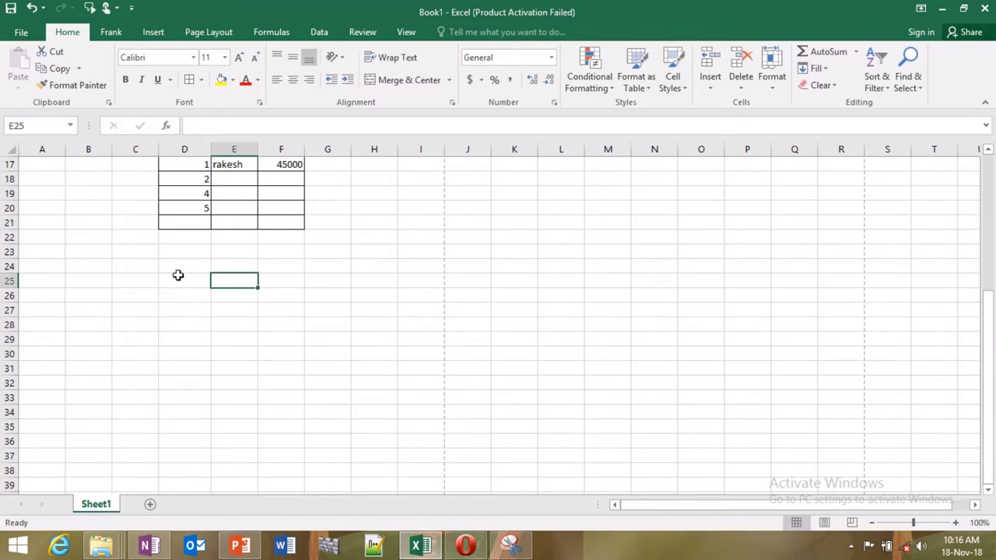
left_click(223, 252)
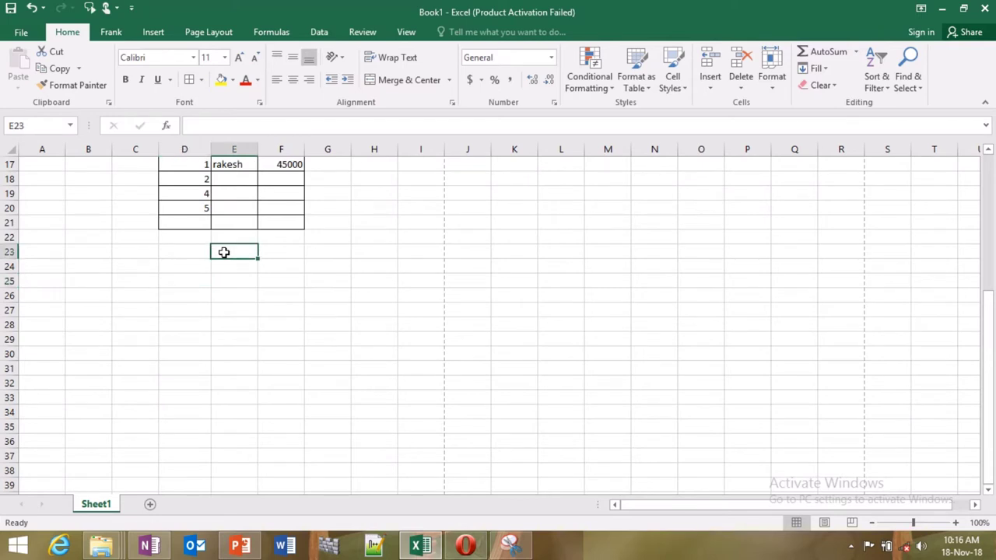
left_click(181, 270)
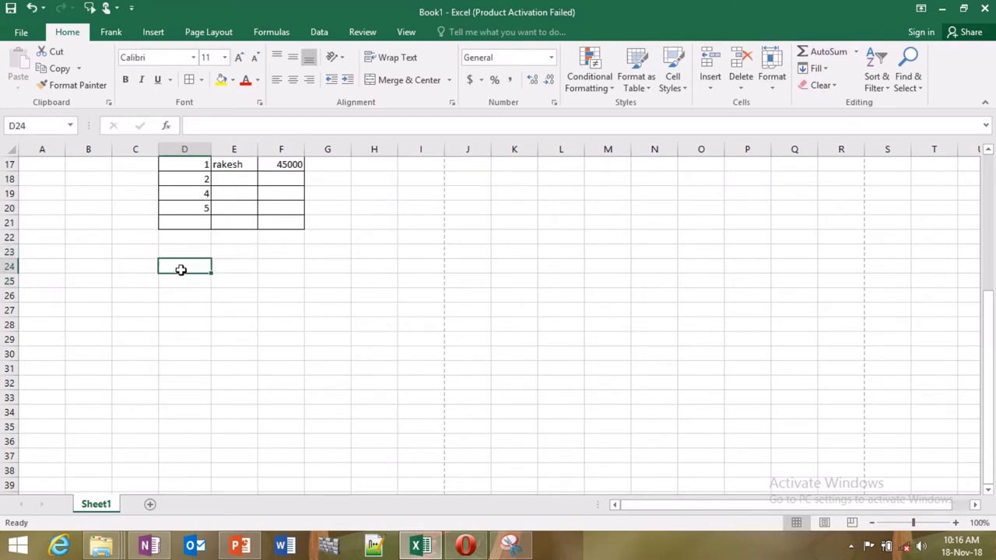
left_click(297, 256)
key("Up")
key("Up")
key("Up")
key("Up")
key("Up")
key("Up")
key("Up")
key("Up")
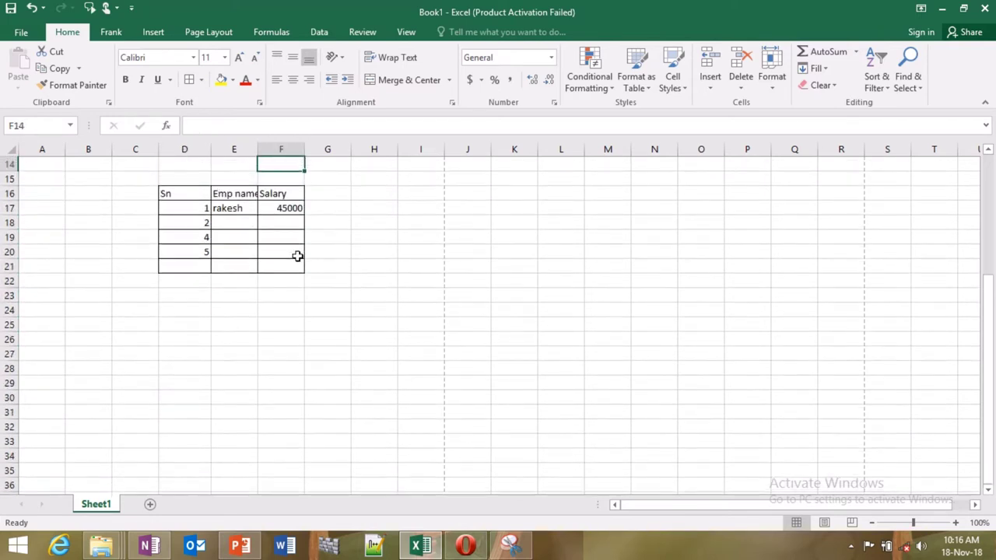
key("Up")
left_click(224, 209)
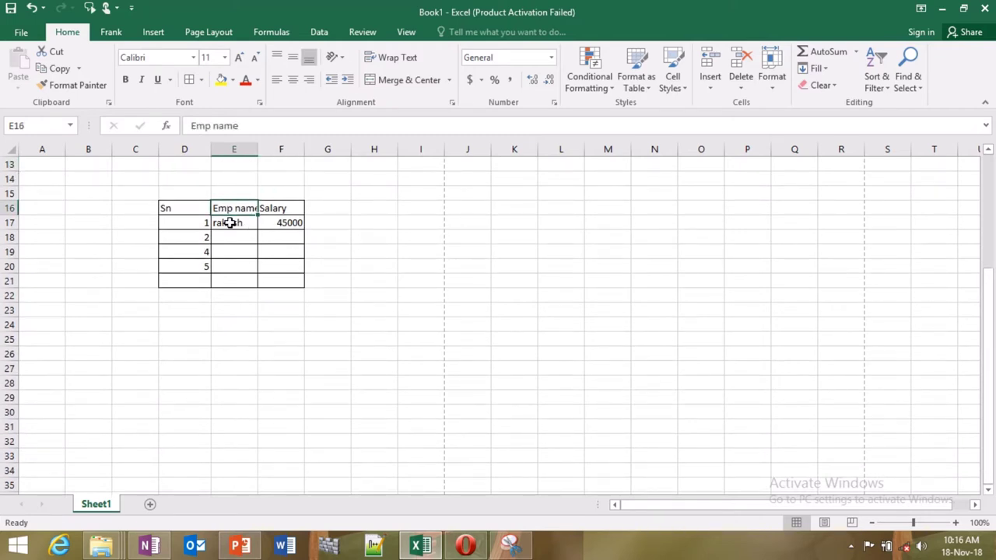
left_click(161, 354)
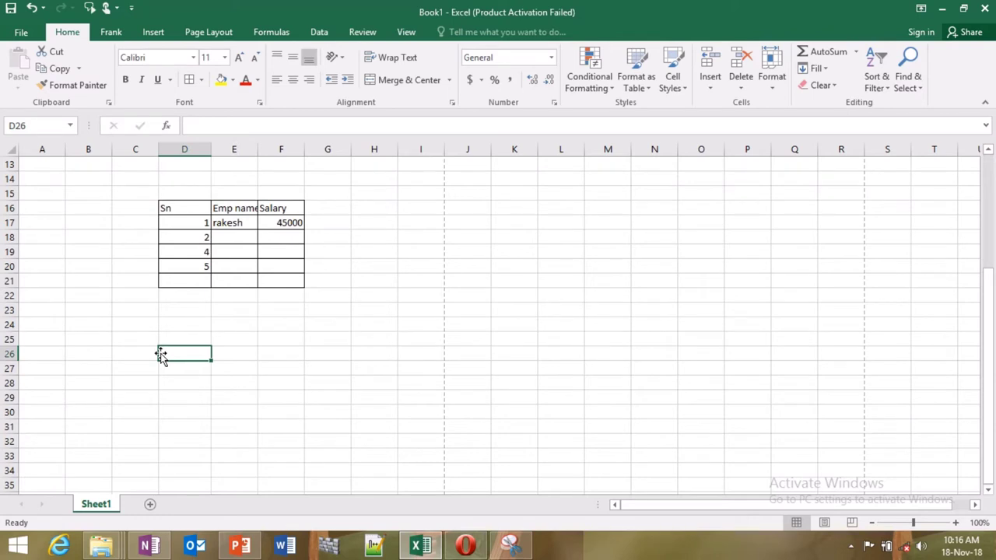
Step: Enter 'sun' in D26 and fill the day names across to Q26
type("sun")
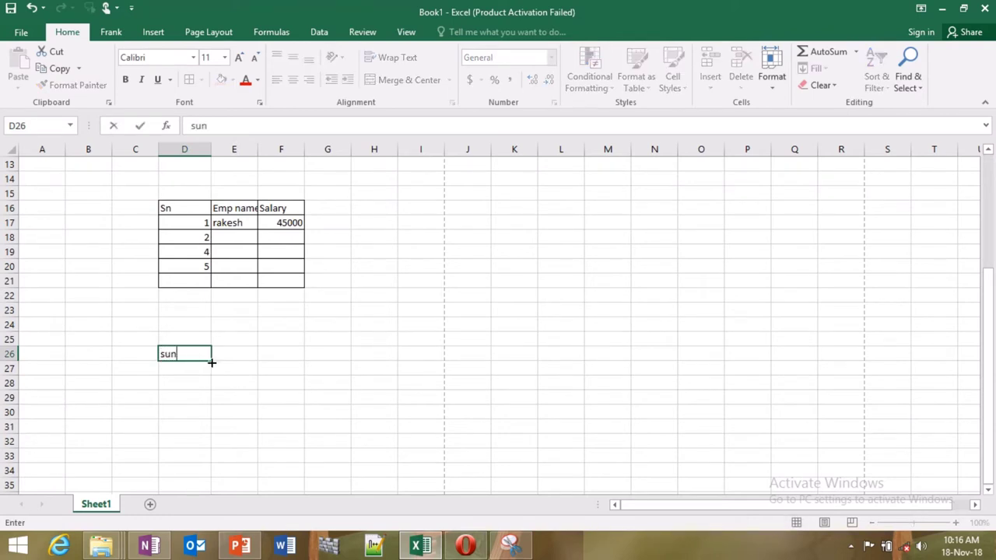
left_click_drag(210, 361, 809, 359)
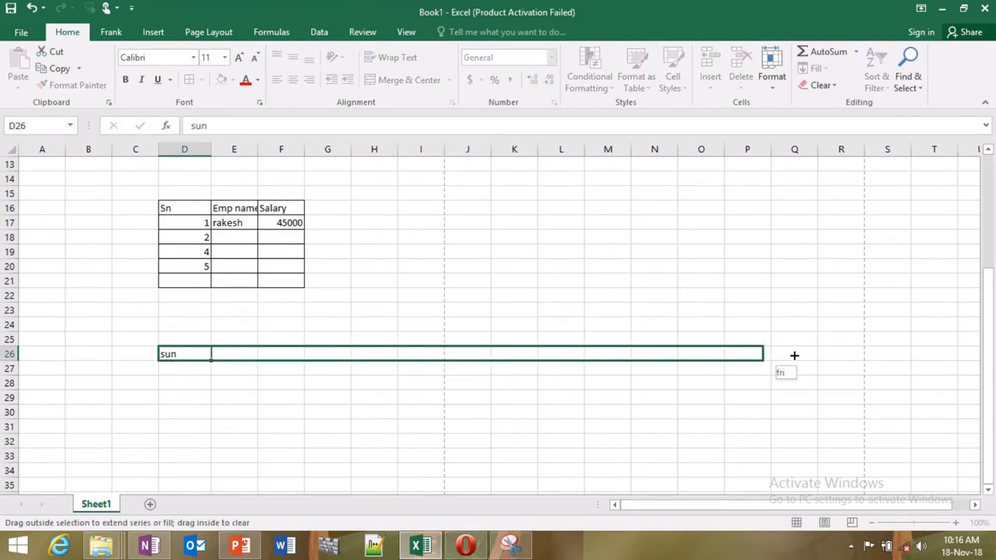
left_click_drag(337, 353, 810, 360)
Step: Fill row 27 beneath the day names with the series 1 to 14
left_click(189, 370)
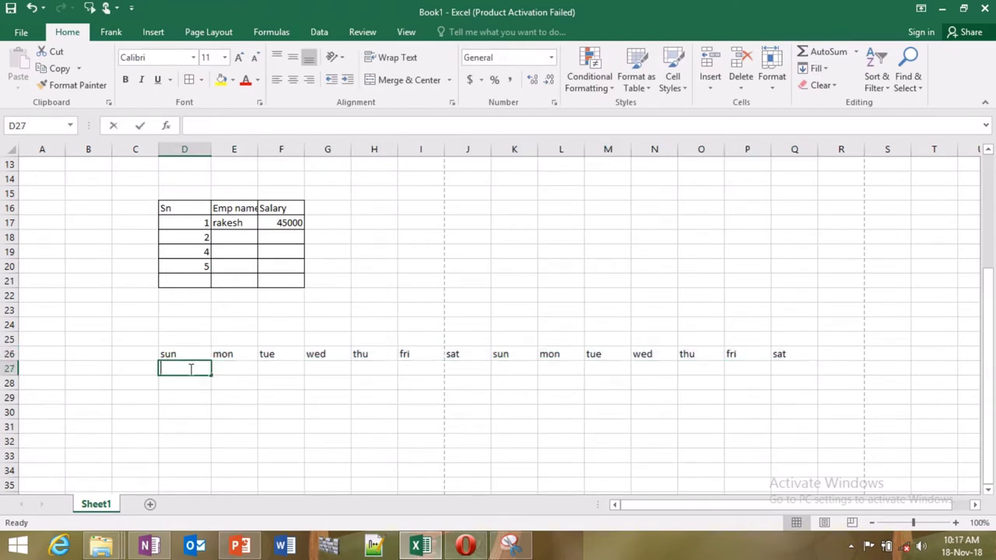
type("1")
left_click_drag(212, 377, 826, 342)
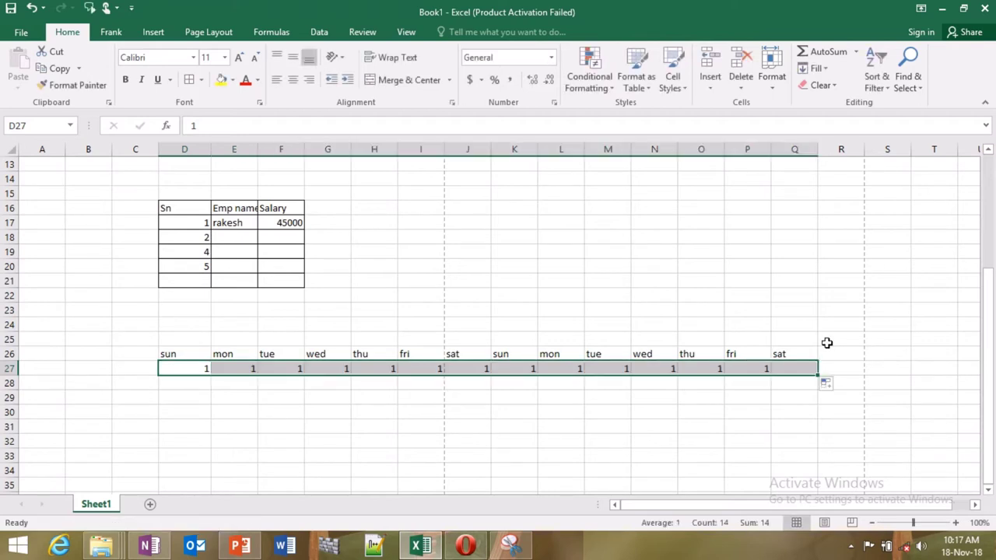
left_click(838, 387)
left_click(845, 420)
left_click(187, 354)
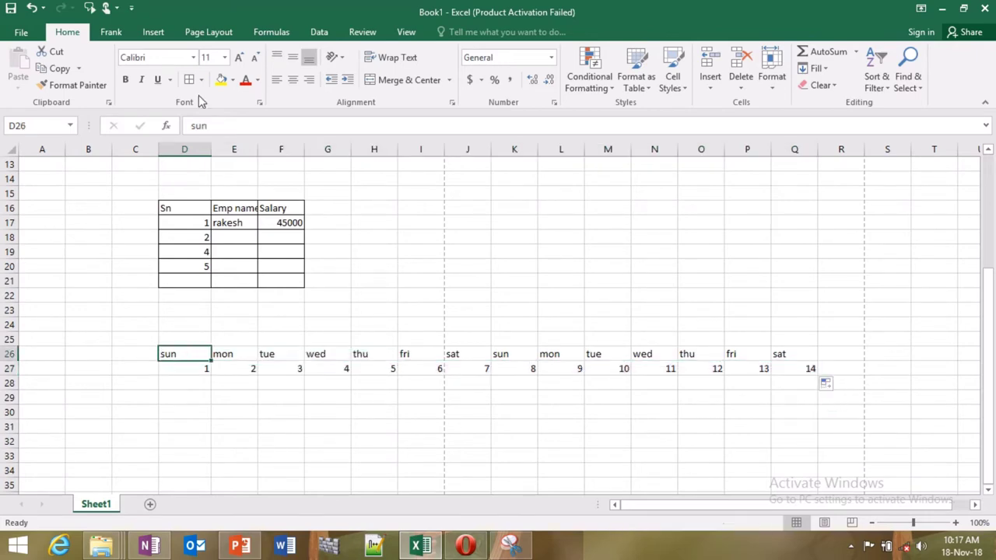
Step: Make the sun heading red and give D27:D30 beneath it a yellow background
left_click(245, 79)
left_click(201, 368)
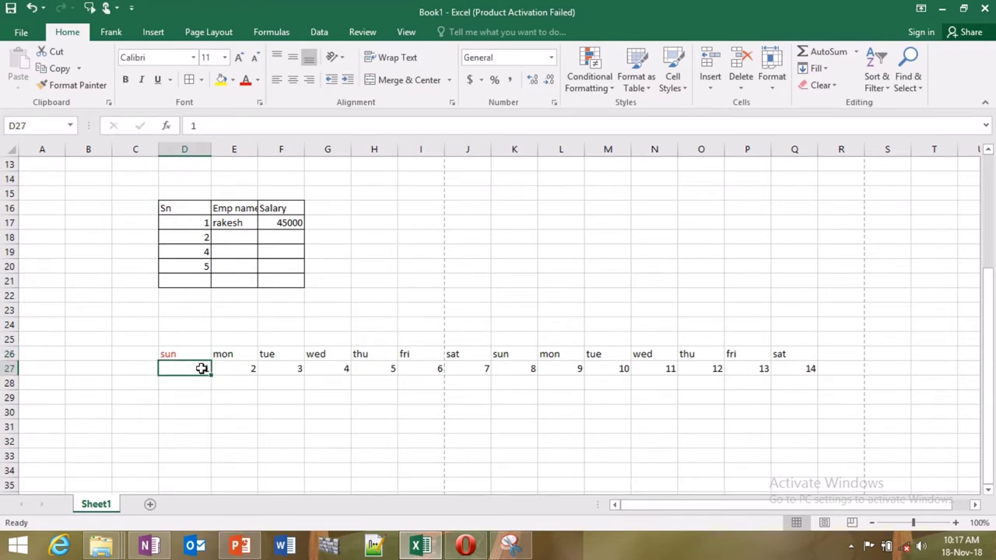
left_click_drag(201, 368, 206, 416)
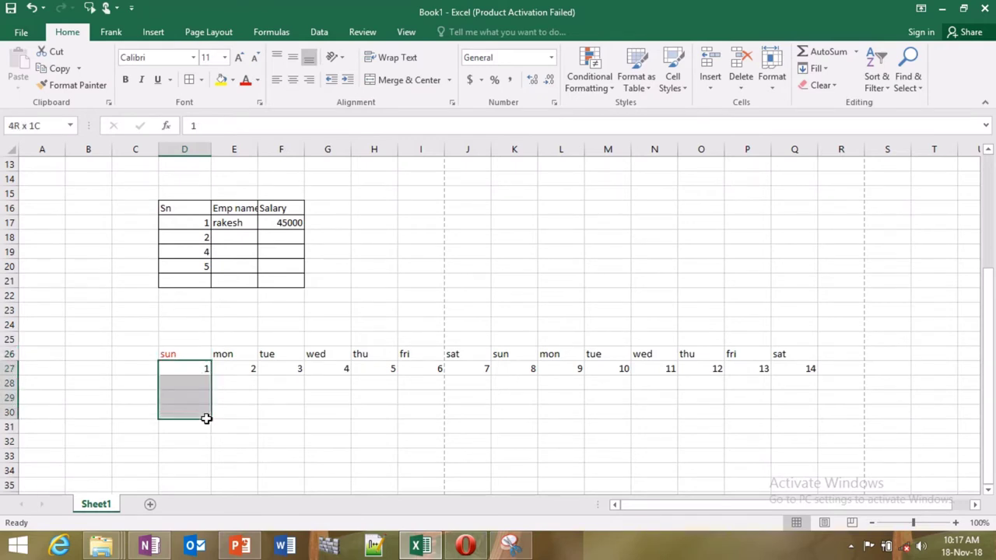
left_click(222, 82)
left_click(269, 380)
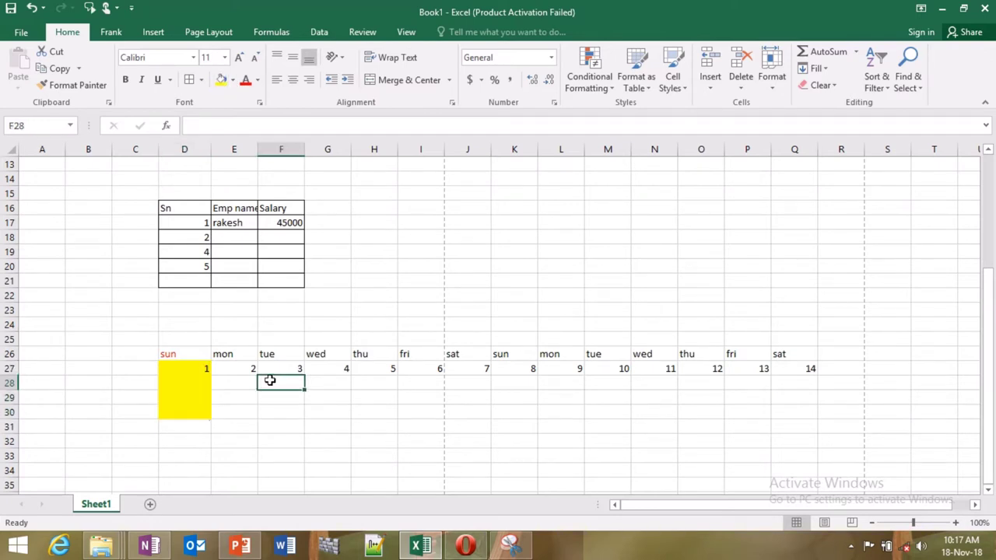
Step: Paint the sun column's formatting onto the second sun column and C22:C27, then select the wed column
left_click_drag(188, 353, 199, 414)
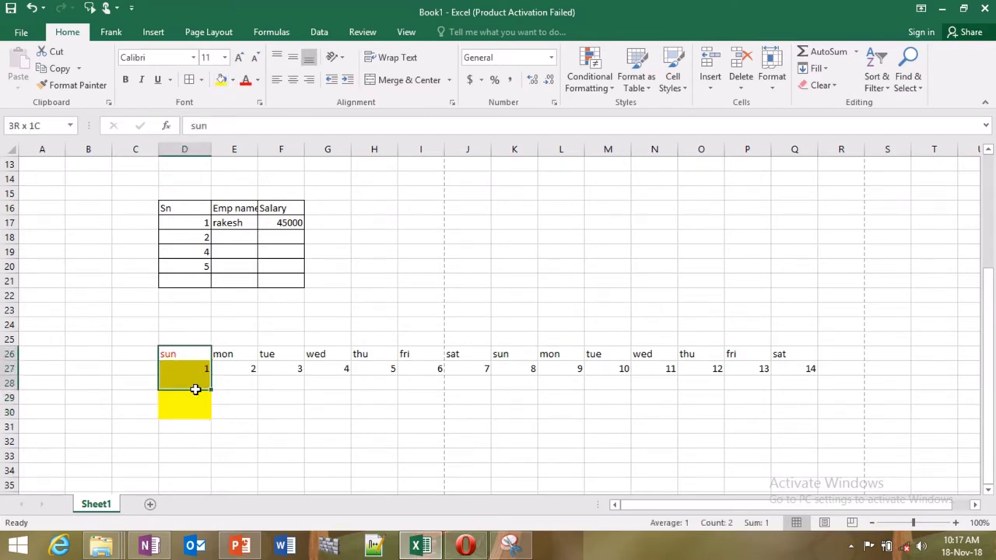
left_click(67, 86)
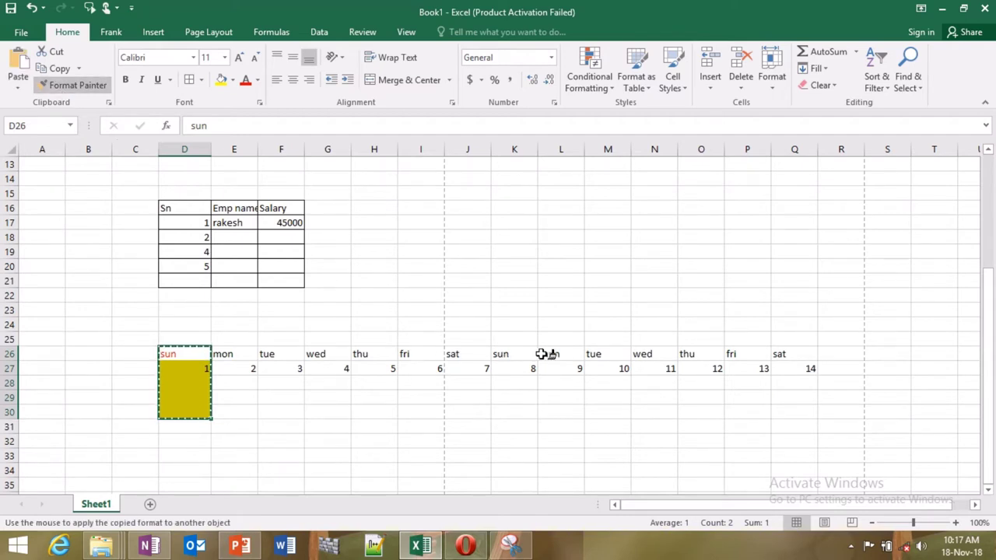
left_click_drag(516, 354, 521, 423)
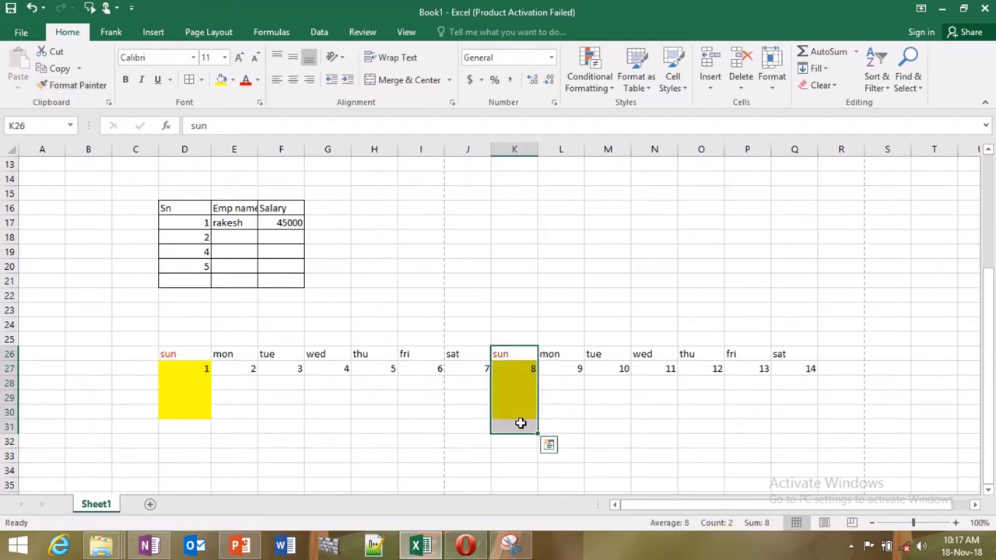
left_click(77, 87)
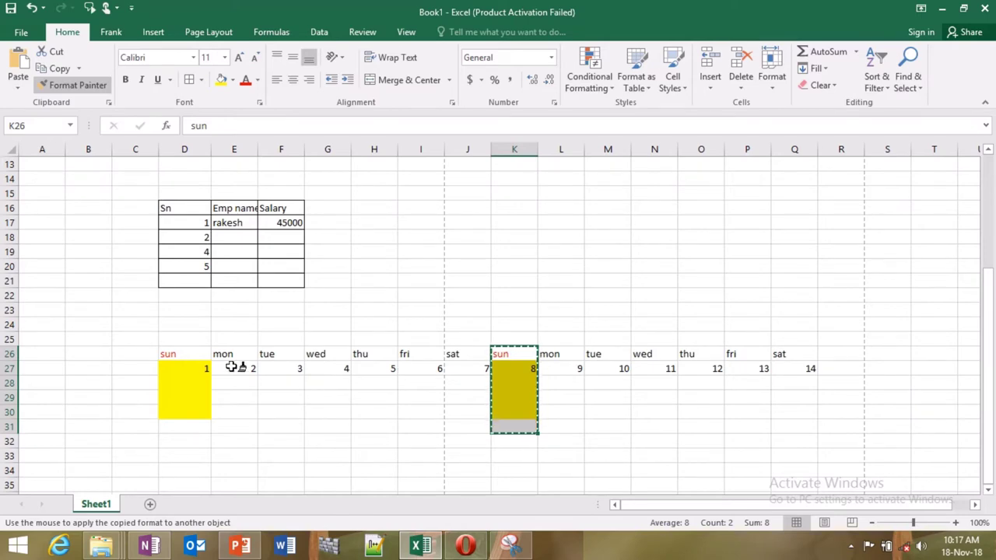
left_click(136, 295)
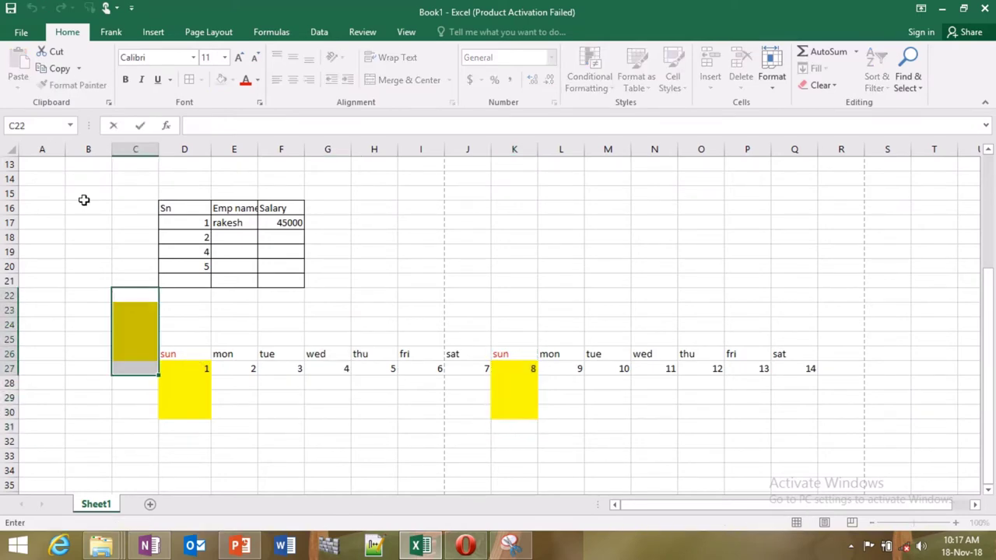
left_click(213, 321)
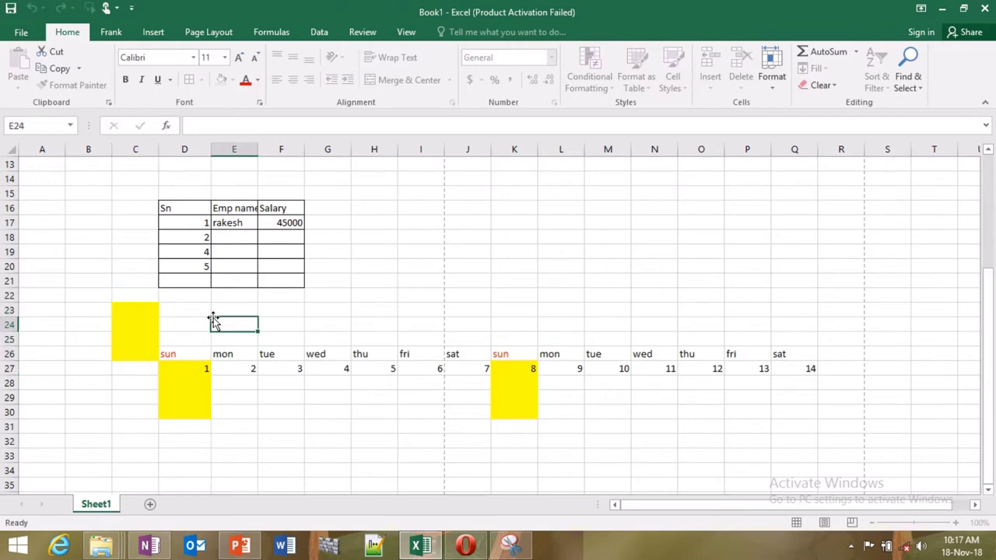
left_click(188, 354)
left_click_drag(320, 353, 314, 425)
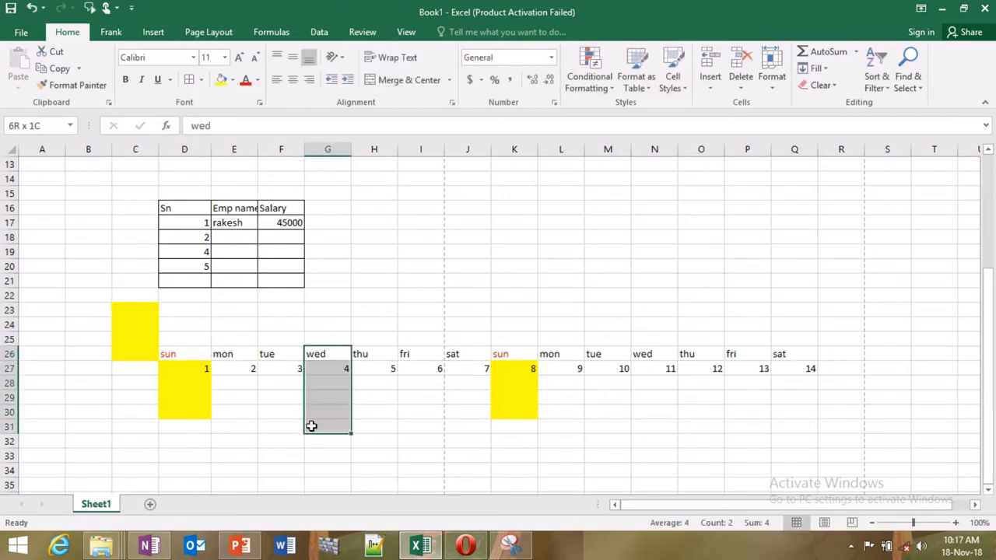
Step: Shade the wed column G26:G31 light grey
left_click(233, 80)
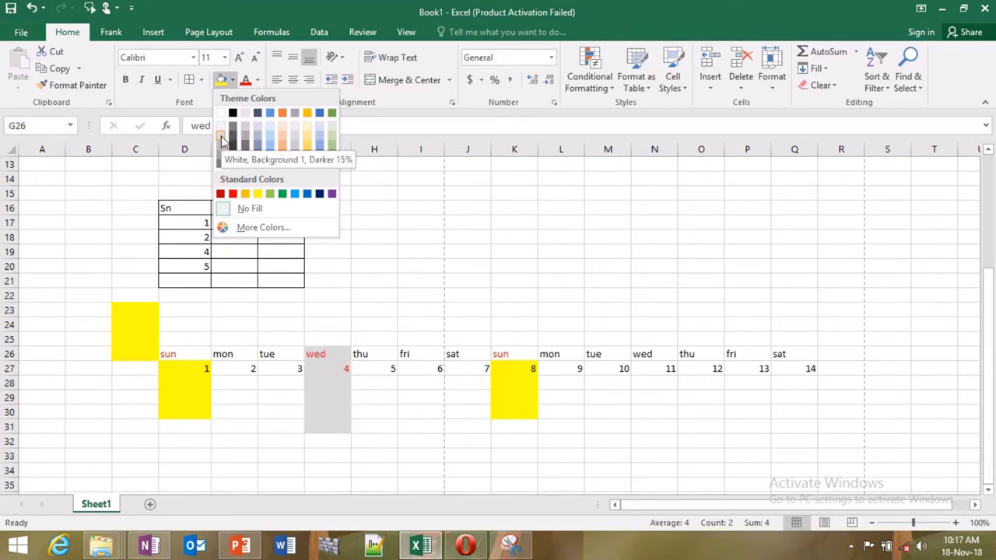
left_click(222, 140)
left_click(383, 367)
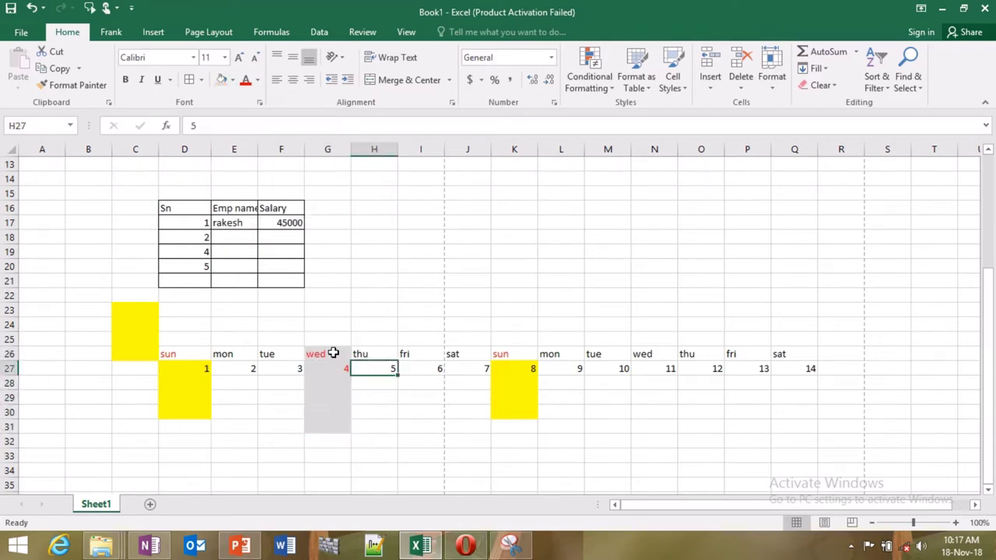
Step: Copy the wed column's formatting onto week two's thu column O26:O31
left_click_drag(334, 353, 339, 427)
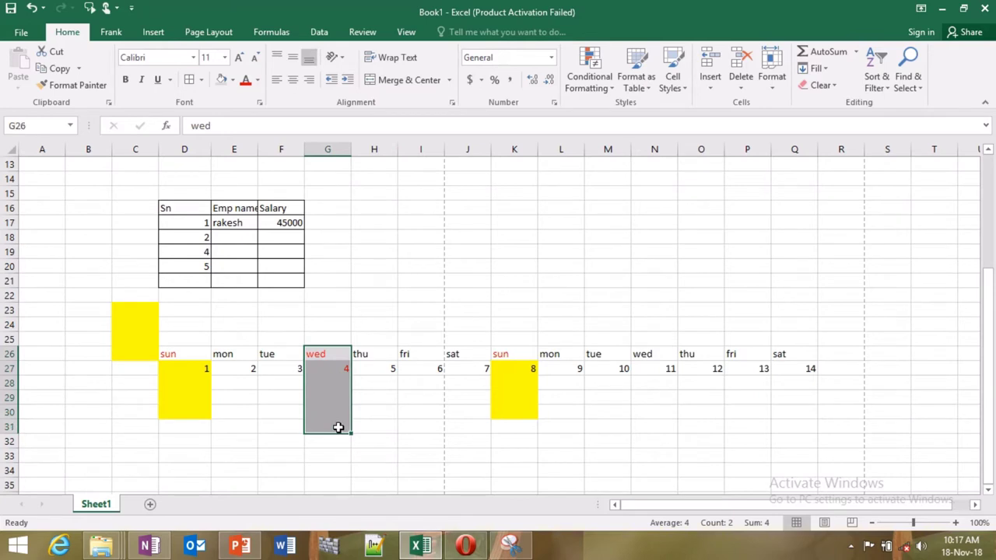
left_click(67, 86)
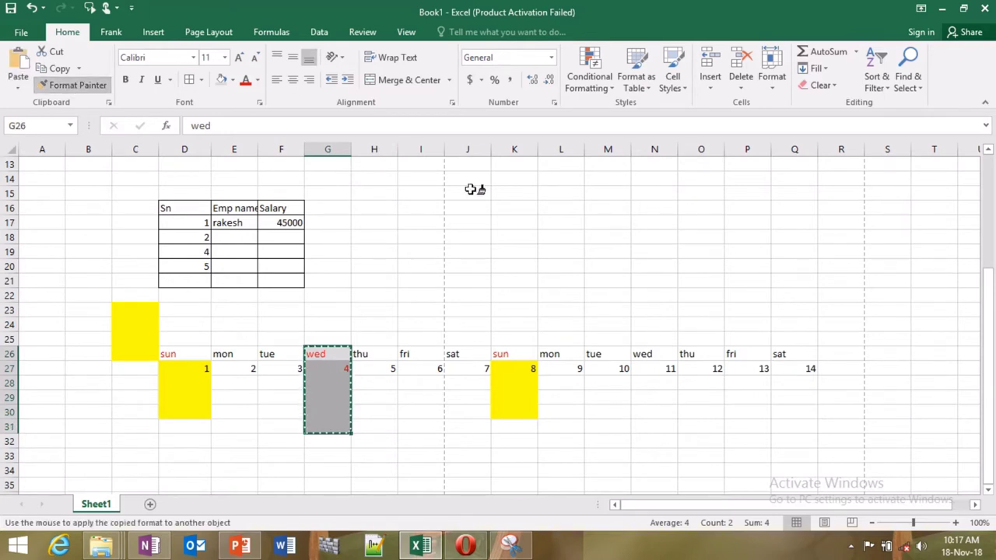
left_click_drag(699, 353, 706, 430)
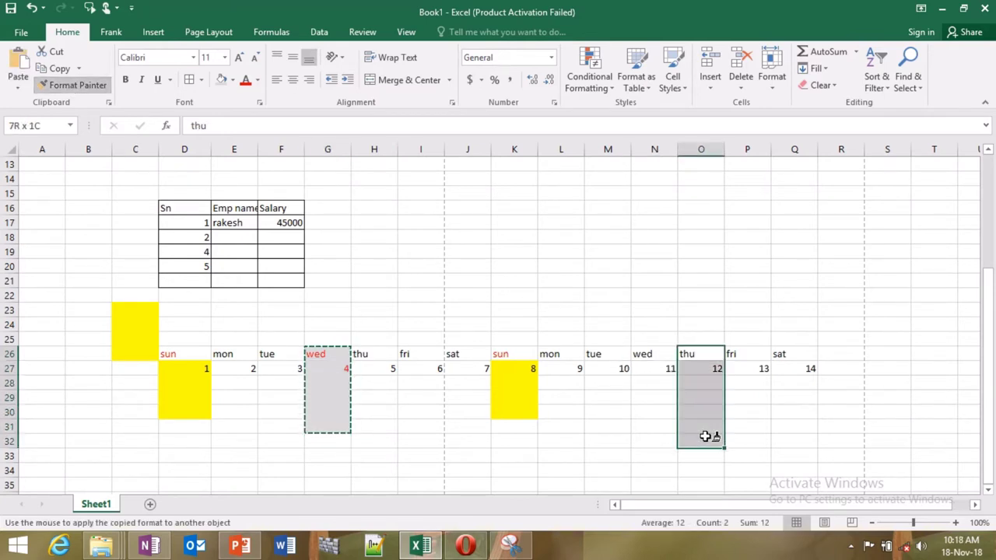
left_click(508, 309)
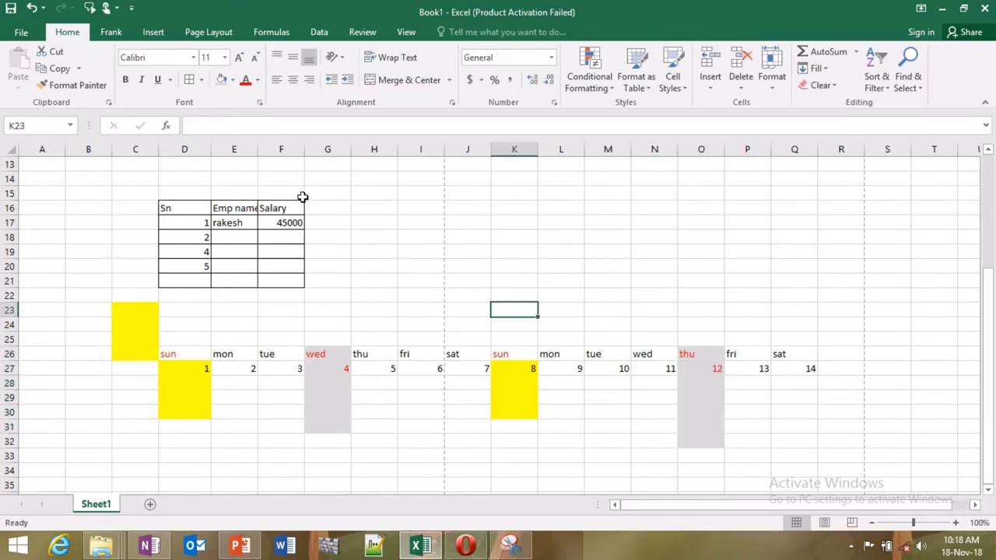
Step: Make the Sn, Emp name and Salary headers in D16:F16 bold at size 12
left_click_drag(174, 207, 289, 208)
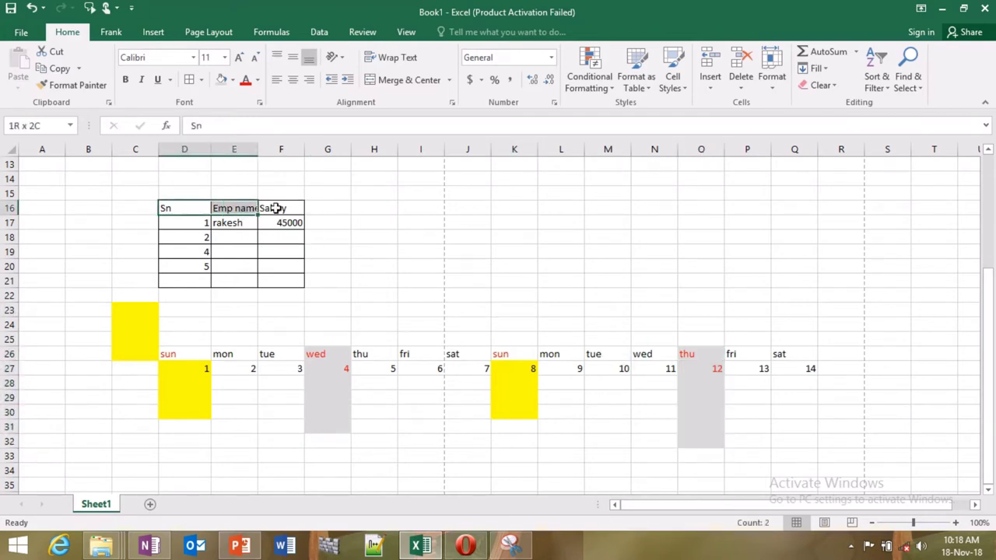
left_click(126, 81)
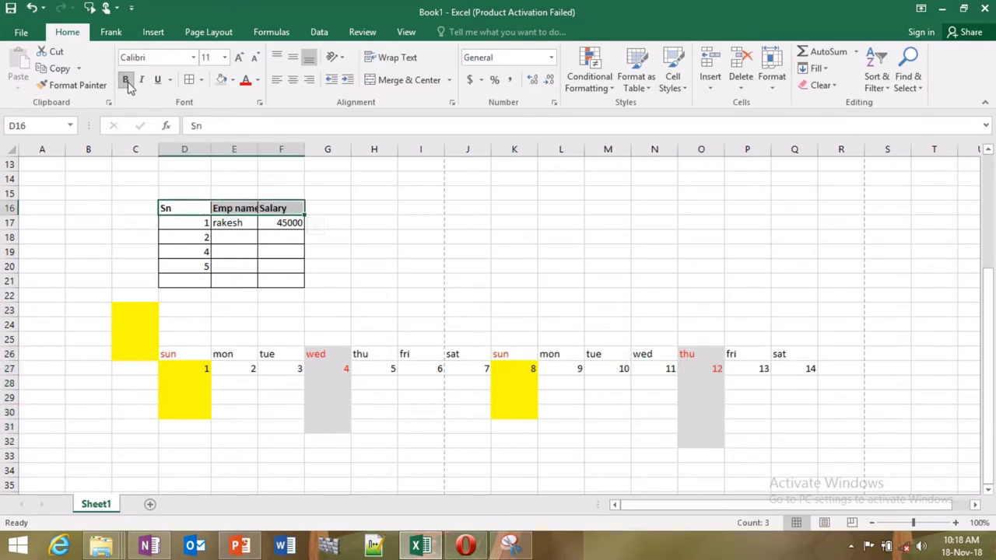
left_click(239, 57)
Step: Autofit column E to fit the Emp name heading
double_click(257, 148)
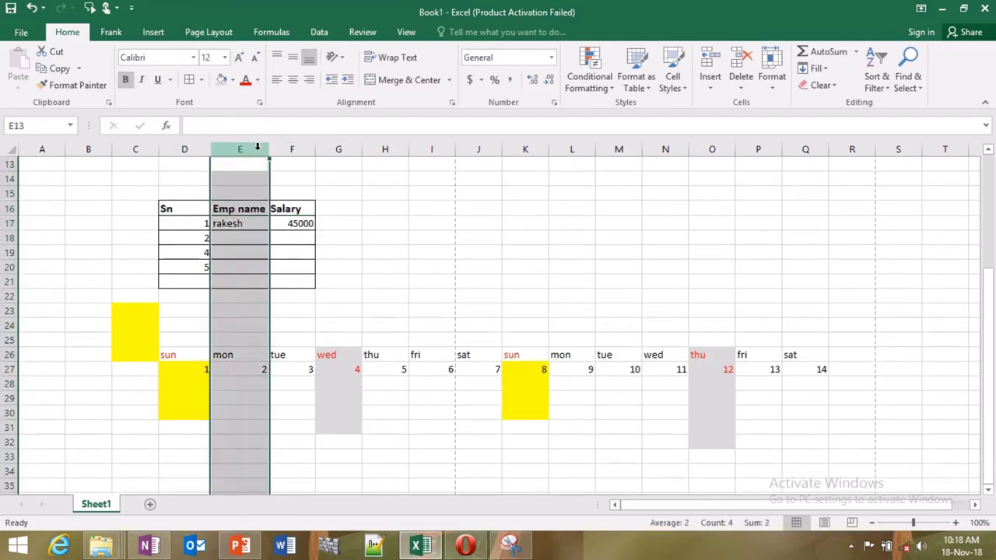
left_click(331, 195)
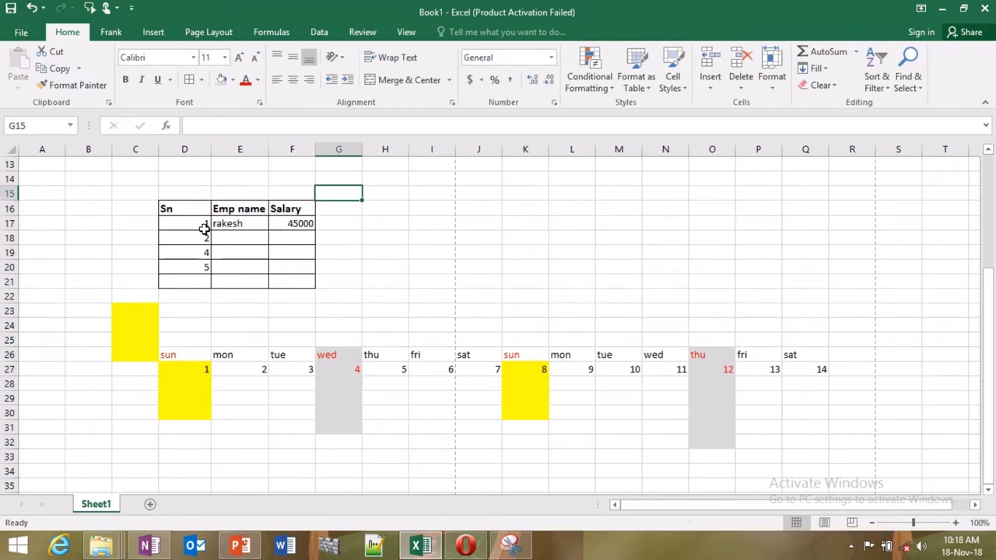
left_click(346, 247)
key("Up")
key("Up")
key("Up")
key("Up")
key("Up")
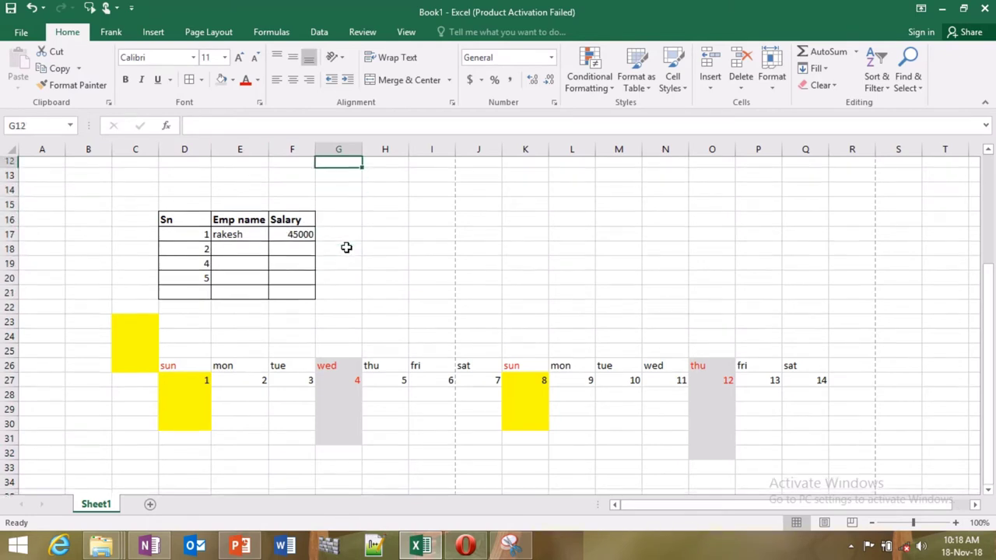
key("Up")
key("Up")
key("Up")
key("Up")
key("Up")
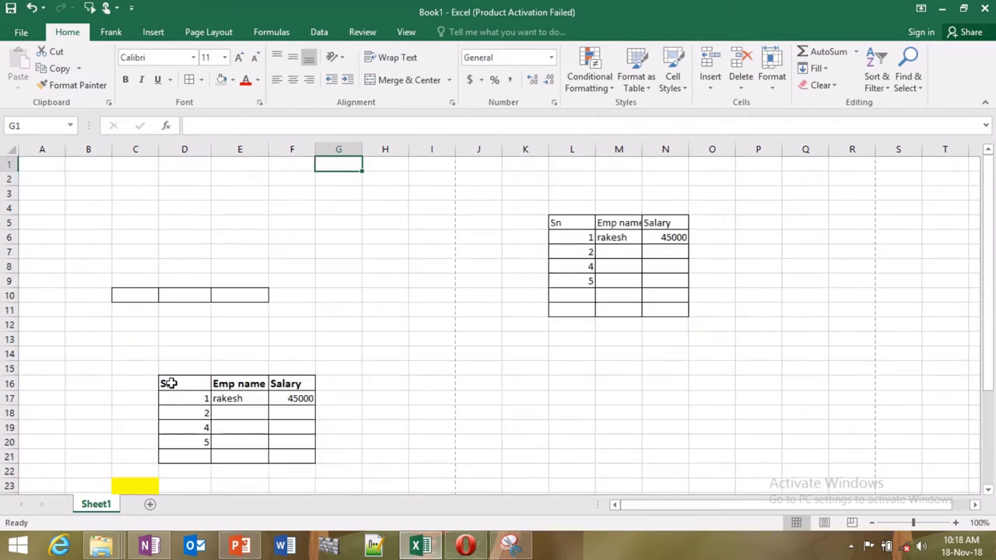
Step: Paint the D16:F16 header formatting onto the upper-right table's headers L5:N5
left_click_drag(170, 384, 290, 384)
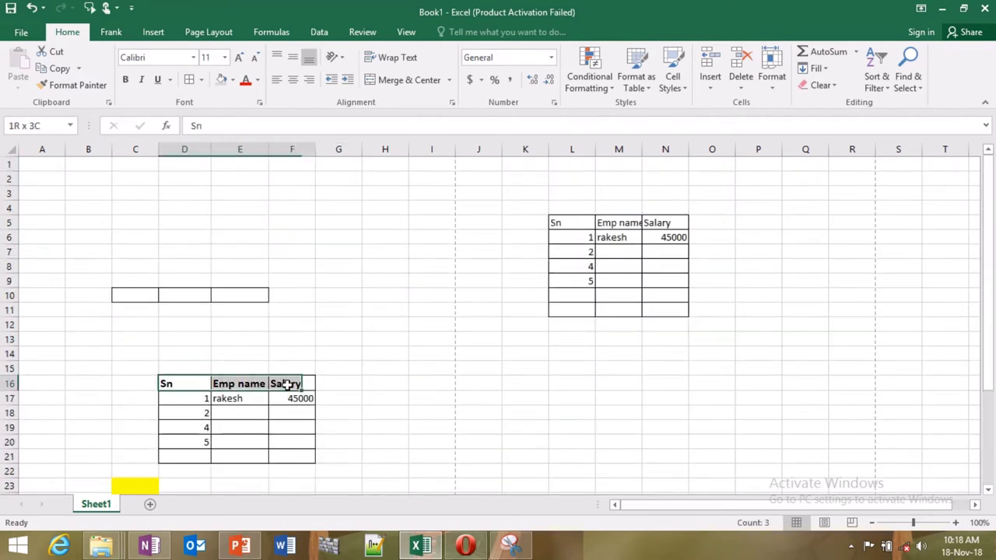
left_click(75, 87)
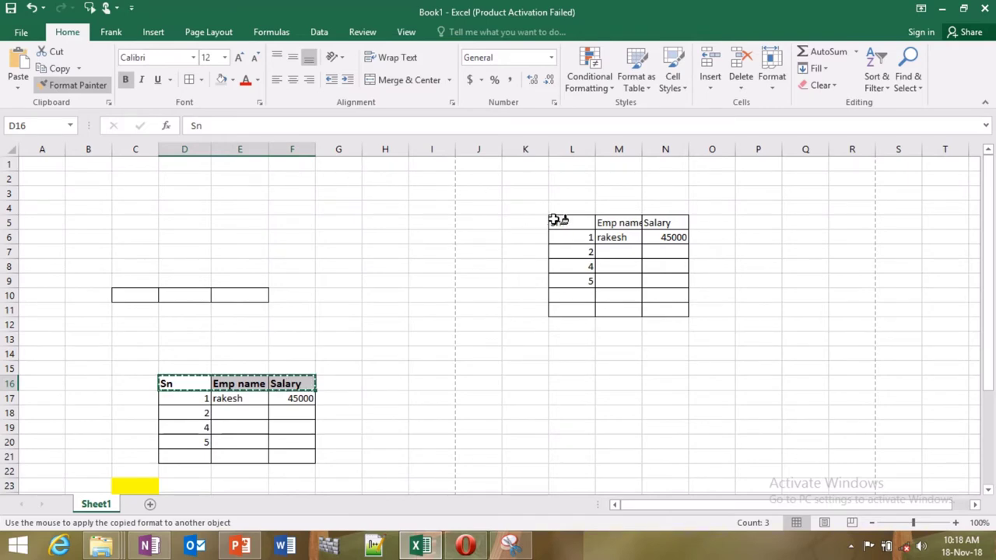
left_click_drag(558, 222, 650, 222)
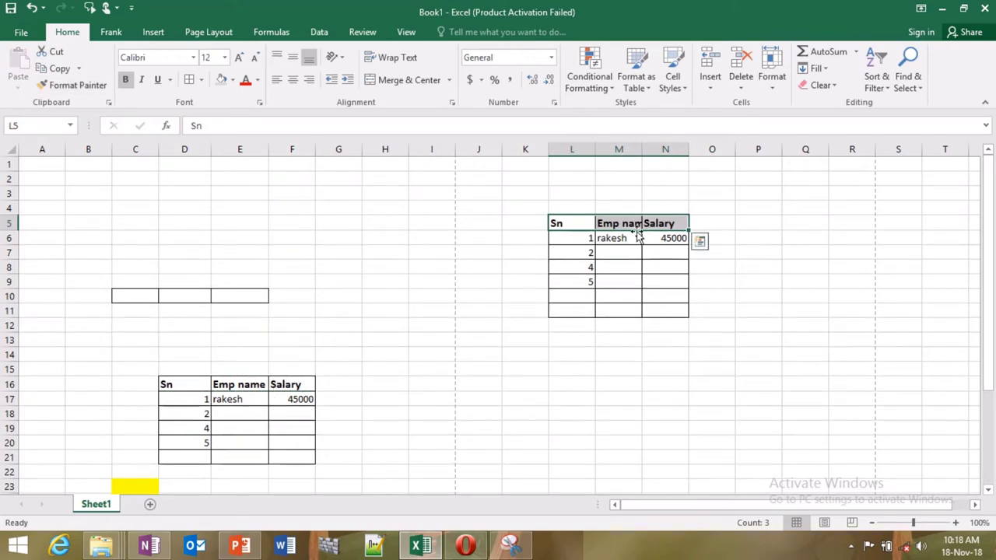
left_click(441, 291)
key("Return")
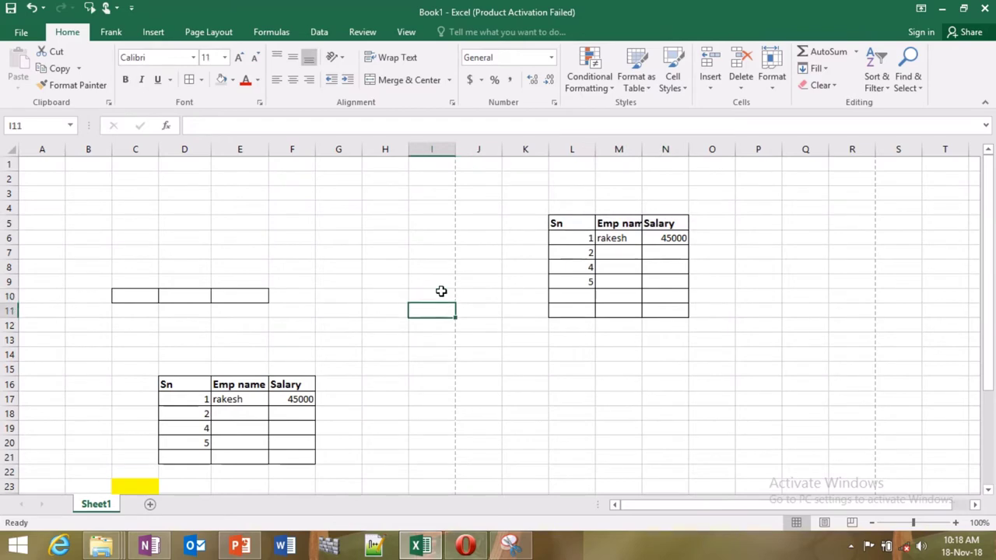
key("Down")
key("Down")
key("Down")
key("Down")
key("Down")
key("Down")
key("Down")
key("Down")
key("Down")
key("Down")
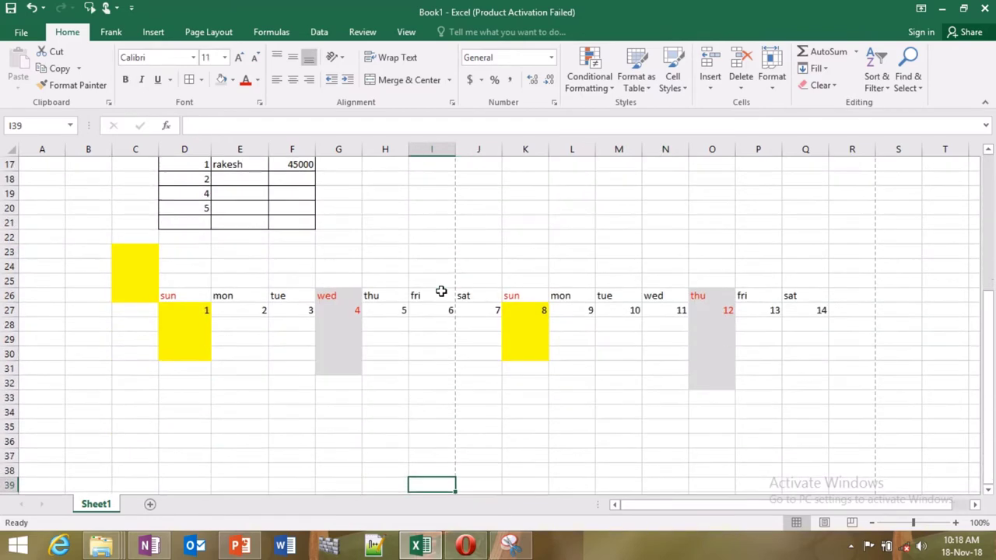
key("Down")
key("Down")
key("Down")
left_click(244, 280)
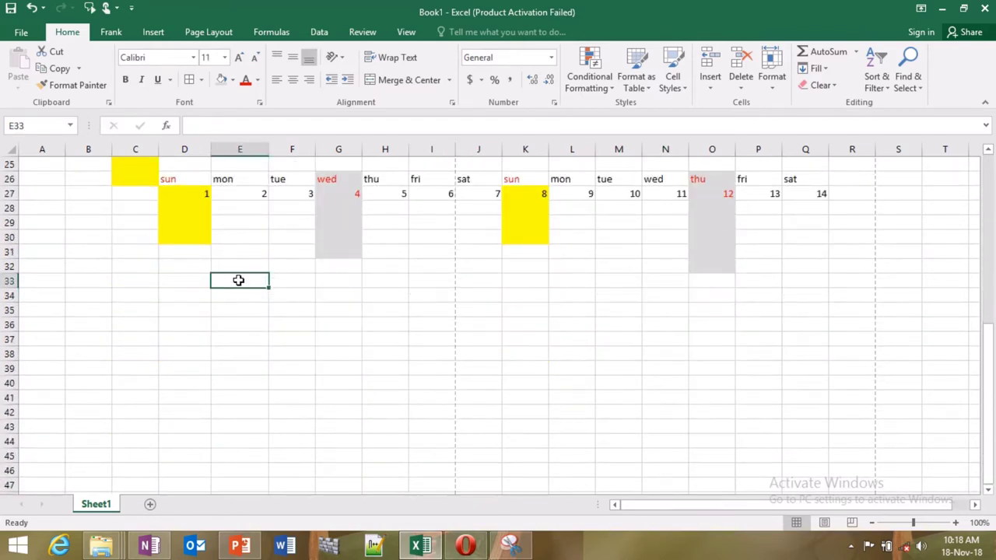
left_click(181, 309)
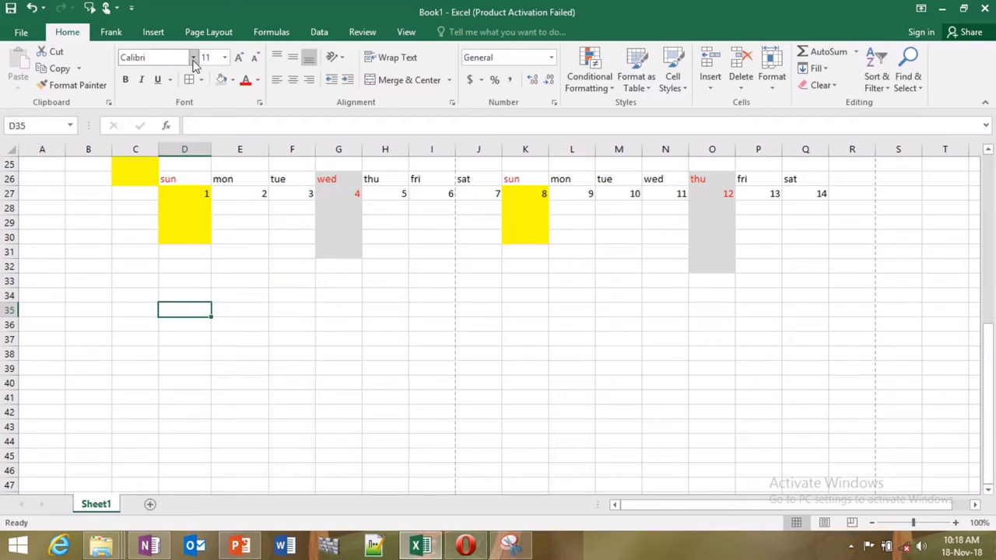
left_click(262, 208)
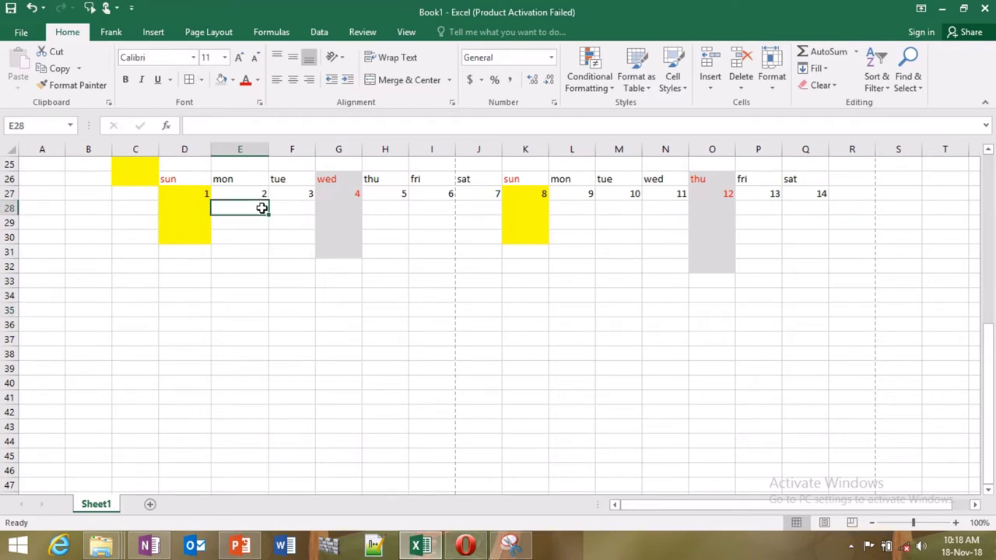
key("Up")
key("Up")
key("Up")
key("Up")
key("Up")
key("Up")
key("Up")
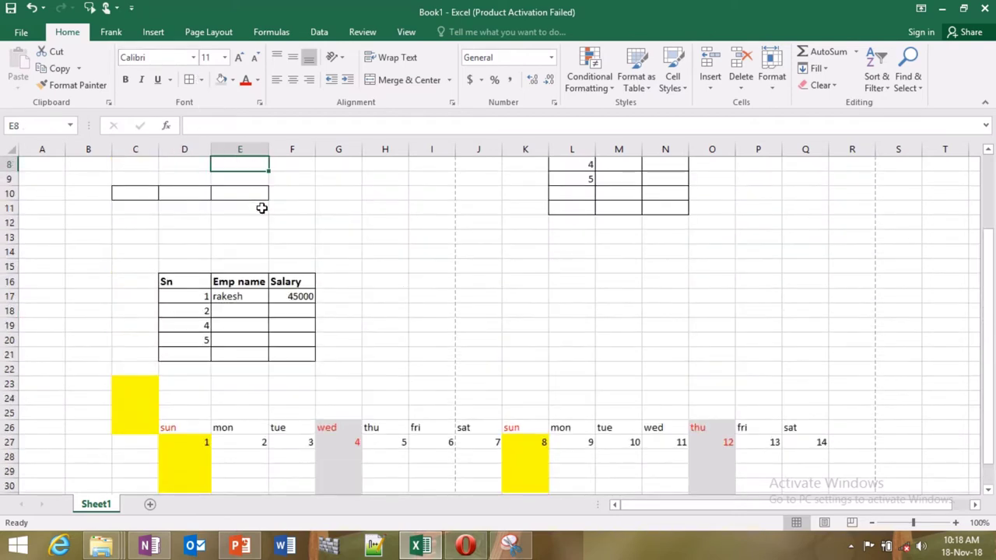
Step: Set the D16:F16 headers in the Aharoni font
left_click_drag(187, 281, 278, 282)
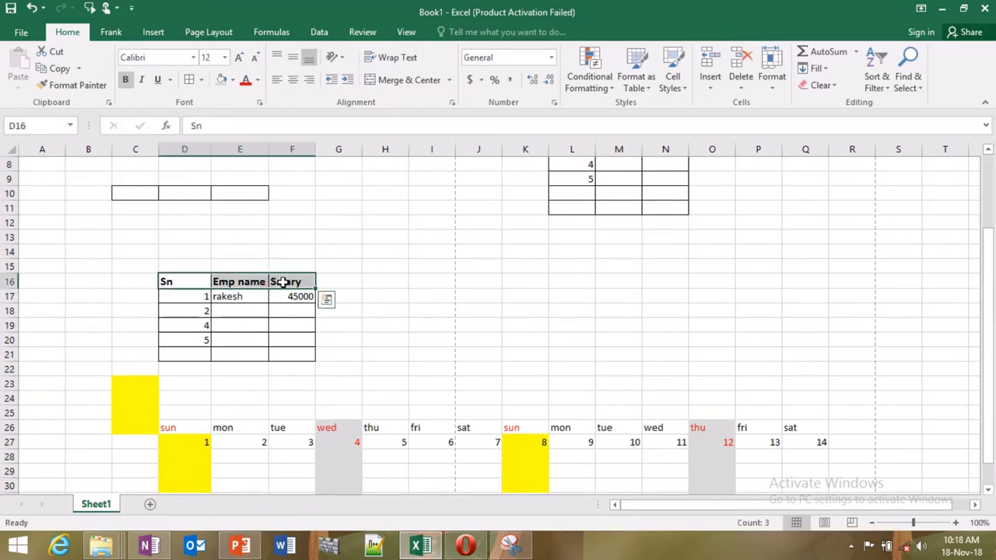
left_click(194, 58)
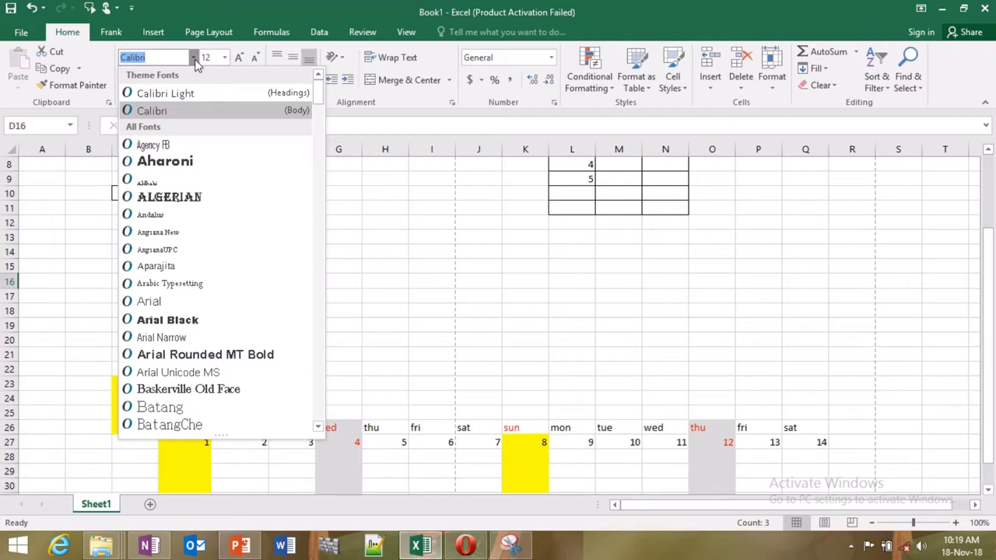
left_click(179, 163)
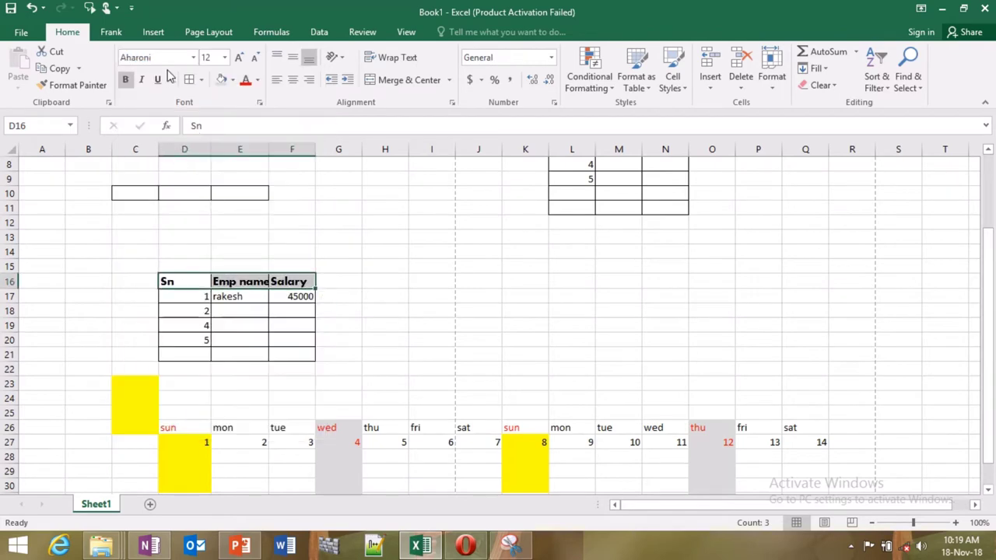
left_click(194, 58)
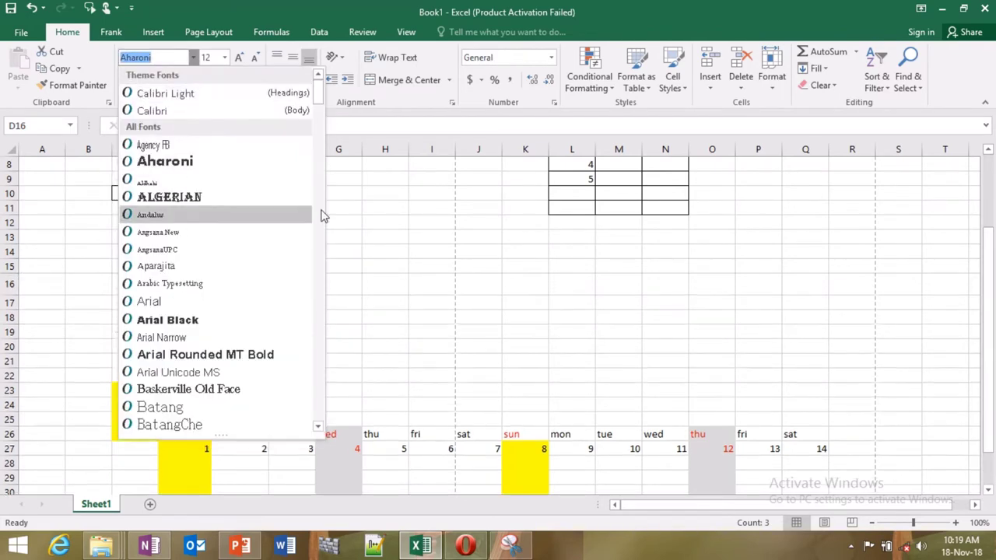
left_click(401, 216)
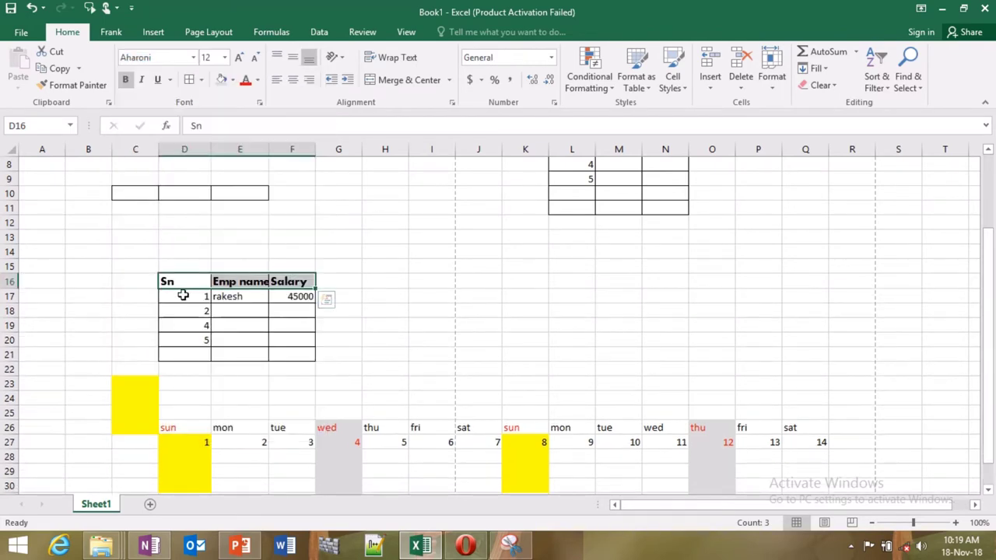
Step: Set the table's data rows D17:F21 in Arial Rounded MT Bold
left_click_drag(183, 296, 278, 350)
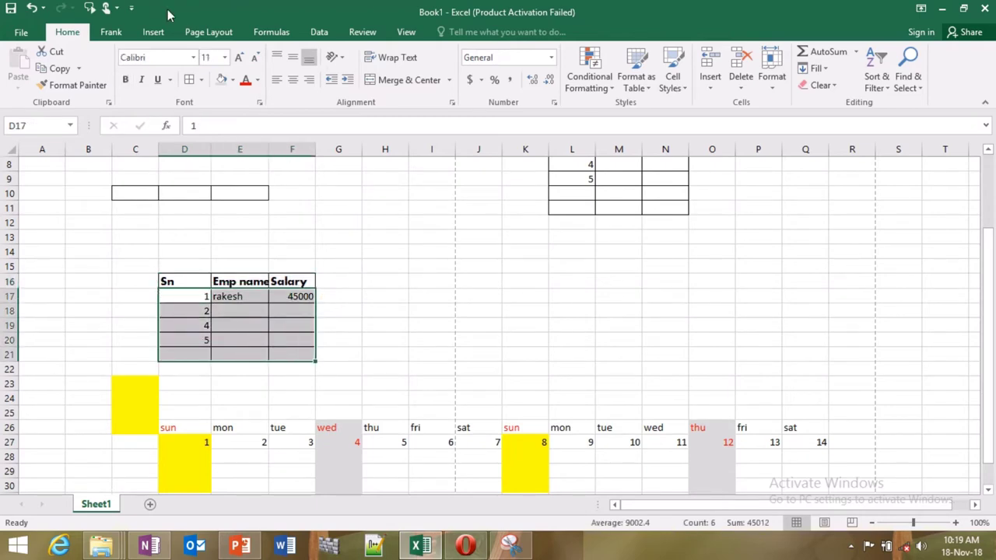
left_click(194, 57)
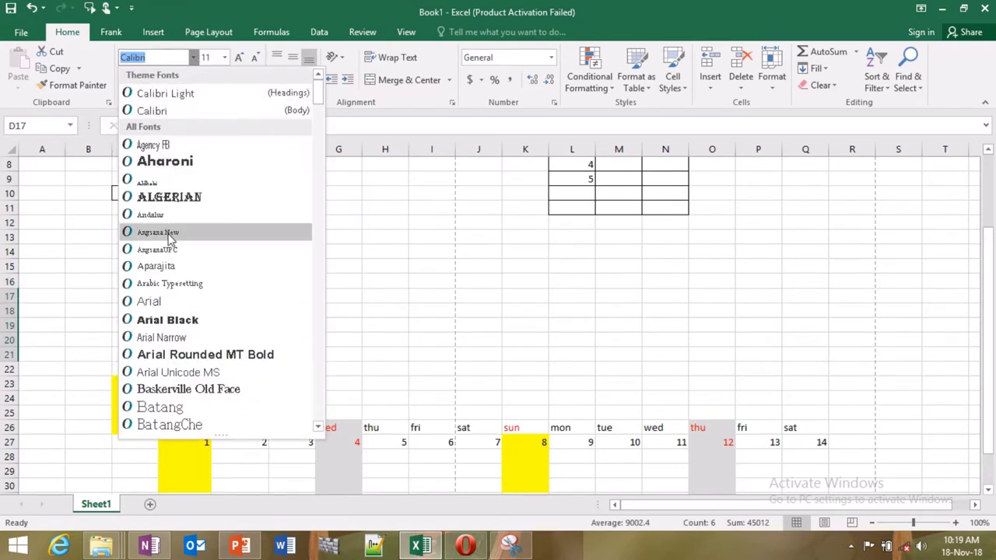
left_click(187, 357)
left_click(220, 352)
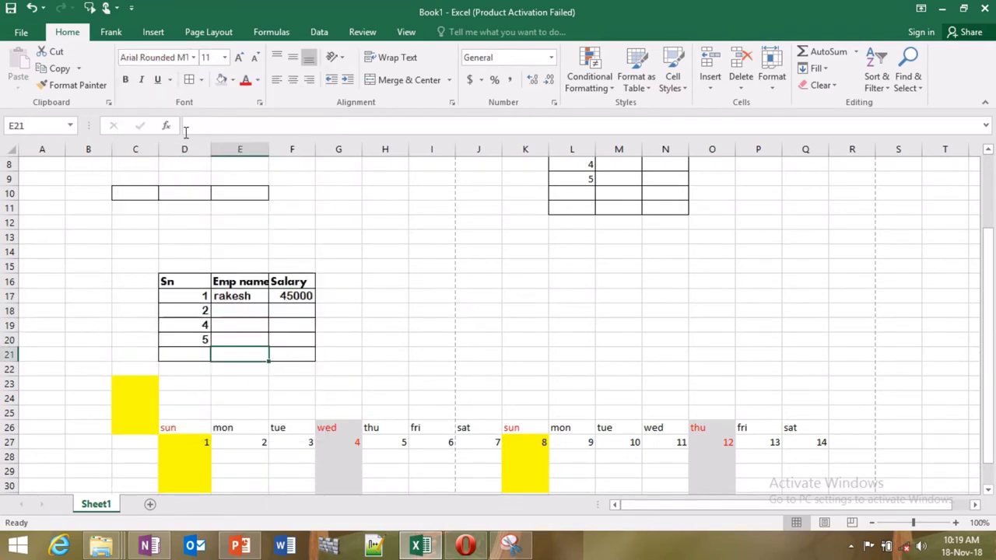
left_click(306, 229)
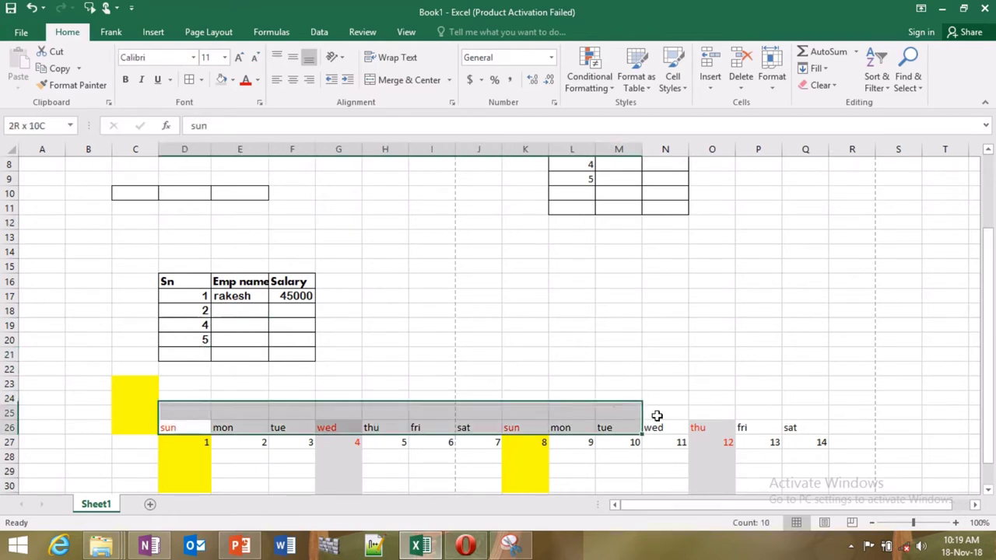
Step: Bold the sun-through-sat day names across D26:Q26
left_click_drag(422, 400, 768, 423)
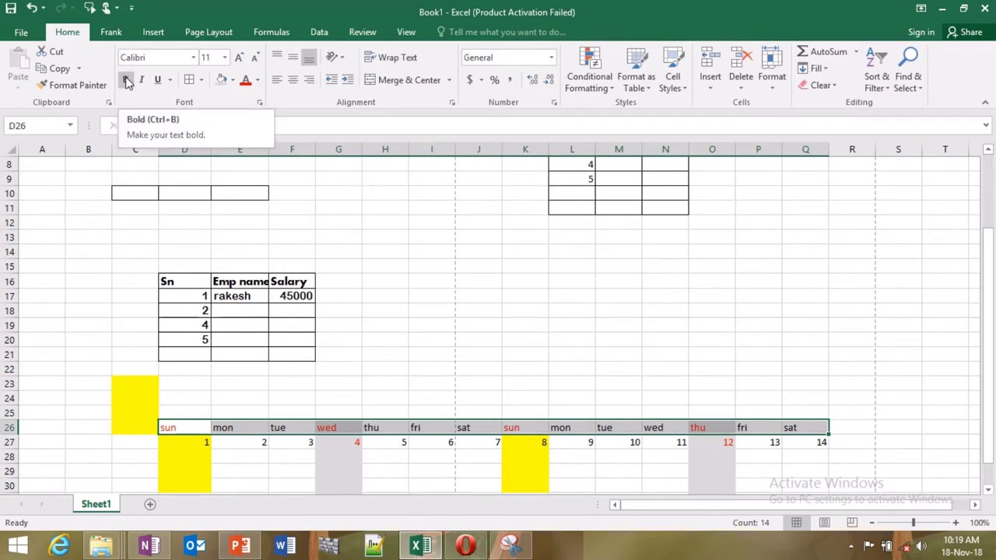
left_click(126, 81)
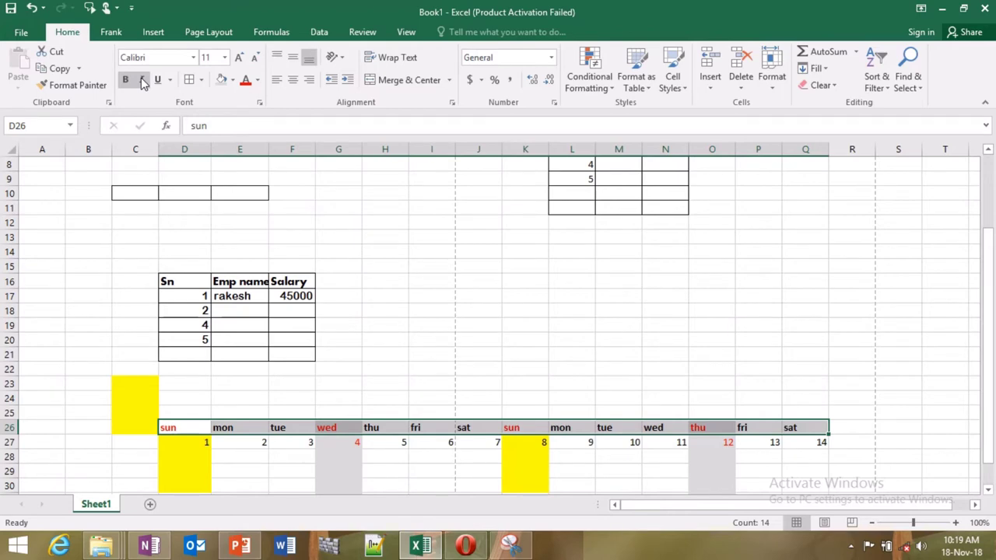
Step: Italicize the date numbers 1–14 in D27:Q27
left_click(202, 443)
key("shift+Right")
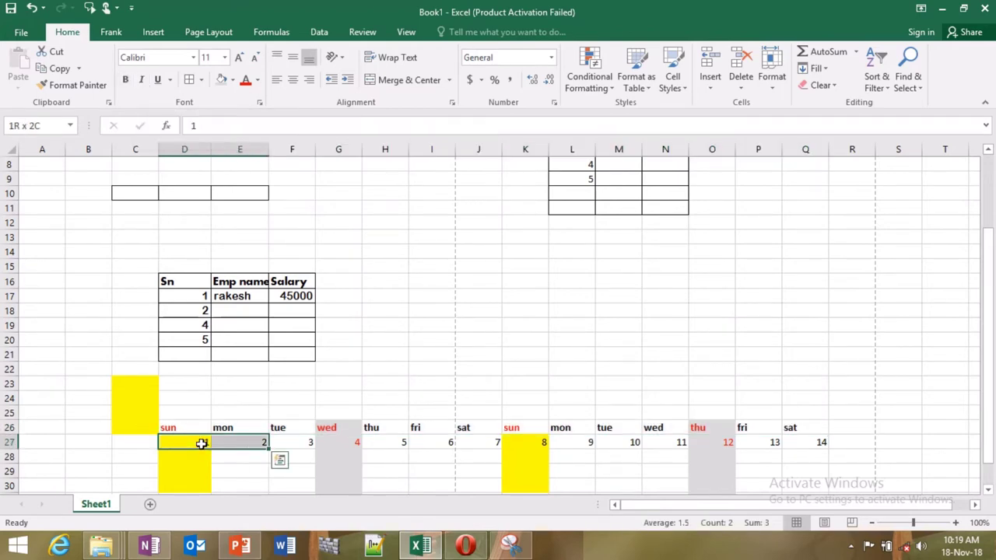
key("shift+Right")
key("shift+Right")
key("shift+Right")
key("shift+Right")
key("shift+Right")
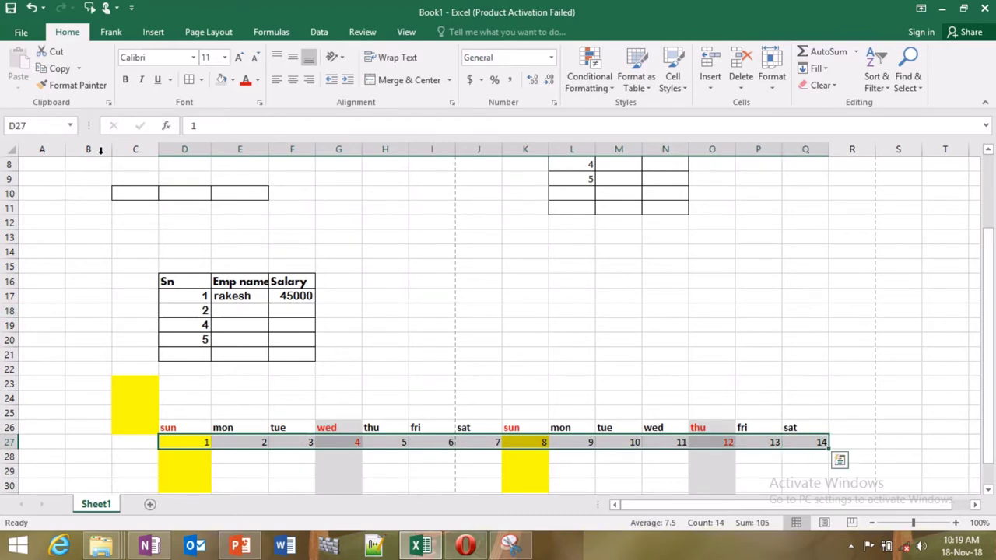
left_click(142, 81)
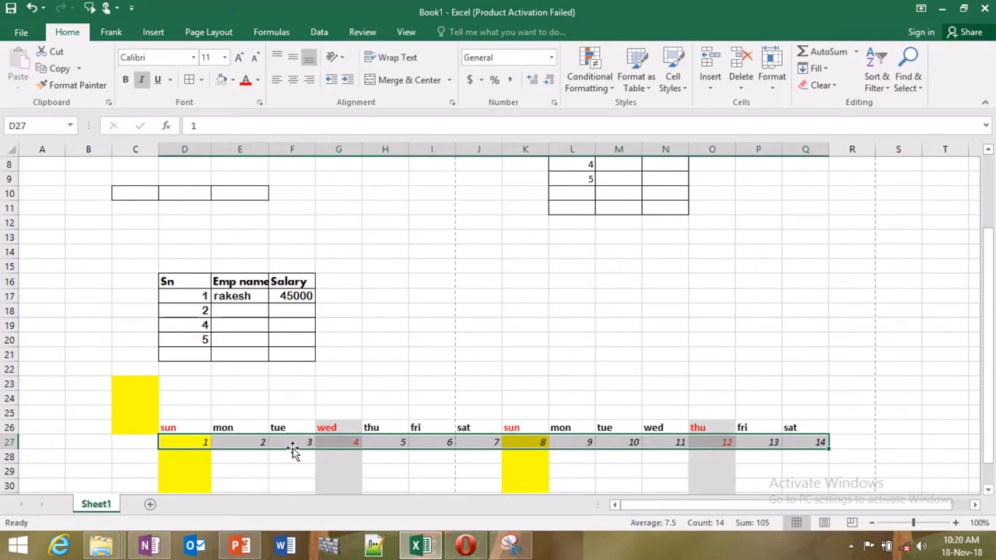
left_click(389, 323)
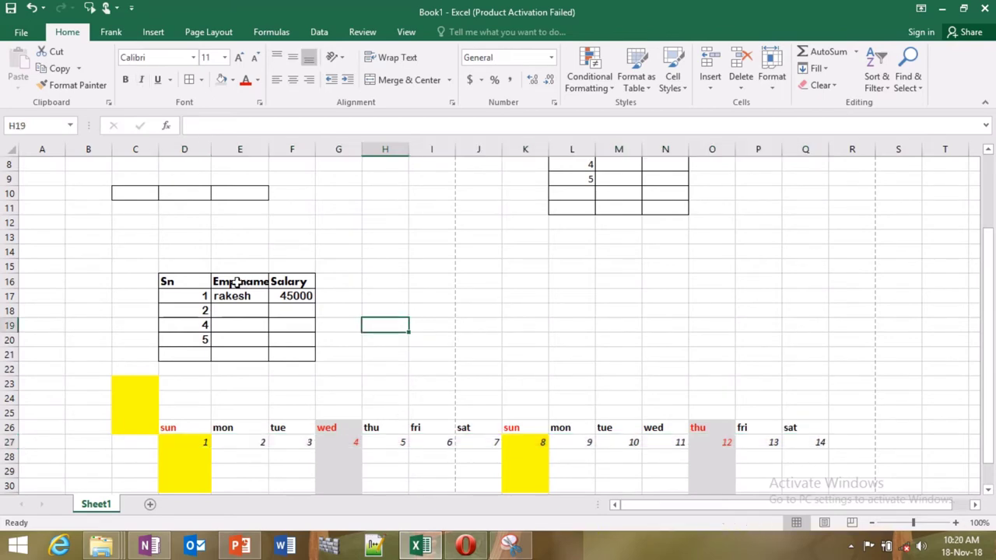
left_click(297, 247)
Step: Merge and centre D1:H4 into one empty block for the title
key("Up")
key("Up")
key("Up")
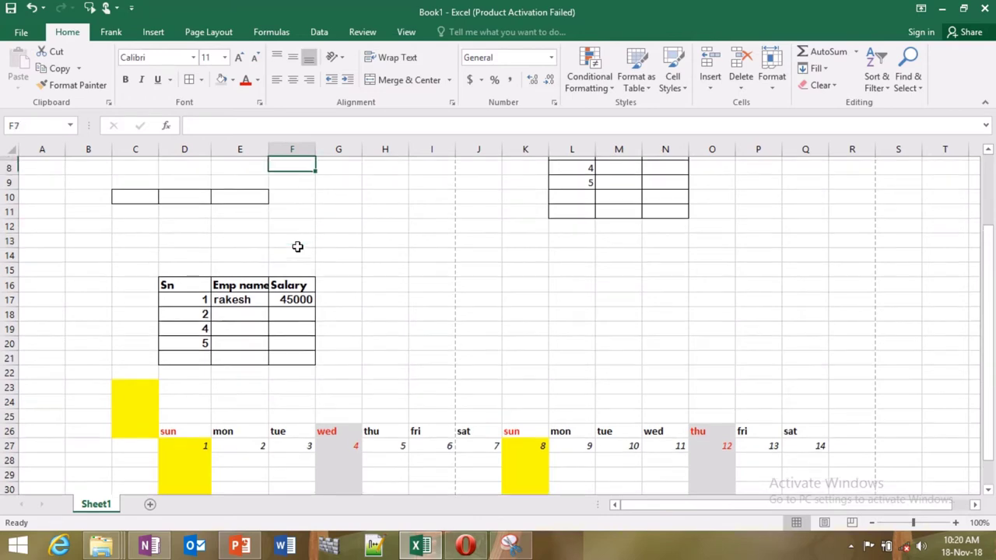
key("Up")
key("Up")
key("Up")
left_click_drag(169, 166, 340, 193)
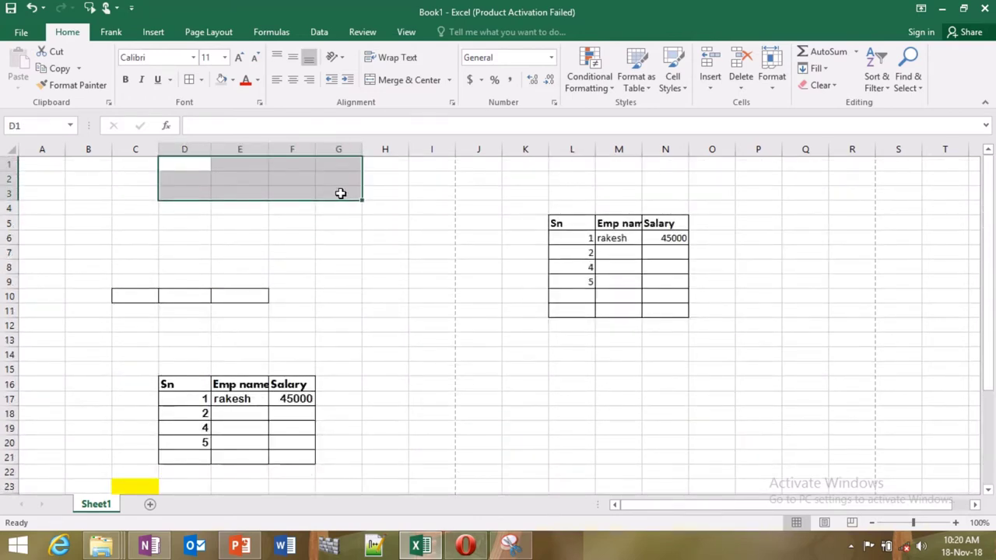
type("P")
type("ra")
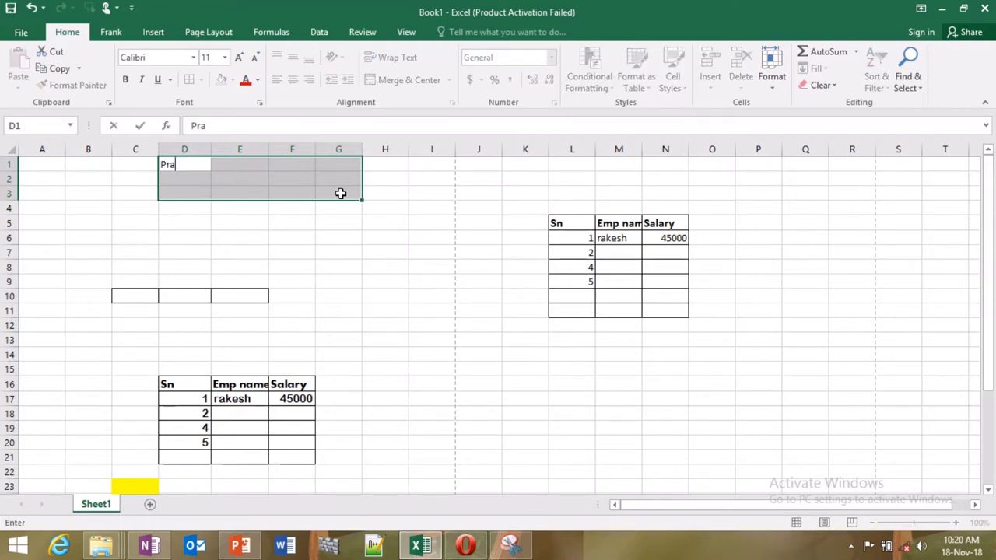
key("BackSpace")
key("BackSpace")
key("BackSpace")
left_click(381, 251)
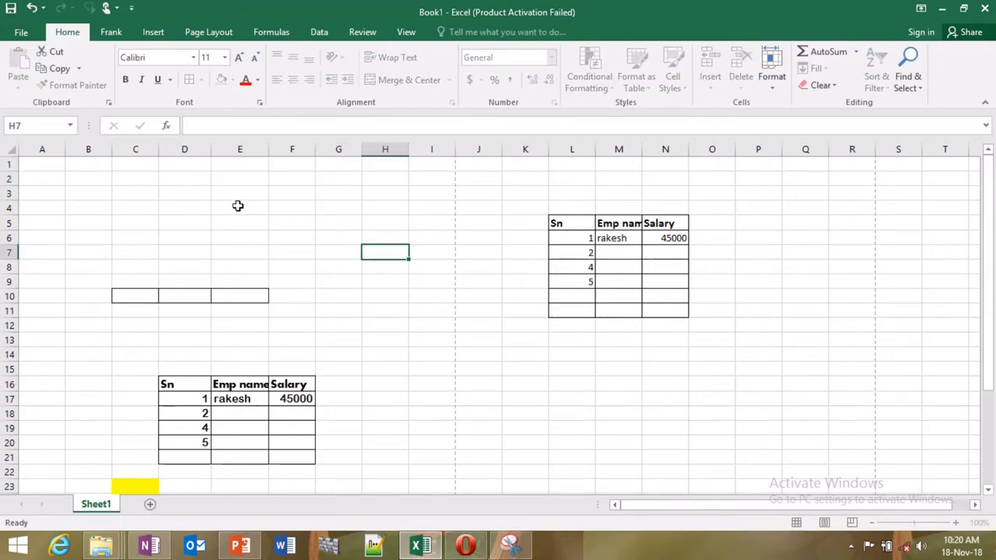
left_click_drag(169, 165, 372, 201)
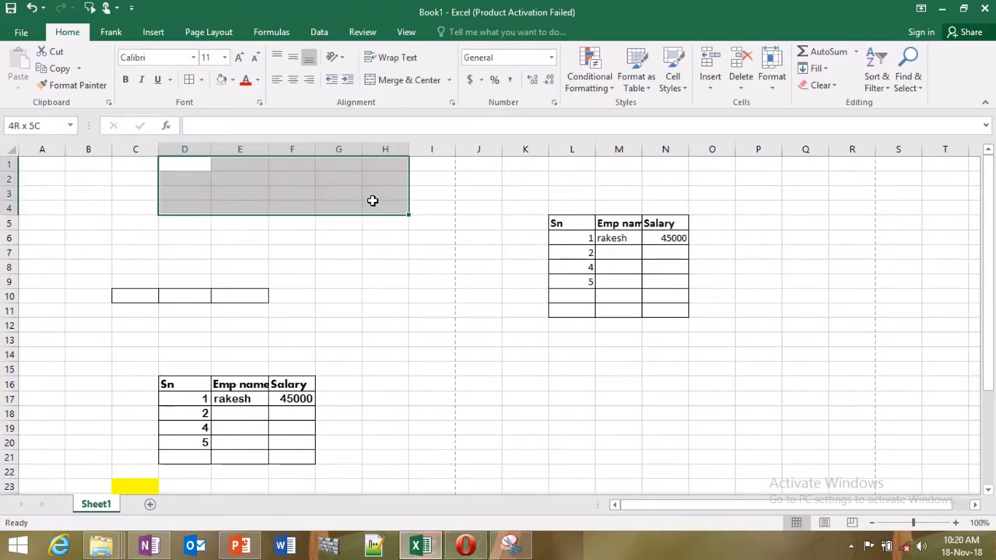
left_click(393, 80)
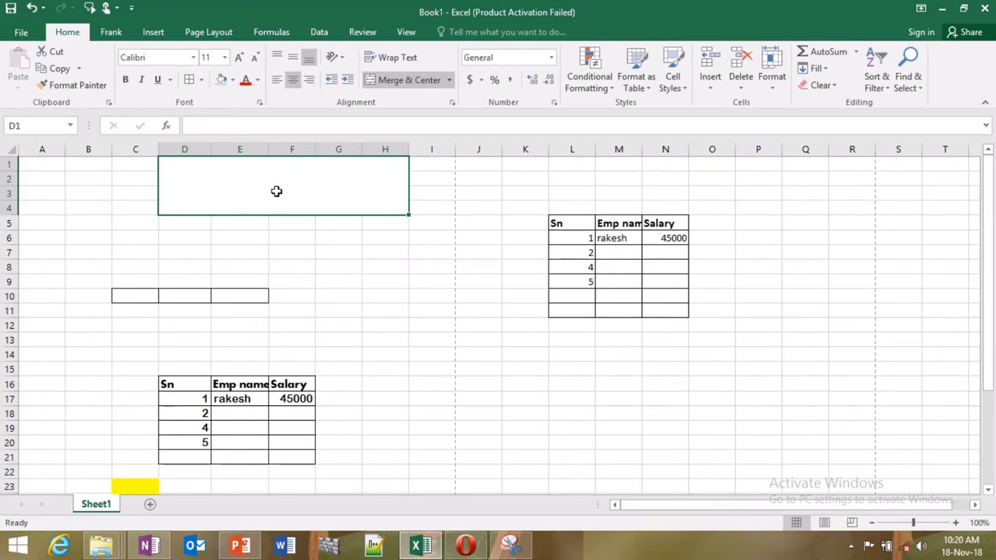
Step: Enter the title 'Practice' in the merged D1 cell
type("Pract")
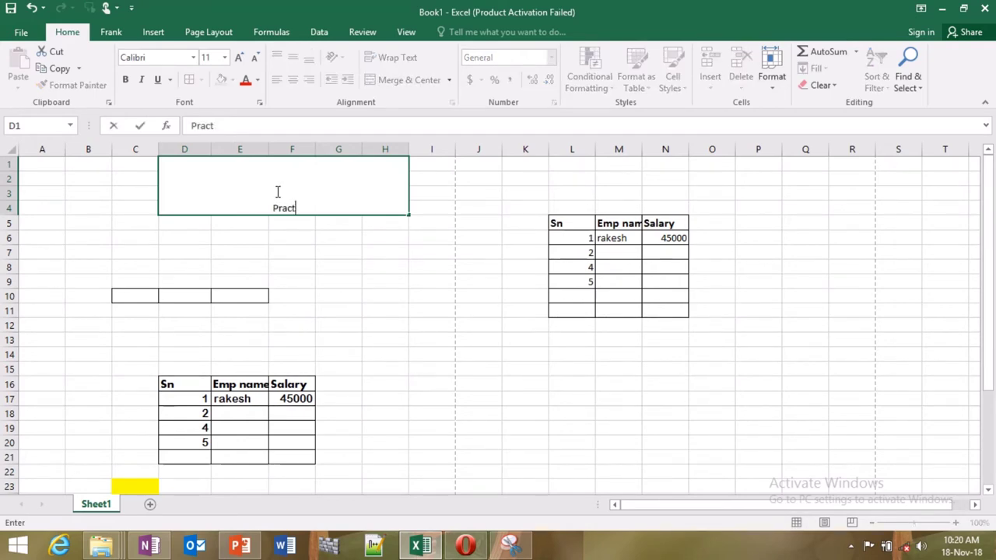
type("ice")
left_click(322, 231)
left_click(291, 183)
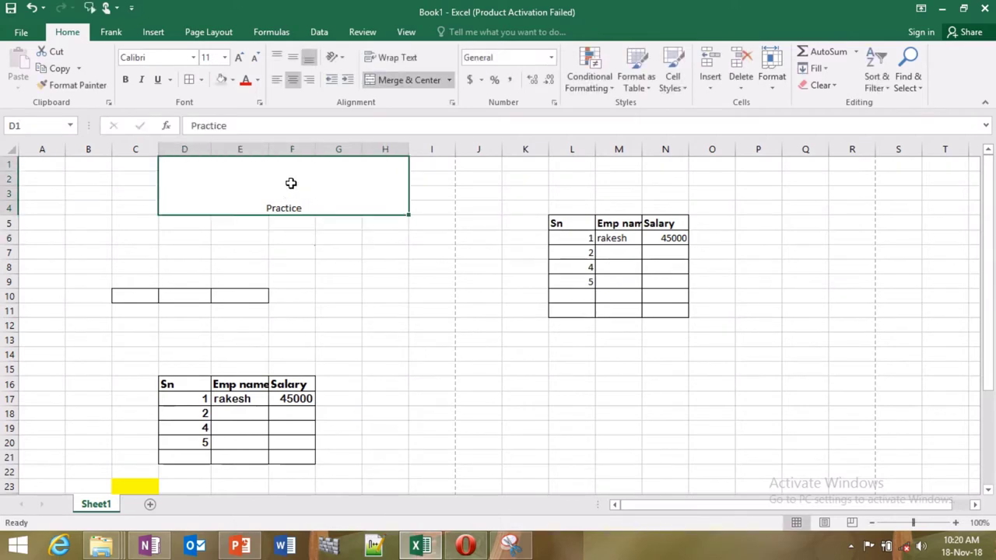
Step: Try the title's font size with grow/shrink buttons and the size list, leaving it unchanged
left_click(239, 62)
left_click(239, 62)
left_click(239, 62)
left_click(239, 62)
left_click(238, 63)
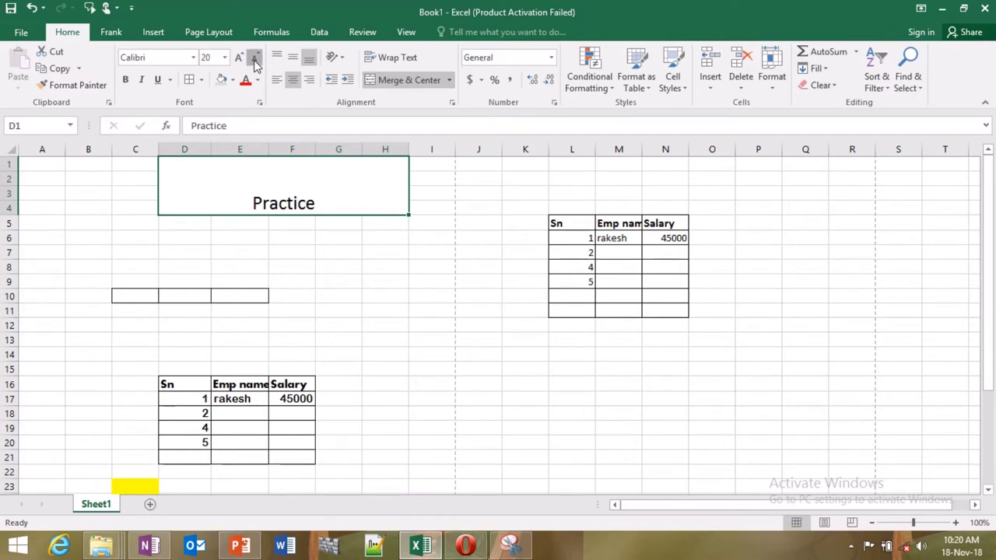
left_click(254, 62)
left_click(255, 62)
left_click(255, 63)
left_click(255, 62)
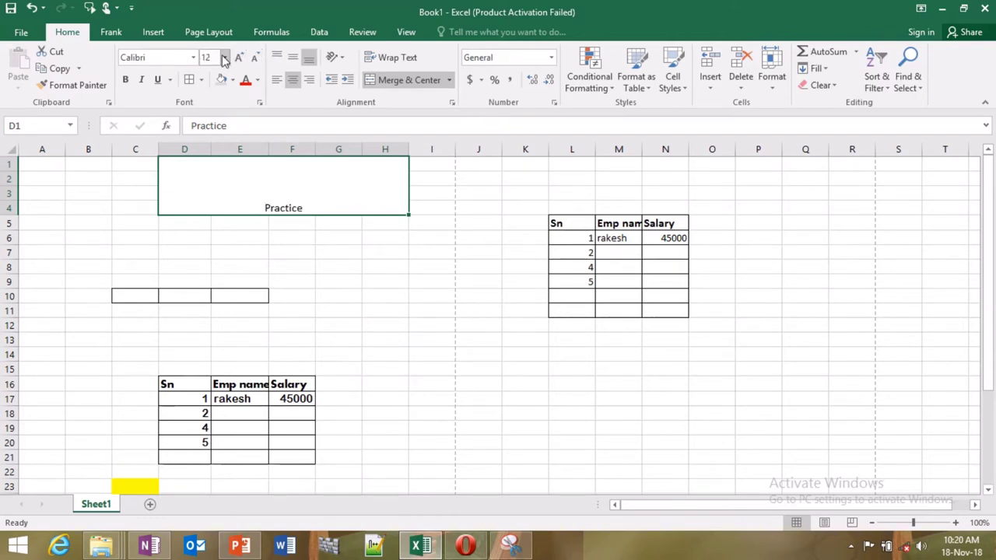
left_click(225, 57)
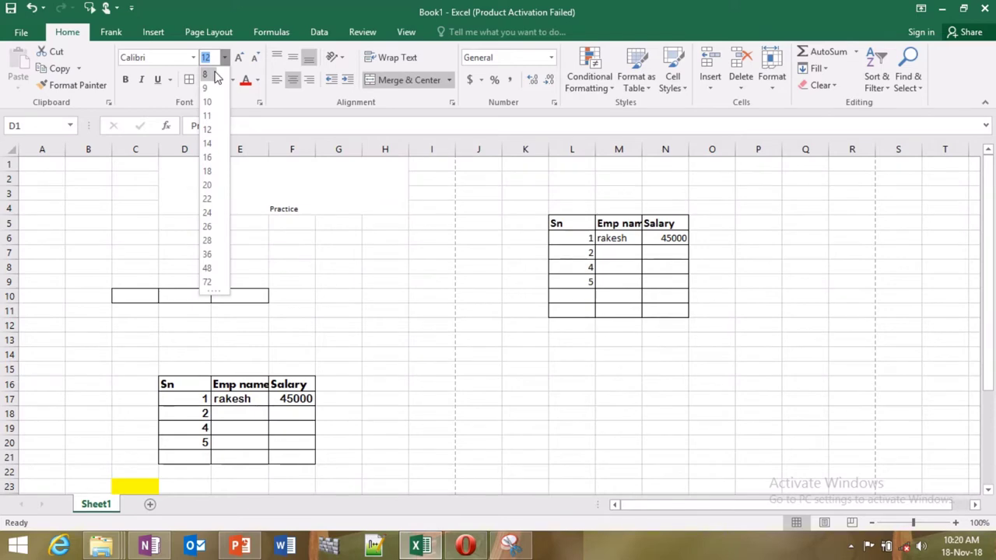
left_click(314, 199)
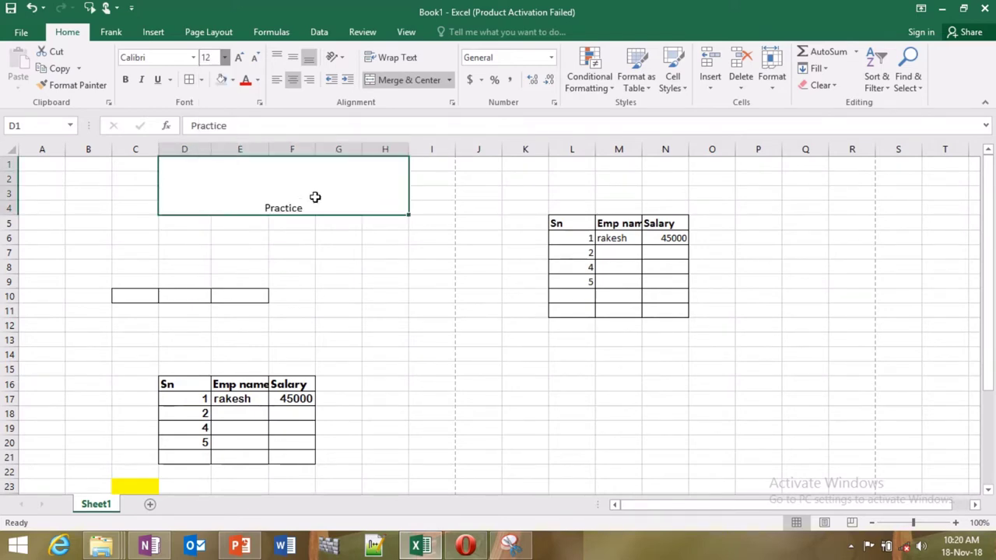
left_click(314, 251)
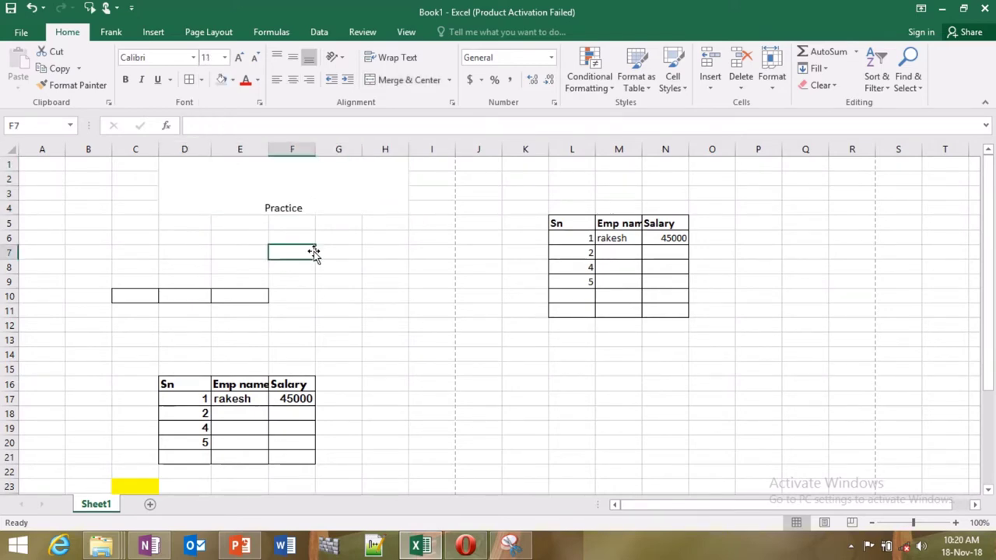
left_click(224, 58)
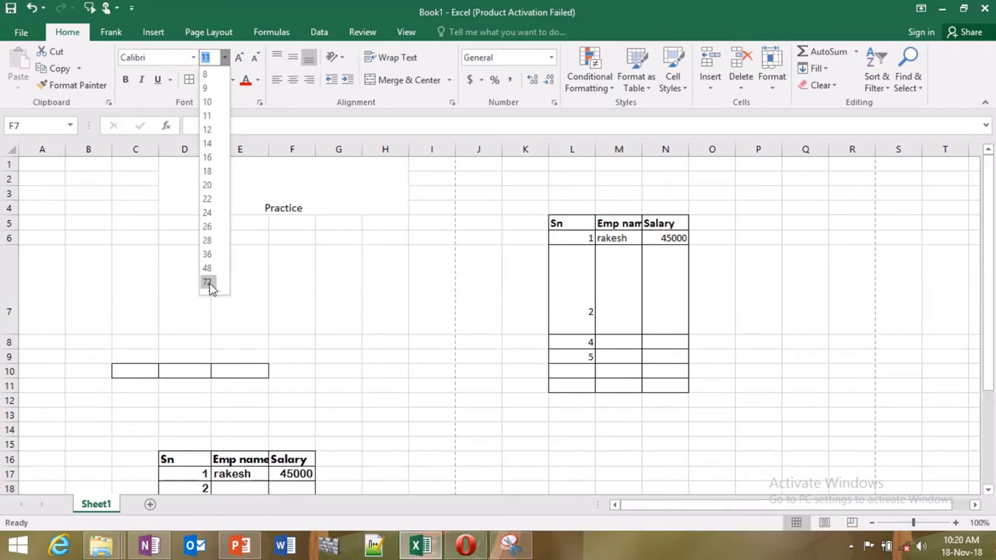
key("Escape")
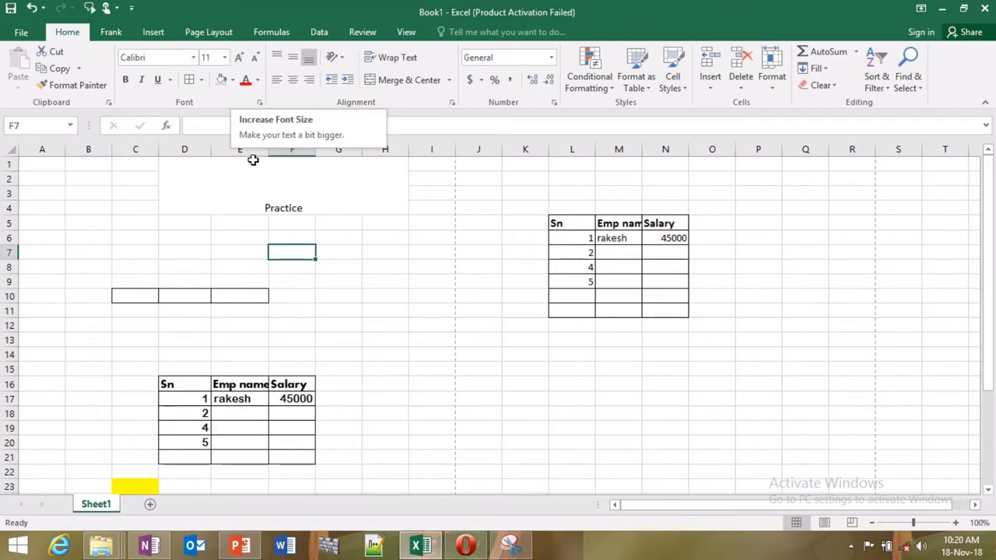
Step: Enlarge the Practice title to 72 pt, then shrink it to 26 pt
left_click(253, 175)
left_click(240, 60)
left_click(239, 61)
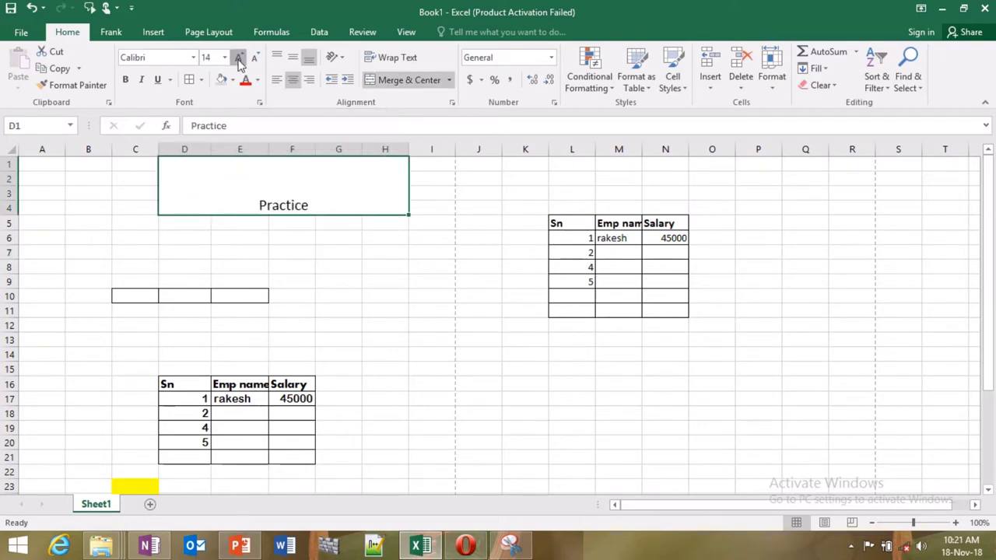
left_click(239, 62)
left_click(239, 64)
left_click(239, 63)
left_click(238, 63)
left_click(239, 62)
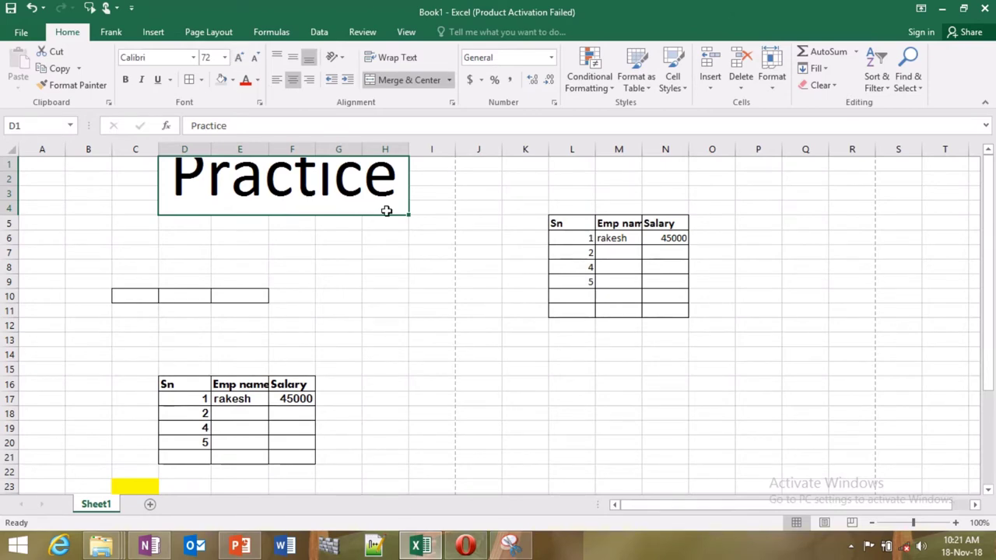
left_click(386, 255)
left_click(346, 191)
left_click(254, 58)
left_click(254, 58)
left_click(254, 58)
left_click(254, 57)
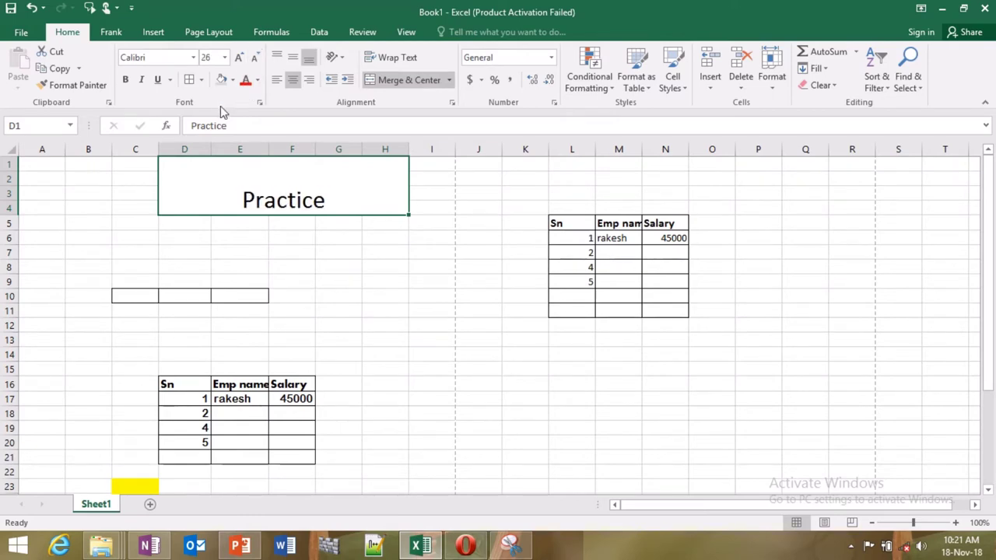
Step: Give the Practice title a double underline
left_click(160, 82)
left_click(170, 79)
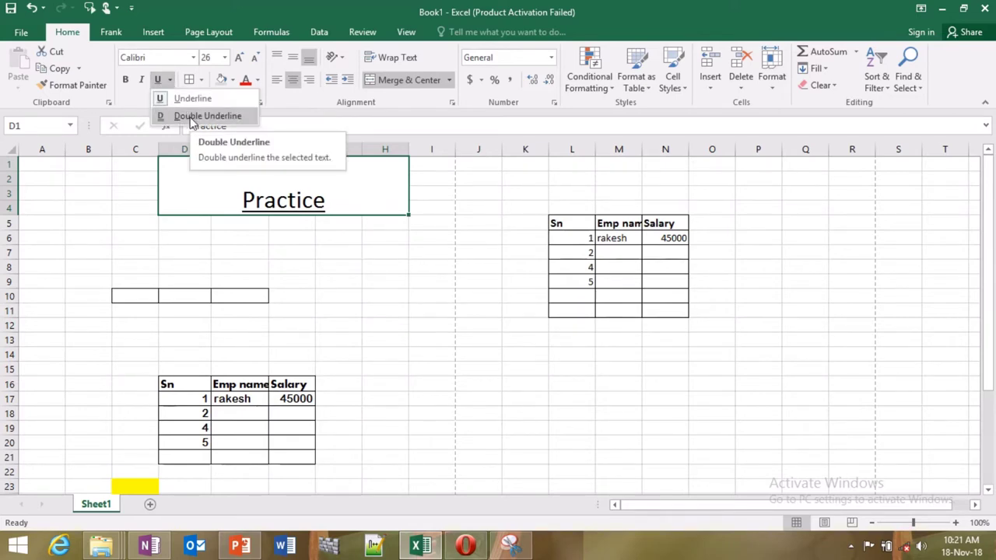
left_click(190, 116)
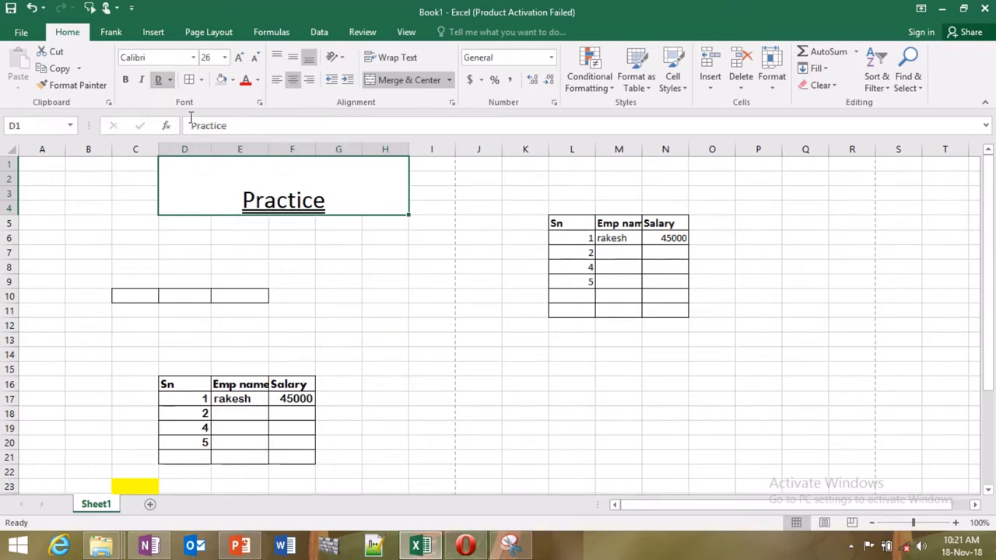
left_click(388, 278)
key("Down")
key("Down")
key("Down")
key("Down")
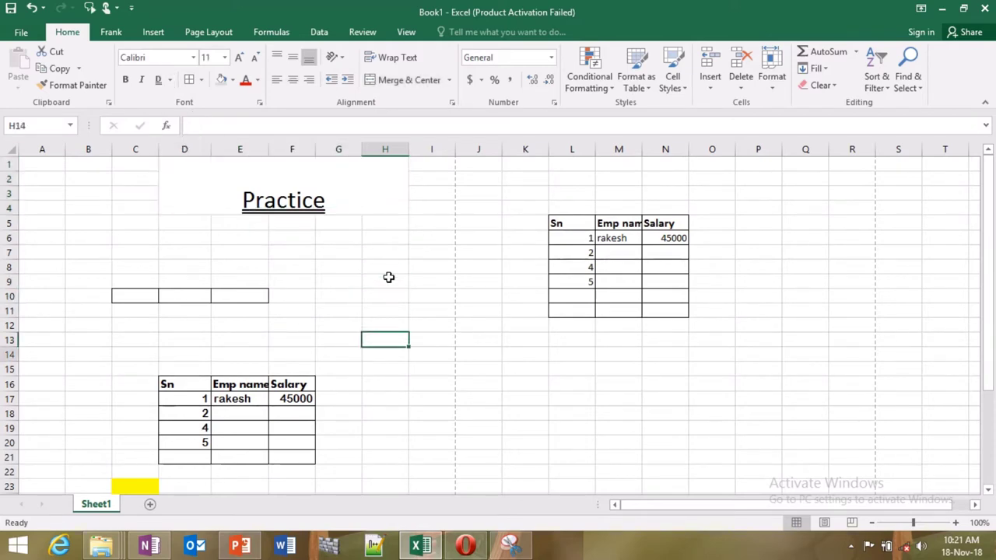
key("Down")
key("Down")
key("Down")
key("Down")
key("Down")
key("Down")
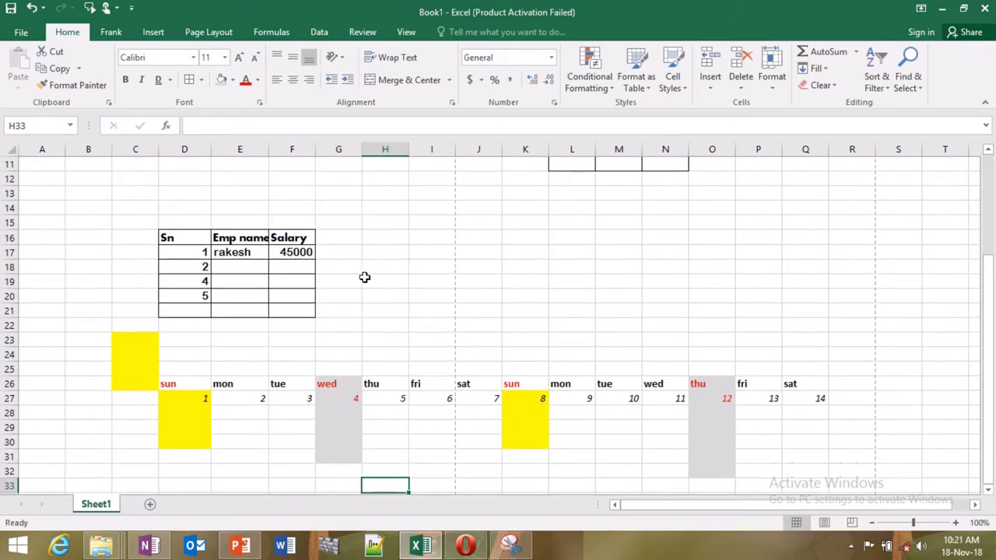
Step: Select the calendar block D26:Q29 and review border options without applying any
left_click_drag(187, 383, 800, 413)
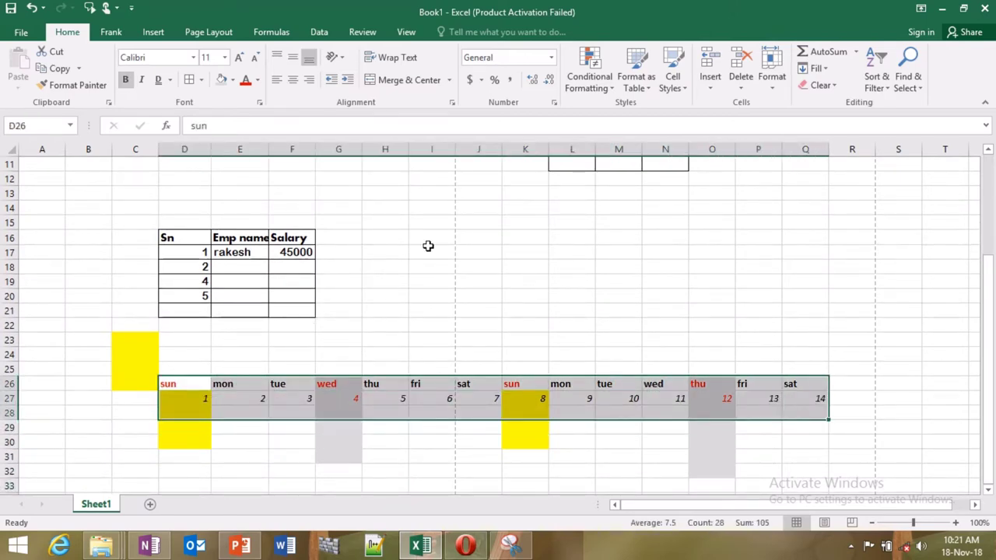
left_click(200, 83)
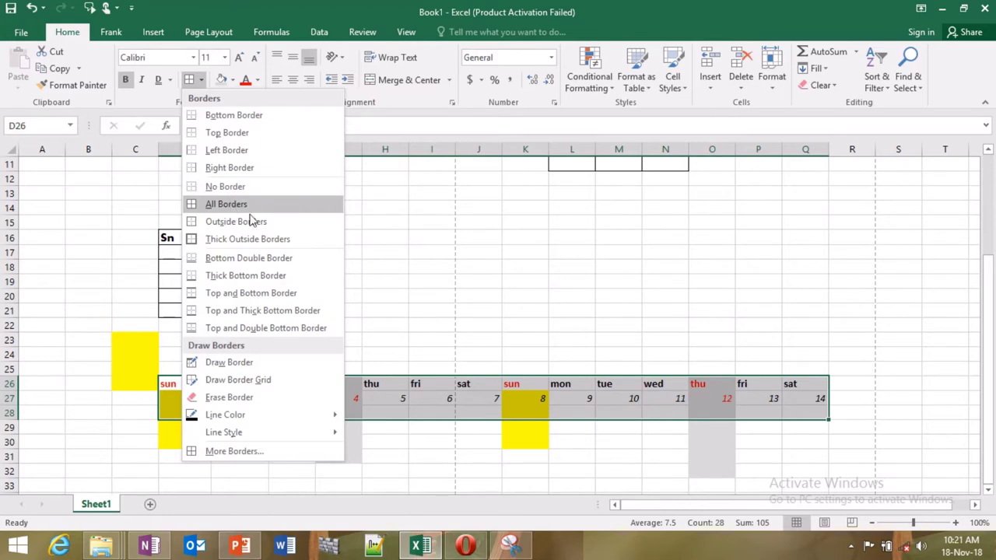
left_click(415, 393)
left_click(432, 397)
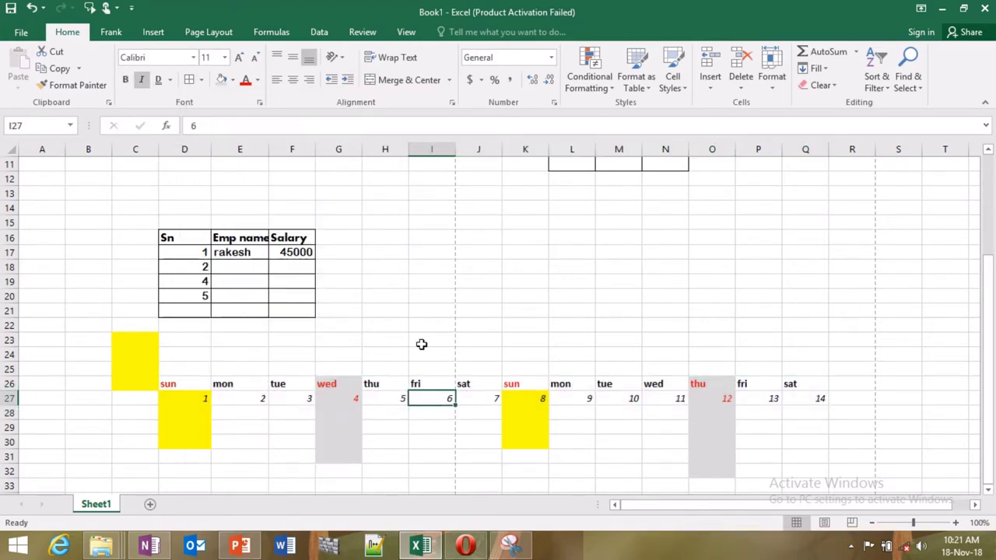
left_click_drag(419, 292, 487, 400)
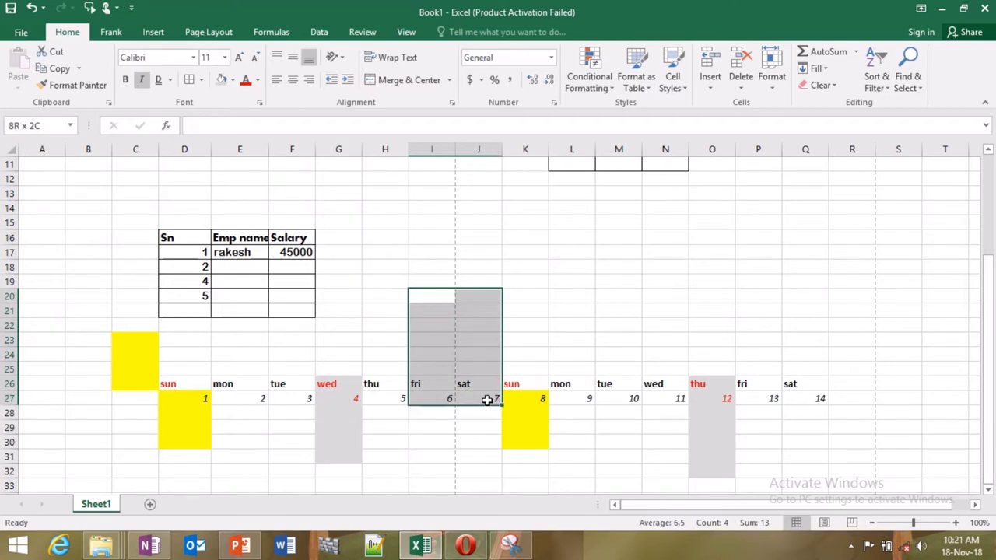
left_click(320, 339)
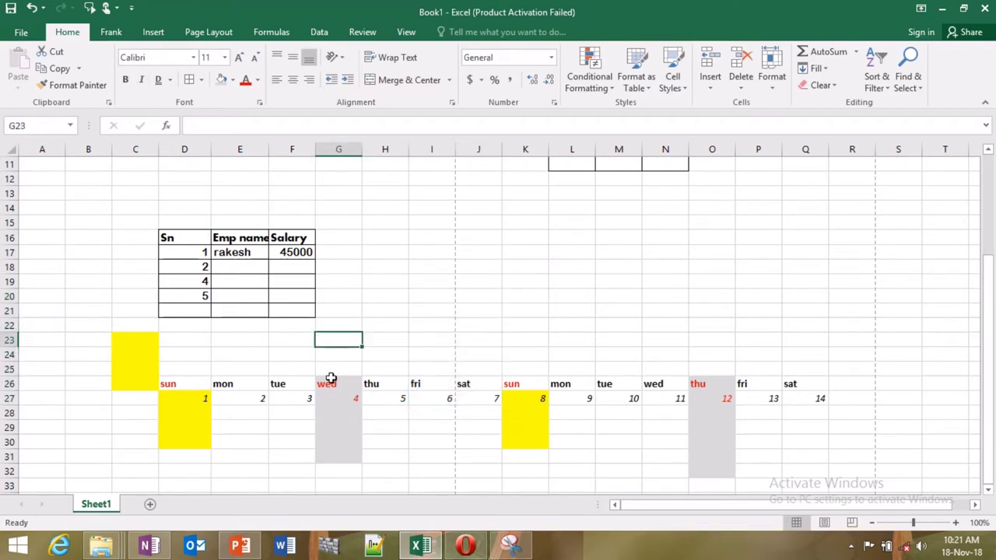
Step: Bold empty cell H25, then open the sheet's print preview with Ctrl+P
left_click(399, 374)
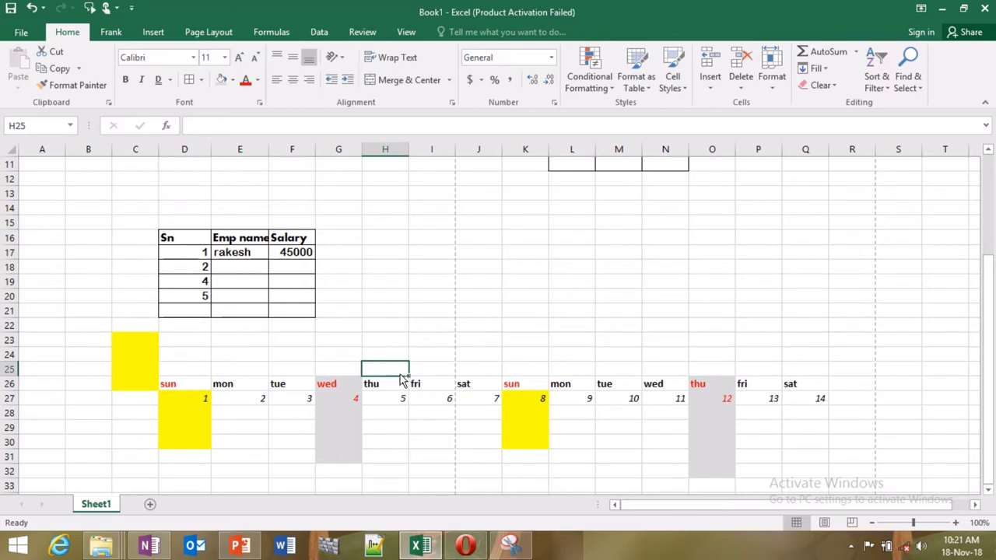
key("ctrl+b")
left_click(448, 368)
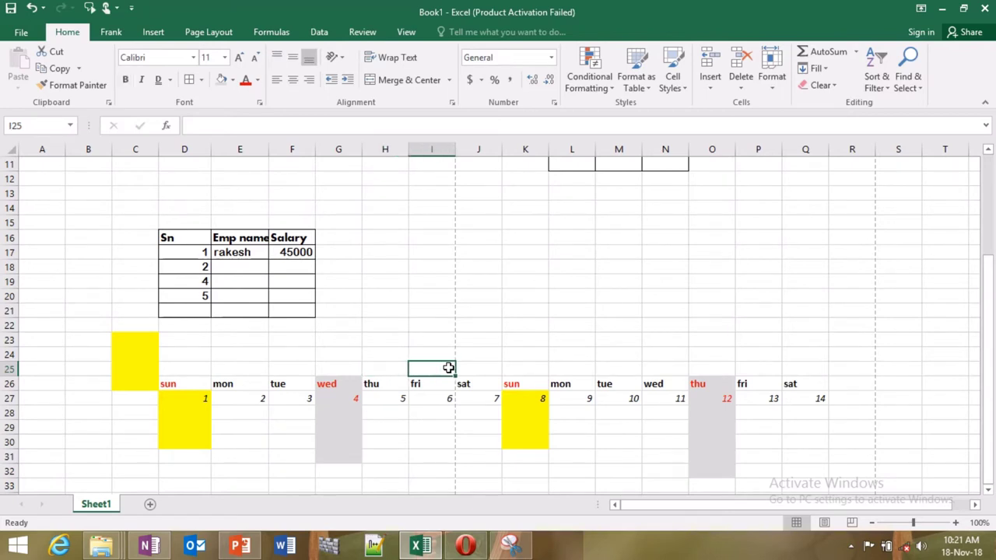
key("ctrl+p")
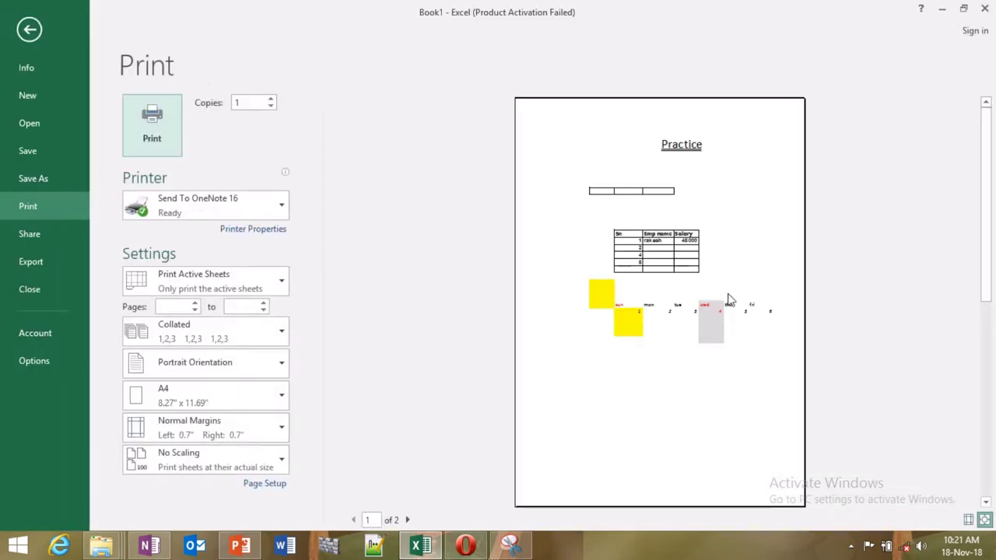
Step: Exit the Print preview with Esc, back to Sheet1 showing page-break lines
left_click(730, 313)
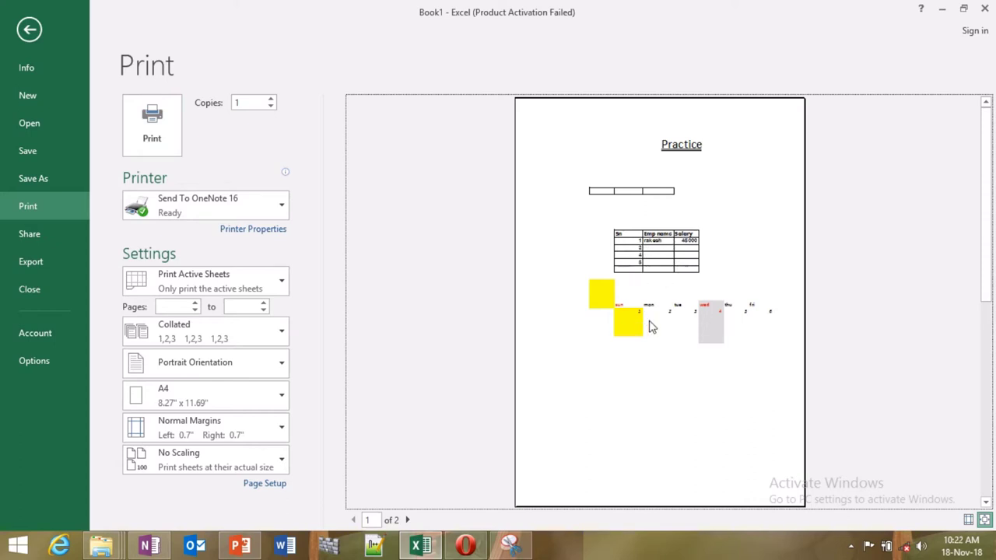
key("Escape")
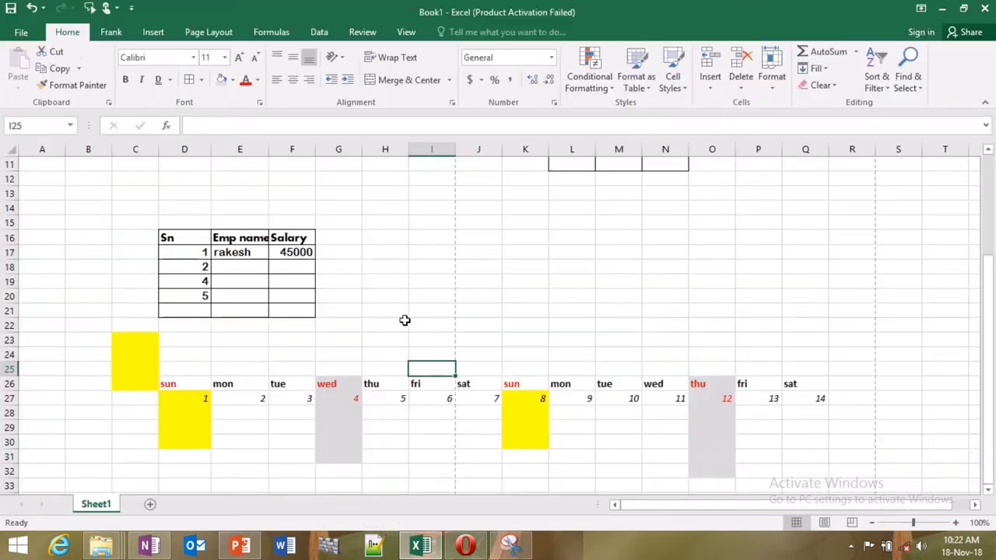
Step: Apply All Borders to the calendar rows D26:Q28
mouse_move(192, 382)
left_mouse_down()
mouse_move(612, 410)
mouse_move(814, 411)
left_mouse_up()
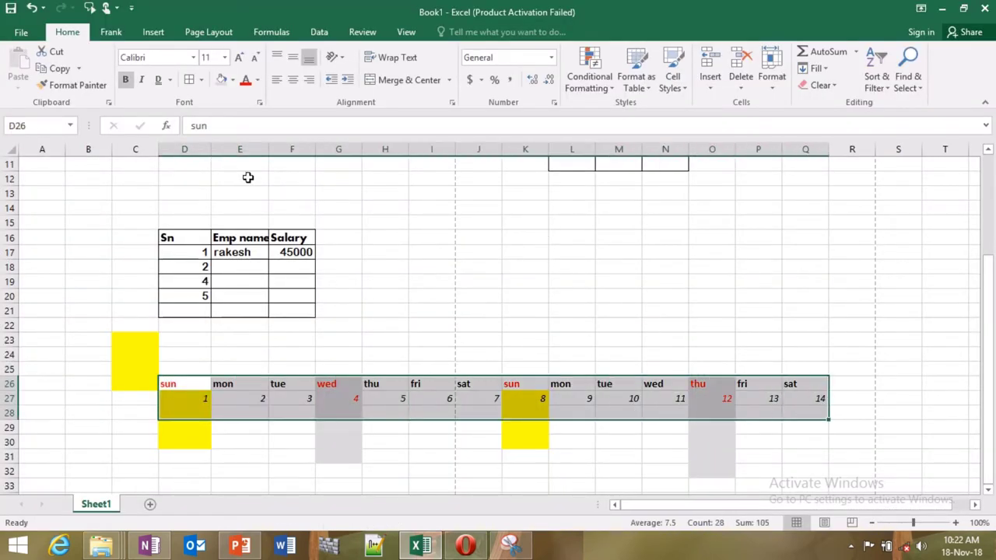
left_click(200, 80)
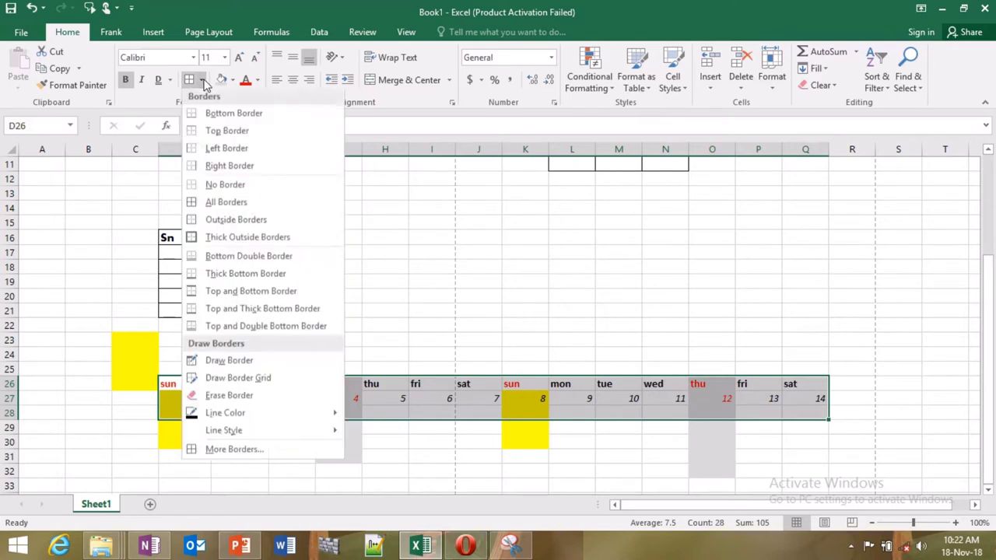
left_click(225, 204)
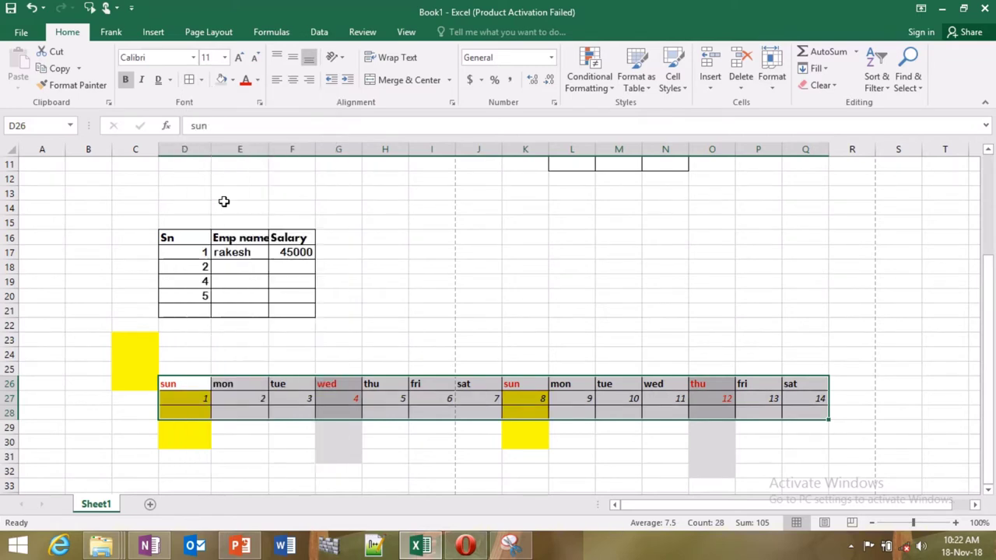
Step: Draw red borders around the tue and wed cells, under row 27, and N28:N29
left_click(204, 81)
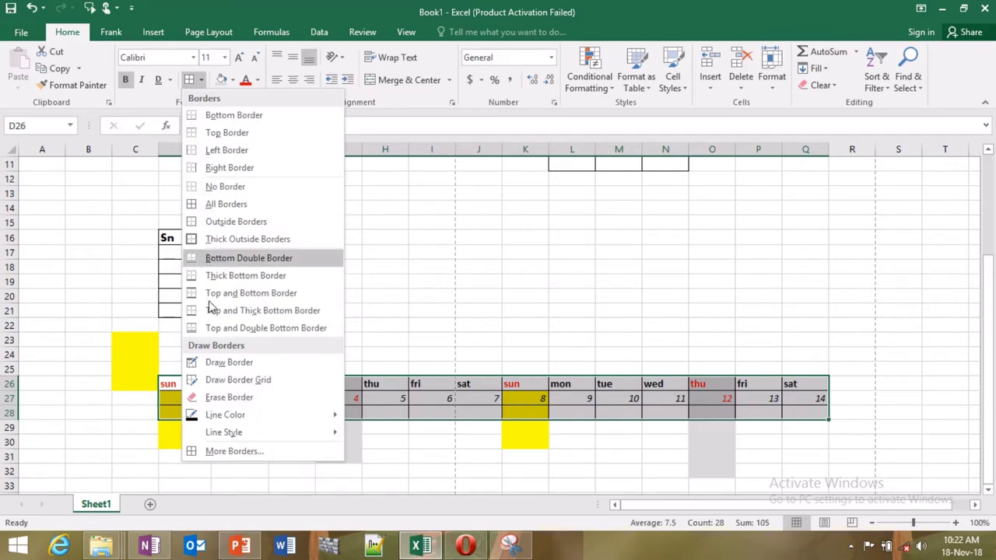
mouse_move(225, 414)
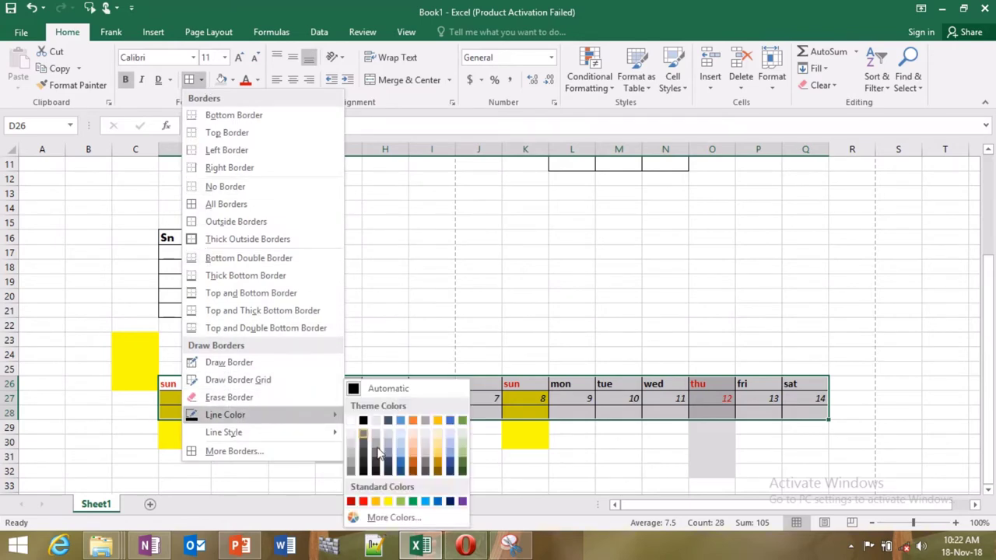
left_click(363, 501)
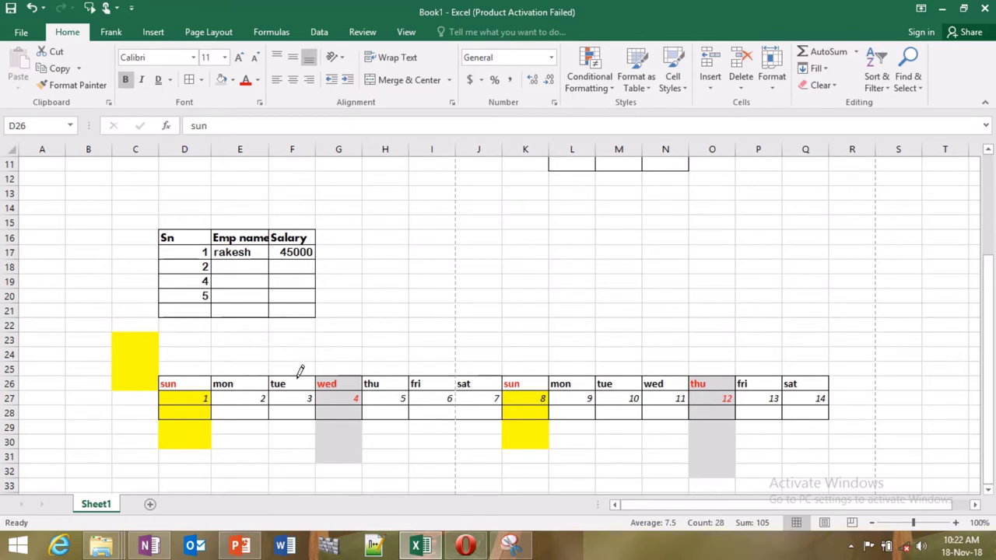
left_click_drag(301, 402, 296, 412)
left_click_drag(346, 380, 347, 430)
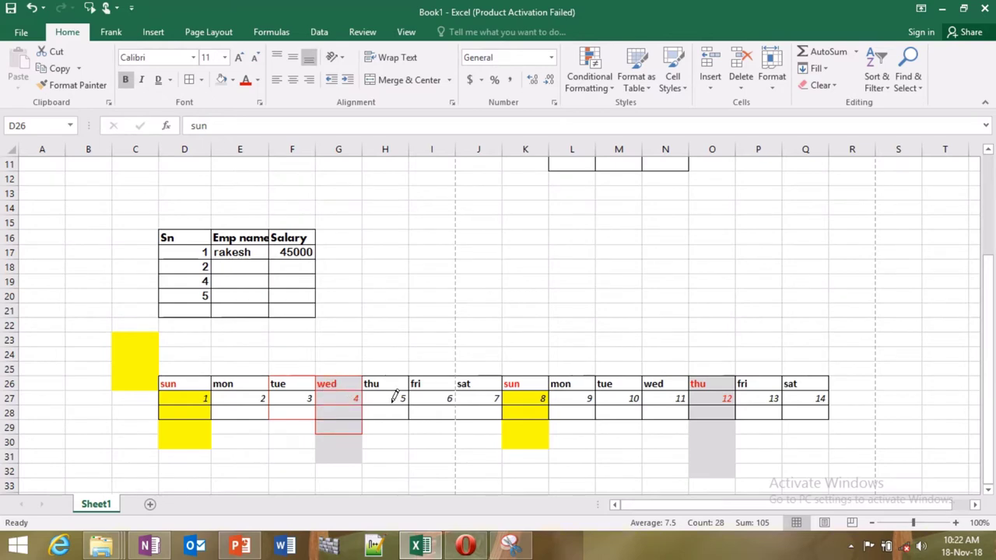
left_click_drag(363, 405, 483, 403)
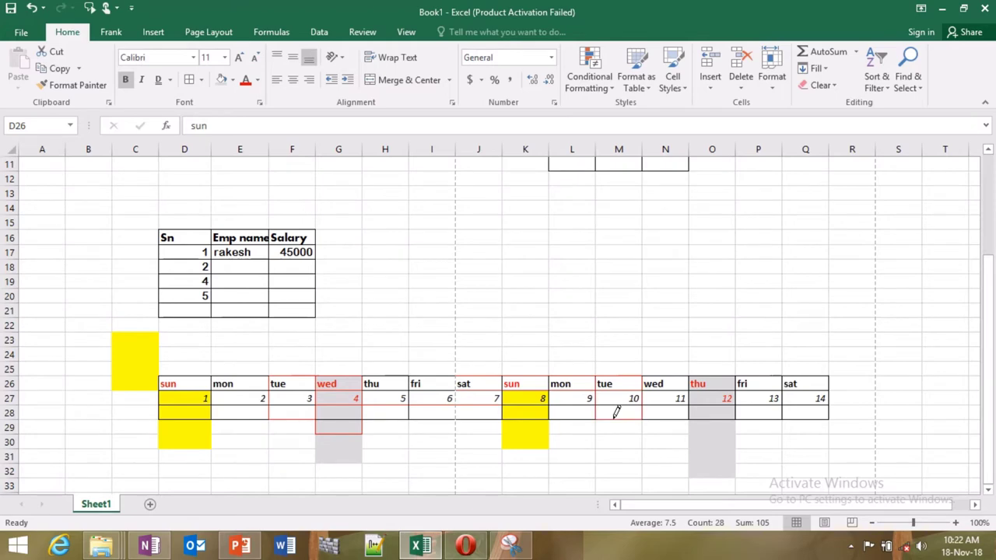
left_click_drag(645, 407, 686, 433)
Step: Erase the borders around the 5 cell and cells J26:J27
left_click(201, 80)
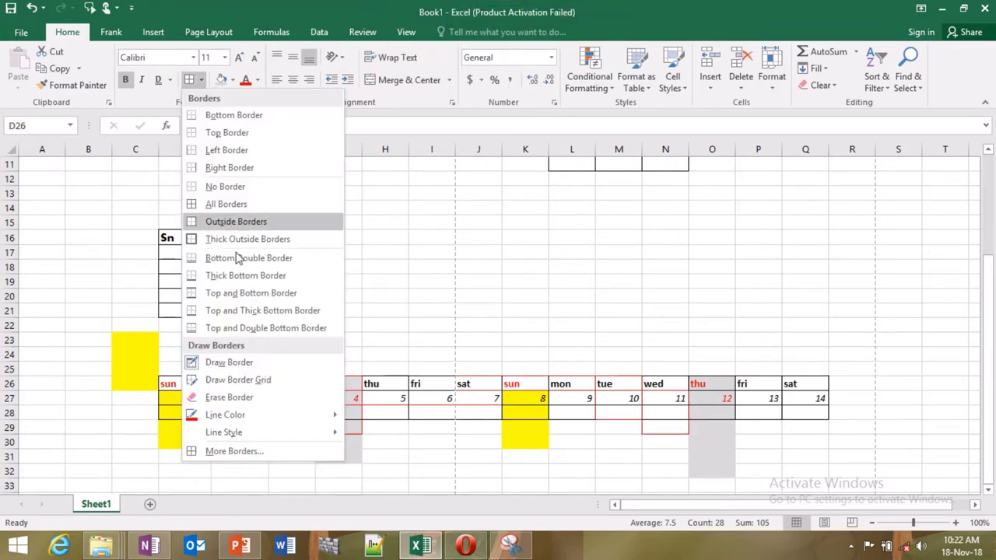
left_click(237, 397)
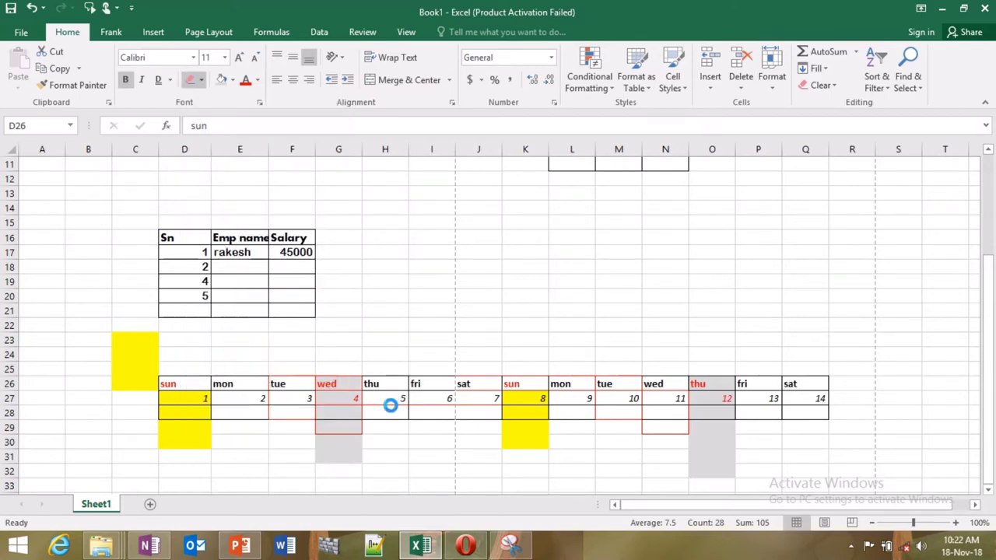
left_click(390, 405)
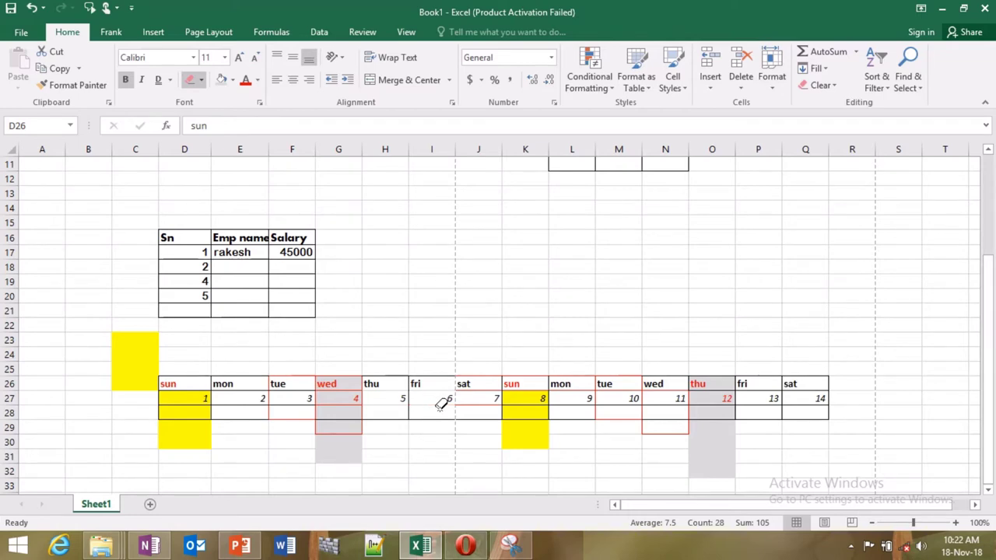
left_click_drag(478, 400, 485, 386)
Step: Draw red double borders around the sat cells and the Sn–Salary header row
left_click(201, 80)
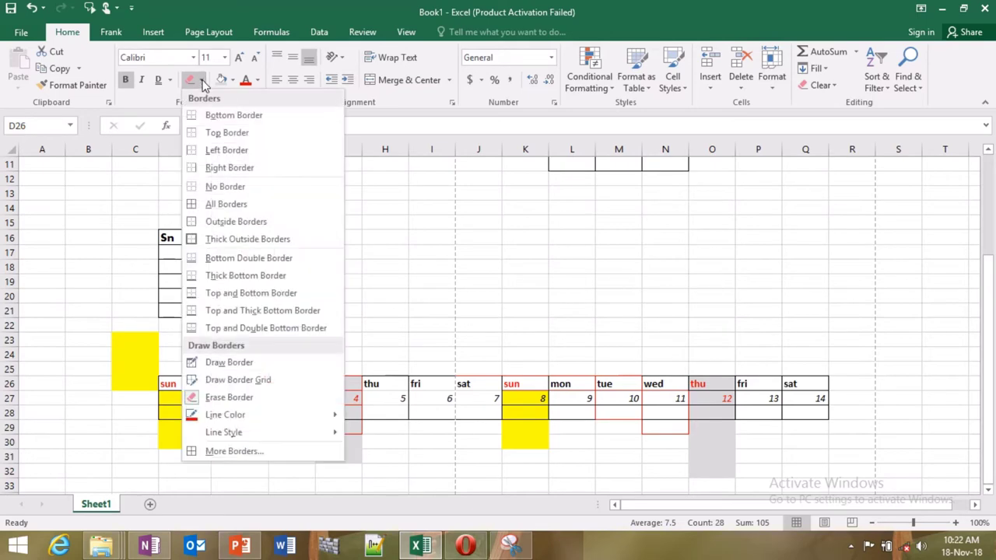
mouse_move(224, 433)
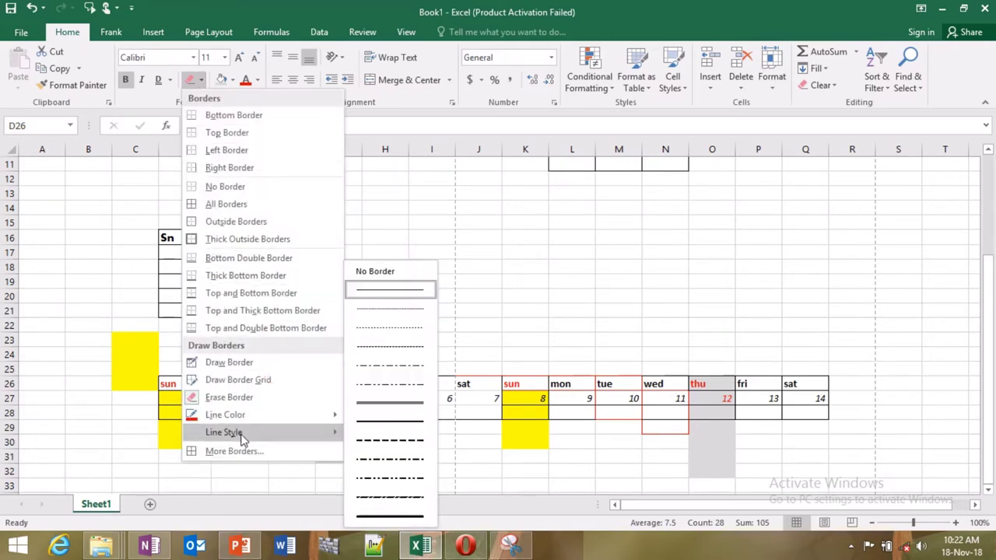
left_click(393, 404)
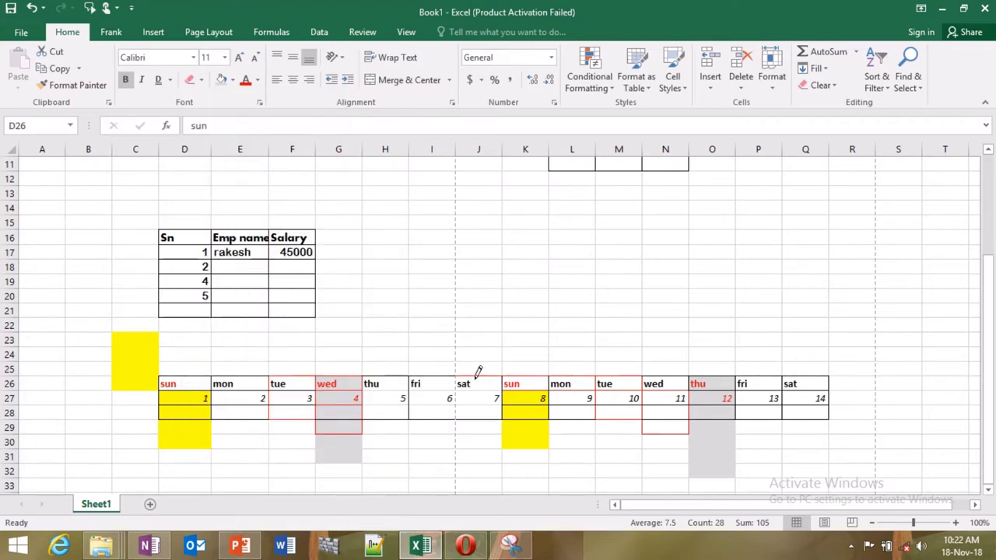
left_click_drag(477, 374, 476, 416)
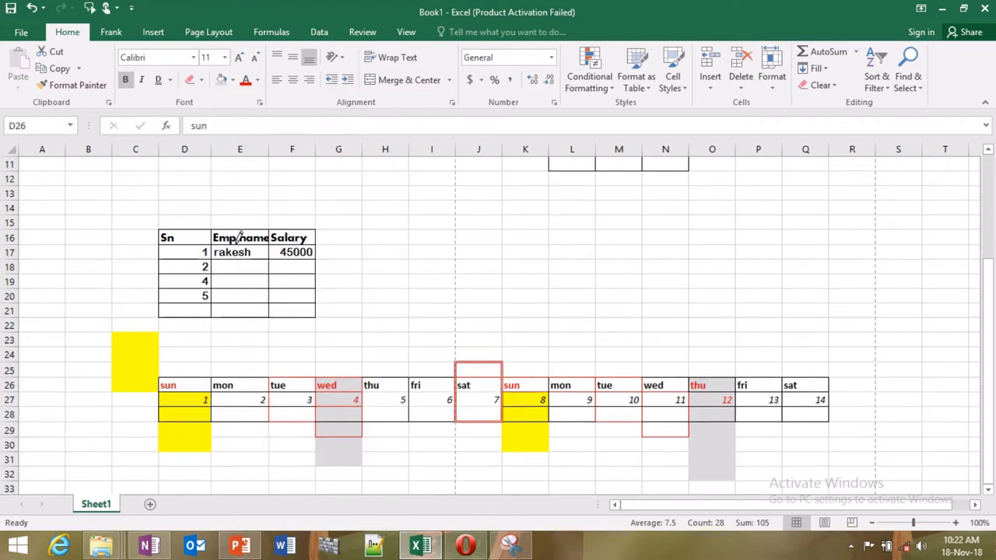
left_click_drag(191, 238, 297, 238)
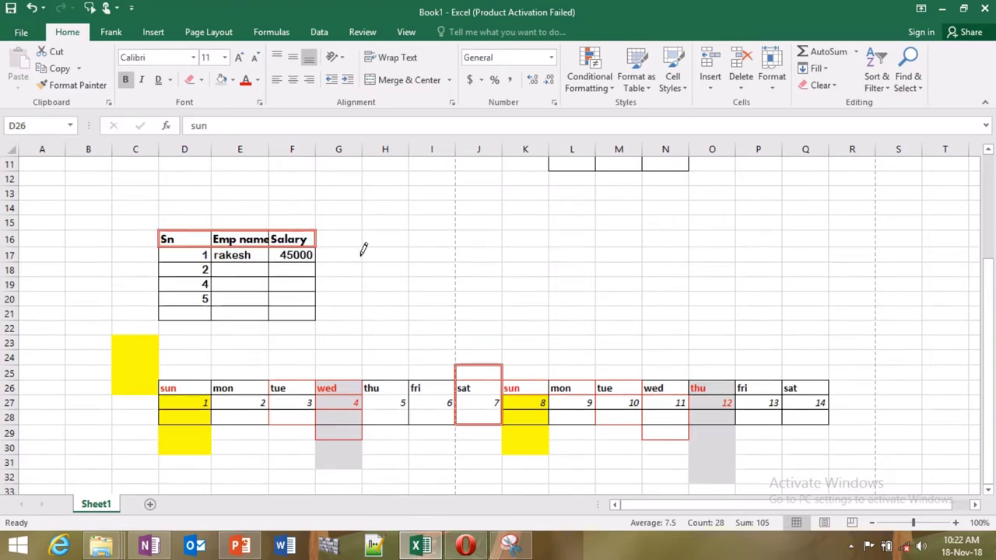
key("Up")
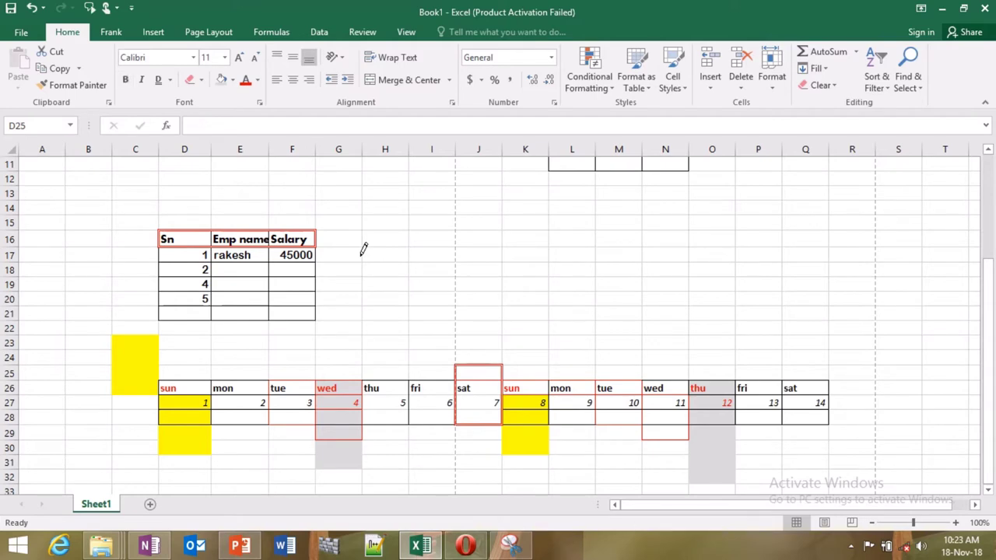
Step: Draw a red box around the Practice title block D1:H5
key("ctrl+Up")
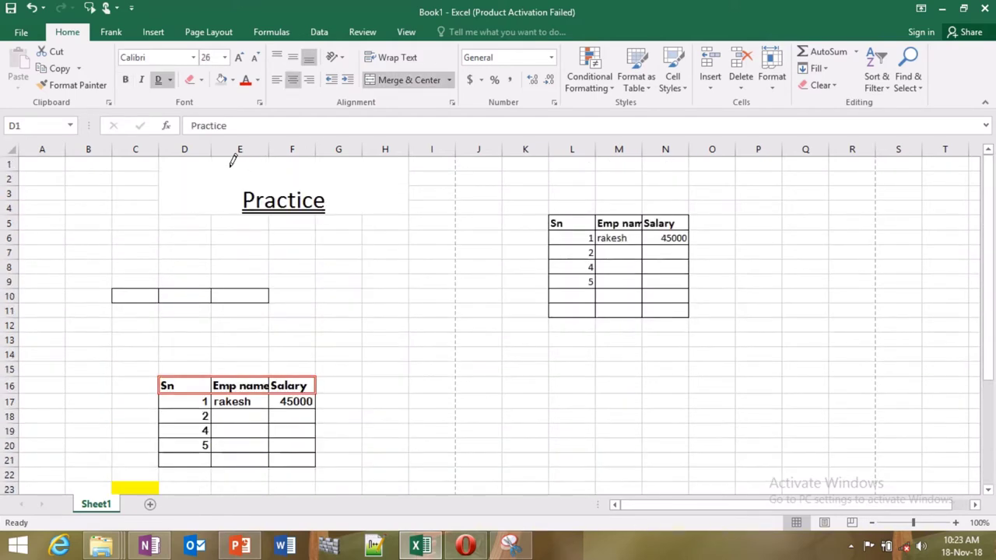
left_click_drag(218, 164, 407, 229)
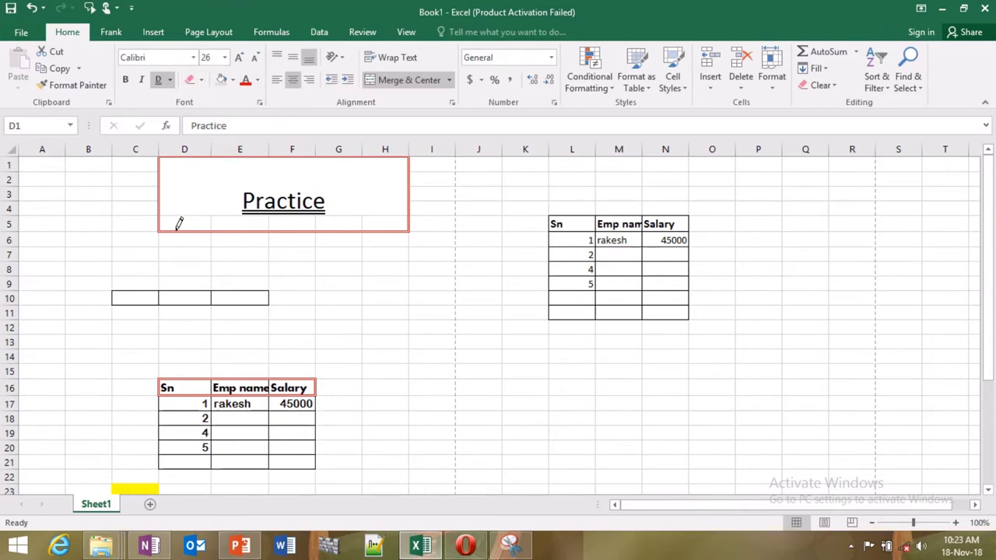
left_click(170, 80)
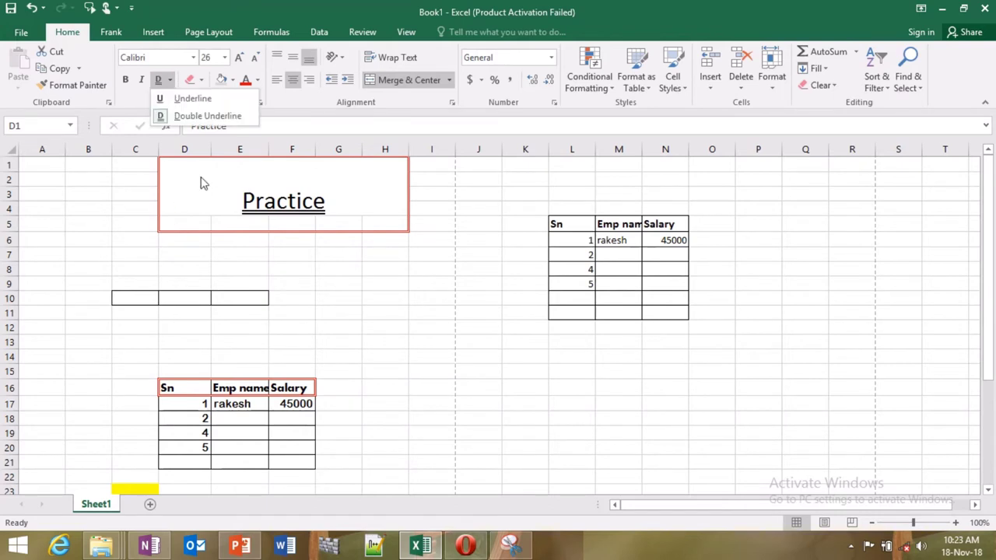
left_click(101, 233)
Step: Exit border drawing, then open and cancel the full border settings without changes
key("Escape")
left_click(97, 239)
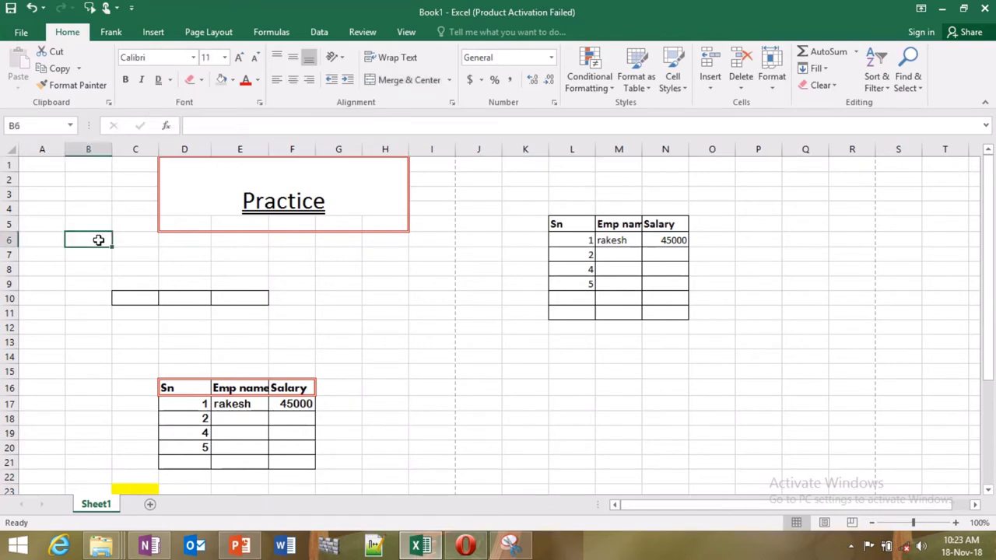
left_click(202, 81)
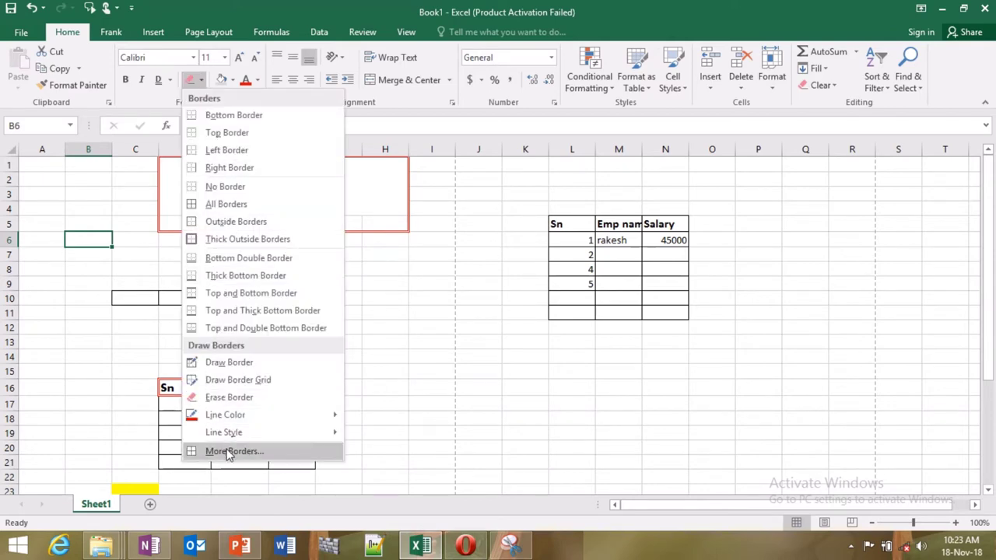
key("Escape")
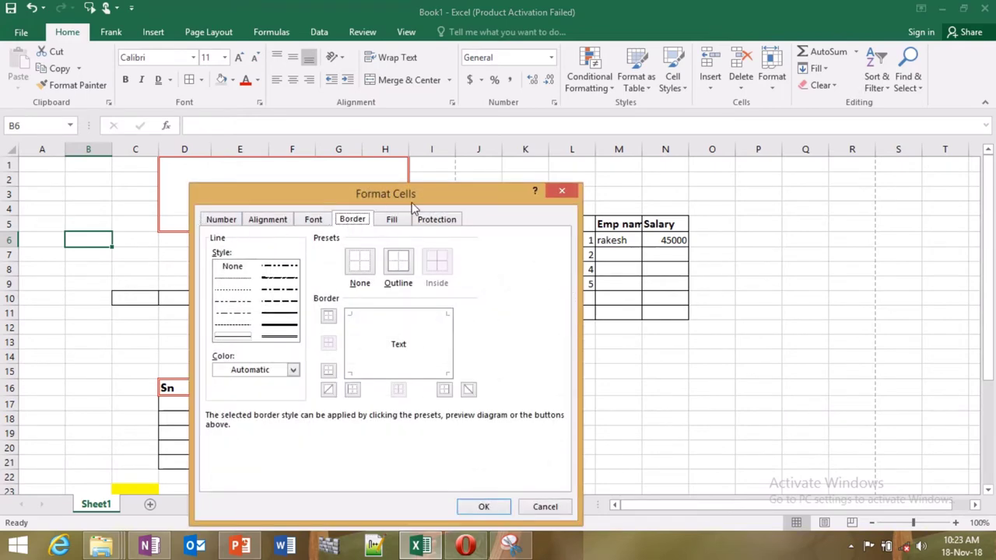
left_click(562, 190)
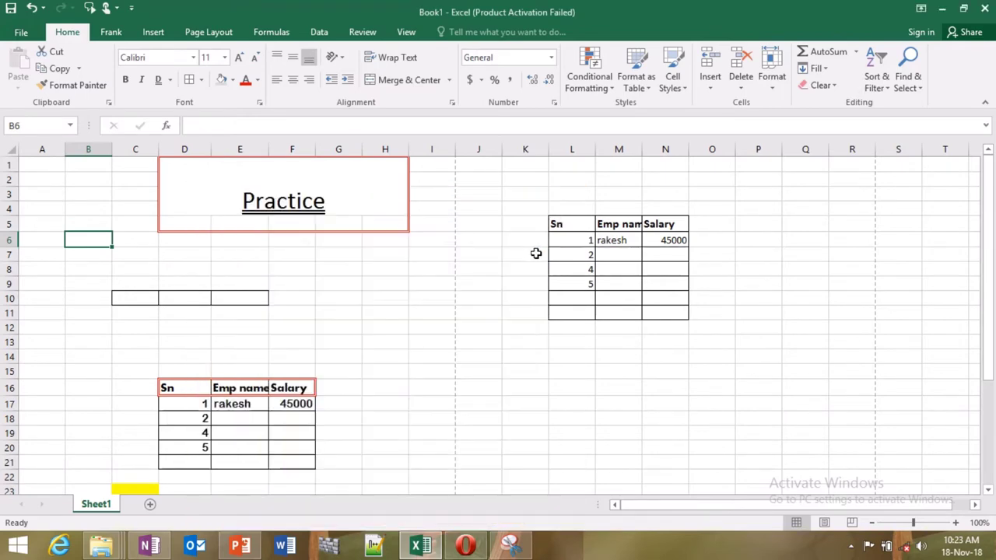
left_click(537, 254)
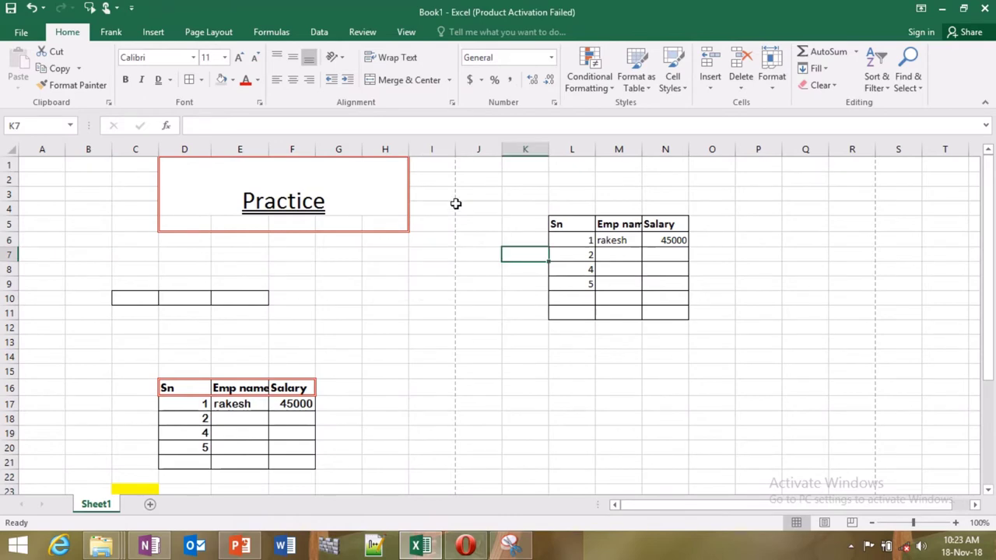
Step: Give the merged Practice title block a light-blue fill
left_click(232, 80)
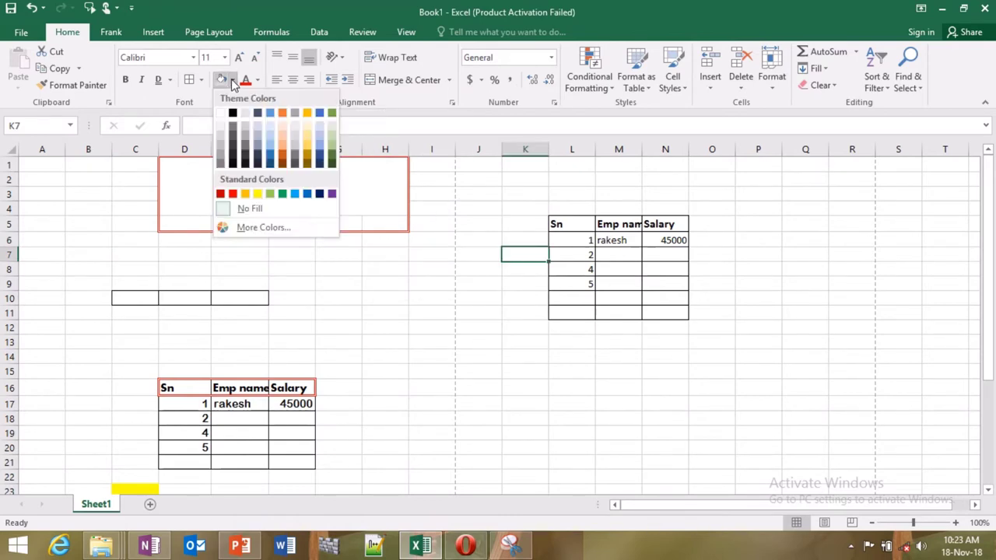
left_click(384, 216)
left_click(378, 204)
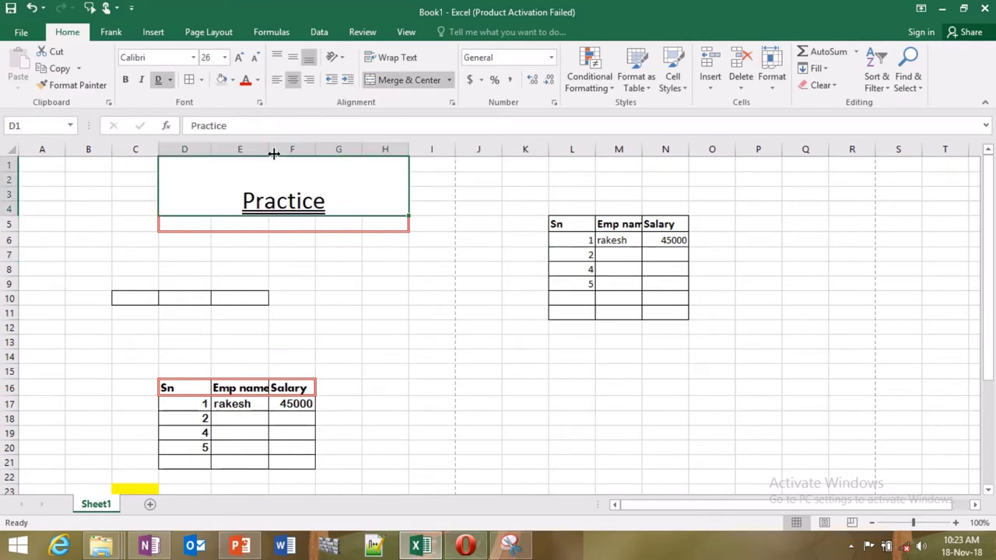
left_click(232, 80)
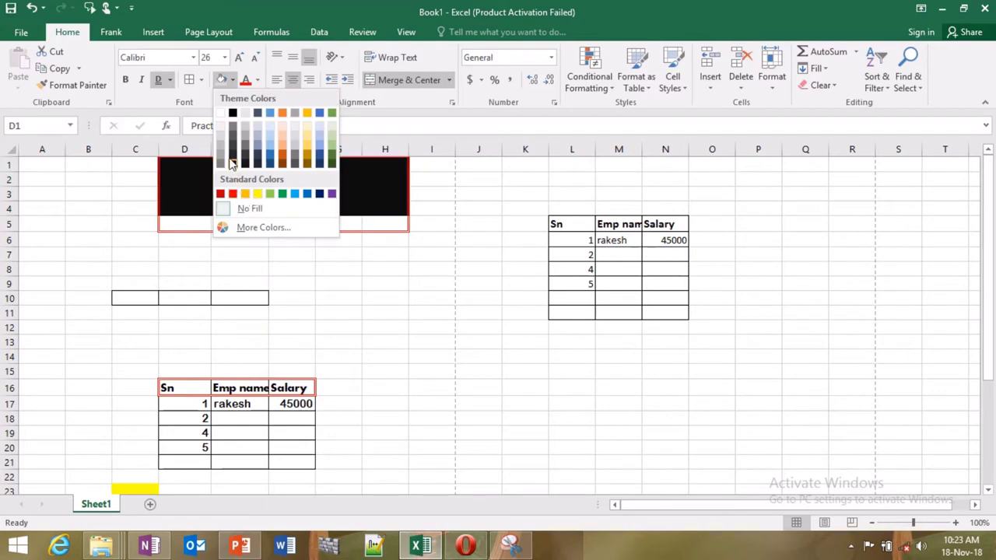
left_click(270, 142)
left_click(312, 256)
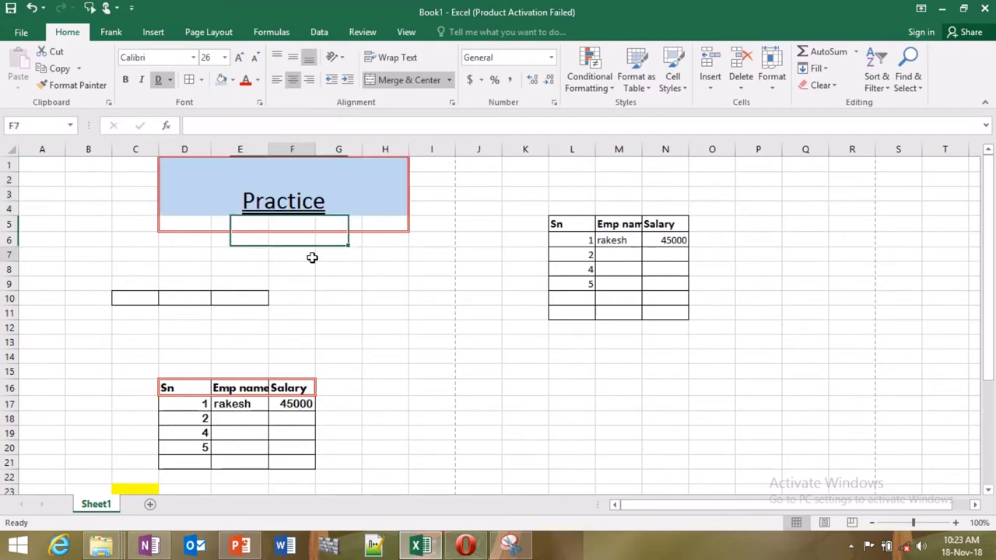
left_click(308, 192)
left_click(307, 271)
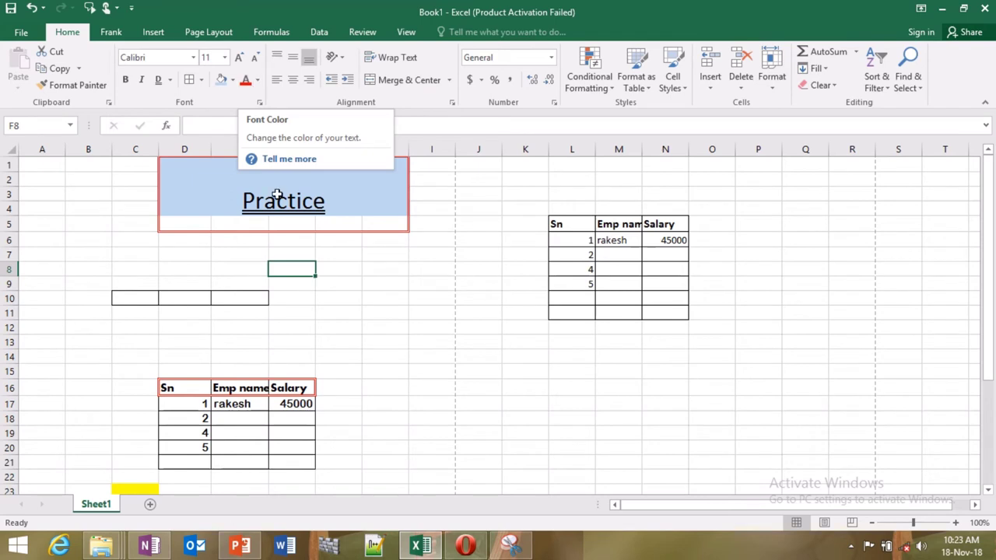
Step: Make the Practice title text red
left_click(250, 198)
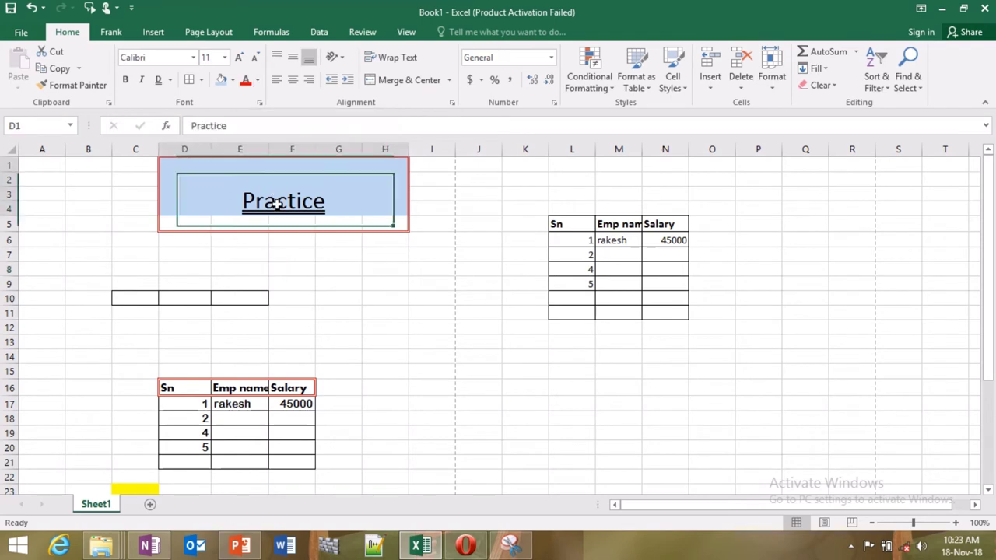
left_click(248, 81)
left_click(257, 80)
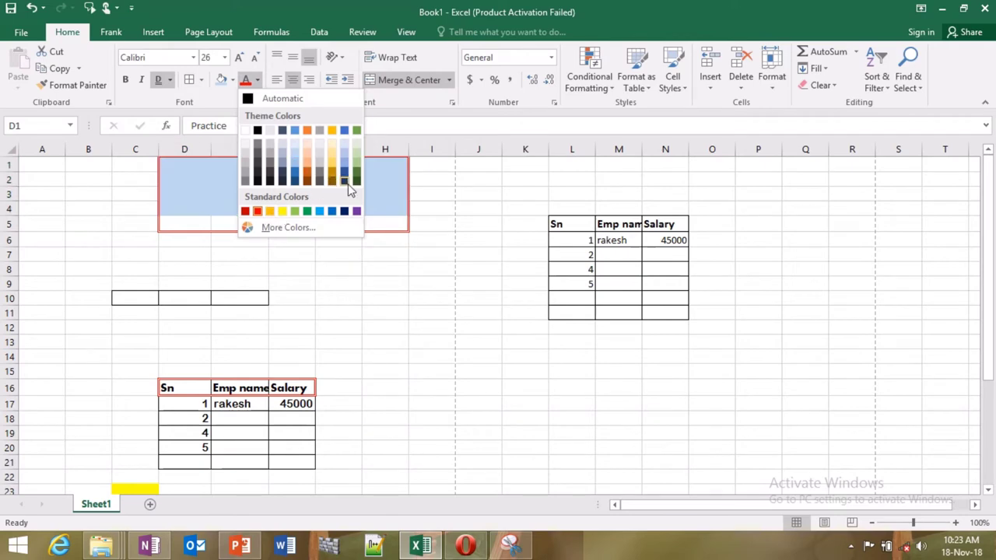
Step: Format the right table's Sn, Emp name, Salary headers as yellow text on black fill
left_click(562, 226)
left_click_drag(562, 226, 668, 226)
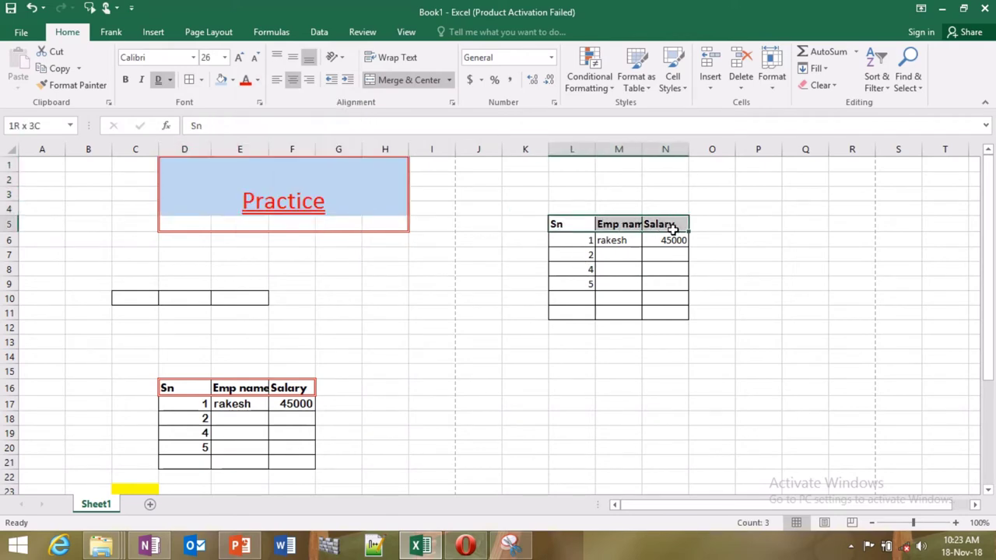
left_click(258, 80)
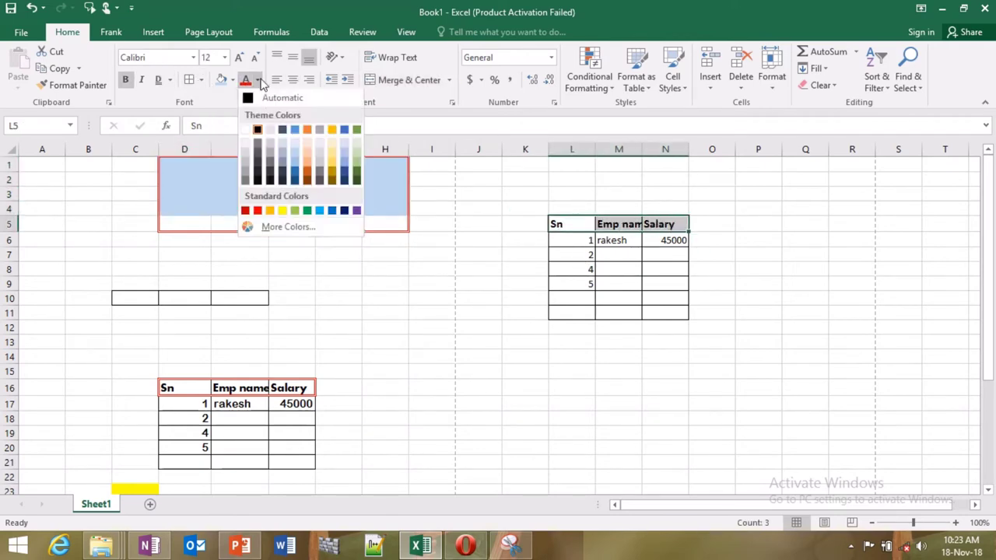
left_click(283, 212)
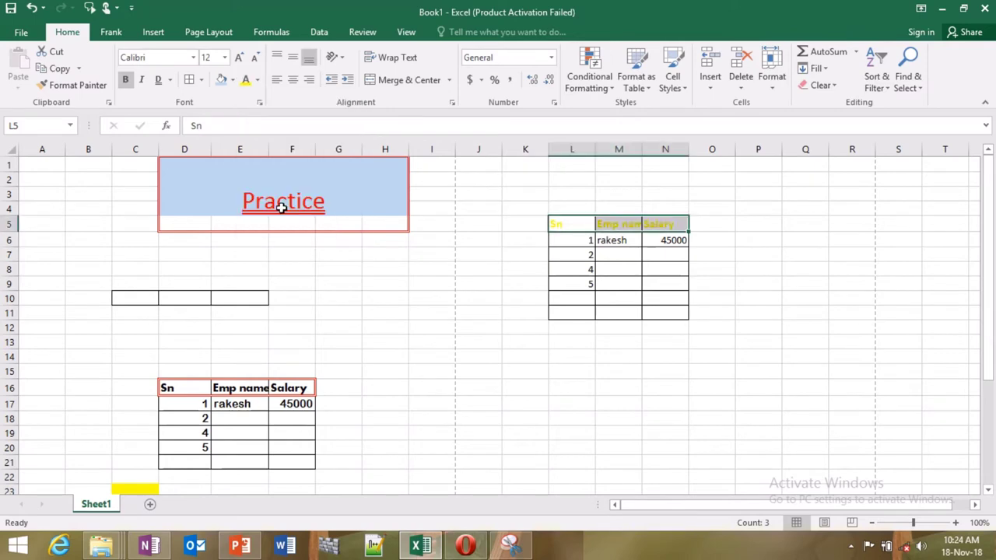
left_click(234, 81)
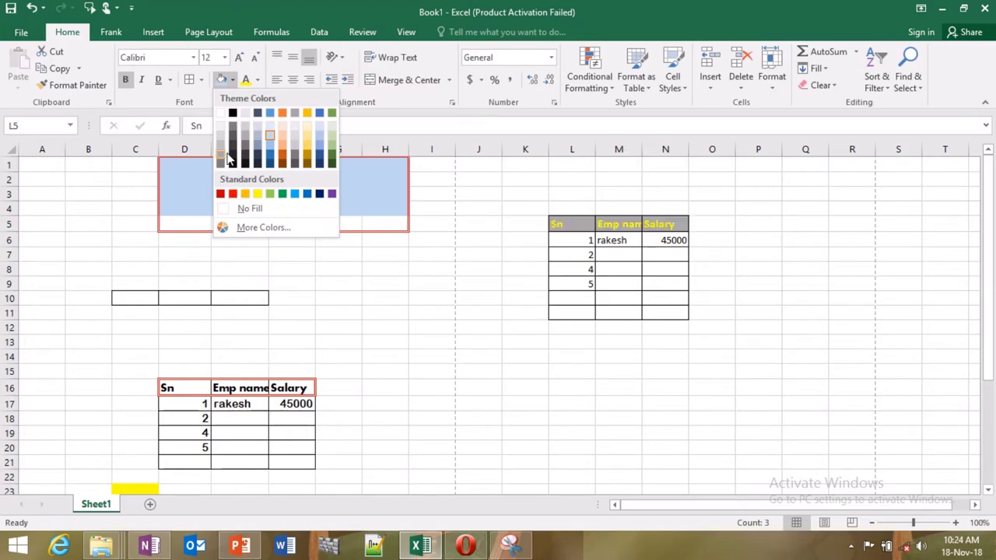
left_click(234, 160)
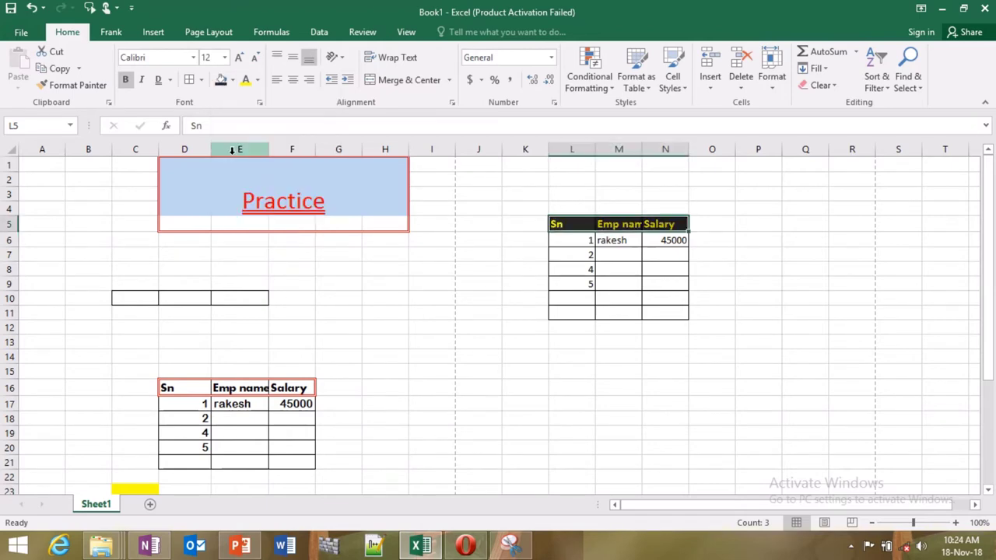
left_click(354, 226)
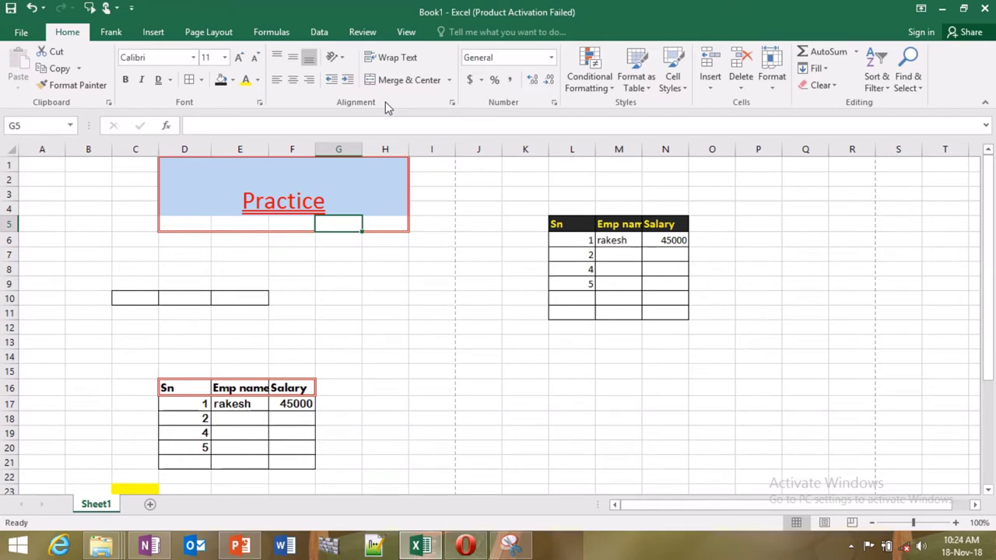
Step: Try left and right alignment on the Practice title, settling on centre
left_click(532, 349)
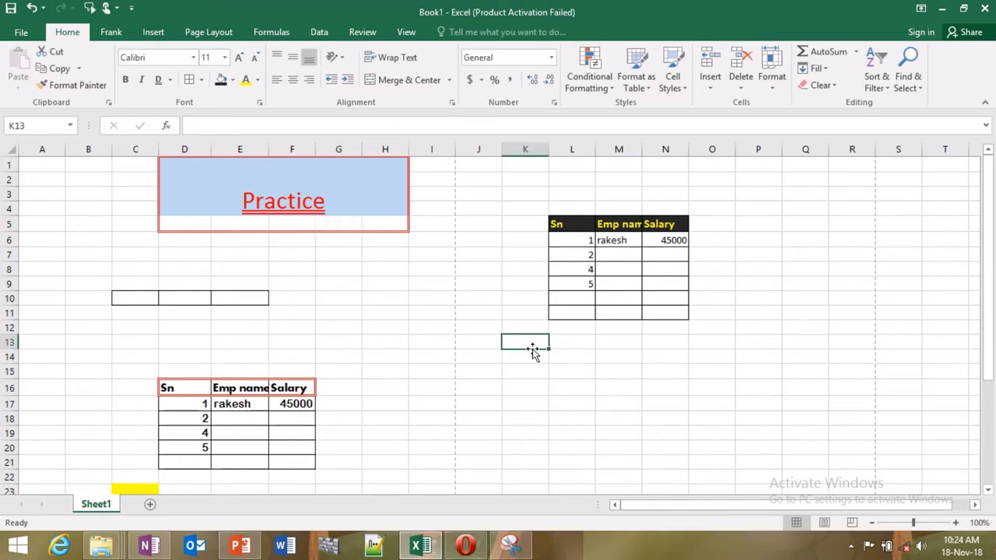
left_click(527, 360)
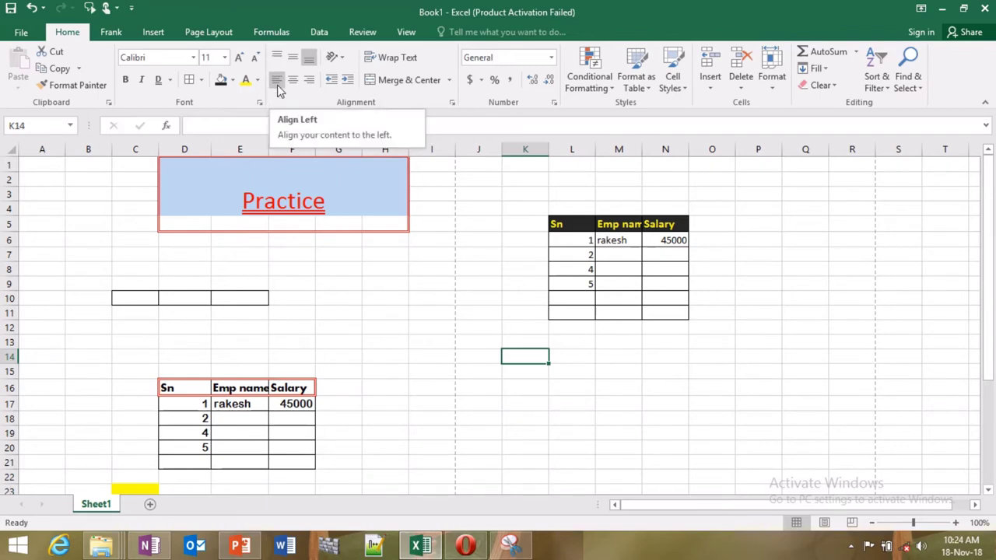
left_click(277, 80)
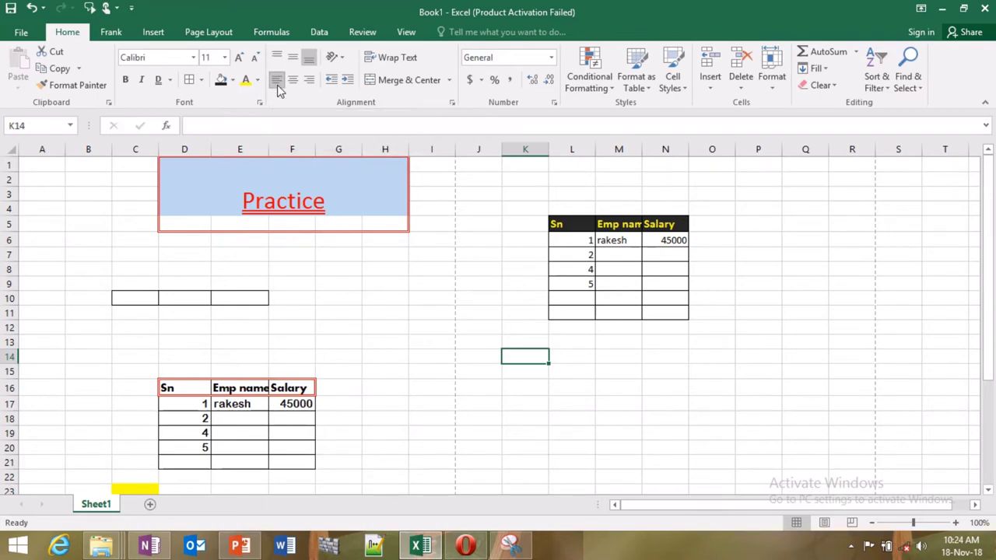
left_click_drag(262, 215, 311, 189)
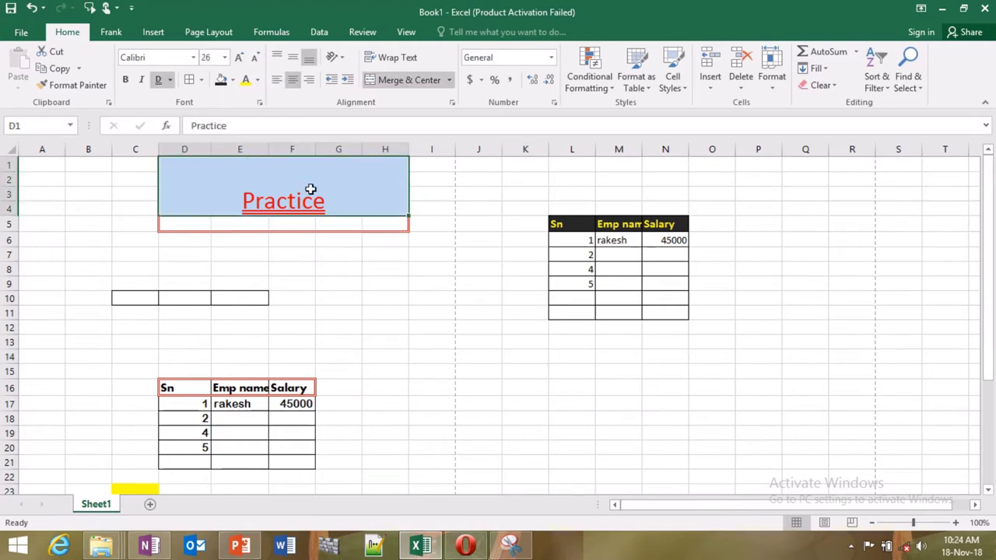
left_click(278, 81)
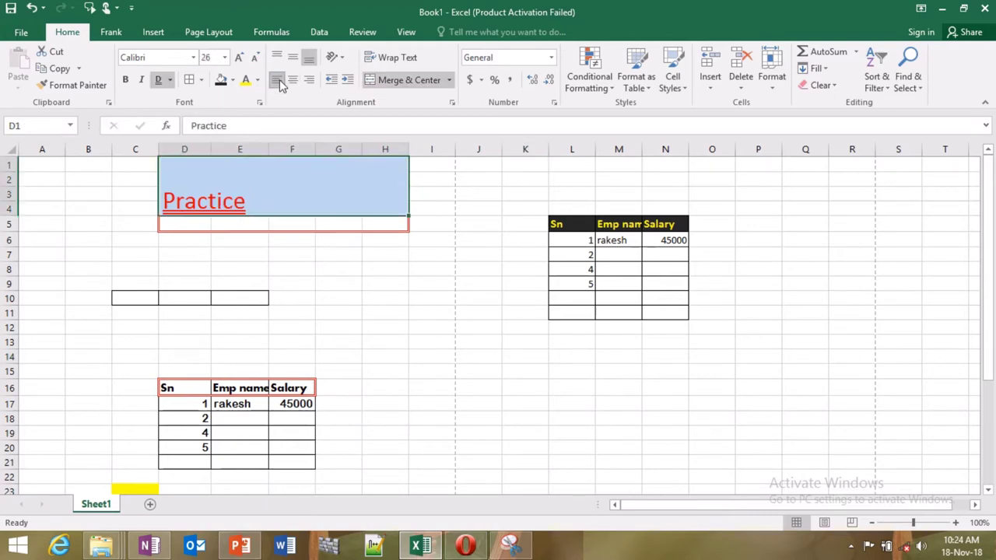
left_click(295, 81)
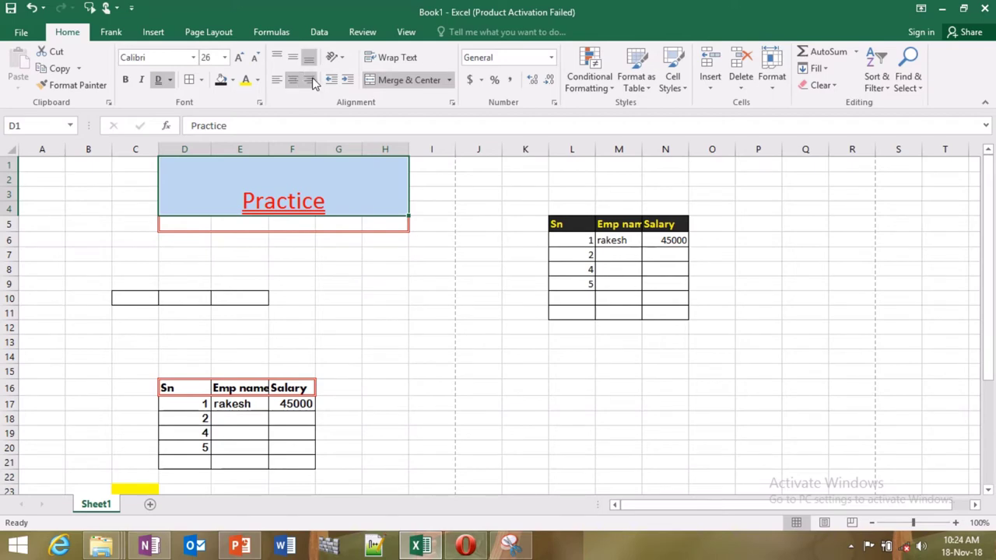
left_click(310, 80)
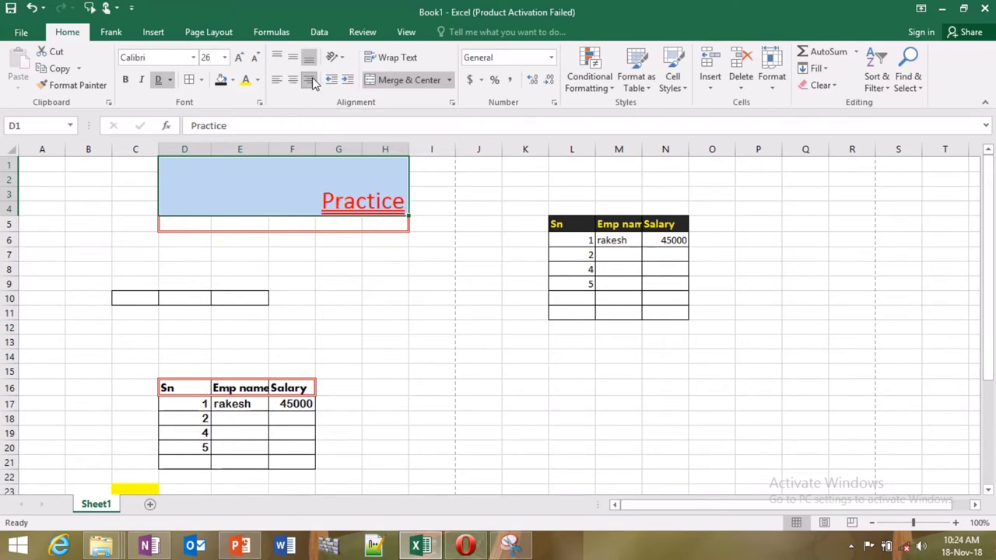
left_click(292, 80)
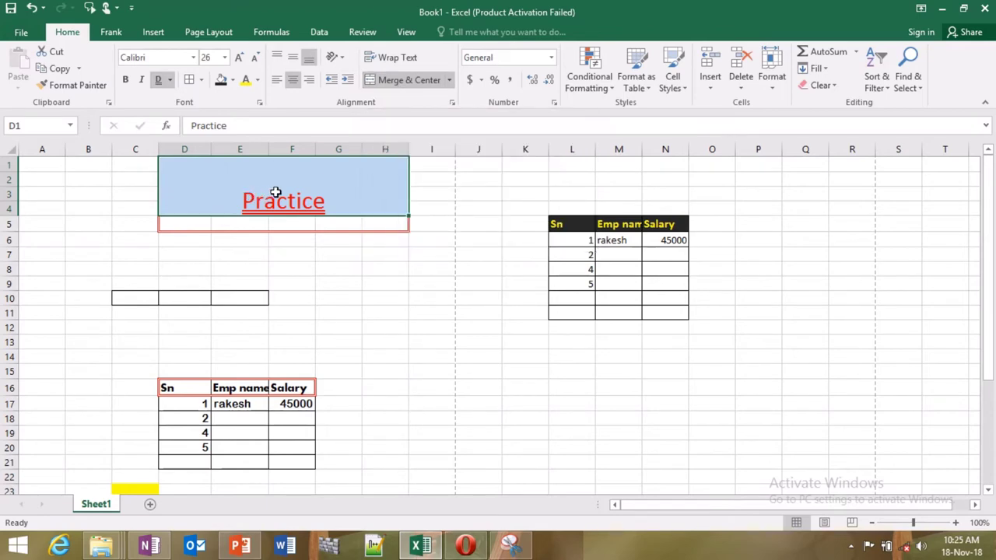
Step: Top-align the Practice title within its merged block
left_click(294, 61)
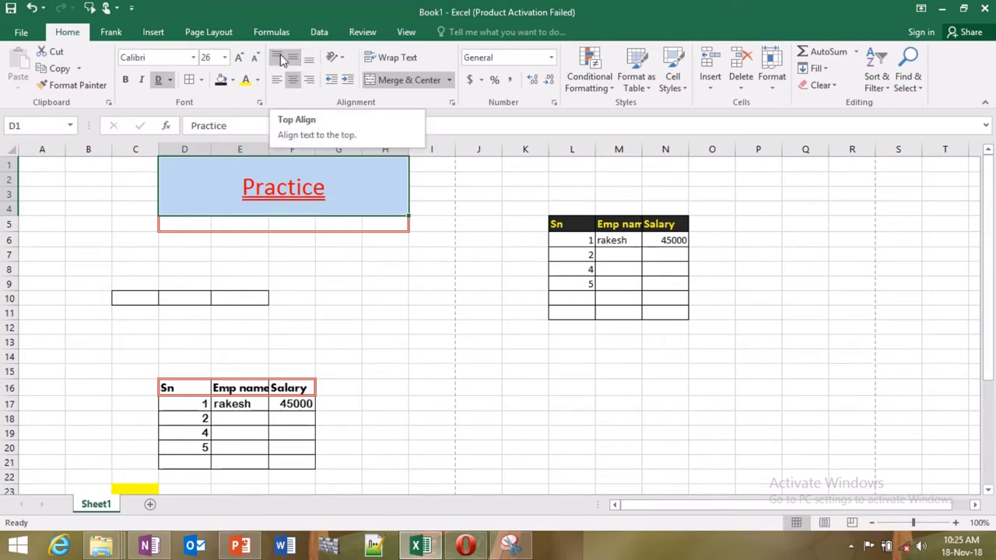
left_click(280, 55)
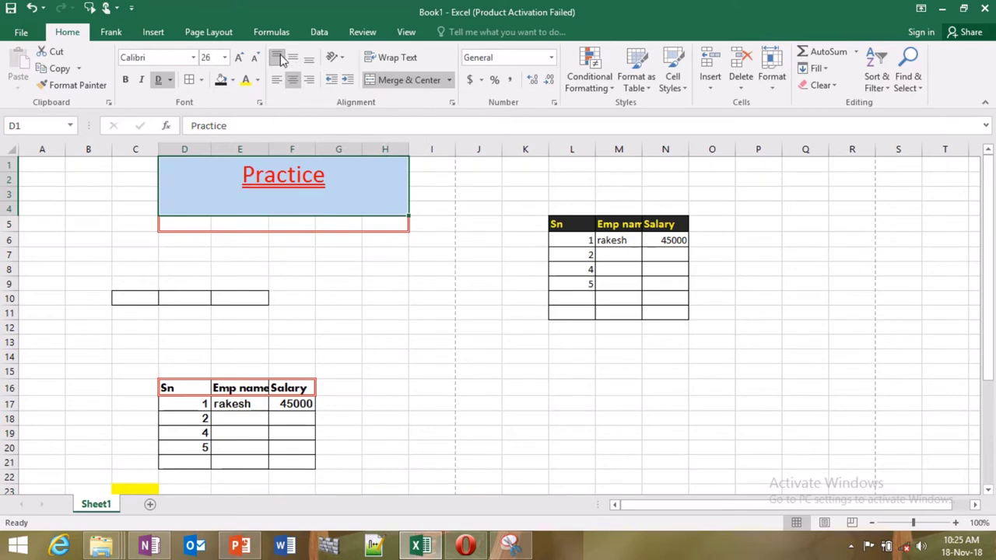
left_click(309, 299)
key("Down")
key("Down")
key("Down")
key("Down")
key("Down")
key("Down")
key("Down")
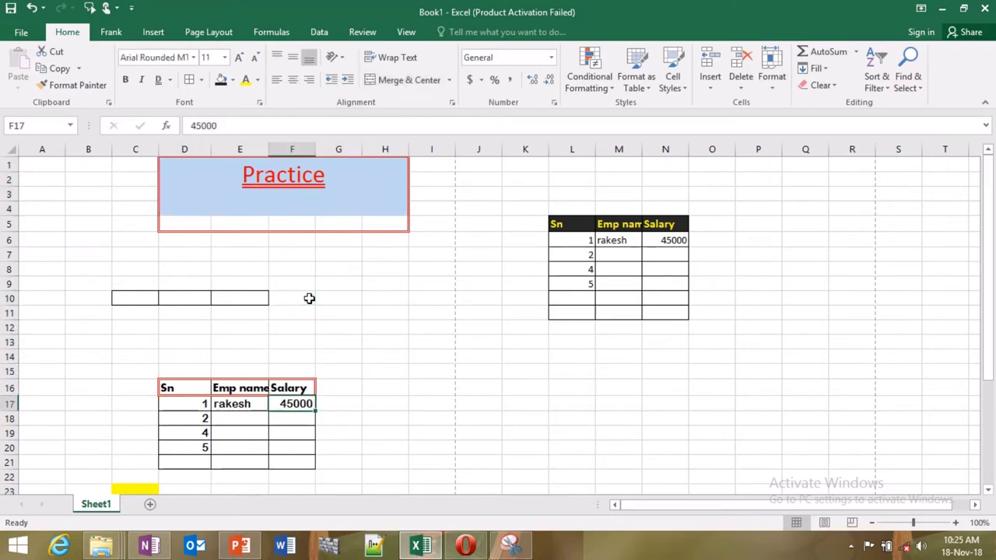
Step: Apply Rotate Text Up to the calendar's day-name and date rows D26:Q28
key("Down")
key("Down")
key("Down")
key("Down")
key("Down")
key("Down")
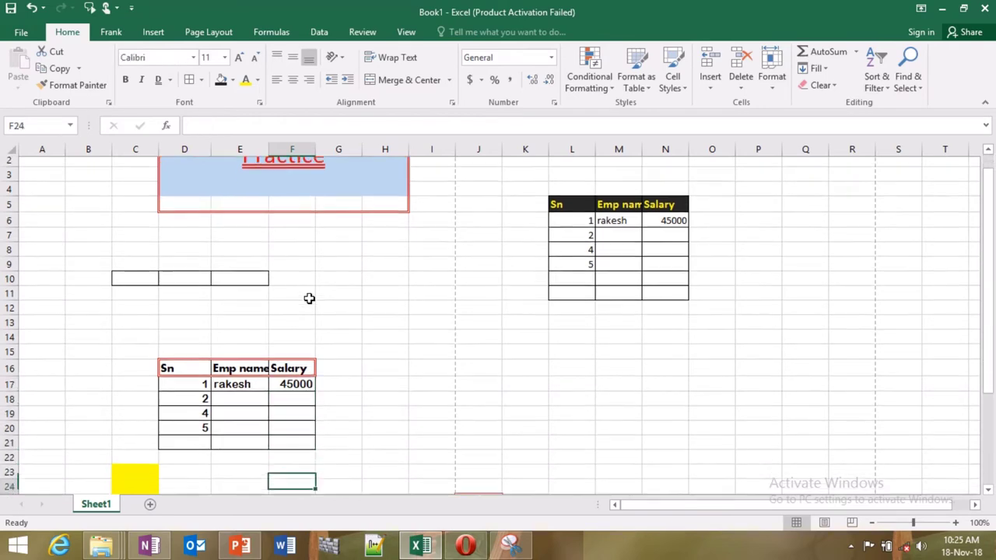
key("Down")
key("Down")
key("Down")
key("Down")
key("Down")
key("Down")
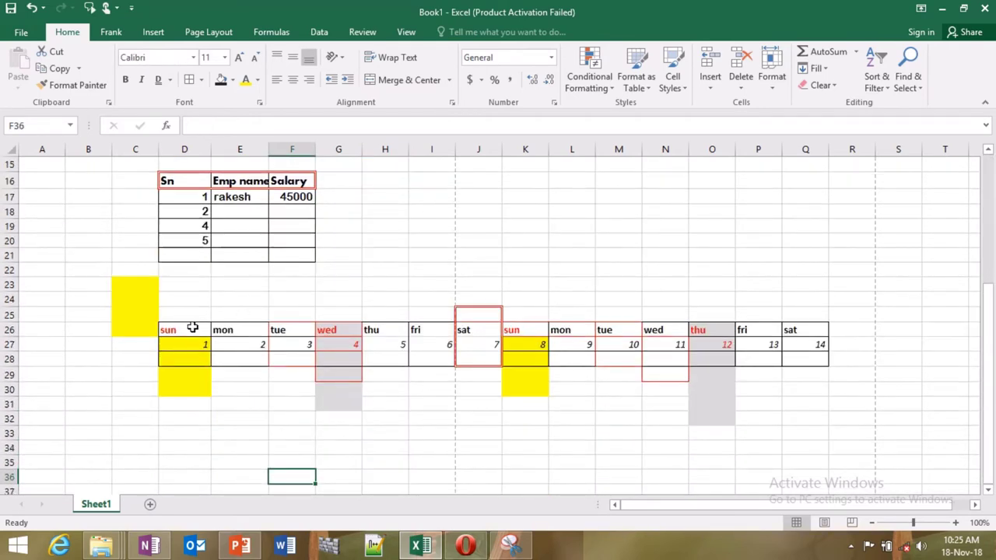
left_click_drag(192, 328, 813, 346)
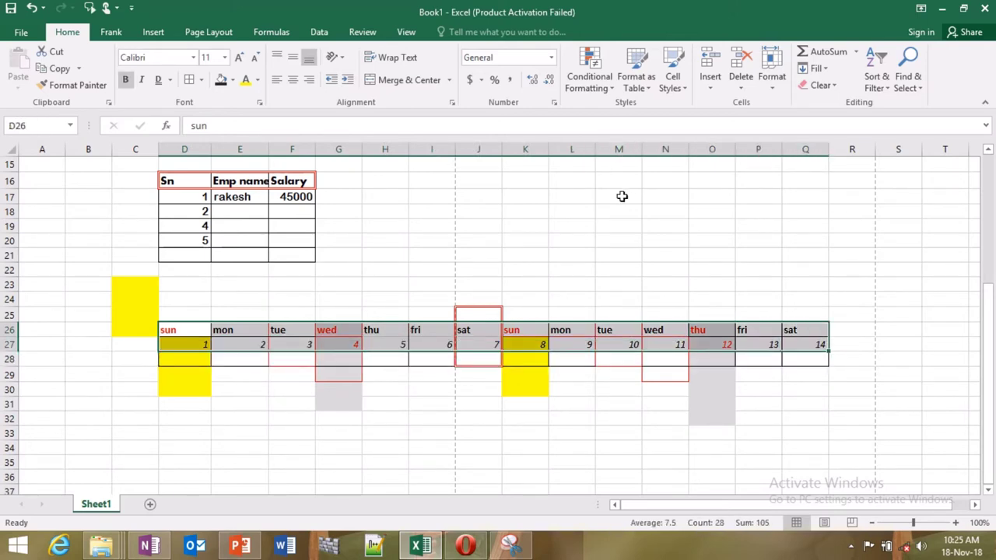
left_click(343, 59)
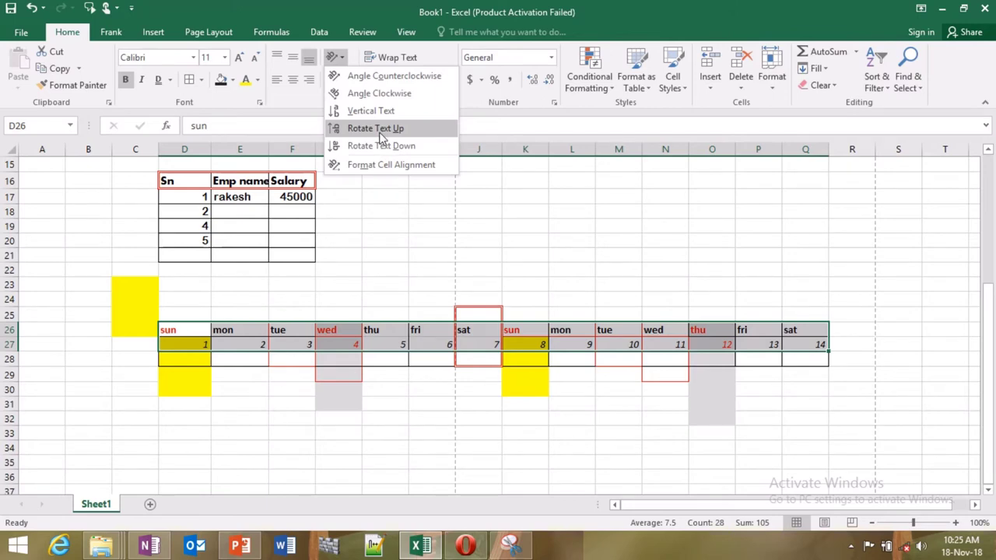
left_click(381, 130)
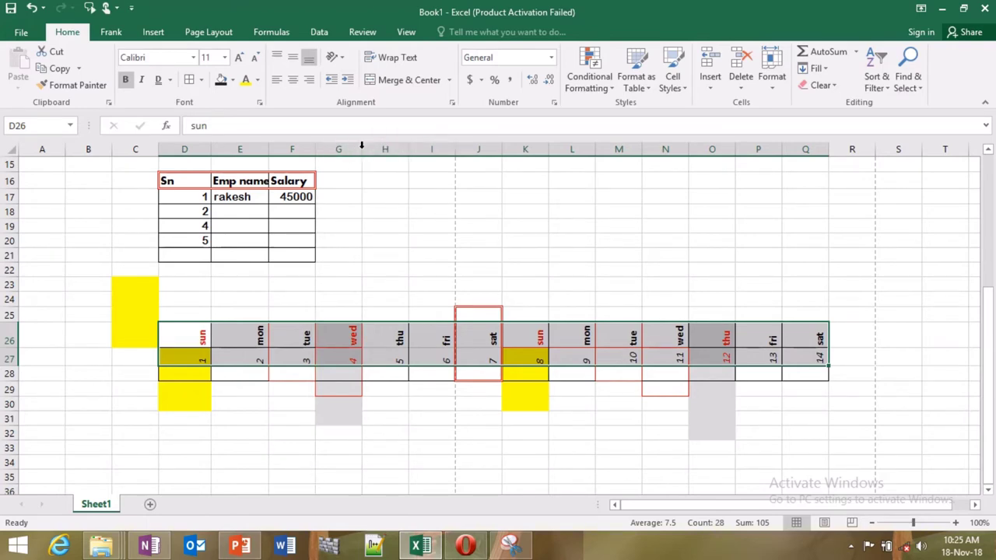
Step: AutoFit calendar columns G through L to their rotated contents
double_click(362, 145)
double_click(382, 147)
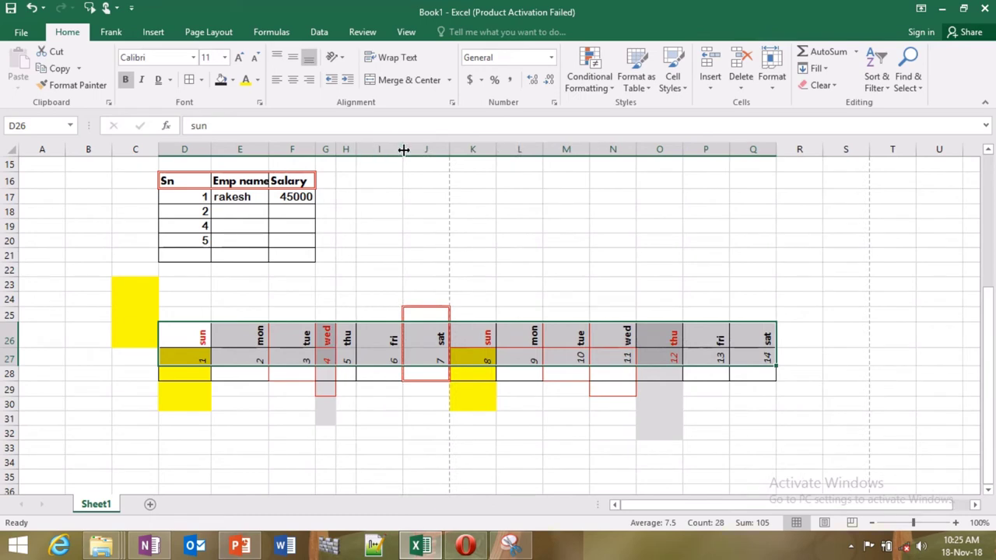
double_click(404, 148)
double_click(424, 150)
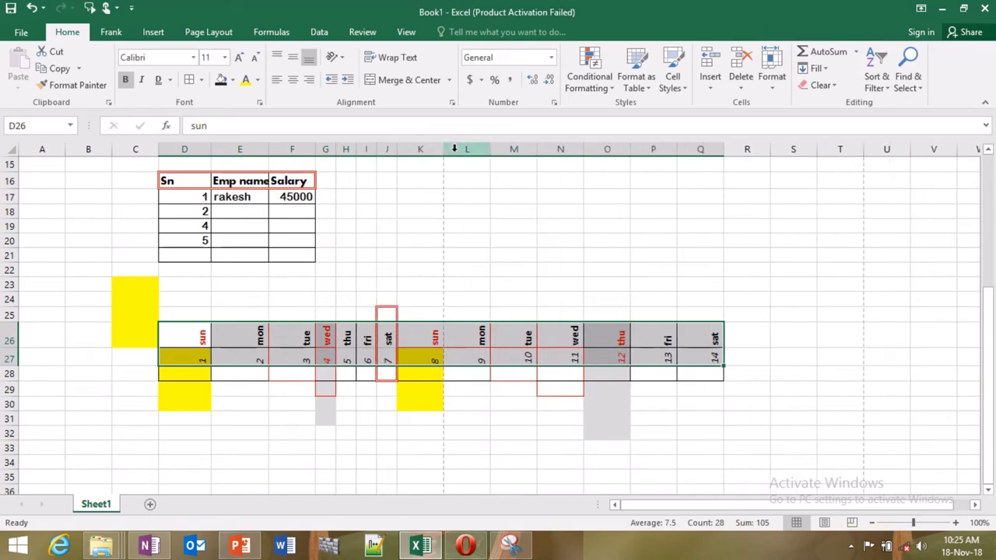
double_click(445, 148)
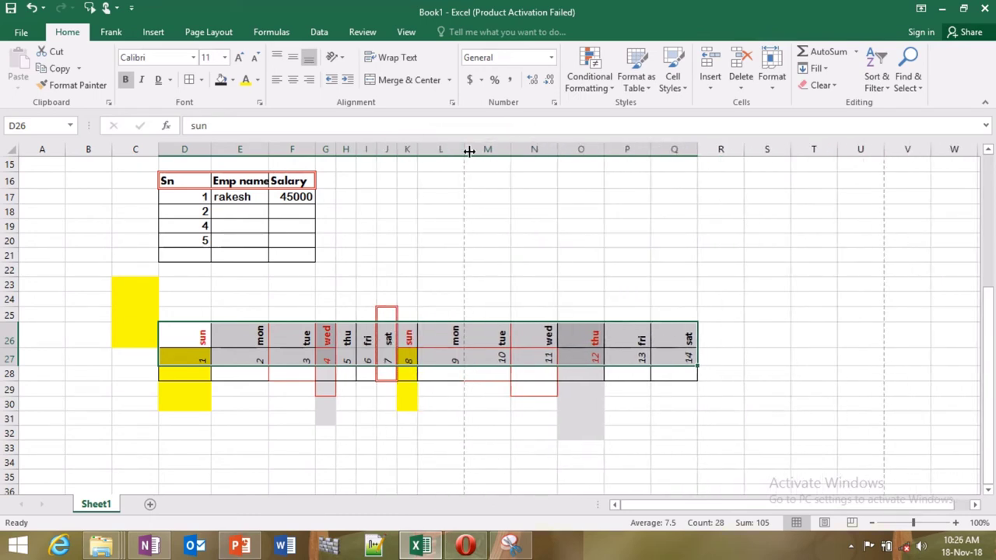
double_click(465, 148)
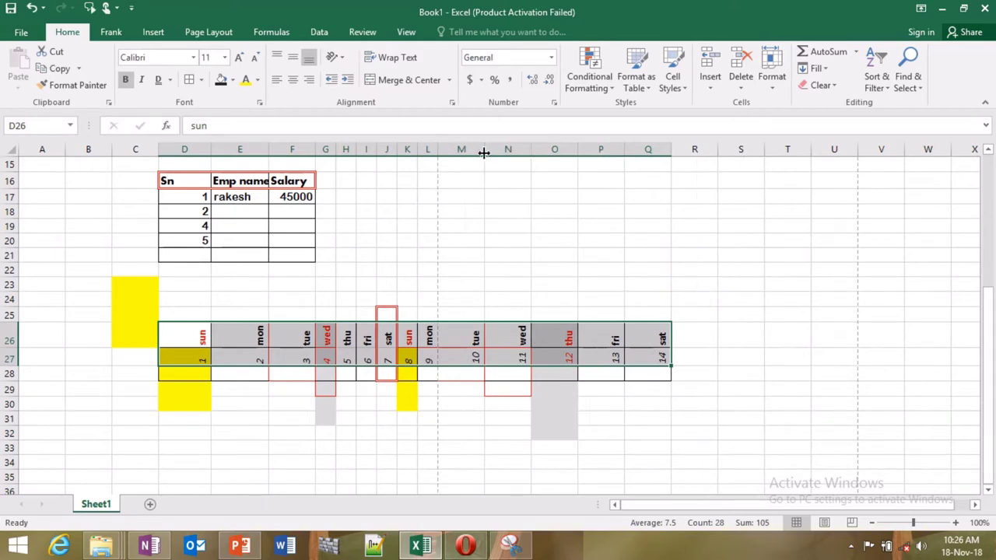
Step: Widen column M, narrow column N slightly, and right-align cell F21
left_click(481, 149)
left_click_drag(485, 150, 496, 153)
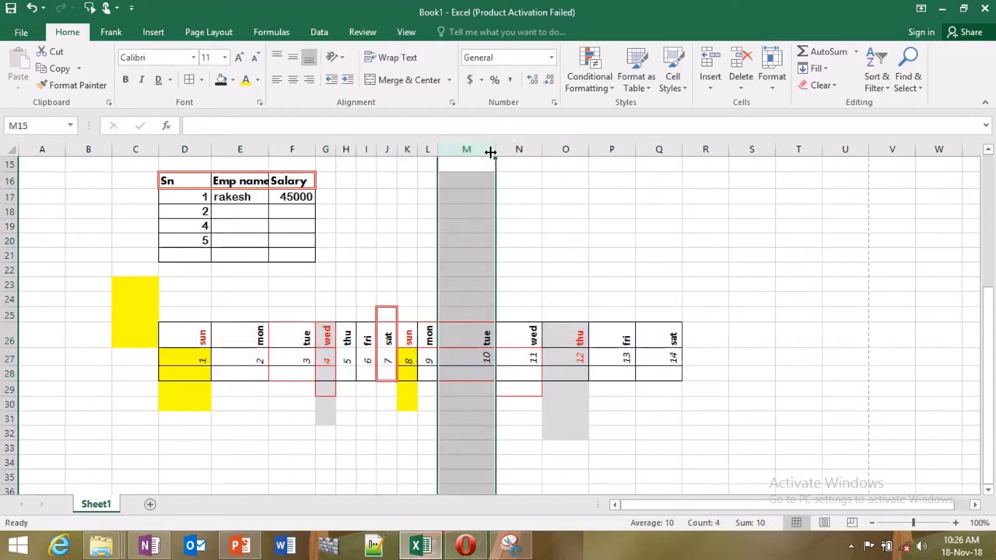
left_click(490, 153)
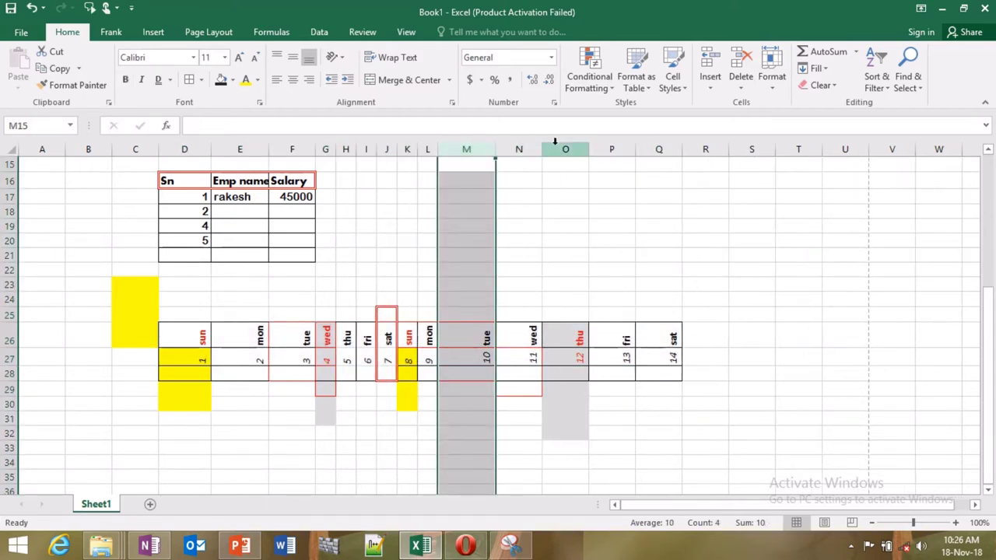
mouse_move(542, 149)
left_mouse_down()
mouse_move(532, 148)
mouse_move(551, 149)
left_mouse_up()
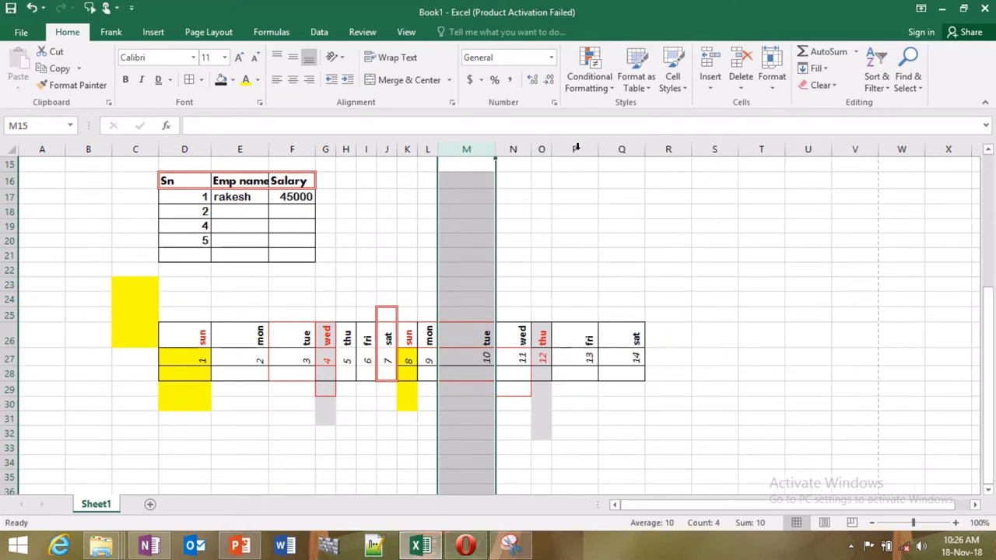
left_click(276, 257)
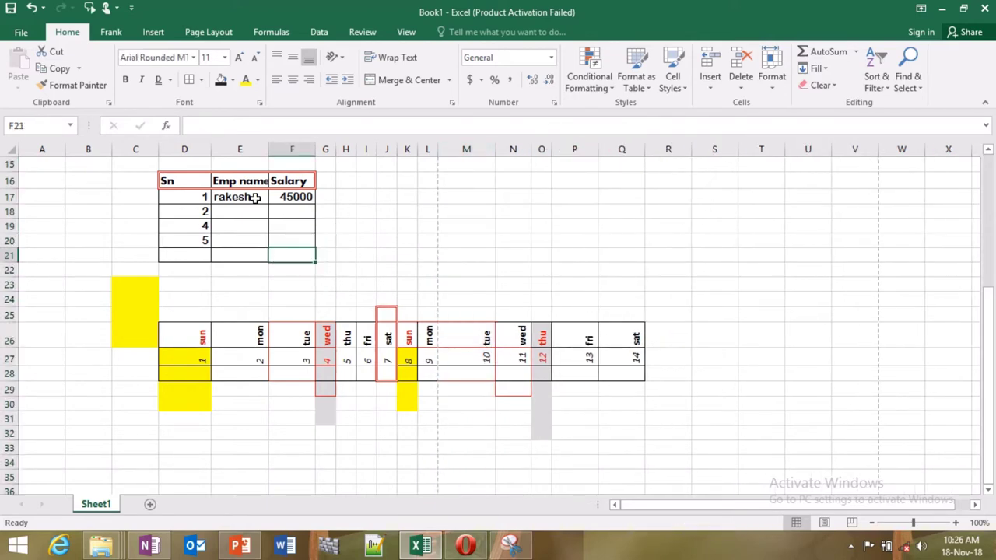
left_click(309, 80)
Step: Extend a selection across the calendar date rows 27–28 through column Q and set them to Vertical Text
left_click_drag(194, 370, 456, 364)
key("shift+Right")
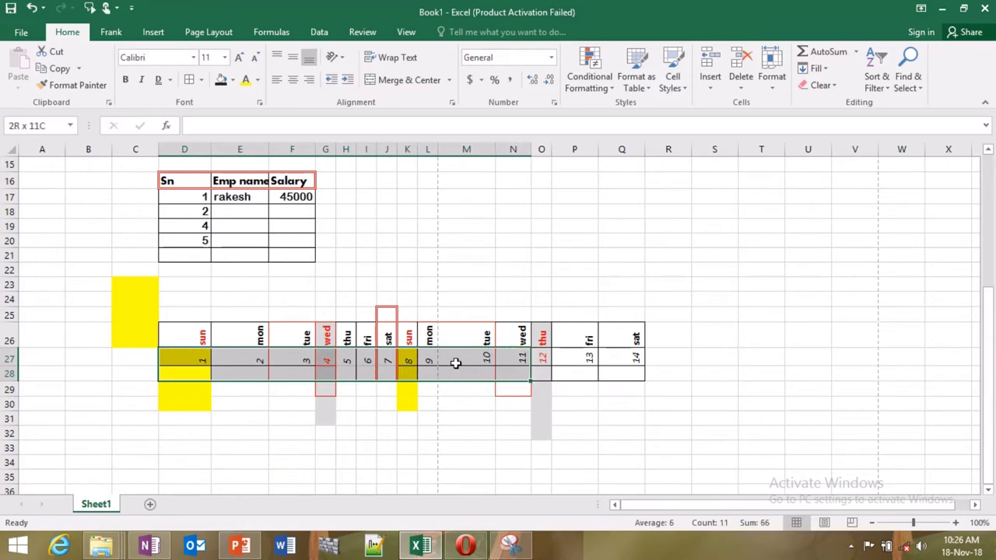
key("shift+Right")
key("shift+Right")
key("shift+Right")
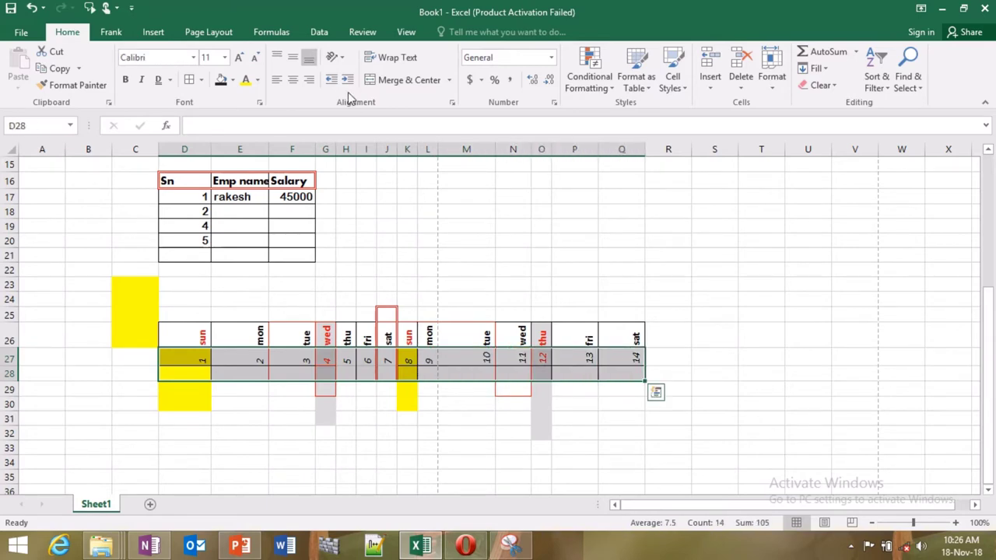
left_click(334, 57)
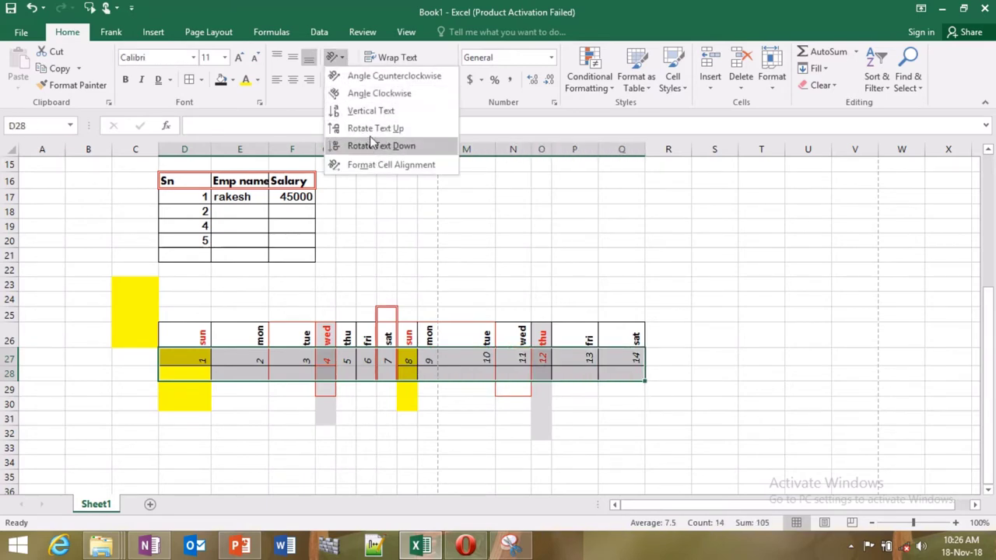
left_click(372, 112)
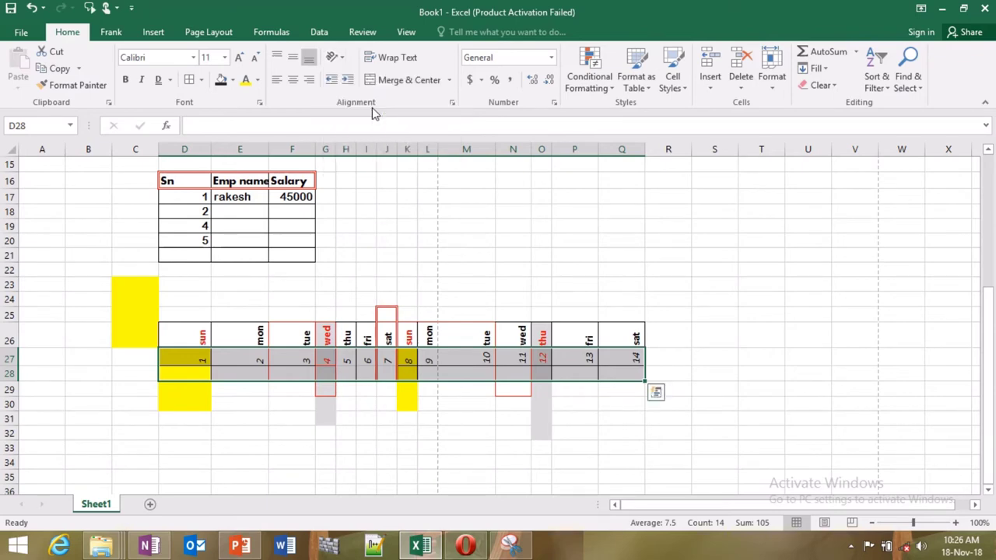
left_click(335, 57)
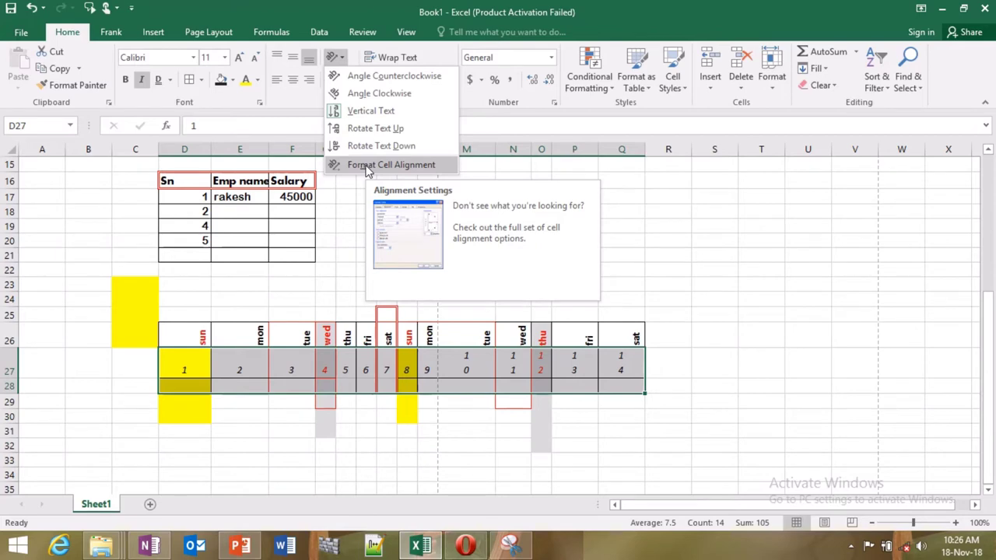
Step: Tilt the calendar date numbers to a 33-degree orientation in Format Cells Alignment
left_click(369, 167)
left_click_drag(416, 193, 739, 146)
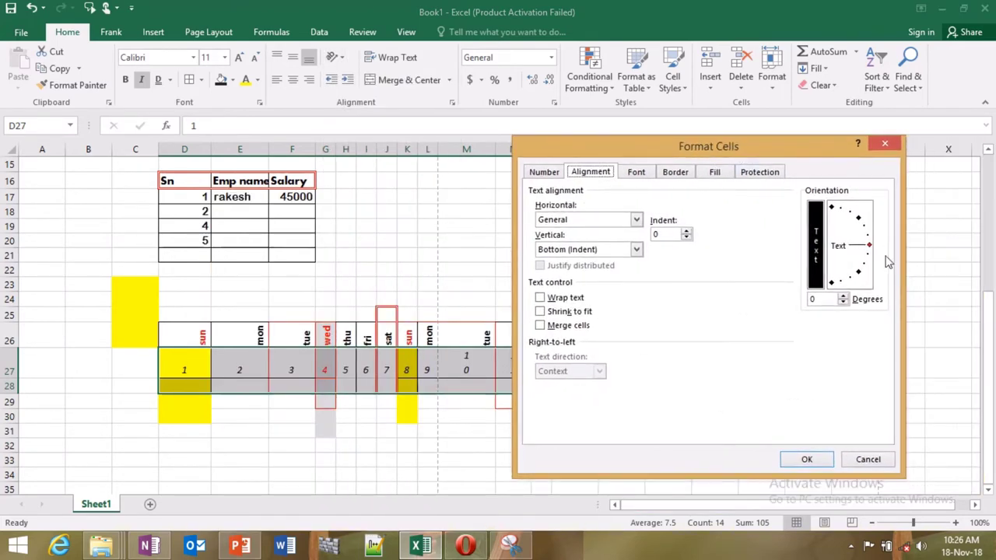
left_click_drag(871, 248, 863, 234)
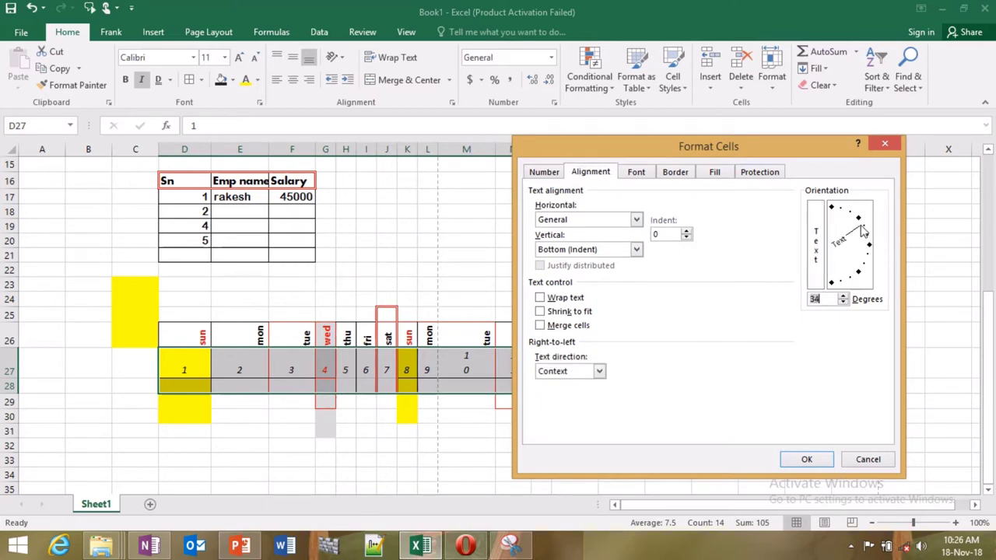
left_click(806, 459)
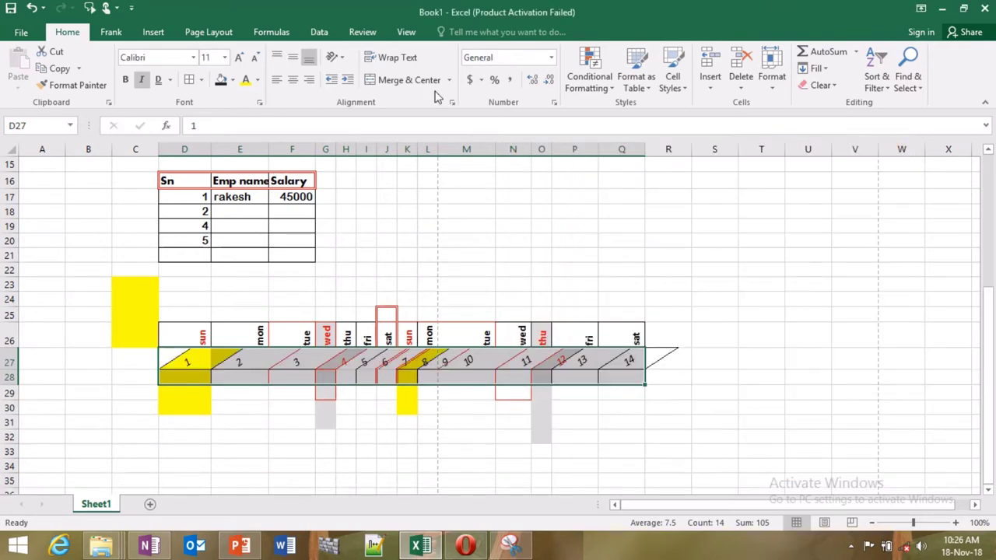
Step: Reset the date numbers' orientation to 0 degrees so they read horizontally
left_click(345, 61)
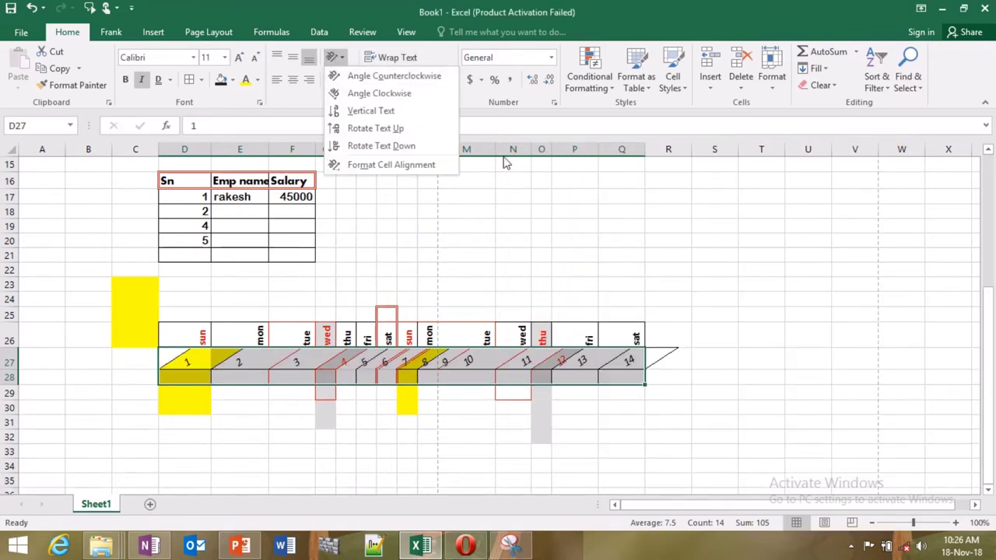
left_click(418, 163)
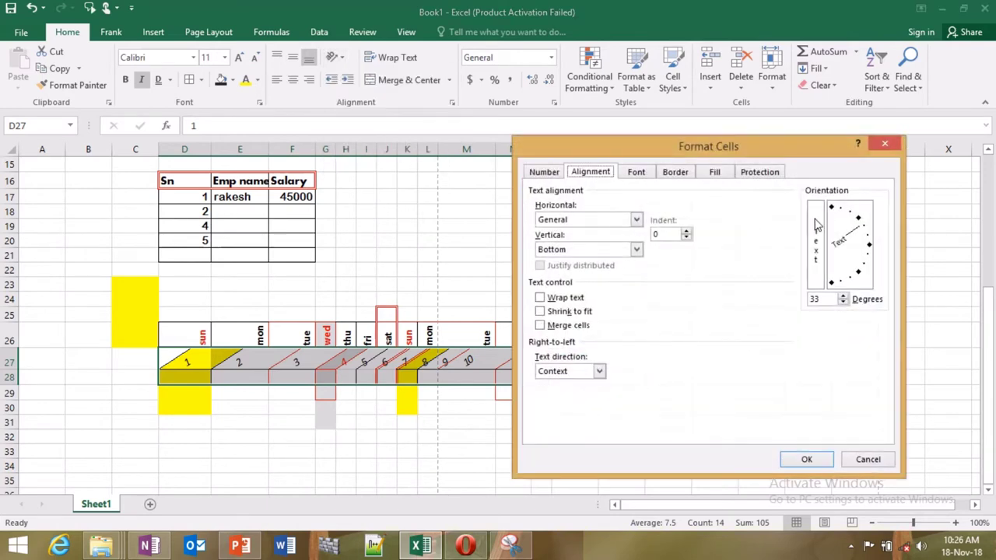
left_click_drag(862, 232, 864, 251)
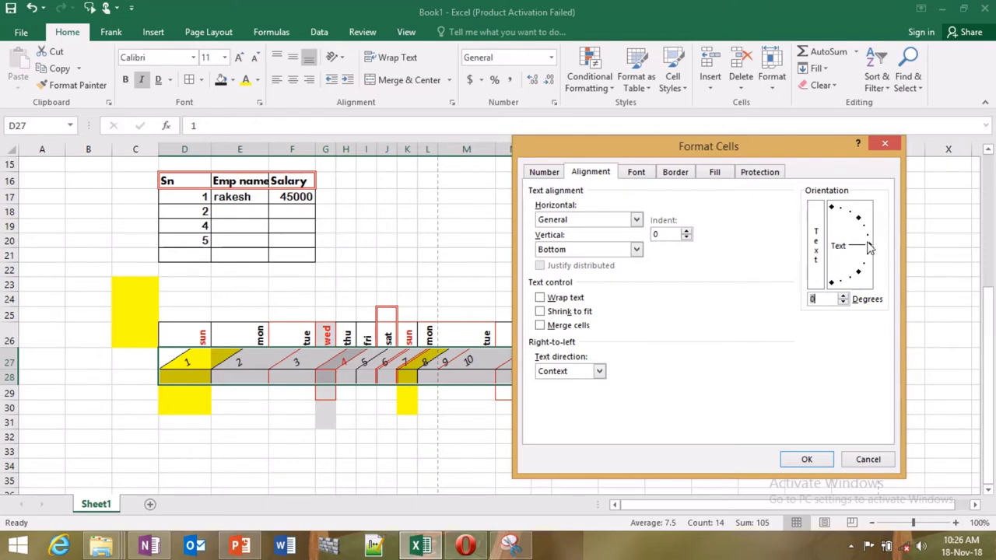
left_click(805, 459)
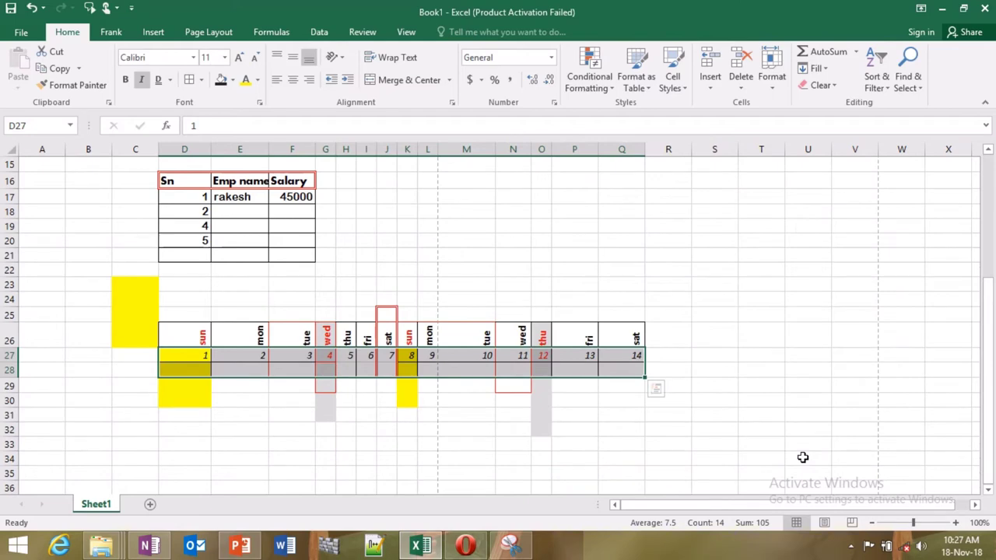
Step: Select the merged Practice title cell and increase its indent four levels
left_click(383, 292)
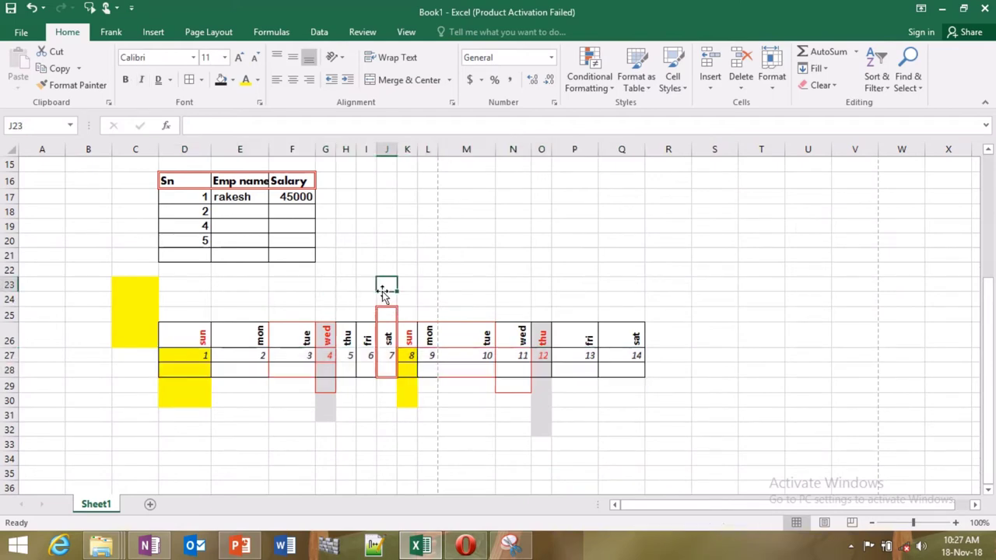
left_click(265, 182)
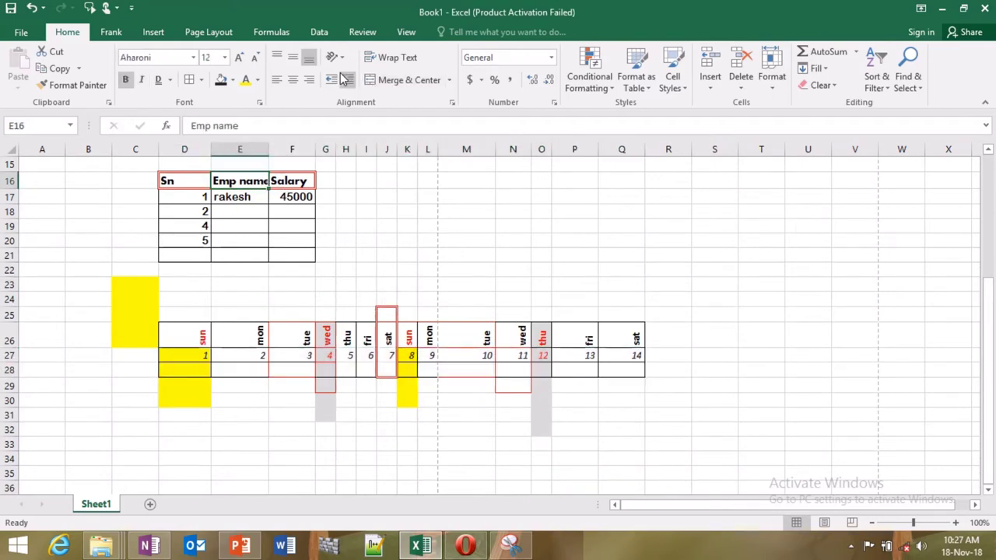
left_click(298, 192)
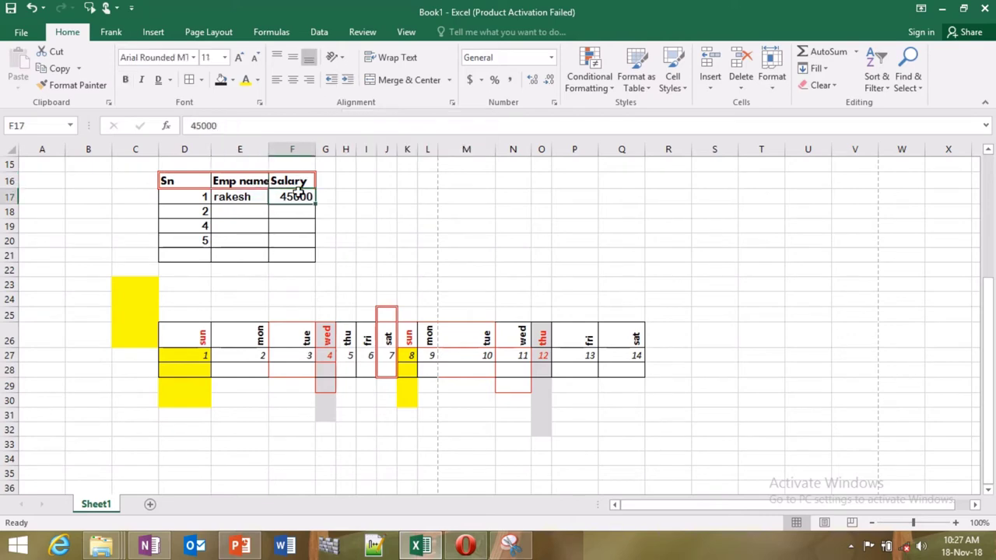
key("Up")
key("Up")
key("Up")
key("Up")
key("Up")
key("Up")
key("Up")
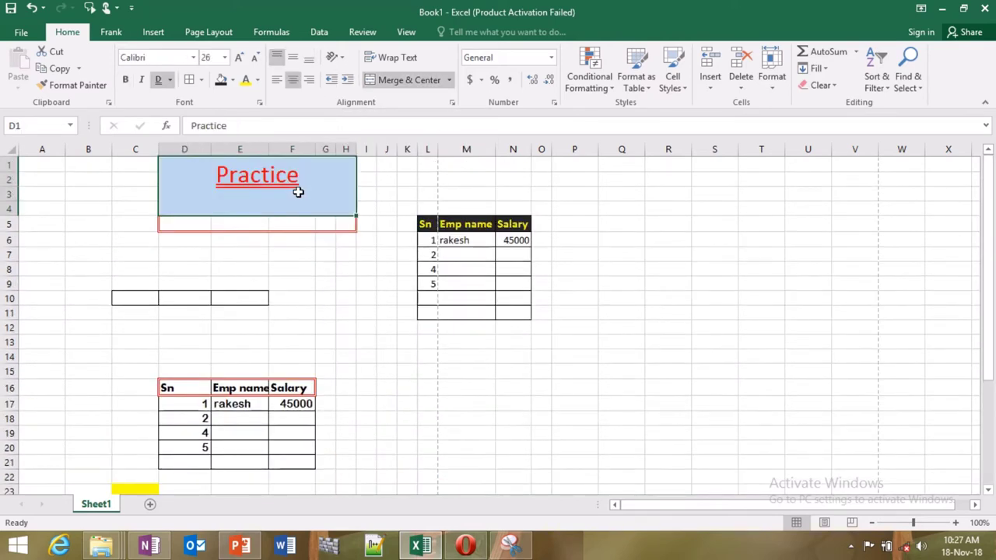
left_click(347, 82)
left_click(347, 82)
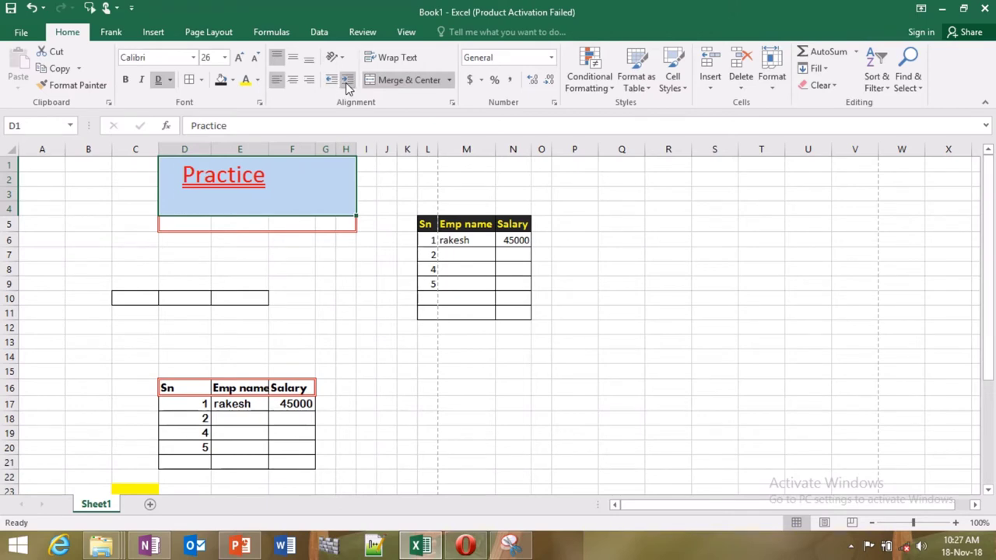
left_click(347, 83)
left_click(347, 82)
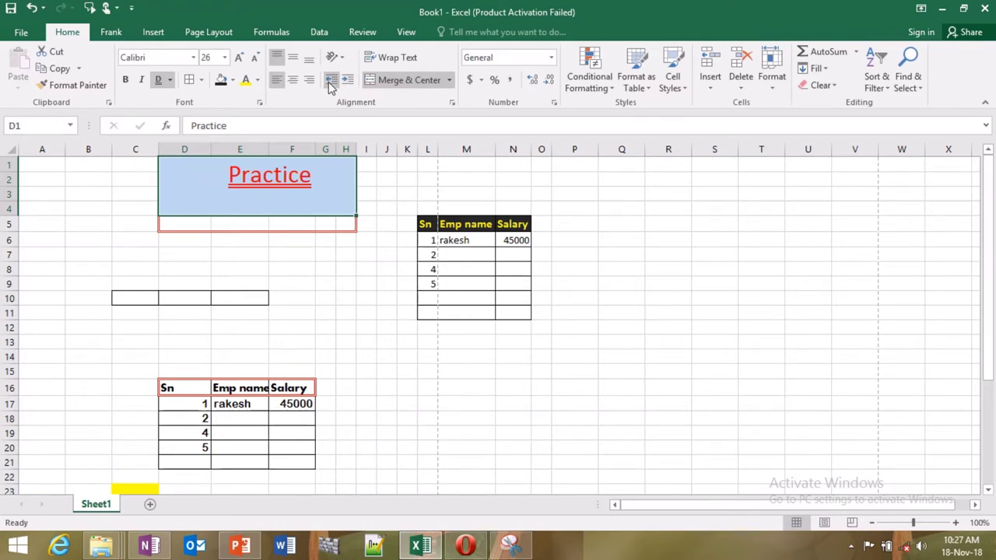
Step: Decrease the Practice title's indent three levels, then increase it two levels again
left_click(333, 81)
left_click(333, 80)
left_click(333, 81)
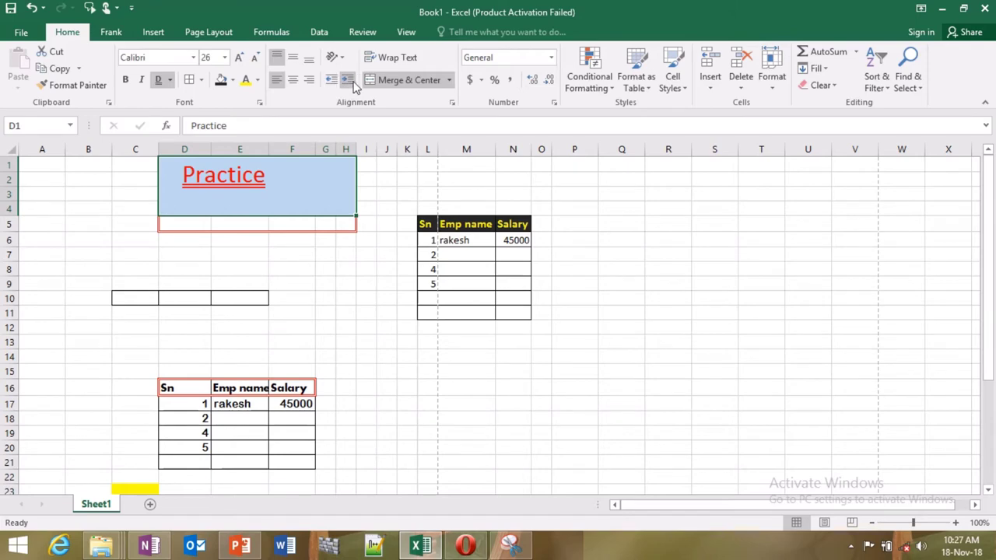
left_click(347, 81)
left_click(347, 81)
Step: Select cells I8, F8, K12, K20, D17 and E17 to review the tables
left_click(358, 266)
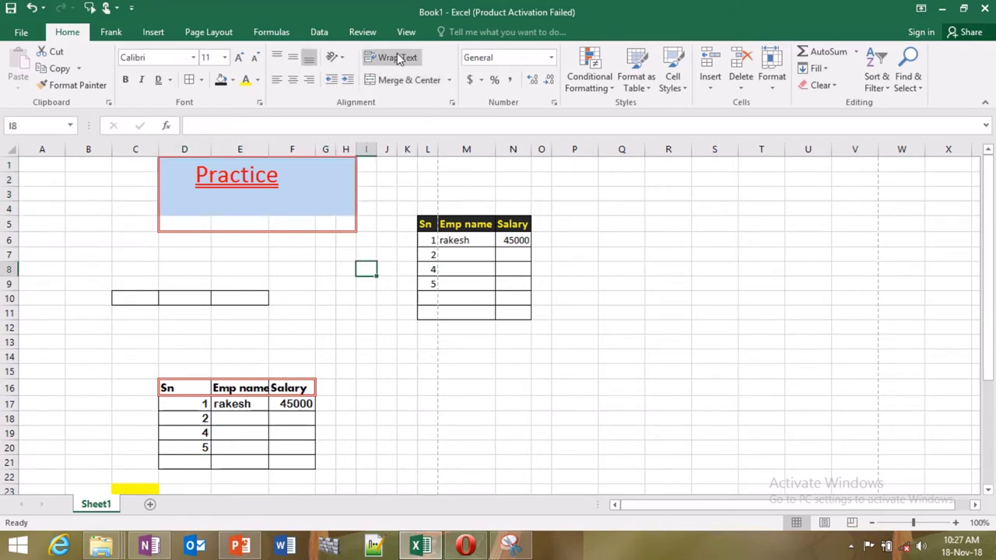
left_click(296, 272)
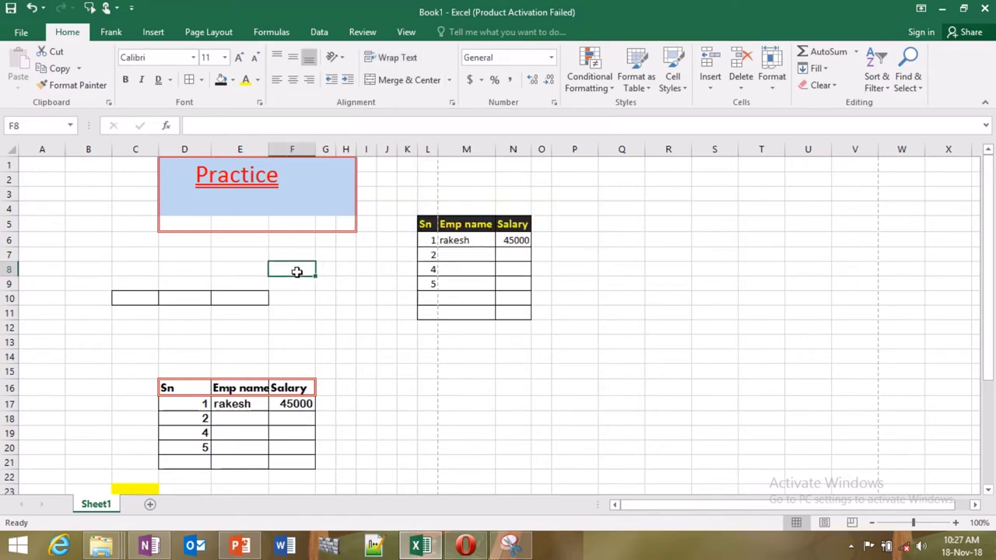
left_click(407, 332)
key("Down")
key("Down")
key("Down")
key("Down")
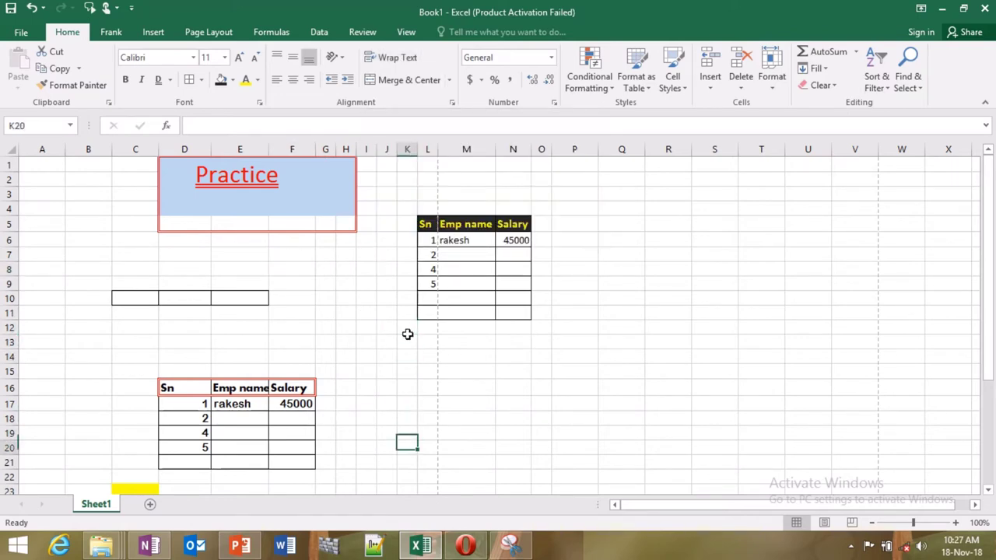
left_click(193, 404)
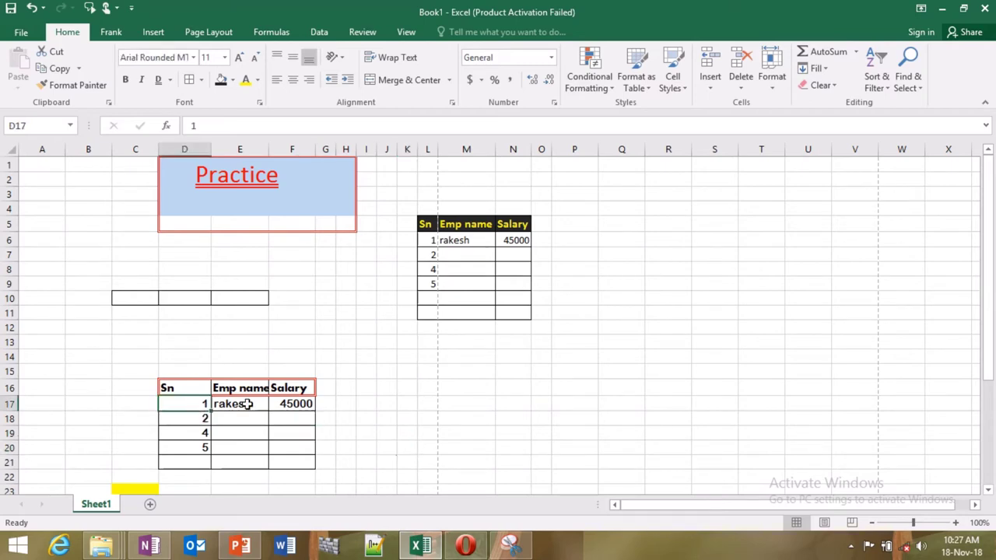
left_click(243, 404)
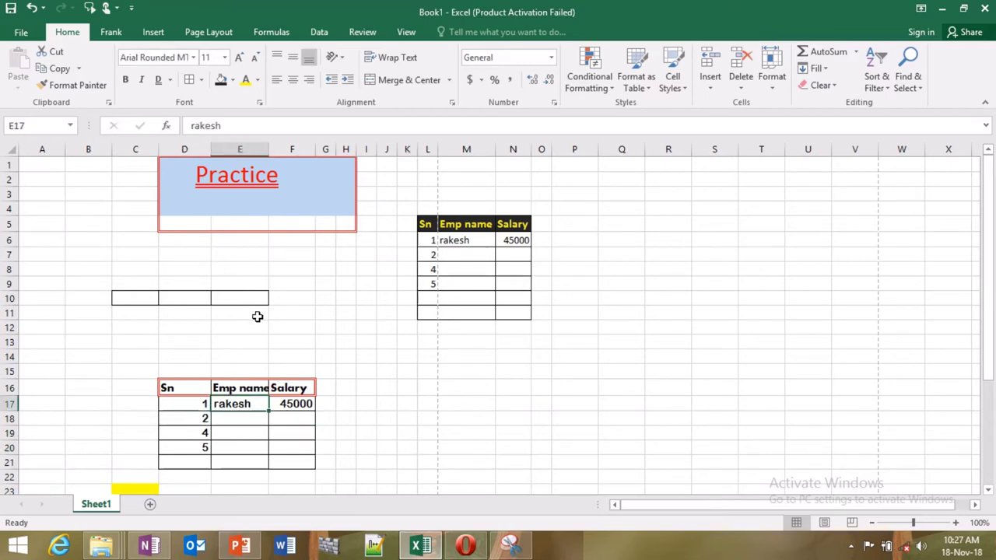
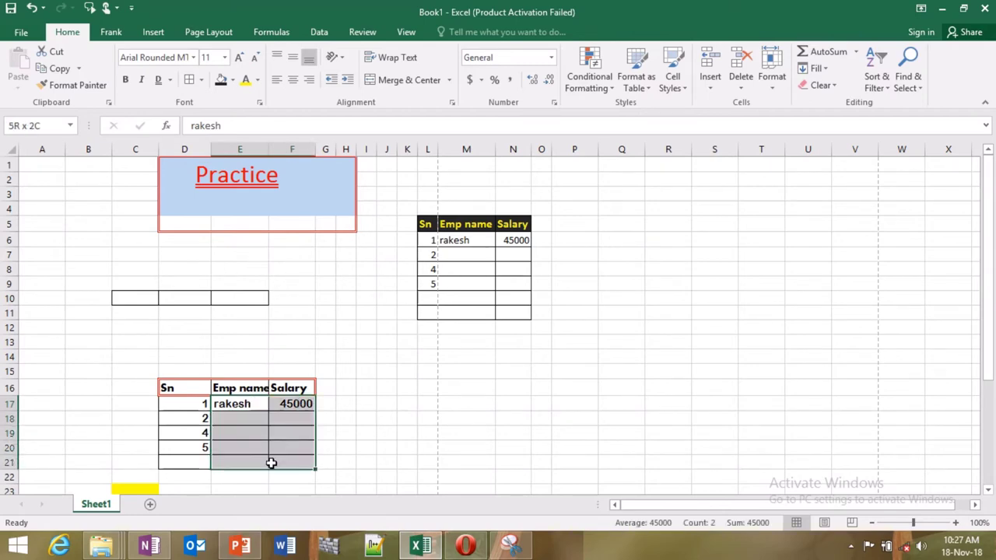
Step: Wrap text in E17:E21 and extend E17's employee name so it wraps onto three lines
left_click_drag(253, 403, 254, 462)
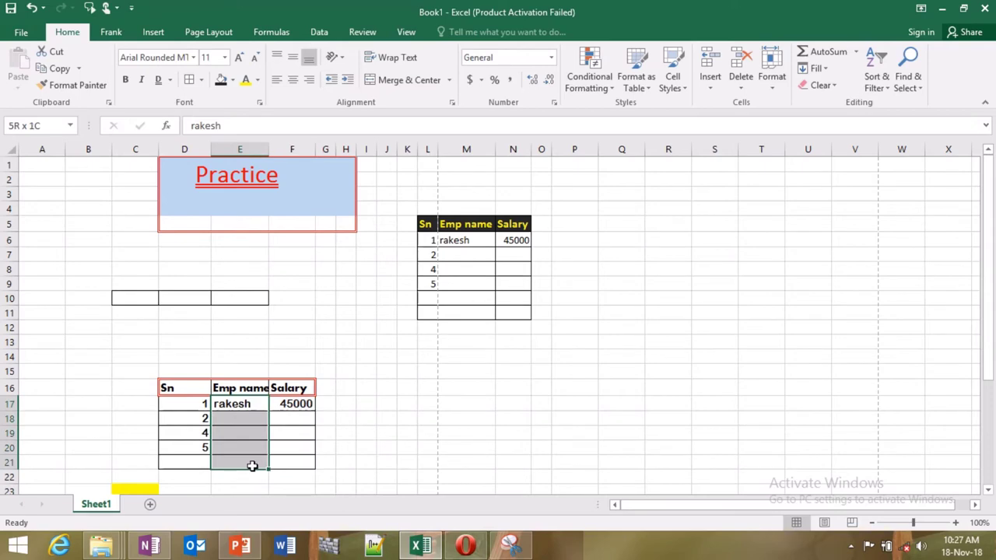
left_click(397, 58)
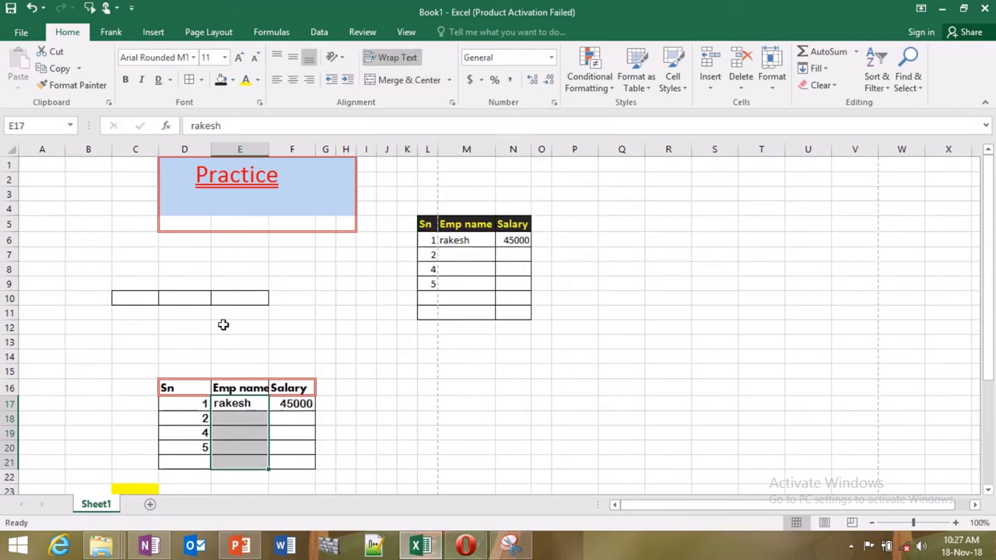
double_click(253, 403)
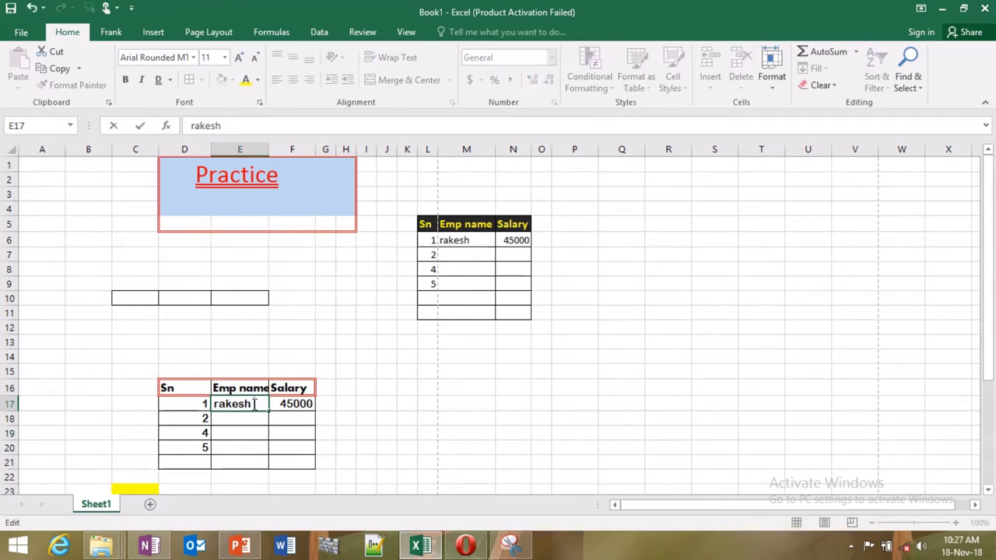
type("mar sin")
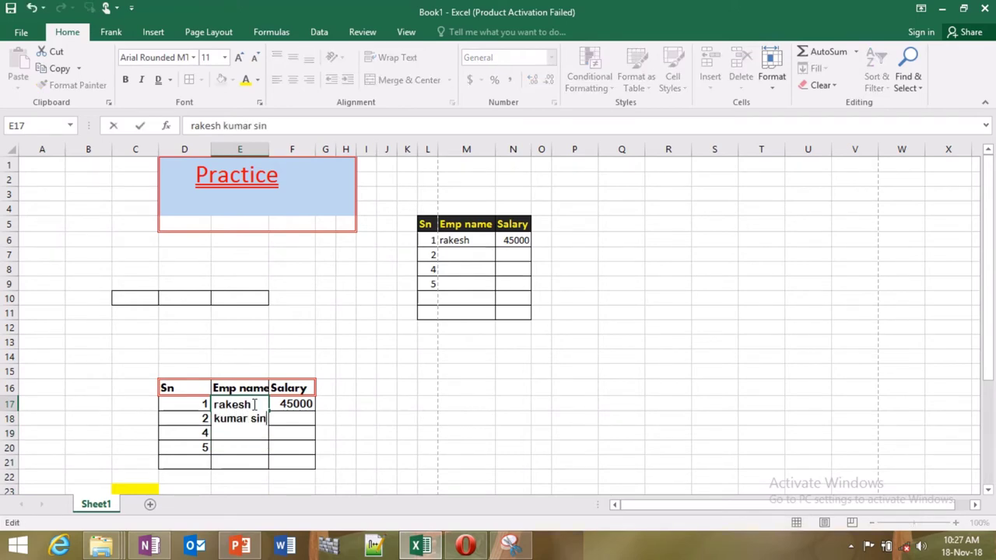
type("gh")
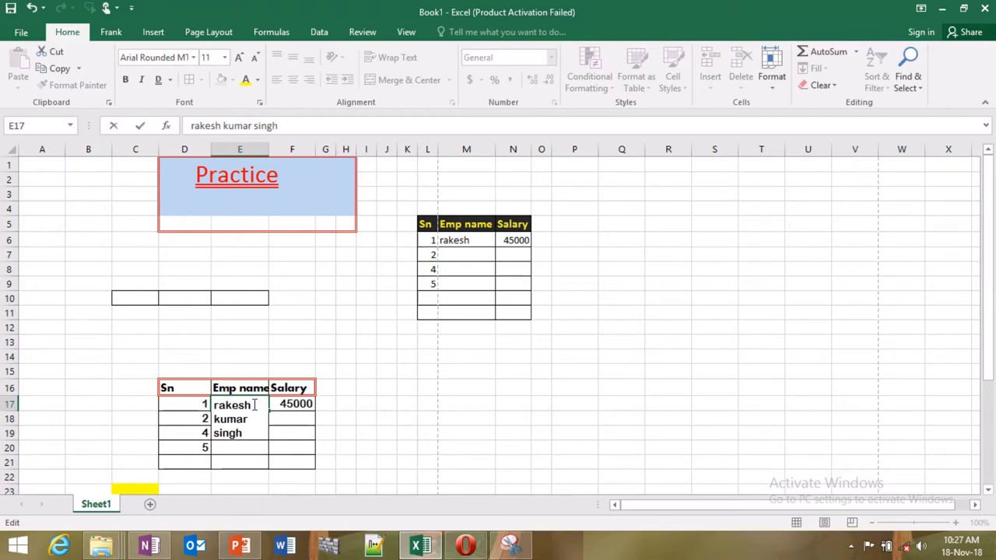
left_click(358, 433)
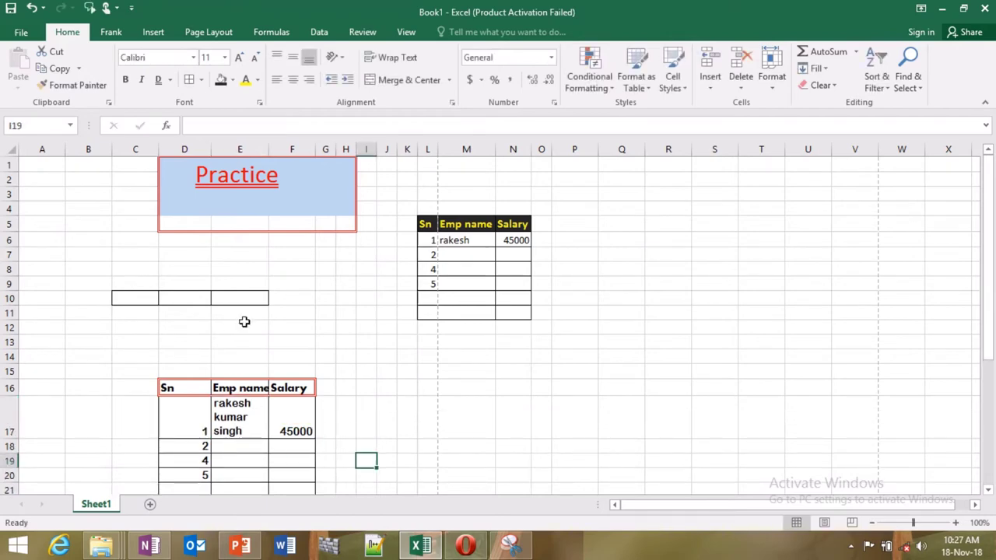
left_click(247, 447)
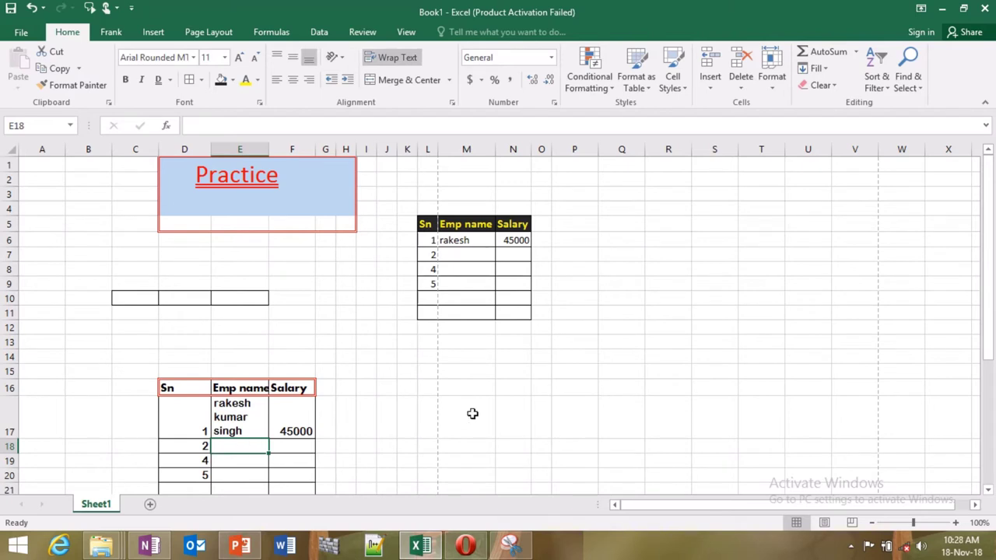
Step: Enter an employee name in R10, wrap it, and widen column R to show two lines
left_click(672, 298)
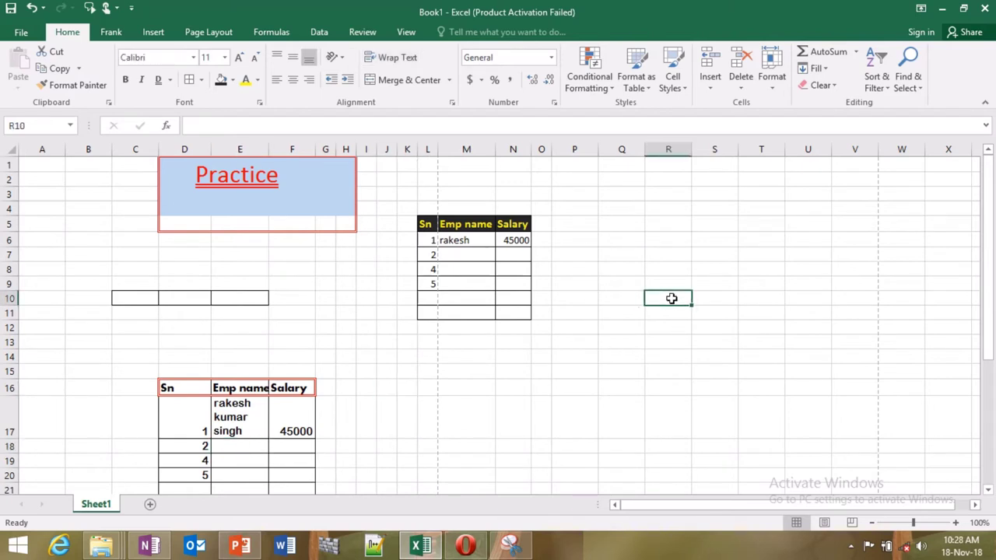
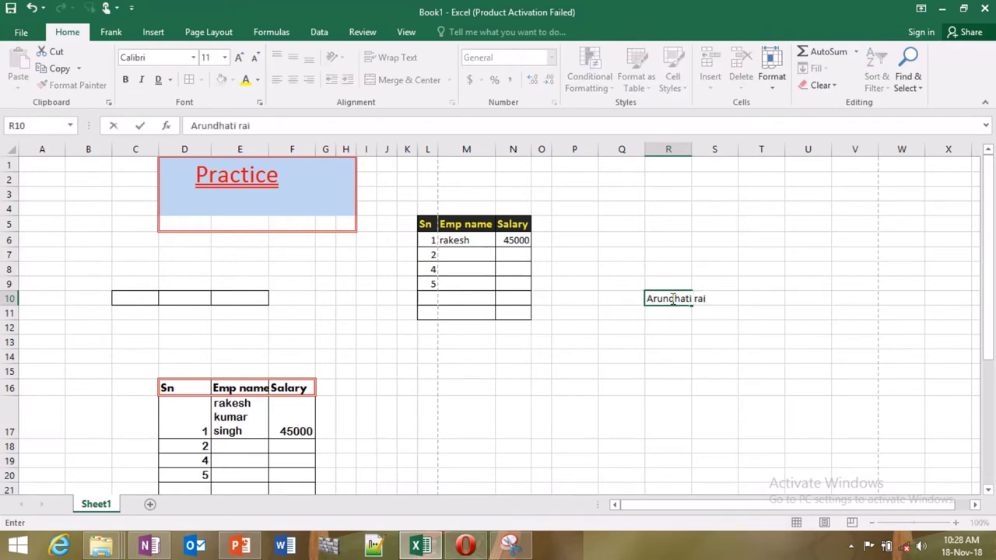
left_click(698, 329)
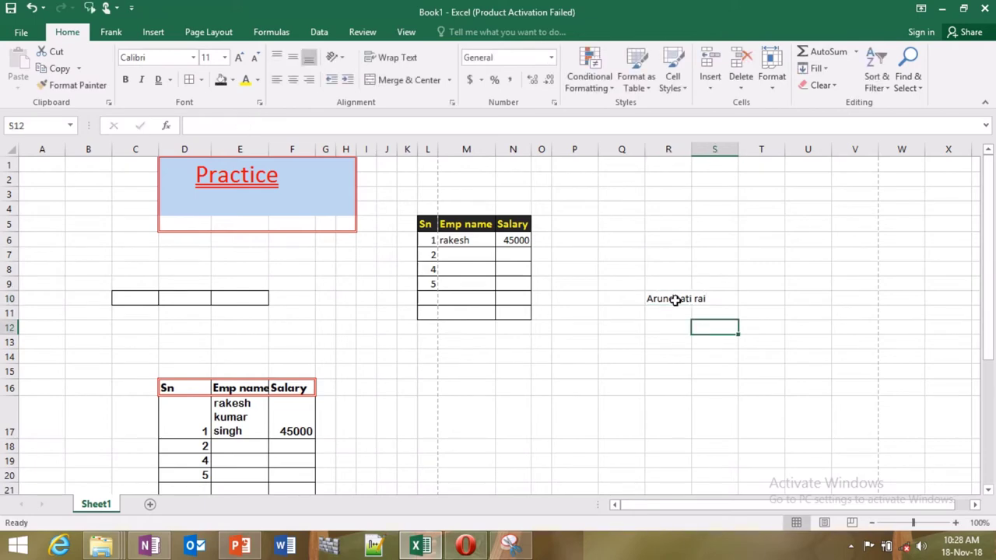
left_click(675, 300)
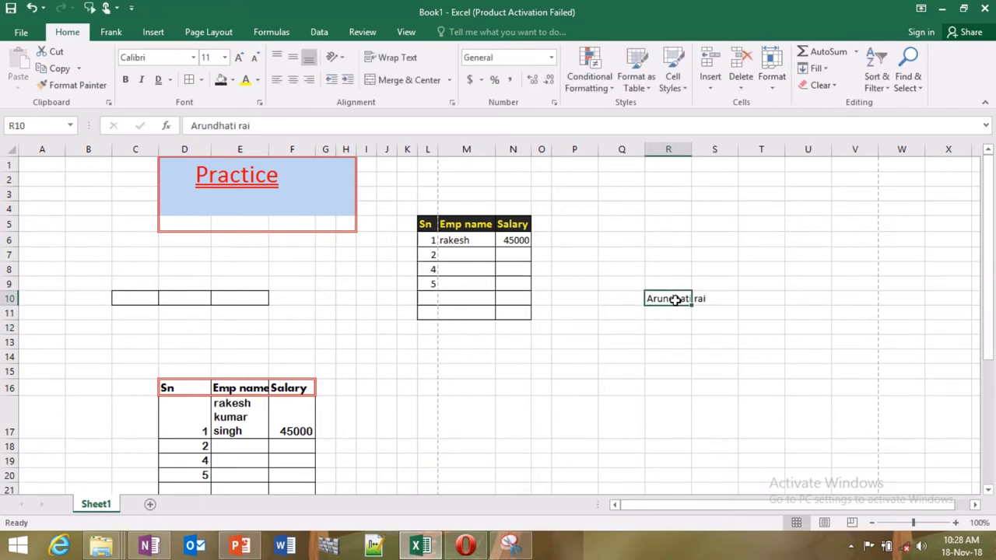
left_click(397, 60)
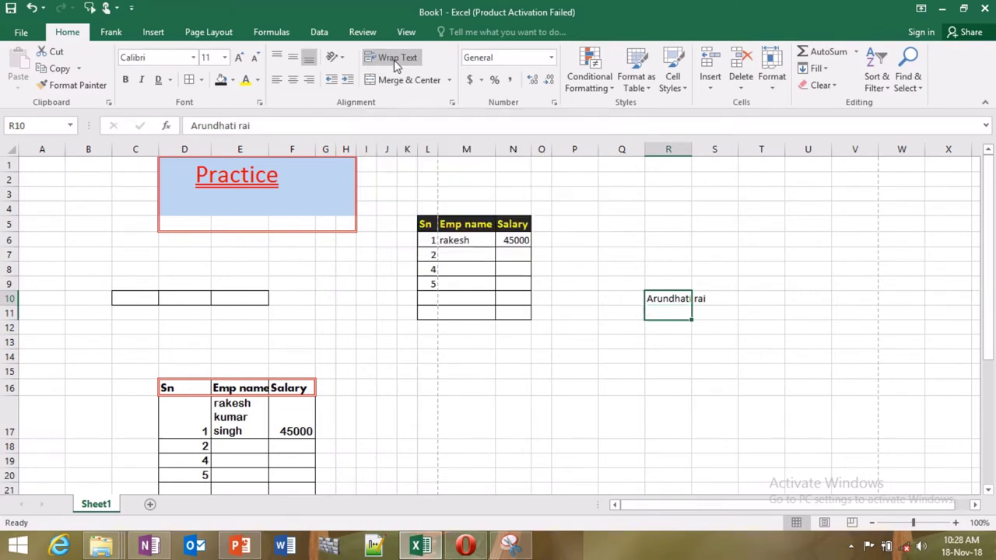
left_click(712, 361)
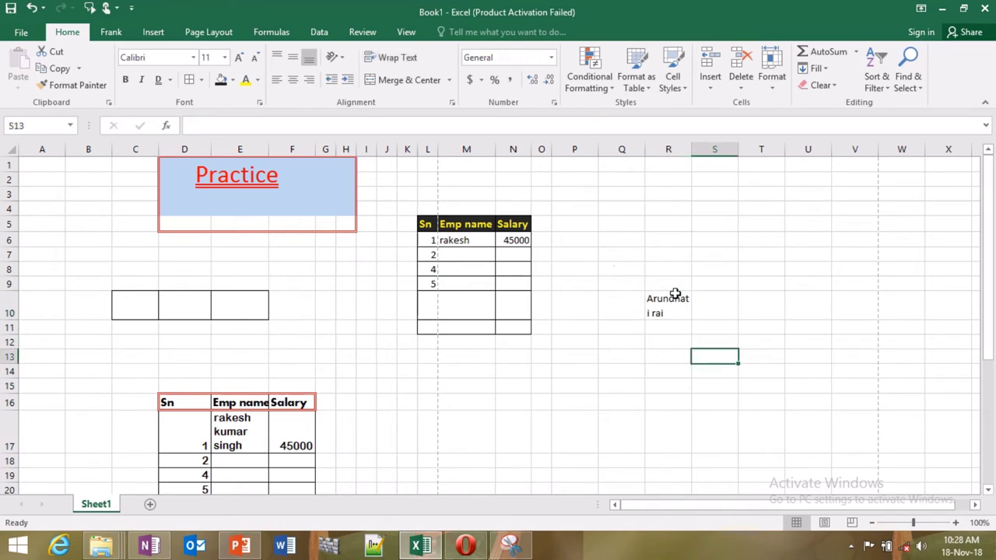
left_click(675, 294)
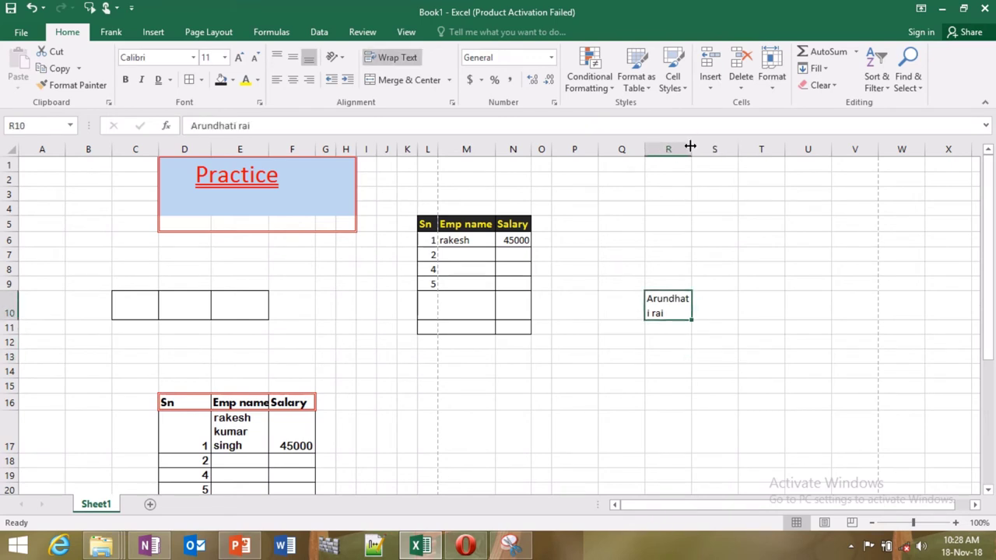
left_click_drag(691, 146, 713, 147)
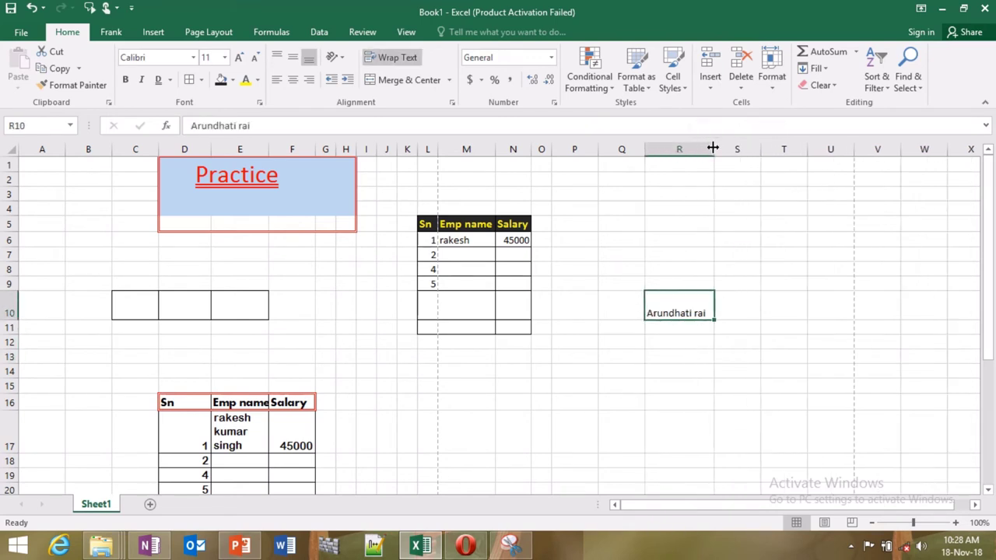
mouse_move(713, 147)
left_mouse_down()
mouse_move(730, 147)
mouse_move(698, 147)
left_mouse_up()
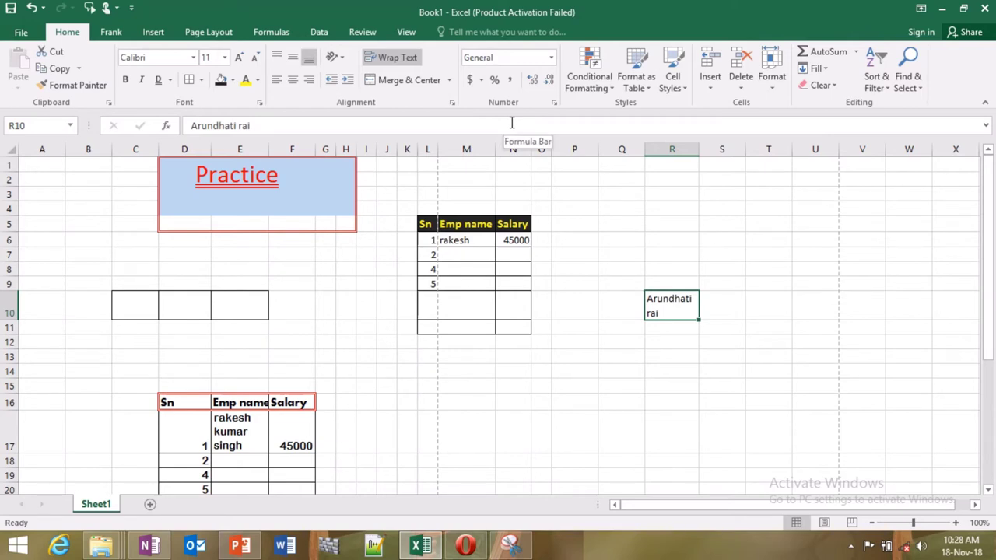
Step: Merge the C36:Q56 block on Sheet1 into one cell, then insert a blank Sheet2
left_click(420, 387)
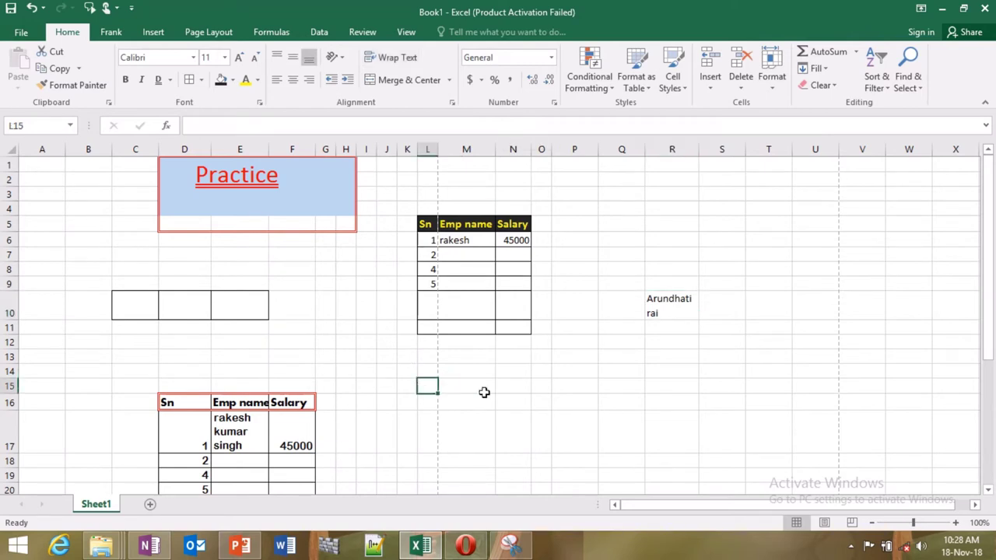
left_click(514, 398)
key("Down")
key("Down")
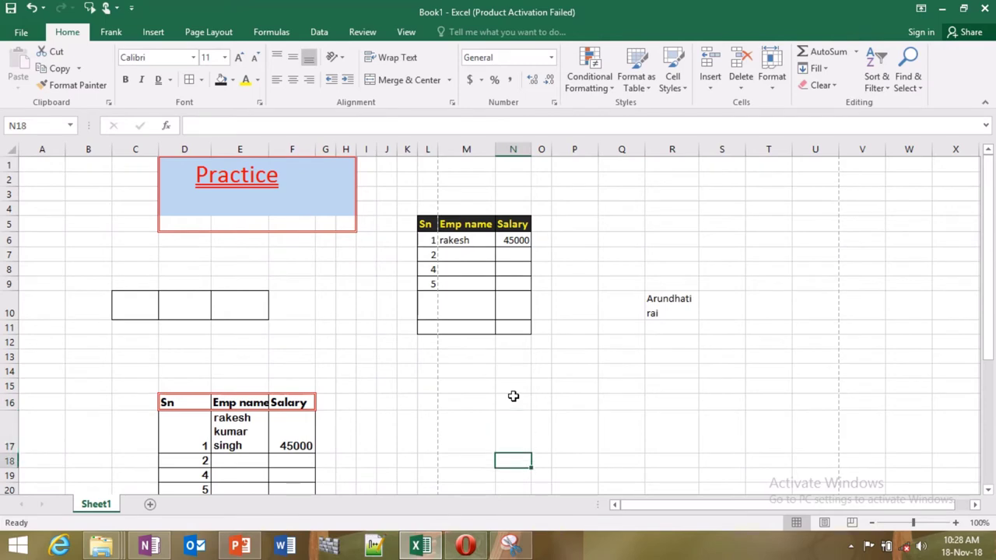
key("Down")
key("Down")
key("Down")
key("Down")
key("Down")
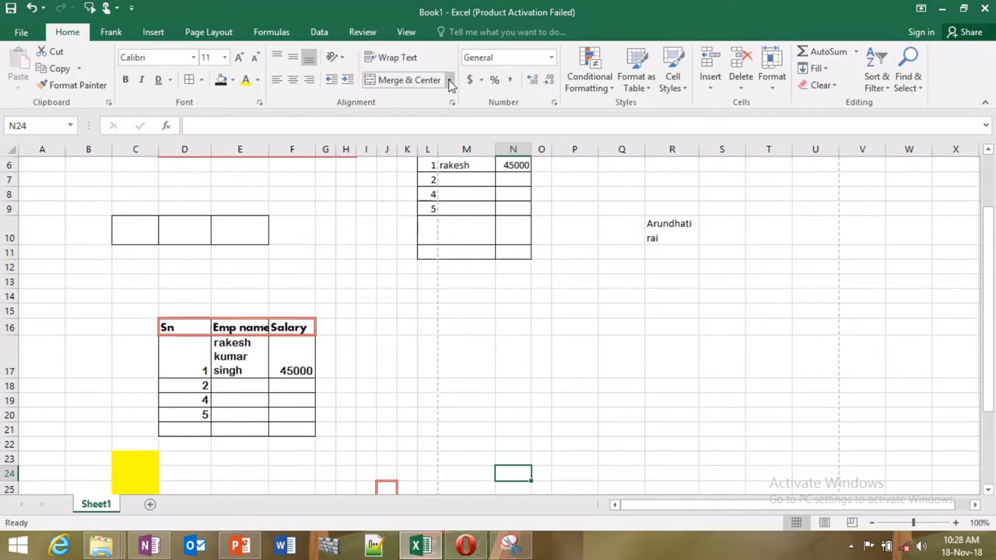
left_click(527, 330)
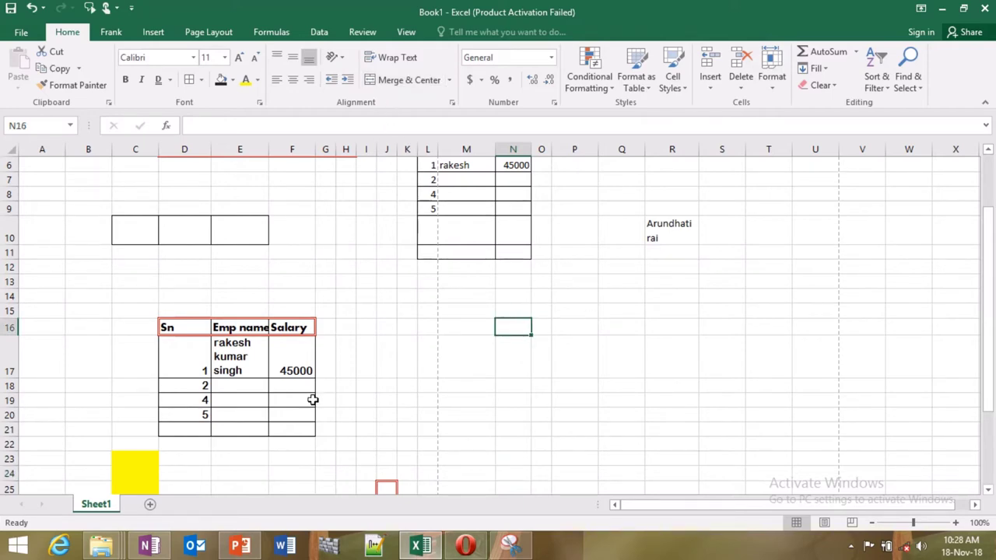
key("Down")
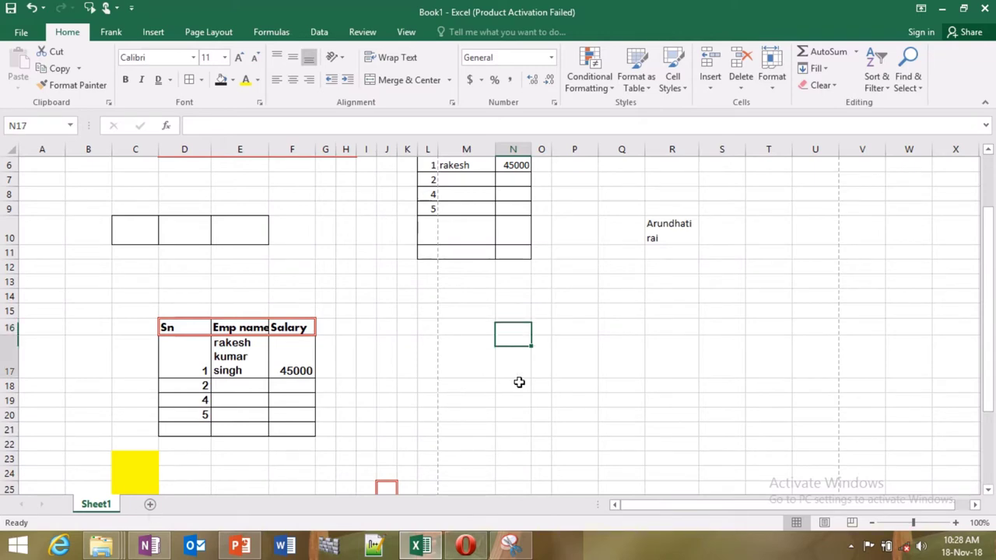
key("Down")
key("Down")
key("Down")
key("Down")
key("Down")
key("Down")
key("Down")
key("Down")
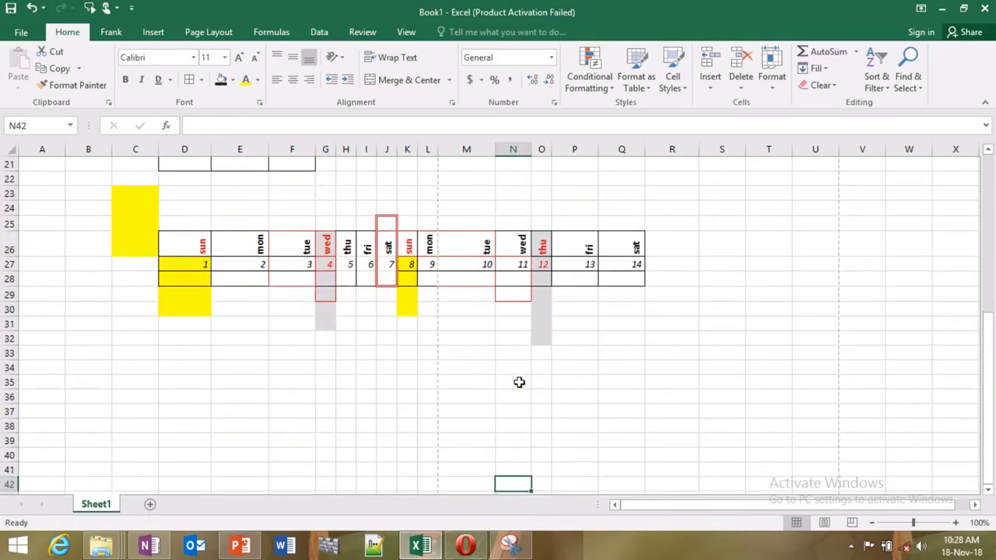
key("Down")
key("Down")
key("Down")
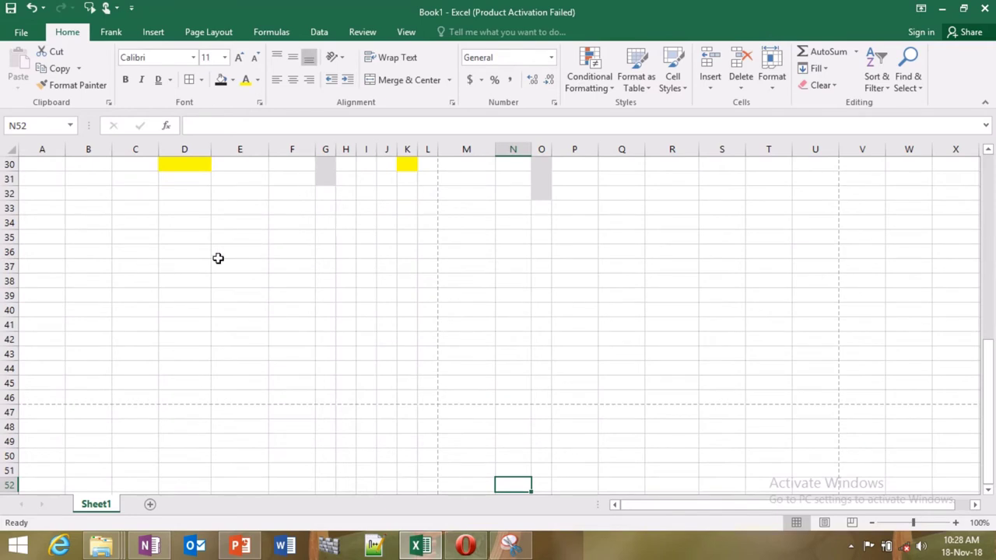
scroll(218, 258, "down", 2)
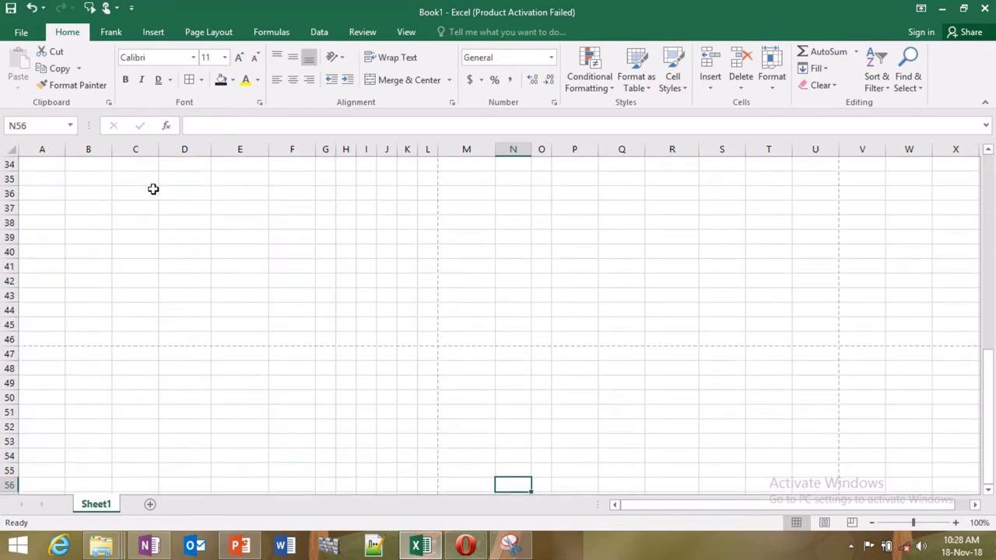
mouse_move(153, 191)
left_mouse_down()
mouse_move(369, 263)
mouse_move(475, 351)
mouse_move(537, 450)
mouse_move(654, 440)
mouse_move(662, 456)
mouse_move(636, 479)
left_mouse_up()
left_click(416, 81)
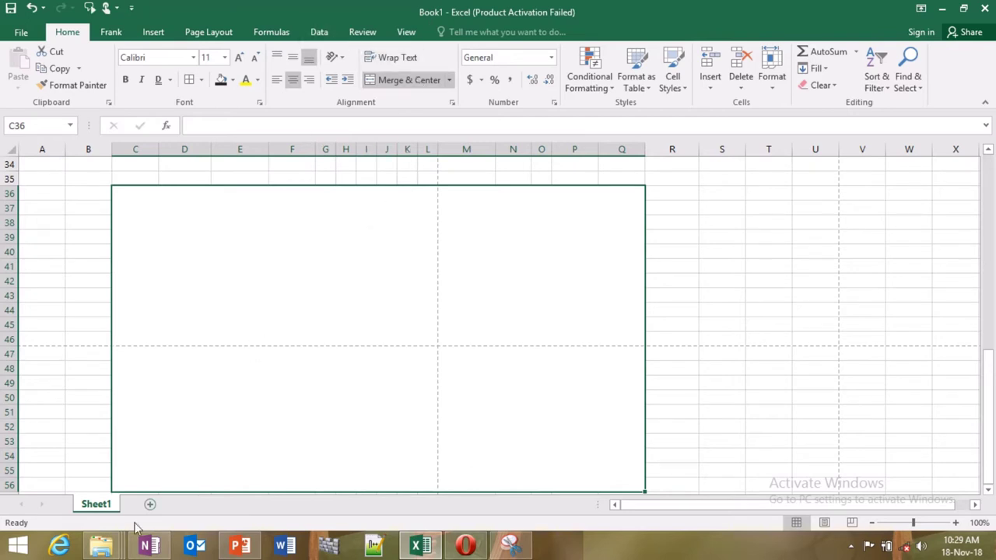
left_click(150, 505)
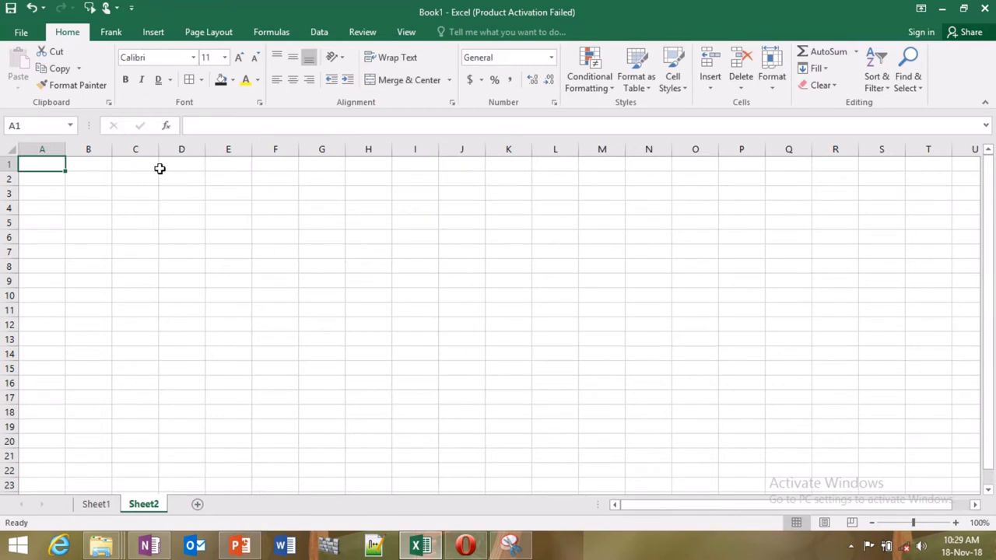
Step: Merge C2:N21 on Sheet2 and enter the title 'The super house' in it
mouse_move(149, 181)
left_mouse_down()
mouse_move(608, 456)
mouse_move(651, 453)
left_mouse_up()
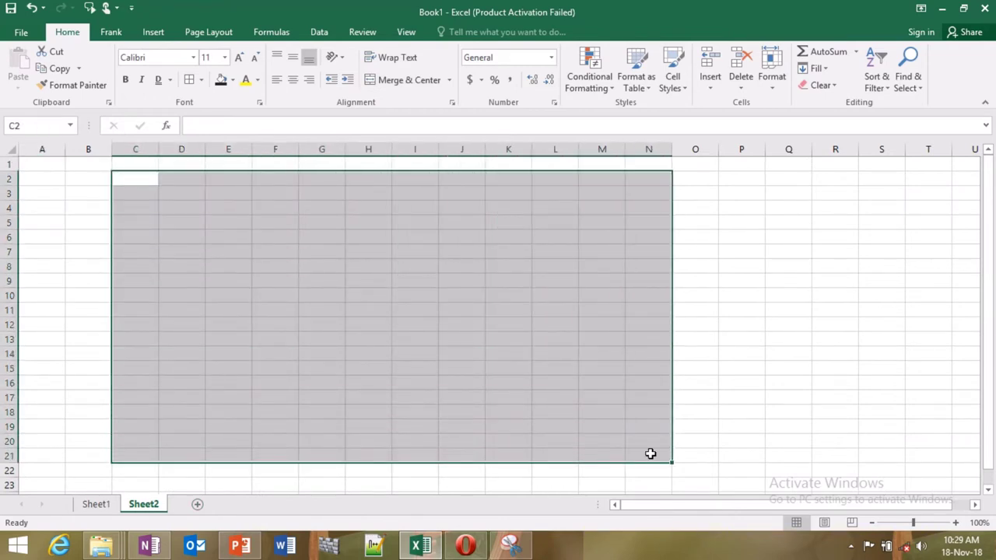
key("XF86MonBrightnessDown")
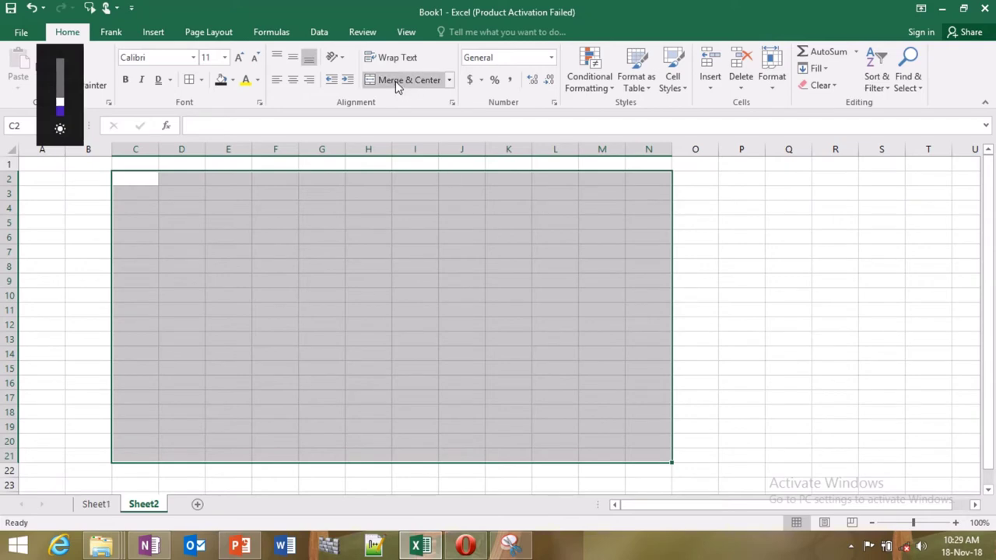
left_click(427, 77)
type("Th")
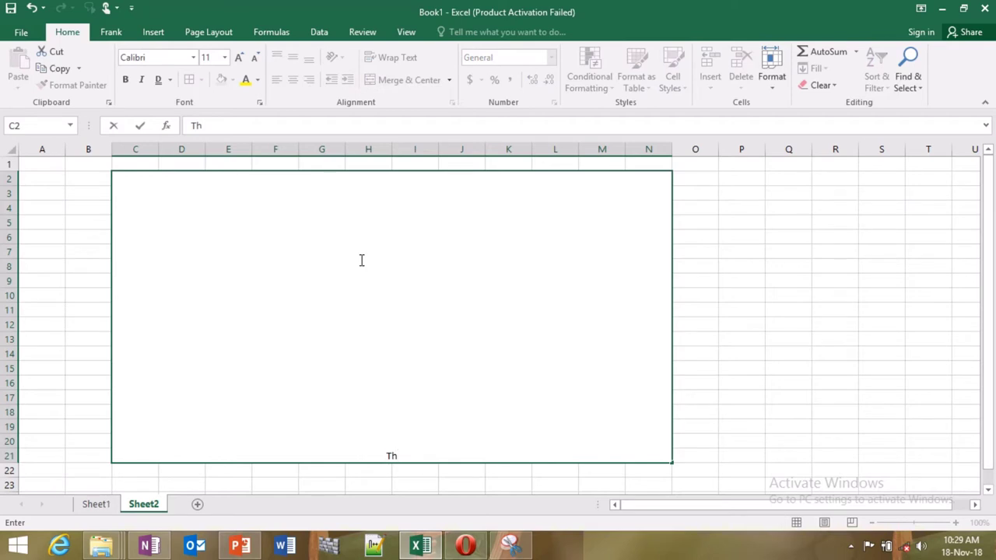
type("e super")
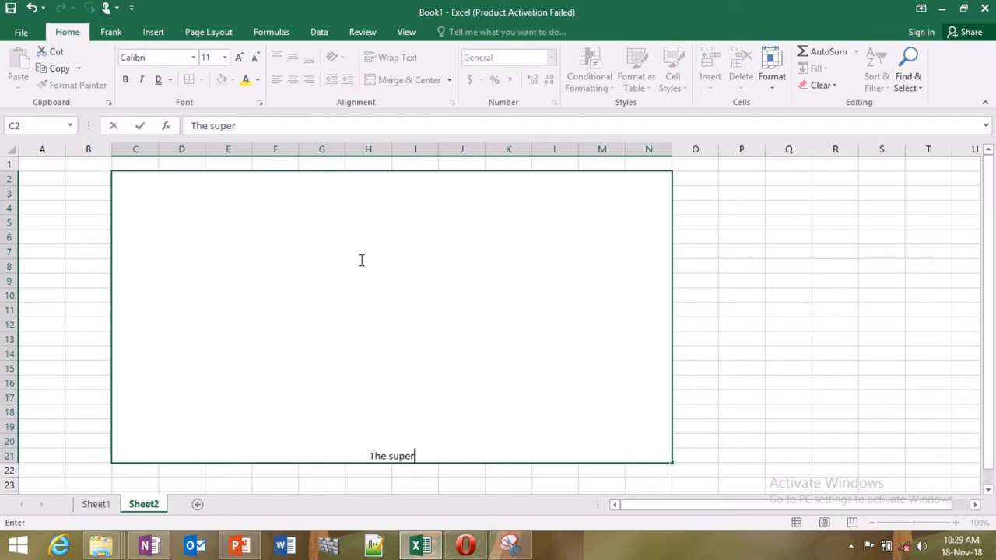
type(" house")
key("BackSpace")
key("BackSpace")
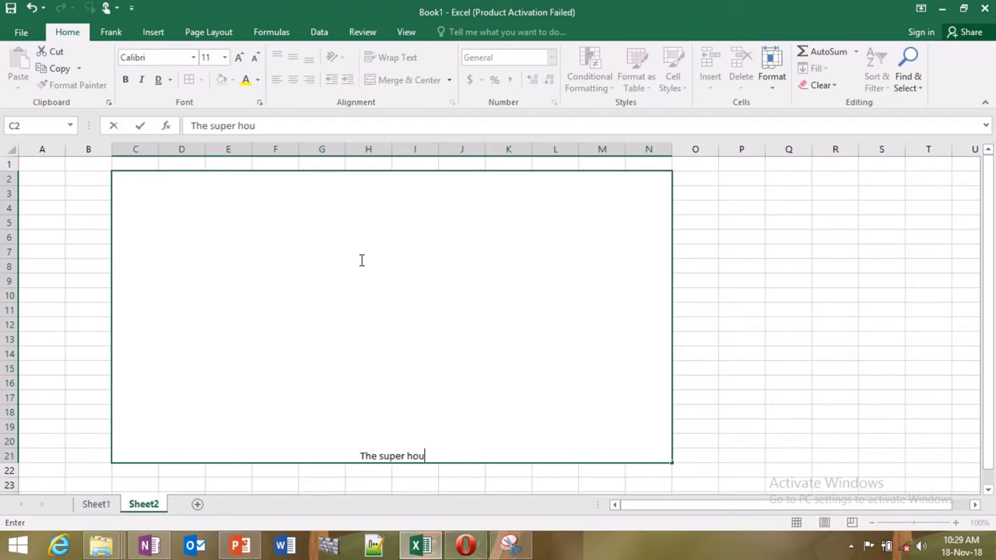
type("se")
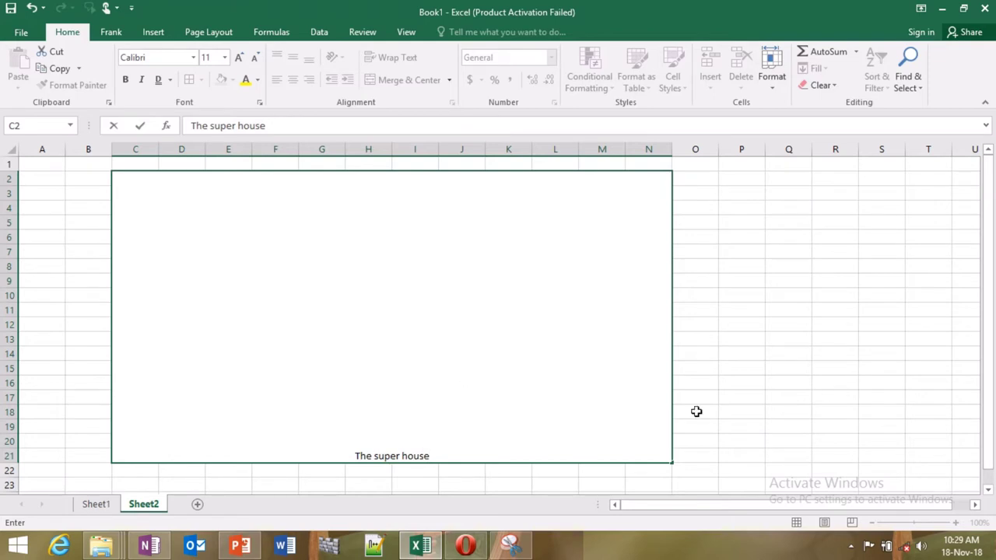
left_click(696, 412)
Step: Try top and middle vertical alignment on the title, leaving it middle-aligned
left_click(527, 398)
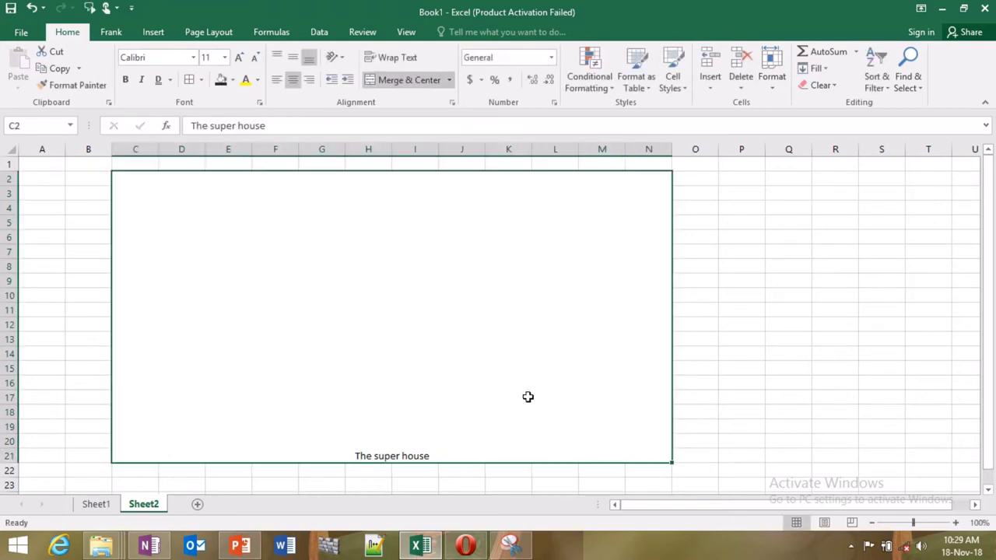
left_click(294, 61)
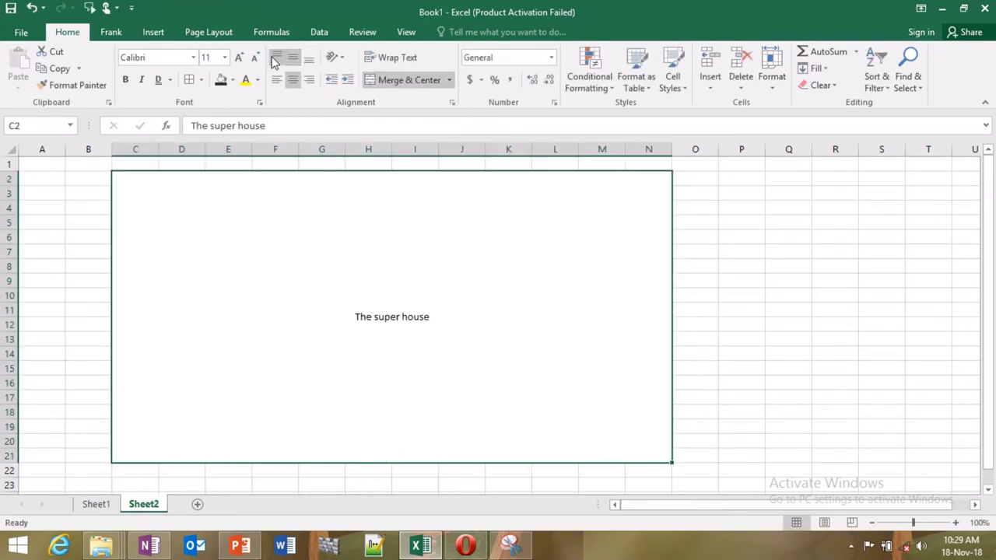
left_click(274, 61)
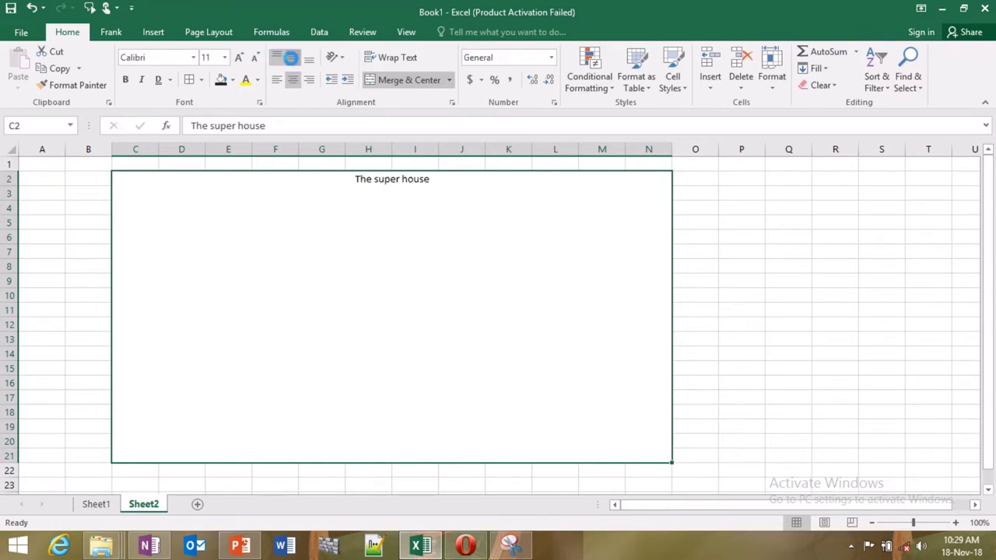
left_click(293, 59)
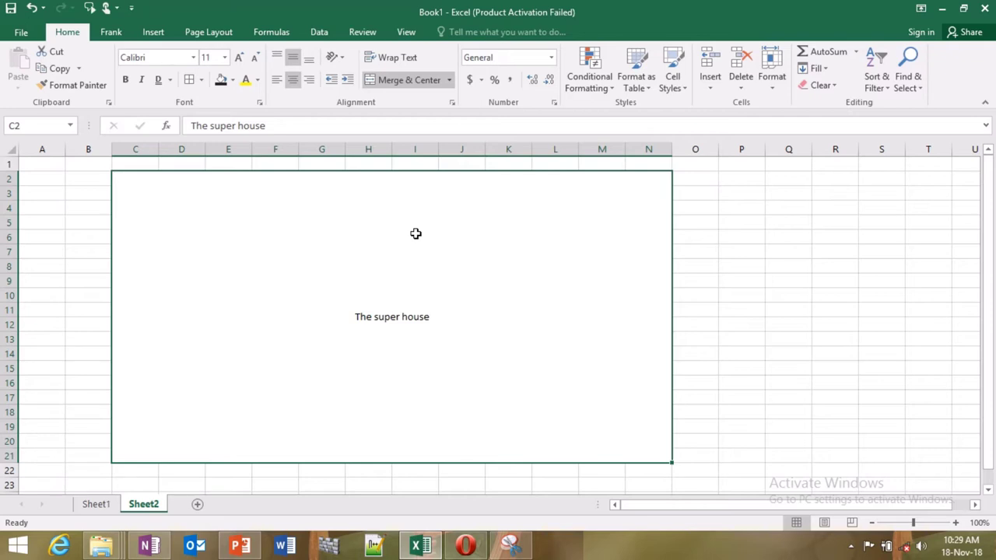
key("XF86MonBrightnessDown")
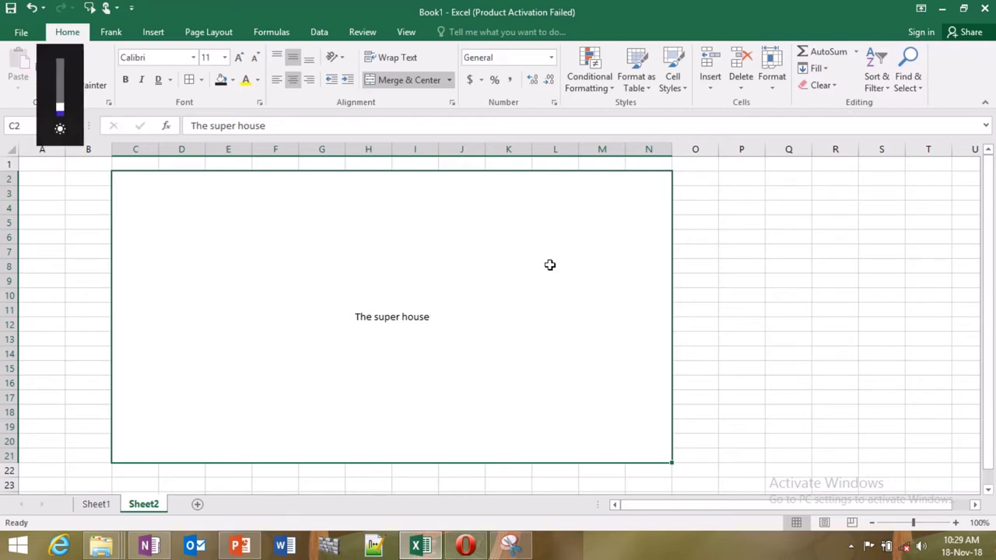
Step: Apply Merge Across to the block so each row 2 to 21 spans C:N
left_click(705, 291)
left_click(424, 288)
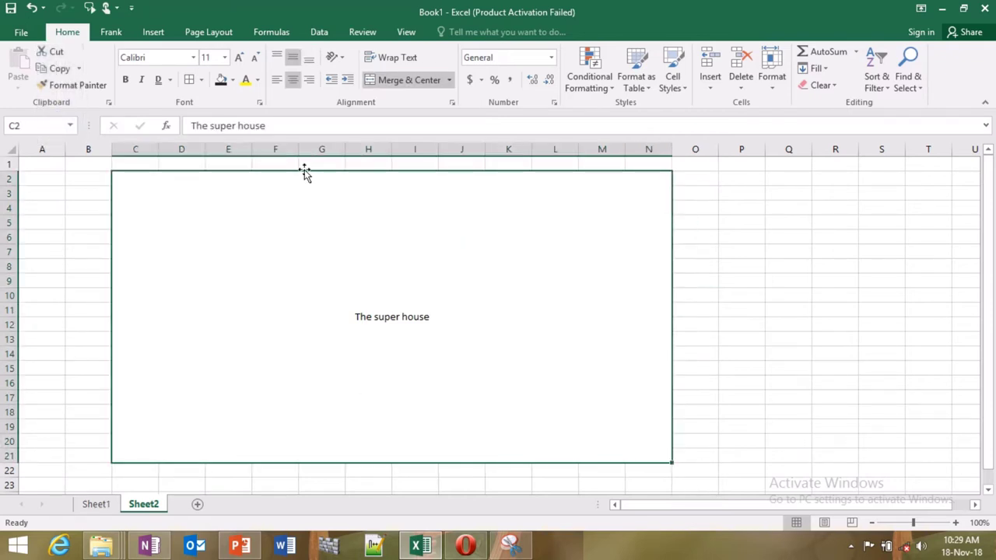
left_click(450, 80)
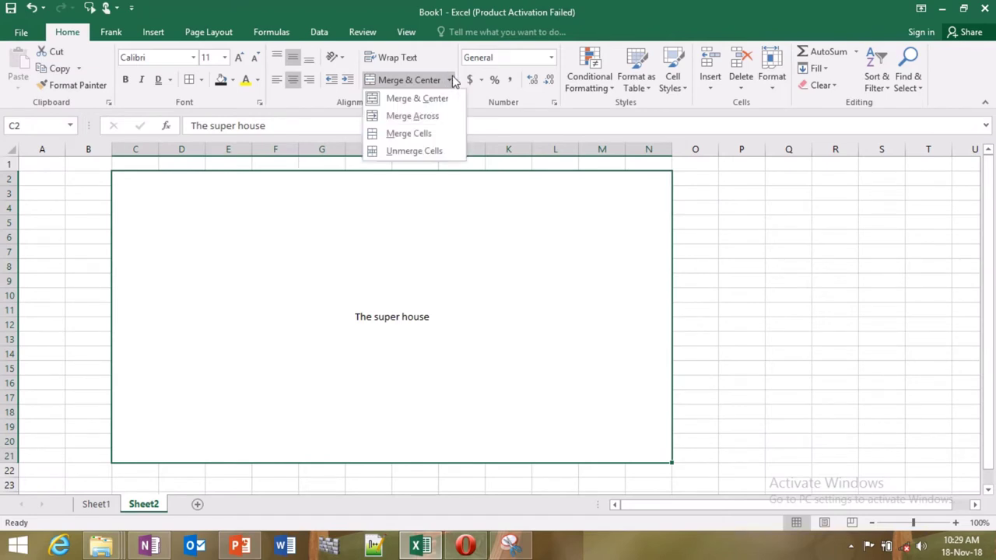
left_click(418, 117)
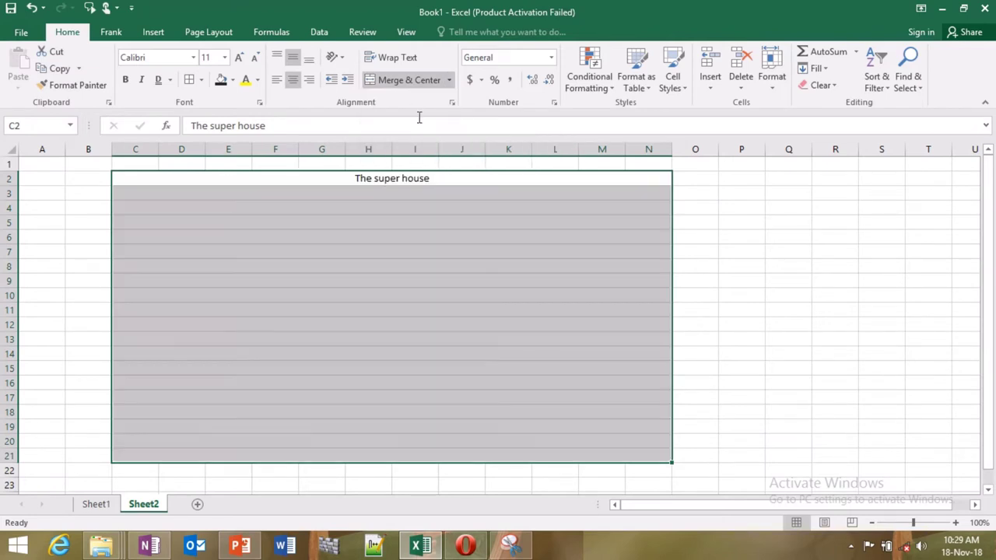
left_click(331, 233)
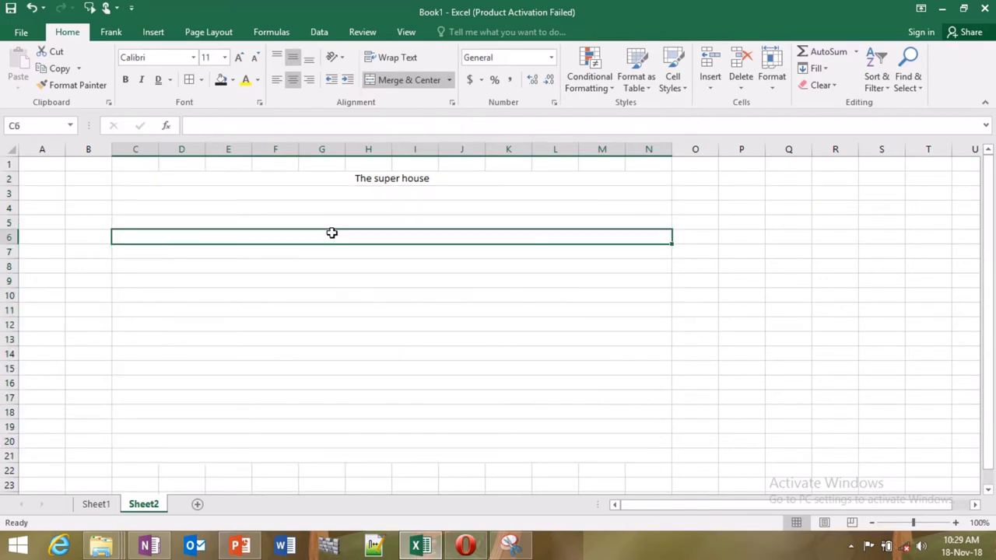
Step: Enter the heading 'Declaration' in merged row 4
left_click(269, 190)
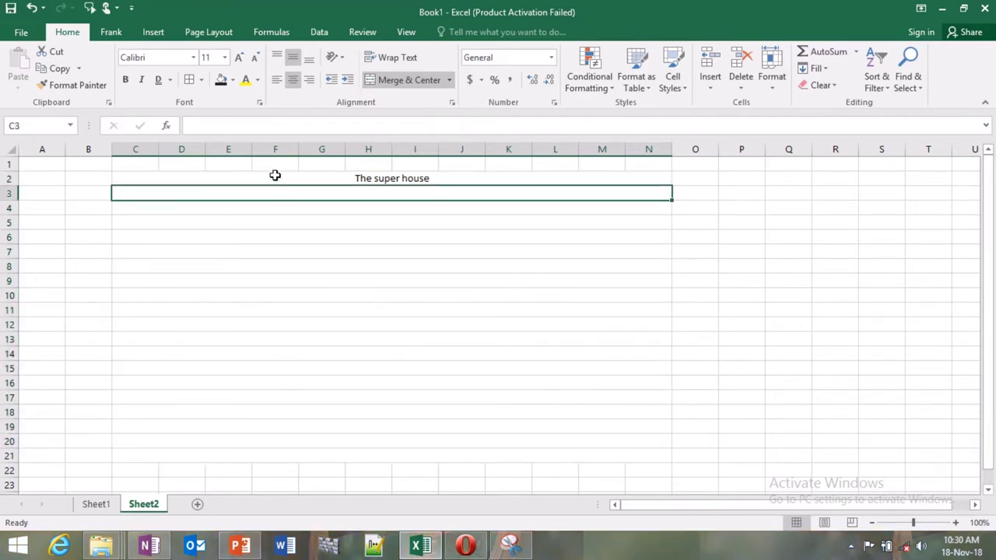
left_click(272, 214)
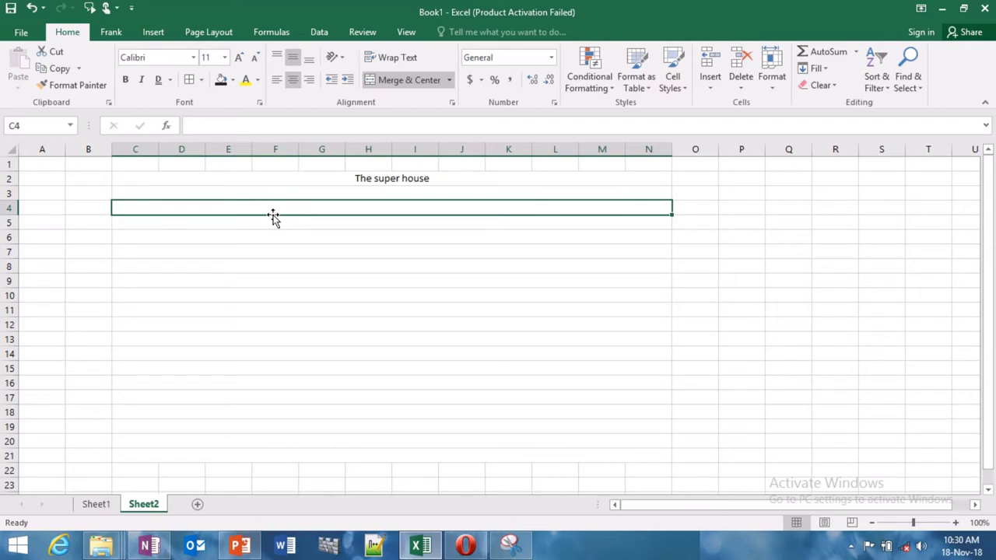
type("the")
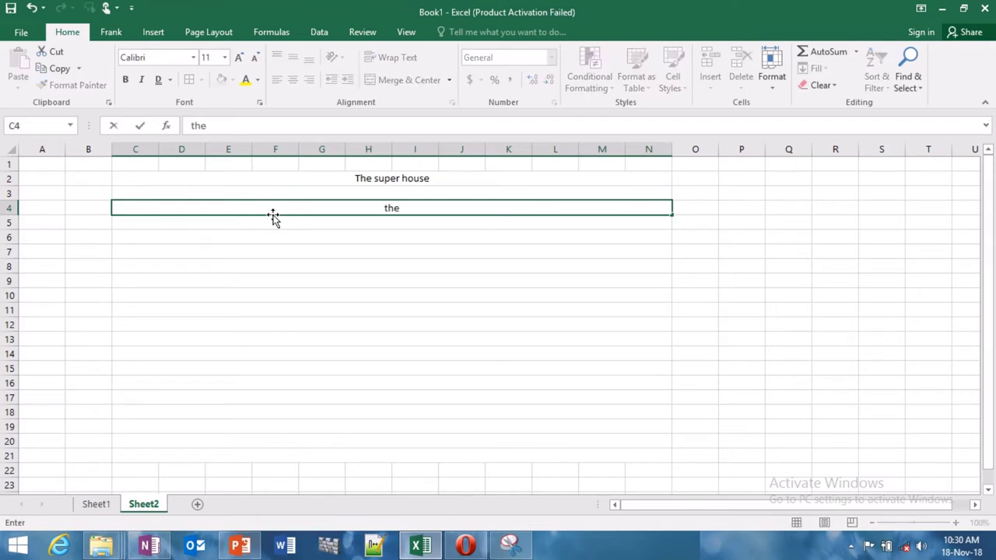
key("BackSpace")
key("BackSpace")
key("BackSpace")
type("the")
key("BackSpace")
key("BackSpace")
key("BackSpace")
type("D")
type("ecla")
type("ration")
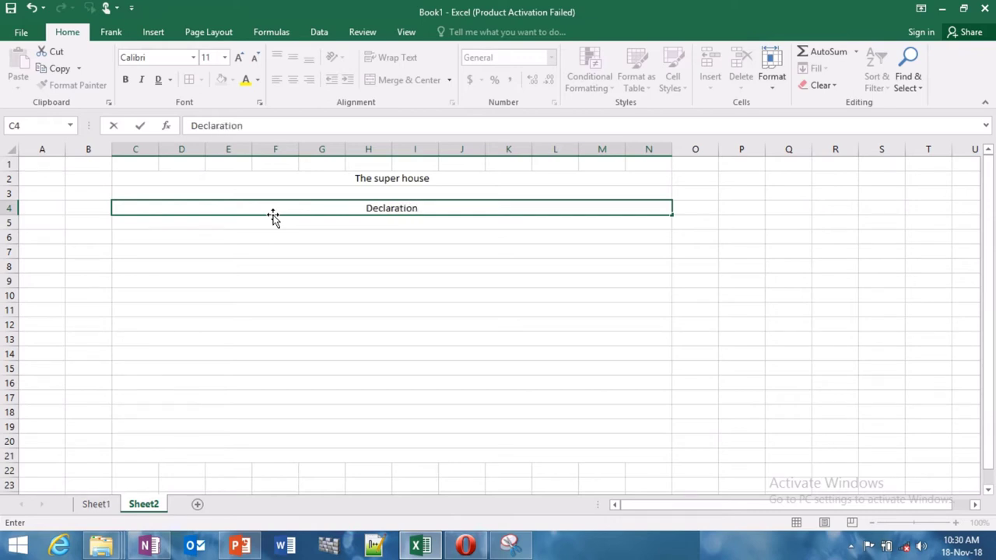
key("Return")
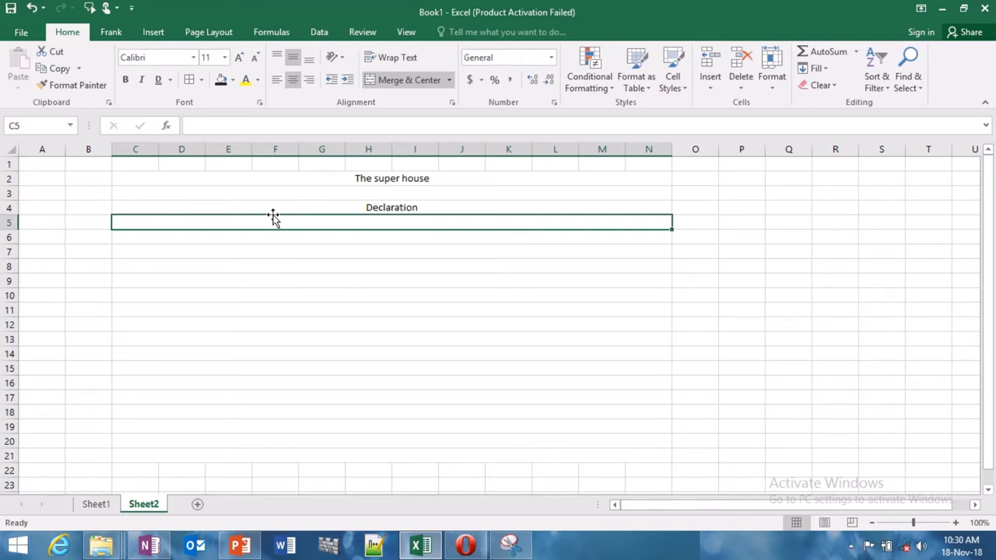
Step: Enter 'I hearby declare above' in merged row 5
type("I he")
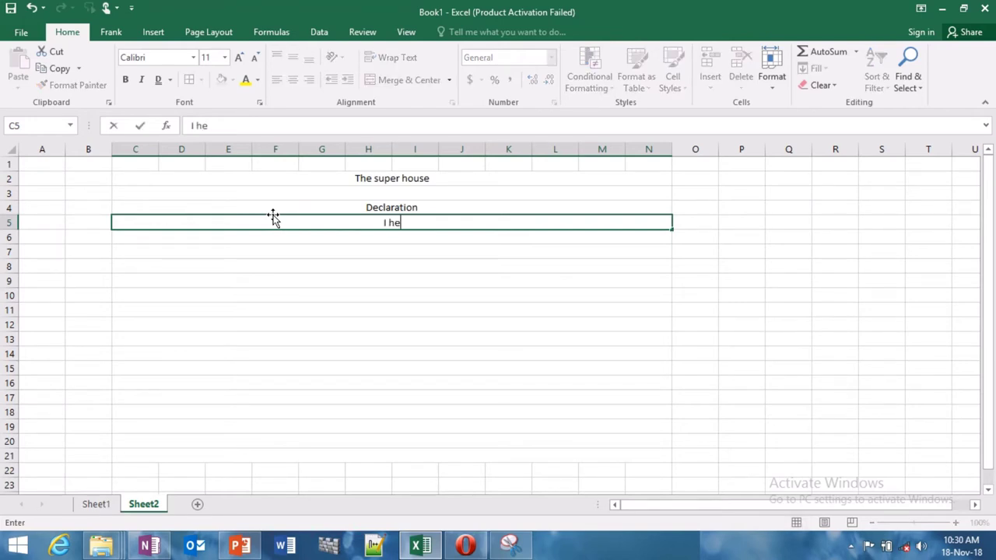
type("are")
key("BackSpace")
type("by")
type(" decl")
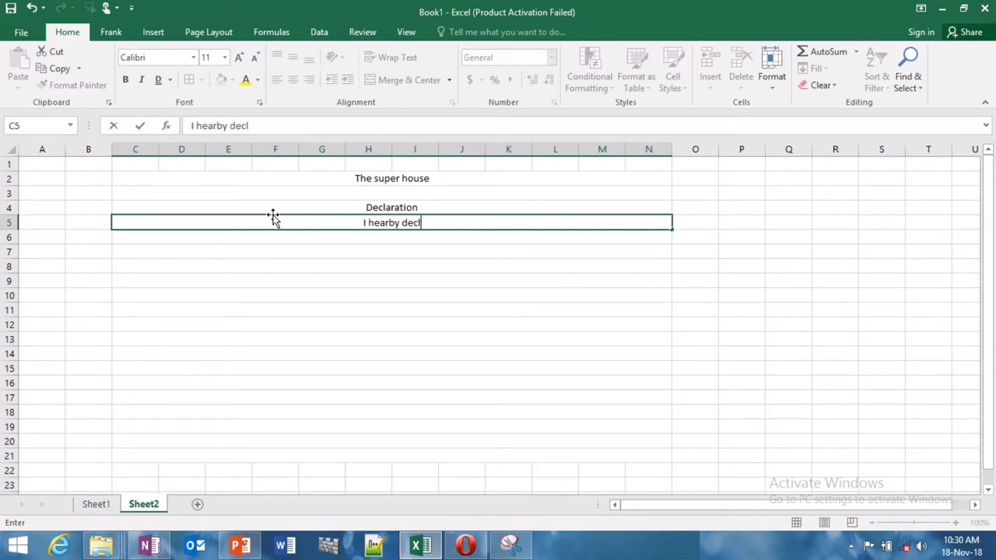
type("are abo")
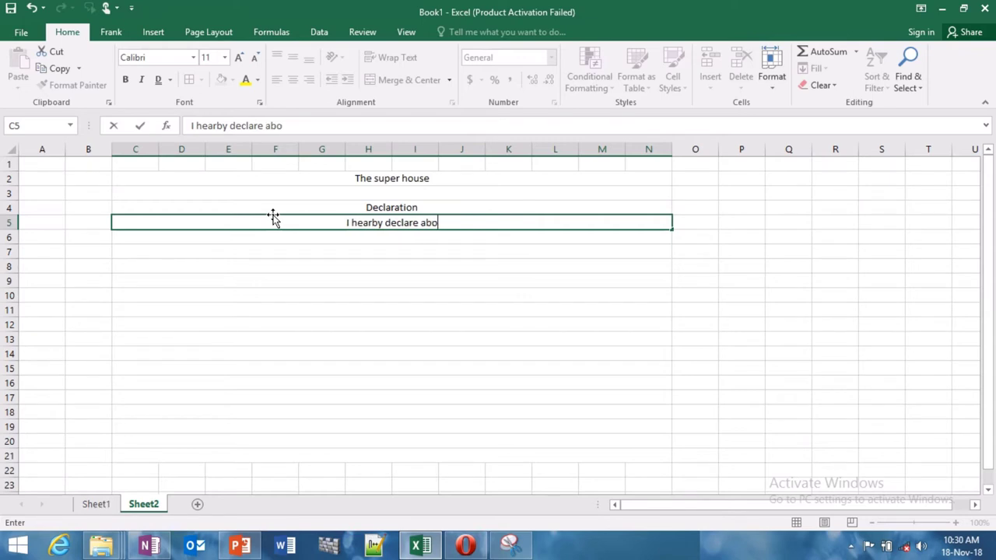
type("ve")
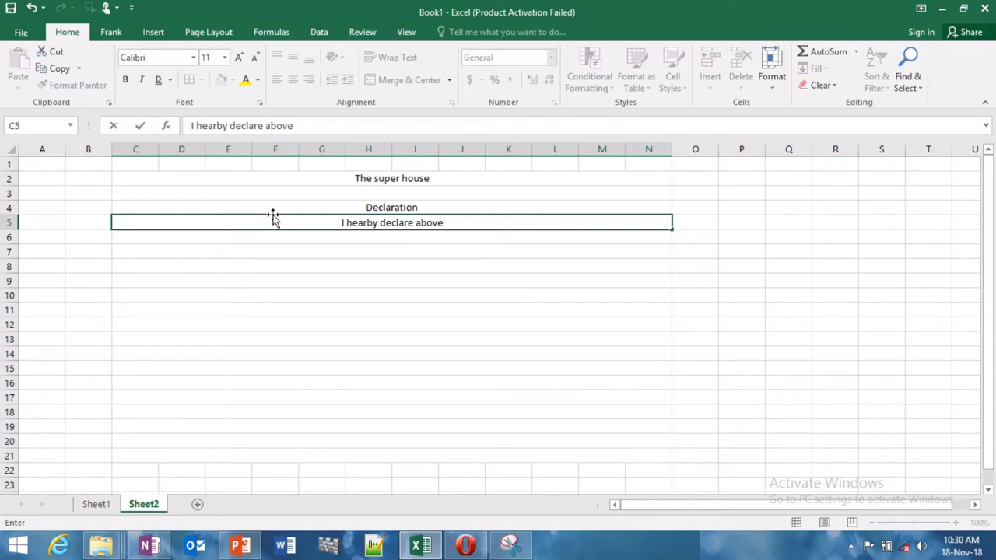
key("Return")
key("Return")
key("Return")
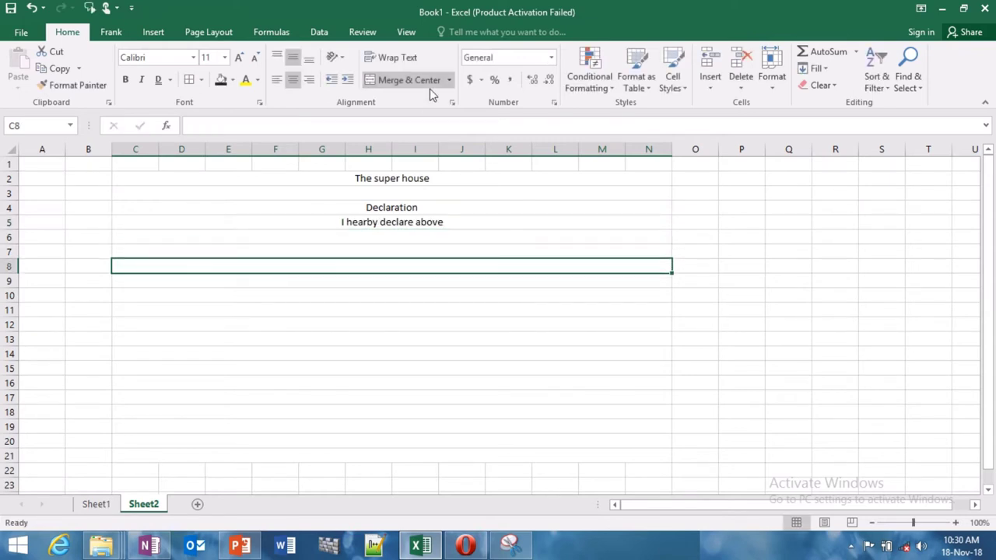
Step: Try Merge Cells and Merge & Center on P4:Q8, leaving it unmerged
left_click(450, 81)
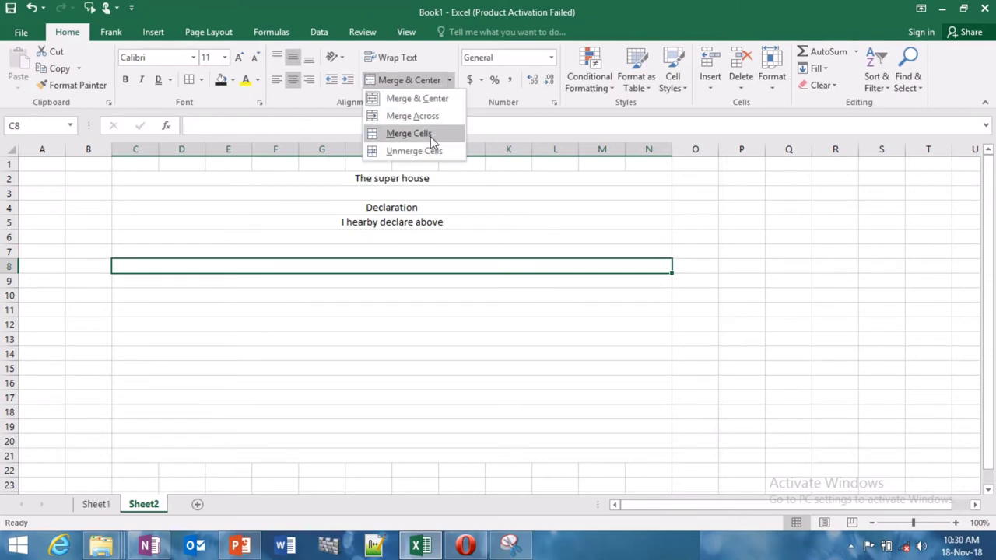
left_click(733, 204)
left_click_drag(732, 205, 801, 263)
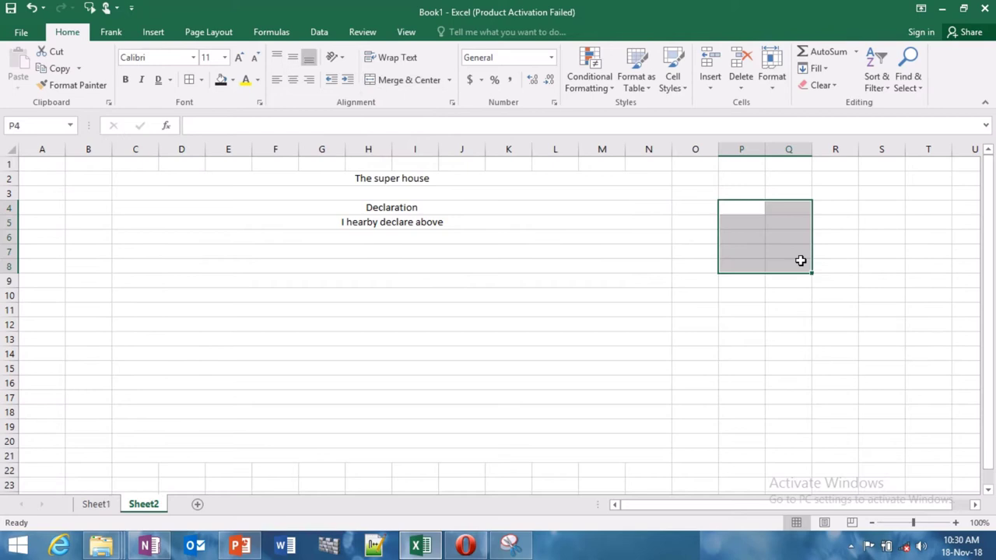
left_click(450, 81)
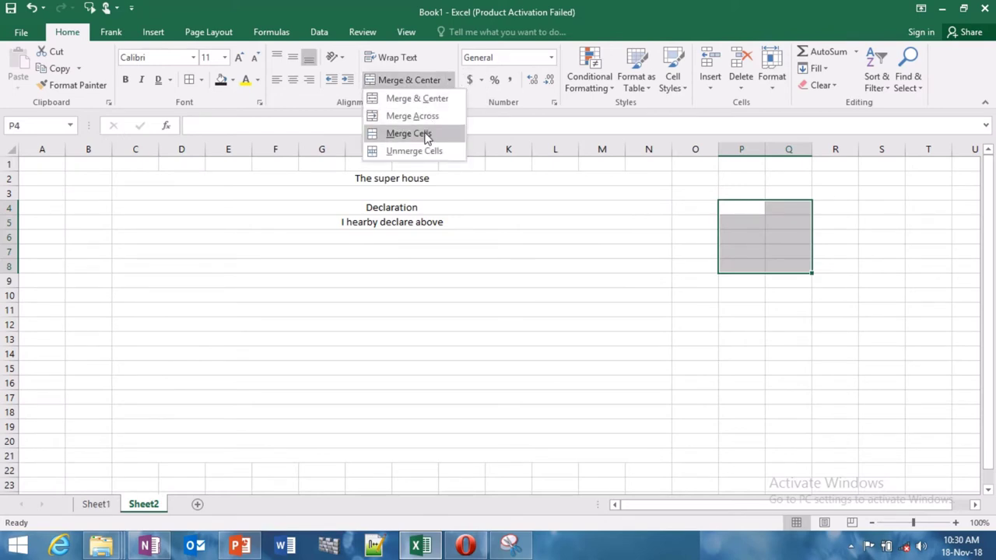
left_click(427, 134)
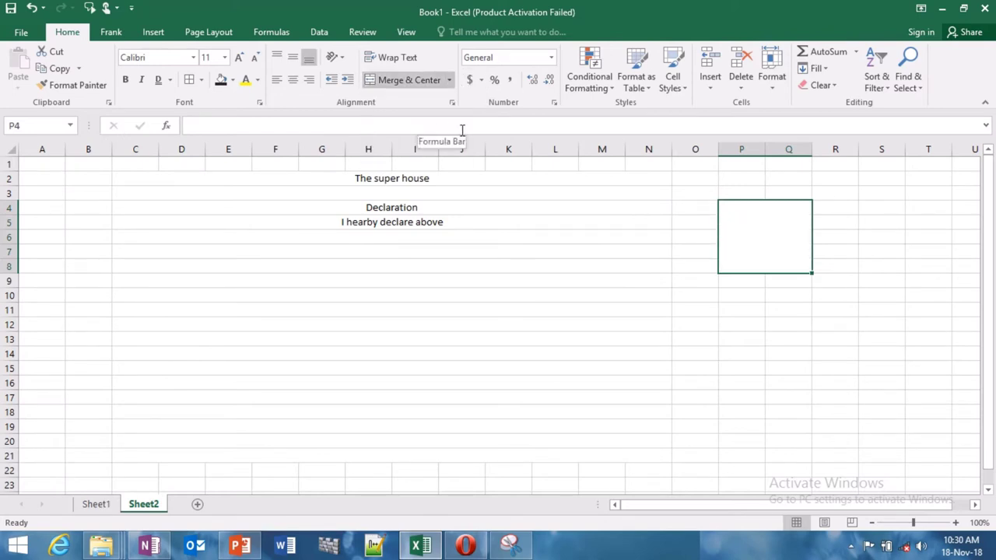
left_click(449, 80)
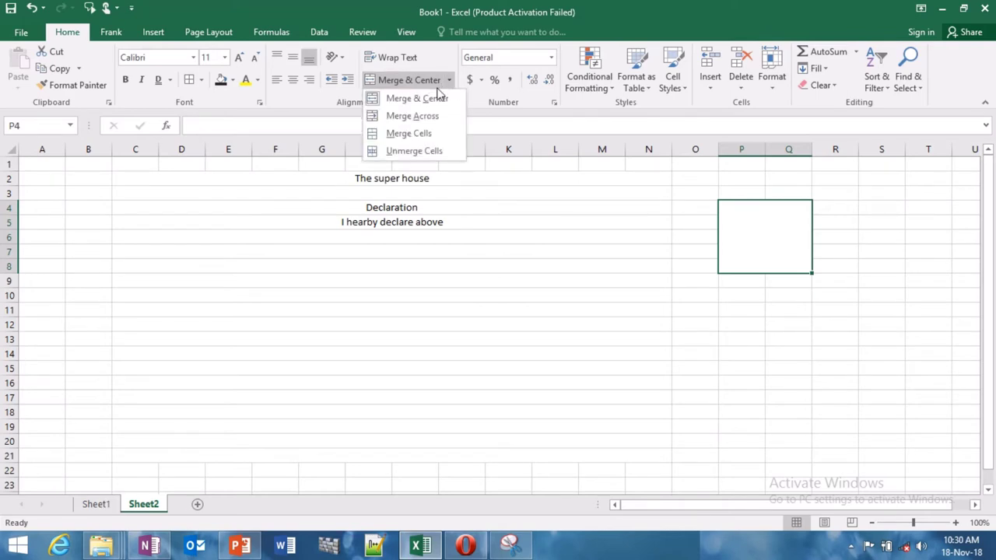
left_click(436, 104)
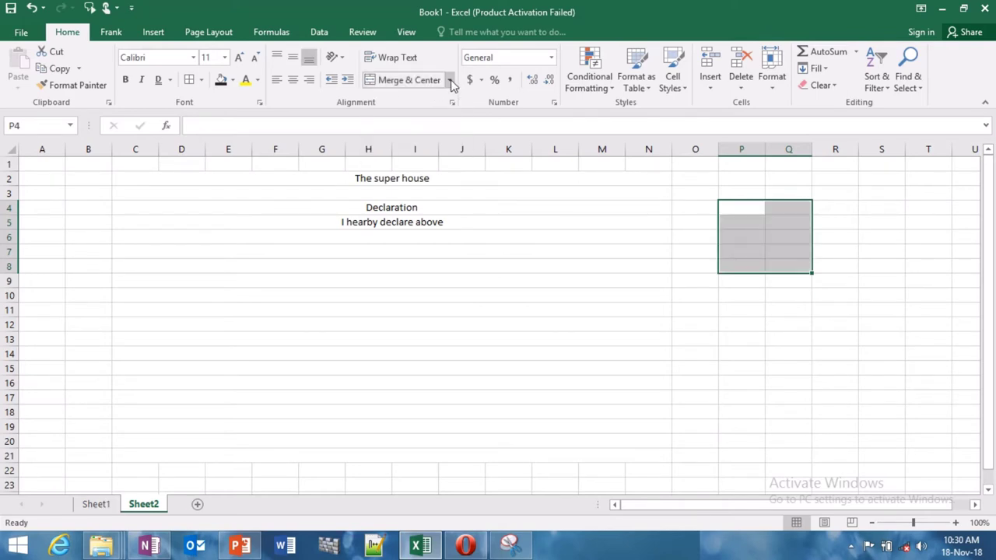
left_click(449, 81)
left_click(432, 98)
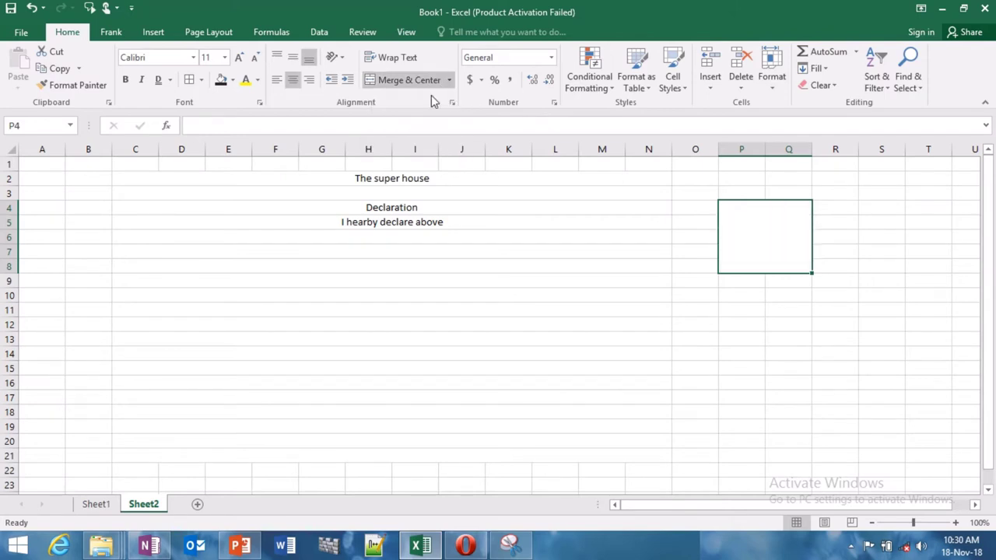
left_click(451, 81)
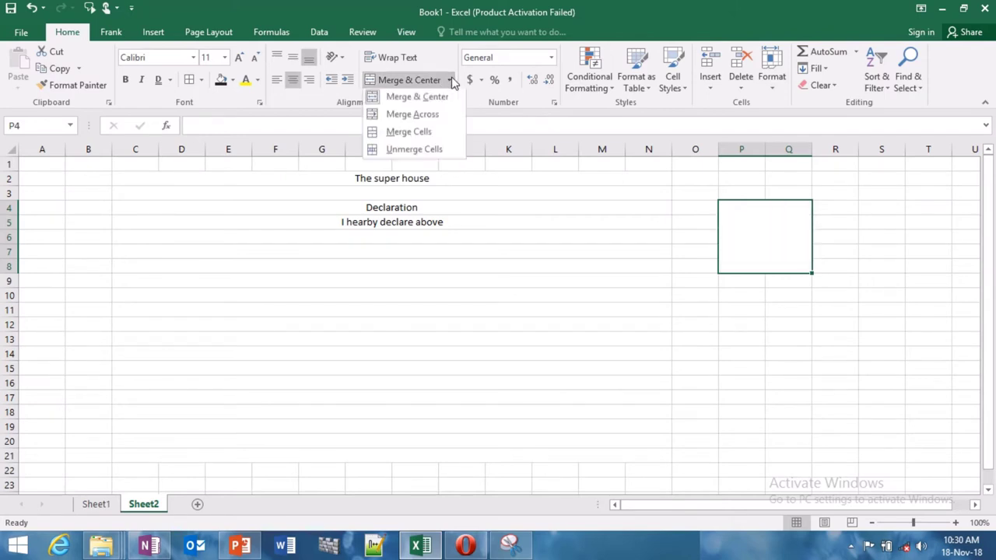
left_click(427, 153)
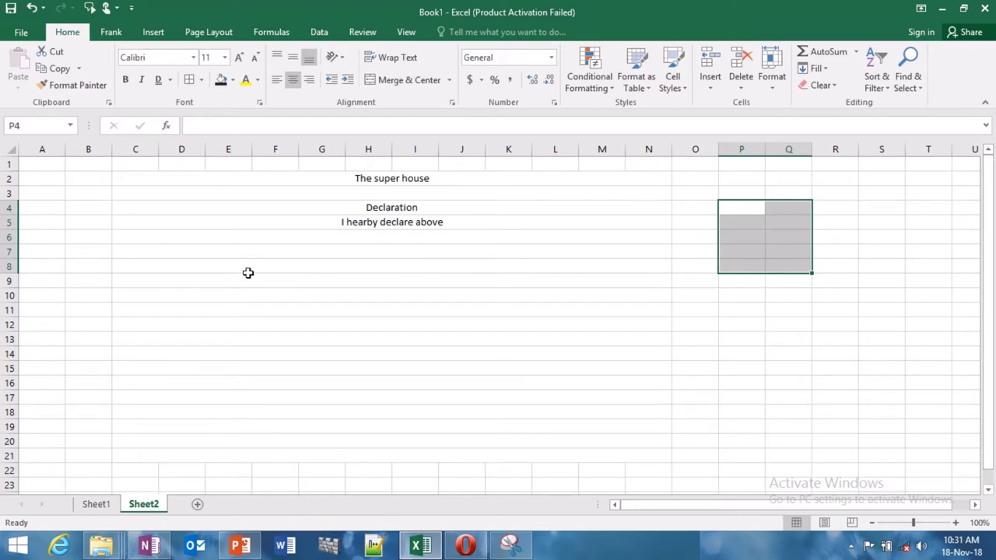
Step: Select rows 8 to 10 across C:N and review the merge options without changing them
mouse_move(247, 272)
left_mouse_down()
mouse_move(373, 341)
mouse_move(382, 303)
left_mouse_up()
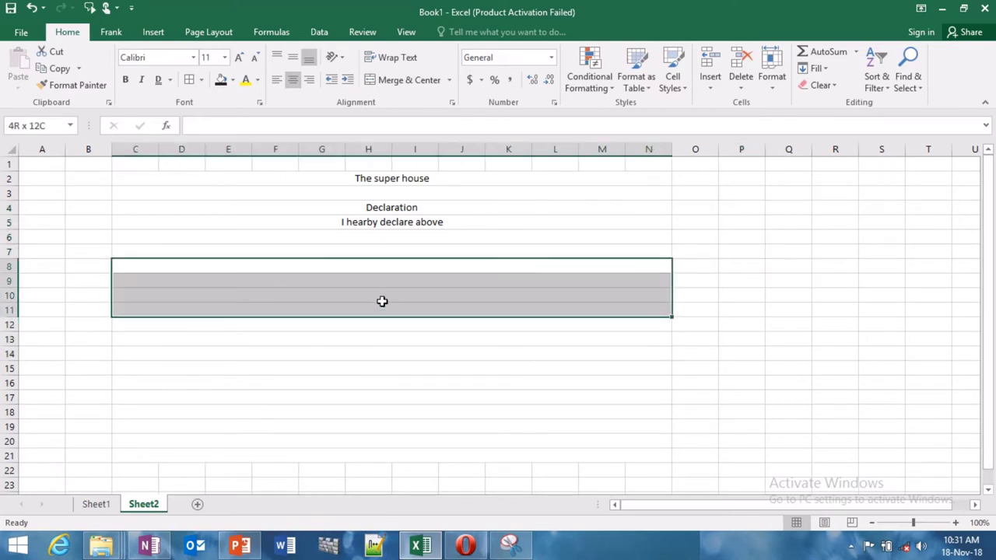
left_click(449, 80)
left_click(417, 147)
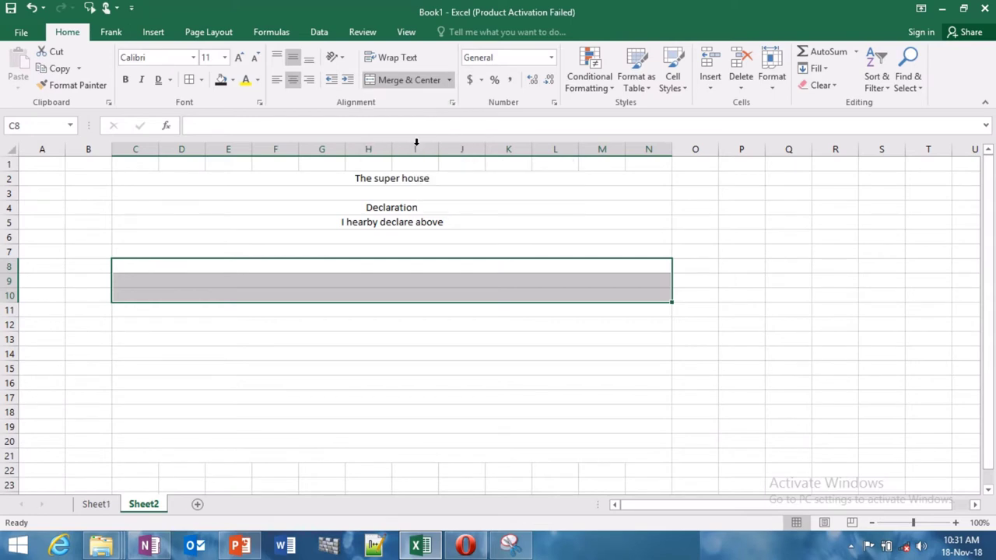
left_click(337, 290)
left_click(284, 293)
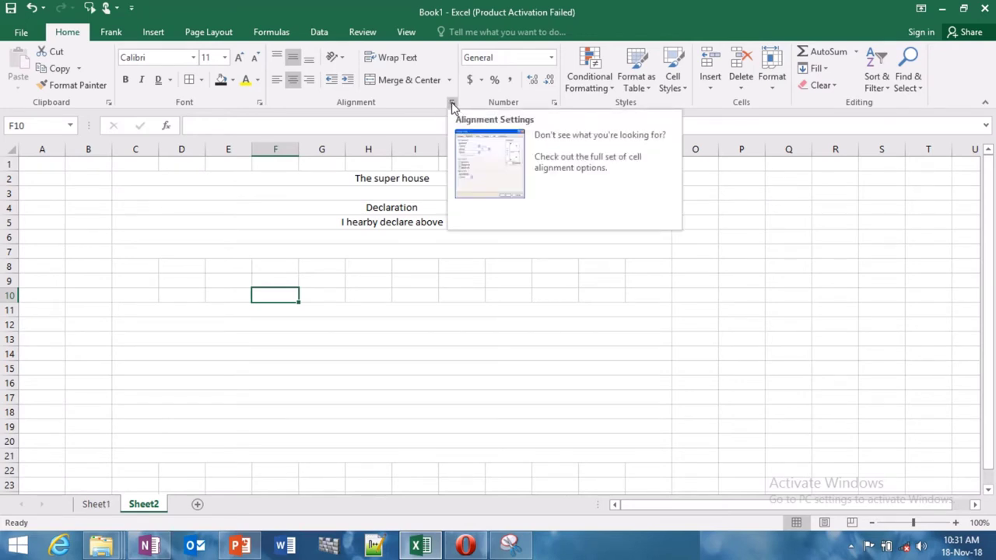
Step: Enter the centred note 'Ctrl 1' in merged row 6
left_click(299, 234)
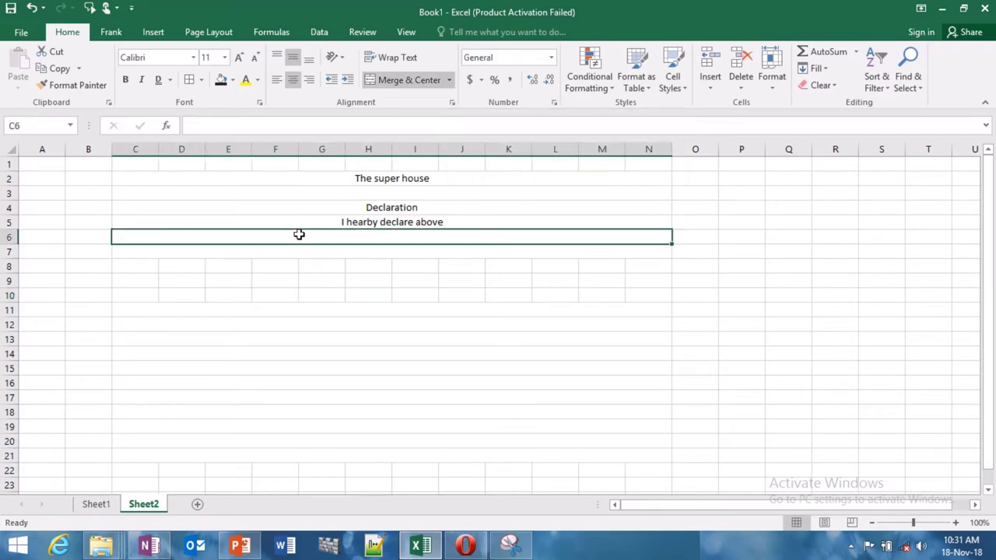
type("C")
type("trl")
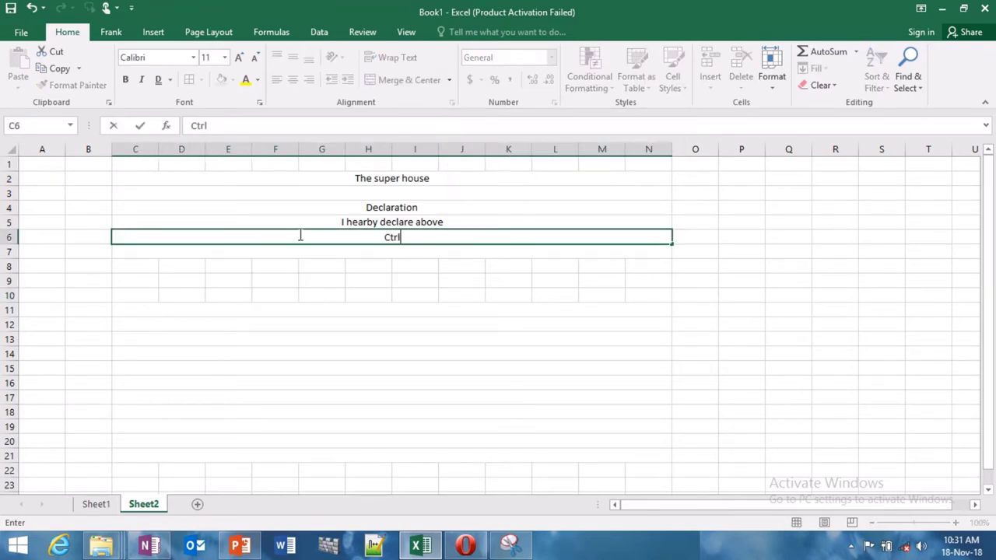
type(" 1")
left_click(311, 251)
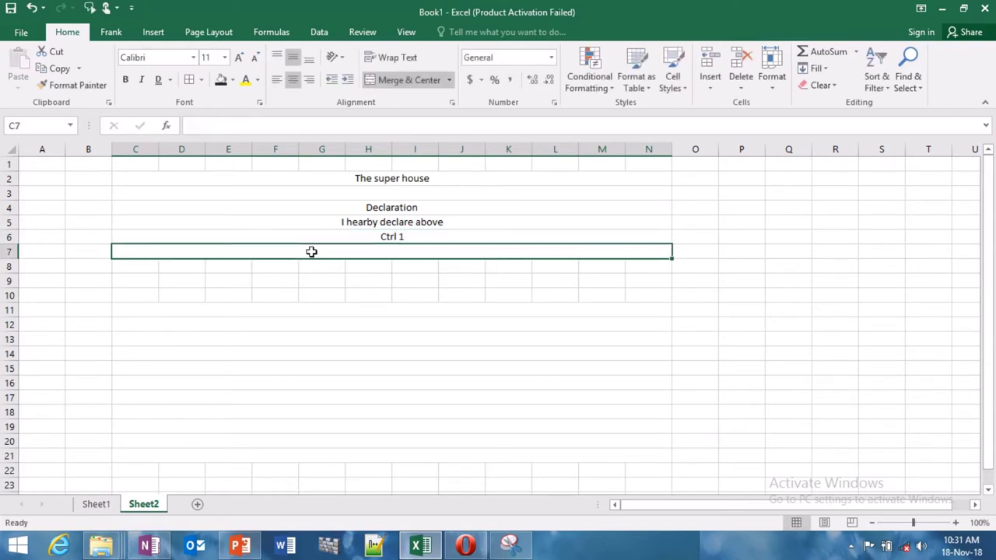
Step: Open Format Cells with Ctrl+1 and via the Alignment launcher, closing it each time
key("ctrl+1")
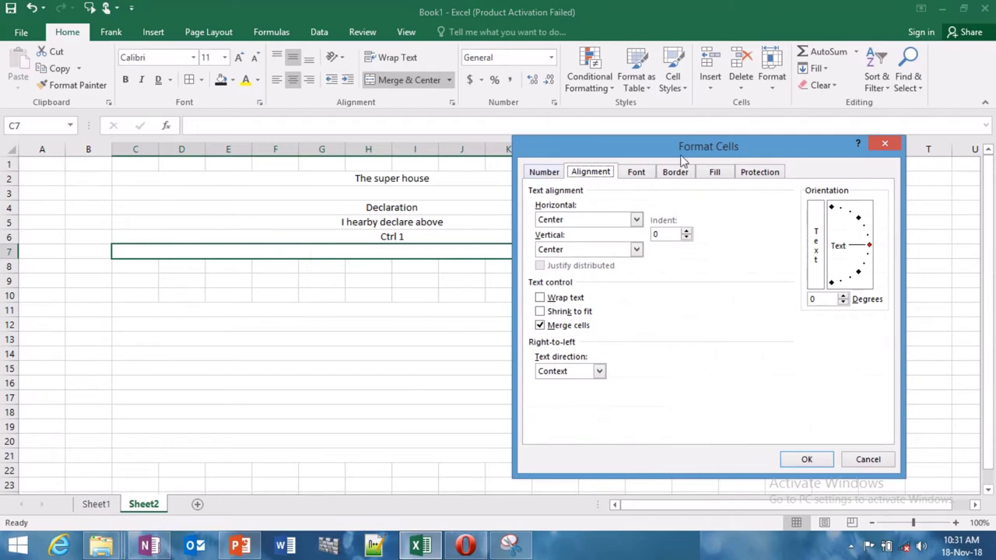
left_click(885, 143)
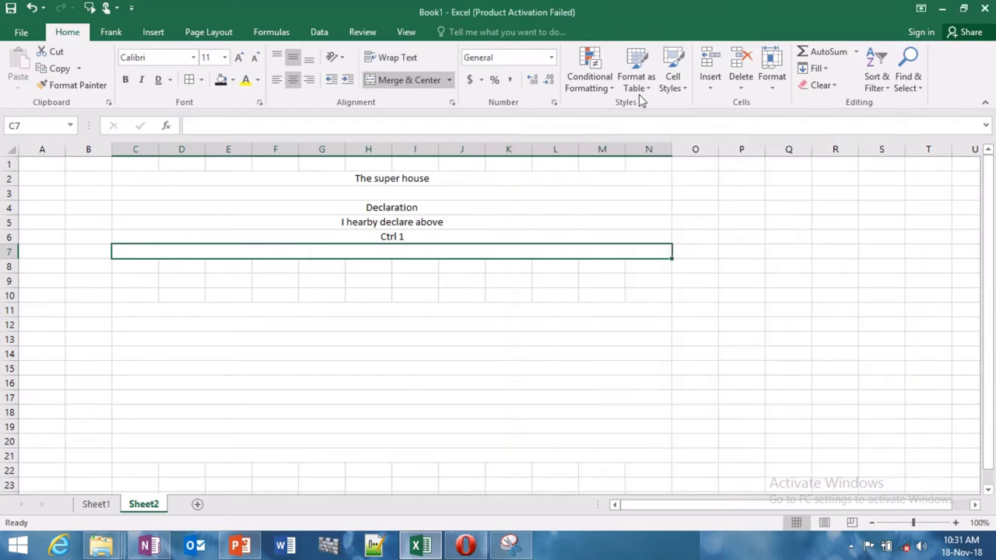
left_click(451, 102)
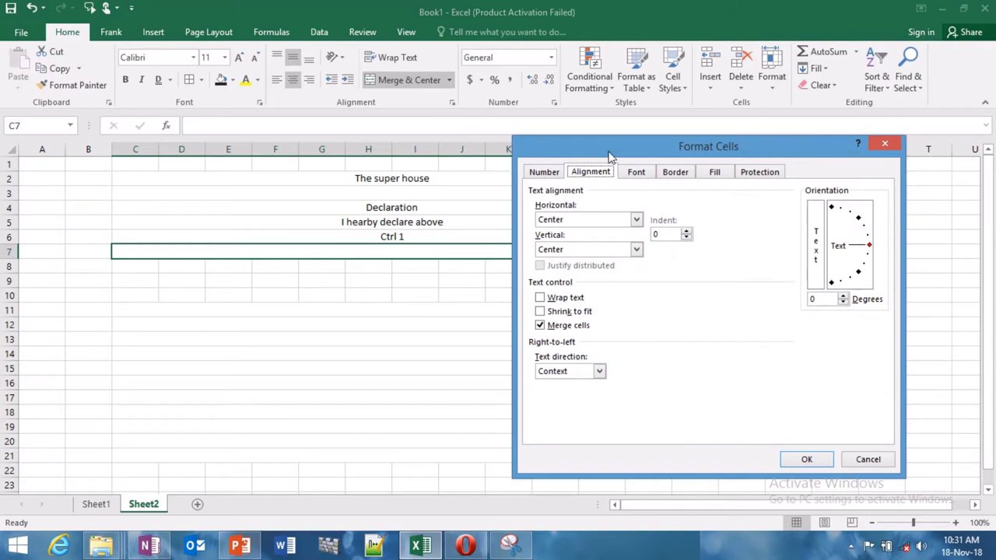
left_click_drag(611, 156, 612, 164)
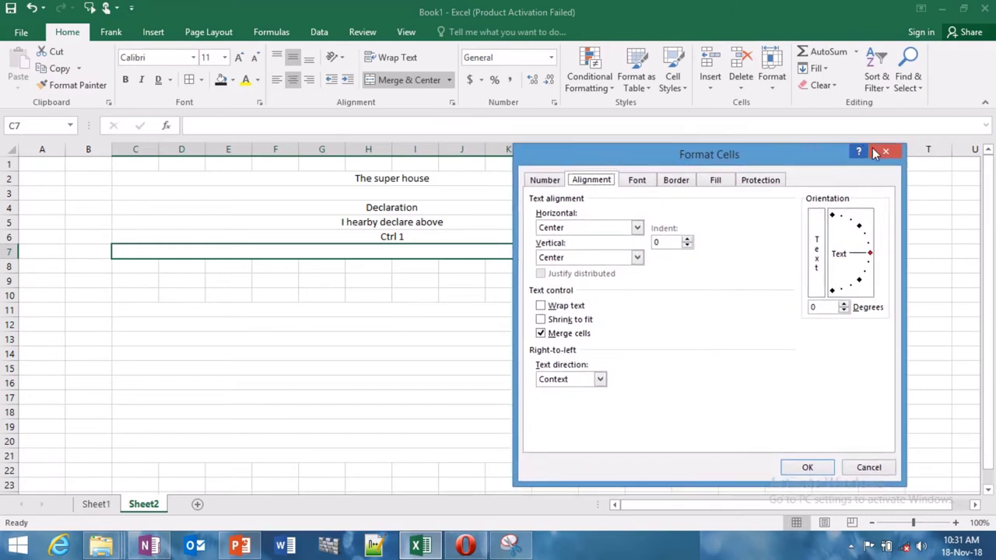
left_click(886, 152)
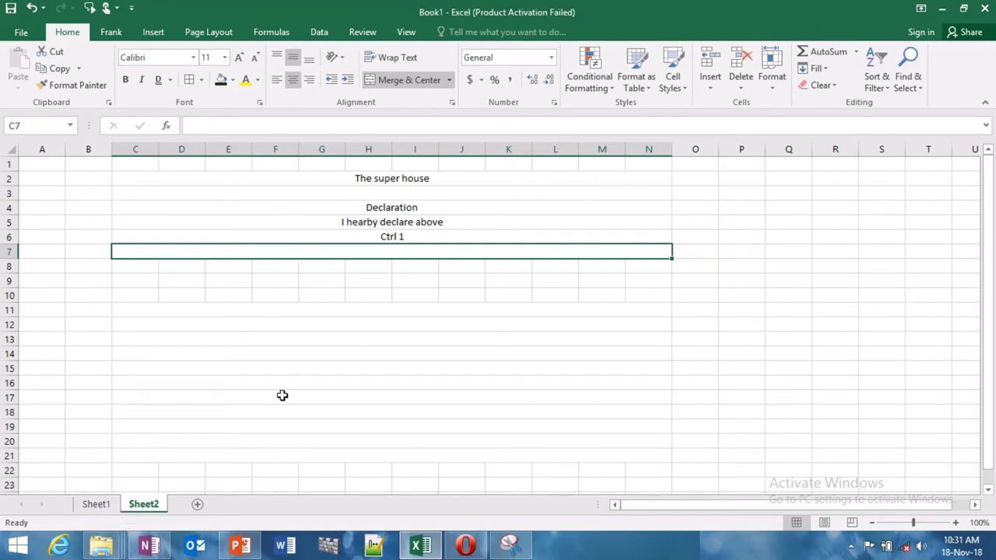
left_click(97, 504)
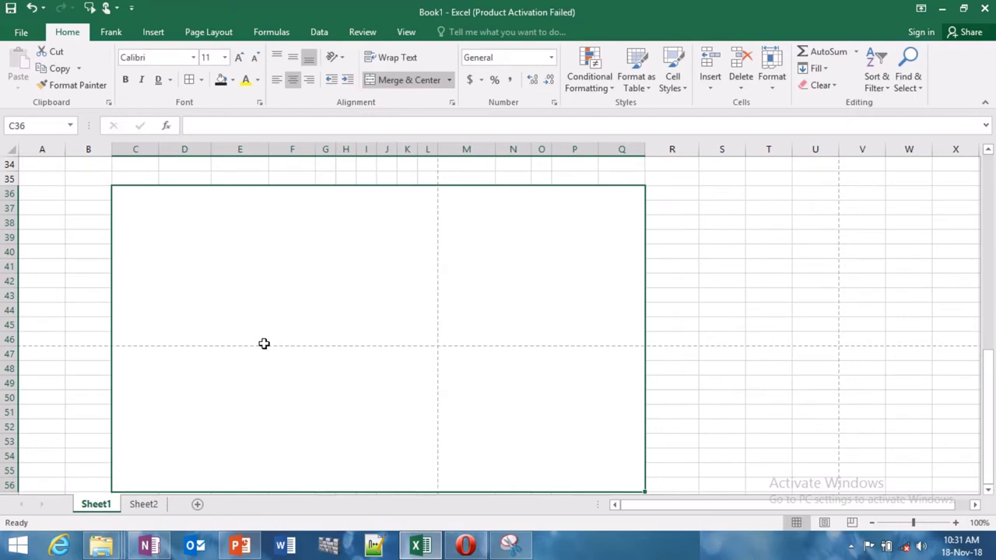
key("Up")
key("Up")
key("Up")
key("Up")
key("Up")
key("Up")
key("Up")
key("Up")
key("Up")
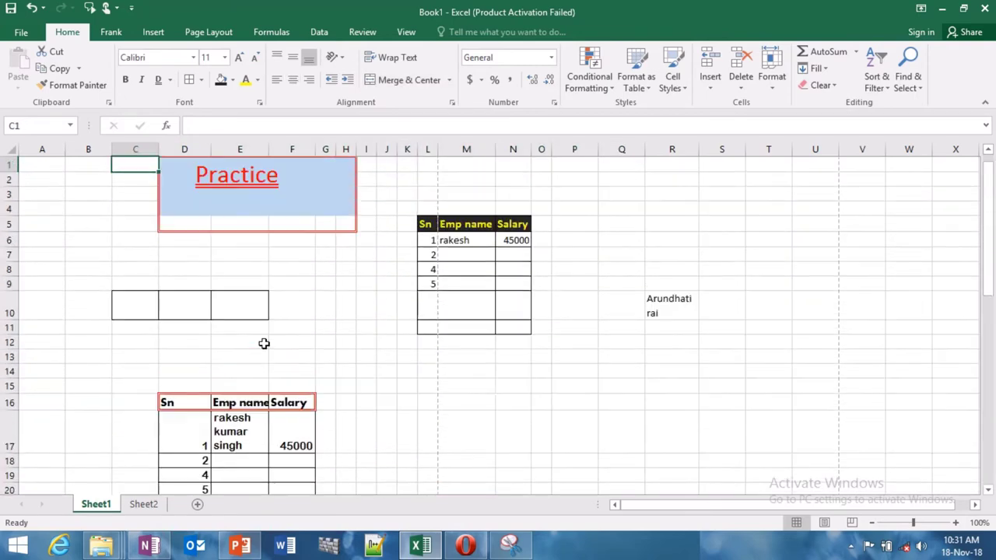
key("Down")
key("Down")
key("Down")
key("Down")
key("Down")
key("Down")
key("Down")
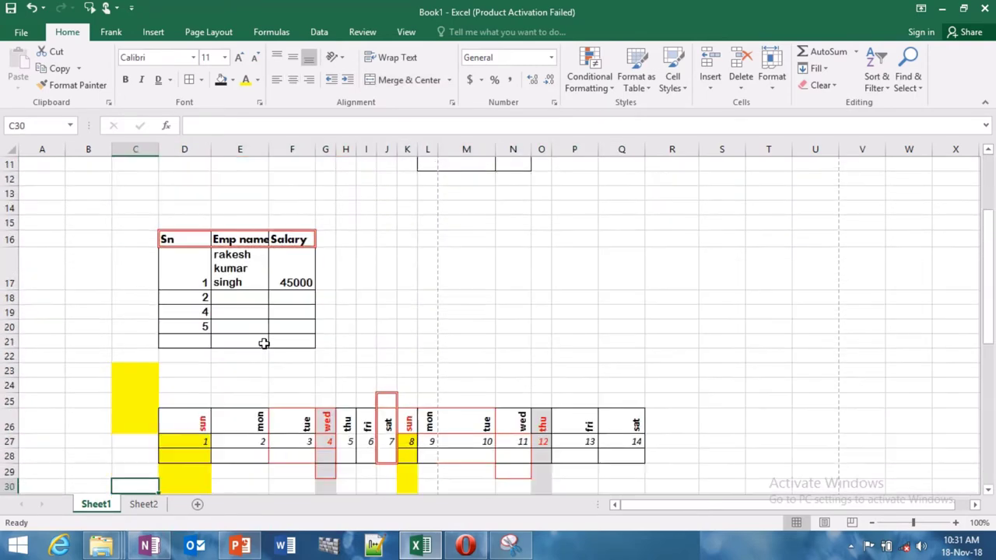
key("Down")
key("Down")
key("Down")
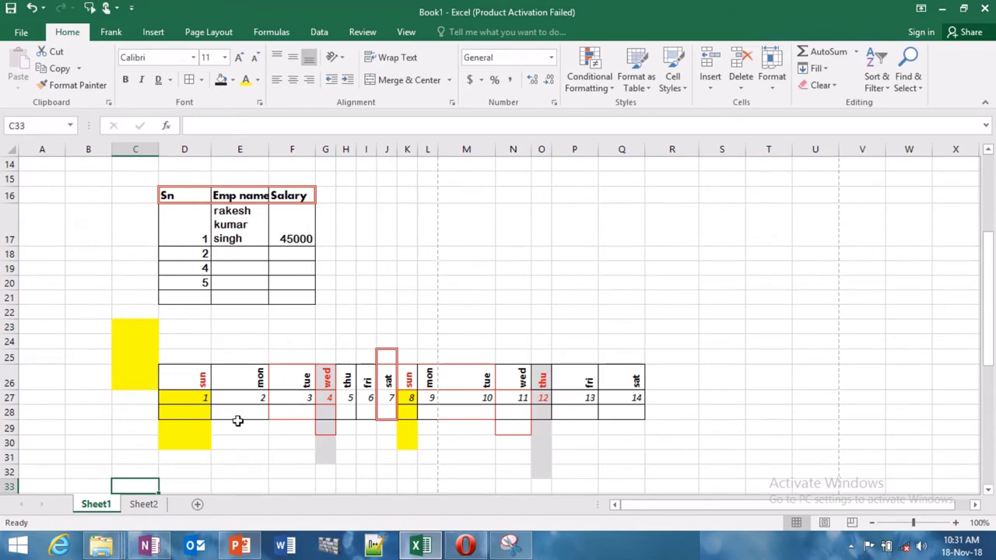
key("Down")
key("Down")
key("Down")
key("Down")
key("Down")
key("Down")
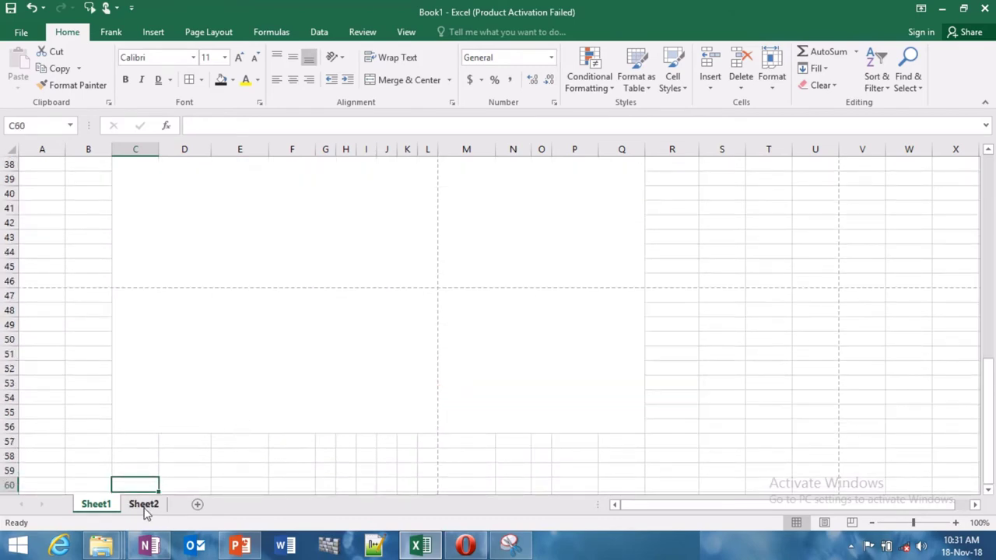
left_click(146, 506)
left_click(256, 331)
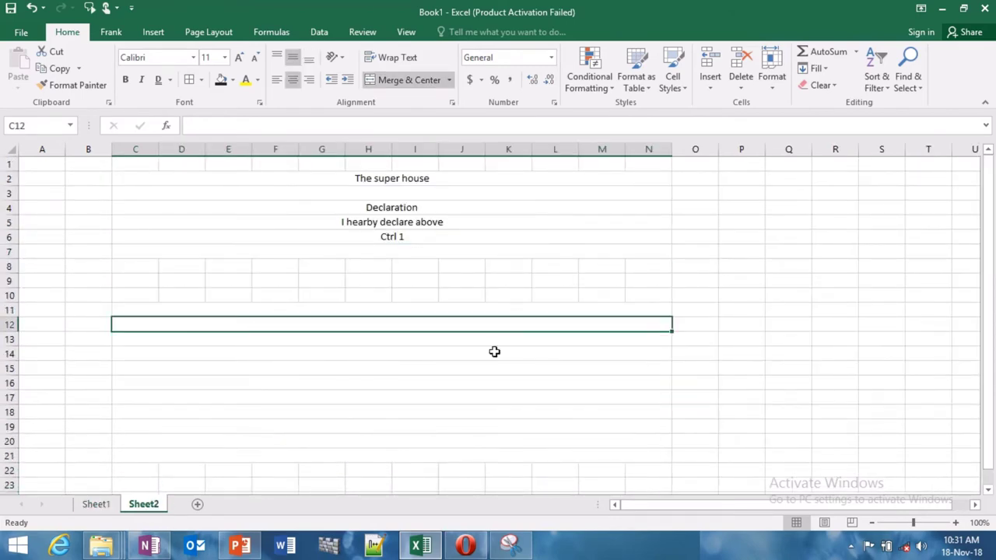
key("Down")
key("Down")
key("Down")
key("Down")
key("Down")
key("Down")
key("Down")
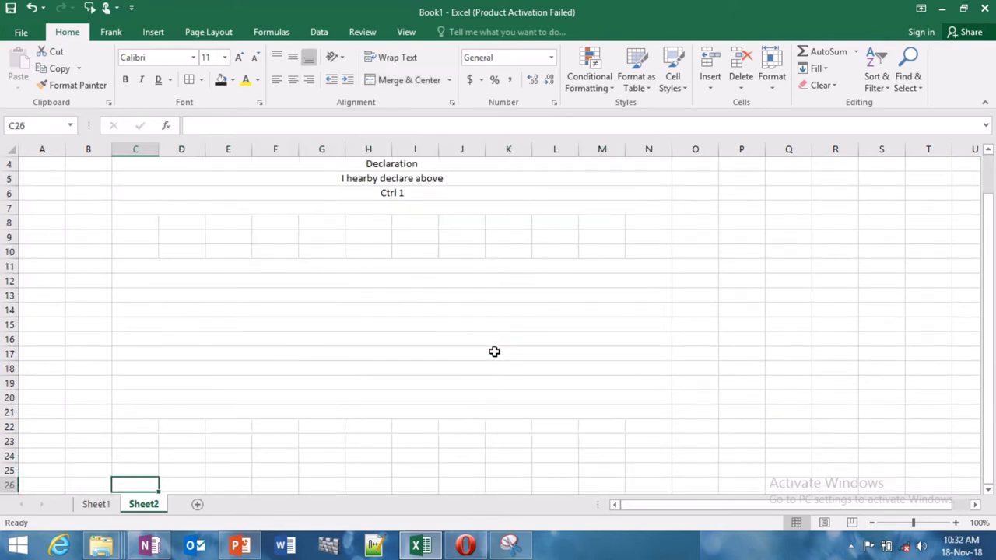
key("Down")
key("Down")
key("Down")
key("Up")
key("Up")
key("Up")
key("Up")
key("Up")
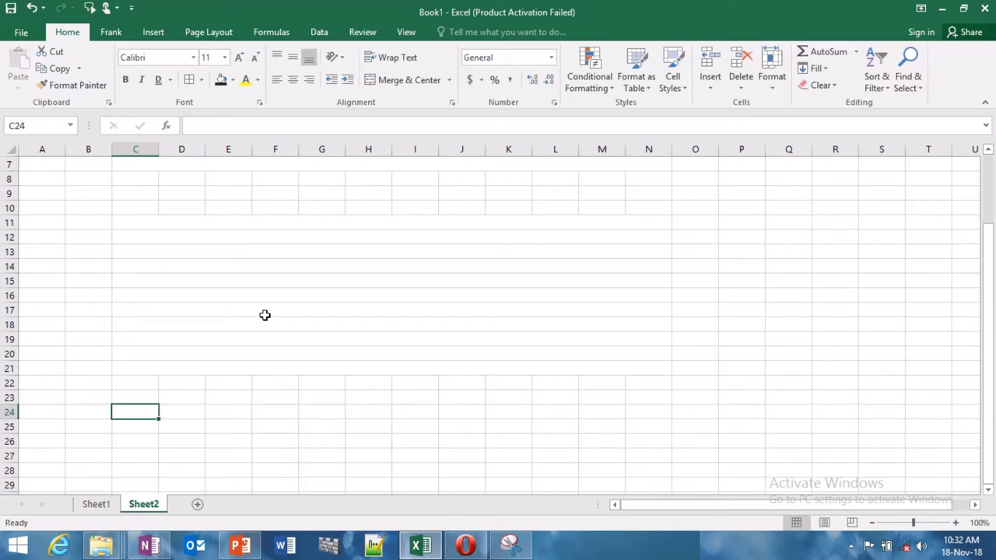
Step: Enter headers 'candidate name' and 'Contract name' in C24:D24
type("candi")
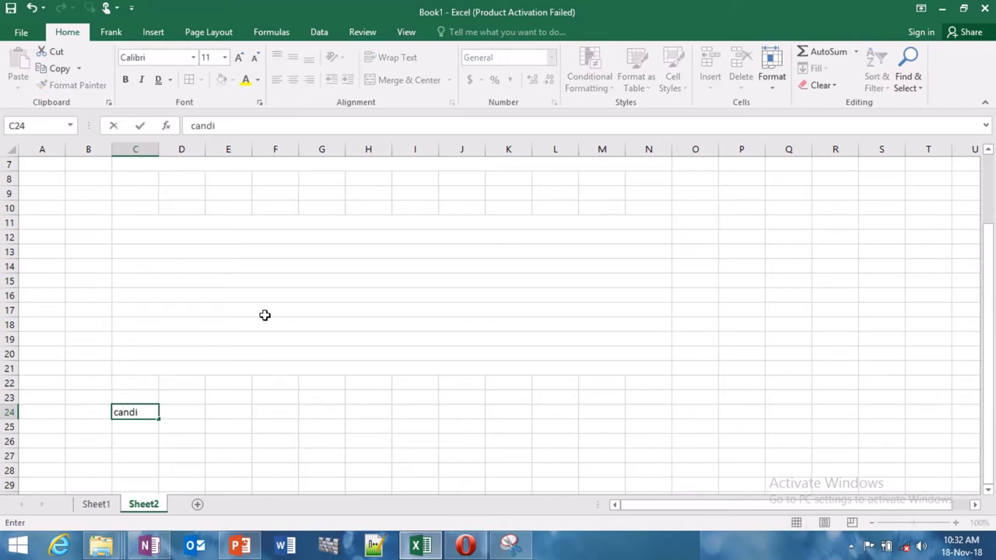
type("date name")
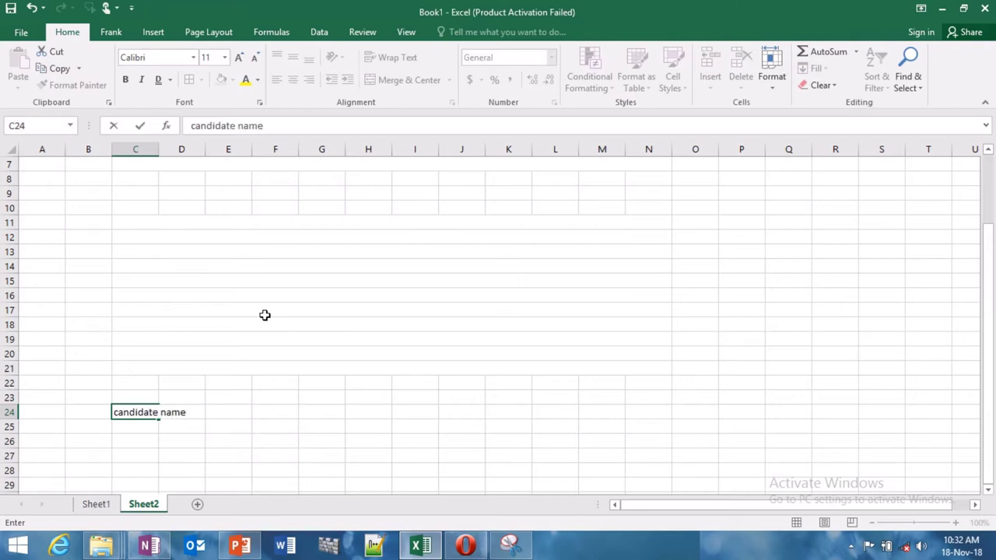
key("Tab")
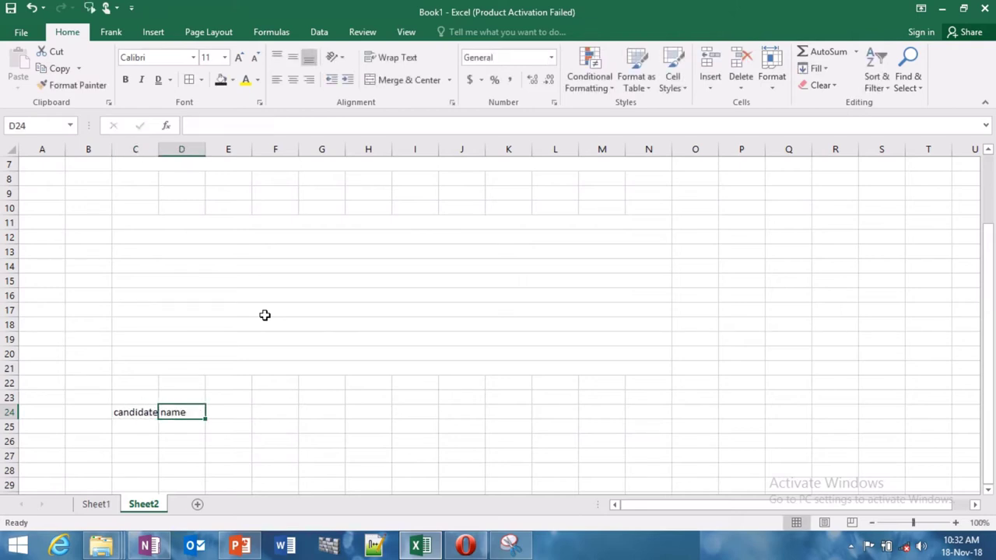
type("Cont")
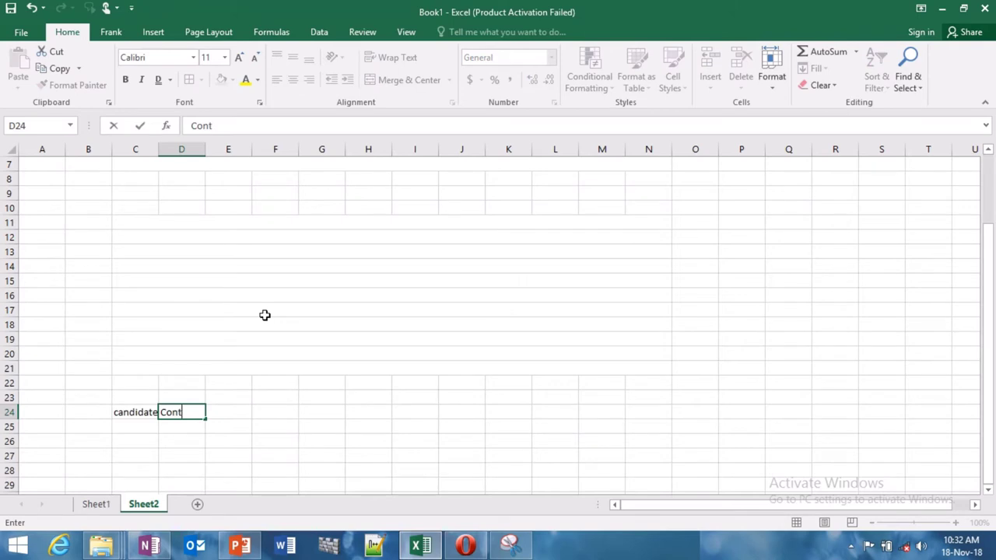
type("ract name")
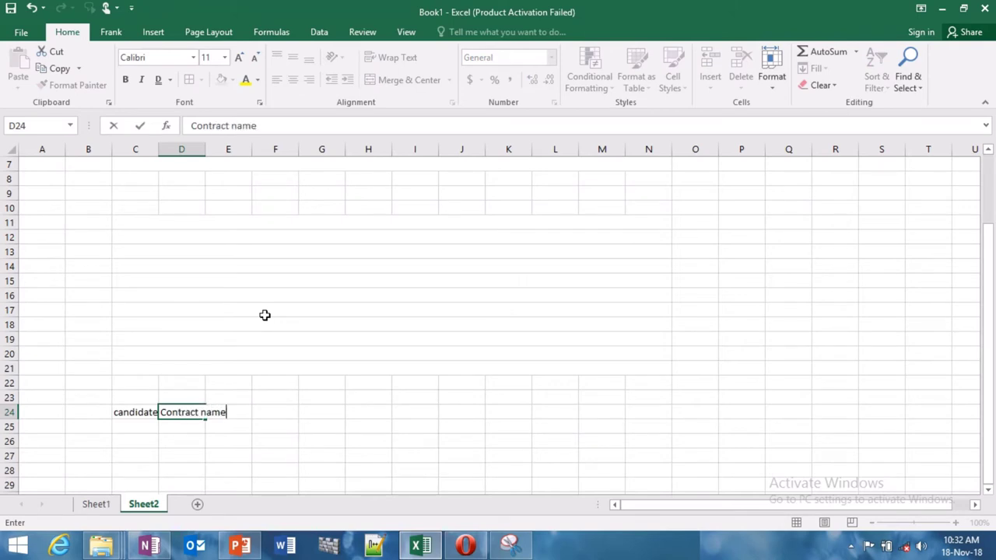
key("Tab")
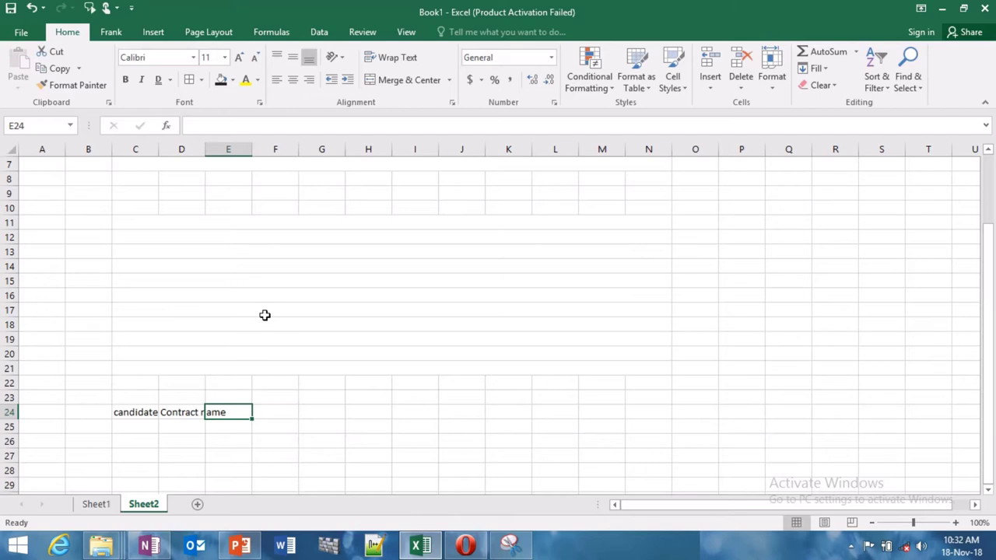
Step: Add headers 'Tencer Price', 'Bank name', 'IFSC code' and 'Payment' across E24:H24
type("Tenc")
type("er")
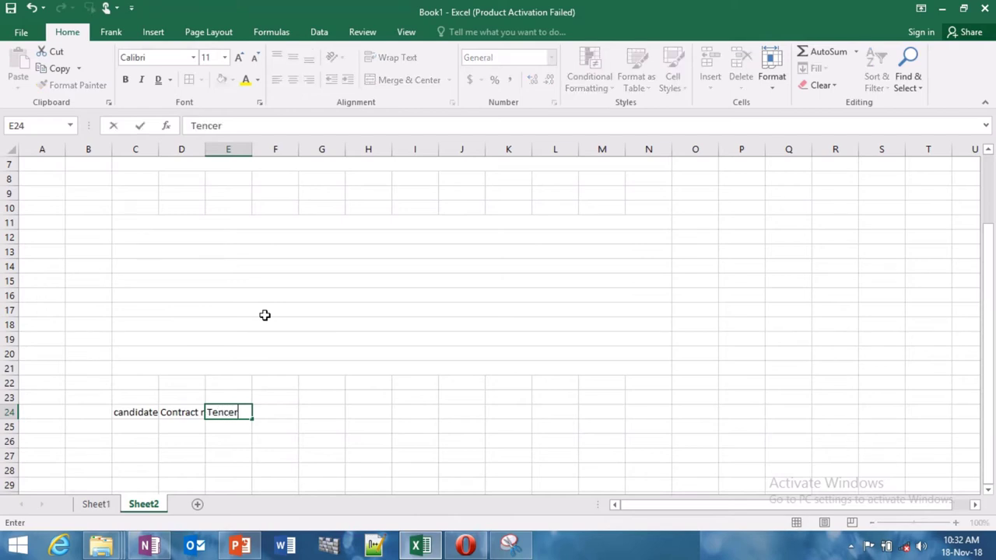
type(" Pri")
type("ce")
key("Tab")
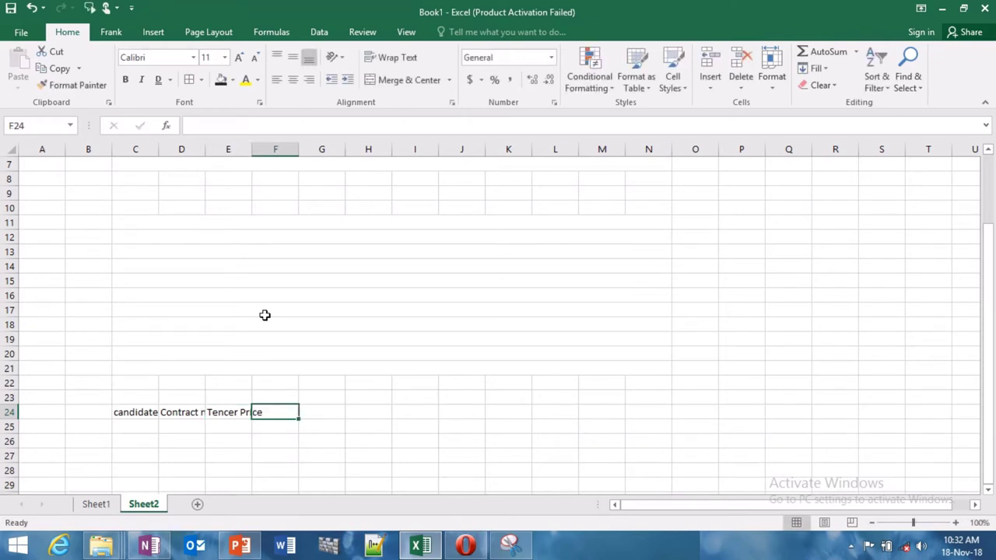
type("Bank name")
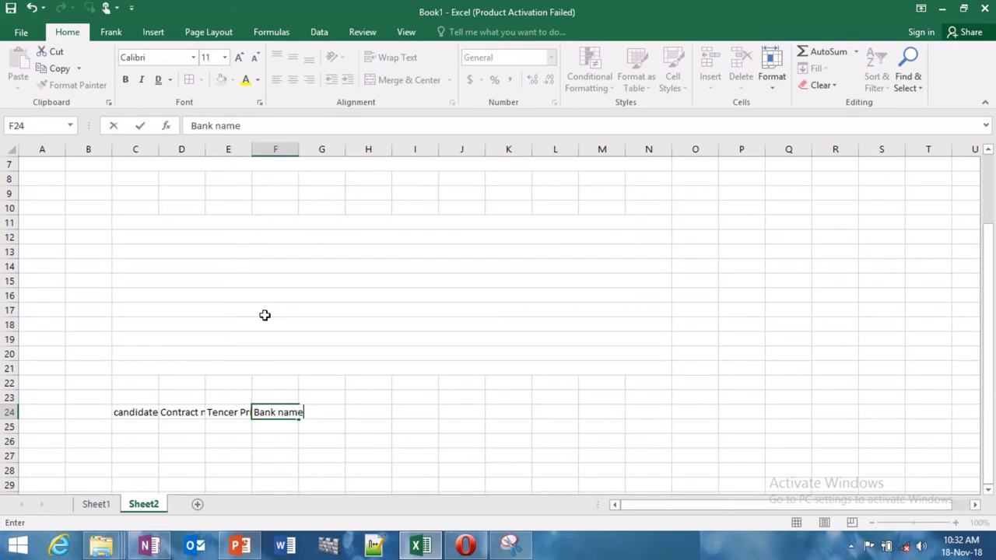
key("Tab")
type("I")
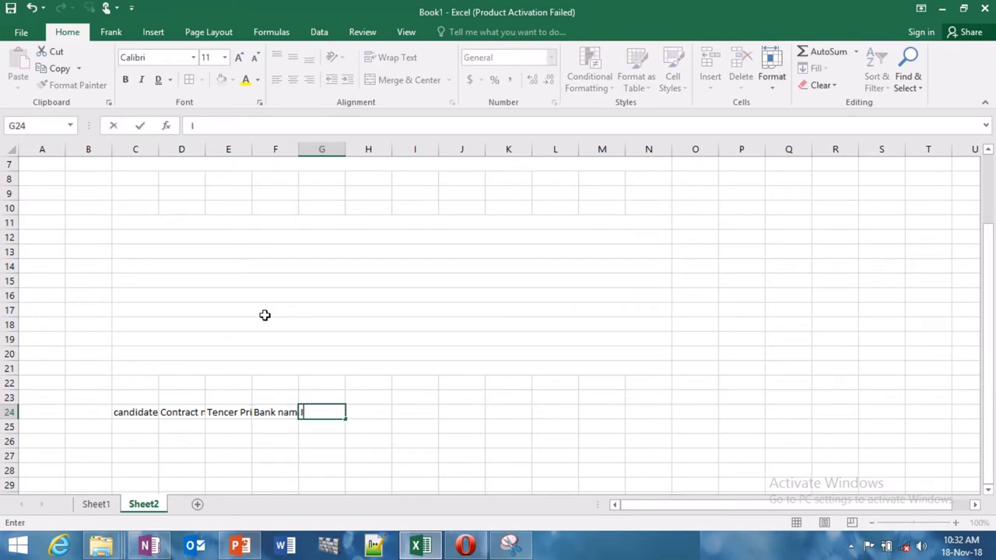
type("FSC co")
type("de")
key("Tab")
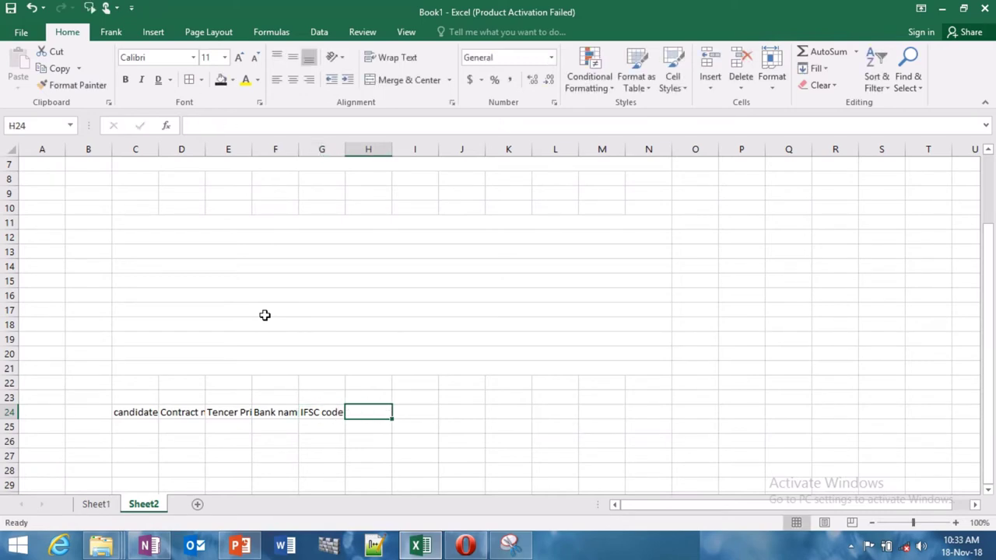
type("Pay")
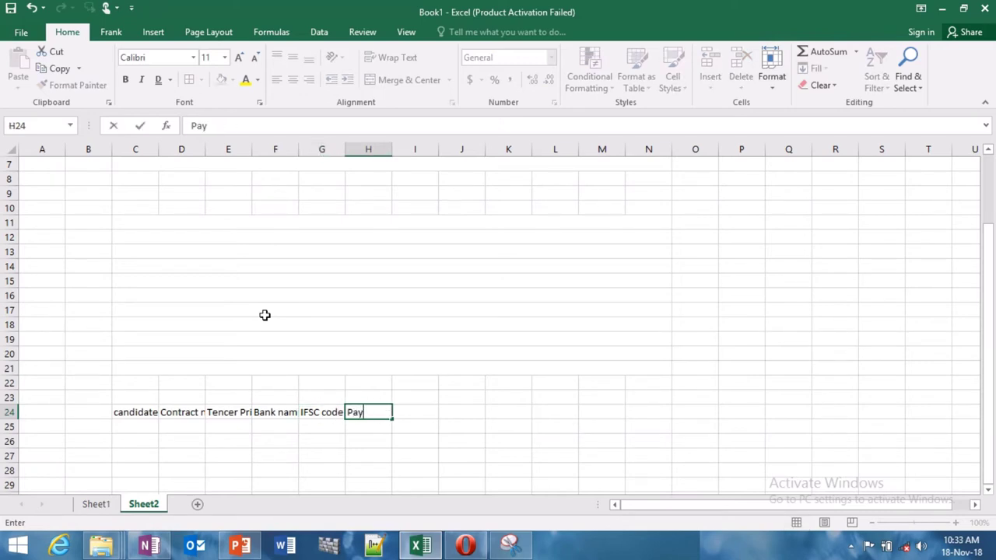
type("ment")
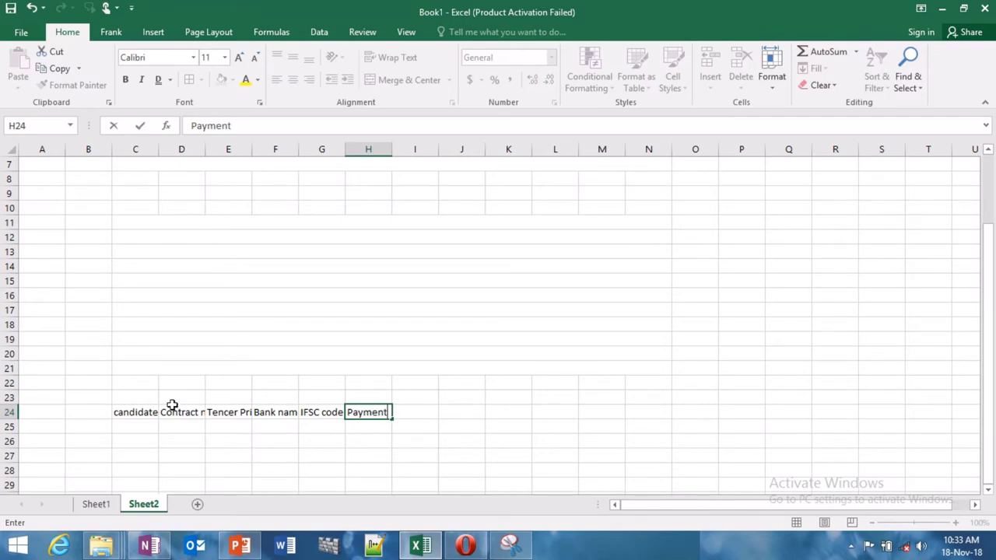
Step: AutoFit columns C through G to fit their row-24 headings
double_click(157, 146)
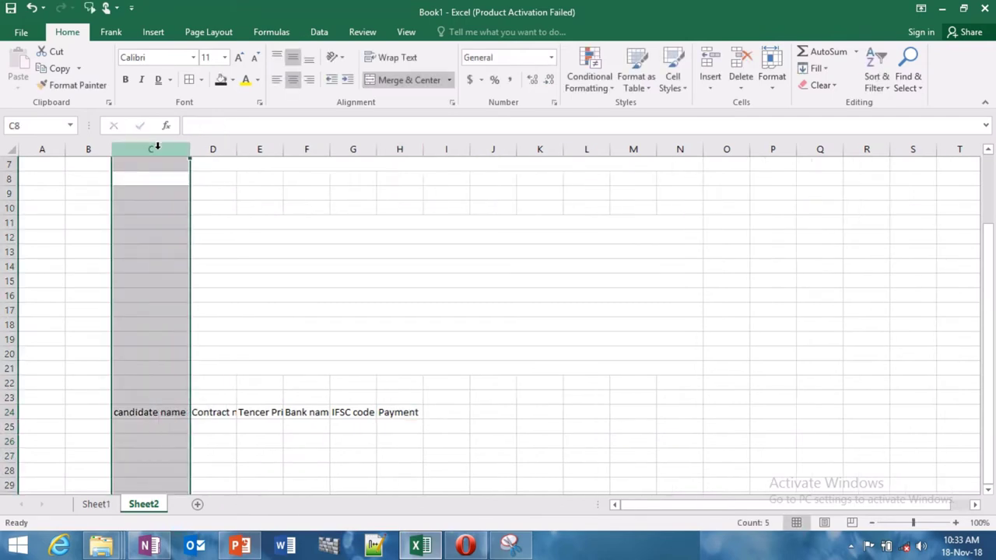
double_click(237, 148)
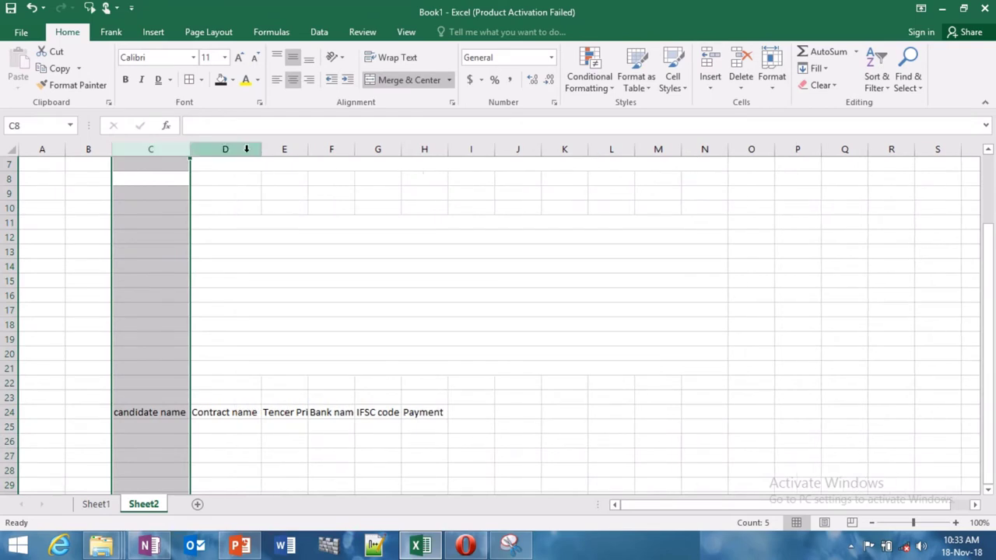
double_click(309, 148)
double_click(371, 148)
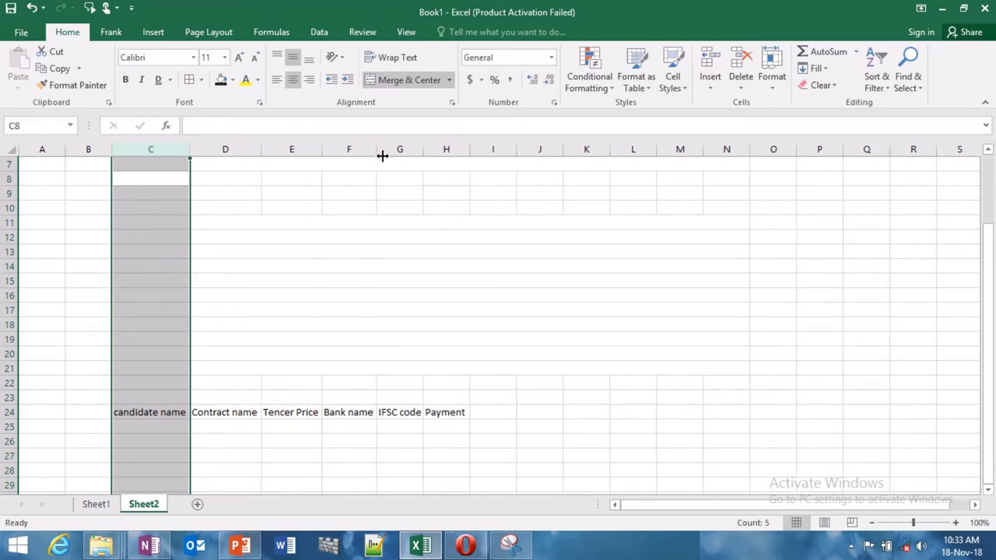
double_click(424, 149)
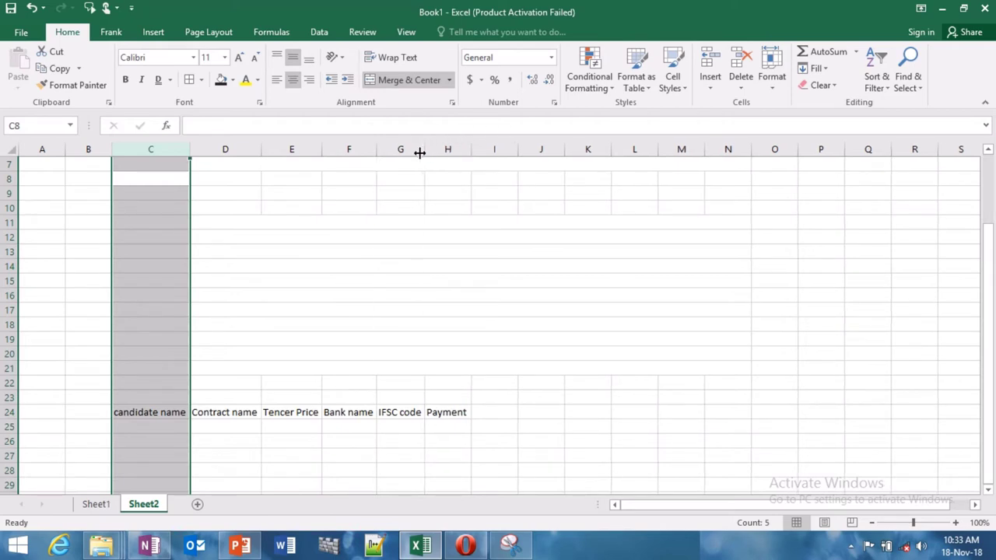
left_click(236, 442)
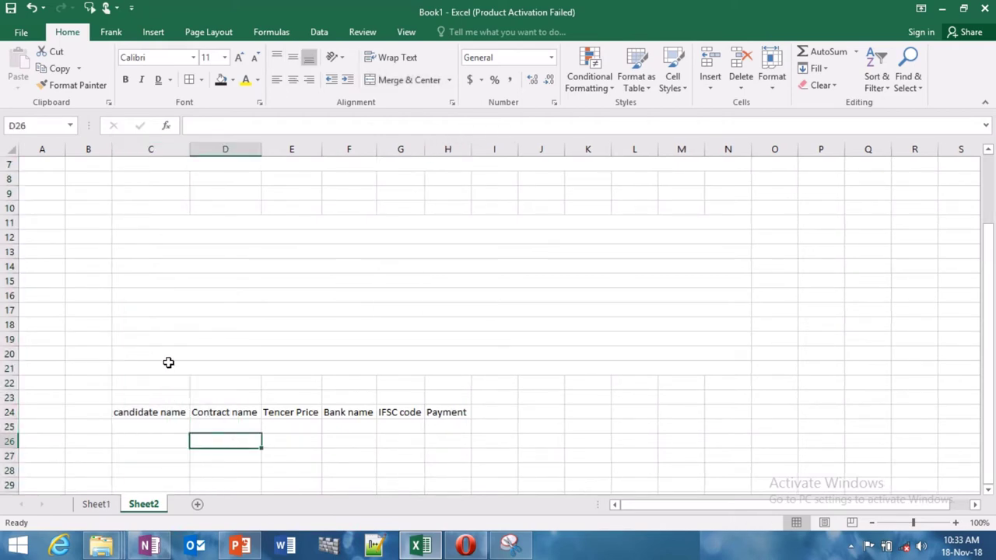
Step: Merge and centre D22:F23 and enter the title 'Contract Base work'
left_click_drag(160, 364, 323, 384)
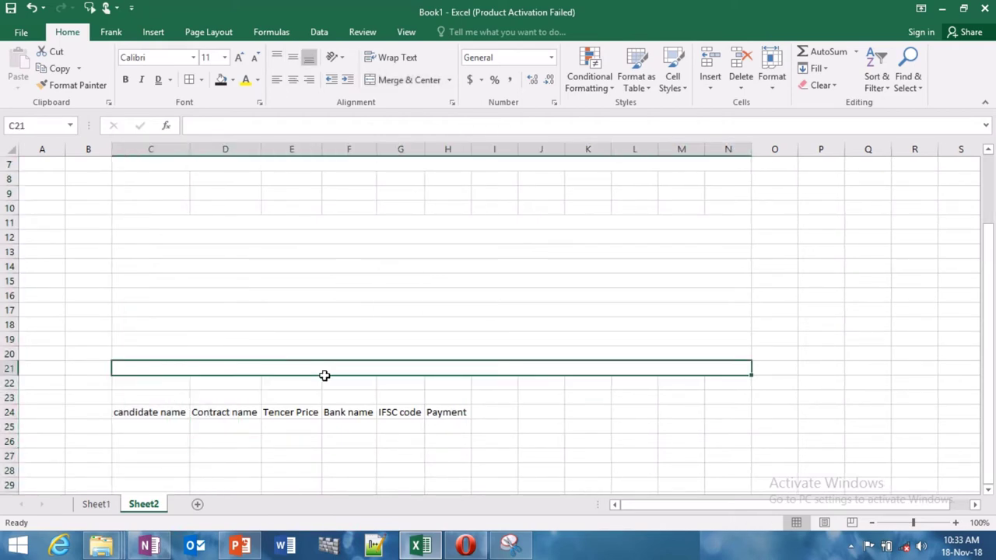
key("ctrl+z")
left_click(280, 395)
left_click_drag(225, 379, 346, 392)
left_click(404, 74)
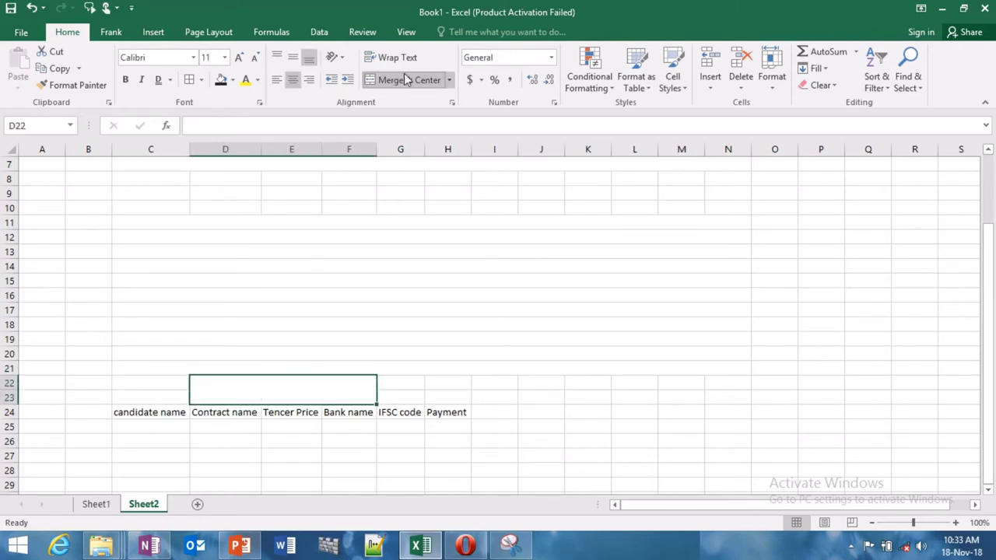
type("Con")
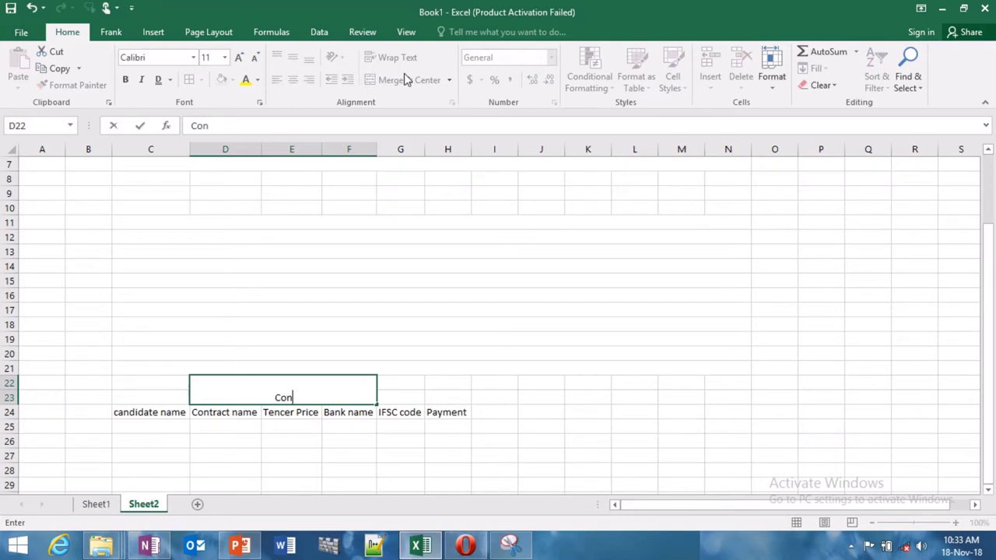
type("tract")
type(" Base work")
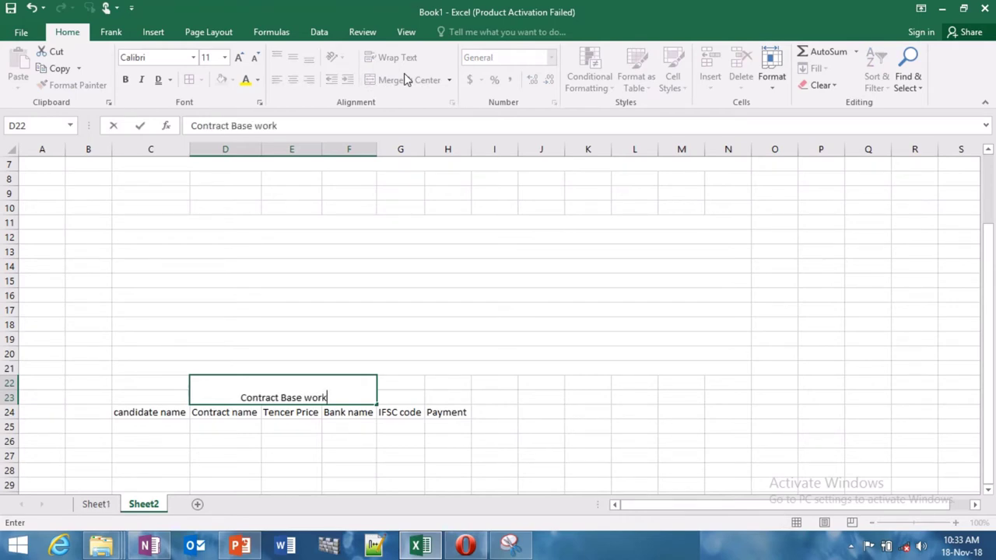
left_click(276, 472)
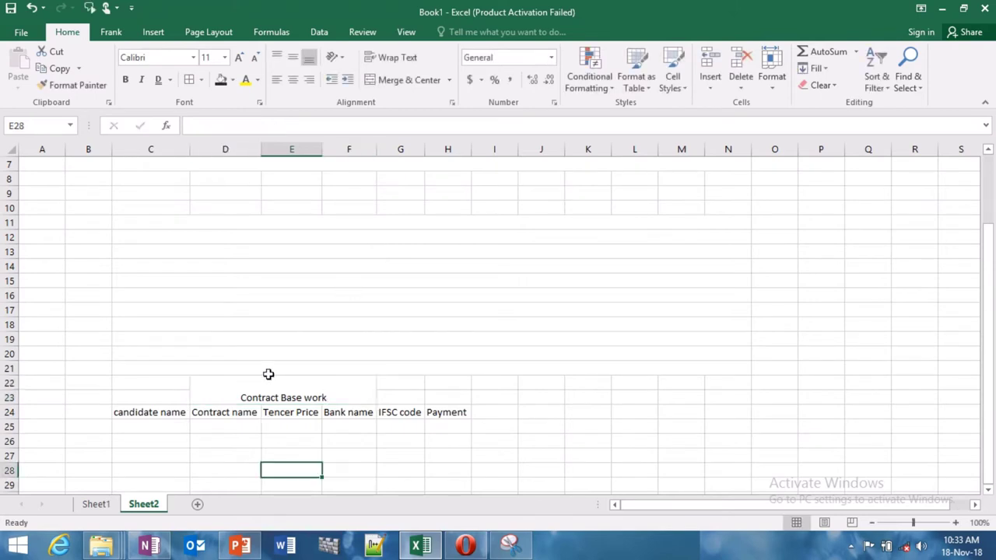
Step: Make the 'Contract Base work' title bold and vertically middle-aligned
left_click(269, 398)
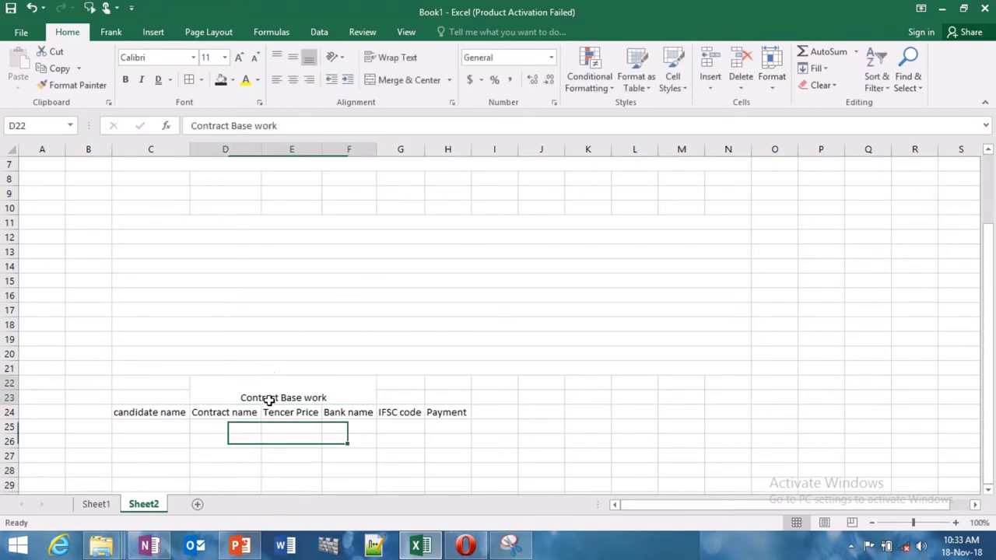
left_click(127, 80)
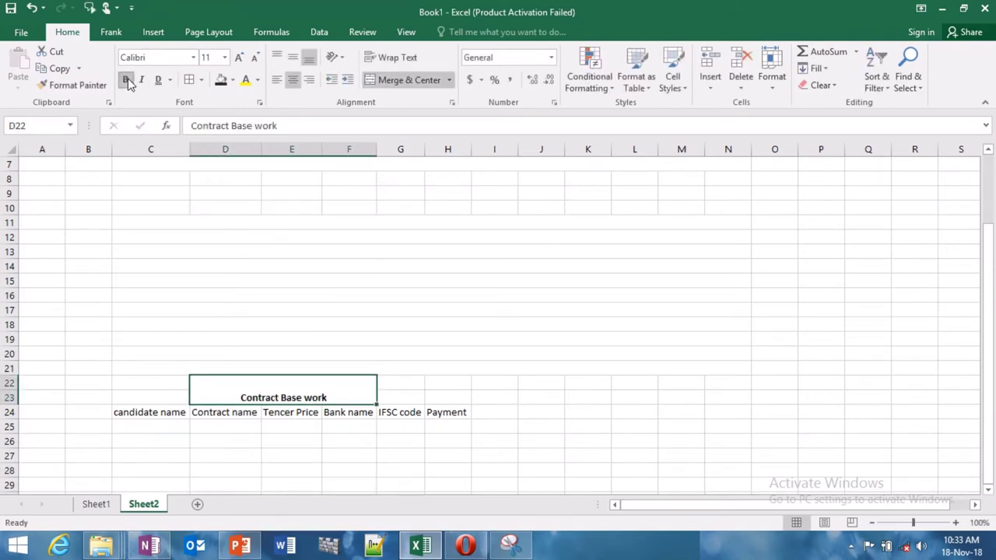
left_click(293, 58)
left_click(153, 444)
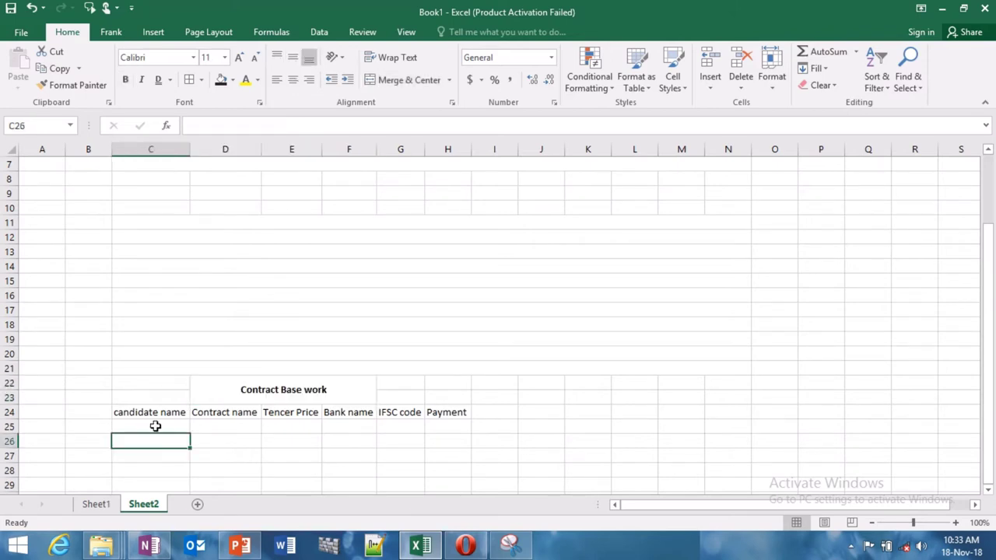
left_click(156, 426)
key("Down")
key("Down")
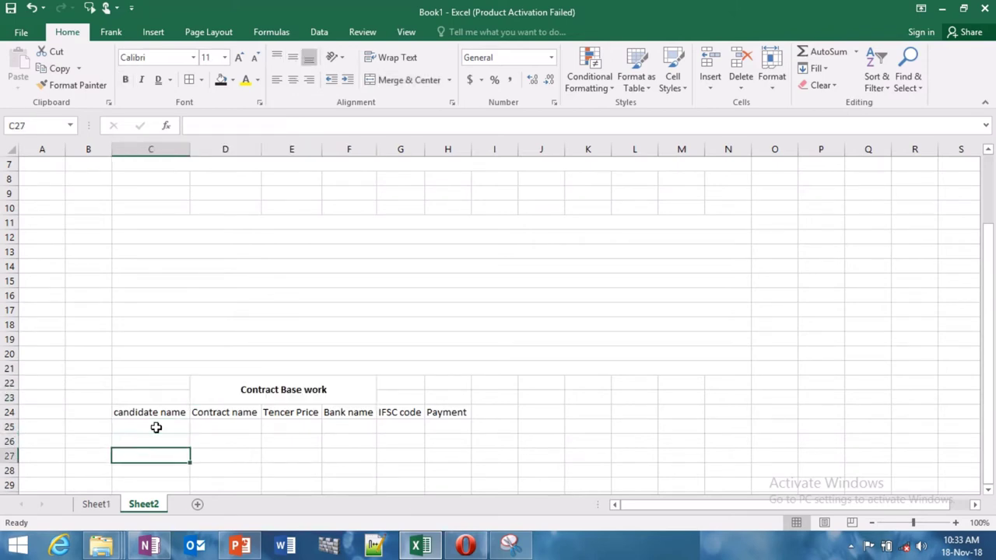
key("Down")
key("Down")
key("Down")
key("Down")
key("Down")
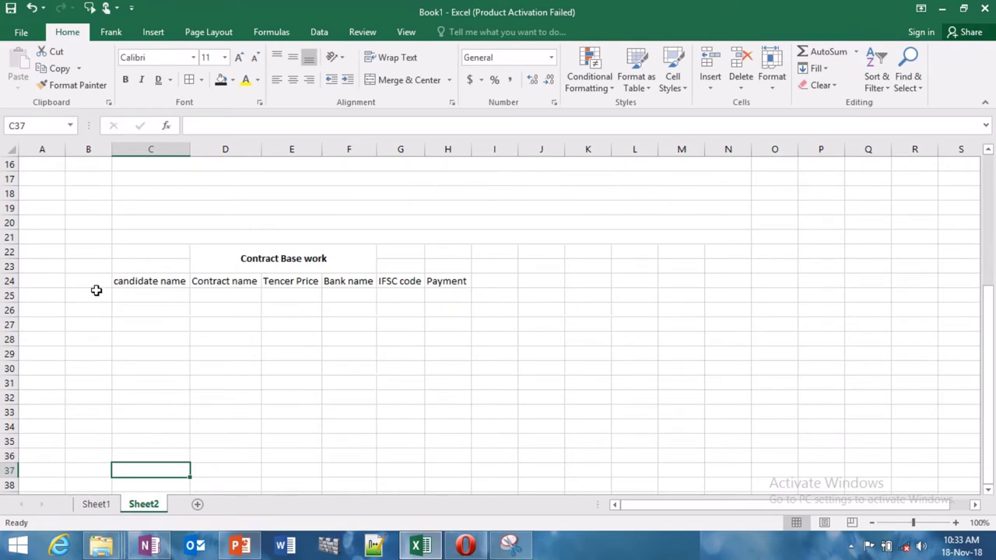
Step: Put the 'sn' heading in B24 and fill B25:B32 with serial numbers 1 to 8
left_click(93, 284)
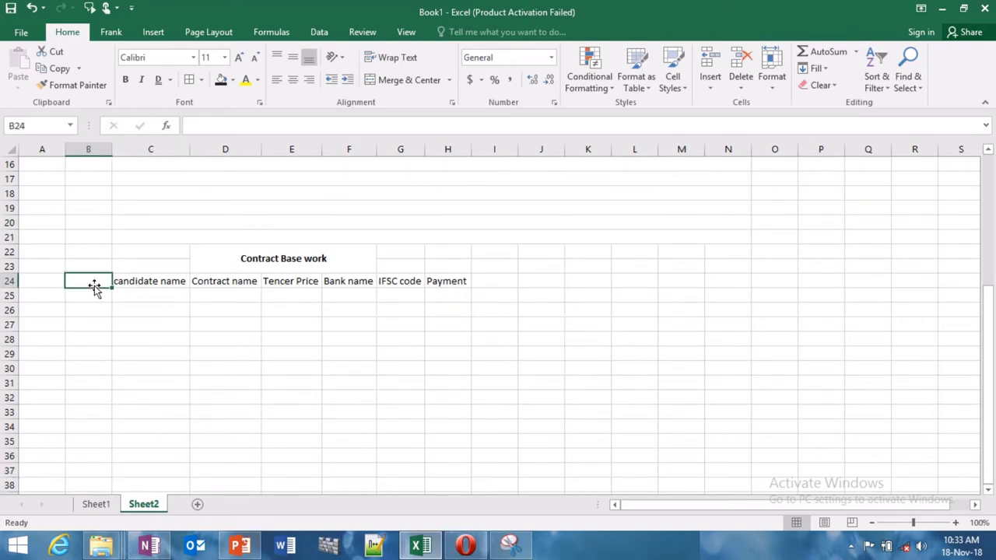
type("sn")
key("Return")
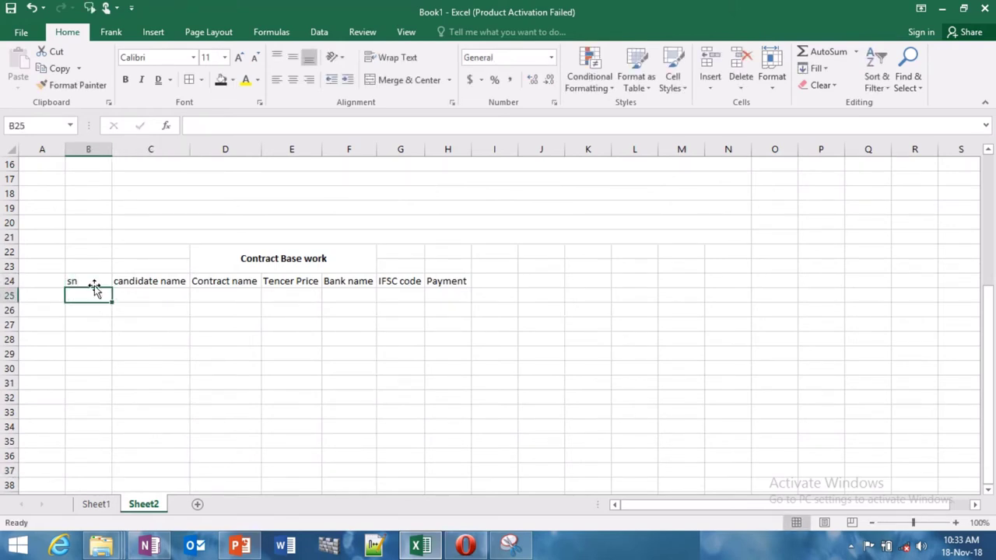
type("1")
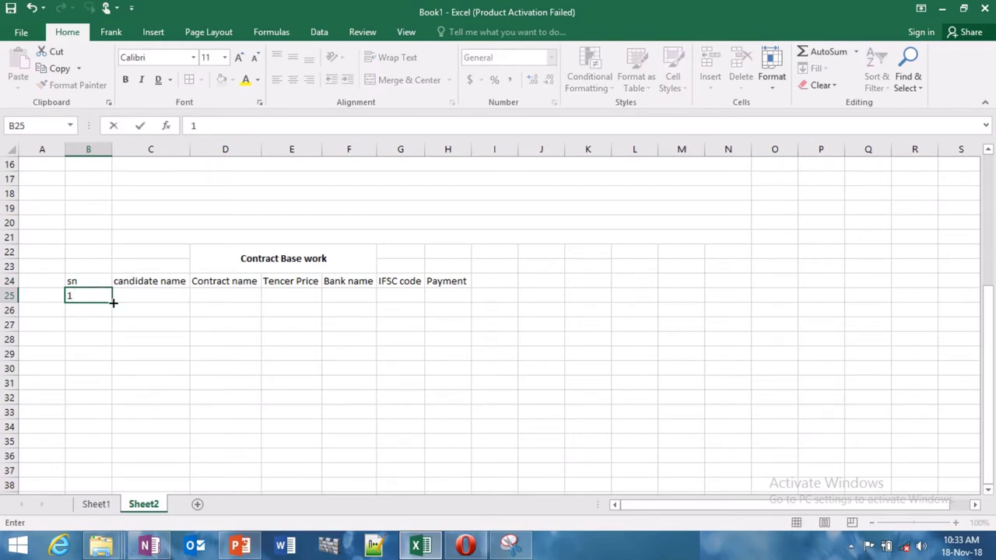
left_click_drag(113, 303, 114, 401)
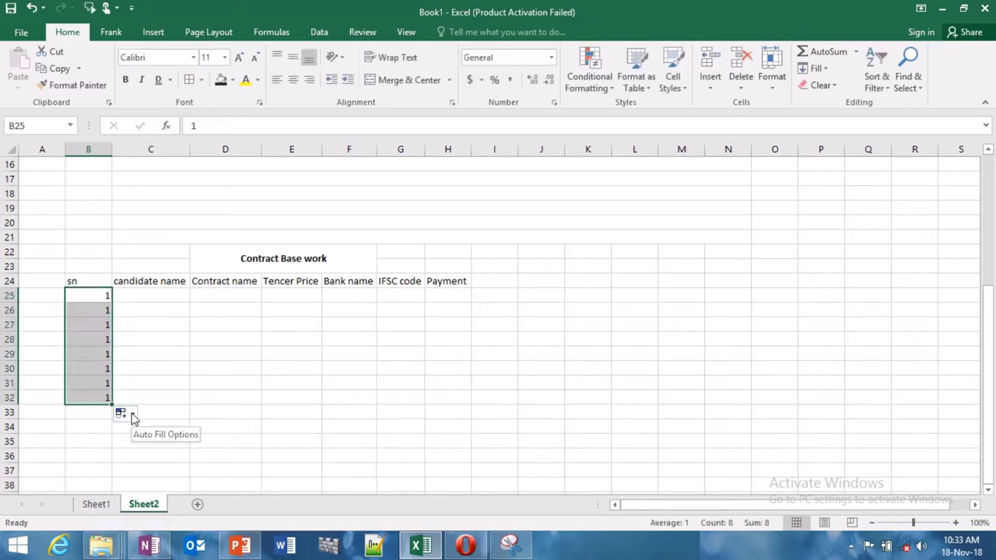
left_click(130, 413)
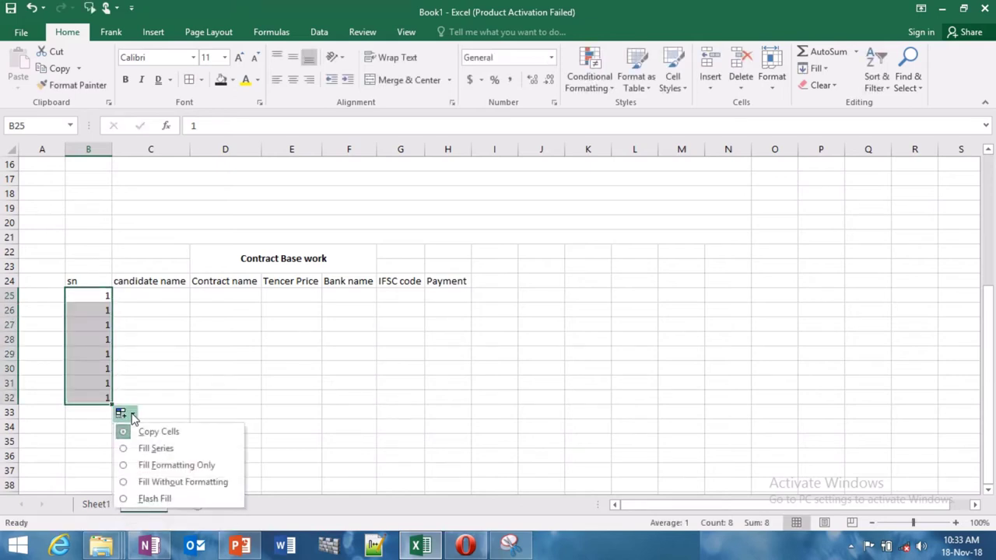
left_click(155, 449)
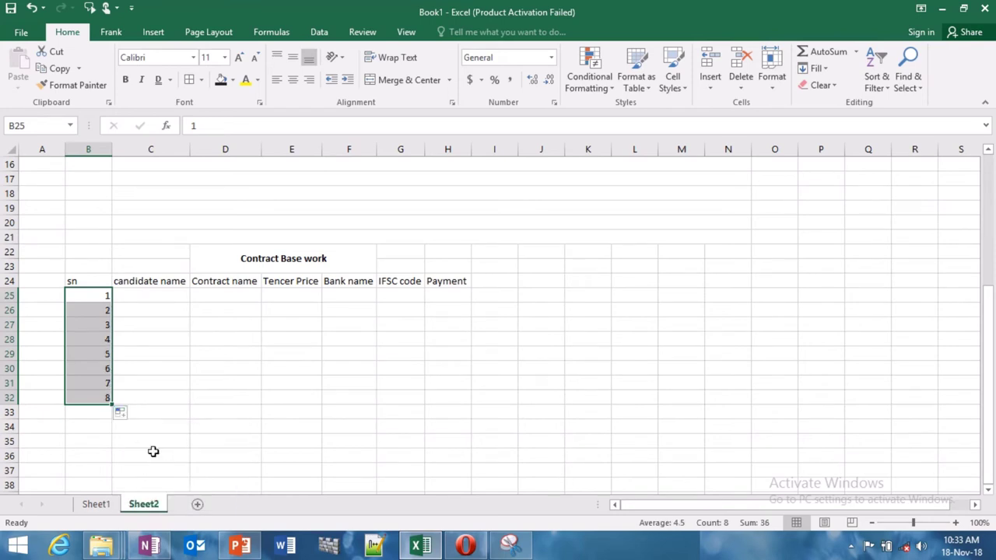
key("ctrl+z")
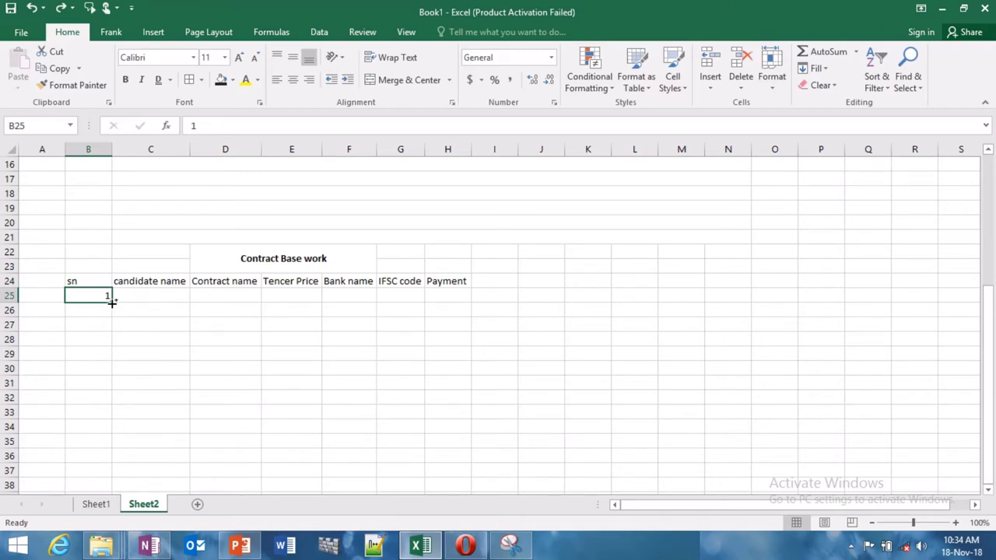
left_click_drag(112, 302, 116, 413)
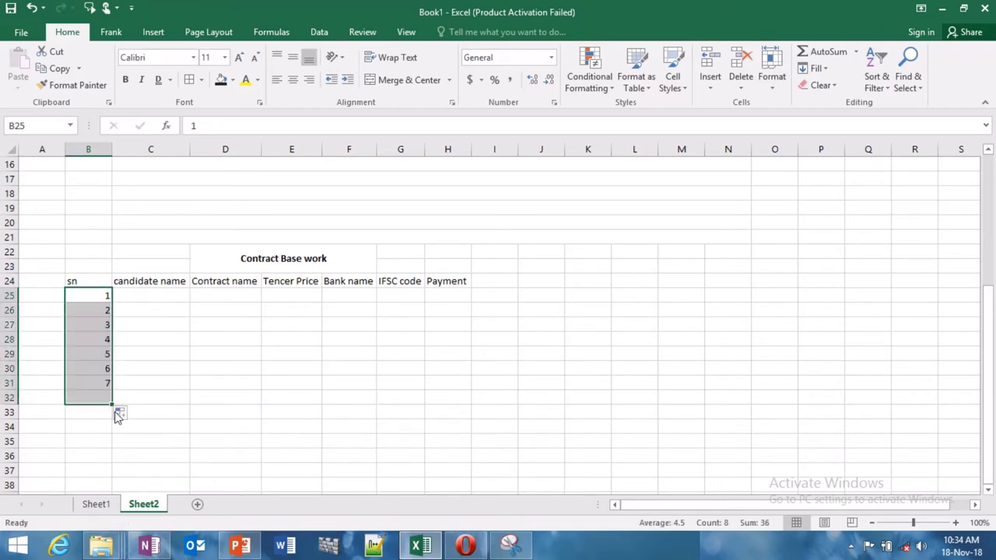
left_click(140, 294)
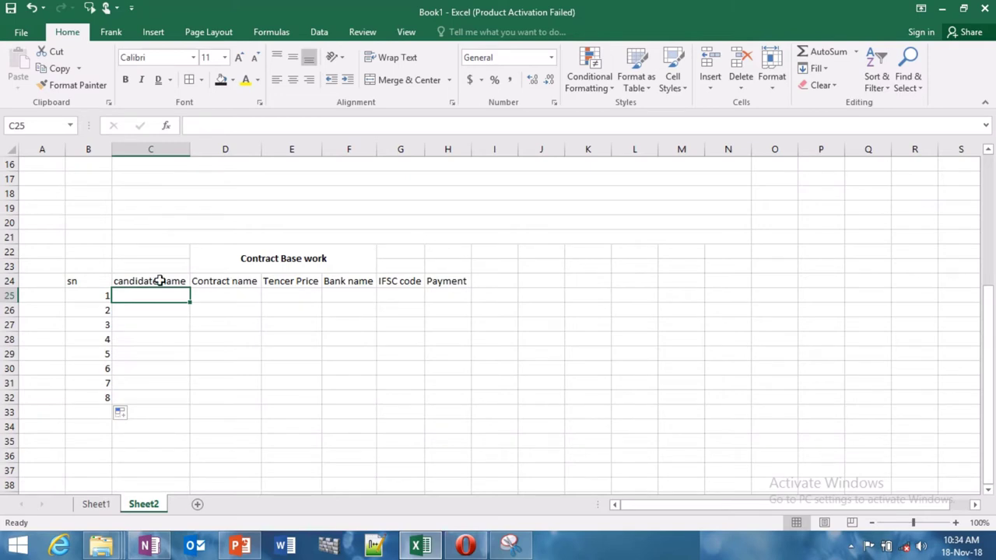
Step: Add 'Address' in I24 and 'Mobile' in J24, then select the heading row B24:J24
left_click(209, 281)
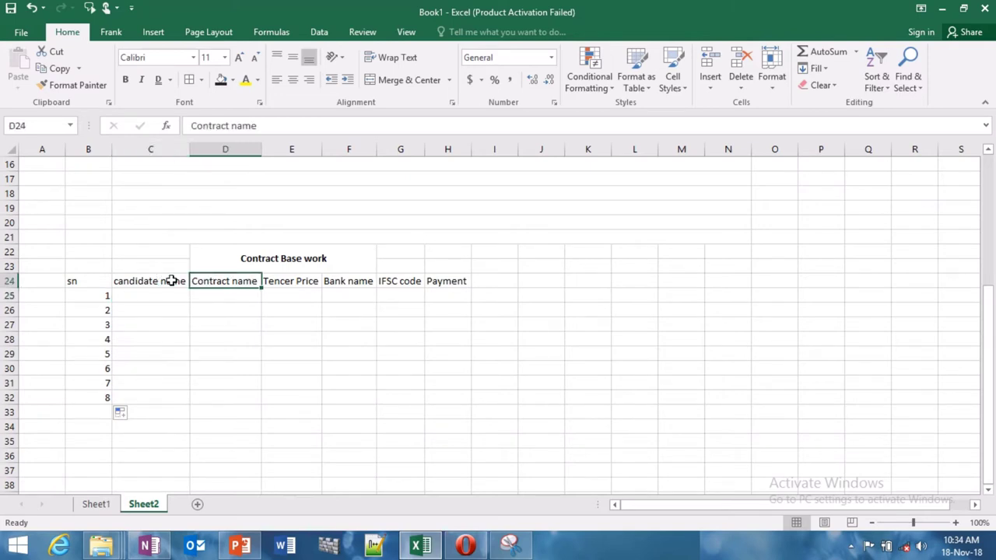
left_click(491, 278)
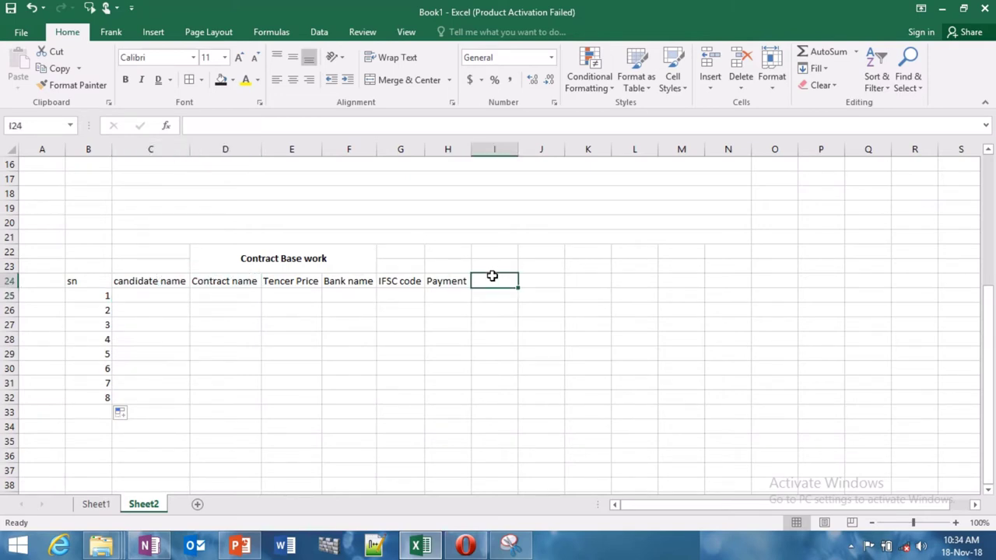
type("Address")
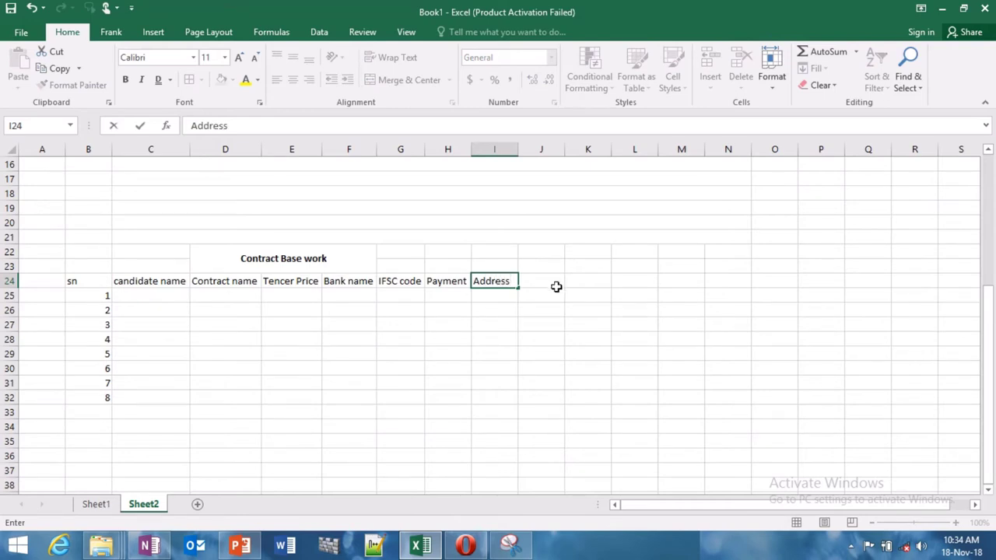
left_click(555, 286)
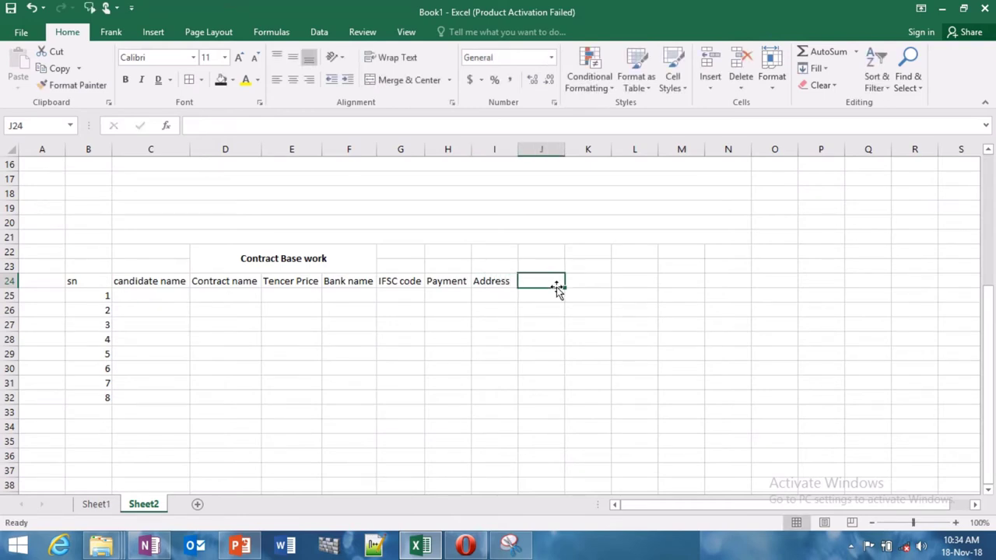
type("Mobile")
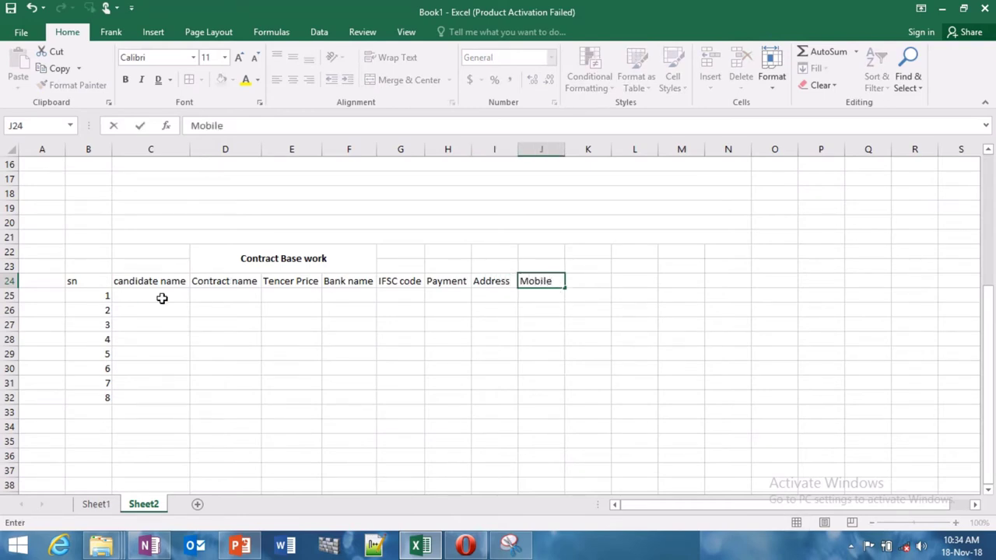
left_click(157, 298)
mouse_move(91, 283)
left_mouse_down()
mouse_move(541, 273)
mouse_move(526, 279)
left_mouse_up()
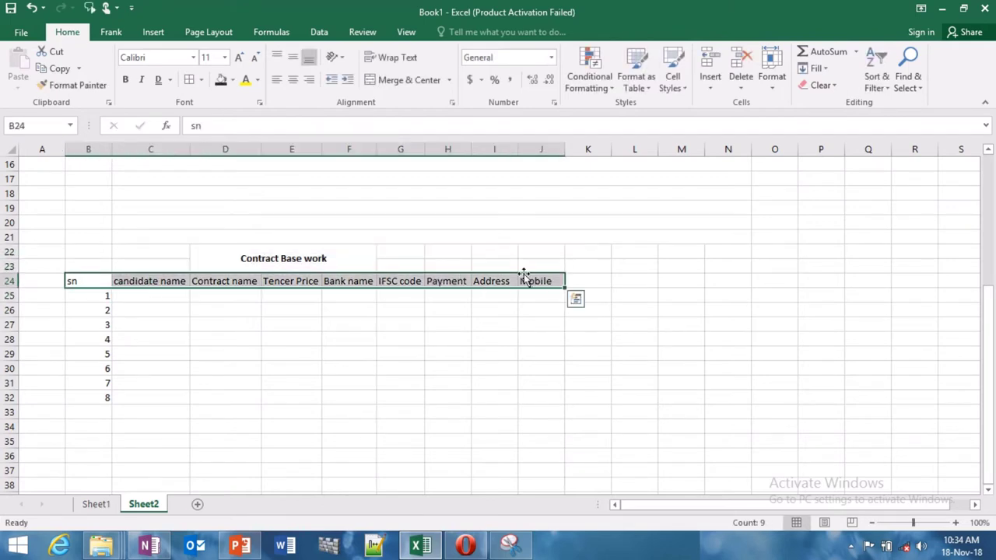
Step: Apply red All Borders to every cell of the table range B24:J30
left_click(190, 81)
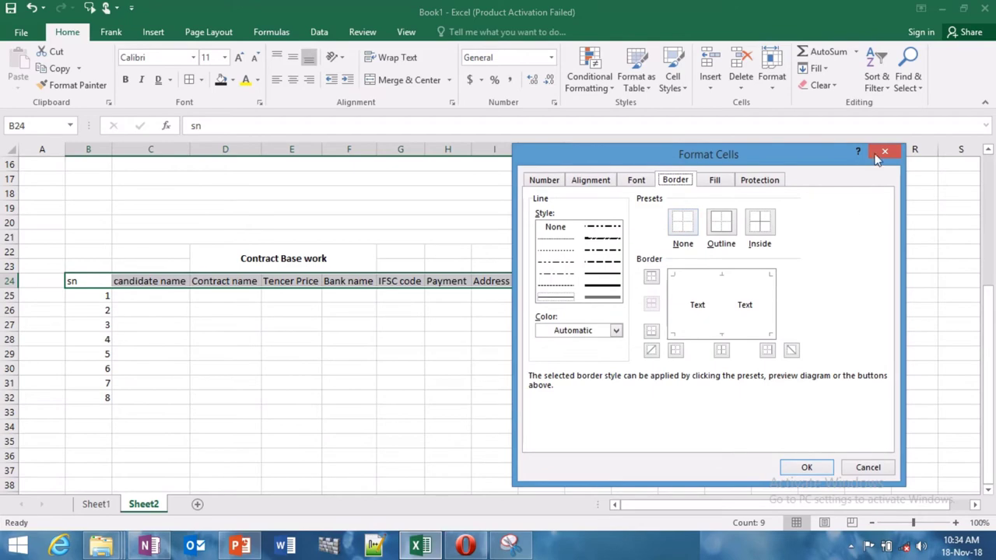
left_click(883, 153)
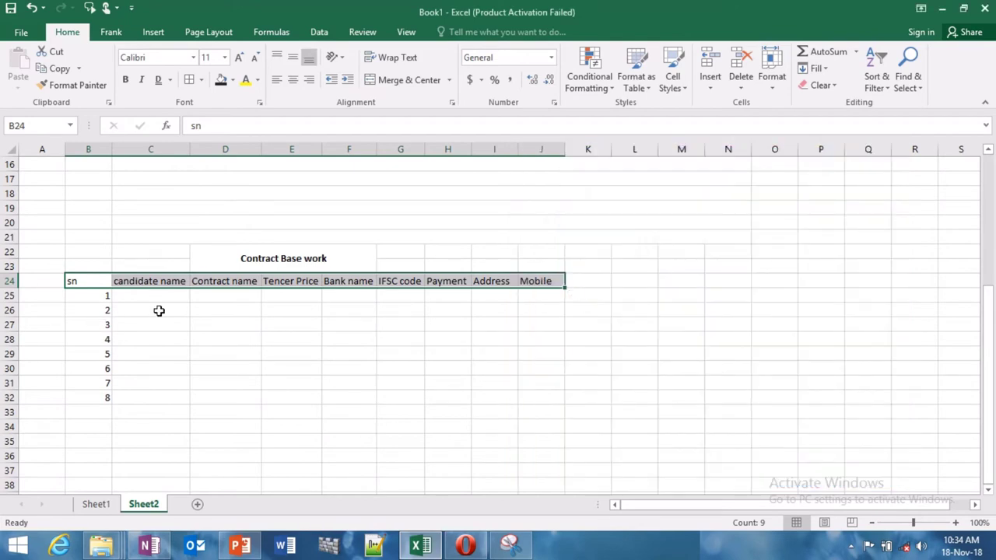
key("shift+Down")
key("shift+Down")
key("shift+Down")
key("shift+Down")
key("shift+Down")
key("shift+Down")
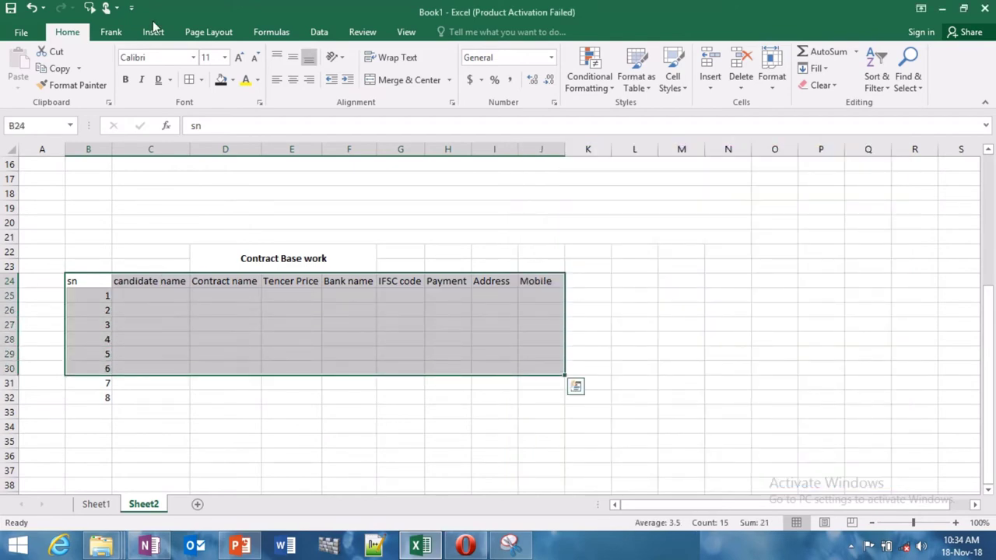
left_click(190, 81)
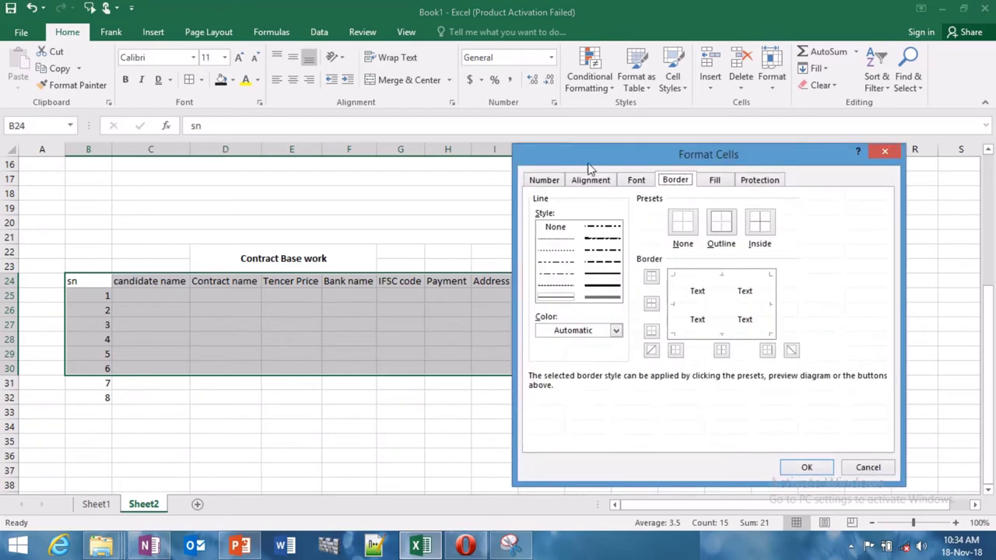
left_click(885, 151)
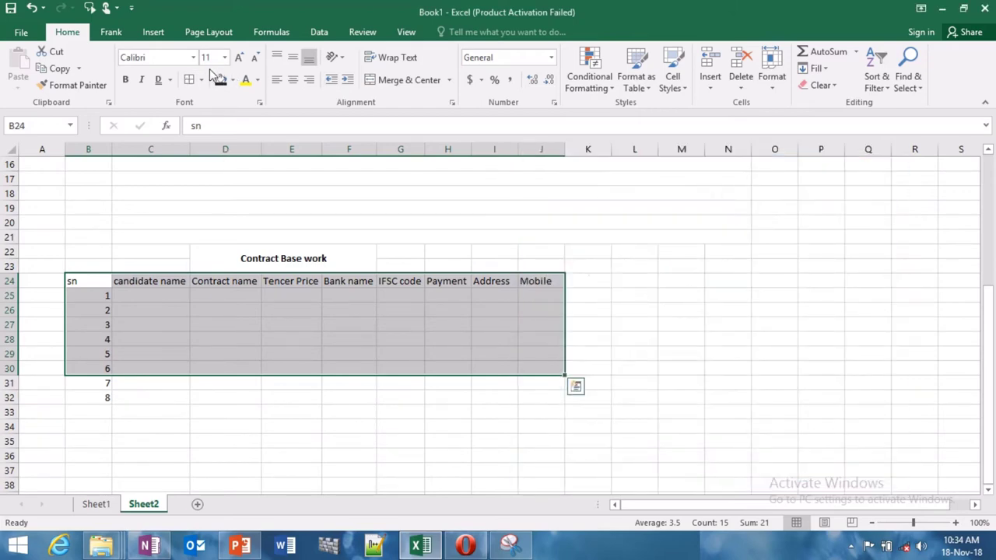
left_click(201, 80)
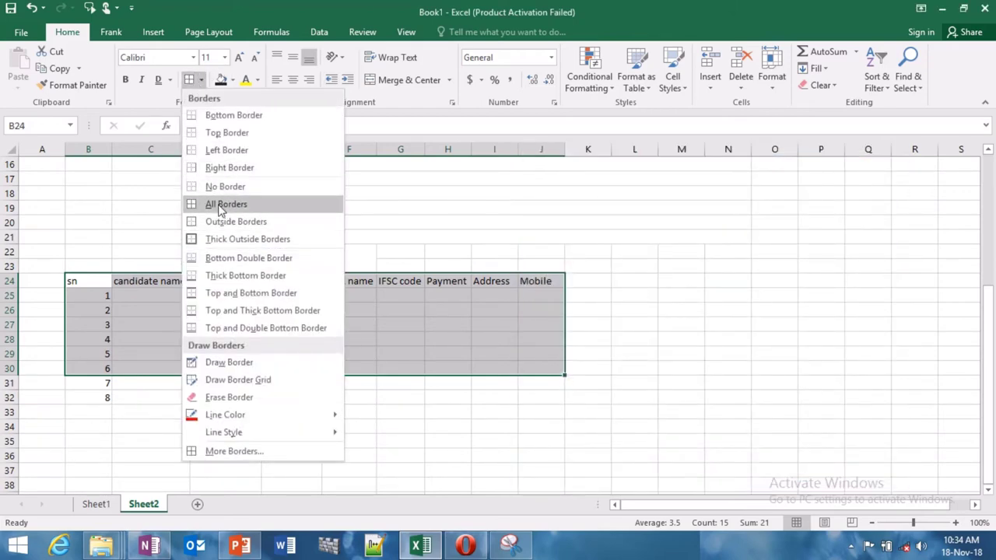
left_click(224, 204)
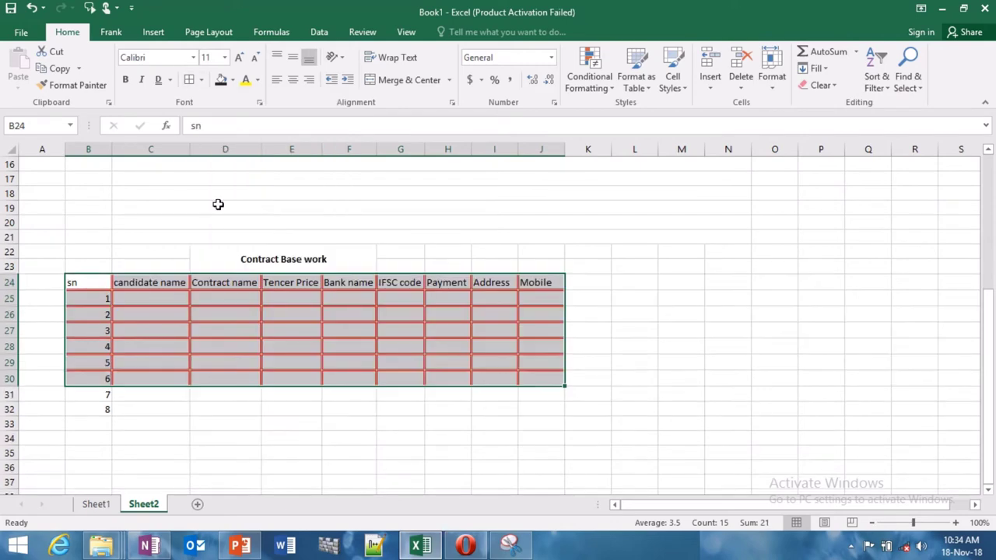
left_click(154, 308)
left_click(159, 299)
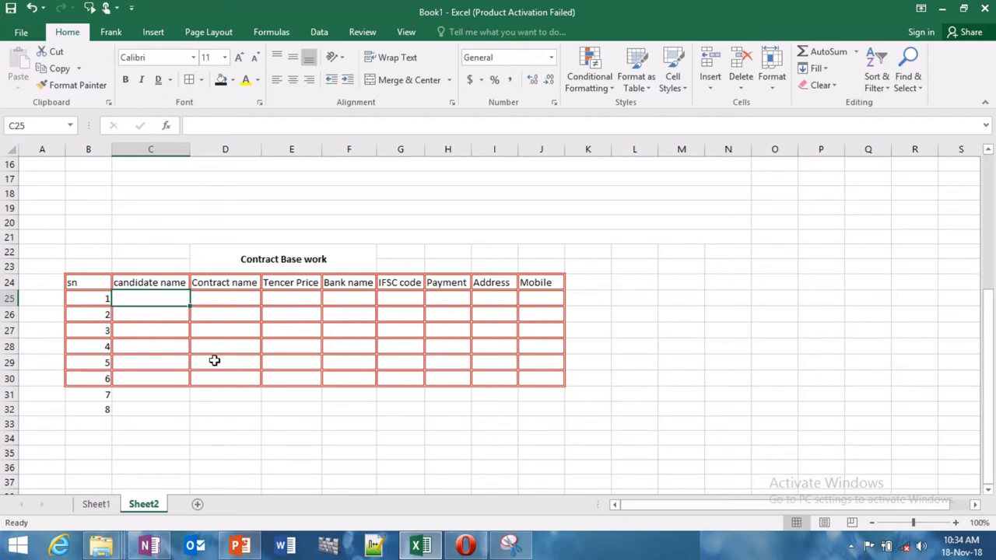
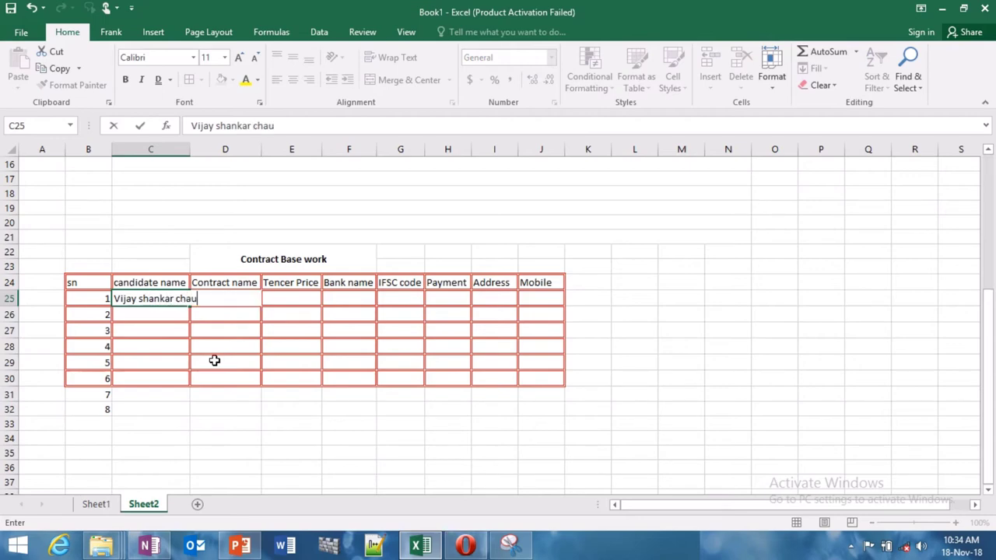
Step: Enter the first candidate's full name in C25, then select the data cells C25:J30
key("Tab")
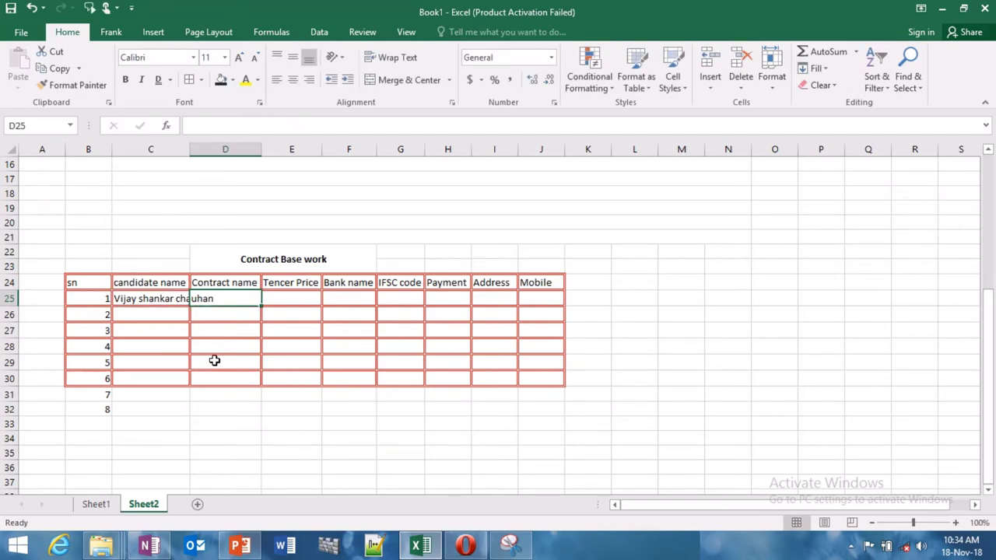
left_click(214, 360)
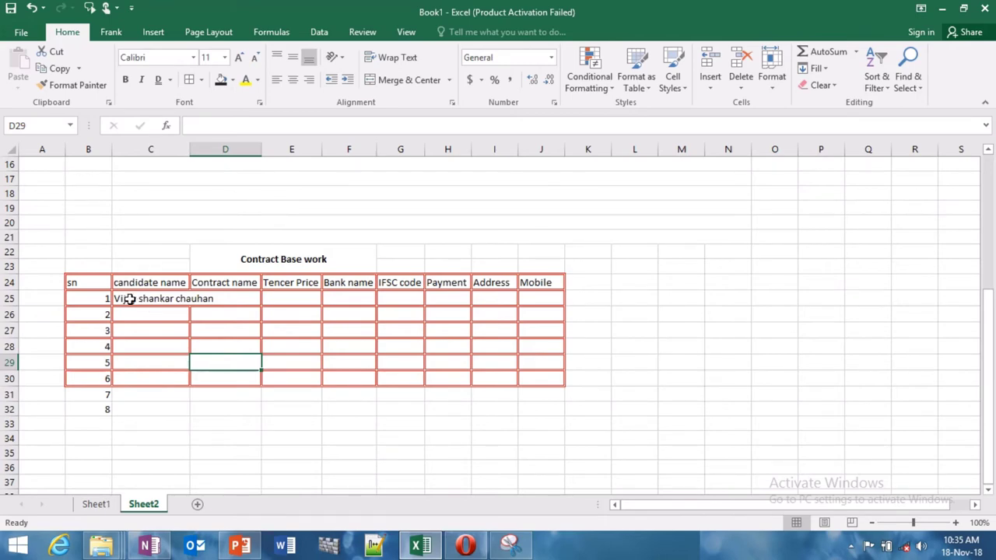
mouse_move(133, 298)
left_mouse_down()
mouse_move(505, 376)
mouse_move(532, 372)
left_mouse_up()
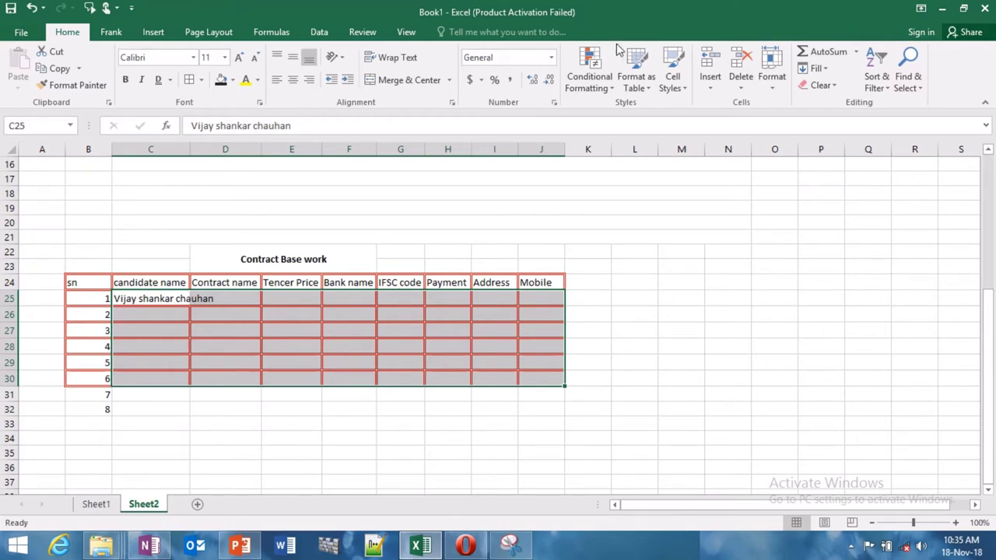
Step: Turn on Shrink to fit in the Alignment settings for C25:J30
left_click(451, 103)
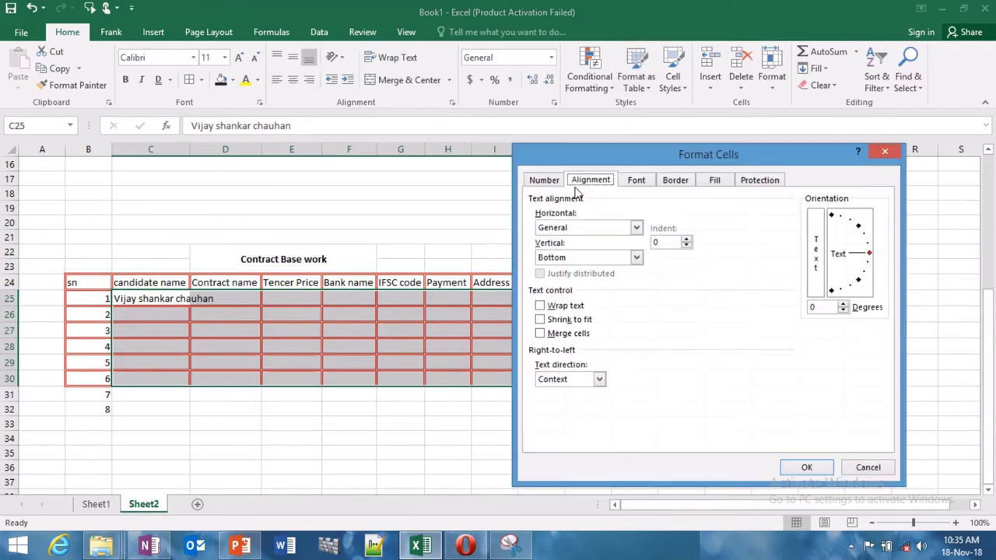
left_click(555, 322)
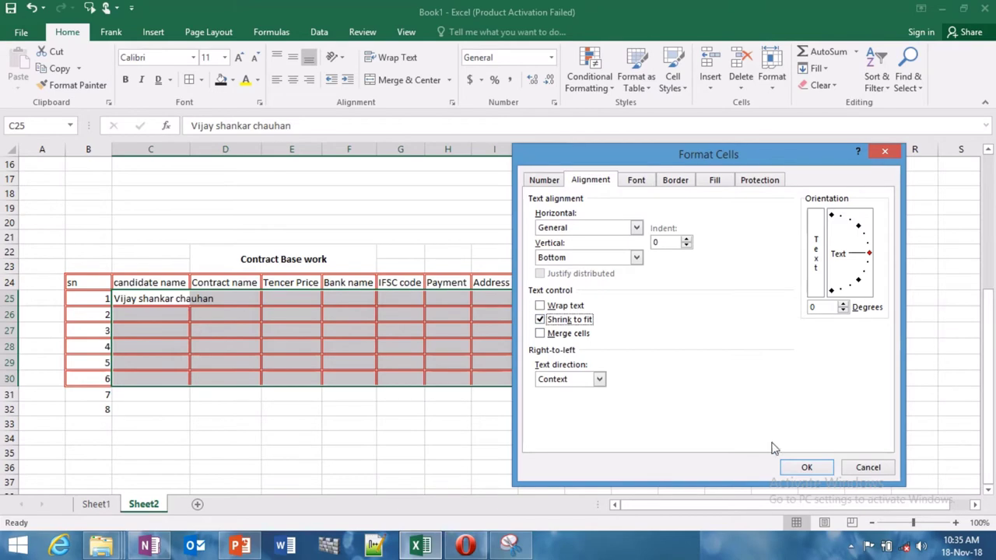
left_click(804, 469)
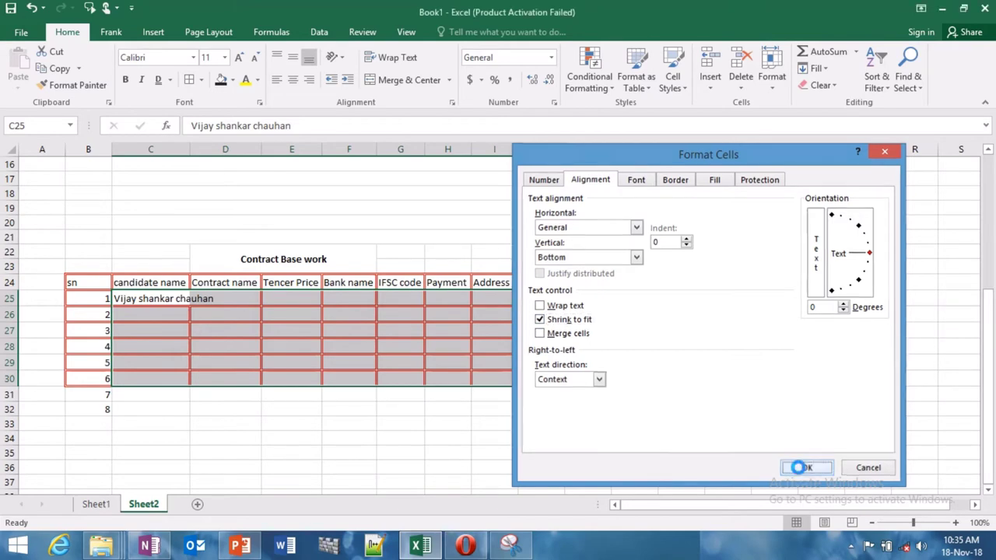
Step: Enter Platform Stall in D25 and Tencer Price 10000000 in E25, and begin Bank of Maharashtra in F25
left_click(211, 300)
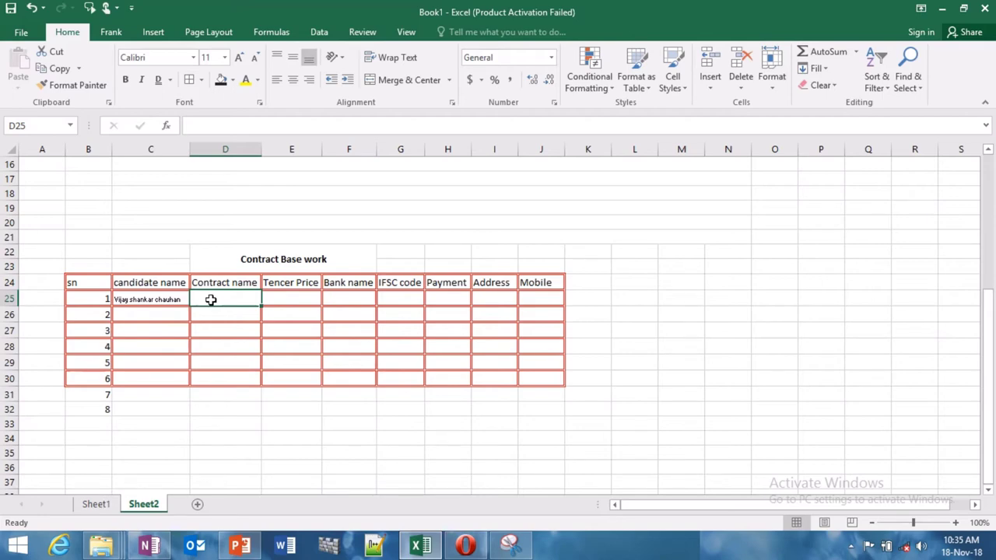
type("P")
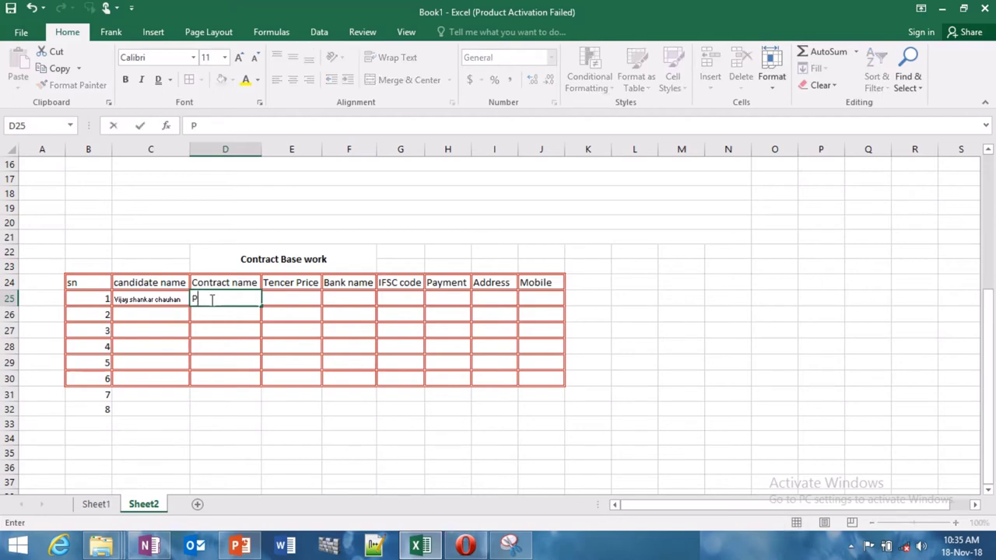
type("al")
key("BackSpace")
key("BackSpace")
key("BackSpace")
type("latform ")
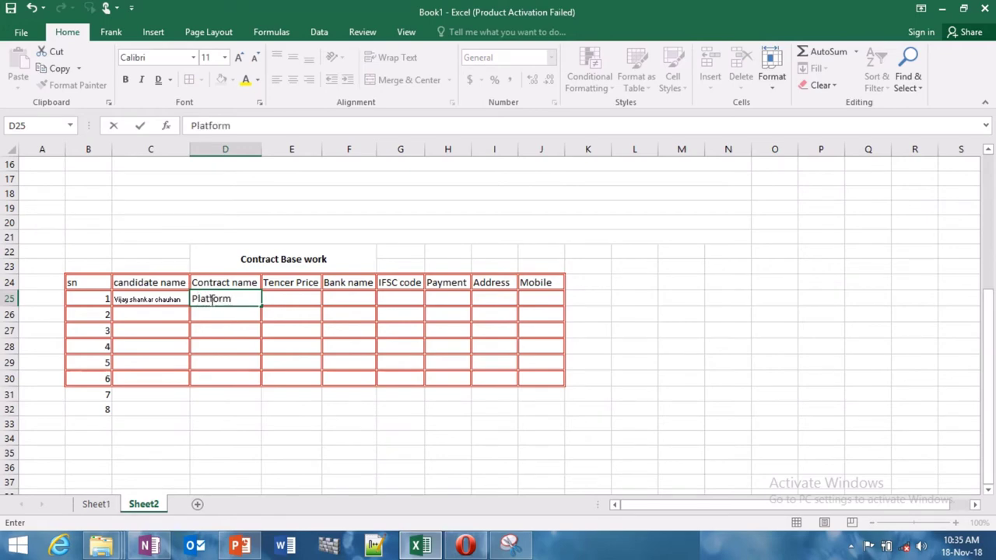
type("S")
type("tall")
key("Tab")
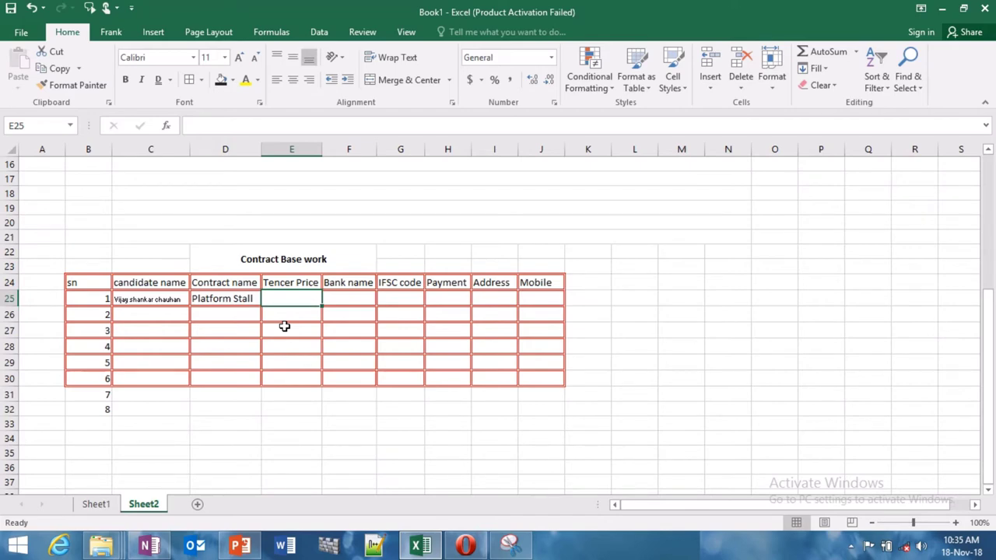
type("10")
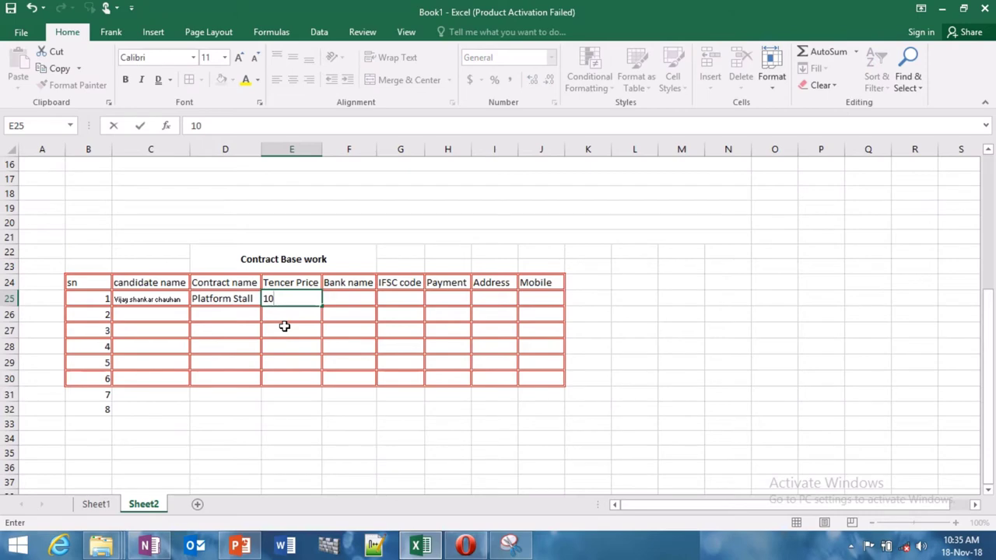
type("000000")
key("Tab")
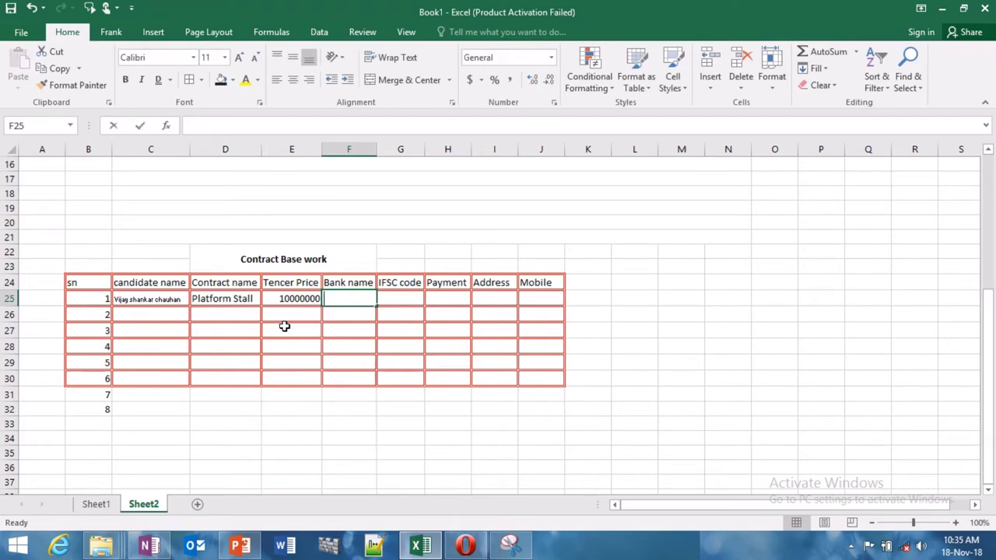
type("B")
key("BackSpace")
key("BackSpace")
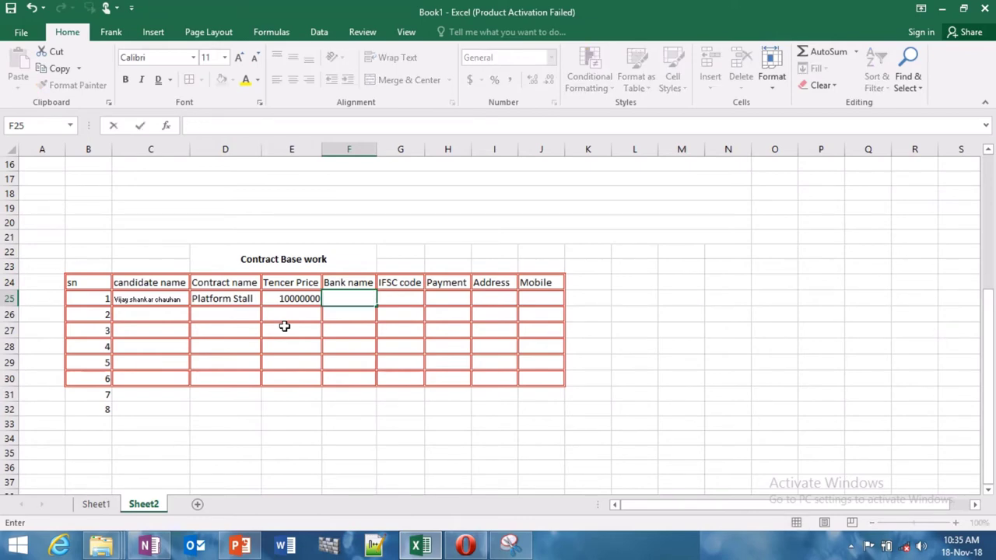
type("Bank of")
type(" Maharas")
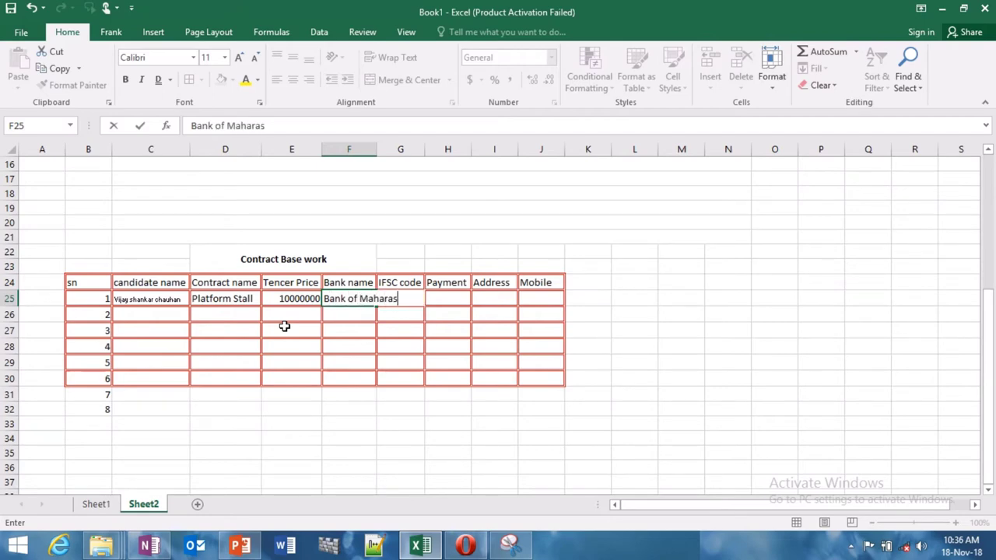
type("ht")
Step: Finish entering Bank of Maharashtra in F25 and widen the Bank name column
type("ra")
left_click(411, 338)
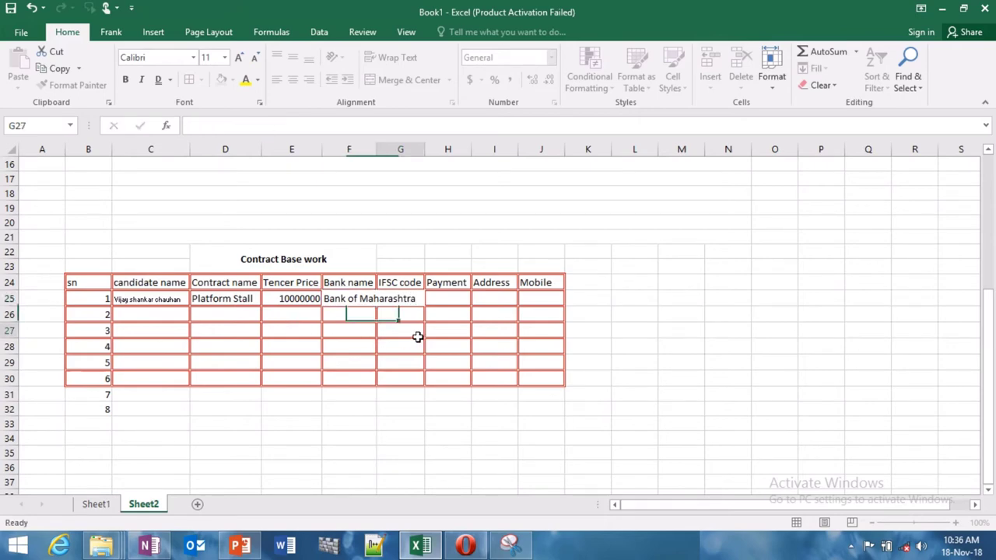
left_click(348, 297)
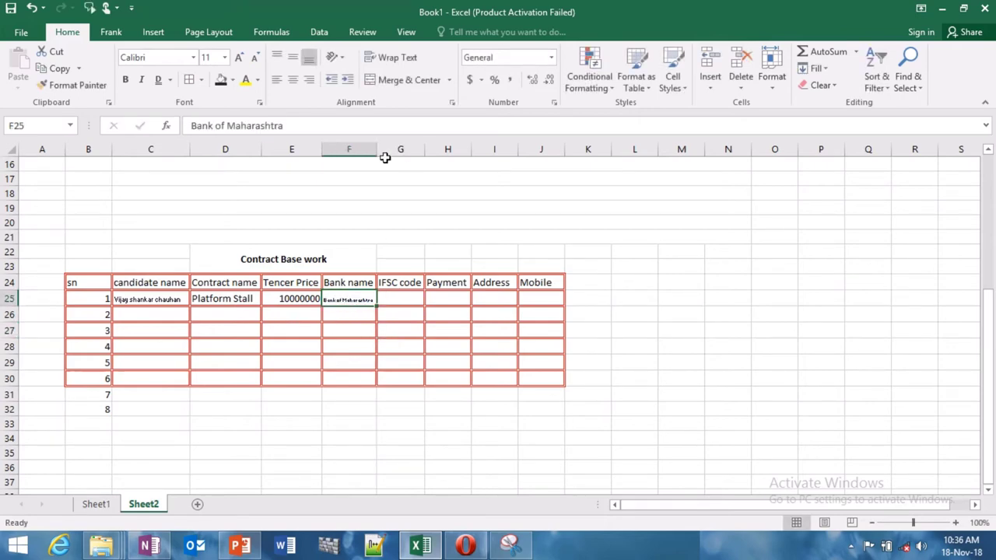
mouse_move(377, 151)
left_mouse_down()
mouse_move(423, 151)
mouse_move(378, 151)
left_mouse_up()
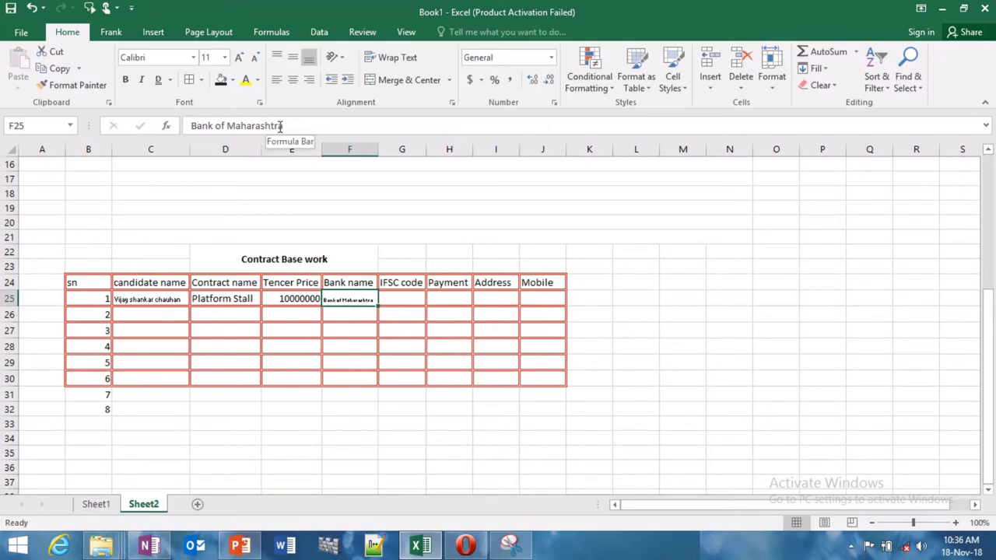
Step: Enter the IFSC code in G25
left_click(409, 298)
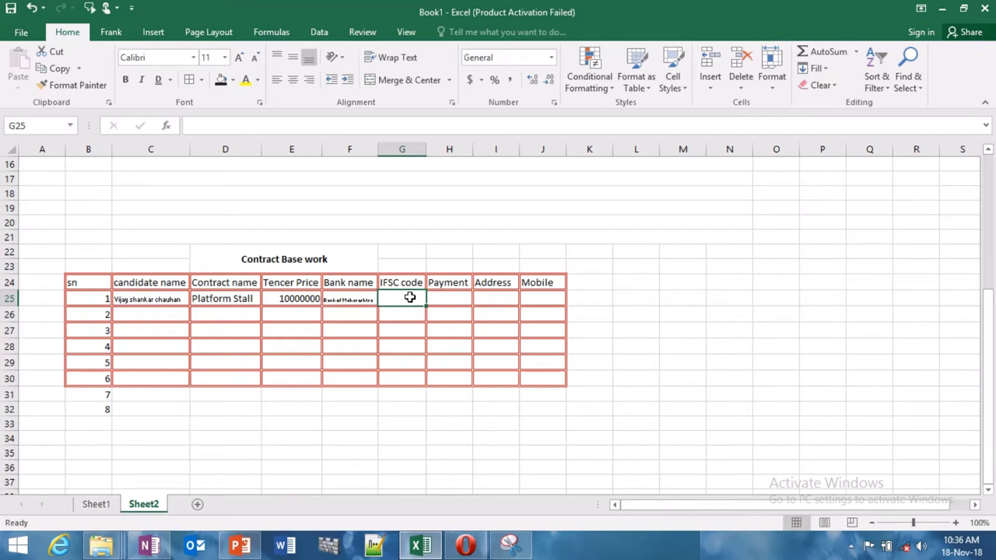
type("M")
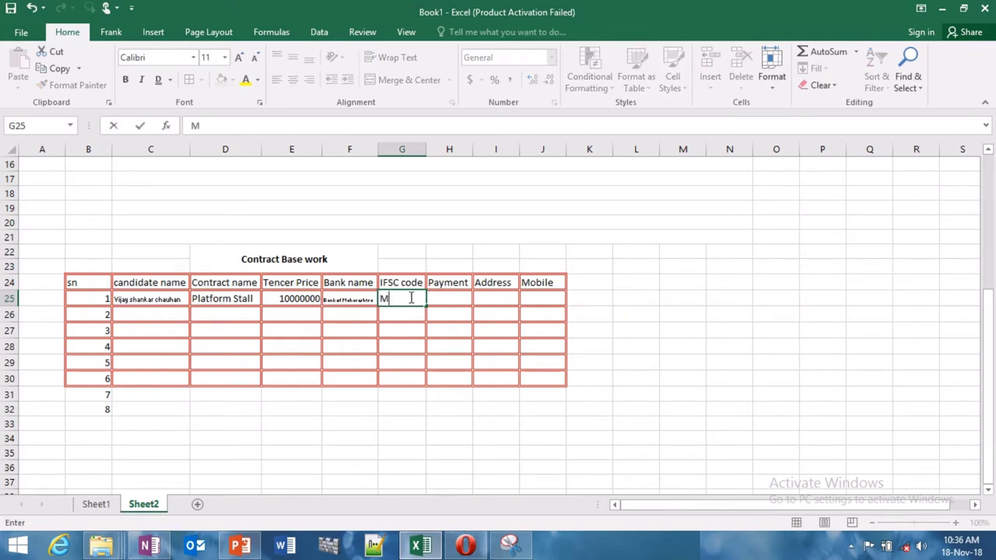
key("BackSpace")
type("MI")
type("BA")
type("000")
type("1234")
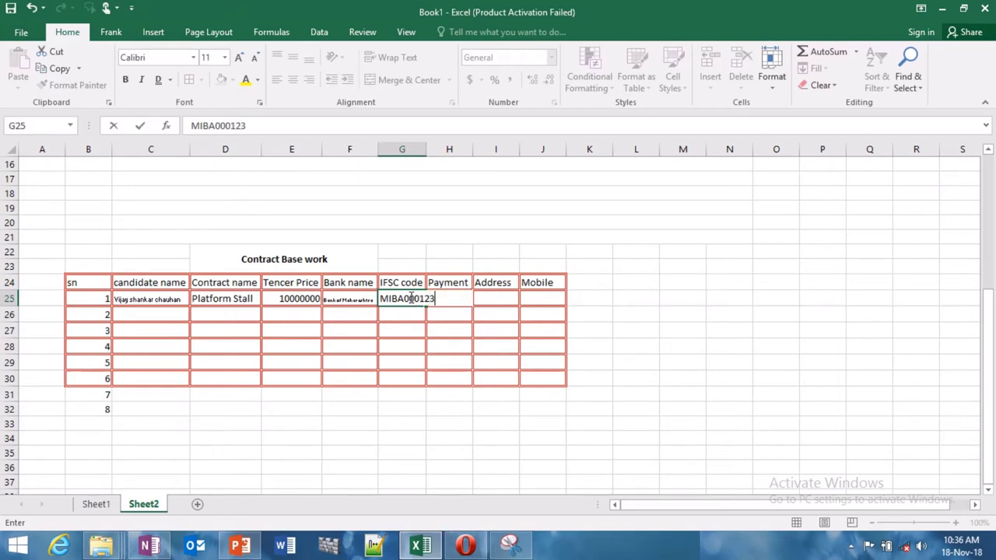
left_click(488, 317)
Step: Enter a Payment of 5000000 in H25
left_click(455, 299)
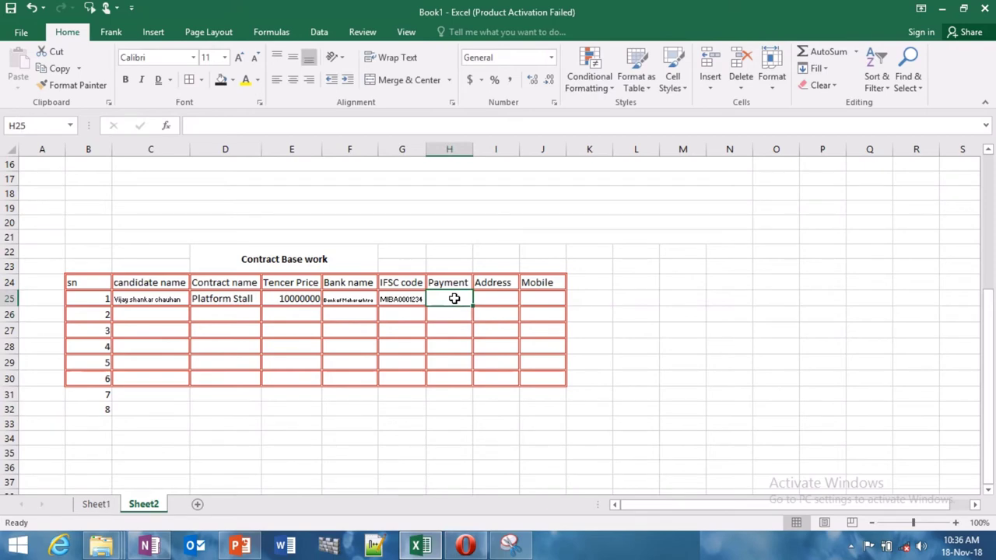
type("5")
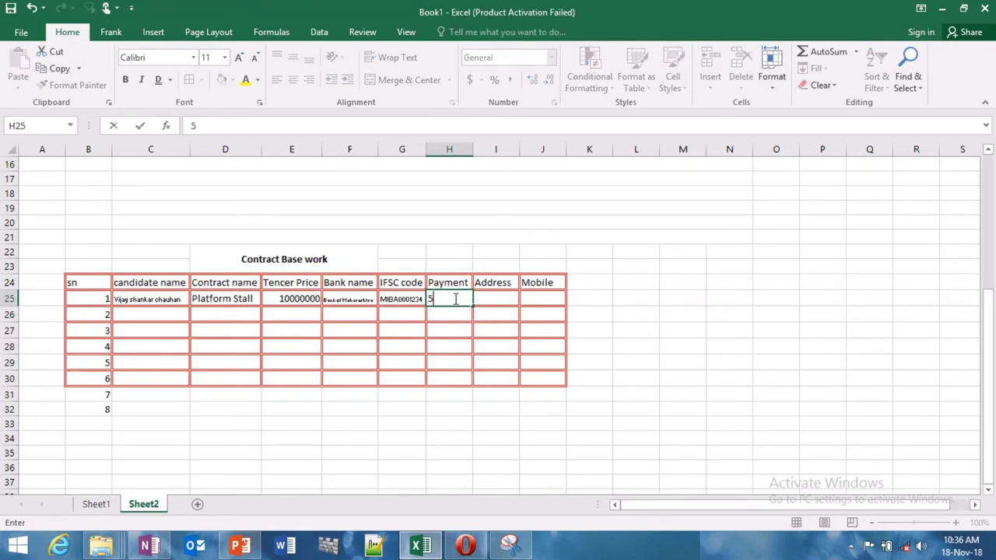
type("000")
type("0")
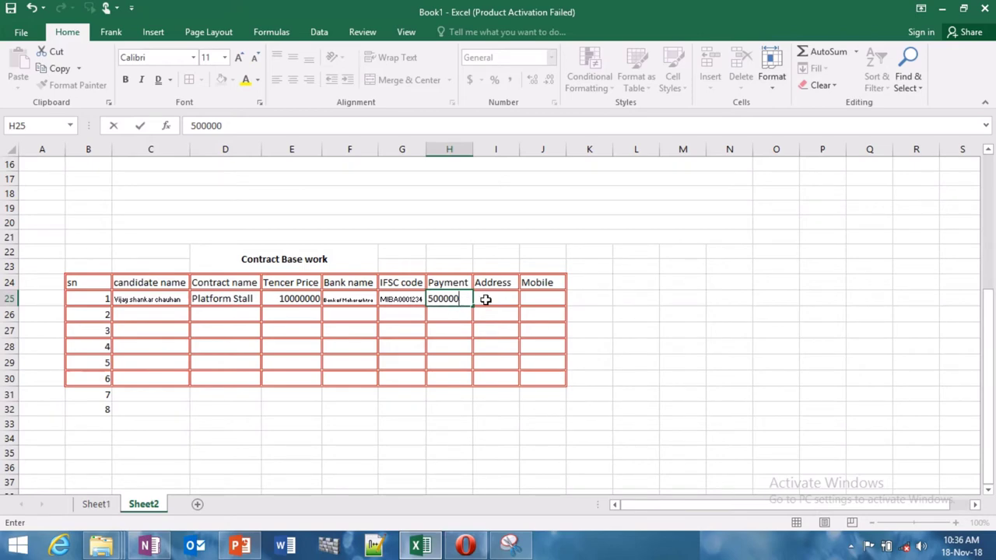
type("0")
Step: Enter the contractor's address in I25
left_click(509, 299)
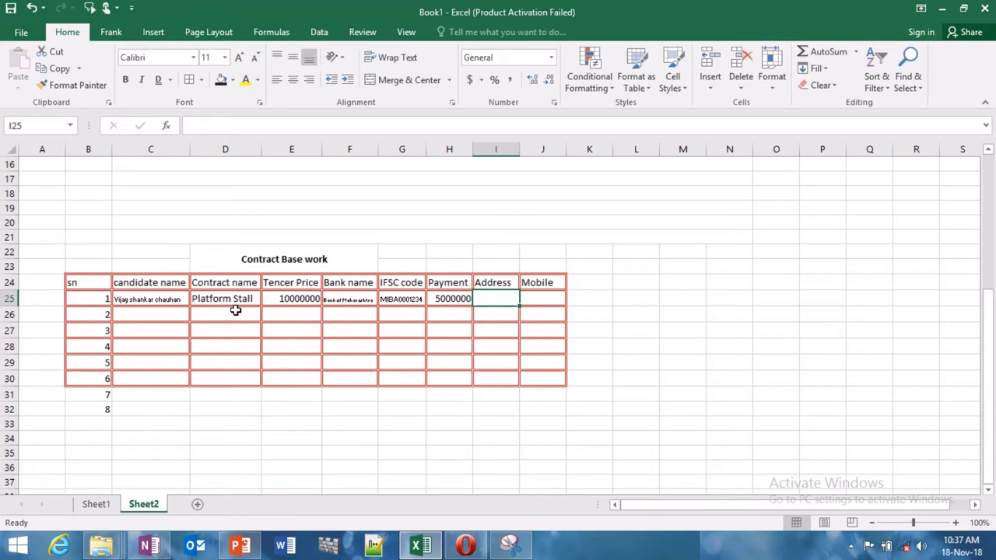
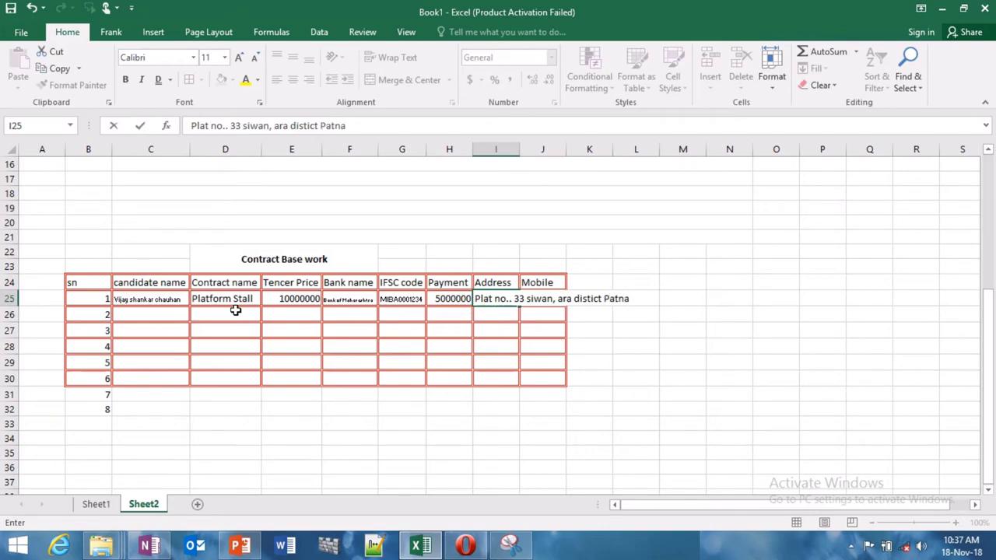
left_click(544, 366)
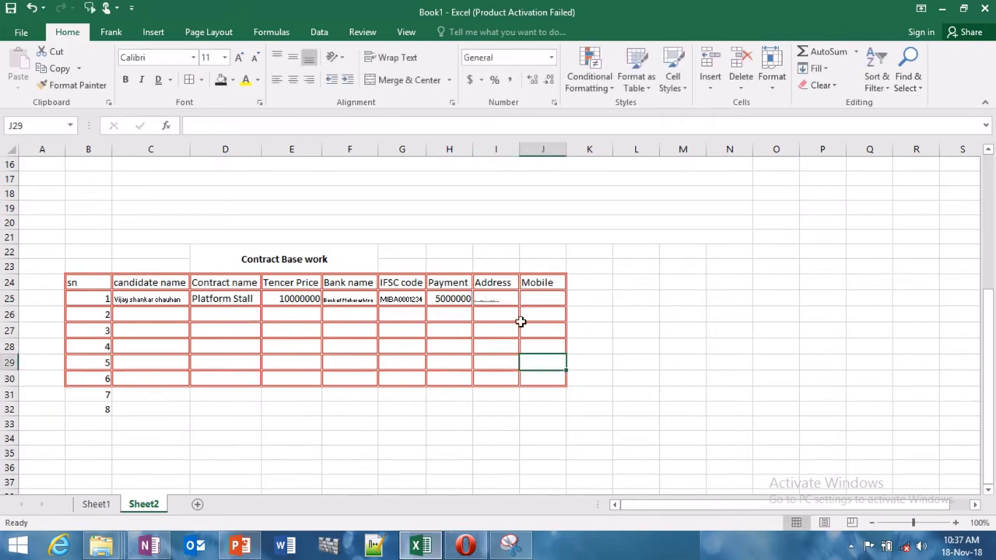
left_click(492, 302)
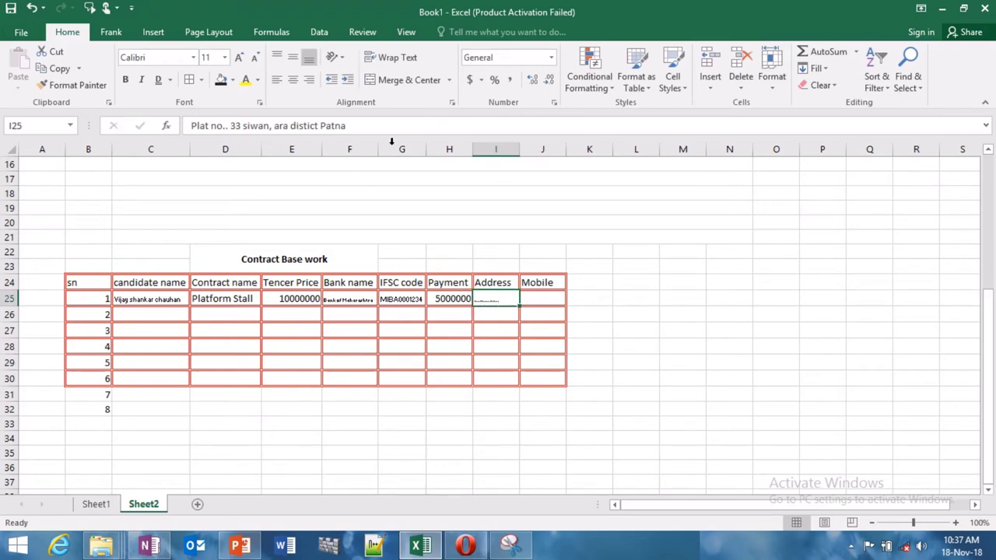
Step: Enter the mobile number in J25, then select the Bank name heading in F24
left_click(552, 301)
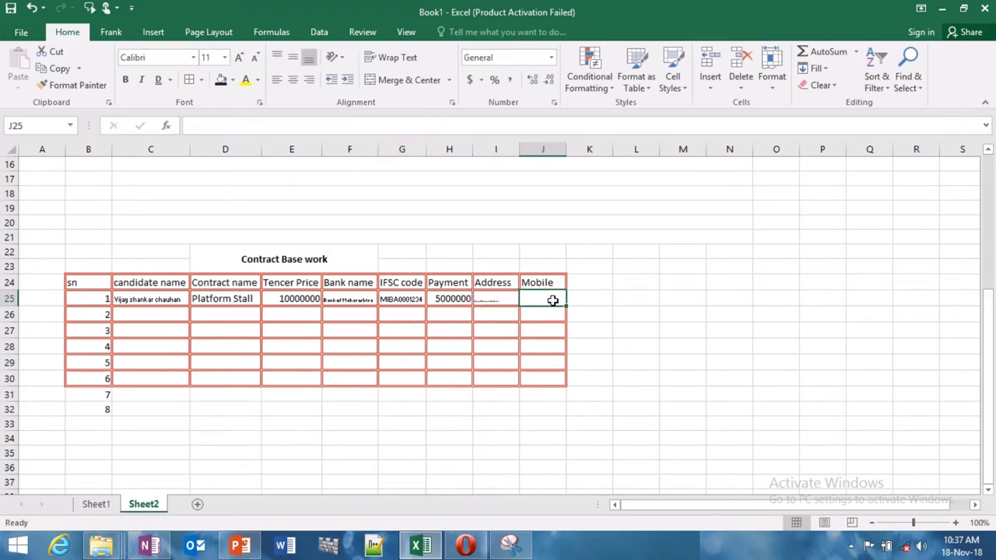
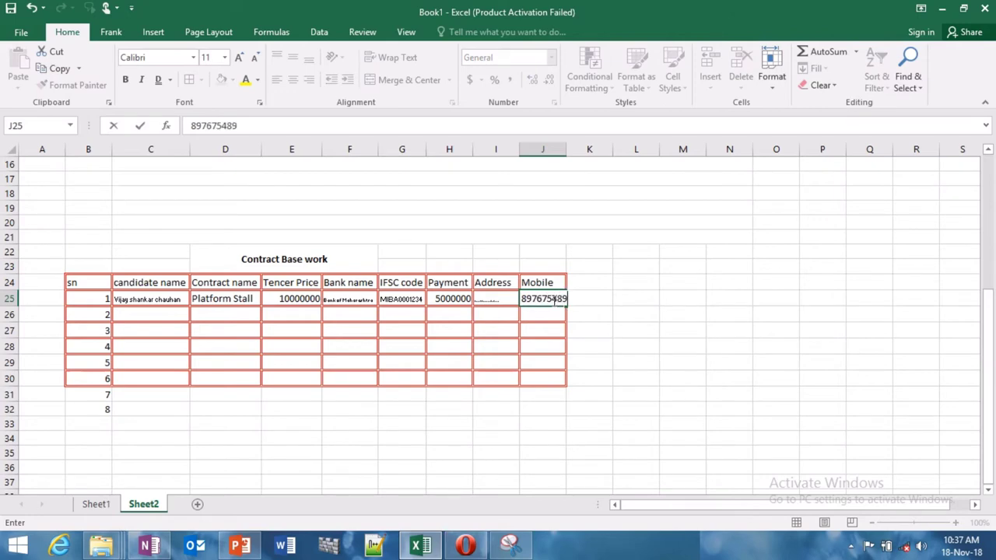
left_click(580, 332)
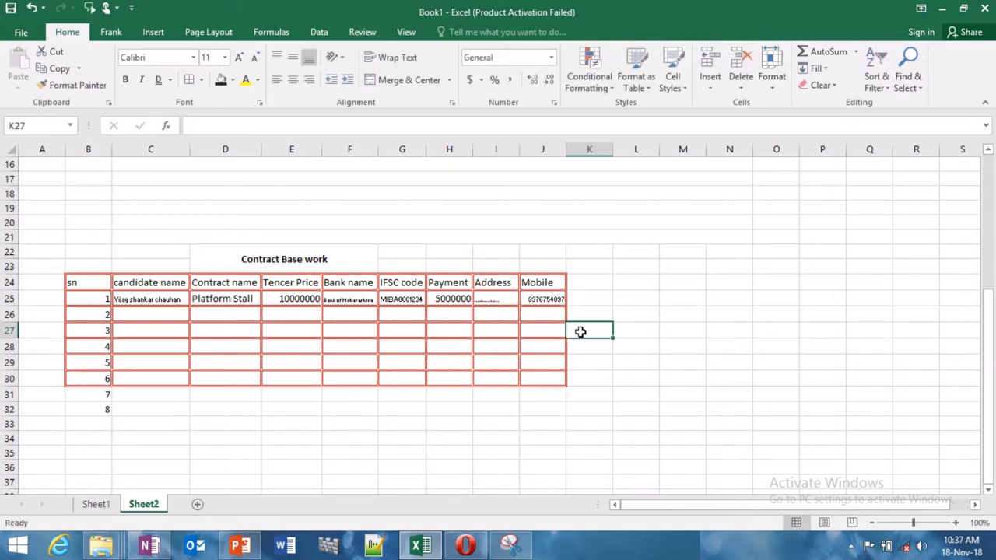
left_click(300, 253)
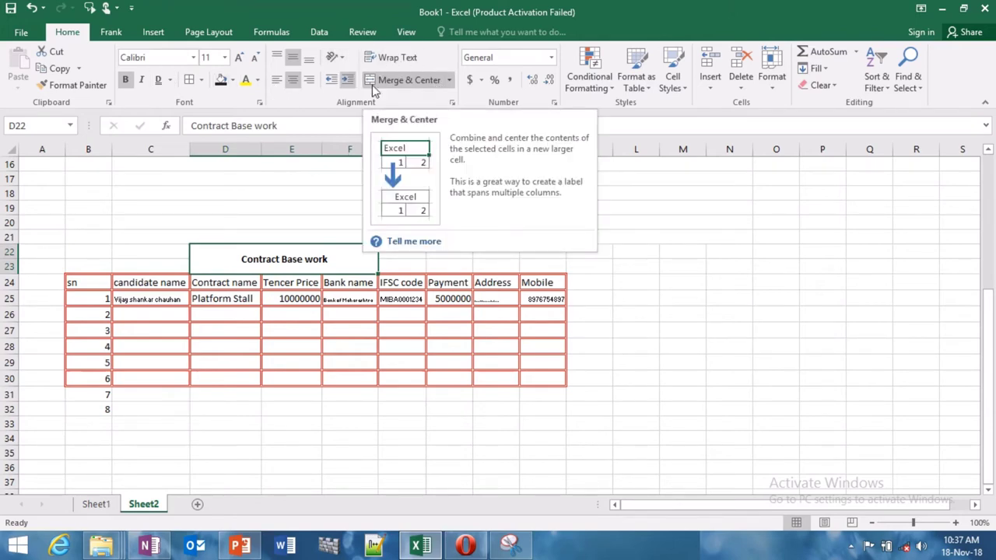
left_click(348, 287)
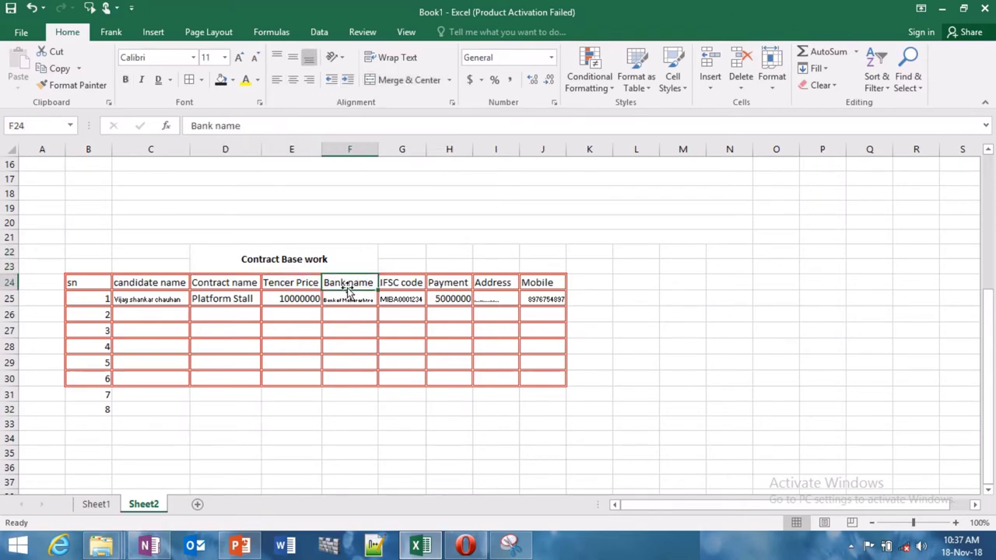
left_click(315, 345)
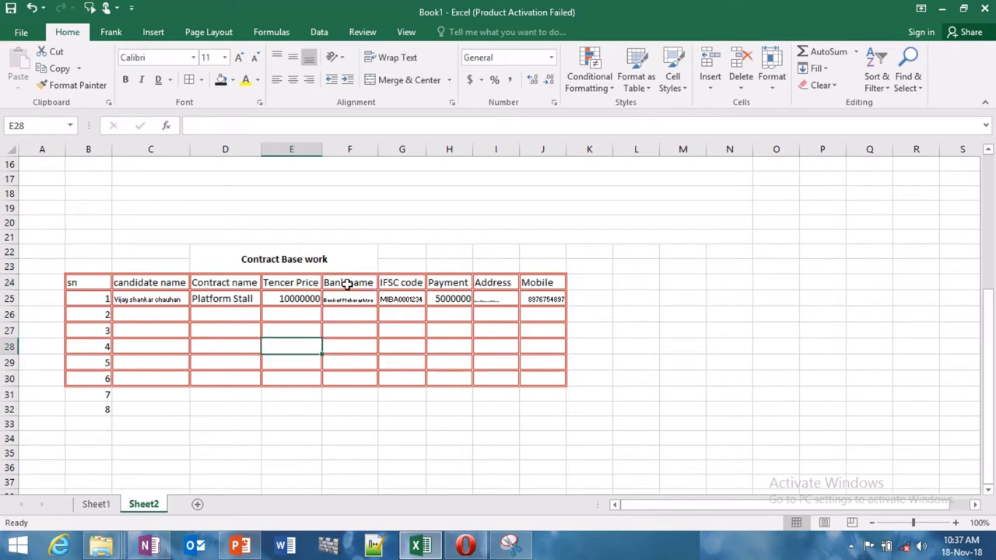
left_click(348, 286)
Step: Insert an entire new column at F24, just before Bank name
right_click(348, 285)
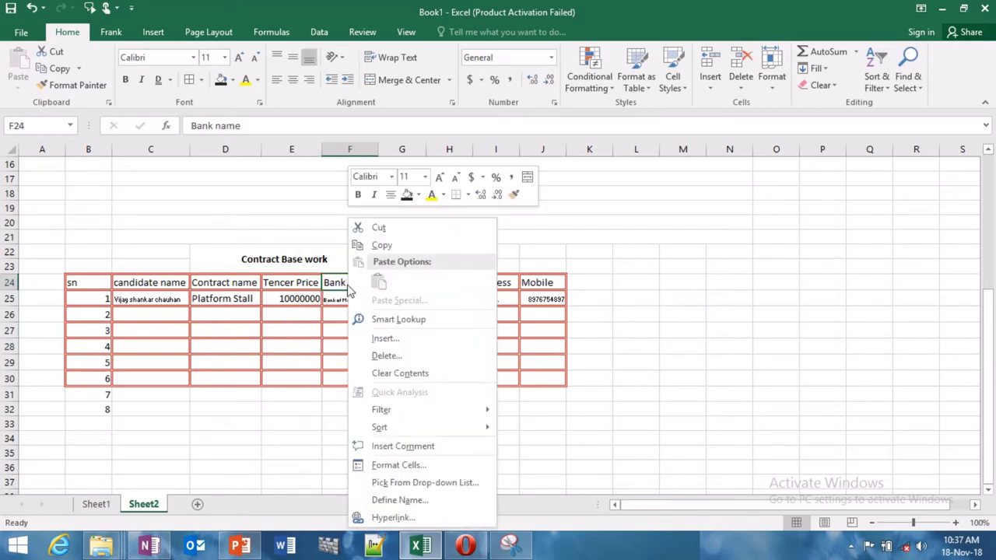
left_click(387, 341)
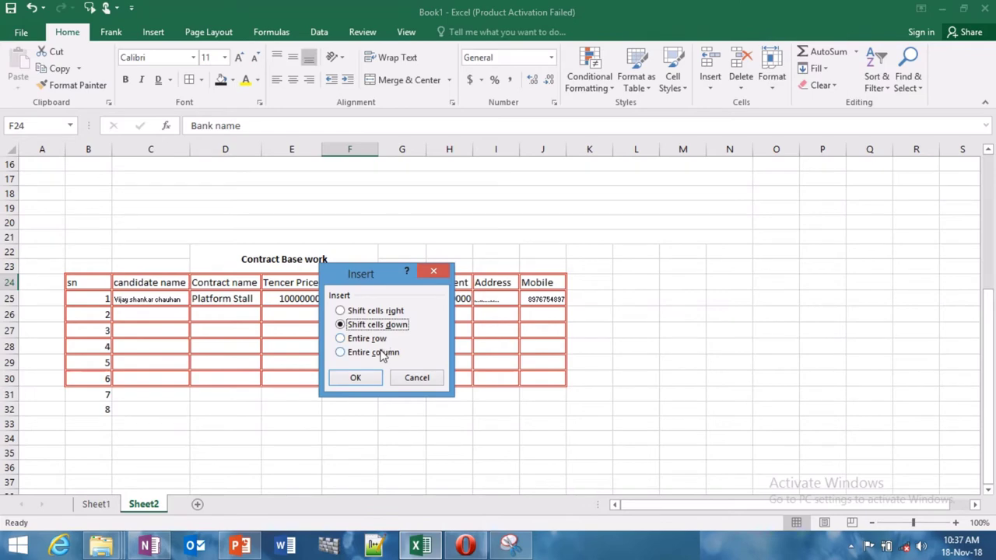
left_click(382, 353)
left_click(356, 378)
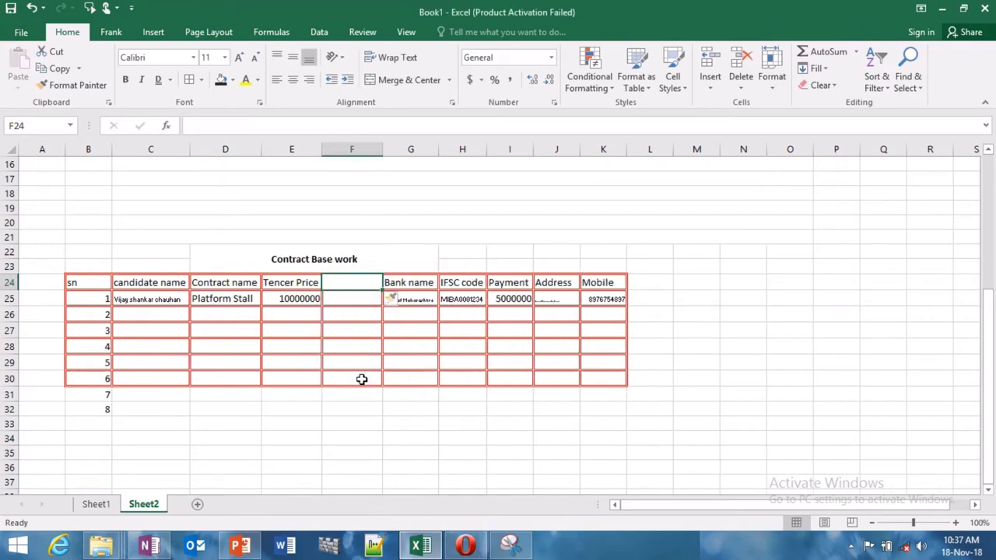
Step: Enter the heading 'Account Number' in F24 and autofit column F to show it
type("A")
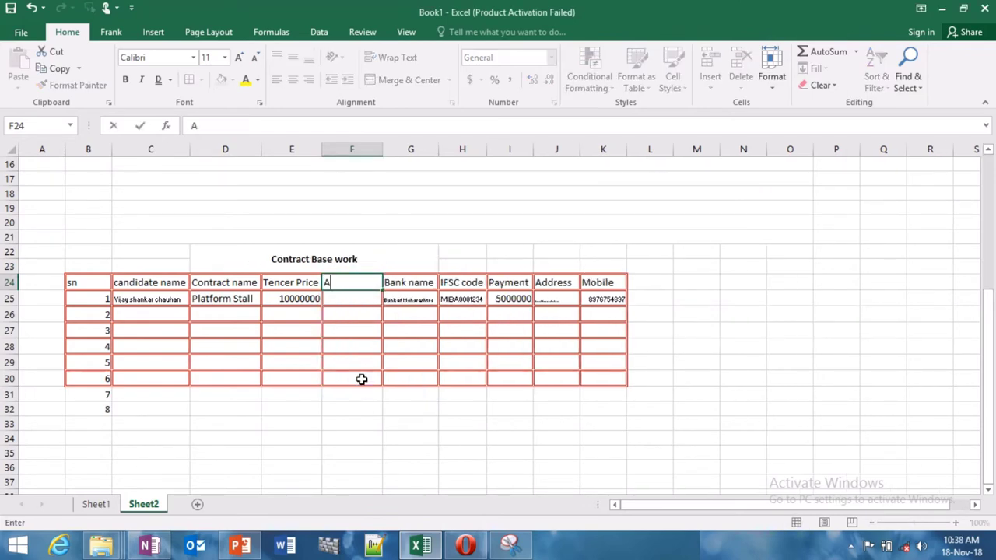
type("ccount Nj")
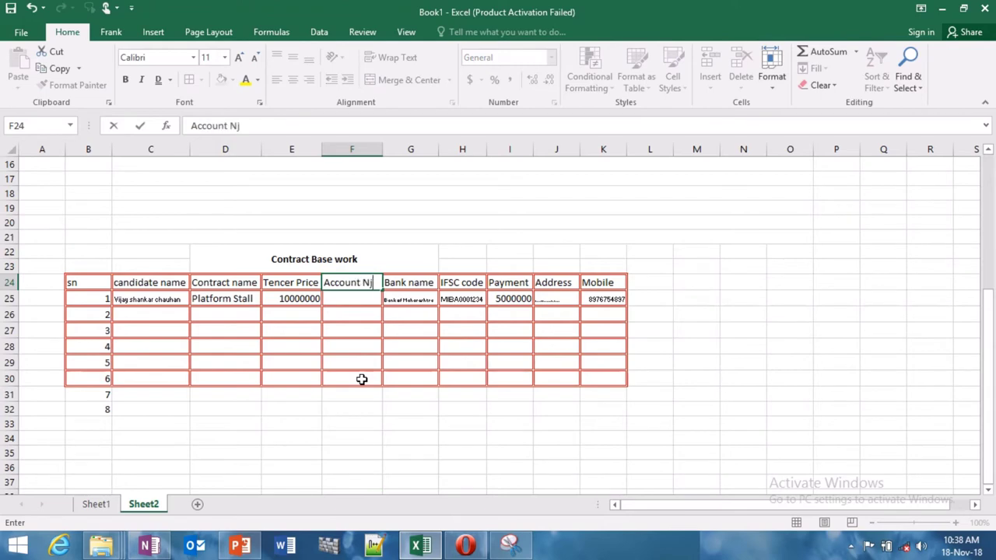
type("umber")
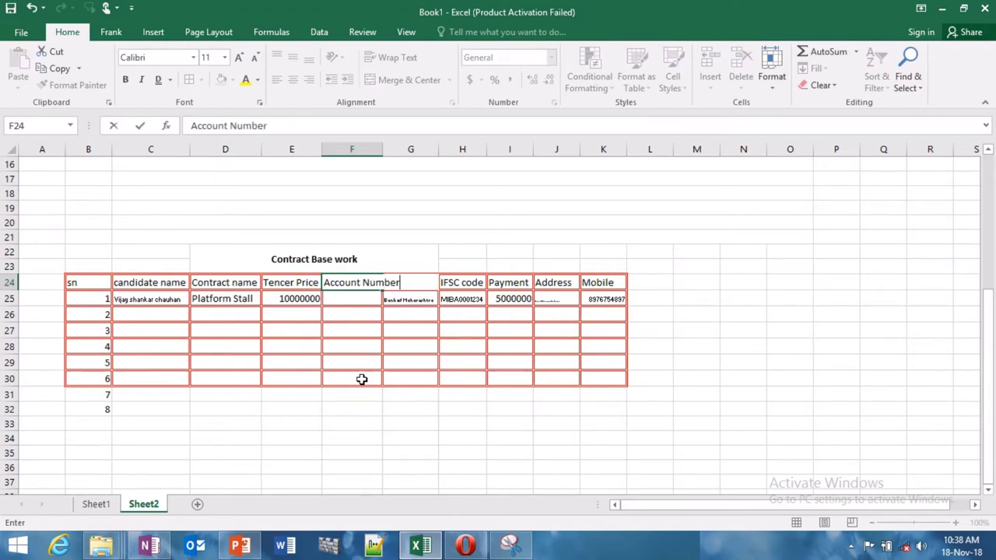
left_click(389, 226)
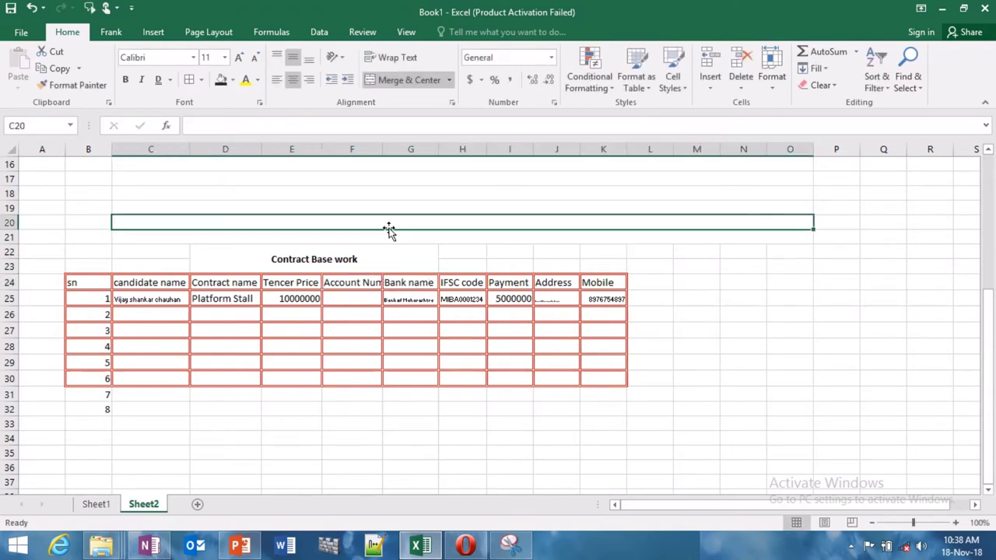
left_click(372, 282)
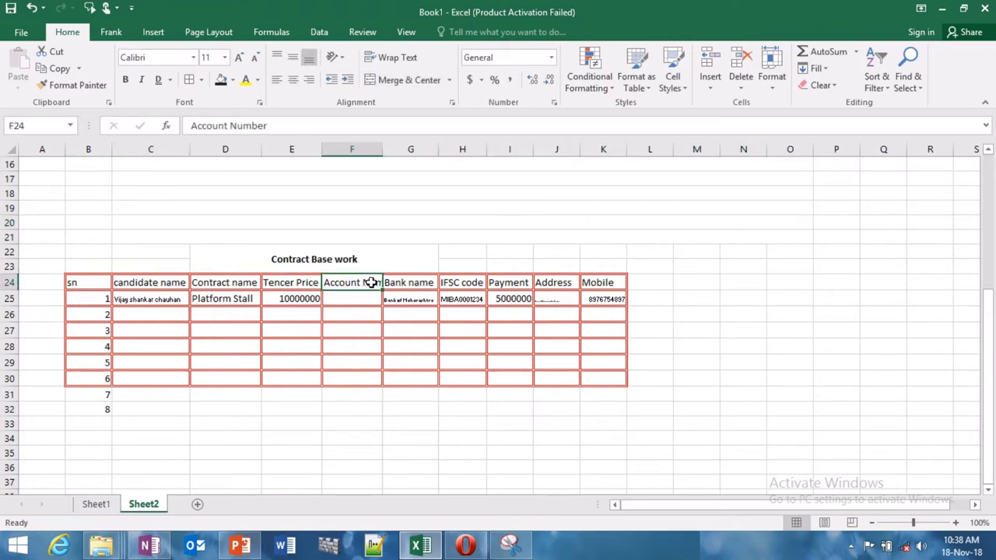
double_click(382, 150)
left_click(348, 302)
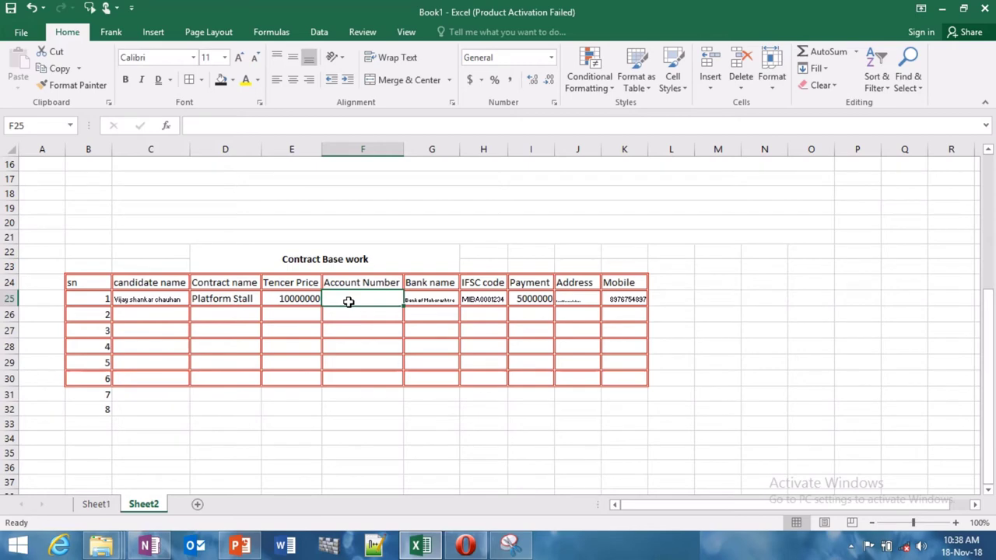
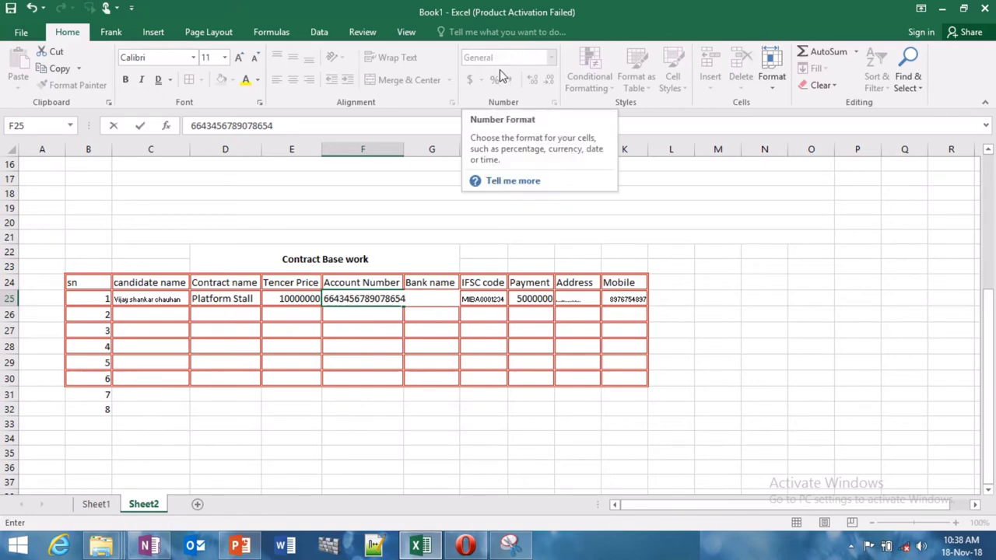
left_click(422, 354)
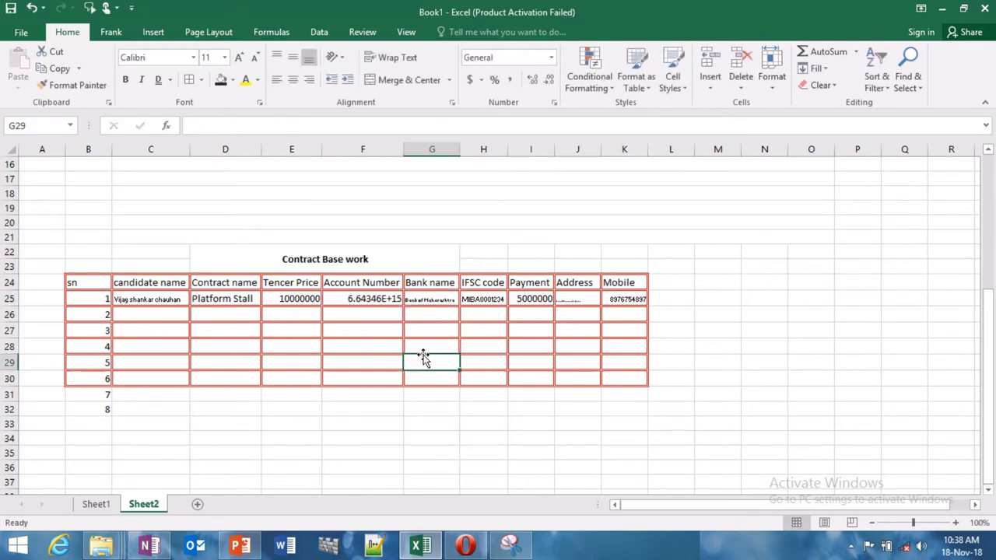
left_click(375, 298)
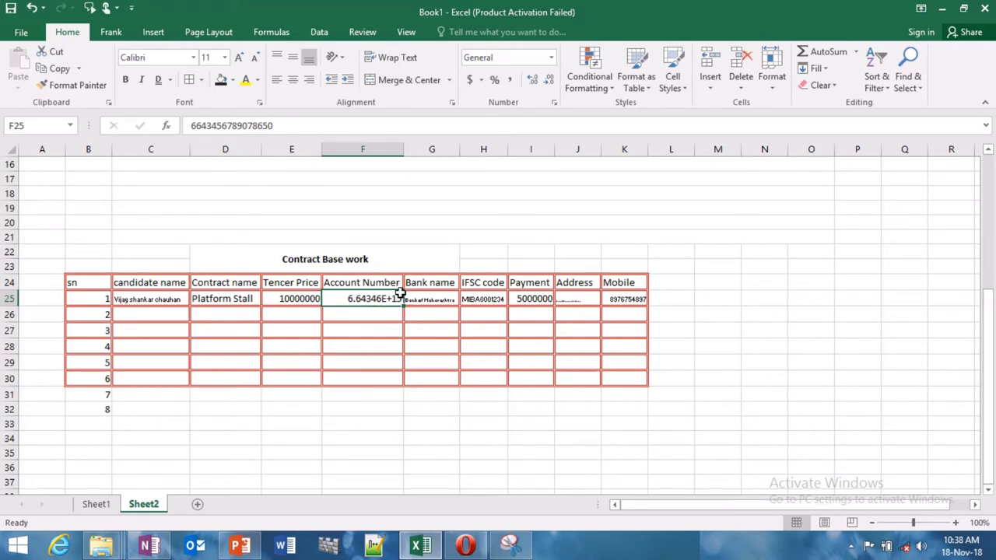
left_click(552, 60)
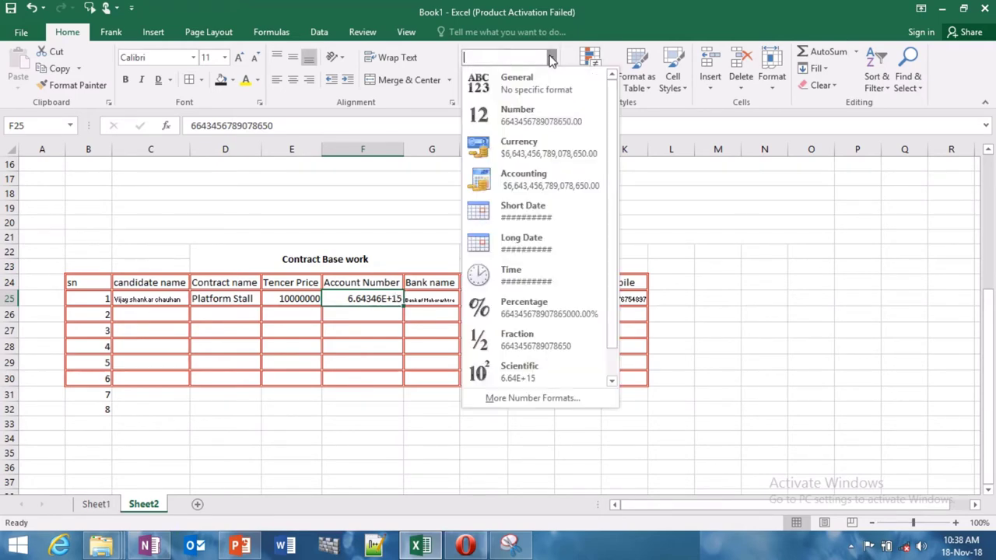
left_click(522, 123)
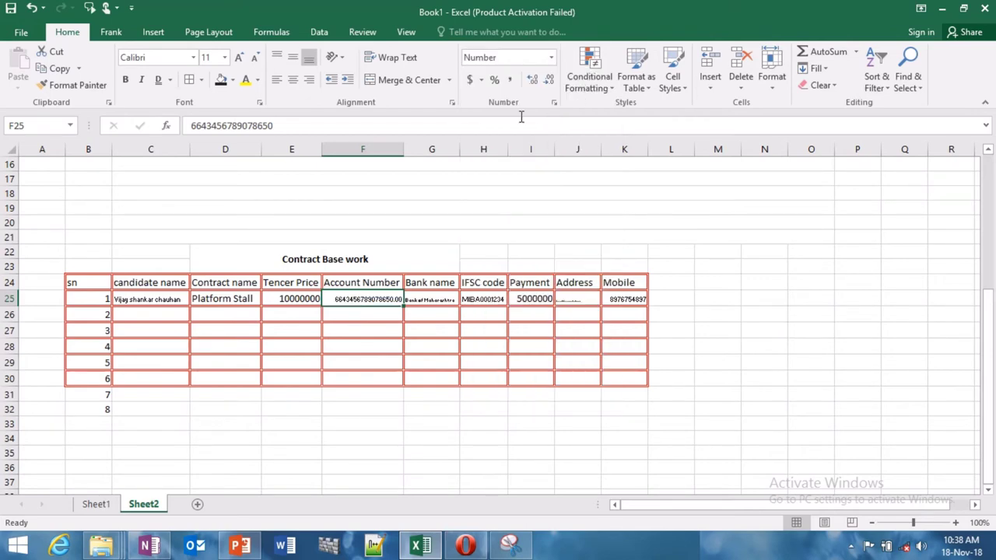
left_click(348, 330)
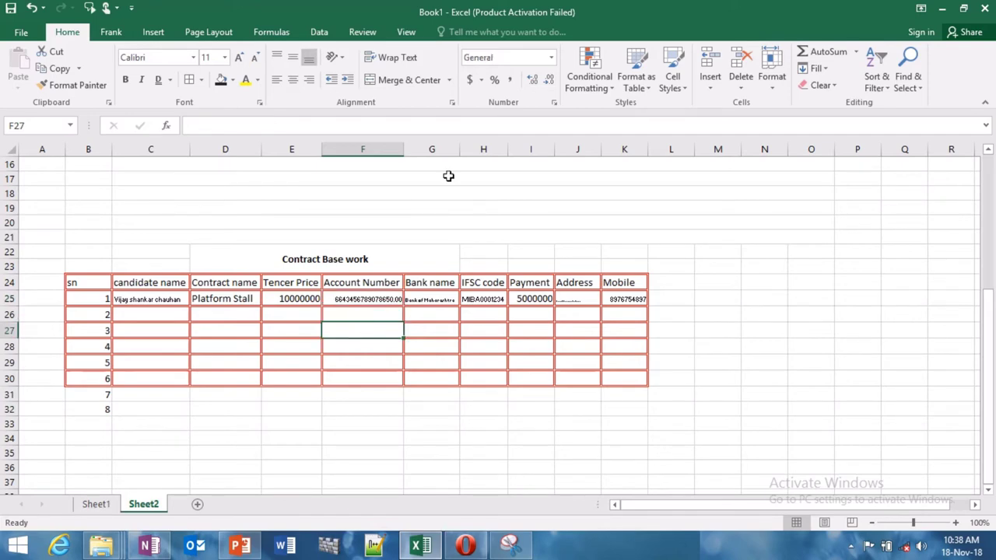
left_click(551, 58)
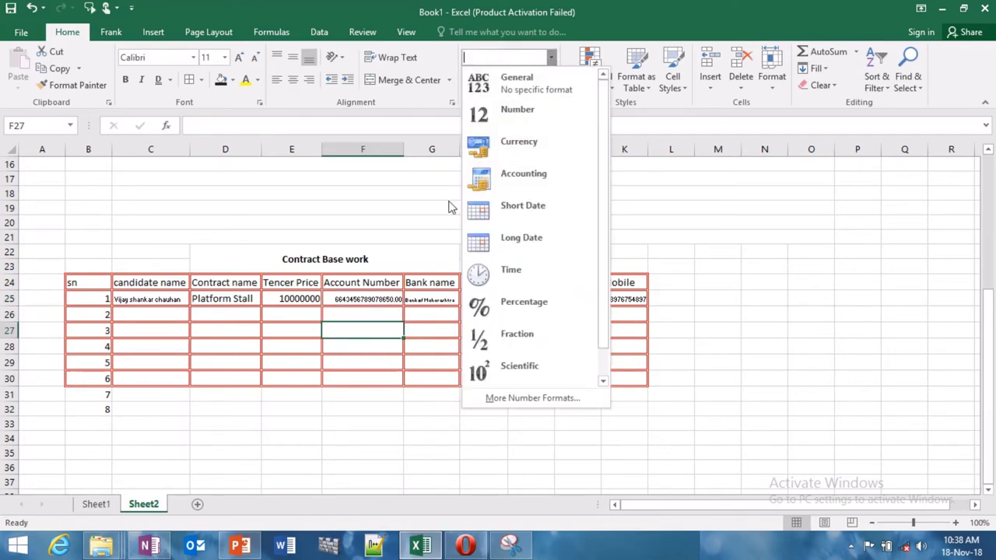
left_click(387, 204)
left_click(387, 204)
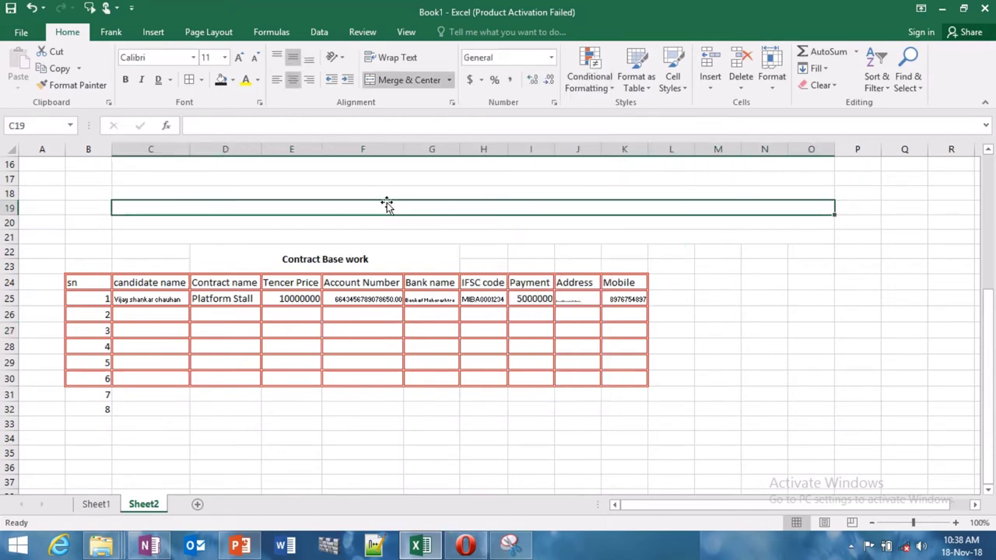
left_click(551, 57)
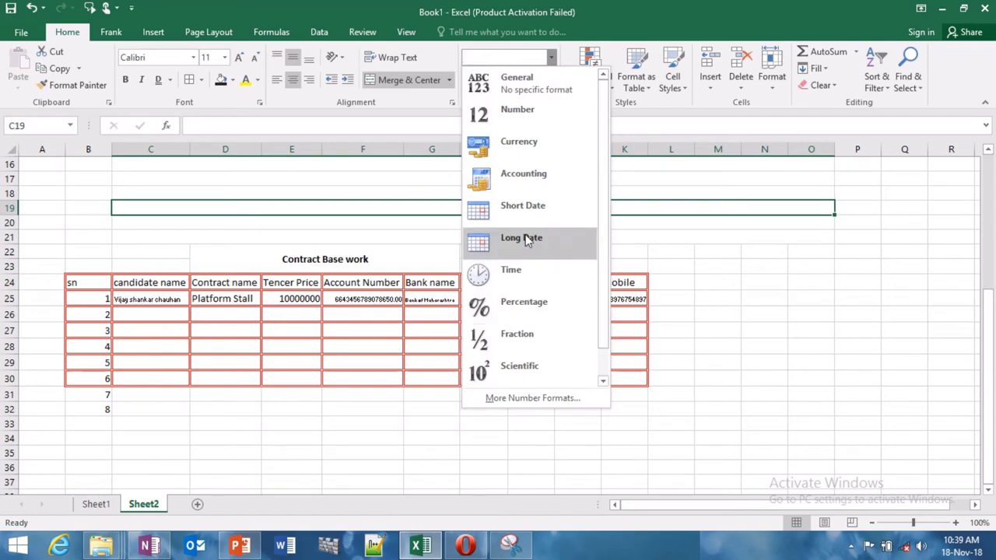
left_click(685, 233)
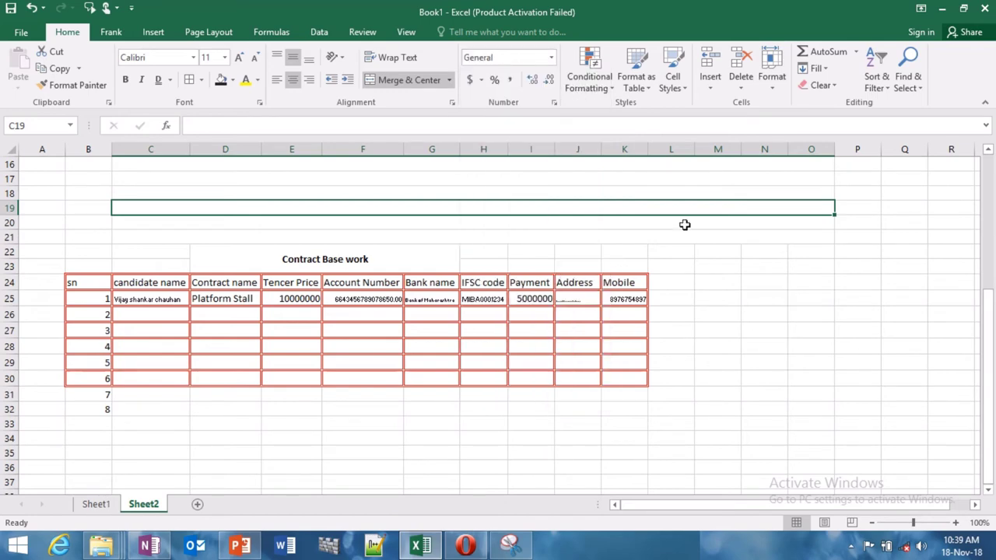
left_click(734, 194)
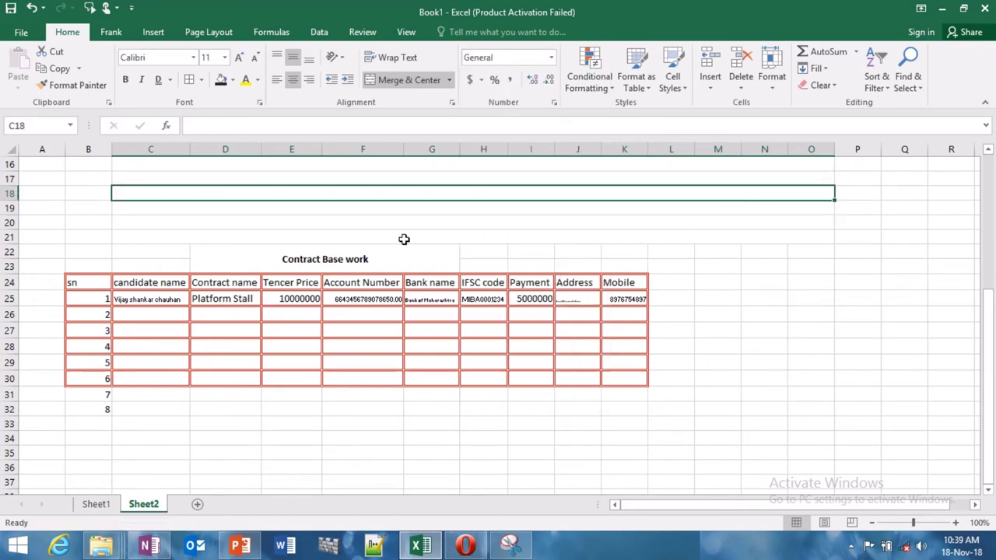
left_click(100, 253)
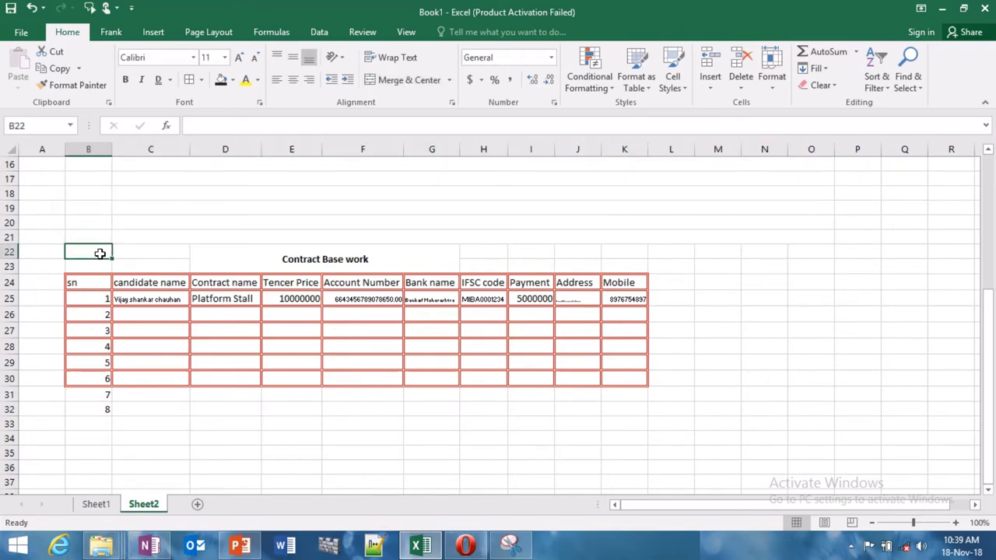
Step: Enter =NOW() in B22 and widen column B until the date and time display fully
type("=Now")
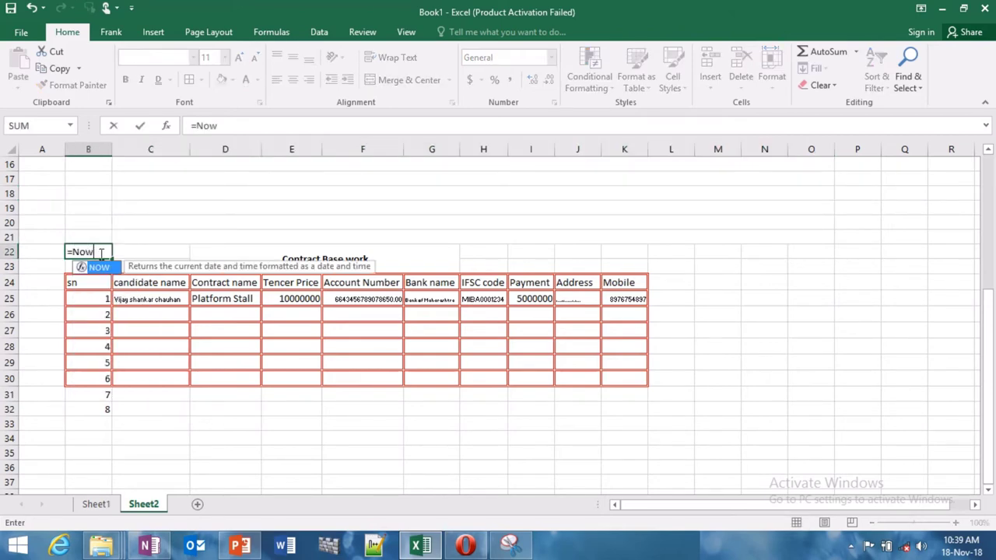
type("()")
key("Return")
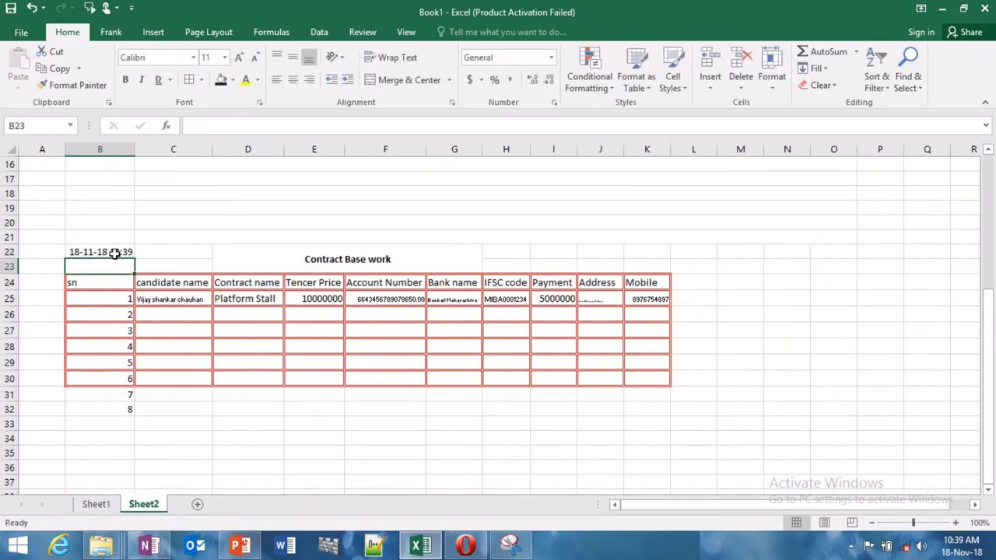
left_click(122, 252)
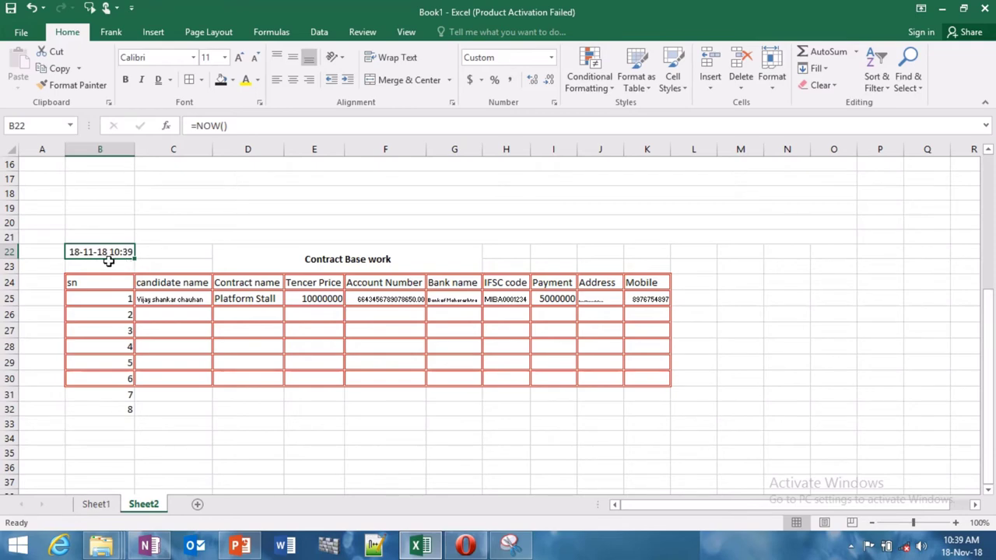
left_click_drag(134, 148, 111, 148)
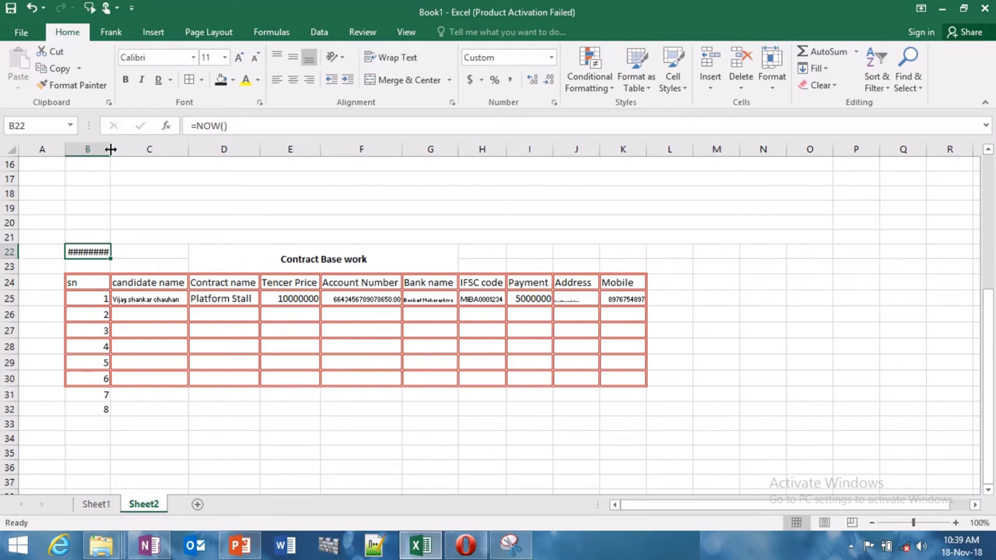
left_click_drag(111, 149, 140, 150)
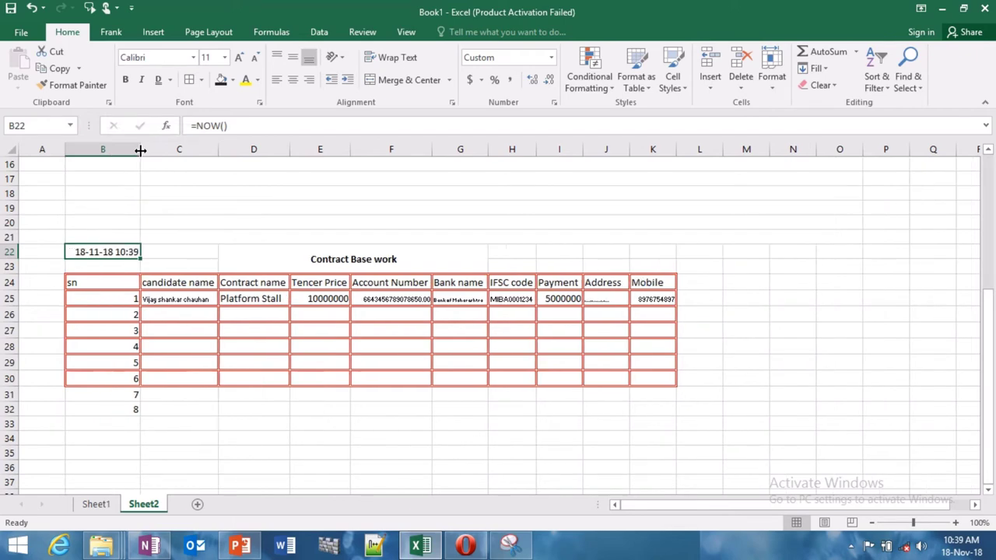
left_click(175, 255)
left_click(123, 256)
Step: Enter =TODAY() in B19 and move the cell over to A19
left_click(101, 205)
type("=")
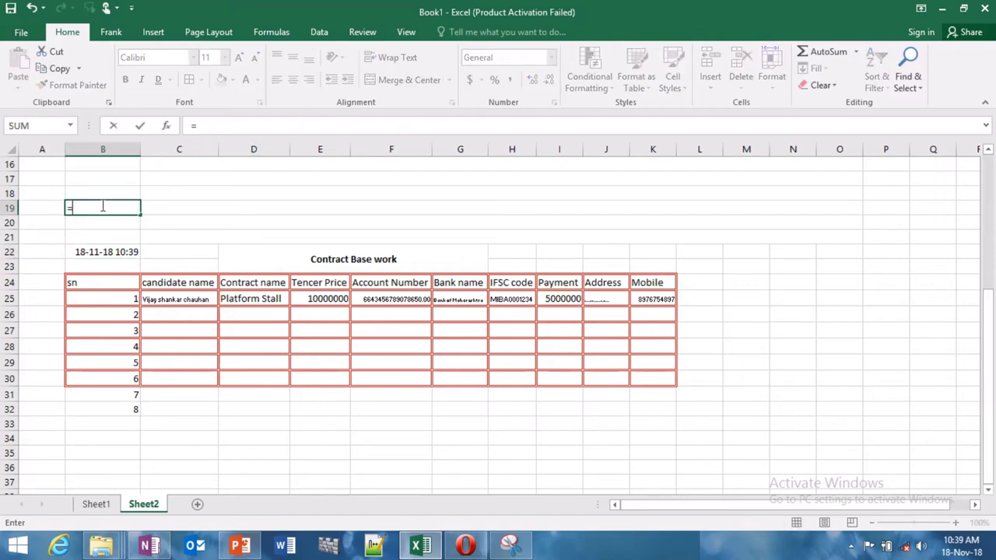
type("today")
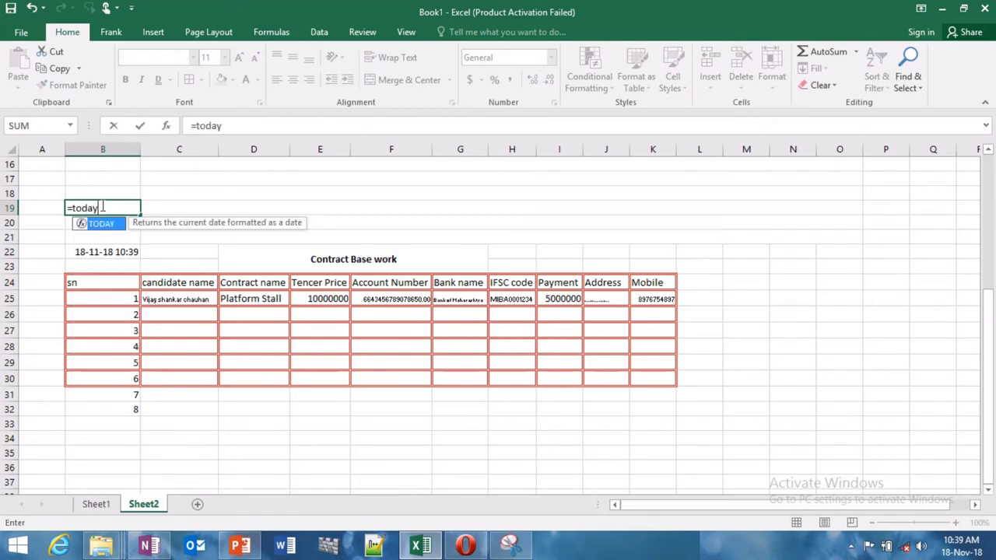
type("()")
key("Return")
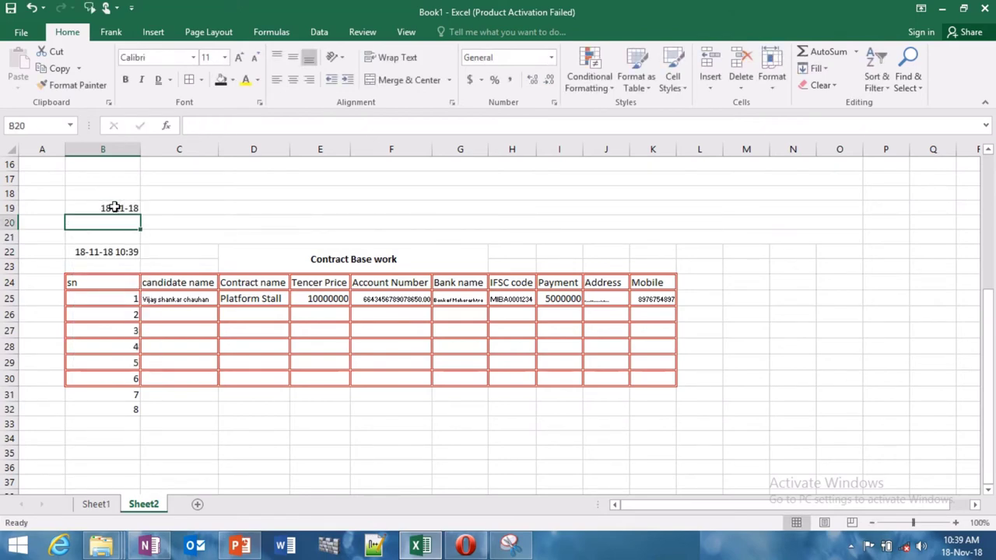
left_click(114, 207)
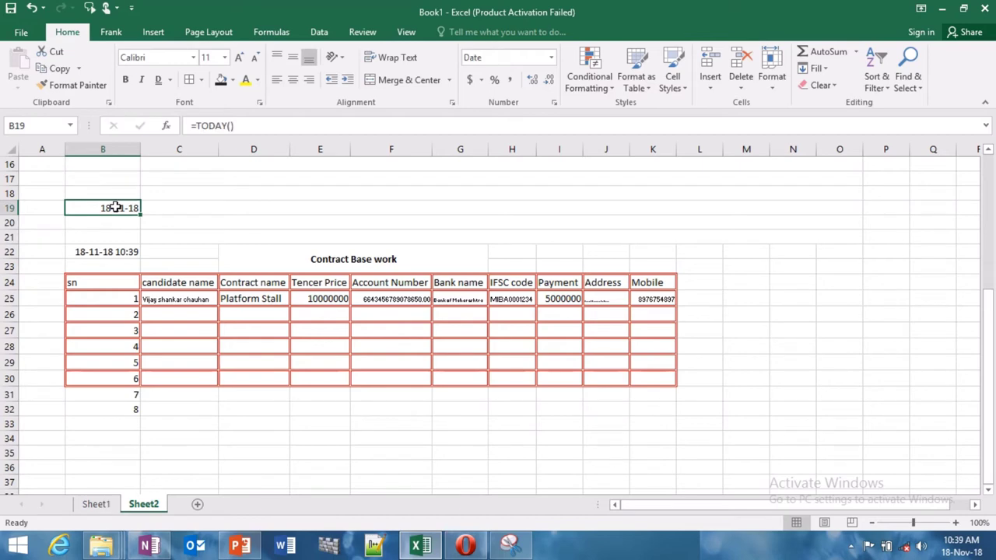
left_click_drag(67, 206, 105, 208)
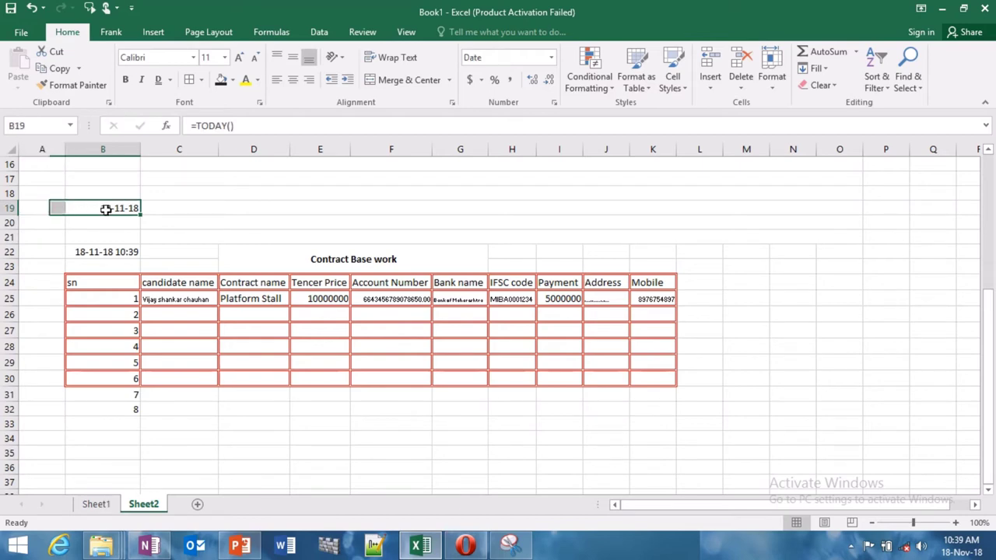
left_click_drag(105, 209, 47, 209)
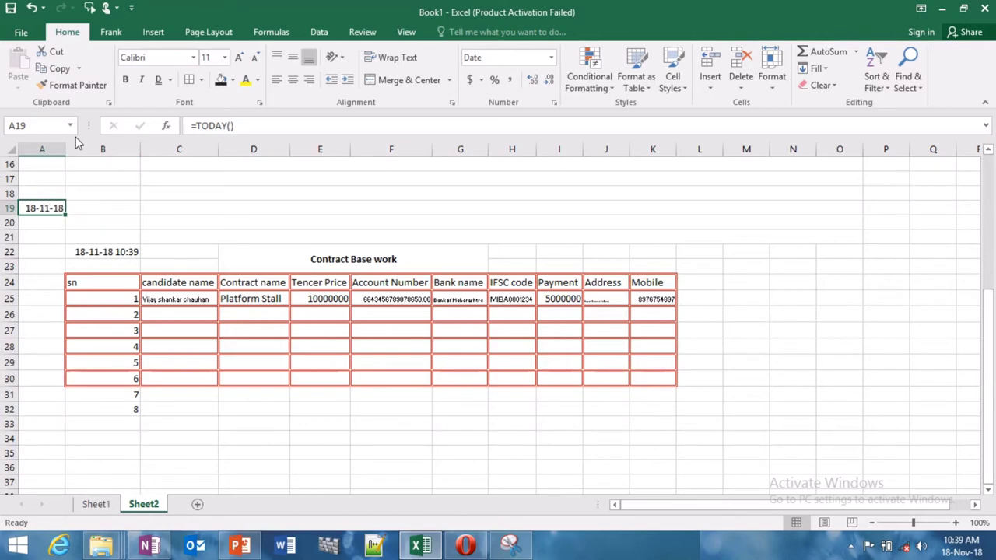
Step: Format A19 as Long Date, showing Sunday, November 18, 2018
left_click(551, 57)
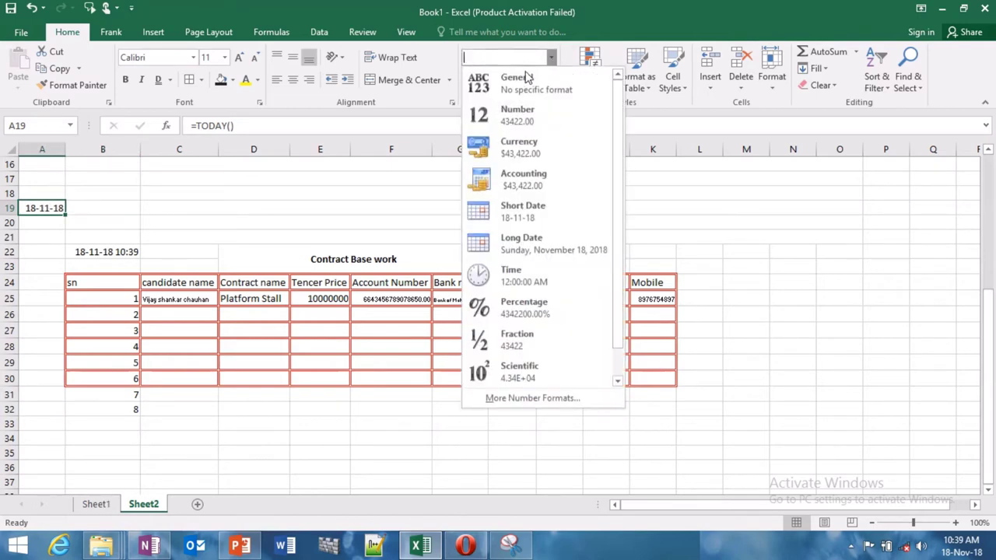
left_click(523, 241)
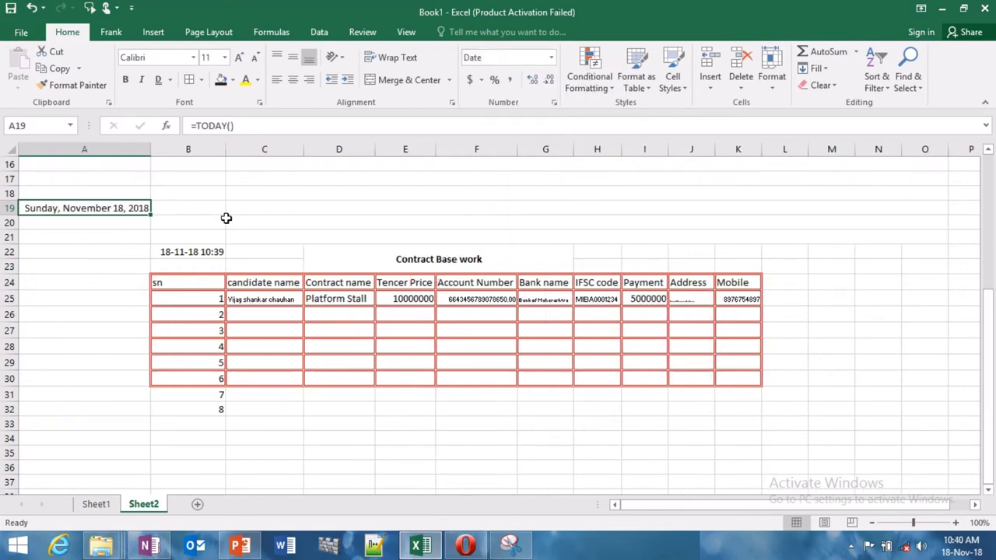
left_click(551, 57)
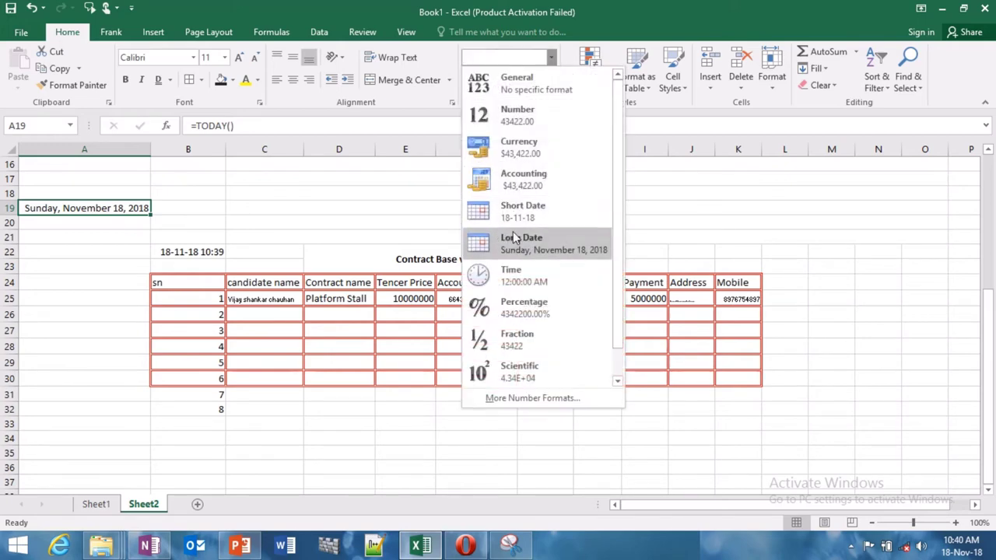
left_click(228, 240)
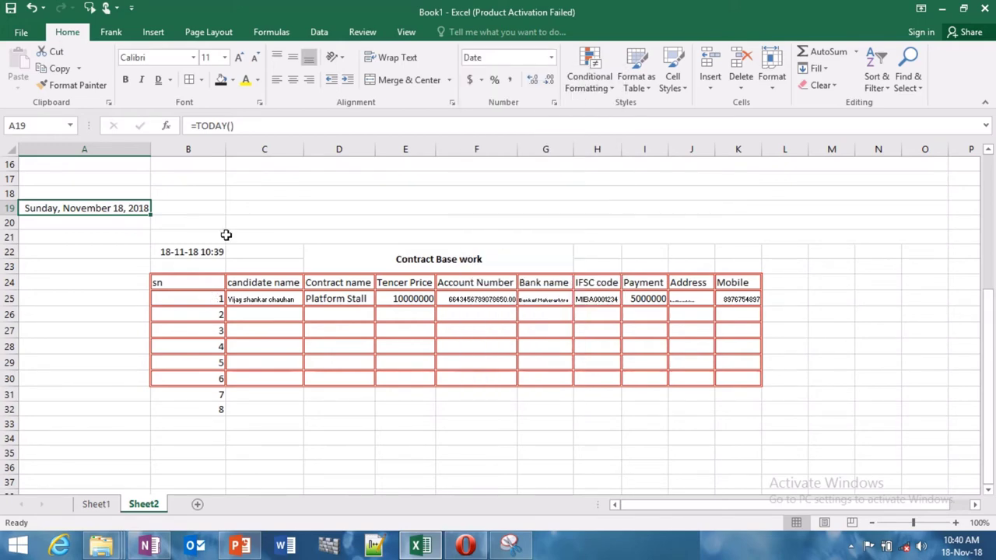
Step: Move among the empty cells below the table and browse the number format list
left_click(279, 420)
key("Down")
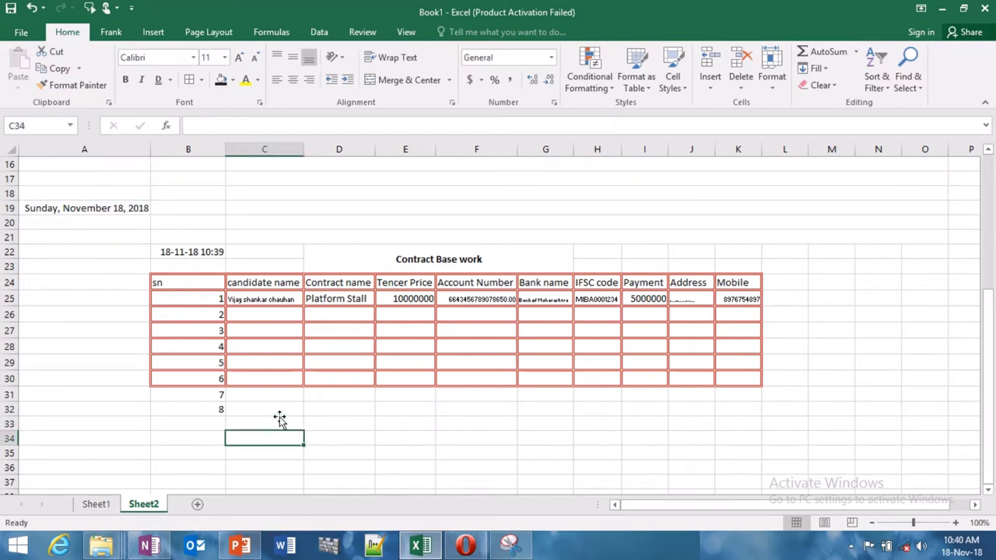
key("Down")
key("Down")
key("Down")
key("Down")
key("Down")
key("Down")
key("Up")
key("Up")
key("Up")
key("Up")
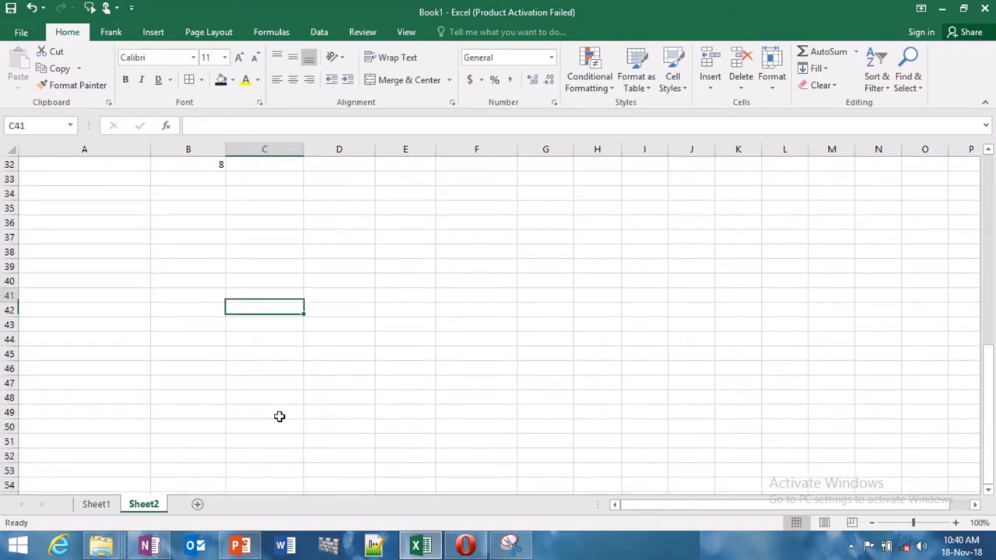
key("Up")
key("Up")
key("Up")
key("Up")
left_click(289, 321)
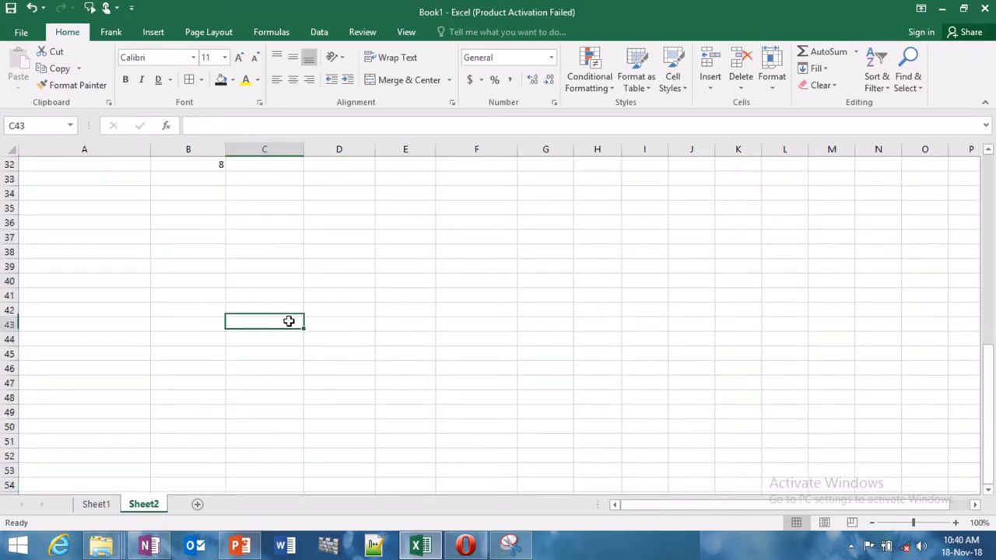
left_click(289, 252)
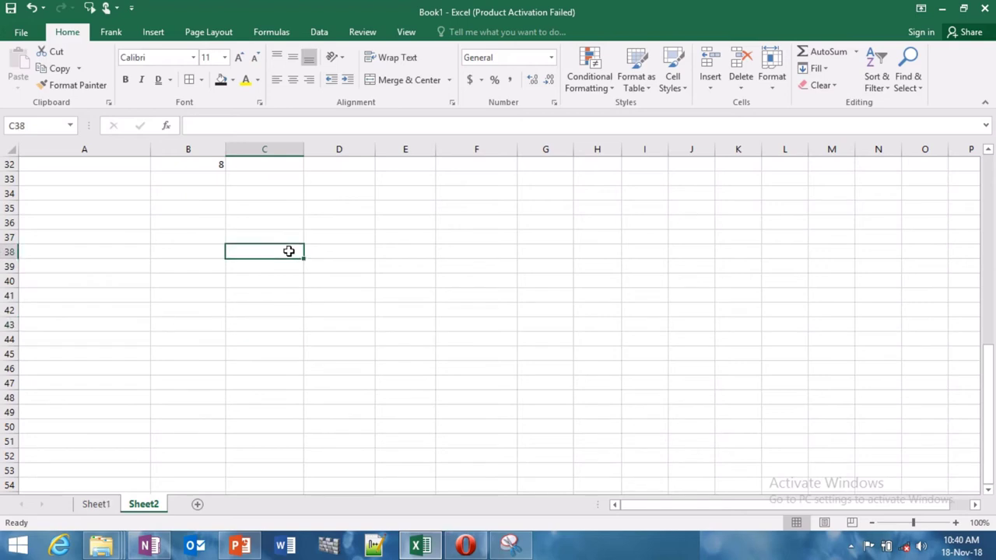
left_click(551, 57)
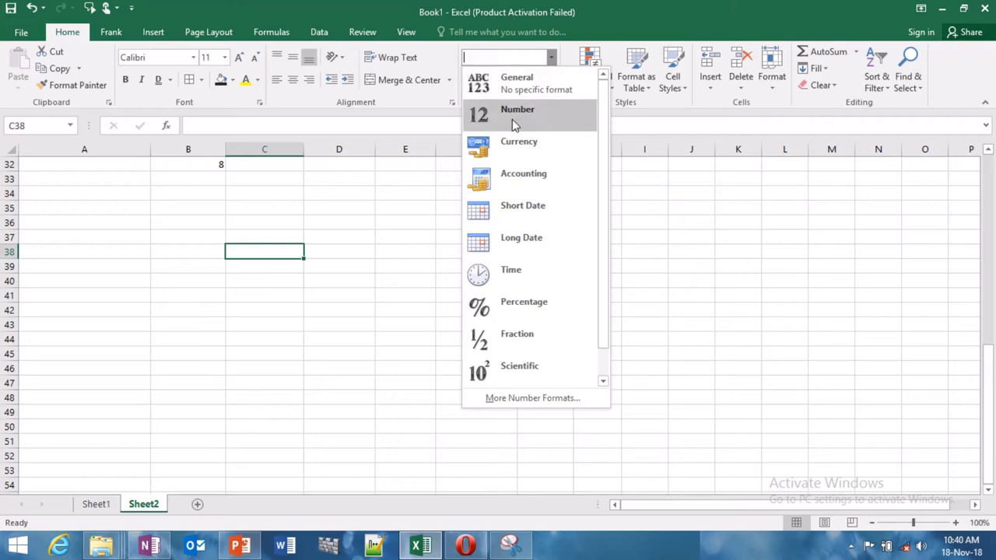
left_click(272, 227)
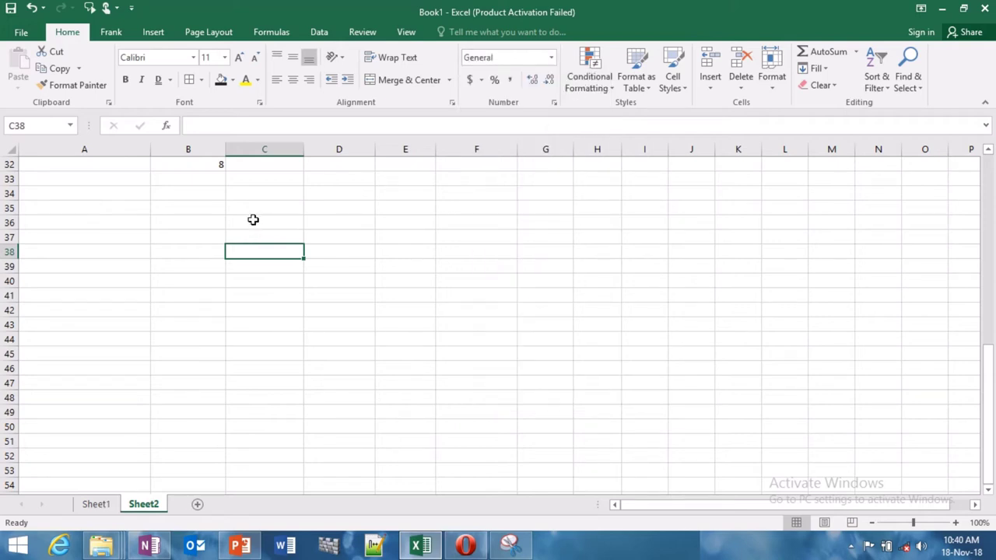
Step: Enter =DOLLAR(100) in C36 so it shows $100.00
left_click(253, 221)
type("=")
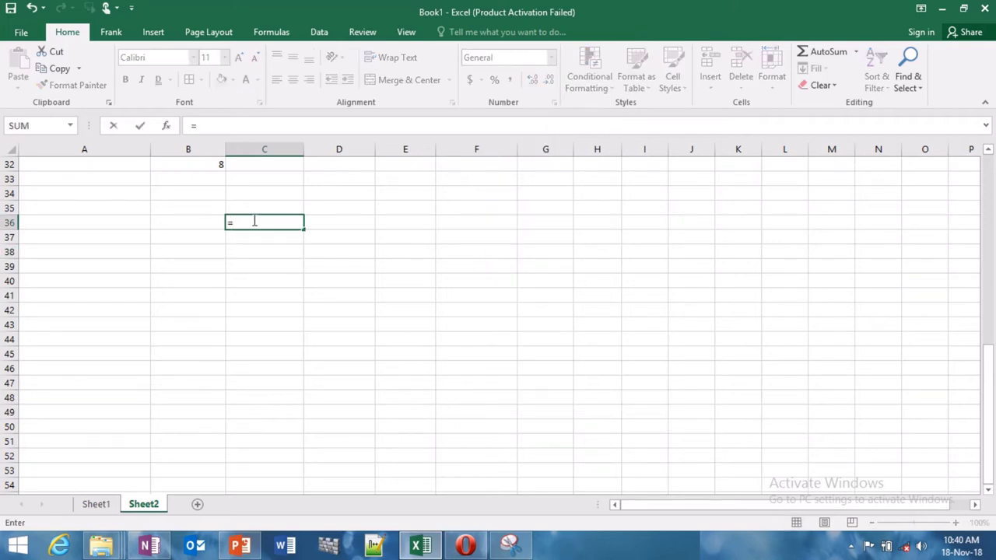
type("doll")
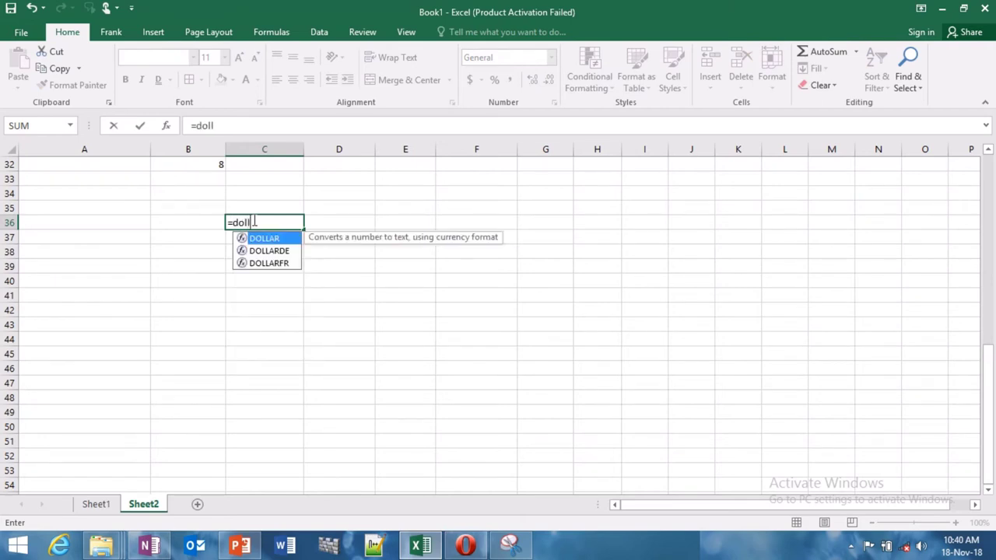
type("(100")
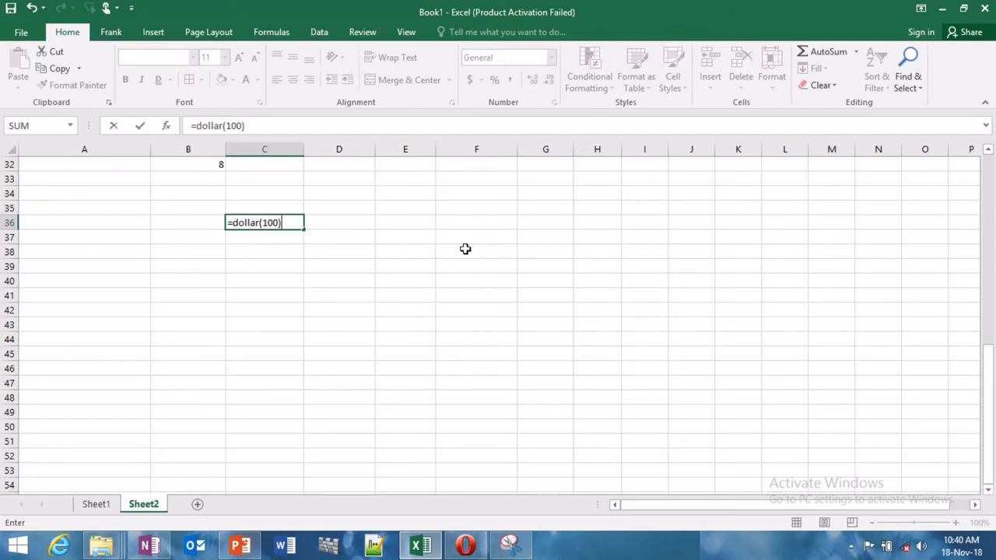
key("Return")
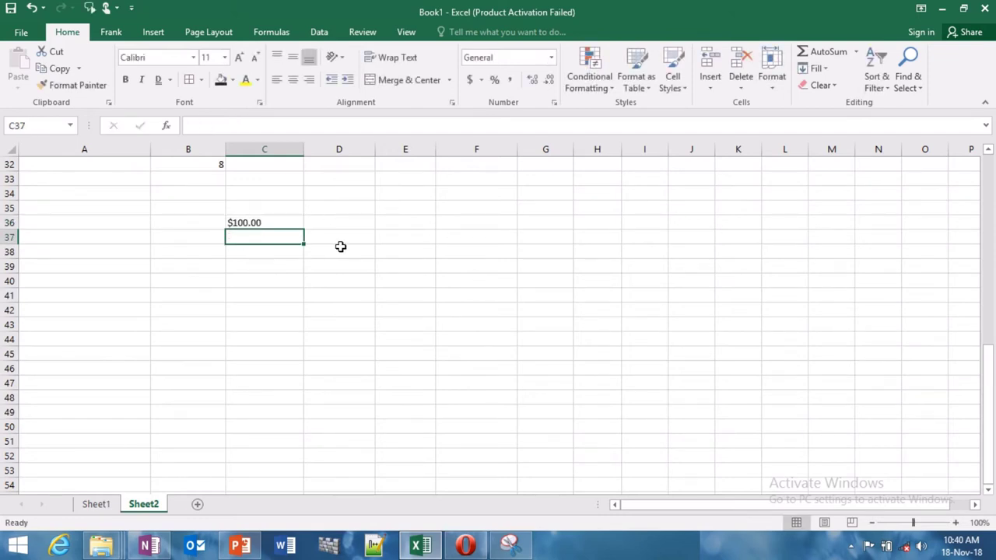
left_click(341, 246)
Step: Enter 50 in D38 and format it as Currency
type("50")
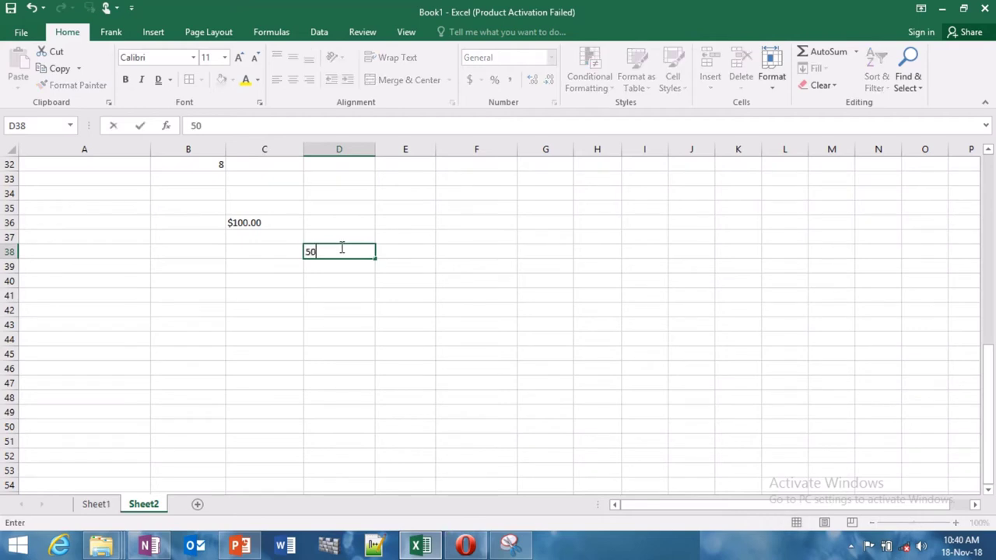
left_click(384, 278)
left_click(362, 251)
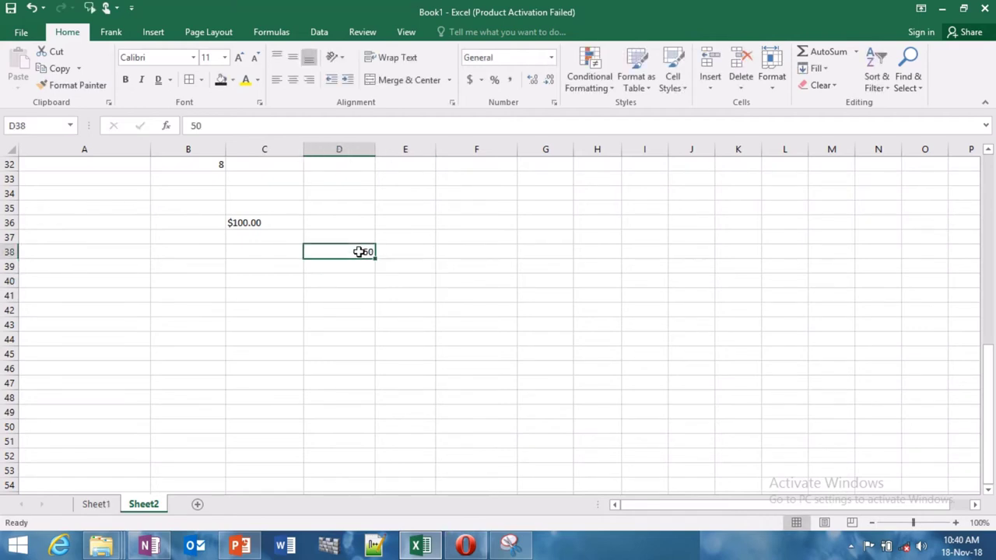
left_click(551, 57)
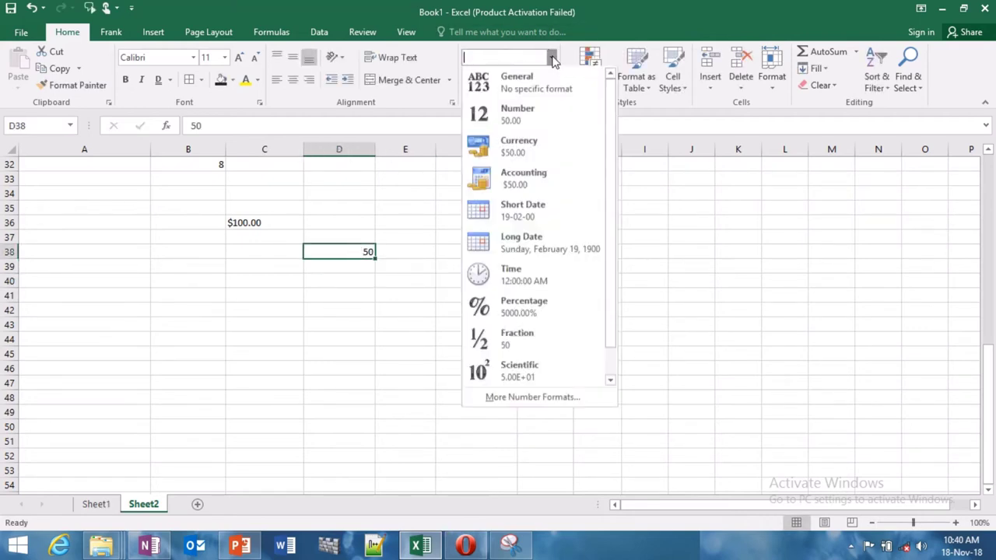
left_click(514, 159)
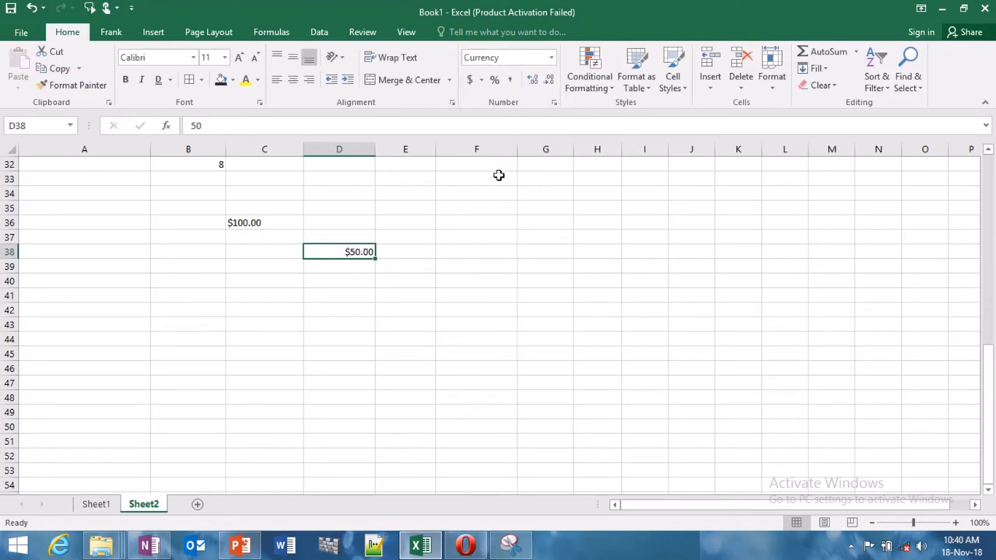
left_click(422, 235)
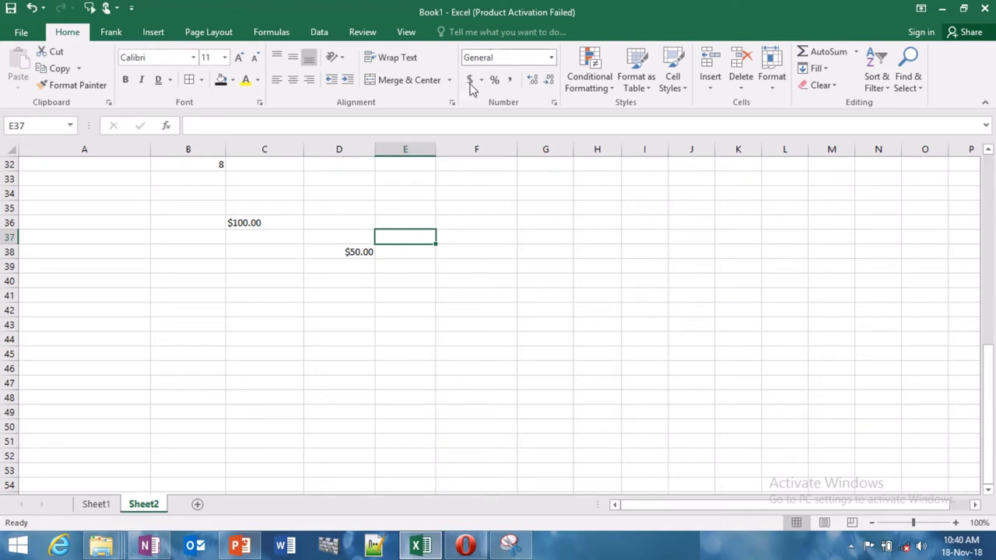
left_click(340, 254)
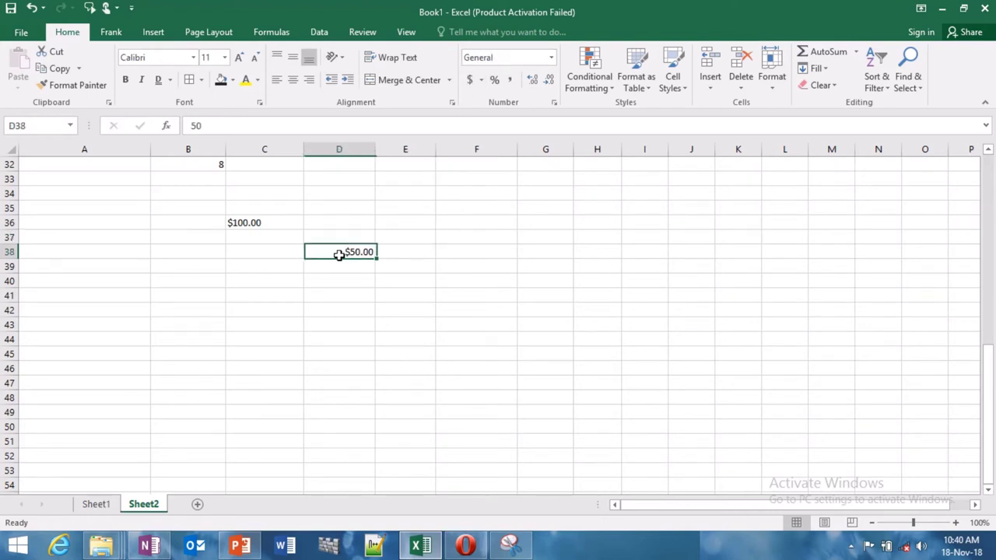
Step: Try Euro and Chinese accounting symbols on D38, settling on French (Switzerland): 50.00 fr
left_click(482, 80)
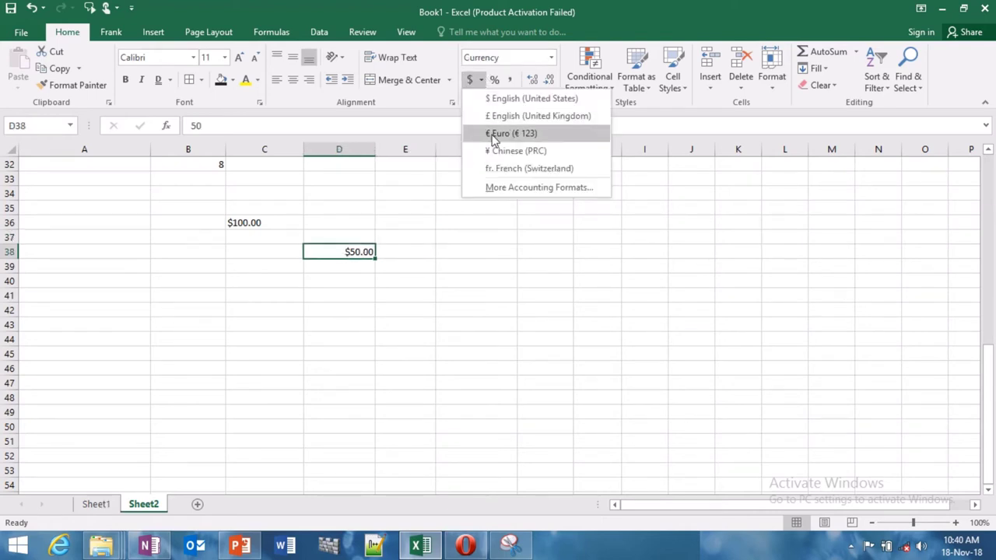
left_click(495, 137)
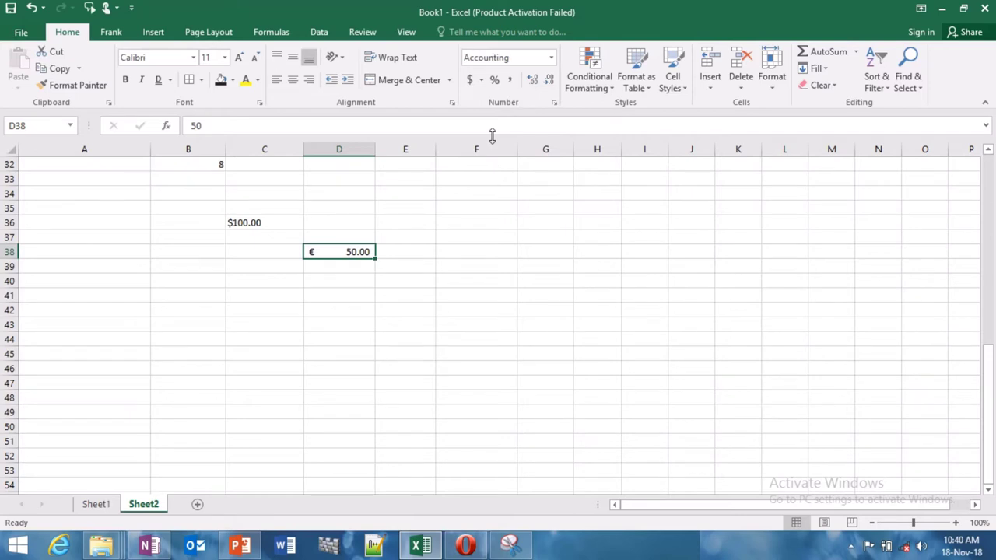
left_click(481, 81)
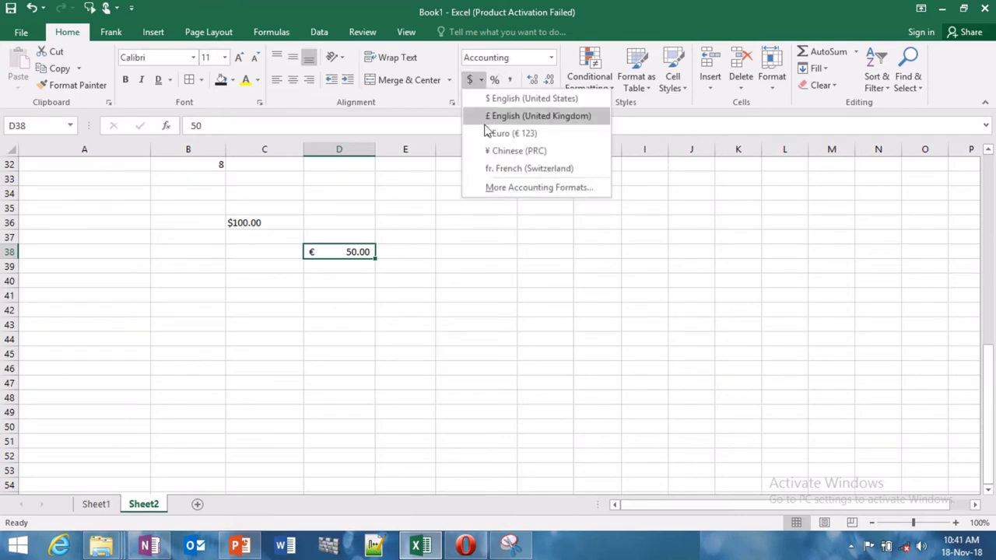
left_click(495, 153)
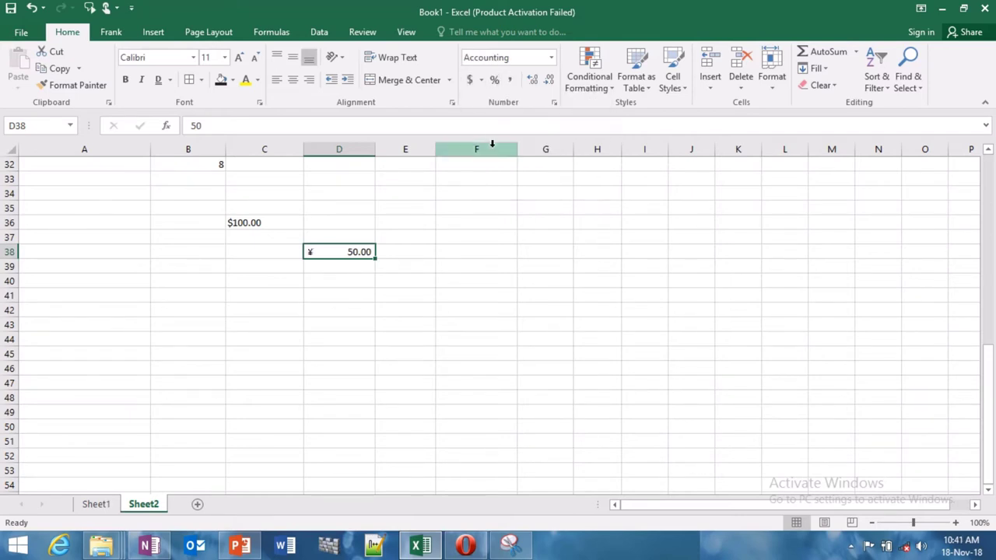
left_click(481, 80)
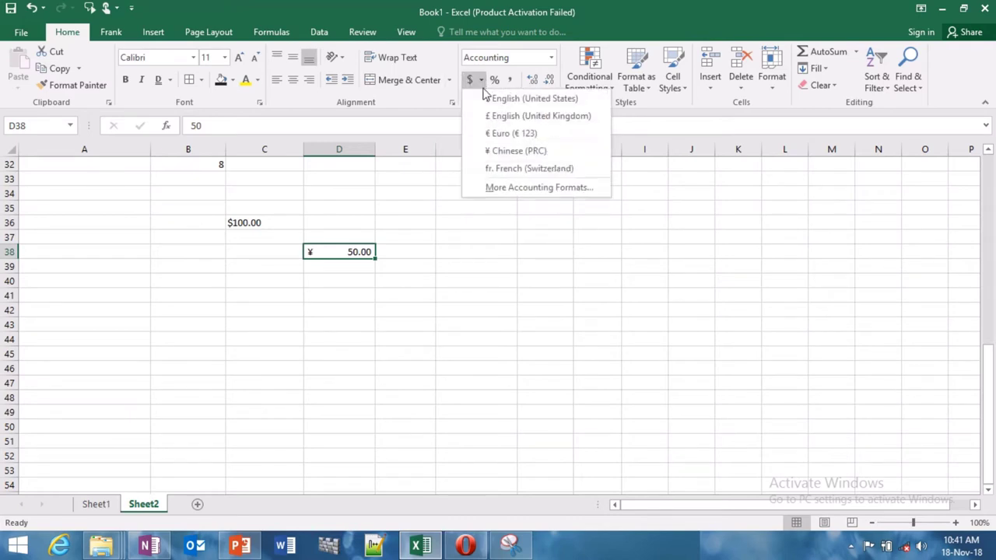
left_click(503, 169)
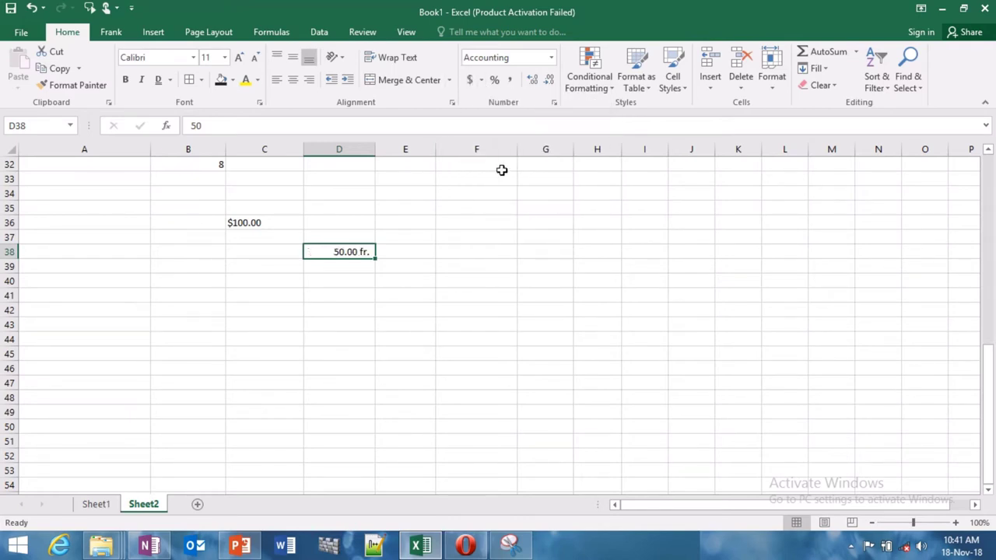
left_click(552, 57)
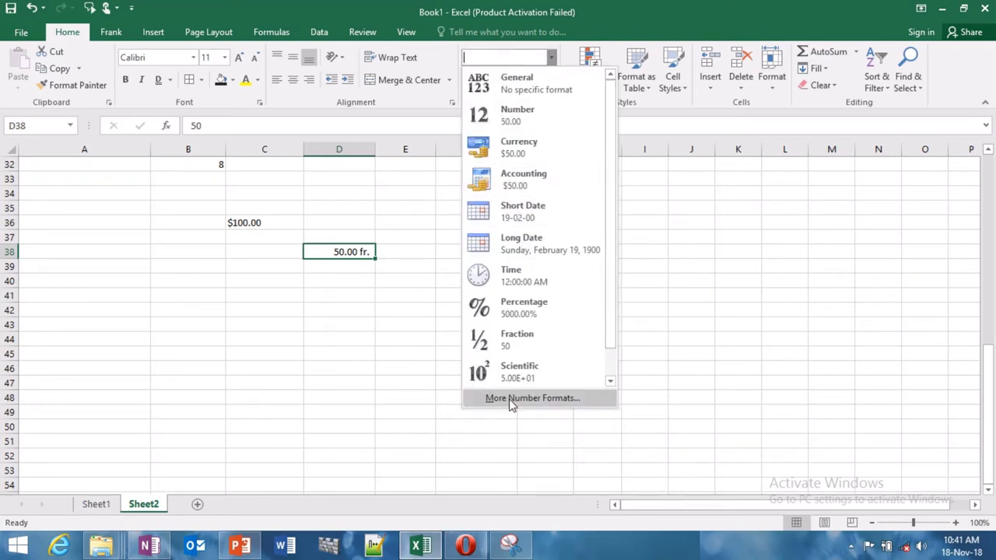
left_click(364, 351)
left_click(371, 313)
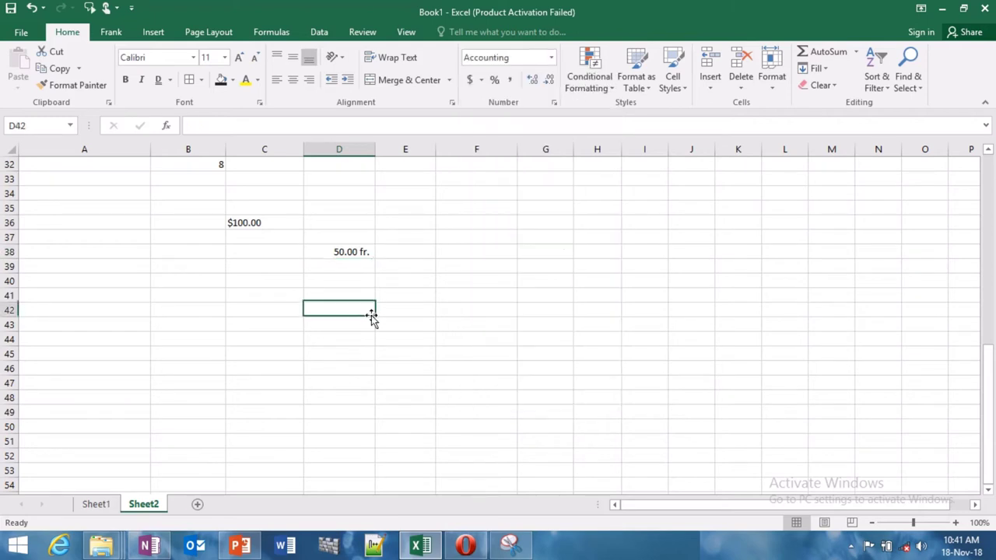
left_click(439, 263)
left_click(415, 211)
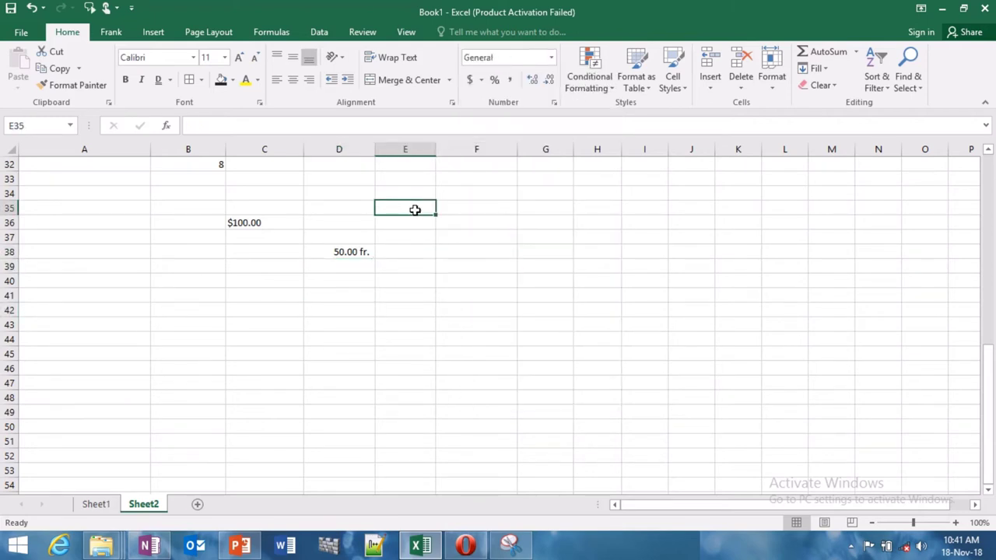
Step: Enter 100 in E35 and try Percent Style, then Comma Style
type("100")
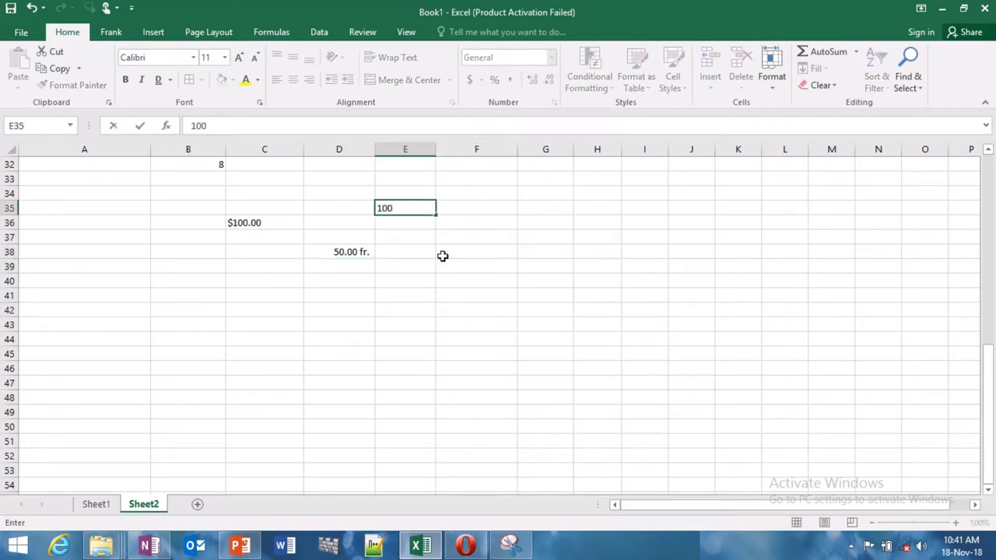
left_click(443, 256)
left_click(422, 211)
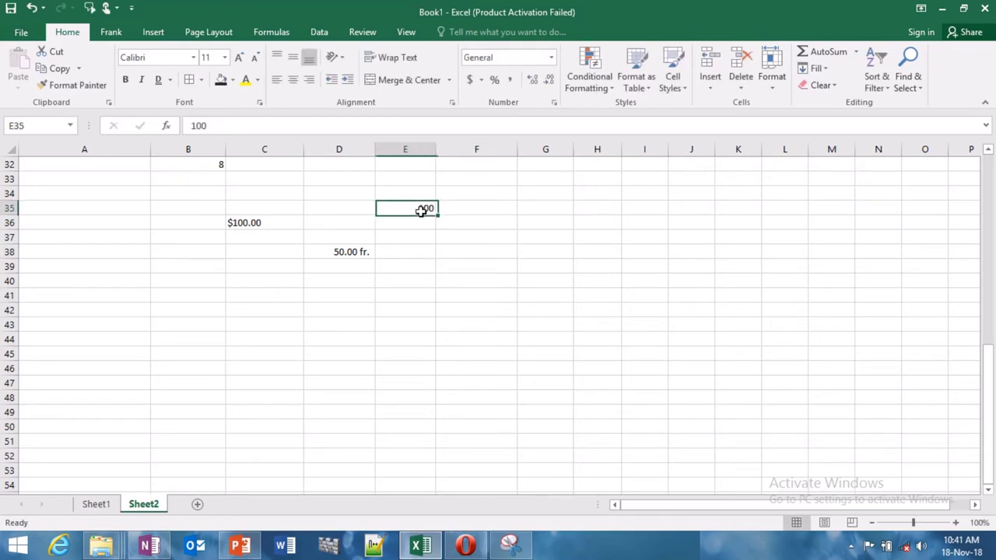
left_click(495, 82)
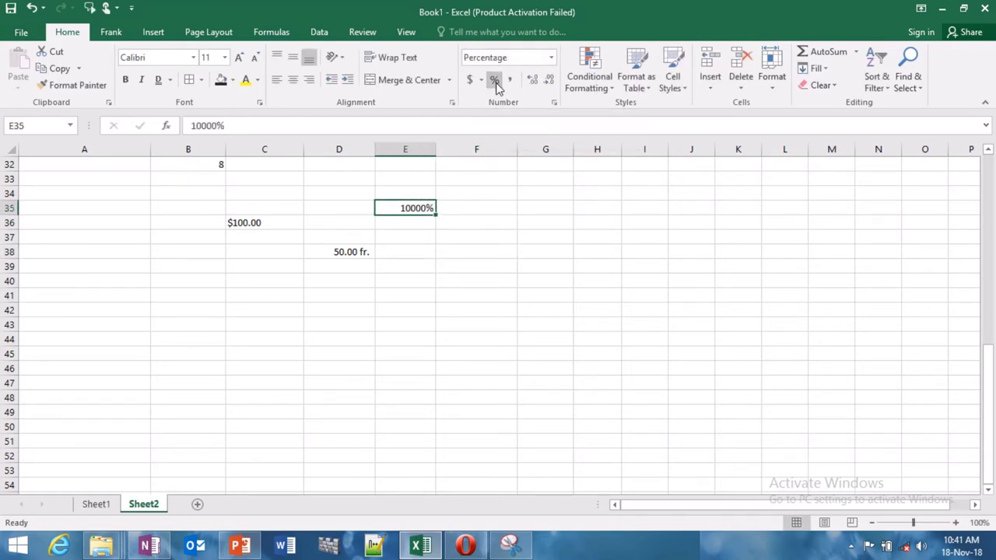
left_click(512, 81)
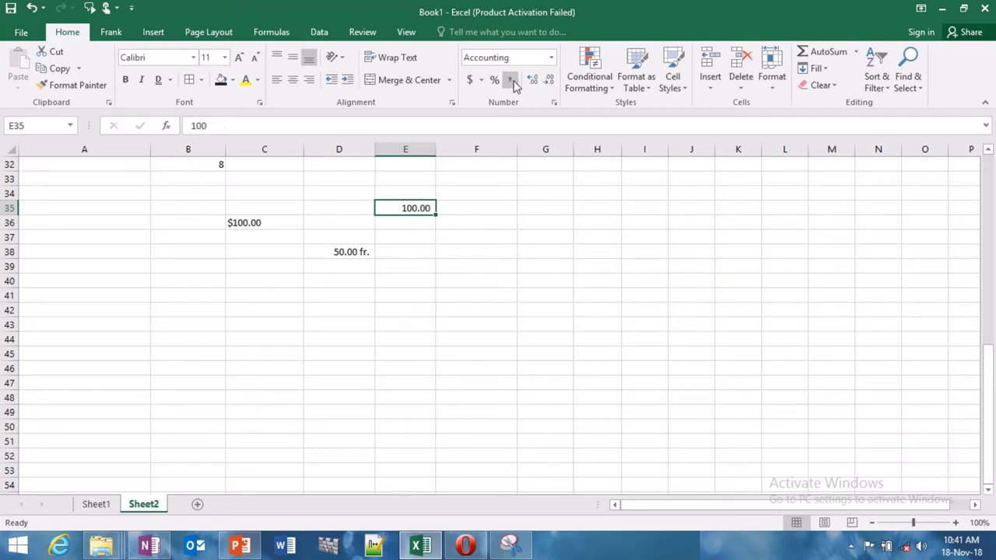
Step: Decrease and increase E35's decimal places, up to nine and back to a whole 100
left_click(548, 81)
left_click(549, 83)
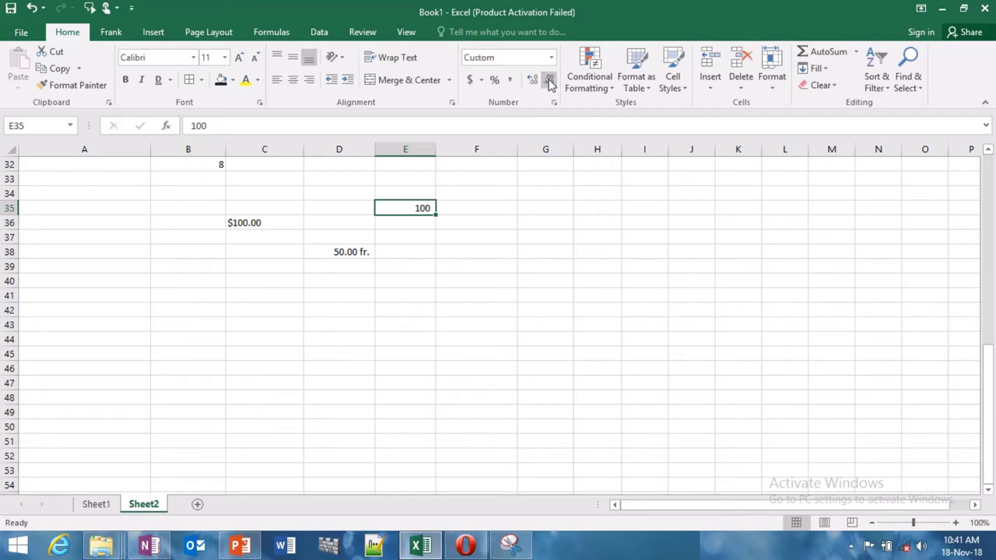
left_click(531, 81)
left_click(530, 81)
left_click(530, 81)
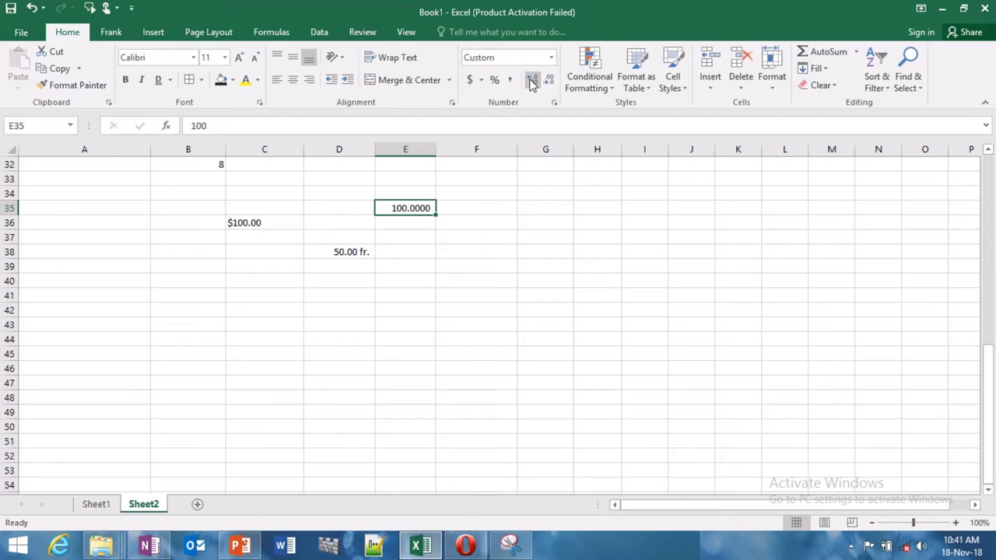
left_click(531, 81)
left_click(532, 81)
left_click(531, 81)
left_click(532, 81)
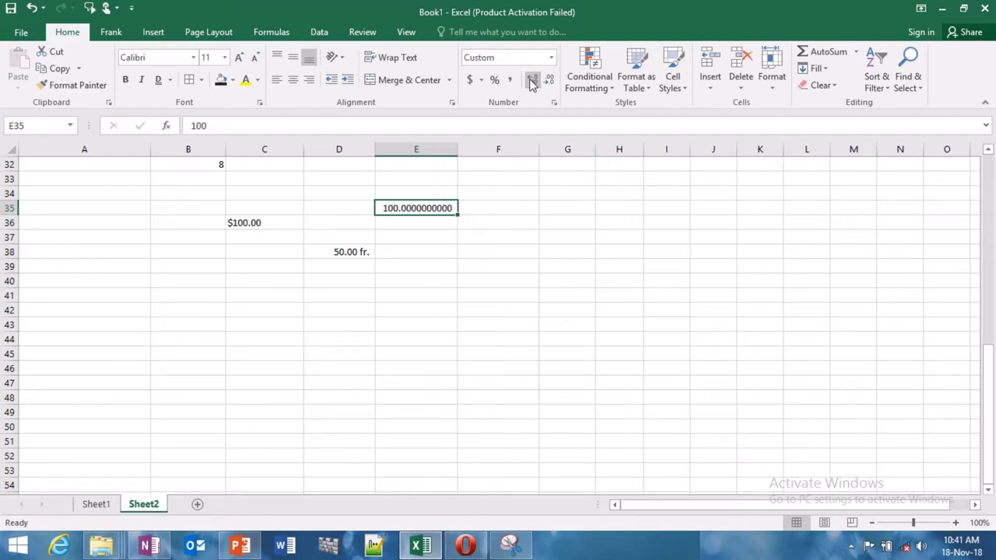
left_click(549, 81)
triple_click(550, 82)
triple_click(550, 83)
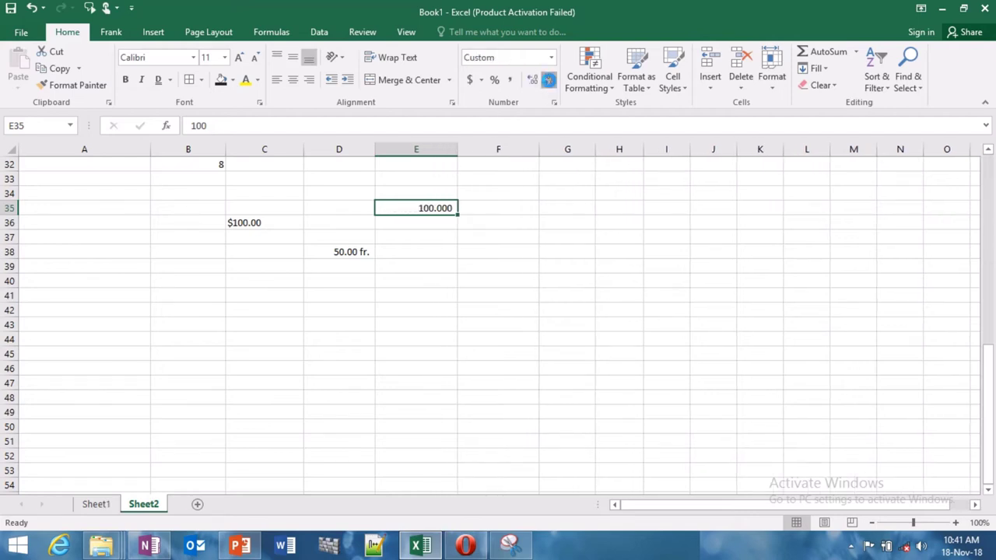
triple_click(550, 82)
Step: Give E35 Accounting format so it displays $ 100.00
left_click(433, 239)
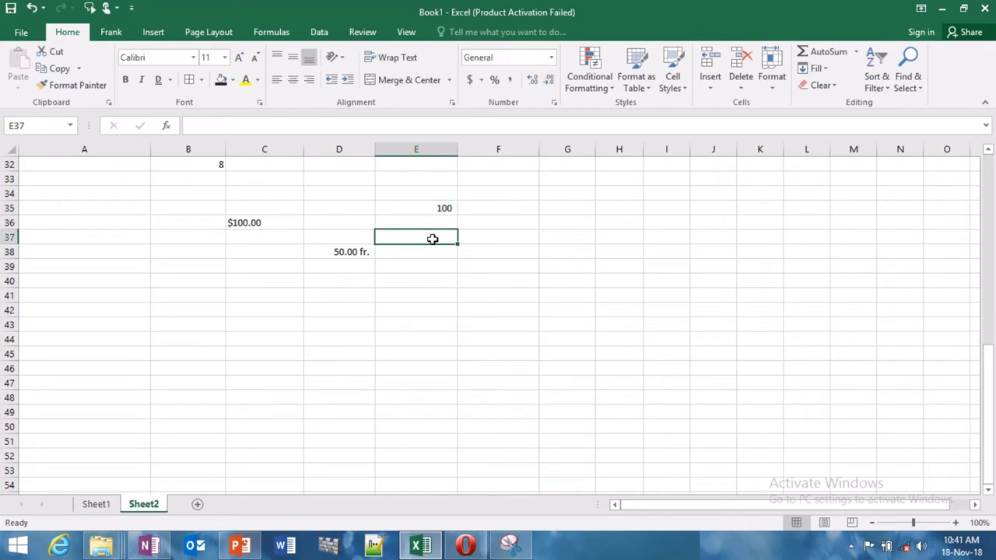
left_click(430, 204)
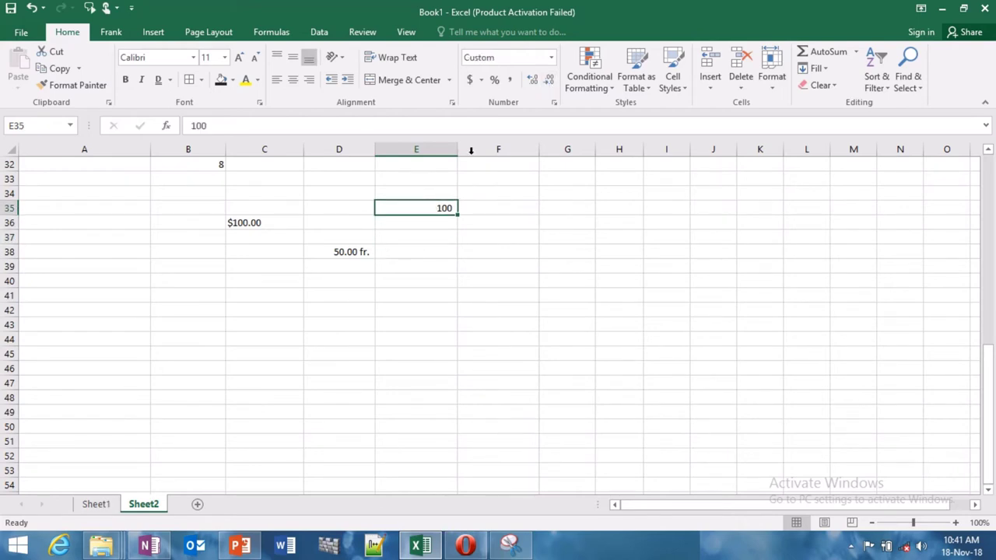
left_click(551, 57)
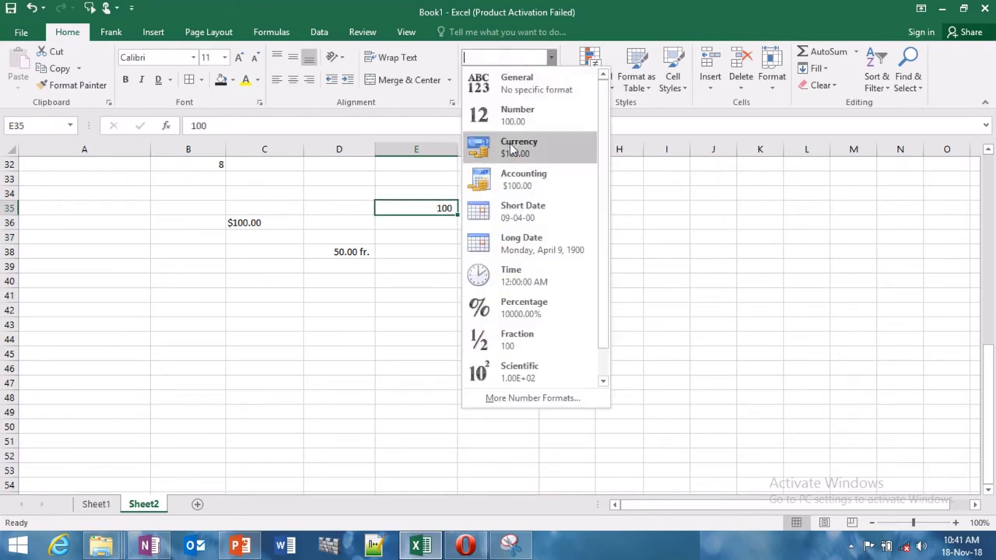
left_click(517, 186)
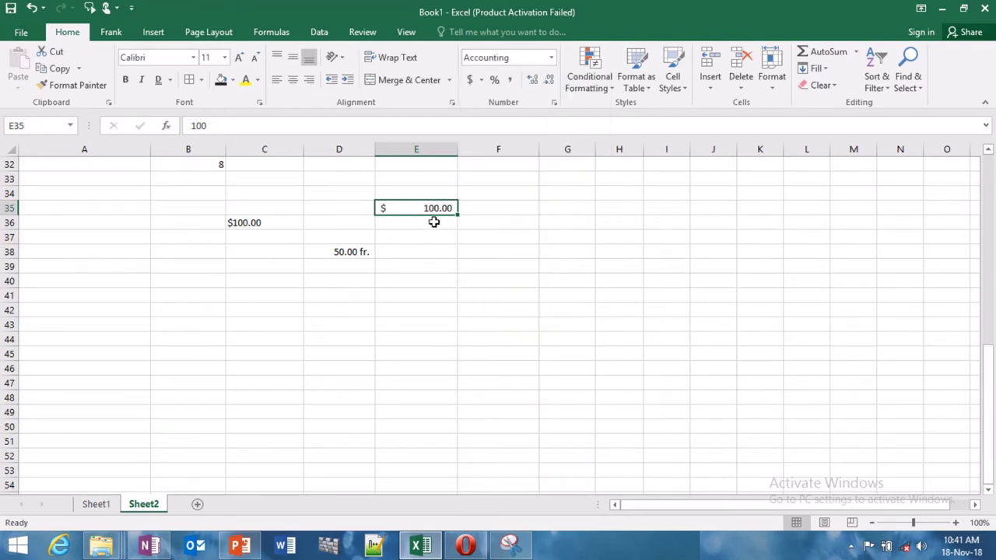
left_click(551, 57)
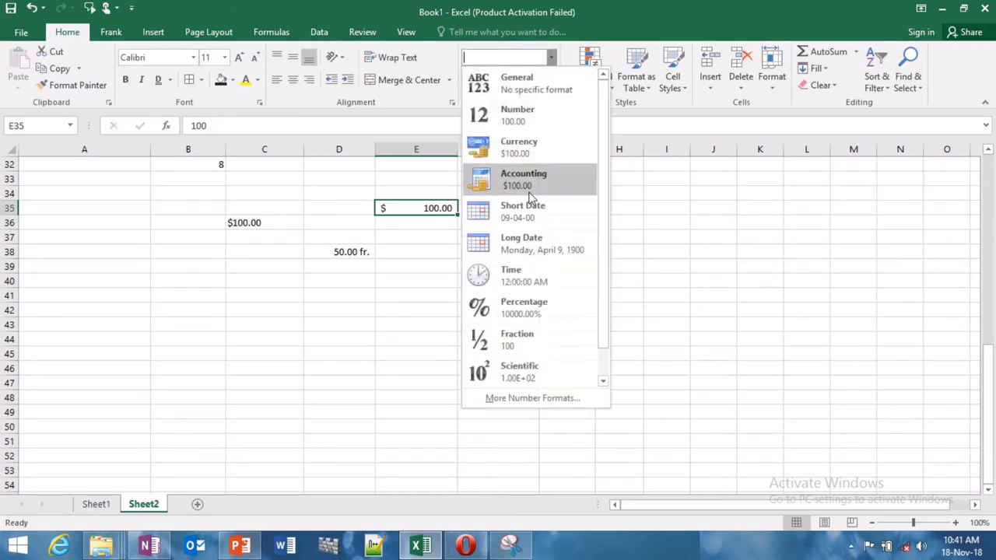
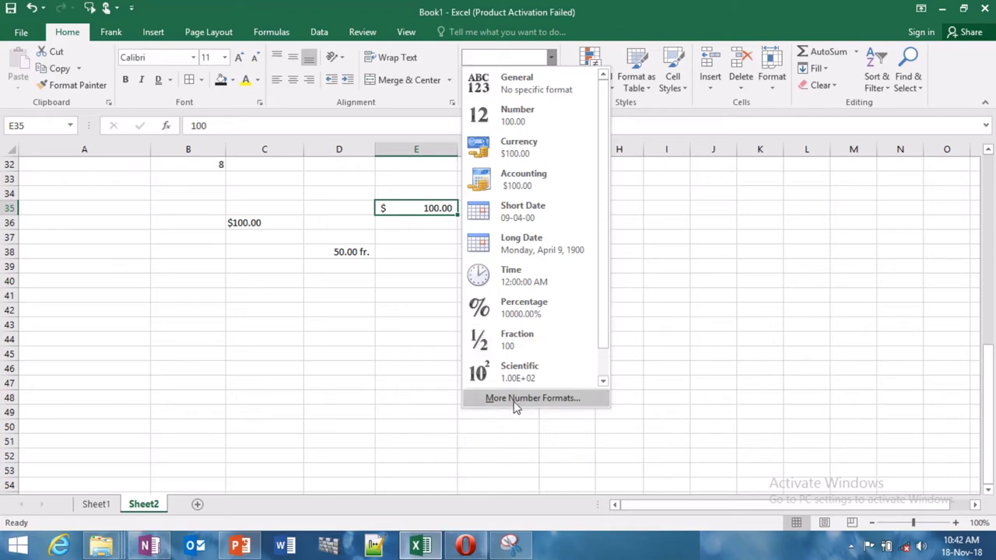
Step: Give E35 the Accounting format and open More Number Formats for C36's $100.00
left_click(337, 264)
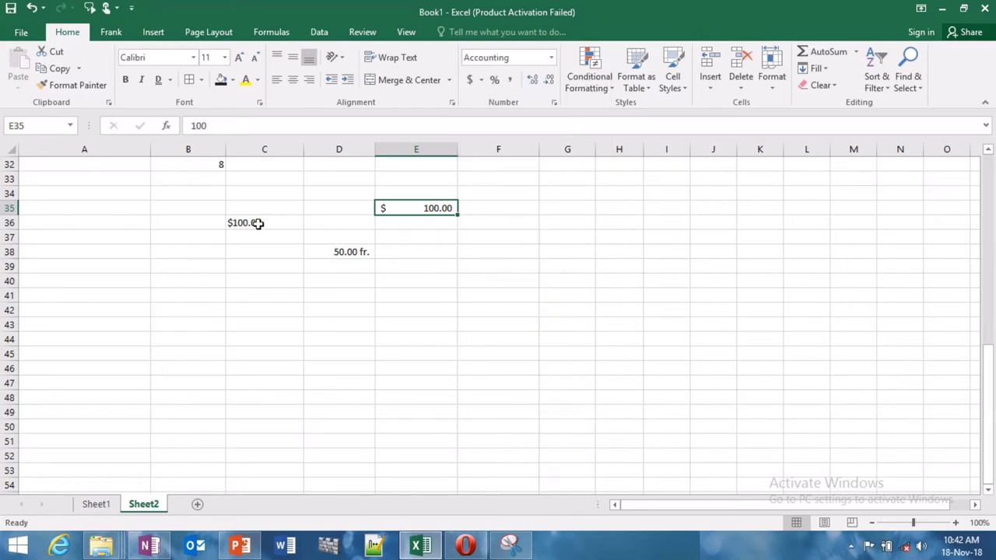
left_click(258, 223)
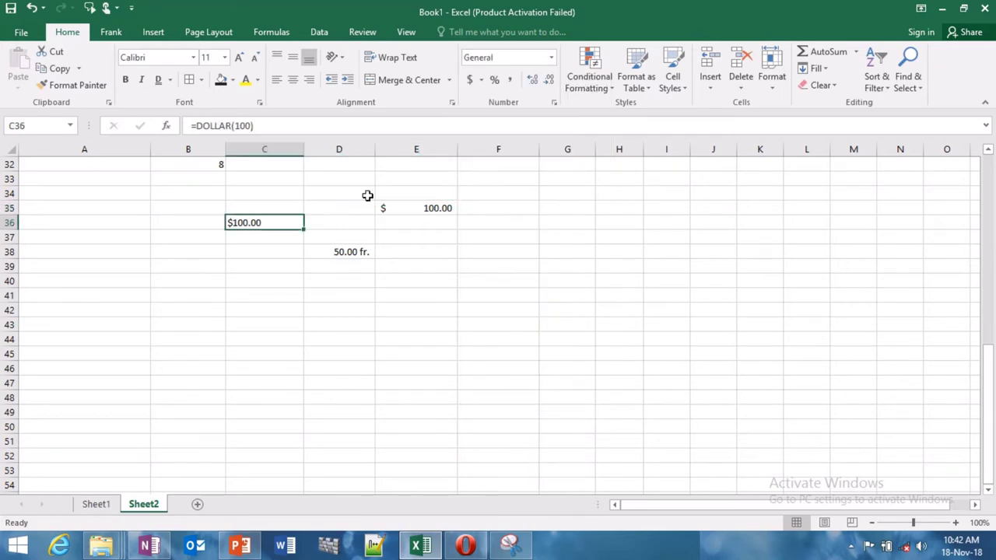
left_click(551, 59)
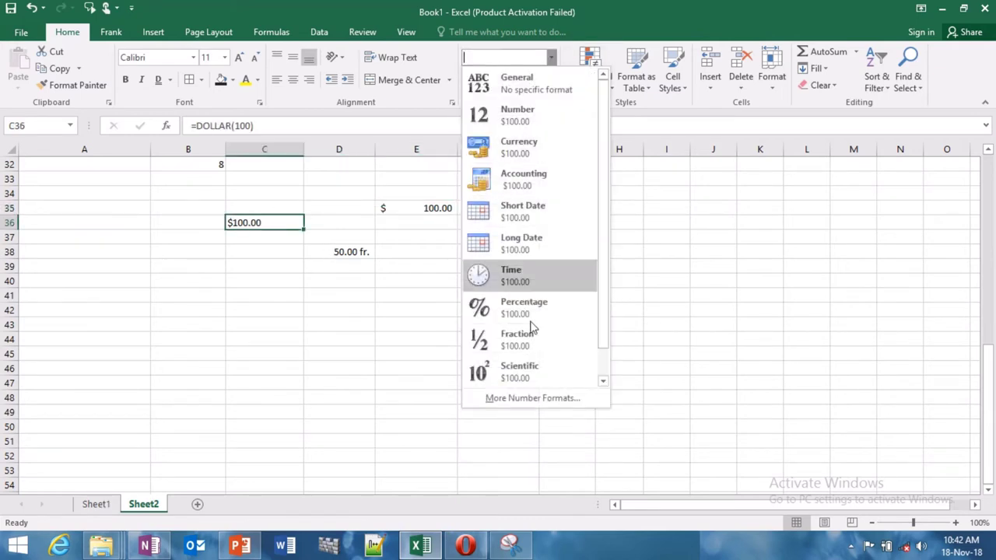
left_click(519, 400)
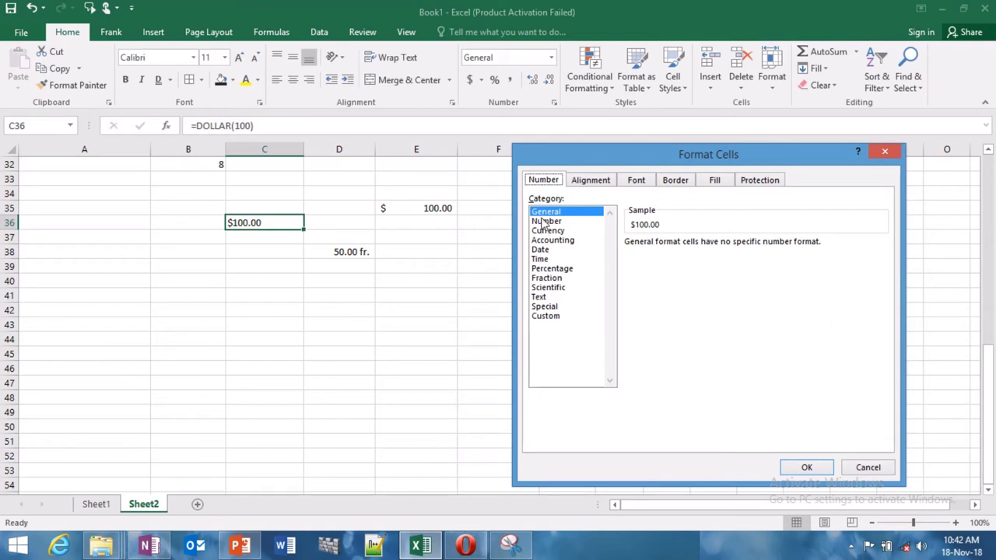
Step: Browse the Format Cells categories from Number through Special, ending on Currency
left_click(546, 222)
left_click(547, 231)
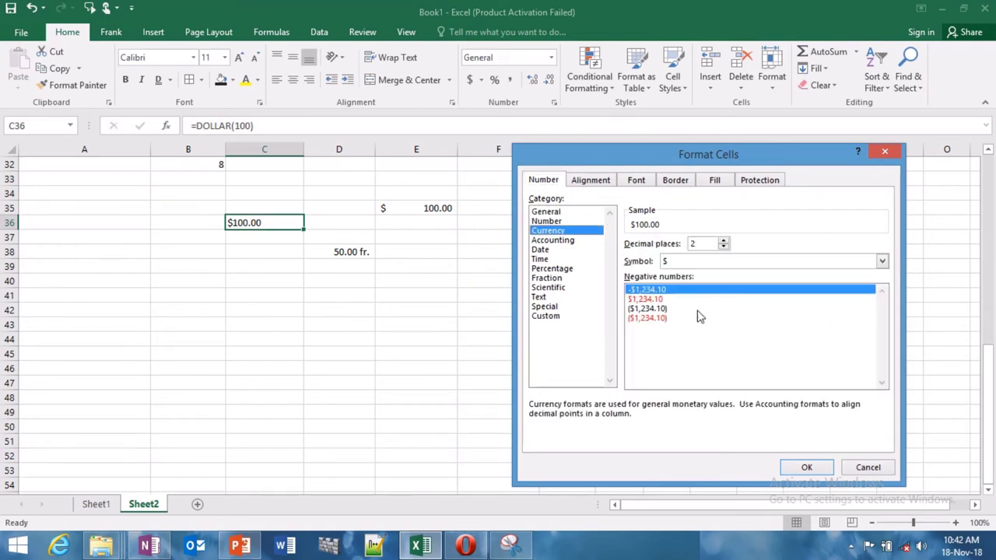
left_click(560, 240)
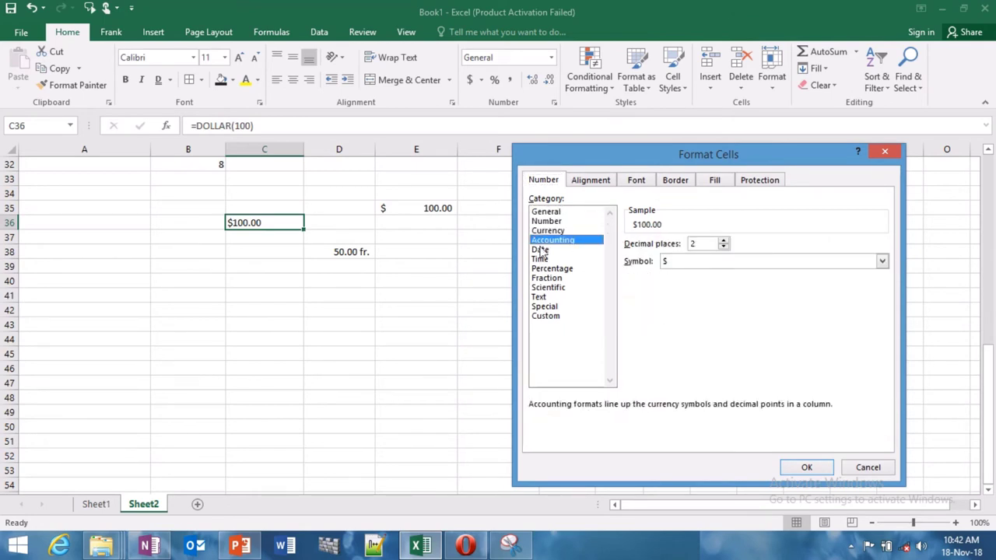
left_click(541, 250)
left_click(540, 259)
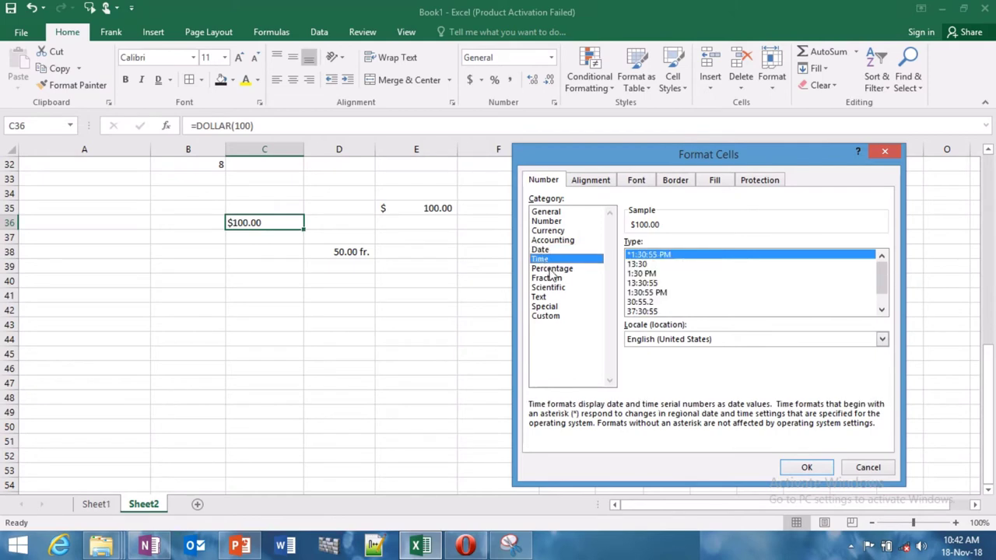
left_click(551, 269)
left_click(548, 278)
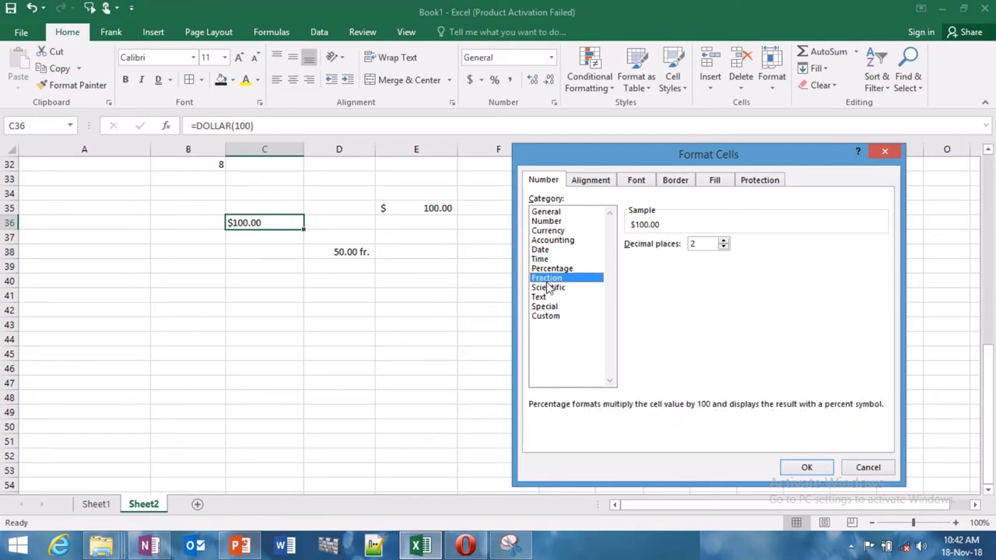
left_click(548, 288)
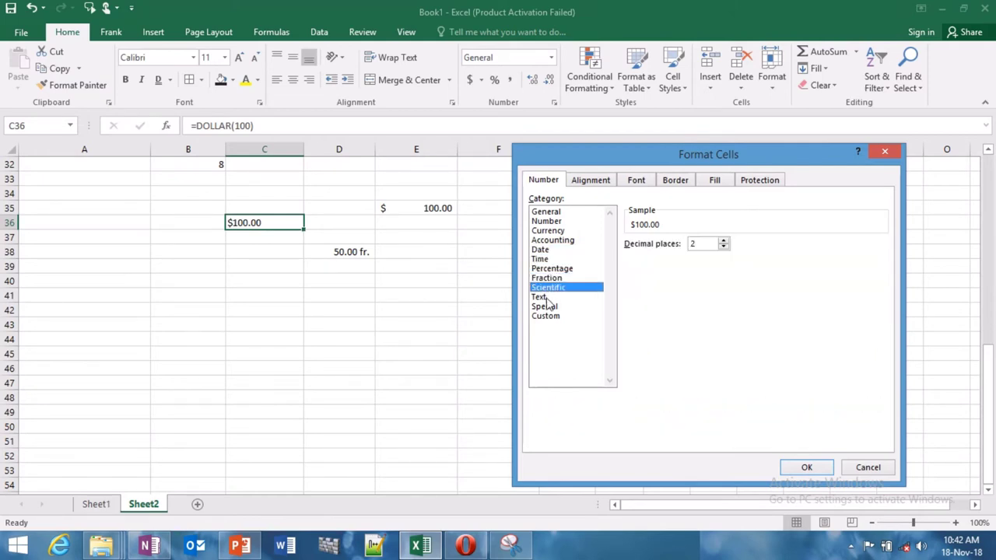
left_click(549, 300)
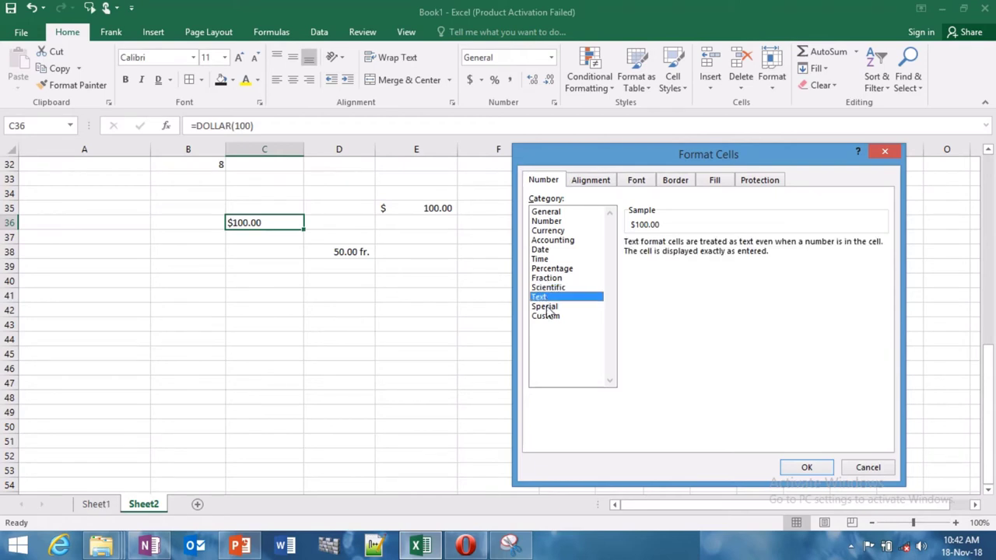
left_click(548, 308)
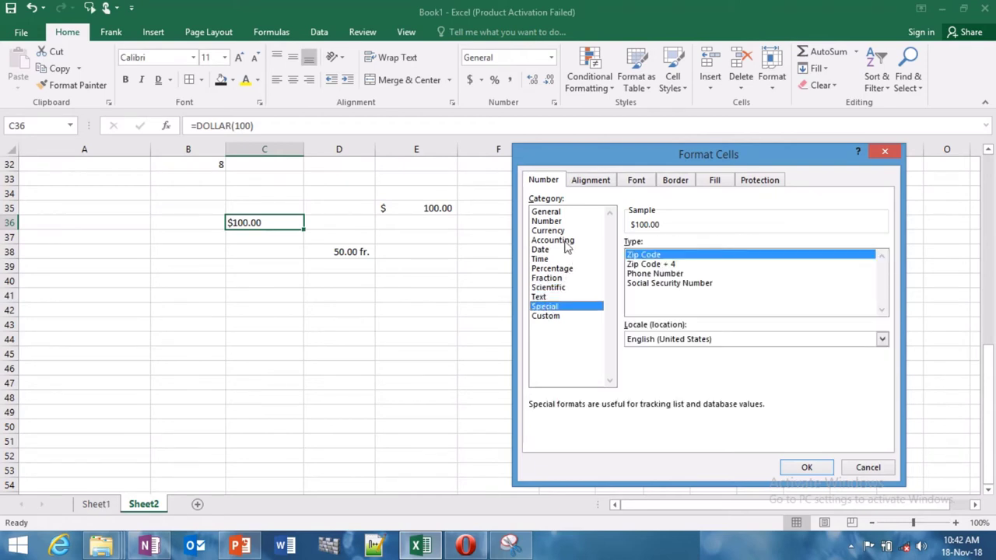
left_click(554, 212)
left_click(553, 231)
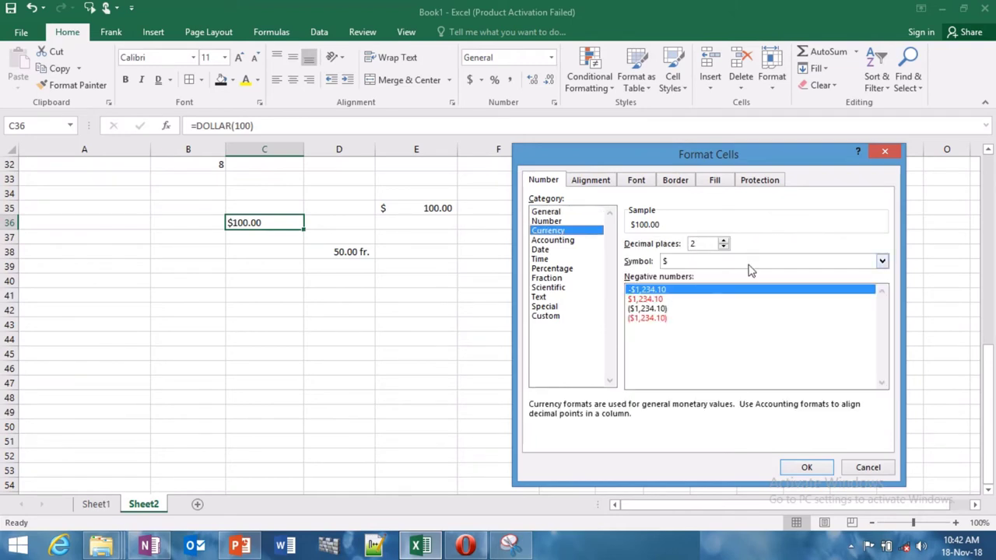
Step: Scroll the Currency symbol list past the Nigerian and euro entries to the rupee symbols
left_click(743, 264)
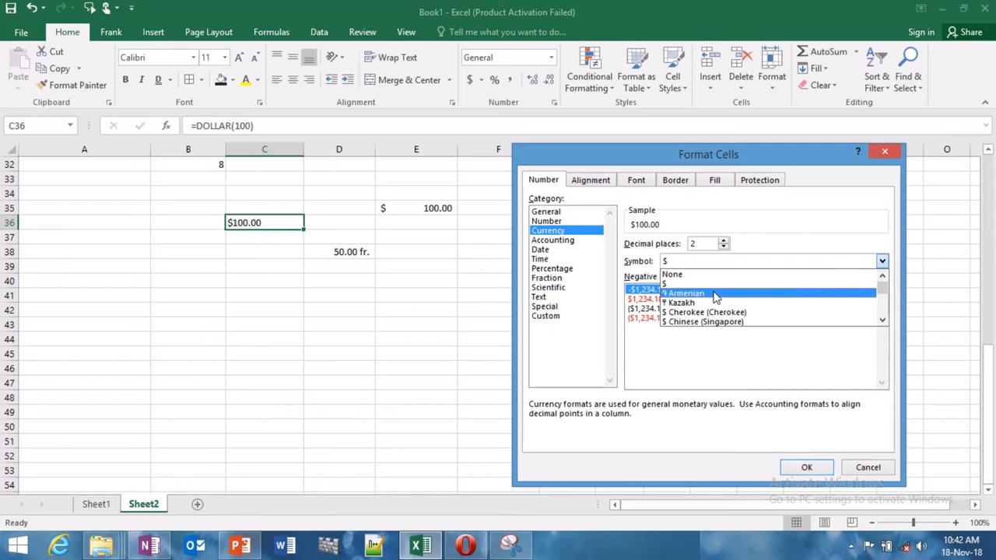
key("Down")
key("Down")
key("Down")
key("Down")
key("Down")
key("Down")
key("Down")
key("Down")
key("Down")
key("Down")
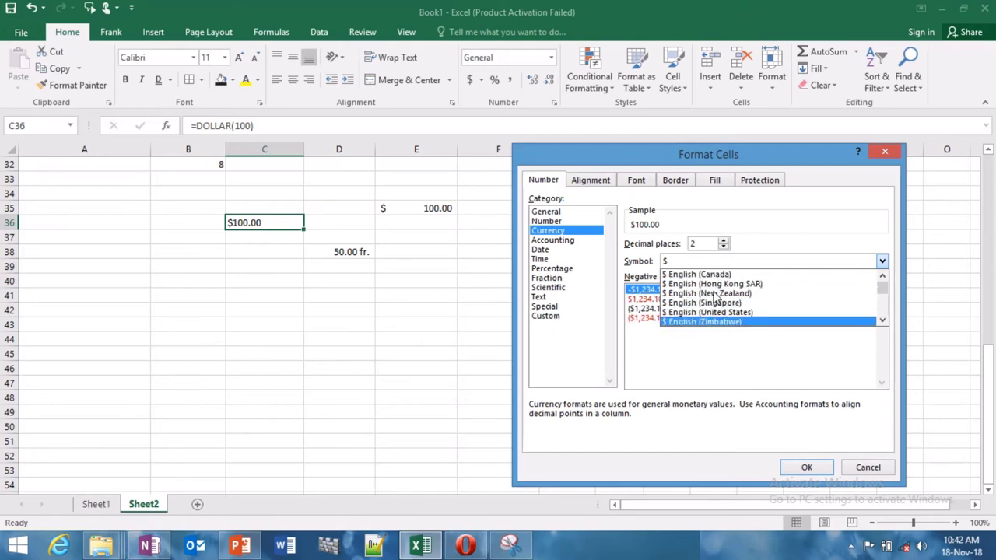
key("Down")
key("Down")
key("Down")
key("Down")
key("Down")
key("Down")
key("Down")
key("Down")
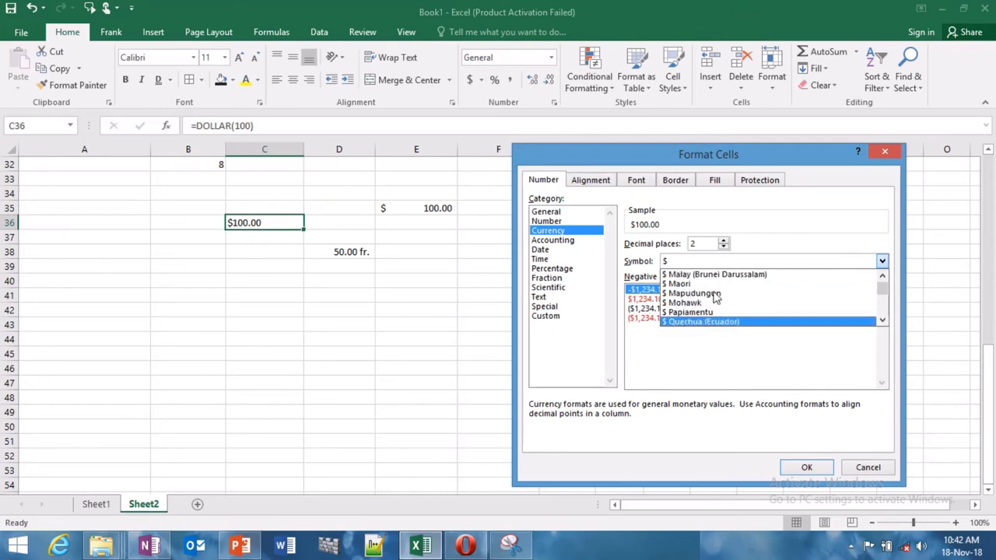
key("Down")
key("Down")
key("Down")
key("Down")
key("Down")
key("Down")
key("Down")
key("Down")
key("Down")
key("Down")
key("Down")
key("Down")
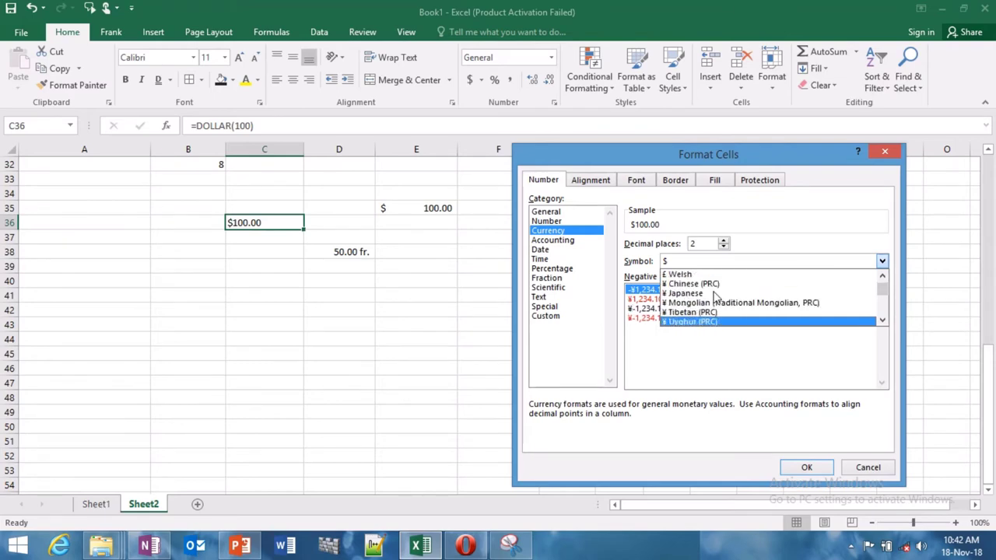
key("Down")
key("Down")
key("Down")
key("Down")
key("Down")
key("Down")
key("Down")
key("Down")
key("Down")
key("Down")
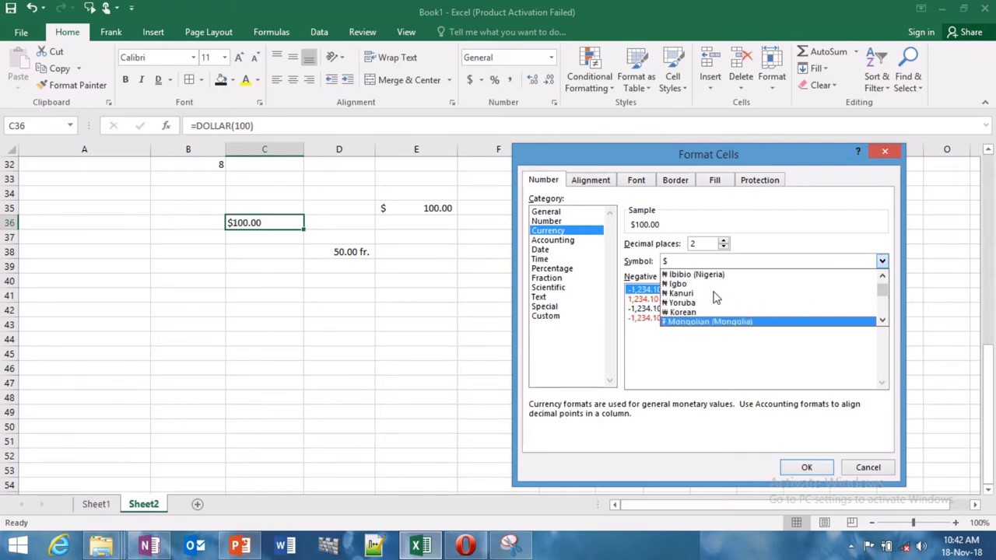
key("Up")
key("Up")
key("Up")
key("Up")
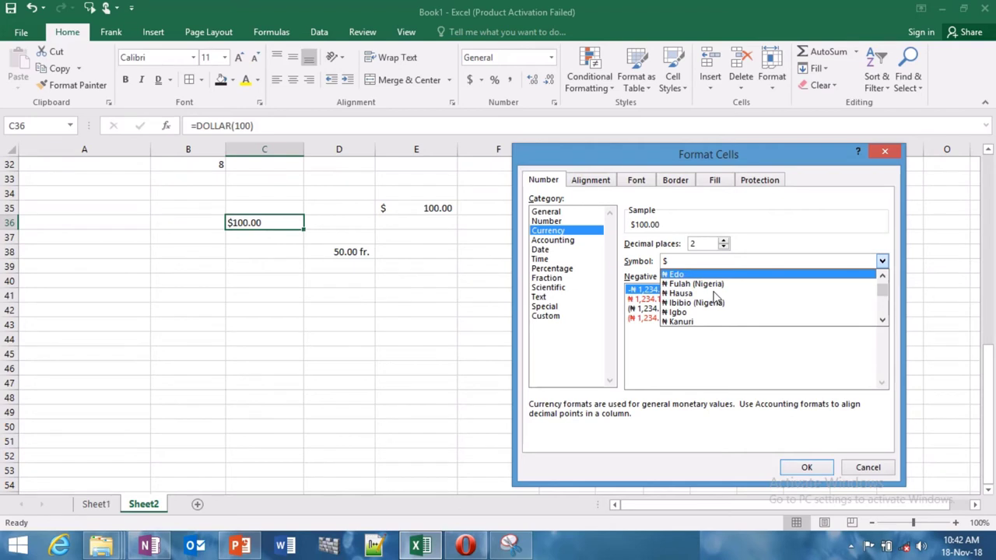
key("Down")
key("Down")
key("Down")
key("Down")
key("Down")
key("Down")
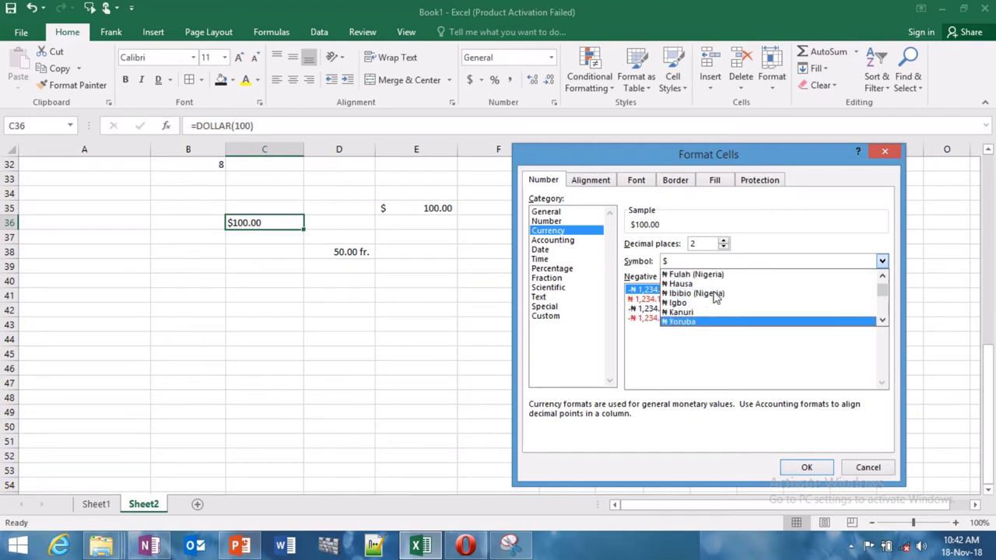
key("Down")
key("Down")
key("Down")
key("Down")
key("Down")
key("Down")
key("Down")
key("Down")
key("Down")
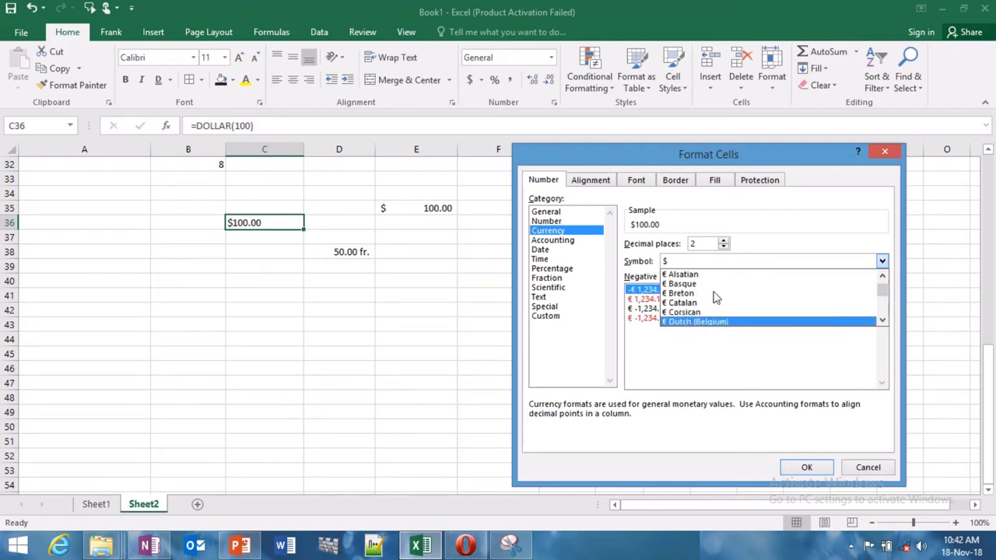
key("Down")
key("Down")
key("Down")
key("Down")
key("Down")
key("Down")
key("Down")
key("Down")
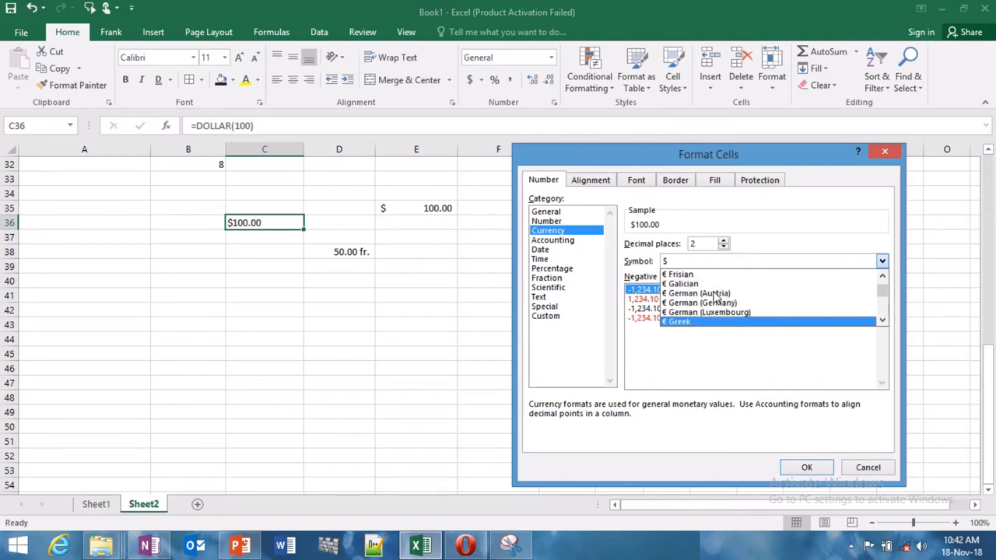
key("Down")
key("Down")
key("Down")
key("Down")
key("Down")
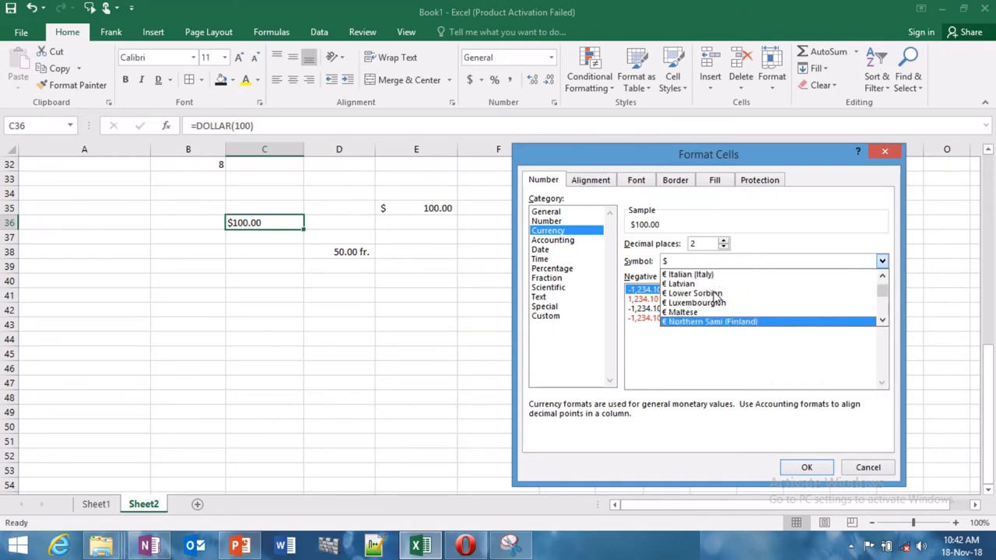
key("Up")
key("Up")
key("Up")
key("Up")
key("Up")
key("Up")
key("Up")
key("Down")
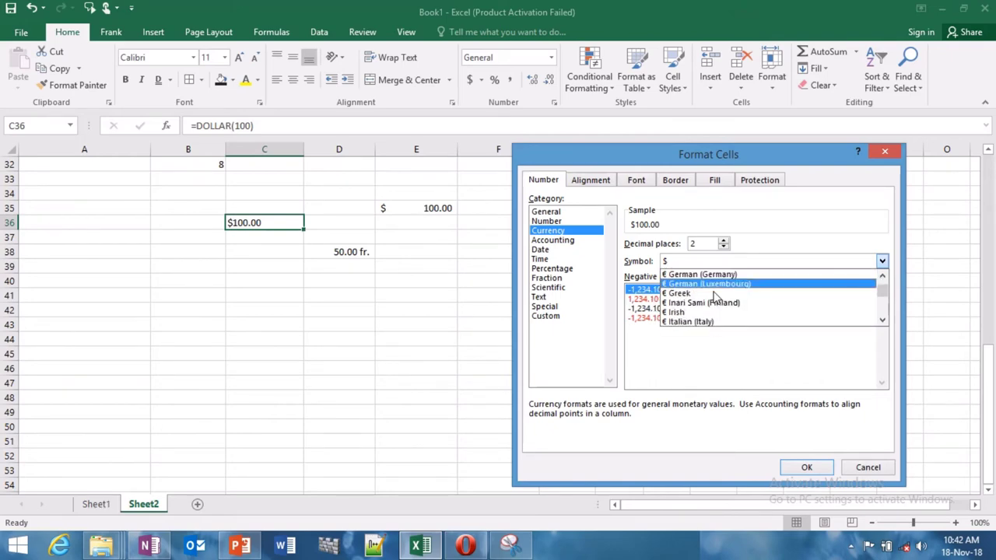
key("Down")
key("Down")
key("Down")
key("Down")
key("Down")
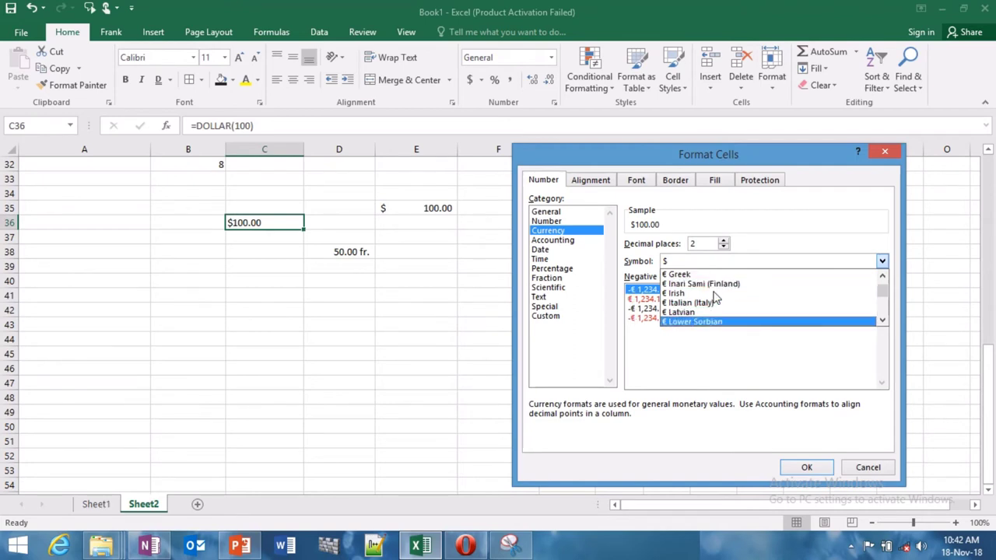
key("Down")
key("Down")
key("Down")
key("Down")
key("Down")
key("Down")
key("Down")
key("Down")
key("Down")
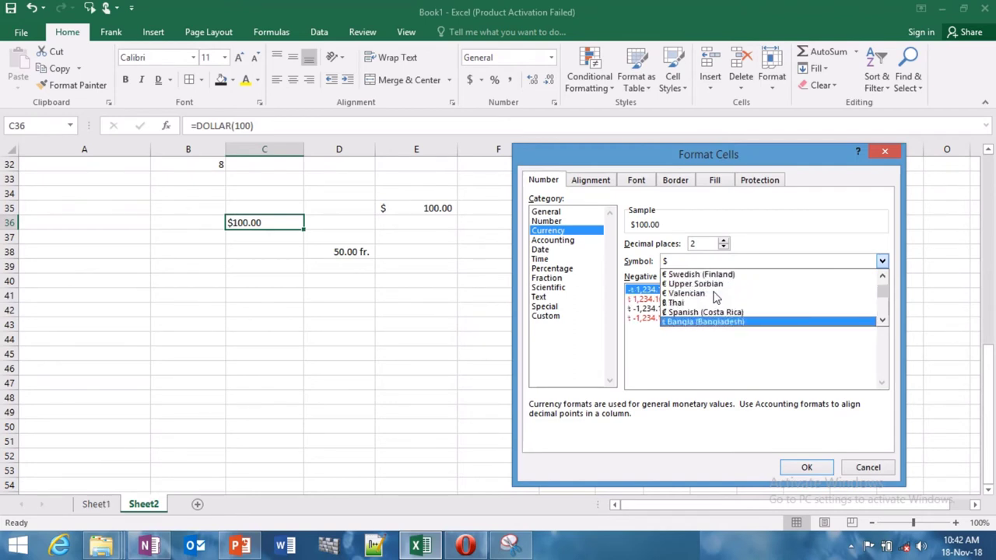
key("Down")
key("Down")
key("Down")
key("Down")
key("Down")
key("Down")
key("Down")
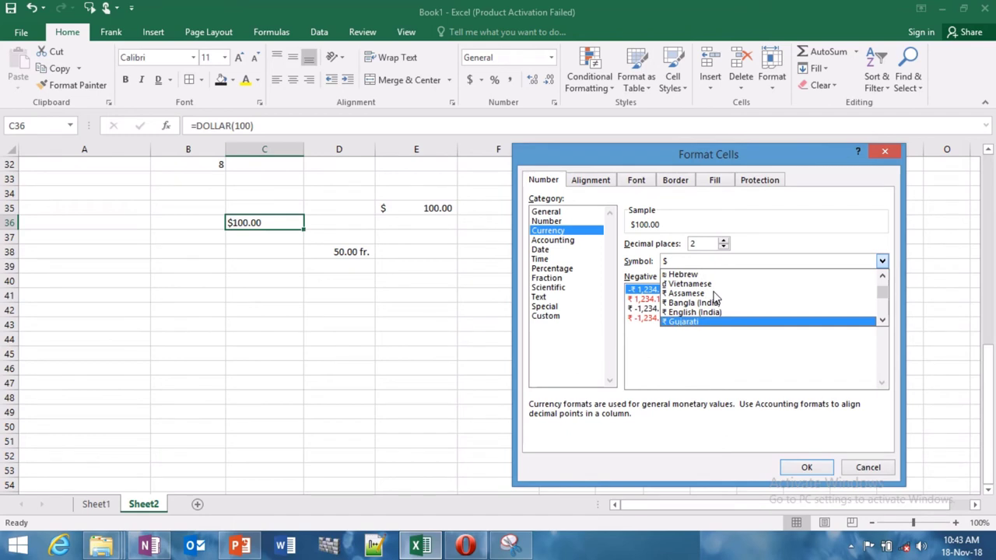
key("Down")
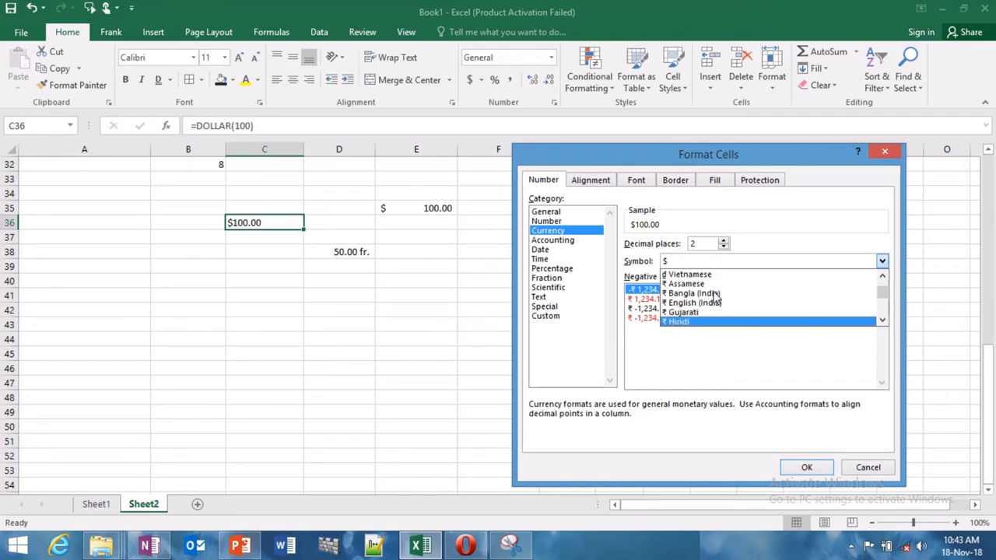
Step: Choose the ₹ Hindi symbol and apply the Currency format to C36
left_click(883, 321)
left_click(883, 321)
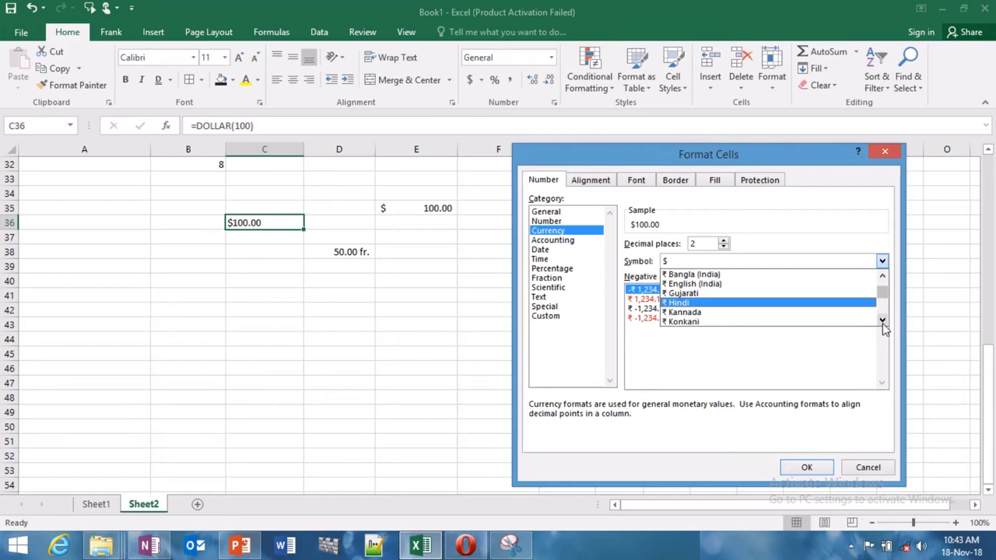
left_click(716, 303)
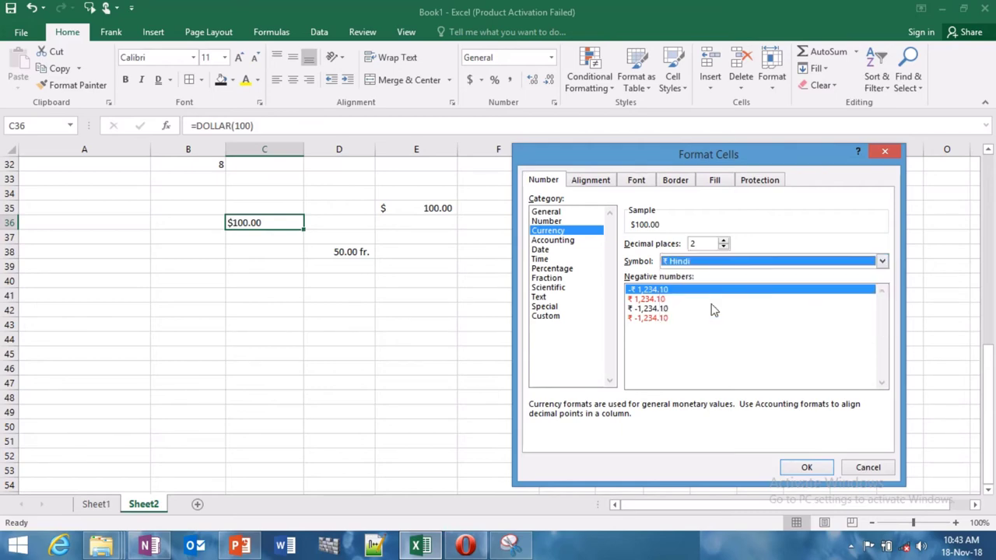
left_click(807, 467)
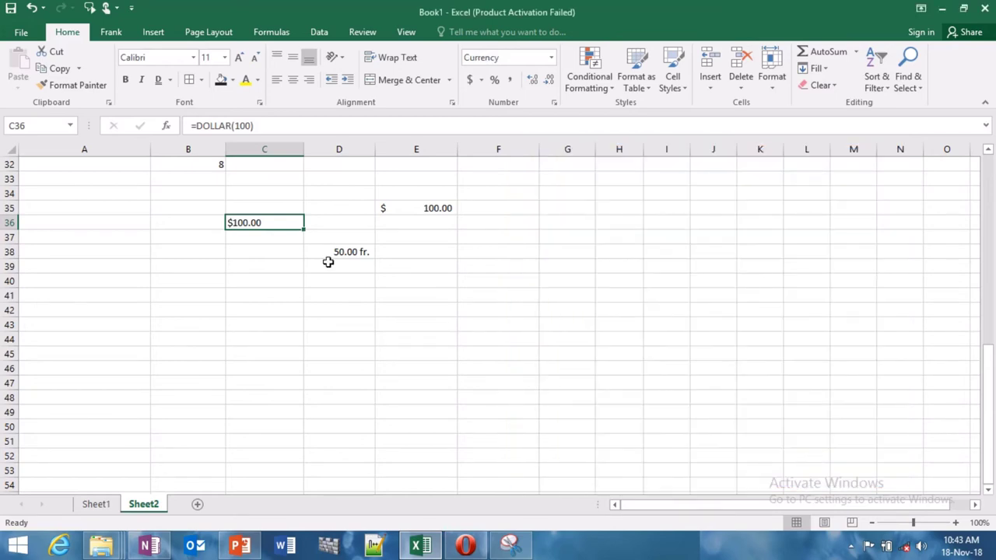
Step: Browse the Accounting and Number Format dropdowns without applying any format
left_click(429, 280)
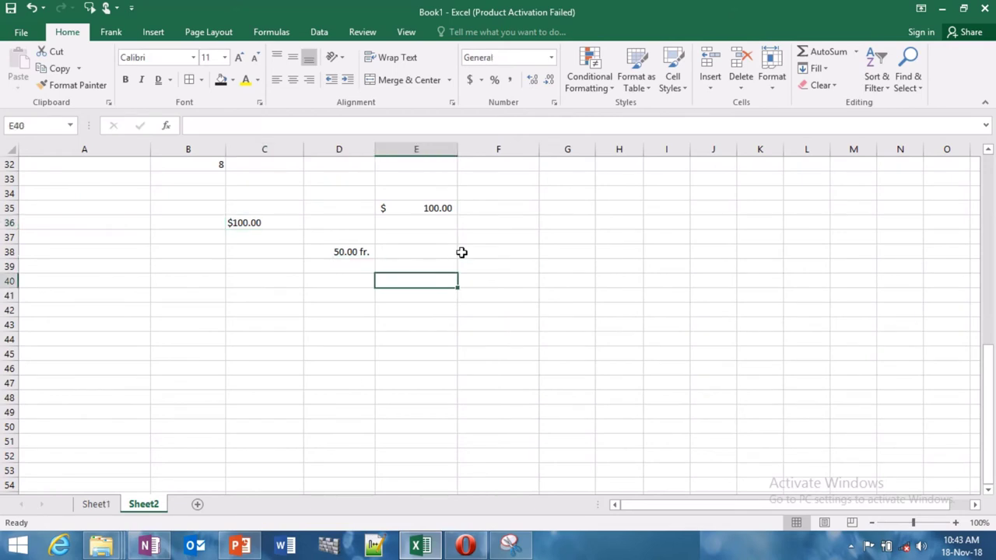
left_click(482, 81)
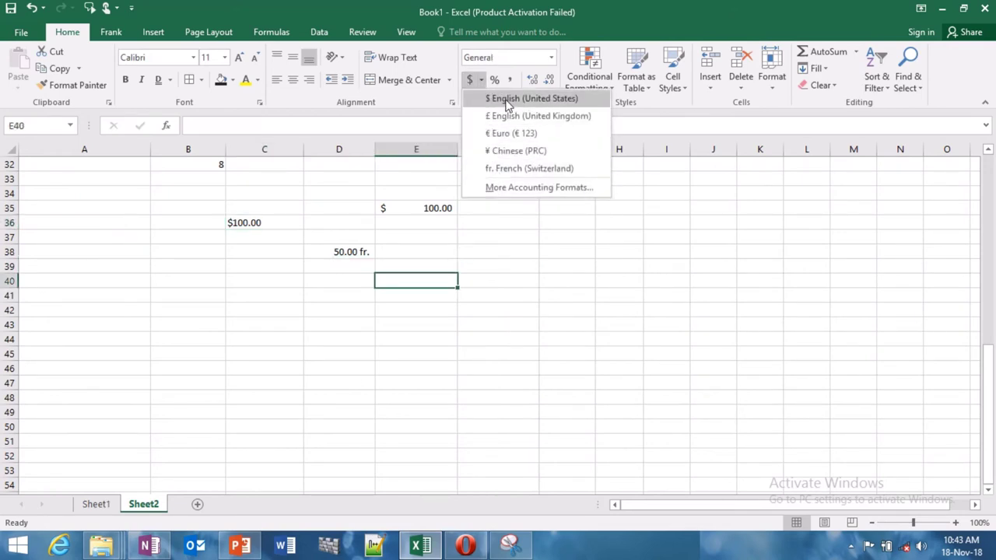
left_click(550, 60)
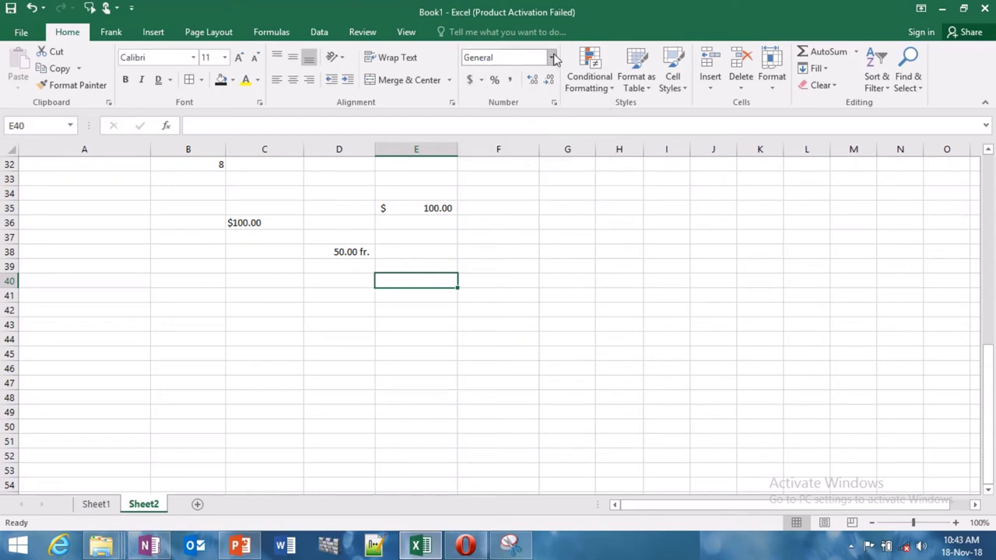
left_click(552, 58)
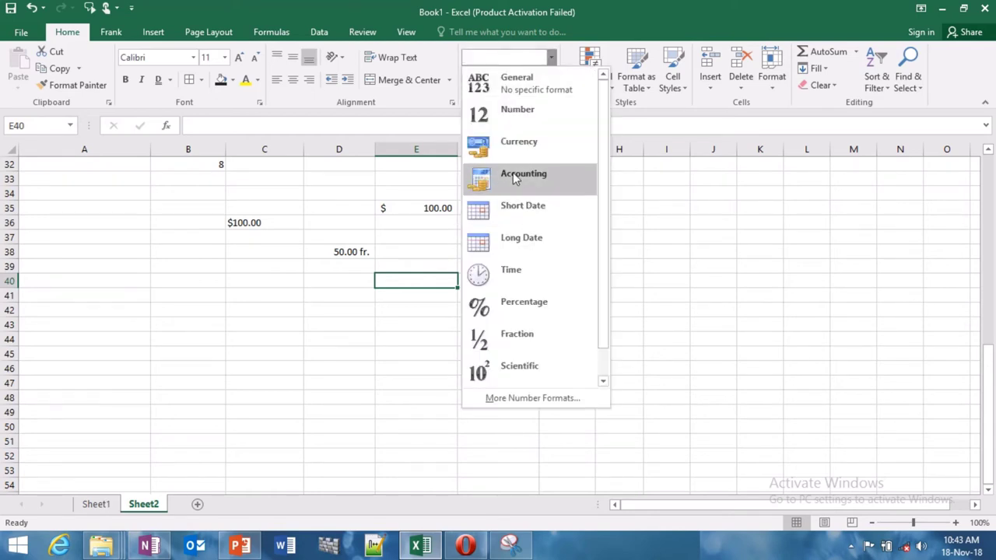
left_click(265, 299)
left_click(289, 306)
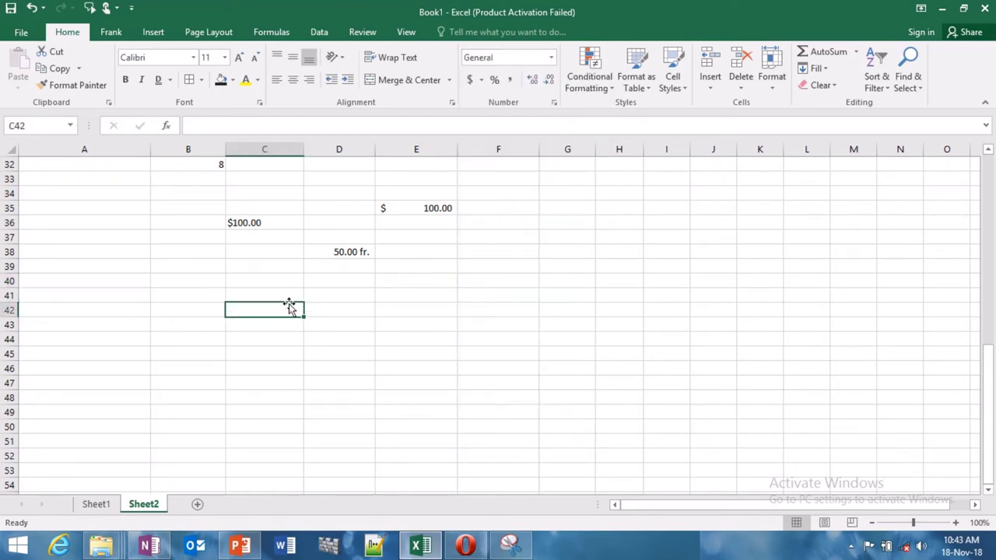
Step: Enter 2000 in G36, leaving it in General format
left_click(545, 227)
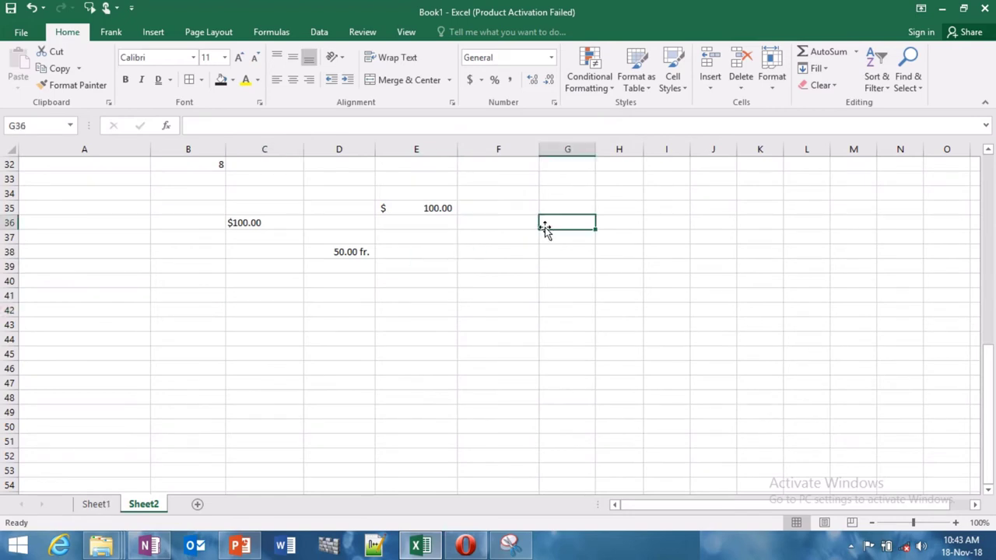
type("2000")
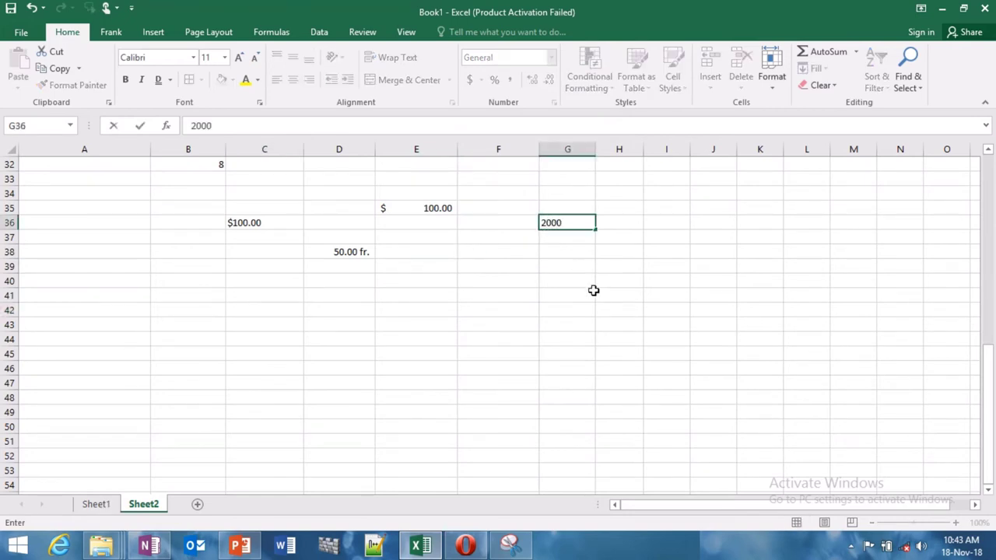
key("Return")
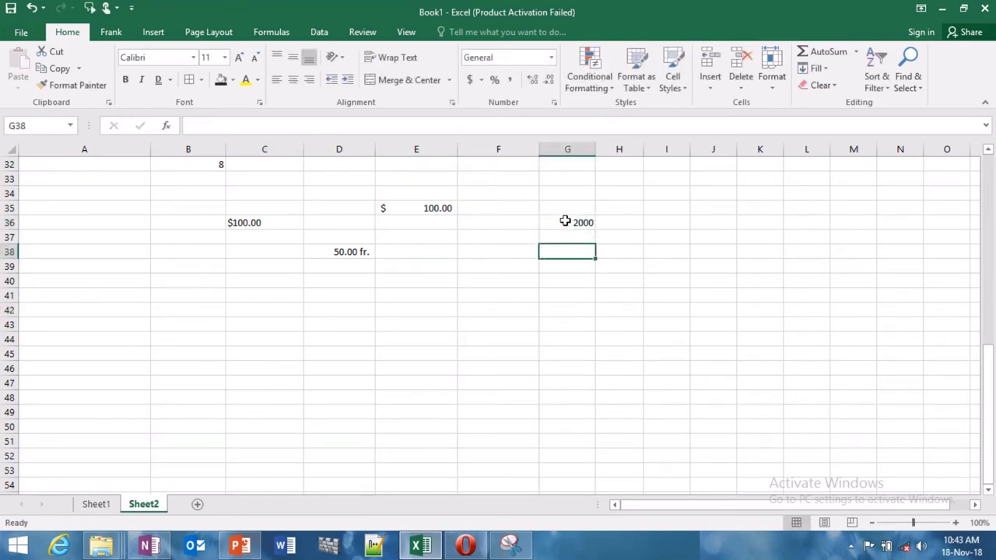
left_click(567, 224)
left_click(551, 58)
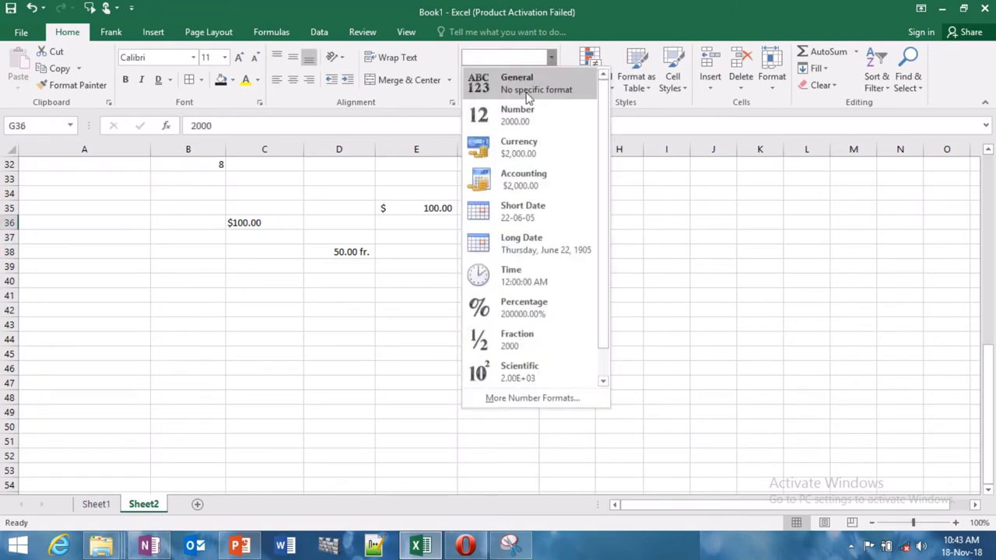
left_click(419, 188)
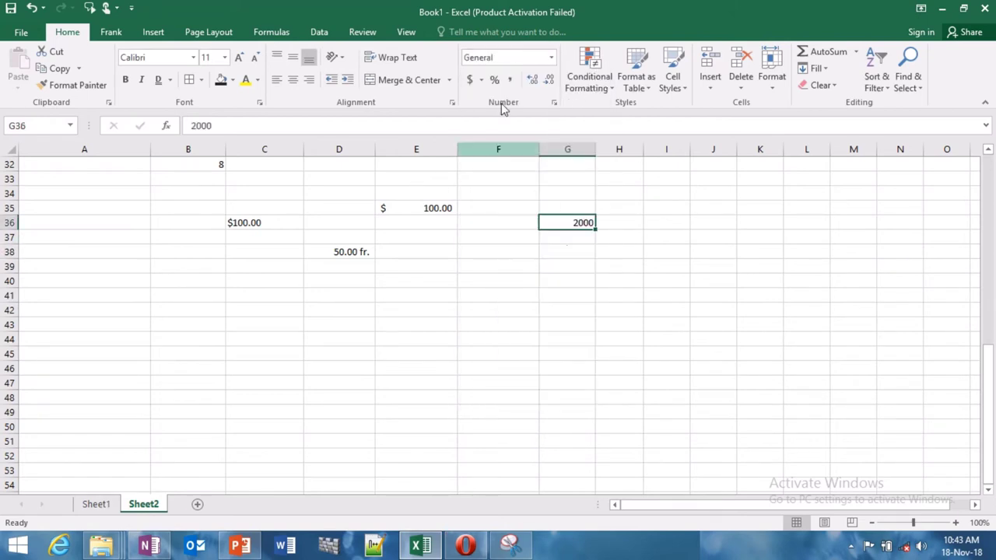
left_click(482, 80)
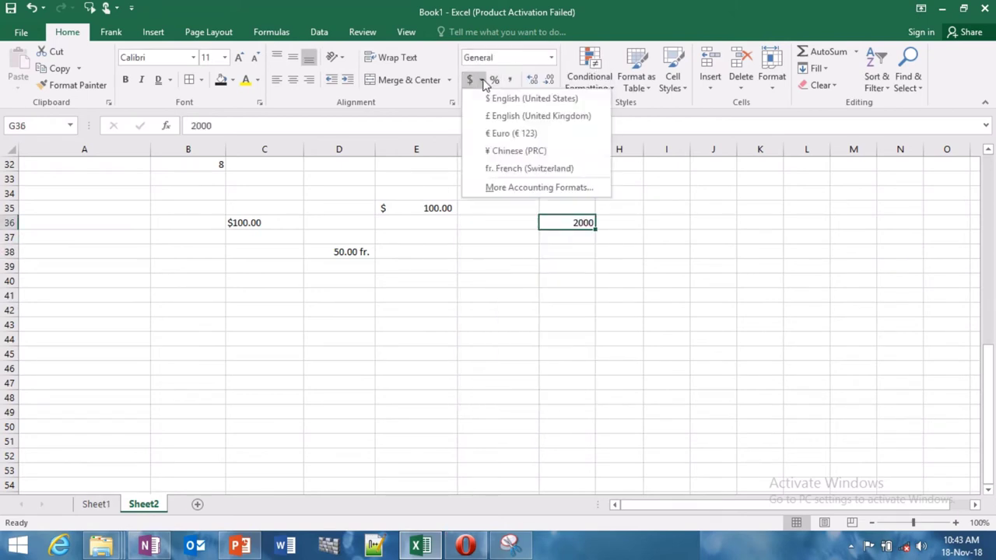
Step: Open More Accounting Formats for G36 and scroll the symbol list toward the rupee entries
left_click(530, 189)
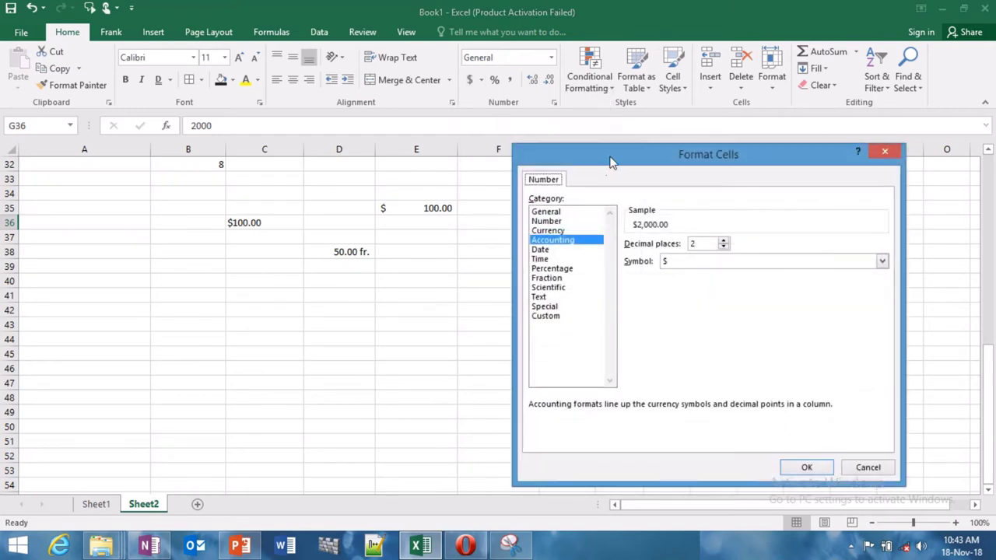
left_click_drag(608, 164, 201, 173)
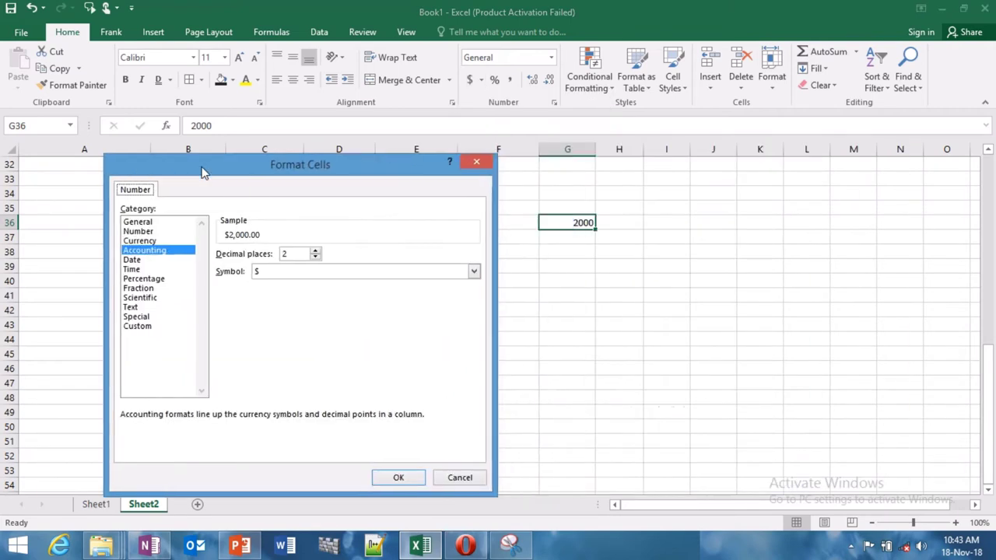
left_click(296, 274)
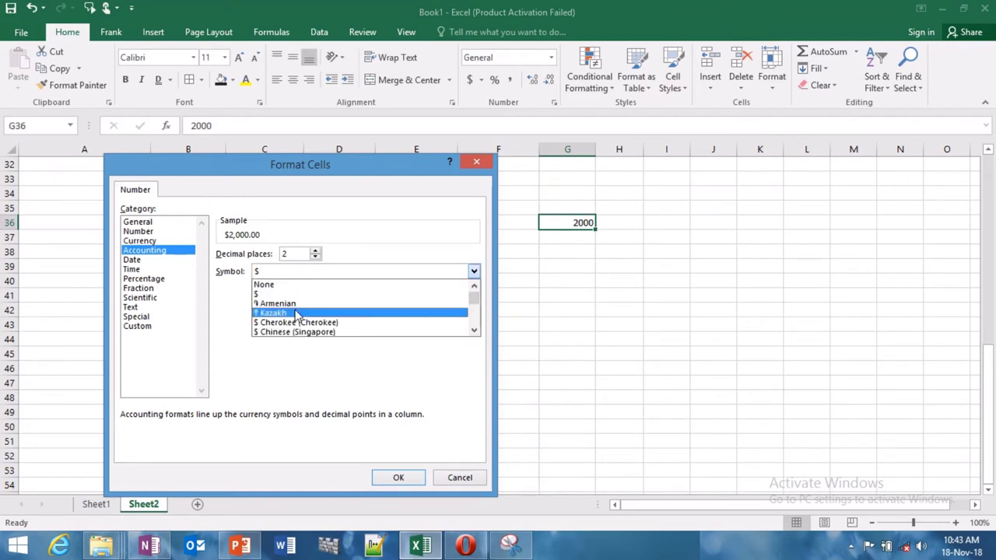
key("Down")
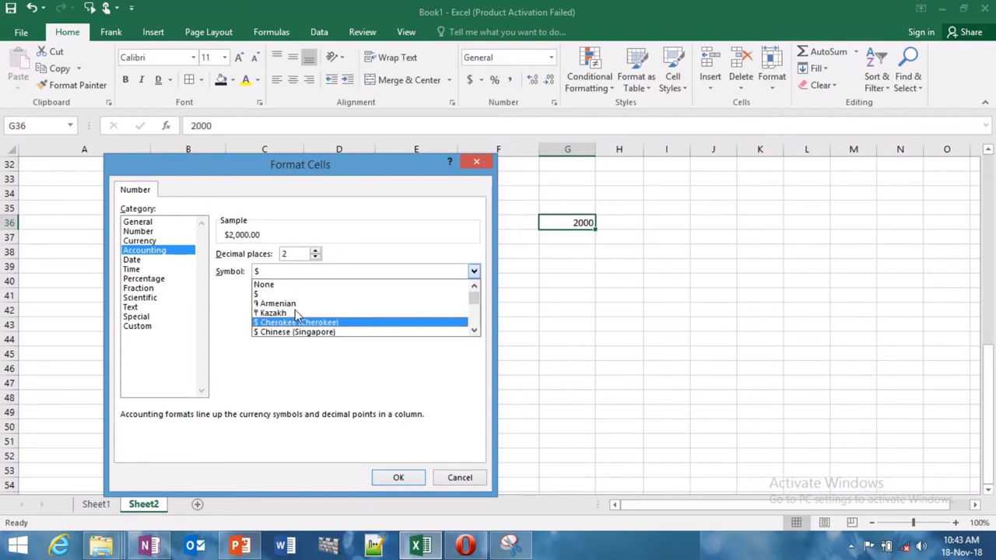
key("Down")
key("Down")
key("Down")
key("Down")
key("Down")
key("Down")
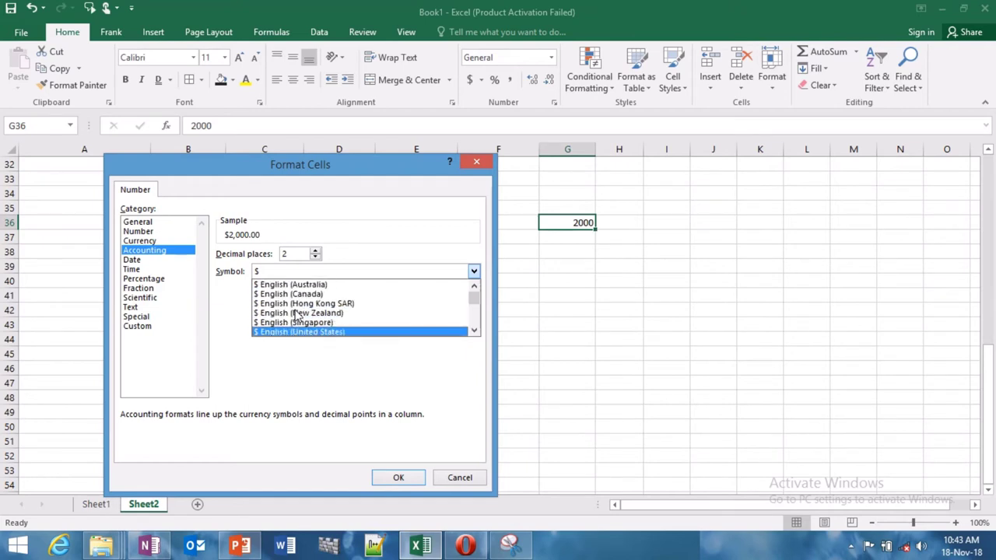
key("Down")
key("Down")
key("Down")
key("Down")
key("Down")
key("Down")
key("Down")
key("Down")
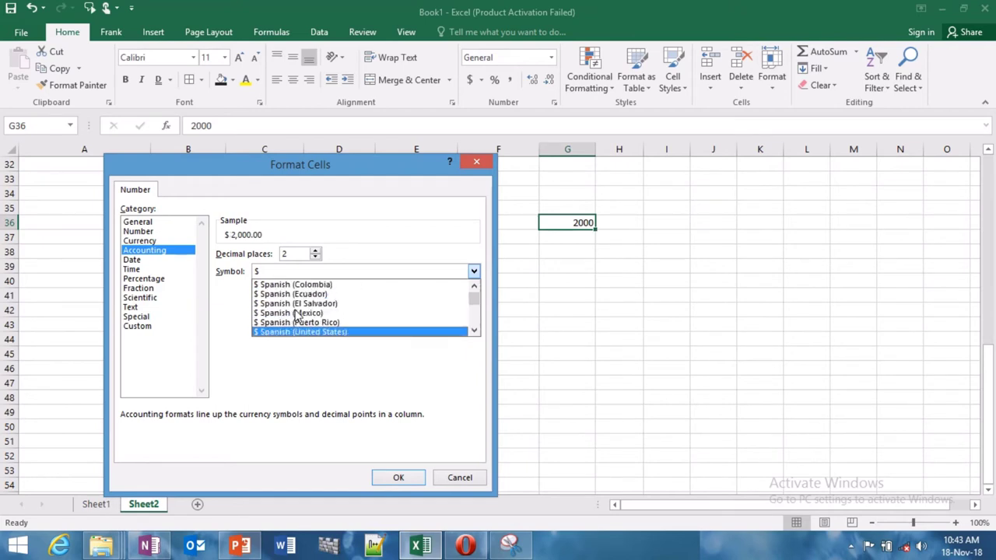
key("Down")
key("Down")
key("Down")
key("Down")
key("Down")
key("Down")
key("Down")
key("Down")
key("Down")
key("Down")
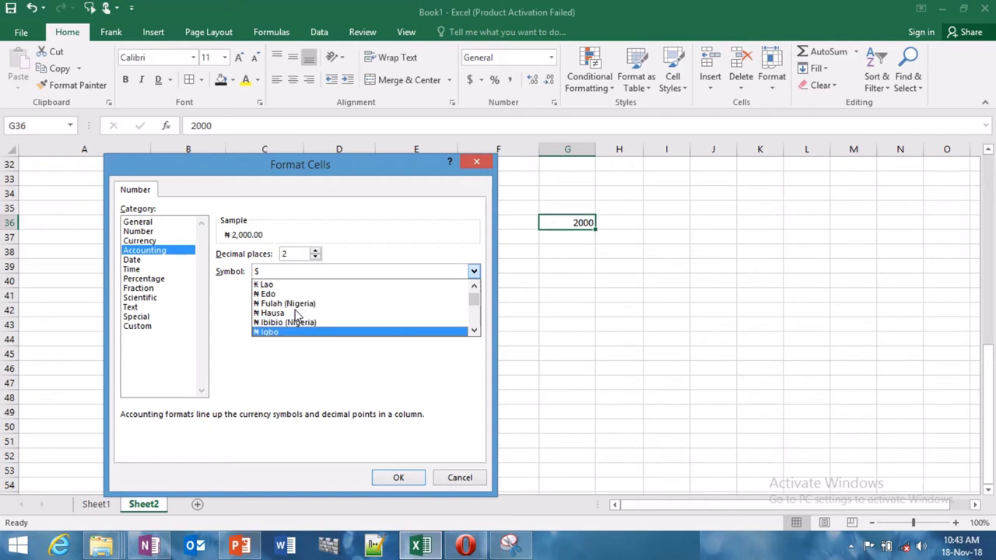
key("Down")
key("Down")
key("Down")
key("Down")
key("Down")
key("Down")
key("Down")
key("Down")
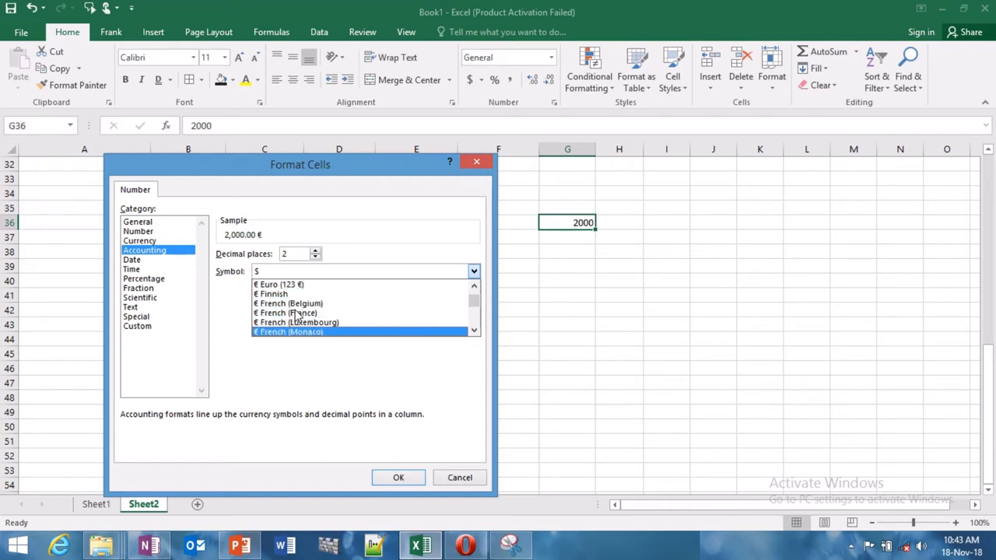
key("Down")
key("Down")
key("Down")
key("Down")
key("Down")
key("Down")
key("Down")
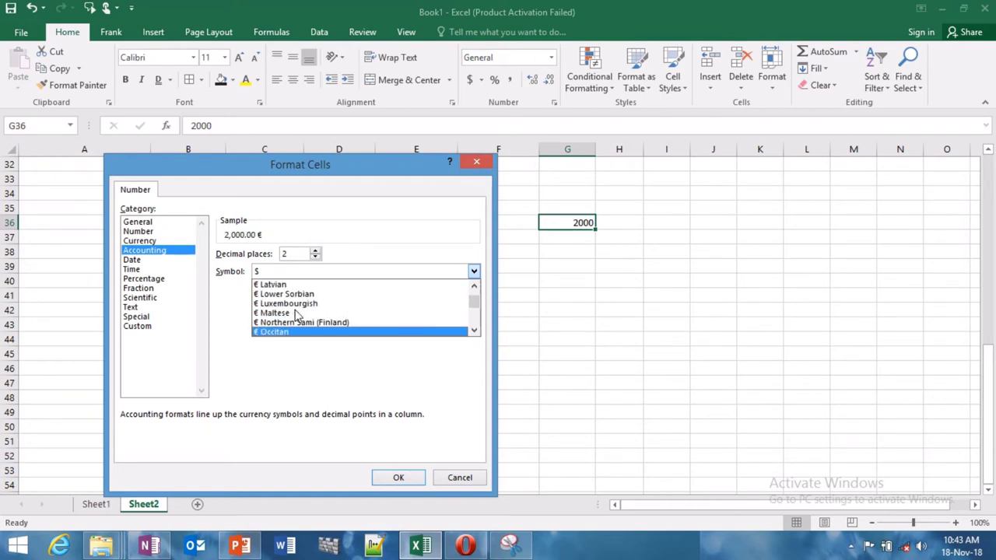
key("Down")
key("Down")
key("Down")
key("Down")
key("Down")
key("Down")
key("Down")
key("Down")
key("Down")
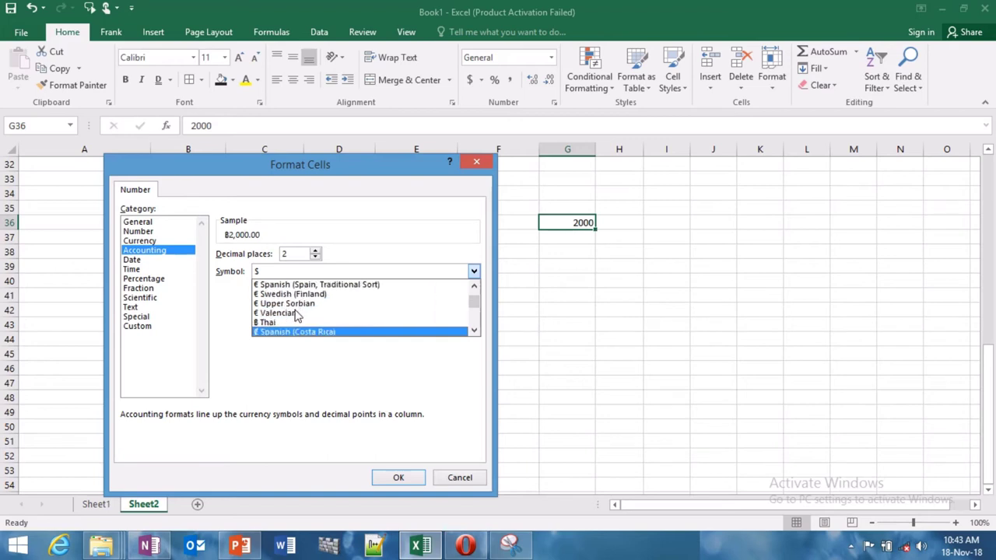
key("Down")
key("Down")
key("Down")
key("Down")
key("Down")
key("Down")
key("Down")
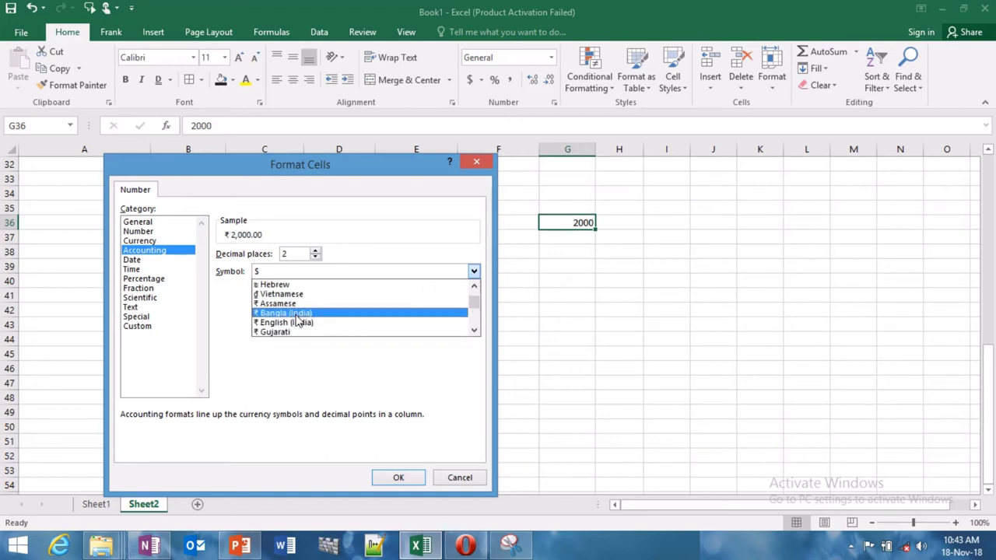
Step: Pick the ₹ Hindi symbol so G36 reads ₹ 2,000.00
key("Down")
key("Down")
key("Down")
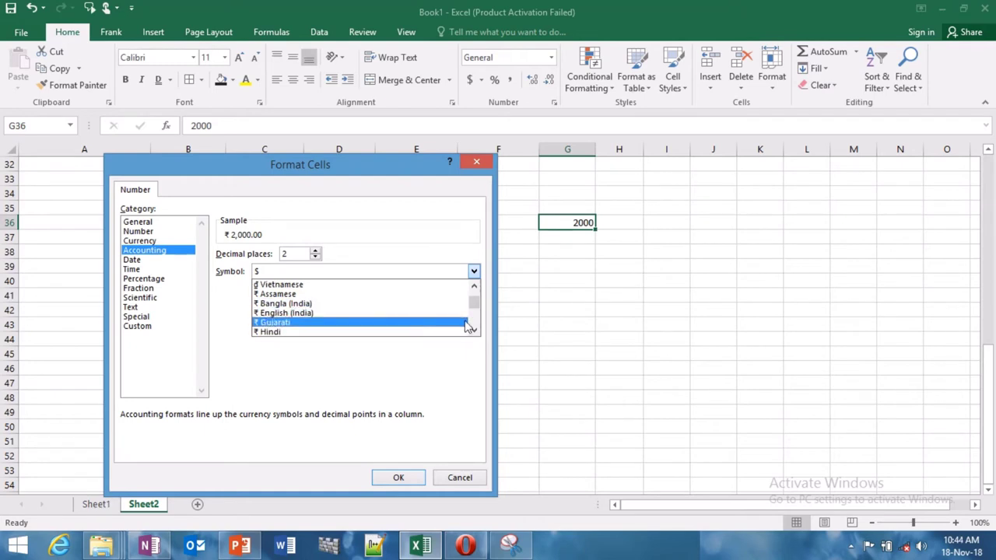
left_click(474, 330)
left_click(475, 331)
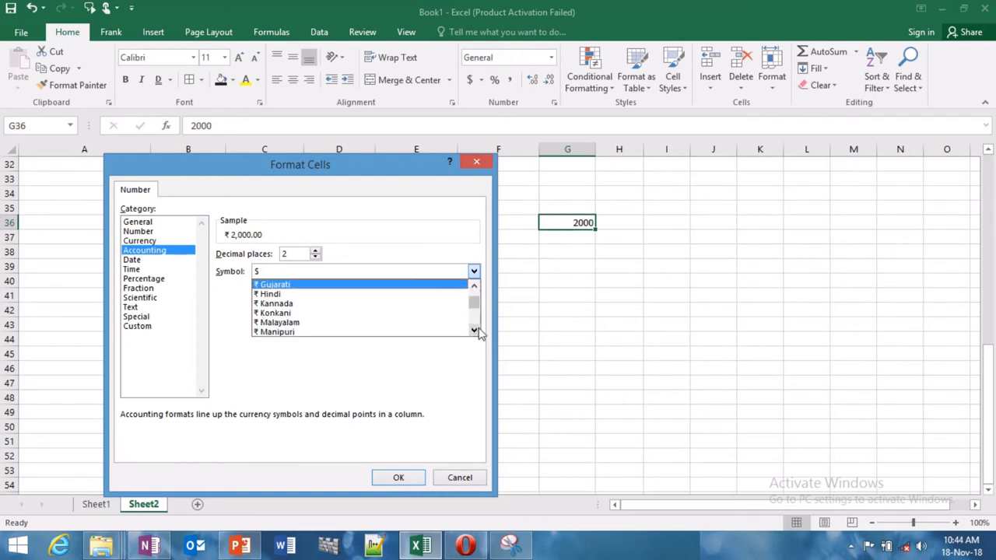
left_click(327, 295)
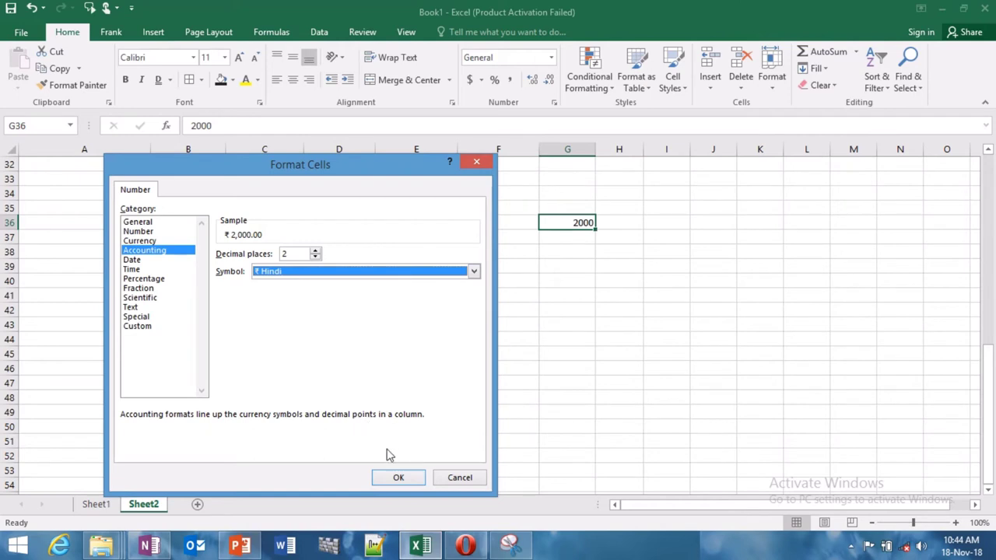
left_click(397, 476)
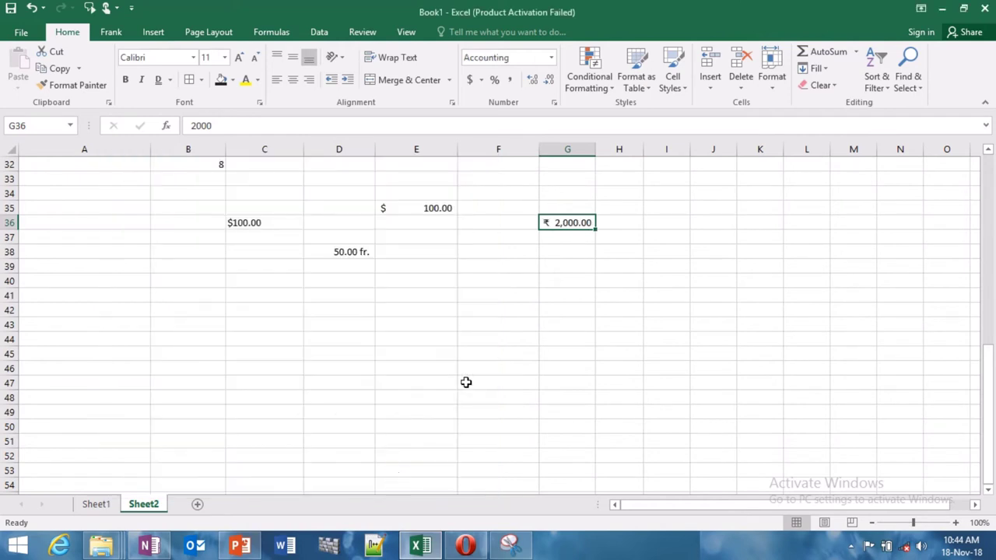
Step: Type the headers Item Name, Qty and Price in D44:F44
left_click(456, 296)
left_click(398, 345)
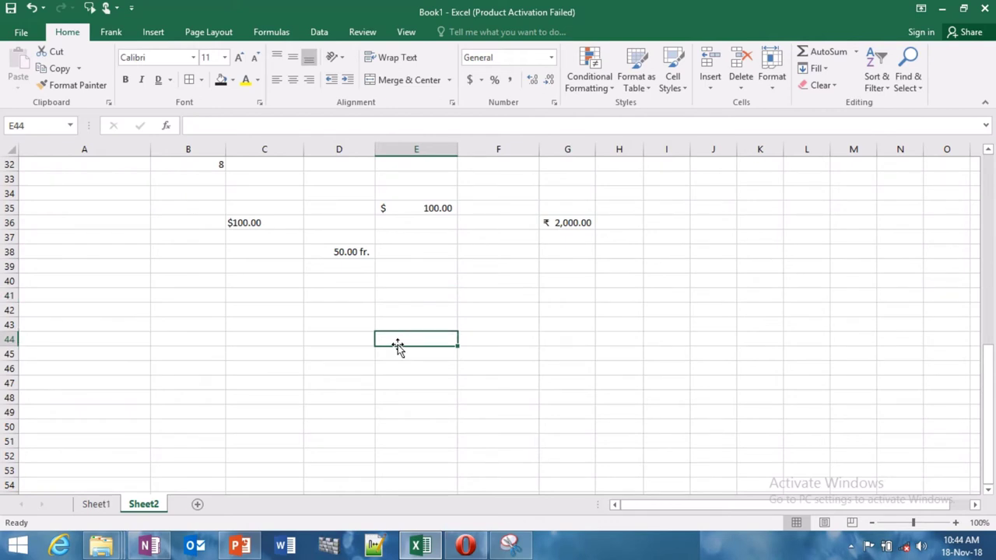
type("ty")
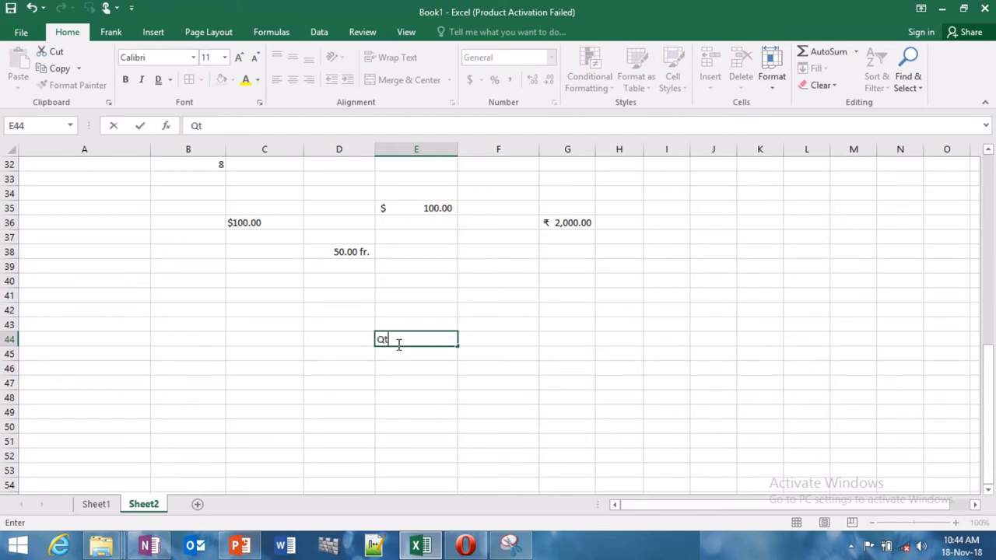
key("Tab")
type("It")
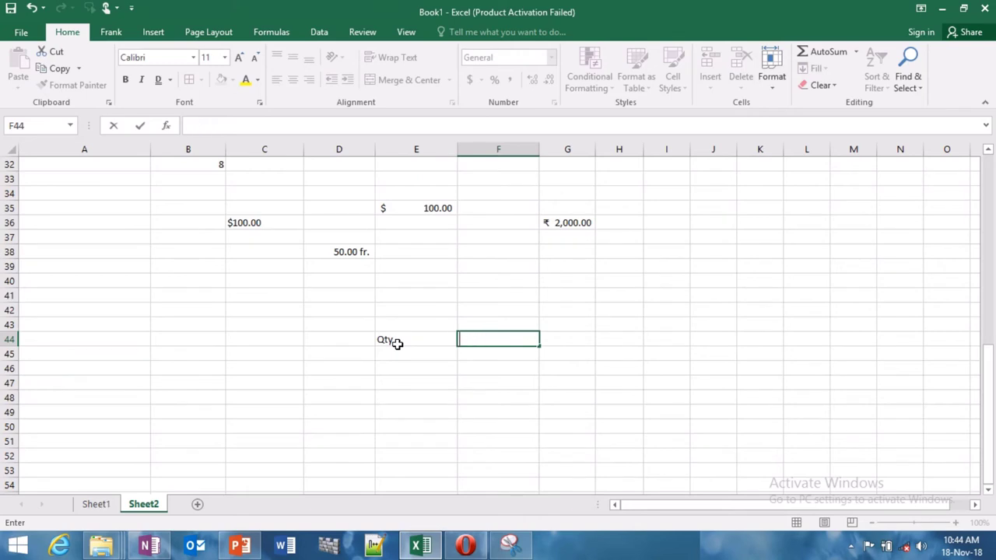
key("Left")
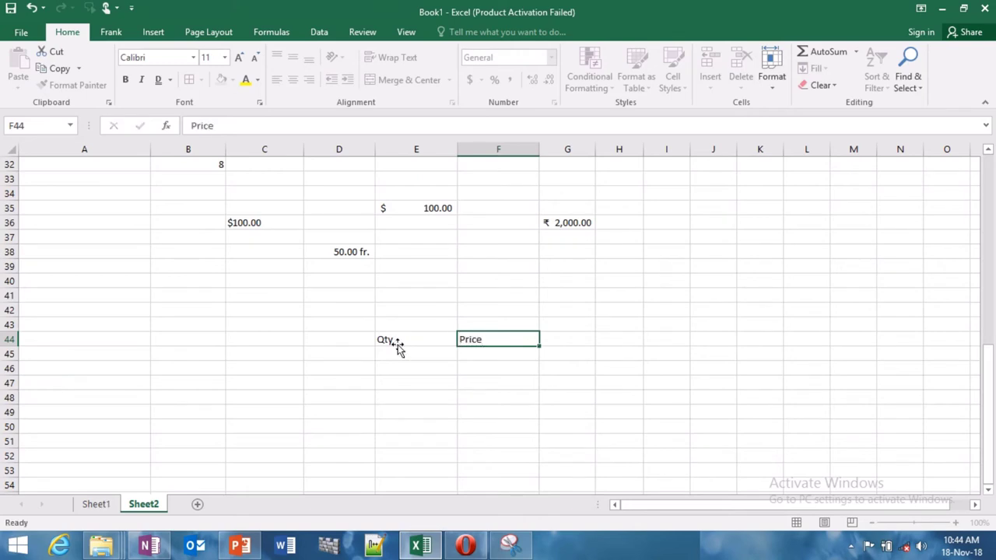
key("Left")
type("I")
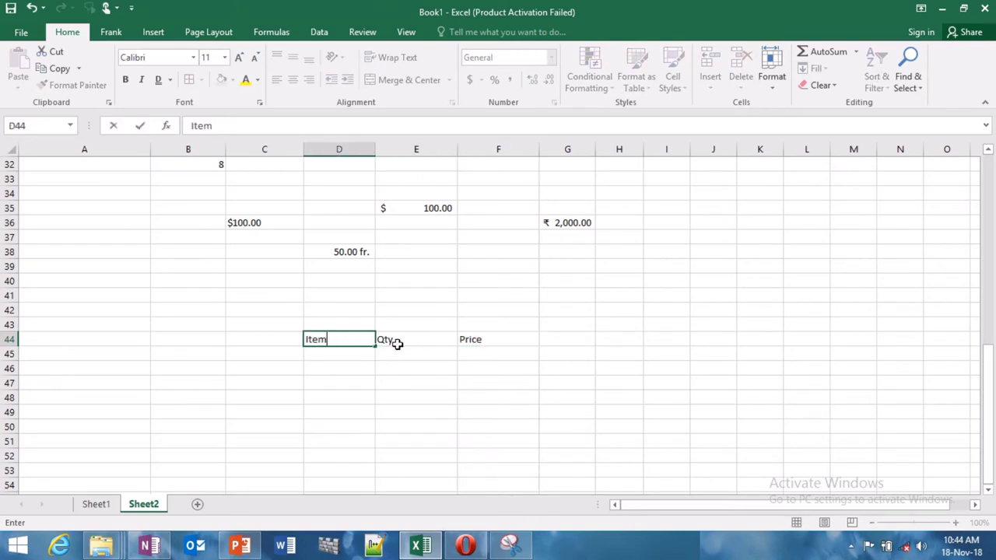
type("ame")
key("Tab")
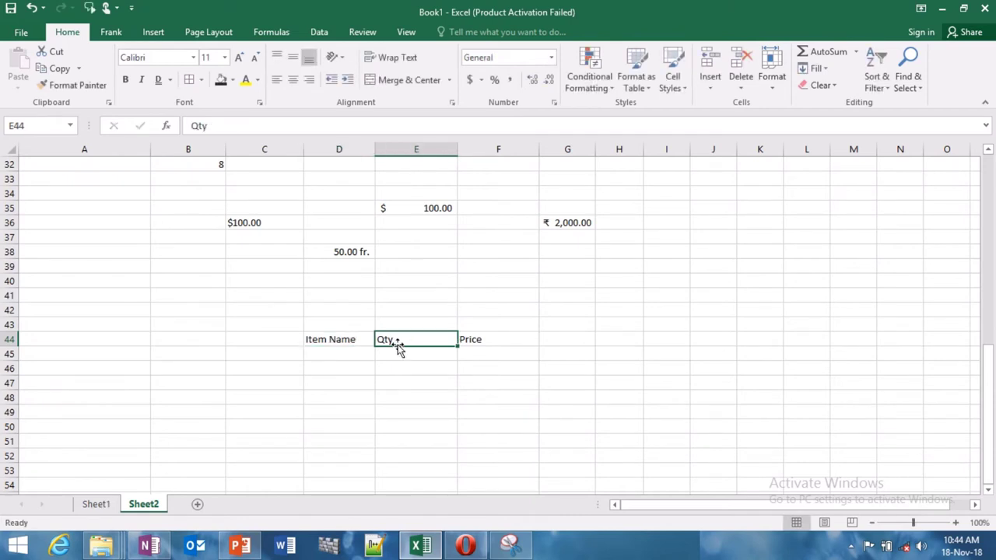
Step: Fill row 45 with T-shirt, quantity 2 and price 600
key("Down")
key("Left")
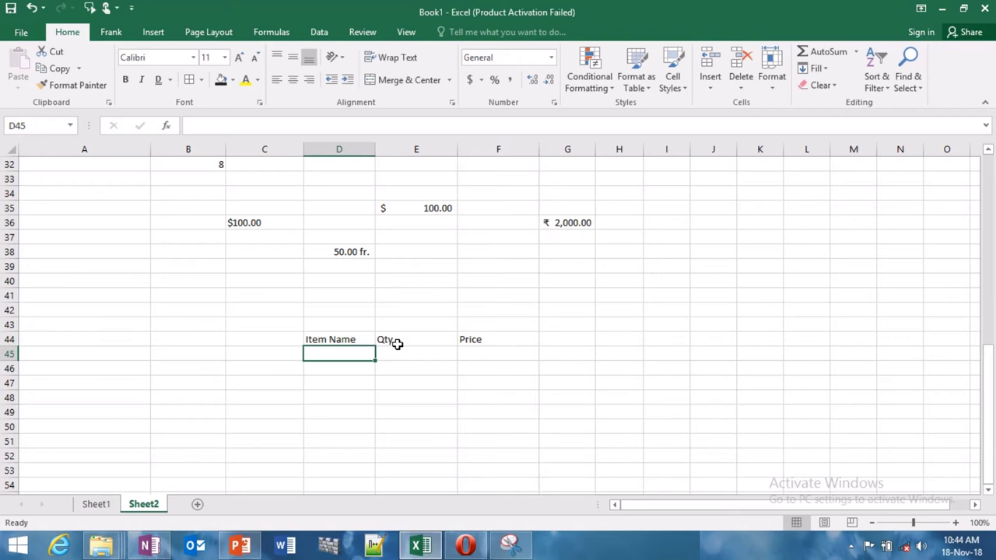
type("T-shirt")
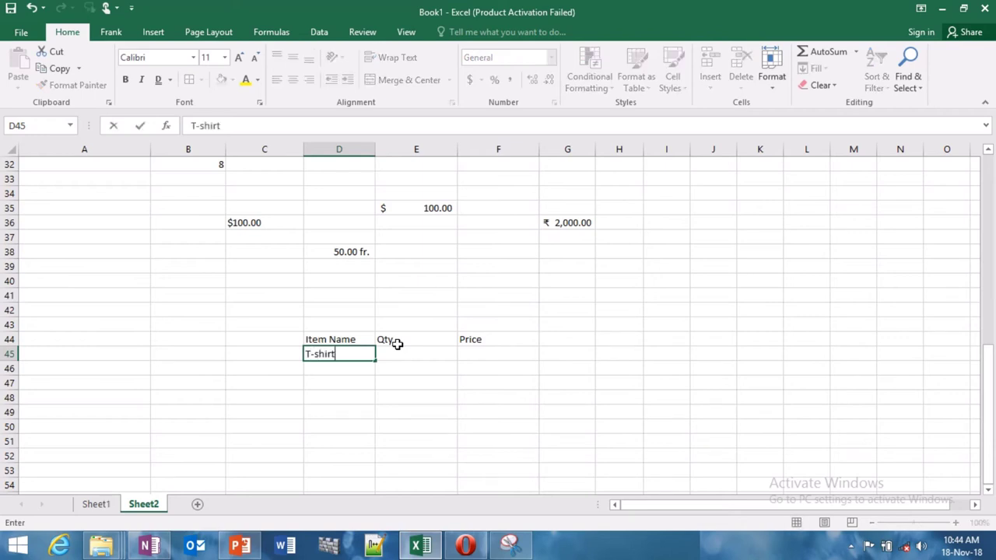
left_click(398, 351)
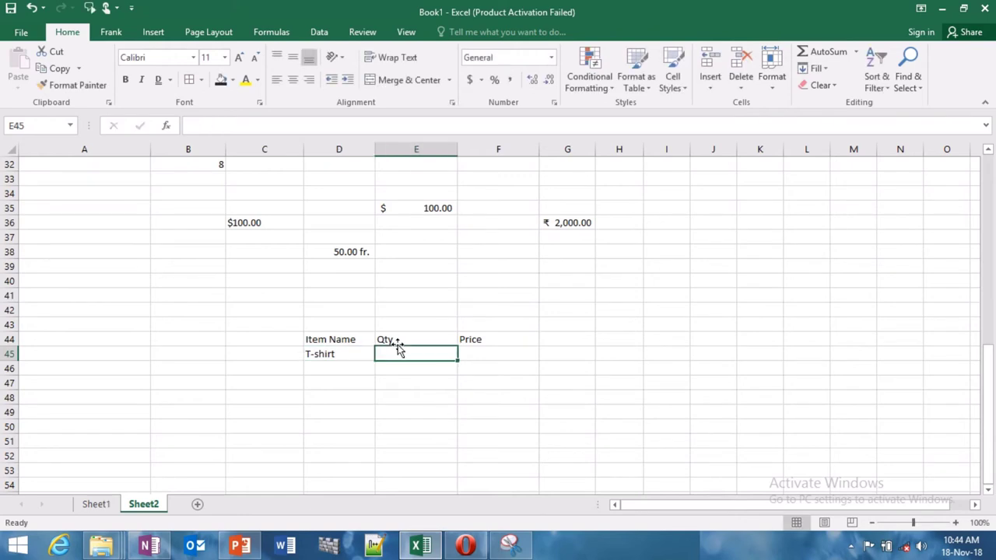
type("2")
key("Tab")
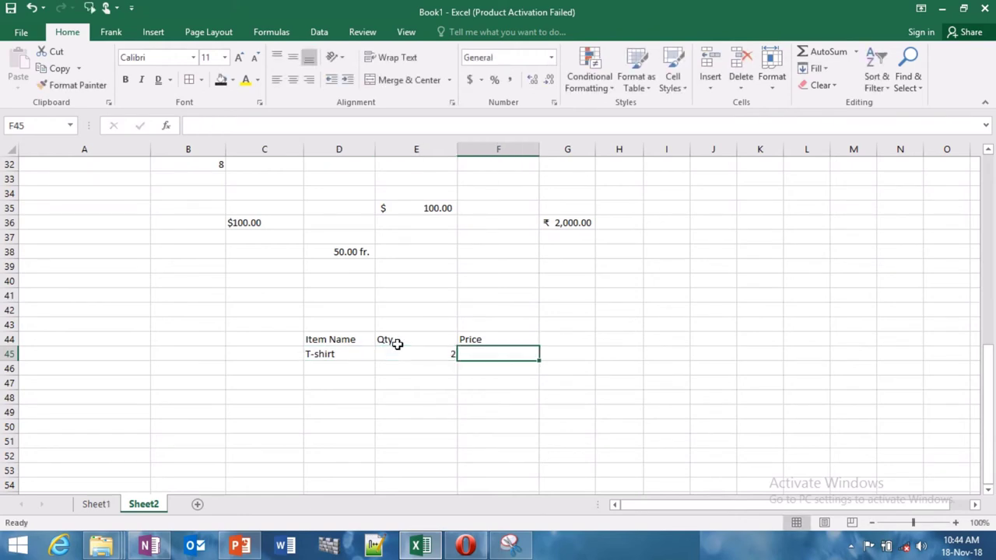
type("600")
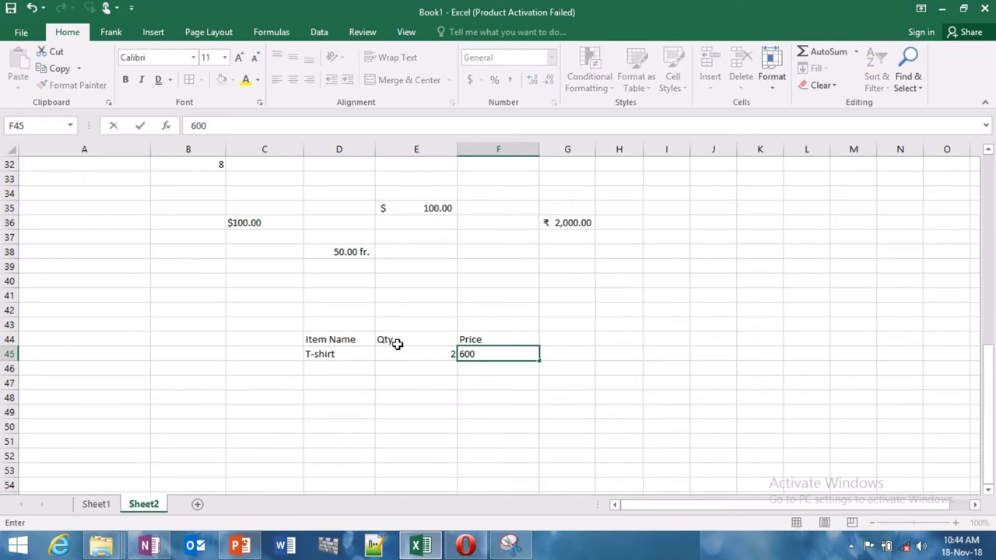
key("Tab")
Step: Add the Amount header in G44 and the formula =F45*E45 in G45, giving 1200
key("Up")
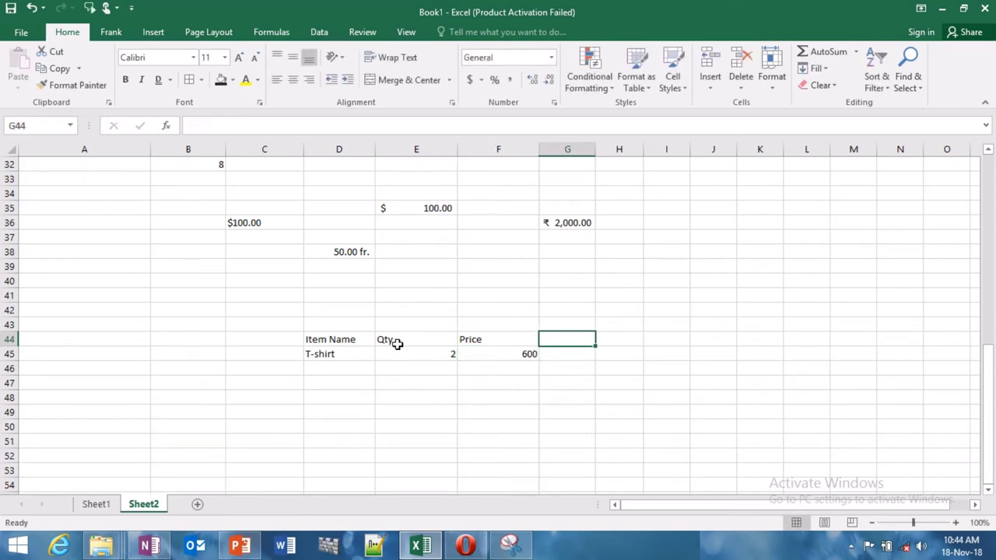
type("Amount")
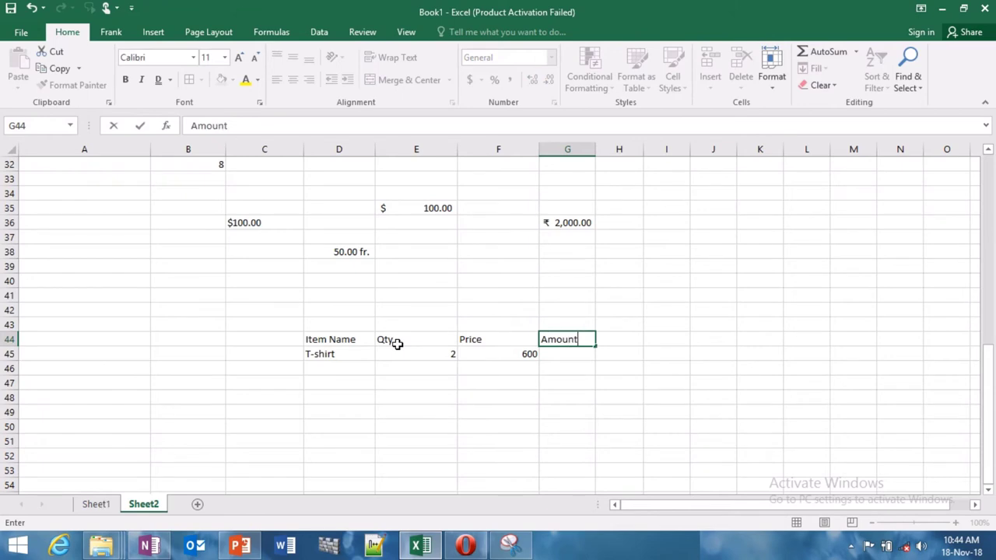
key("Return")
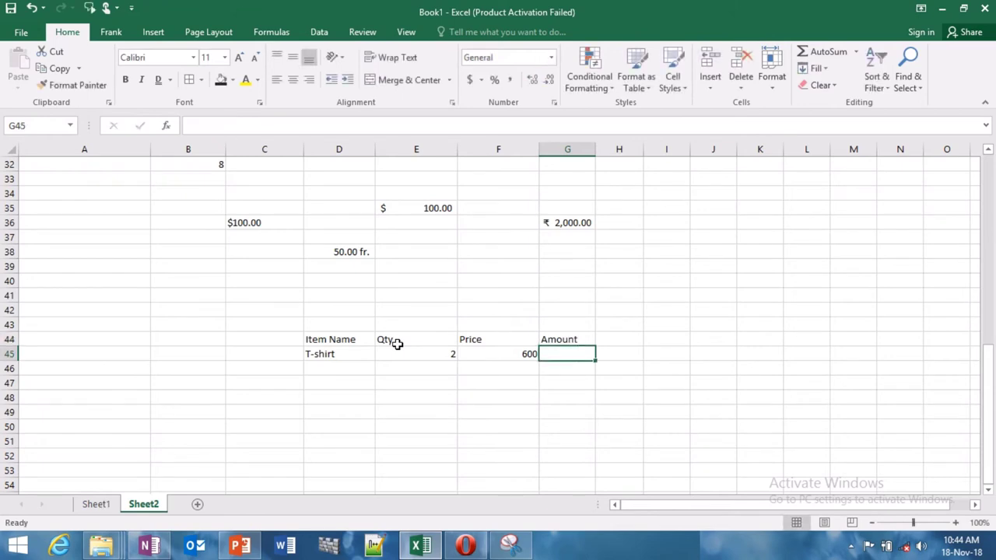
type("=")
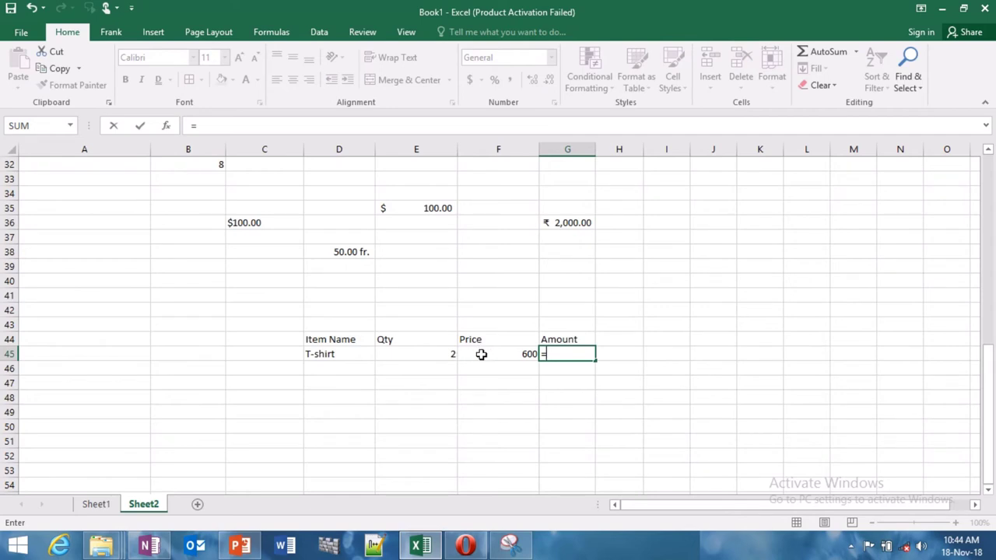
left_click(481, 354)
type("*")
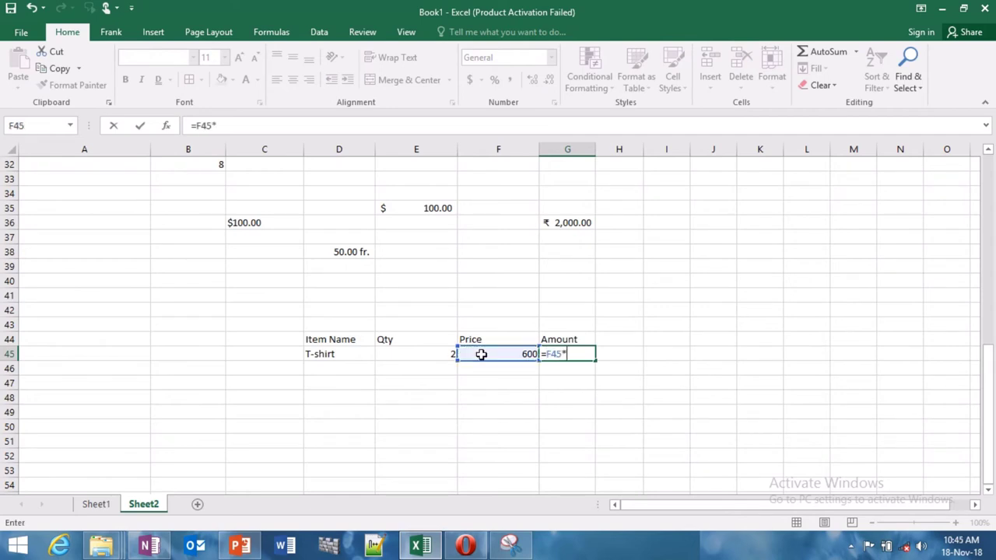
left_click(441, 354)
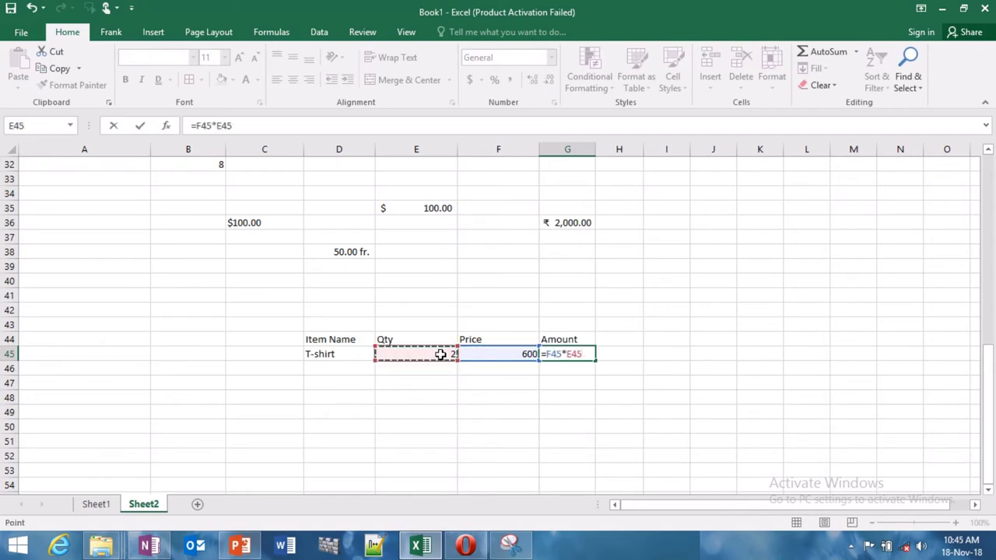
key("Return")
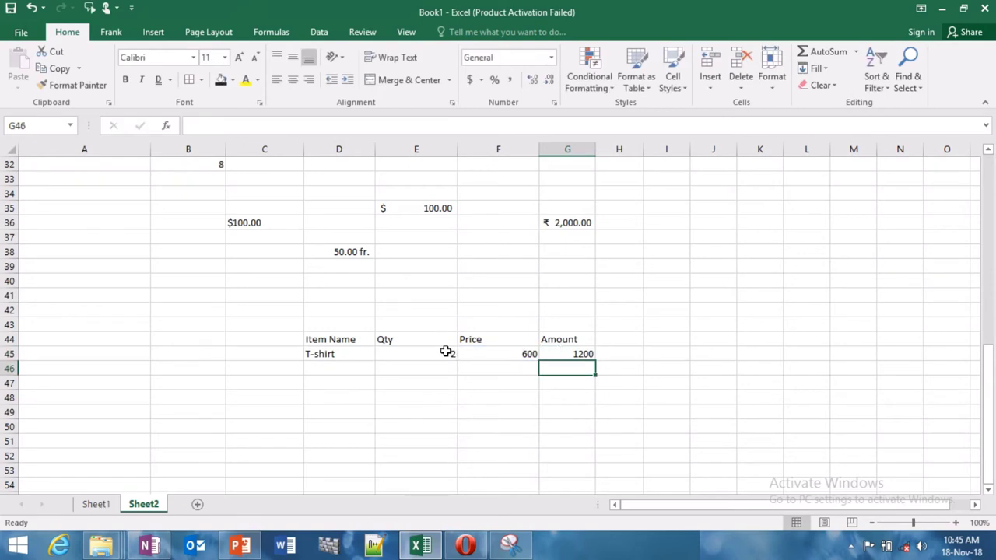
left_click(437, 351)
Step: Select the 600 price in F45 and open the full Format Cells settings
left_click(485, 354)
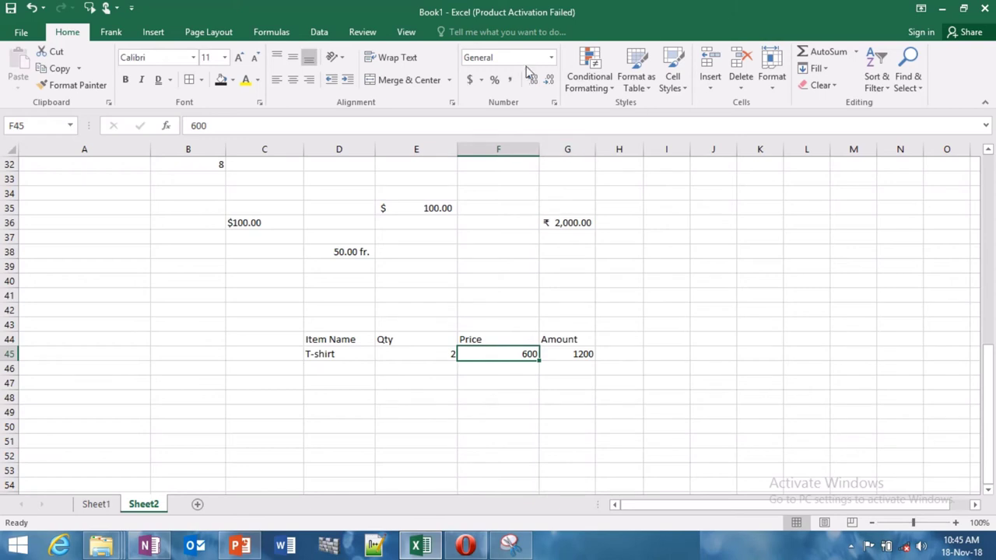
left_click(551, 58)
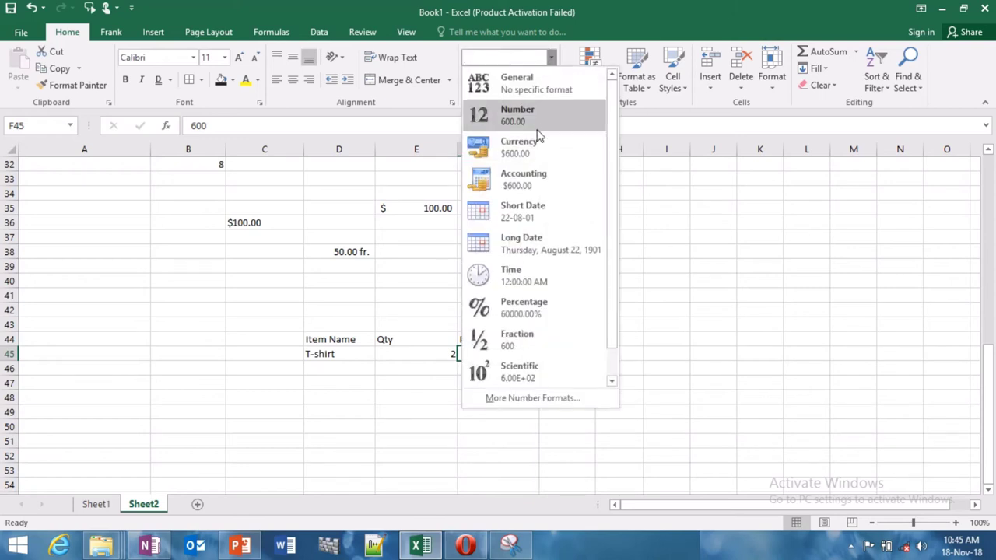
left_click(417, 187)
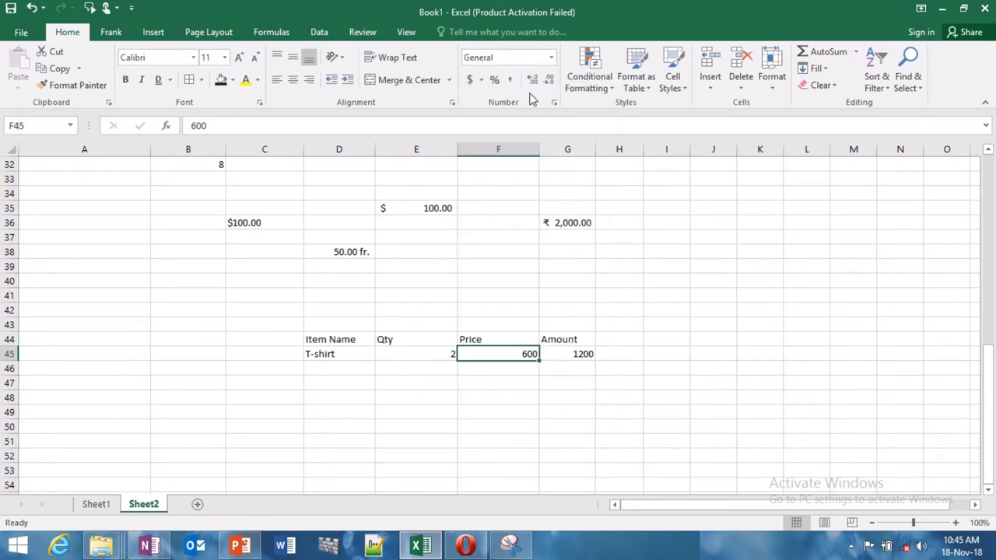
left_click(481, 80)
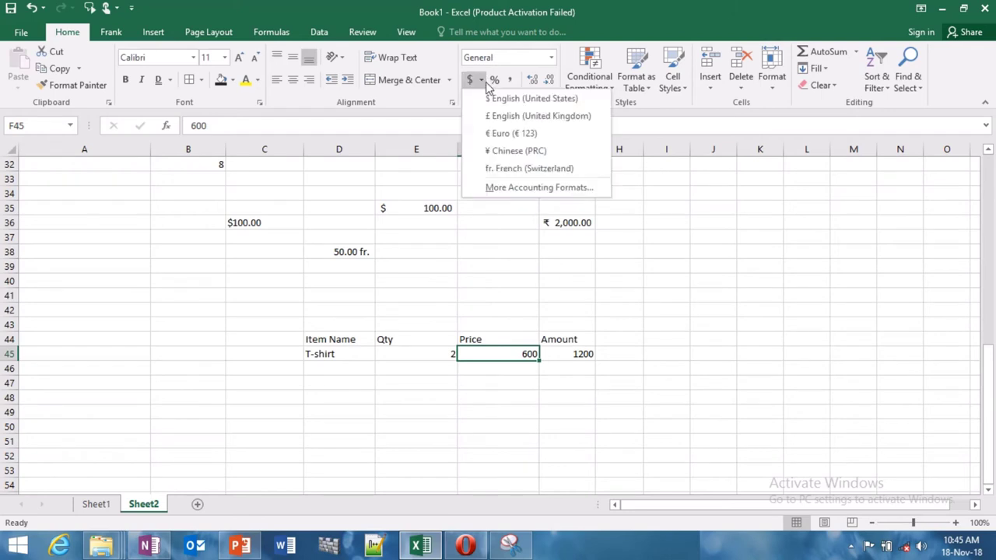
left_click(551, 57)
left_click(551, 58)
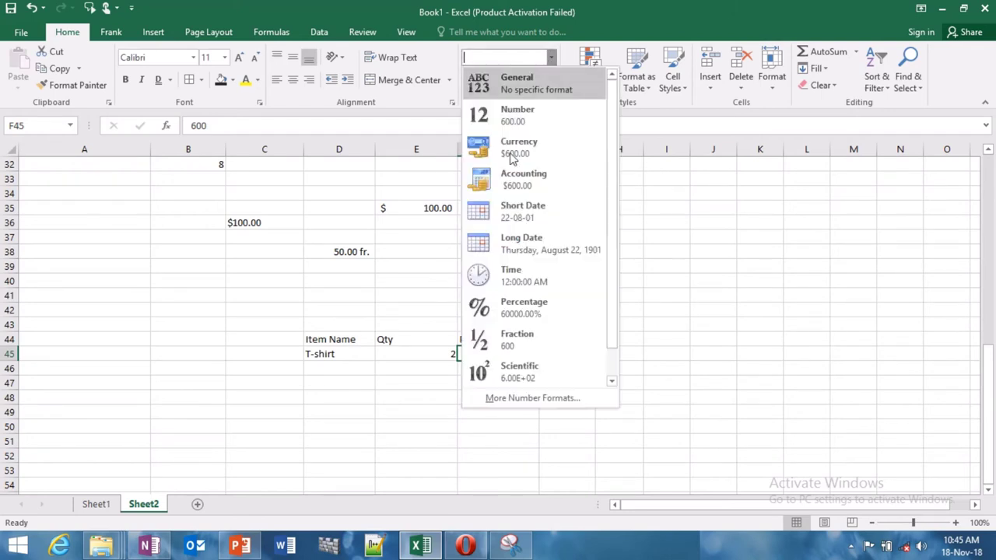
left_click(516, 398)
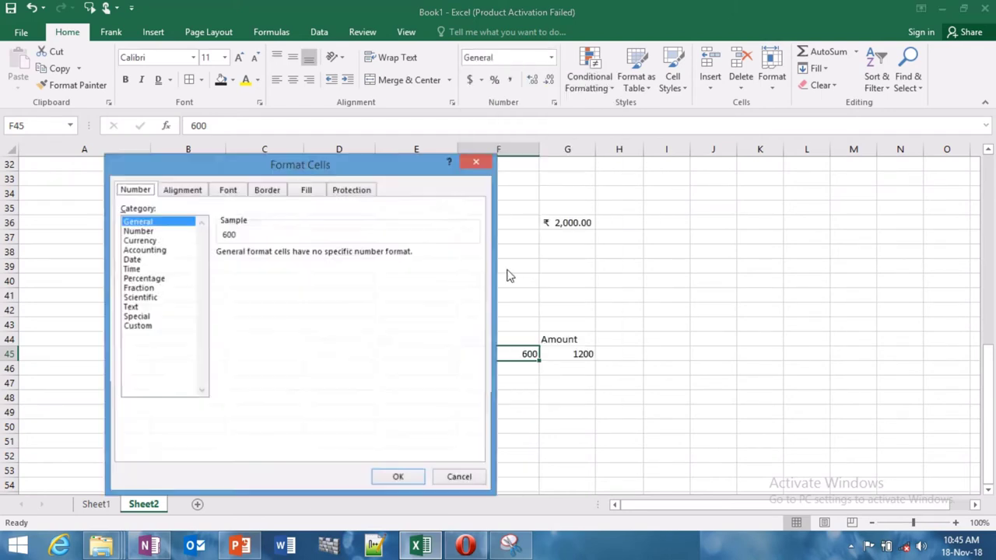
mouse_move(251, 164)
left_mouse_down()
mouse_move(116, 114)
mouse_move(172, 104)
left_mouse_up()
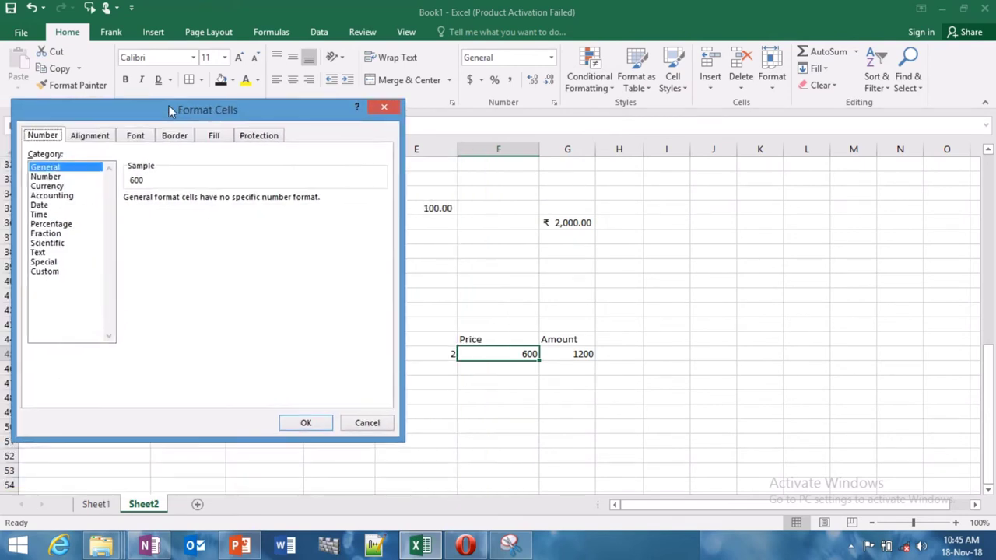
Step: Choose Accounting with the ₹ Hindi symbol so F45 reads ₹ 600.00
left_click(68, 195)
left_click(182, 218)
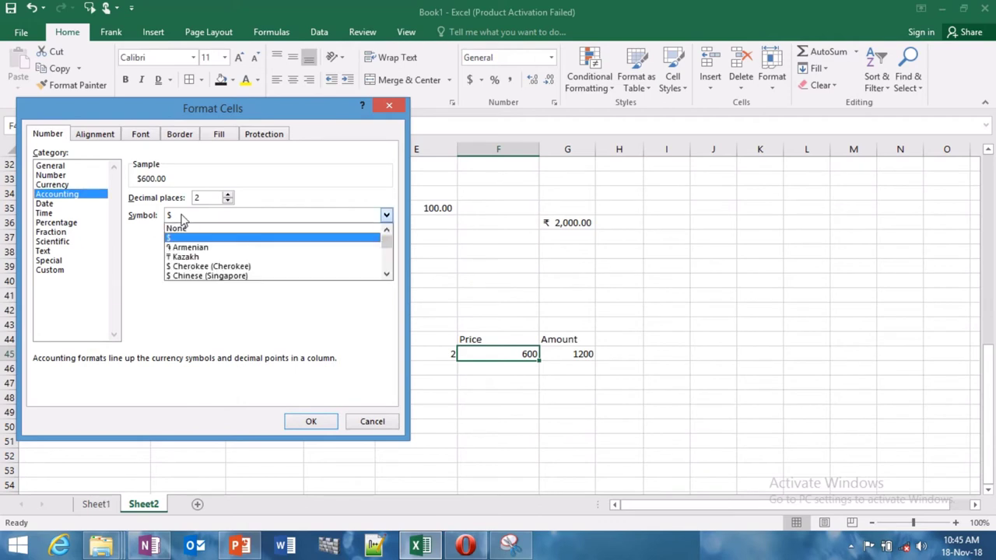
key("Down")
key("Down")
key("Down")
key("Down")
key("Down")
key("Down")
key("Down")
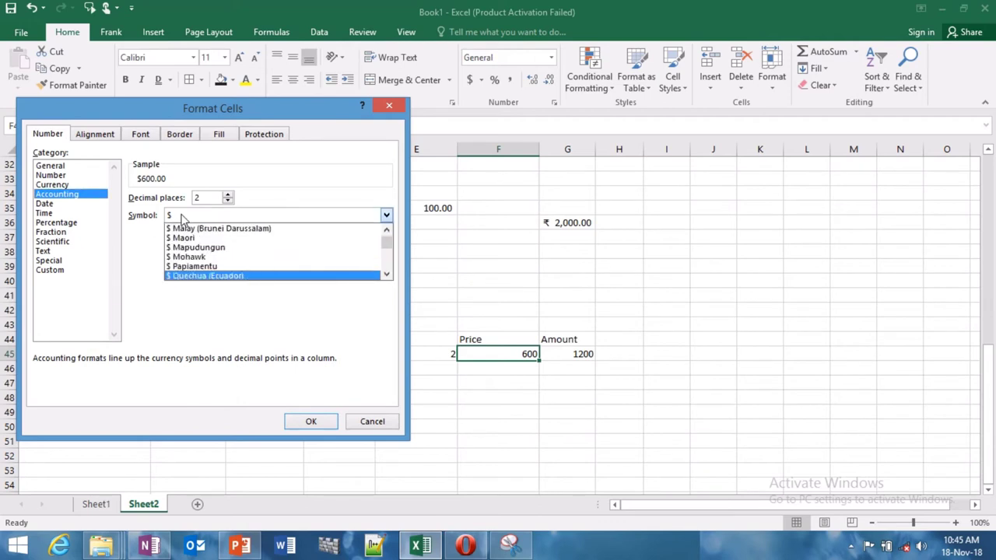
key("Down")
key("Down")
key("Down")
key("Down")
key("Down")
key("Down")
key("Down")
key("Down")
key("Down")
key("Down")
key("Down")
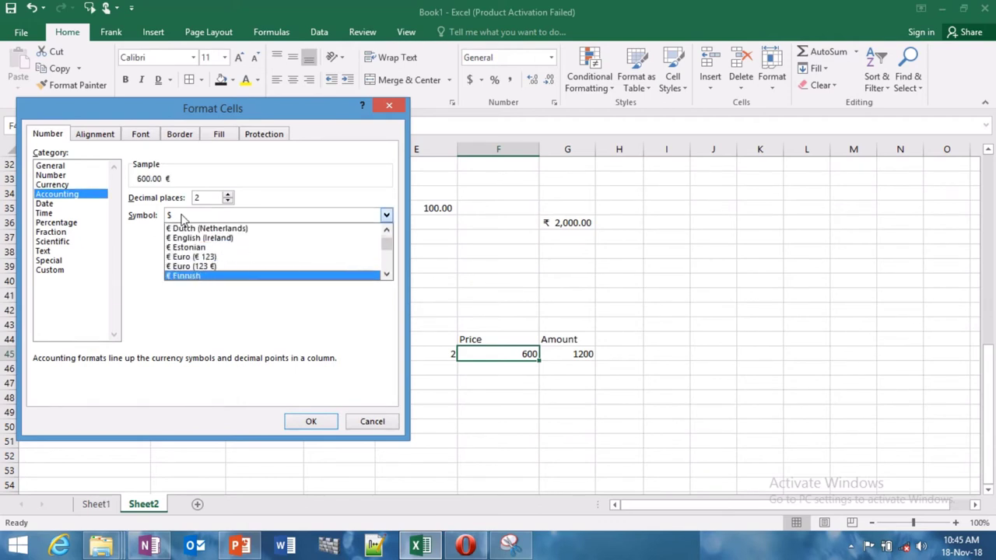
key("Down")
key("Down")
key("Down")
key("Down")
key("Down")
key("Down")
key("Down")
key("Down")
key("Down")
key("Down")
key("Down")
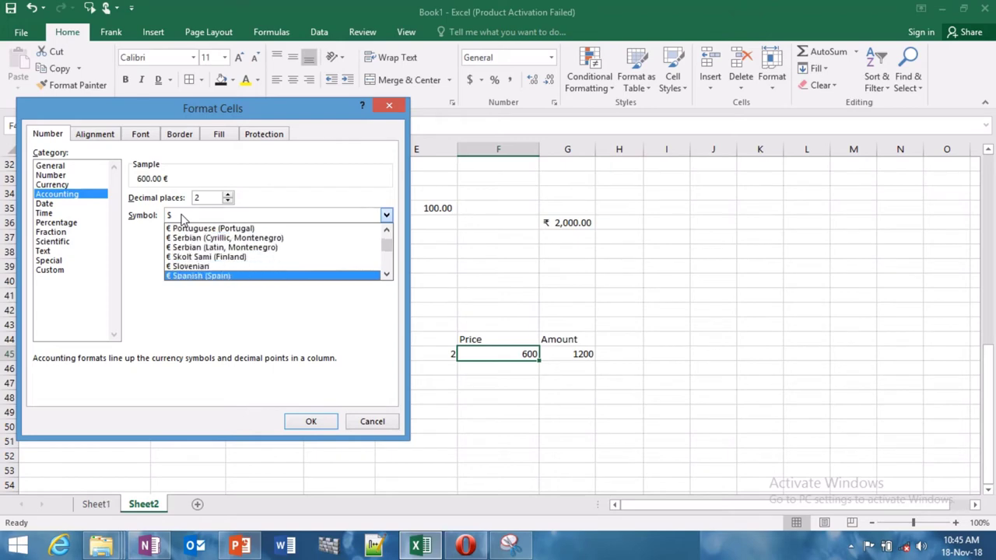
key("Down")
key("Down")
key("Down")
key("Down")
key("Down")
key("Down")
key("Down")
key("Down")
key("Down")
key("Down")
key("Down")
key("Down")
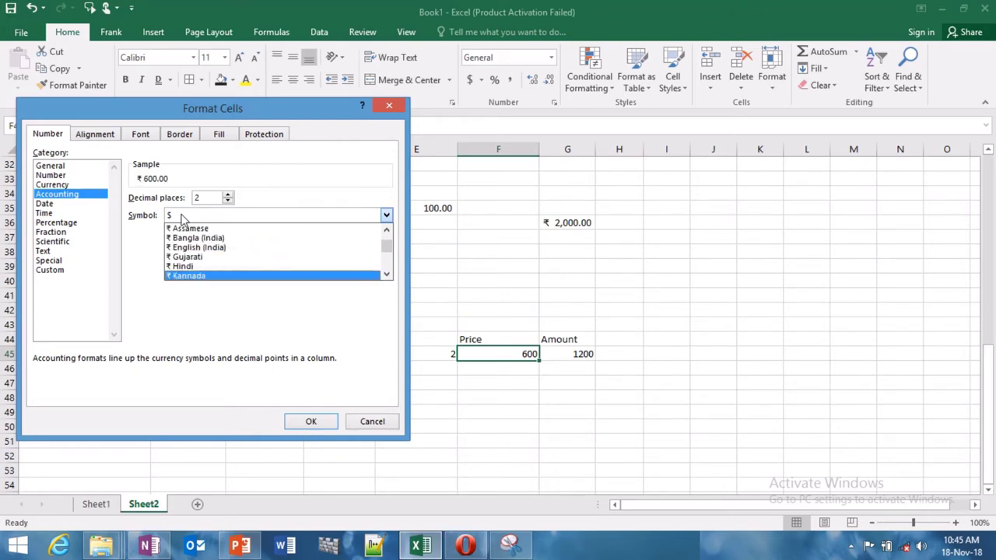
key("Down")
key("Down")
key("Down")
key("Up")
key("Up")
key("Down")
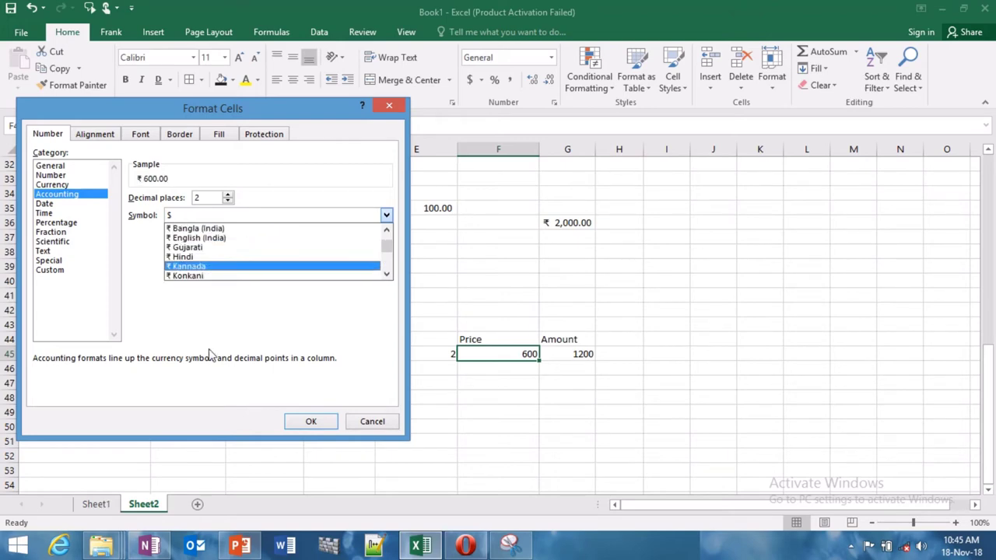
left_click(182, 259)
left_click(316, 421)
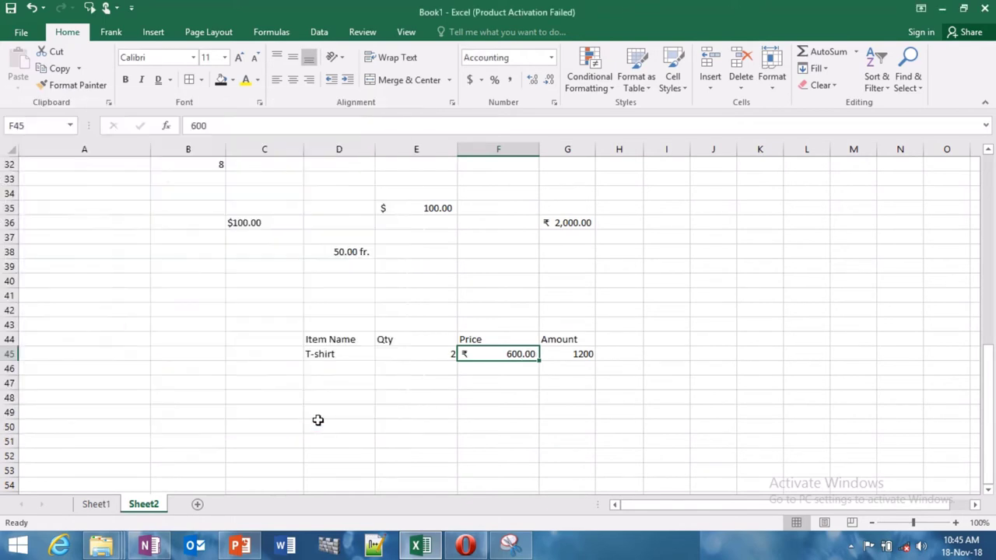
key("Down")
key("Down")
key("Down")
key("Down")
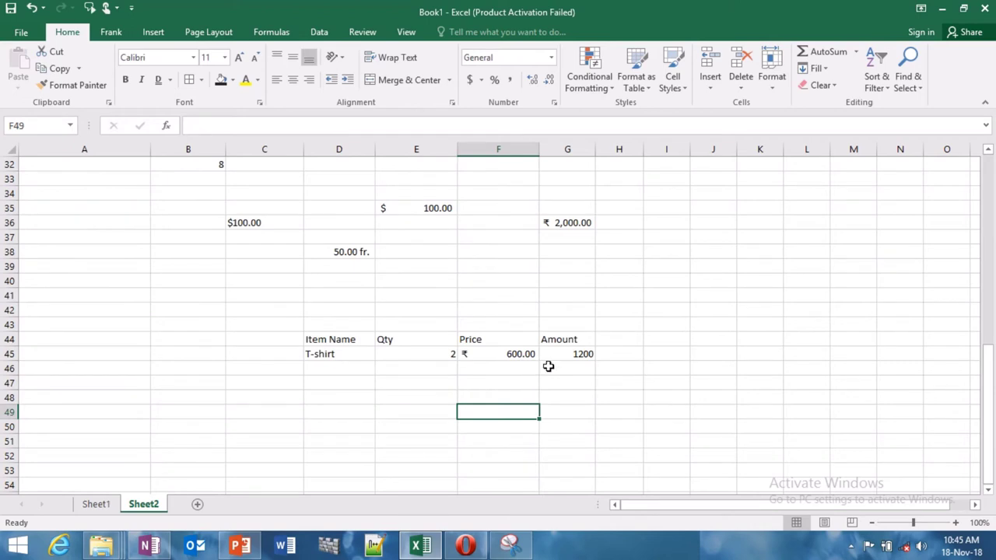
Step: Apply Accounting to the G45 amount and open More Number Formats
left_click(563, 356)
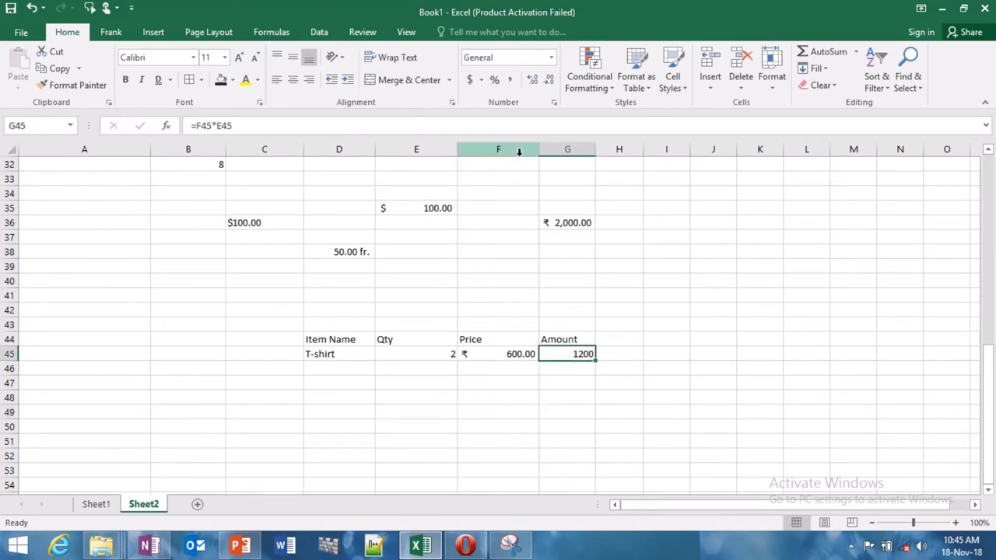
left_click(554, 58)
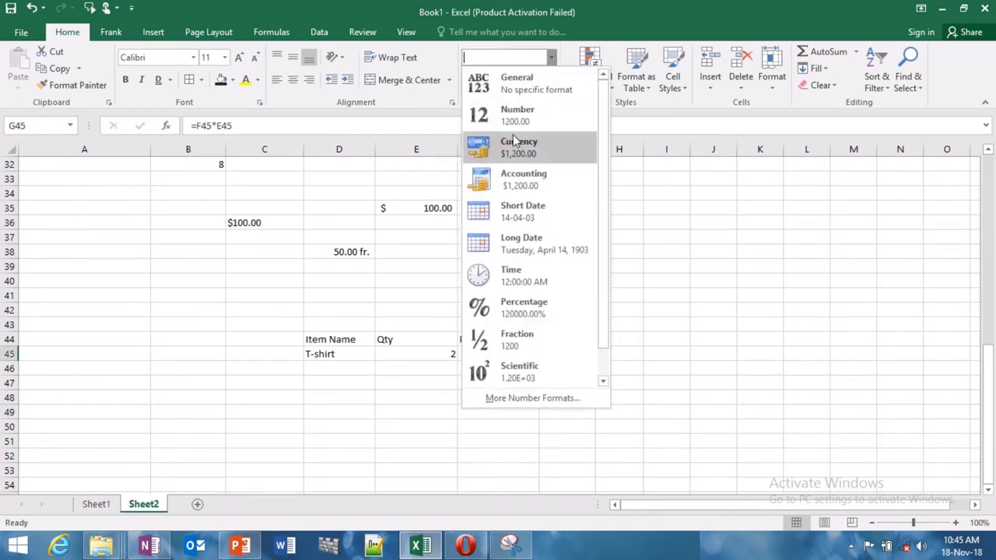
left_click(519, 188)
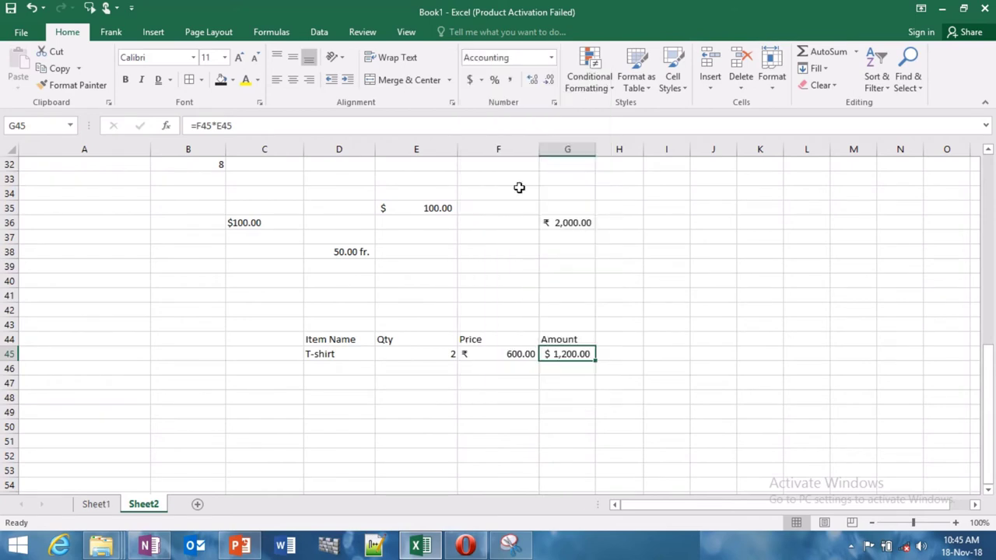
left_click(551, 57)
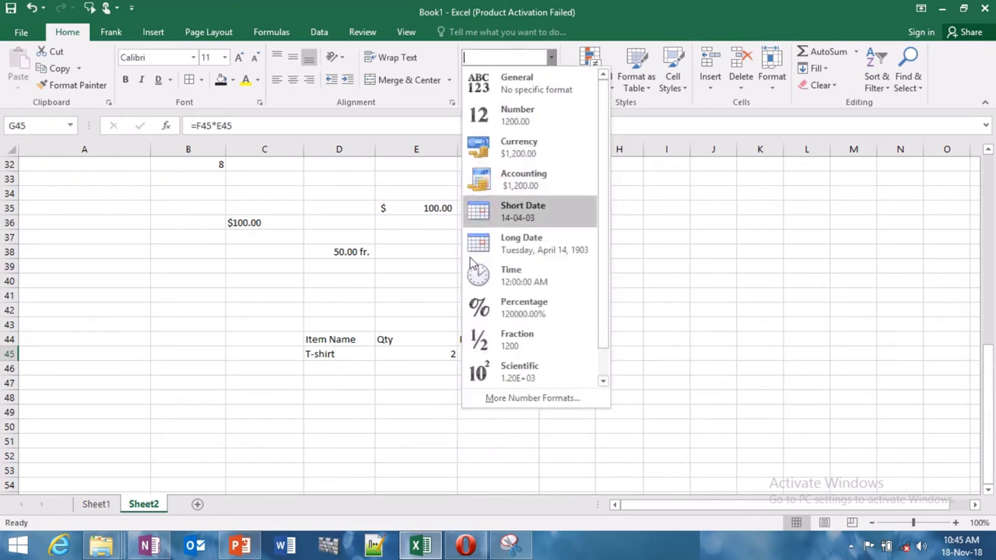
left_click(498, 398)
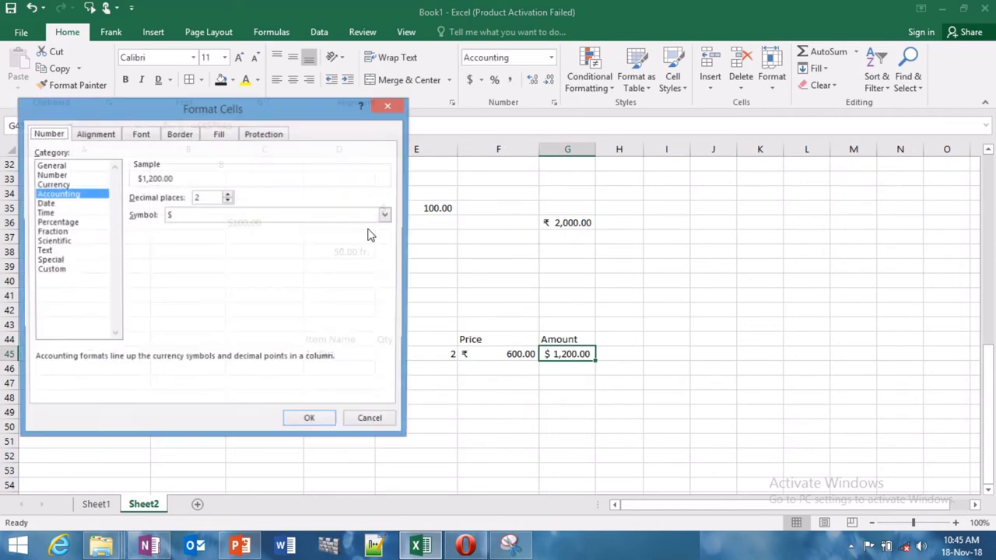
Step: Set the symbol to ₹ Hindi so G45 reads ₹ 1,200.00
left_click(194, 218)
key("Down")
key("Down")
key("Down")
key("Down")
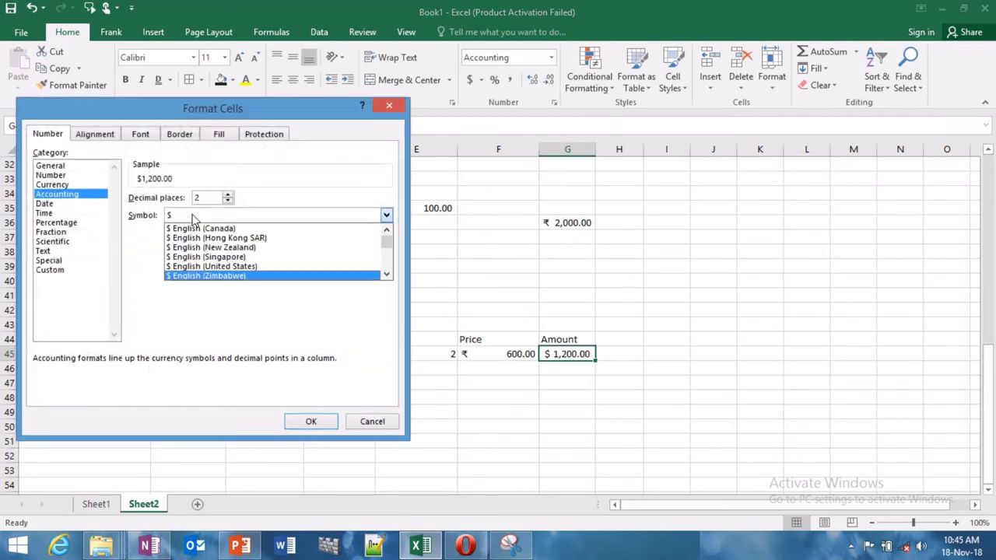
key("Down")
key("Down")
key("Down")
key("Down")
key("Down")
key("Down")
key("Down")
key("Down")
key("Down")
key("Down")
key("Down")
key("Down")
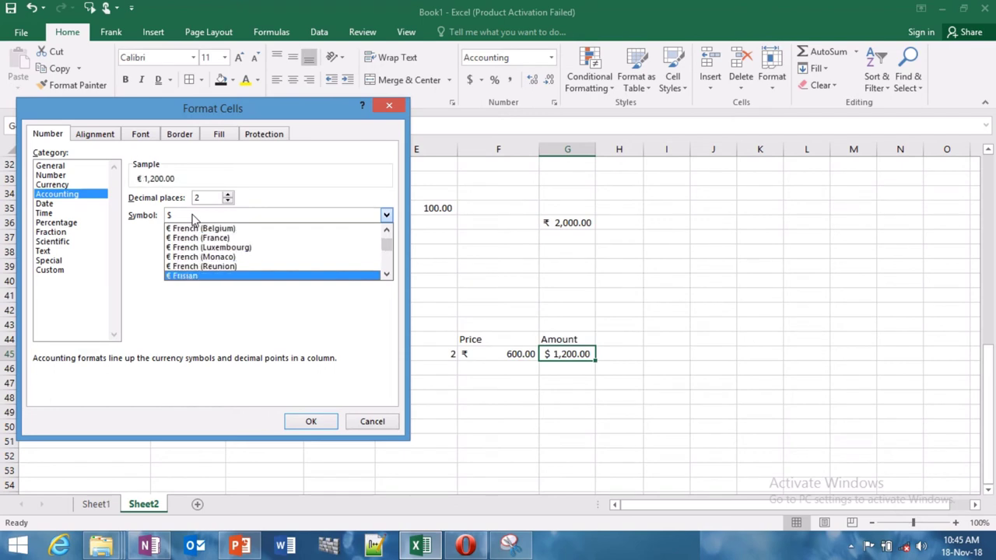
key("Down")
key("Down")
key("Down")
key("Down")
key("Down")
key("Down")
key("Down")
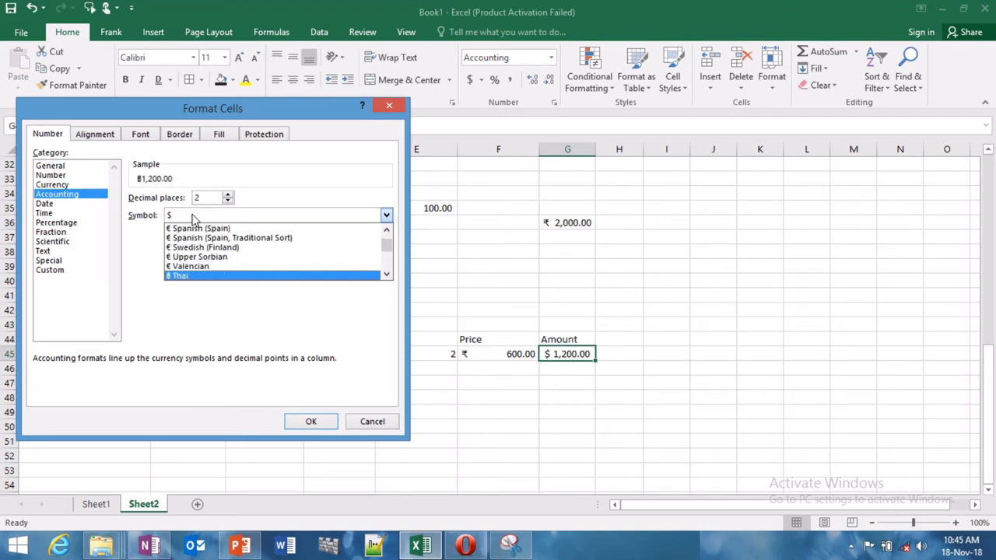
key("Down")
key("Down")
key("Down")
key("Down")
key("Down")
key("Down")
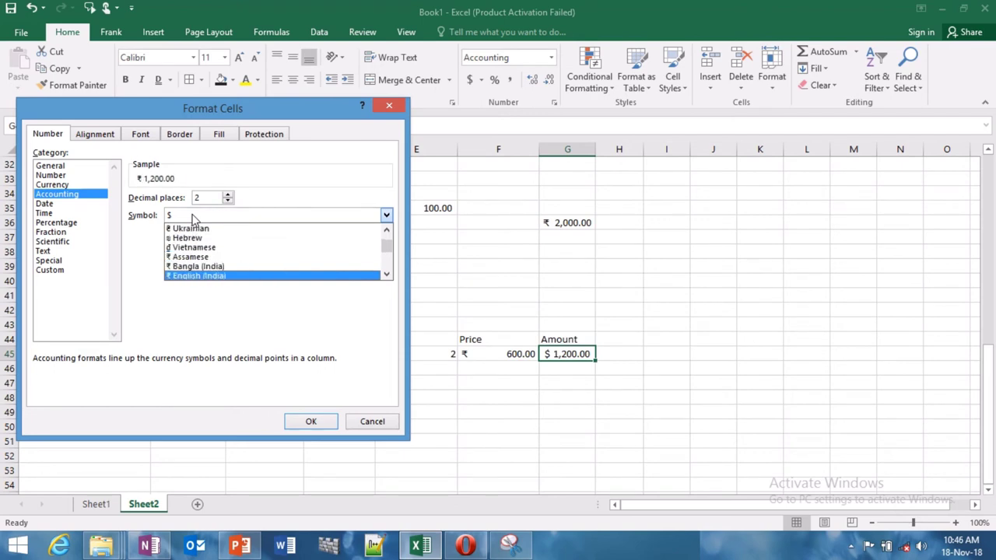
key("Down")
key("Down")
key("Down")
key("Down")
key("Up")
key("Up")
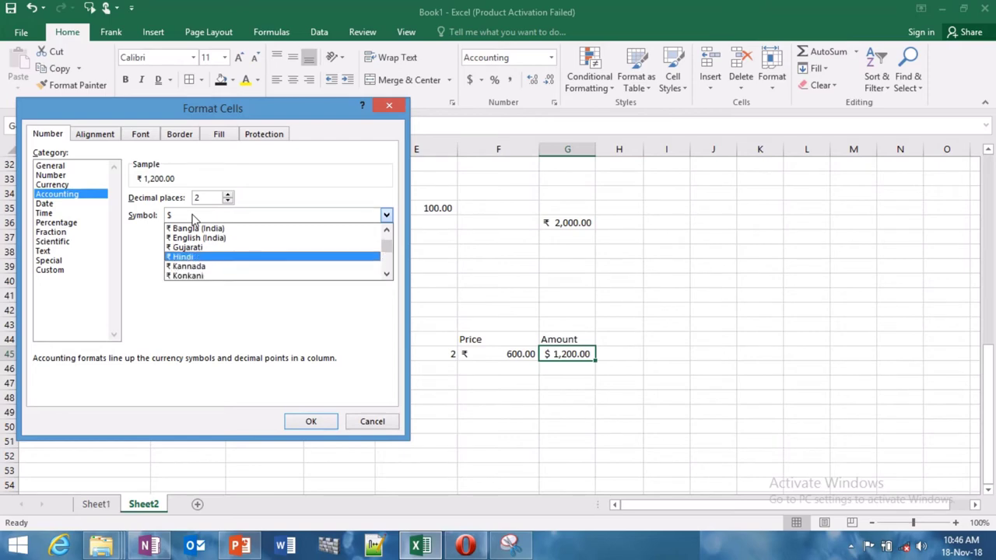
key("Down")
left_click(187, 257)
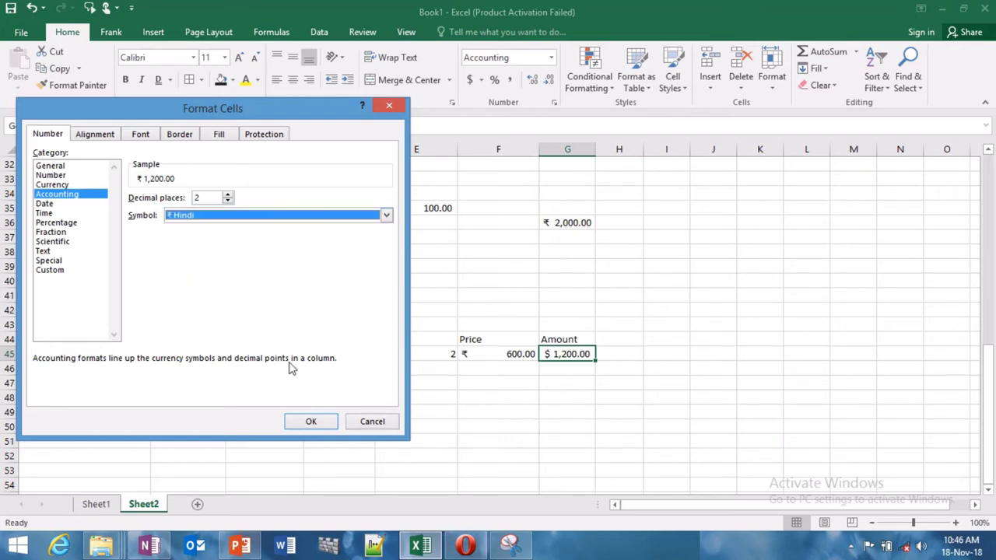
left_click(322, 427)
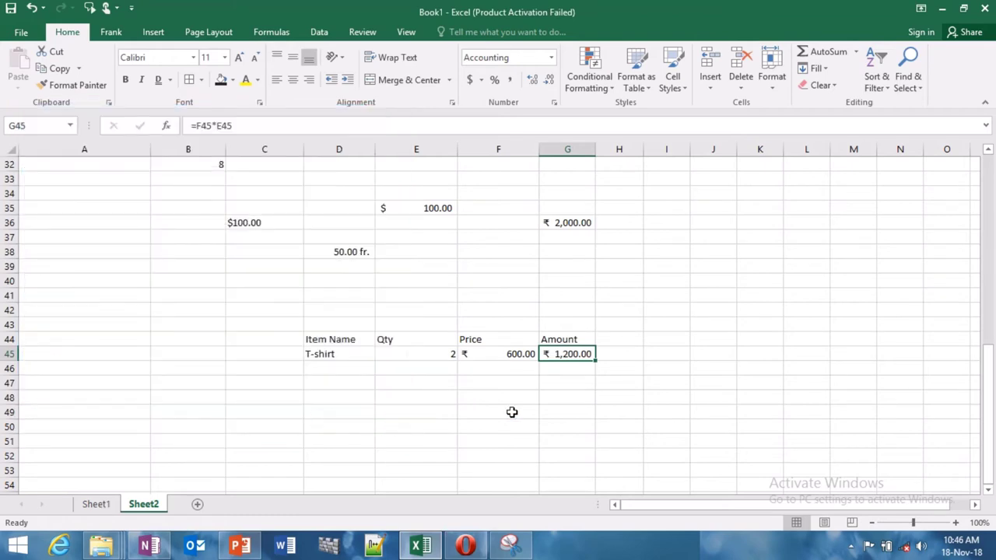
left_click(439, 353)
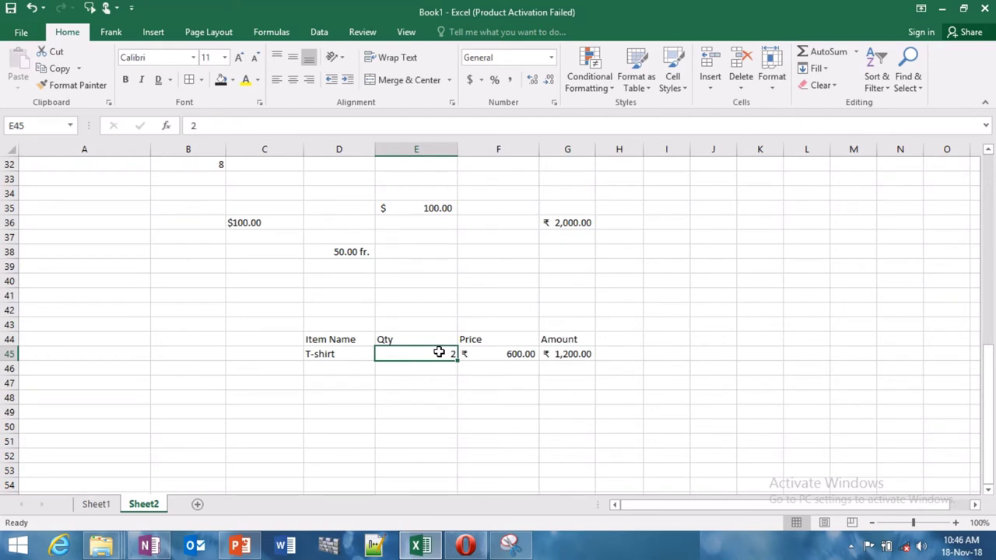
left_click(551, 57)
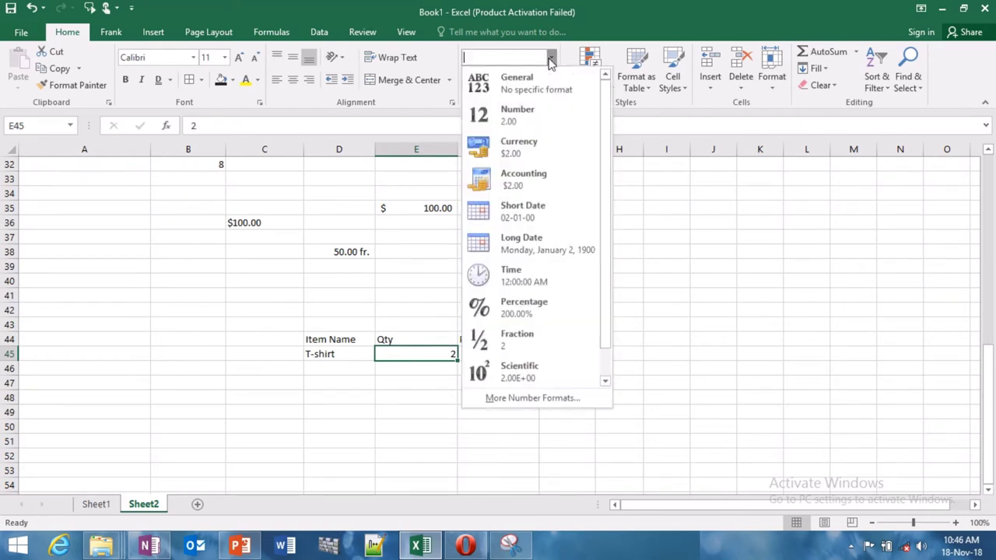
left_click(516, 399)
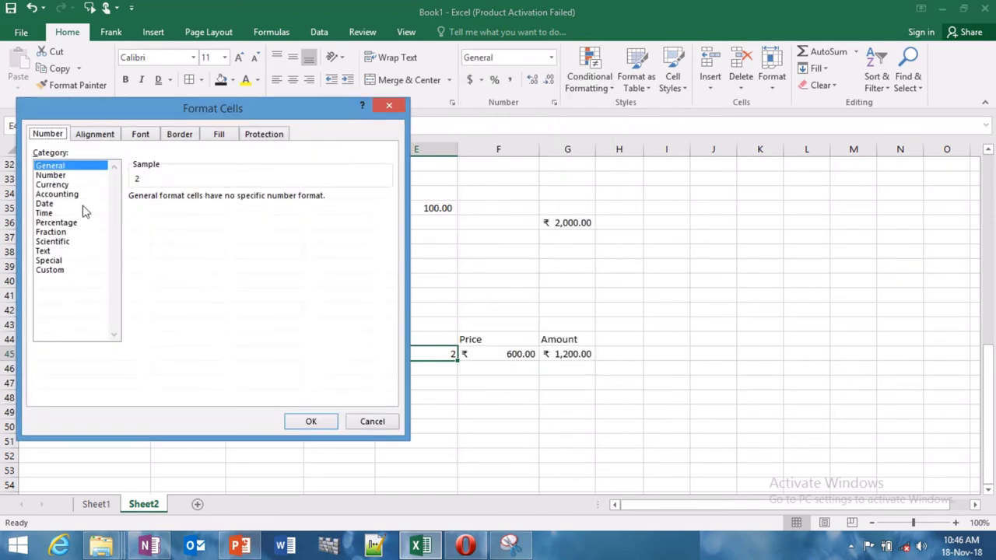
left_click(49, 270)
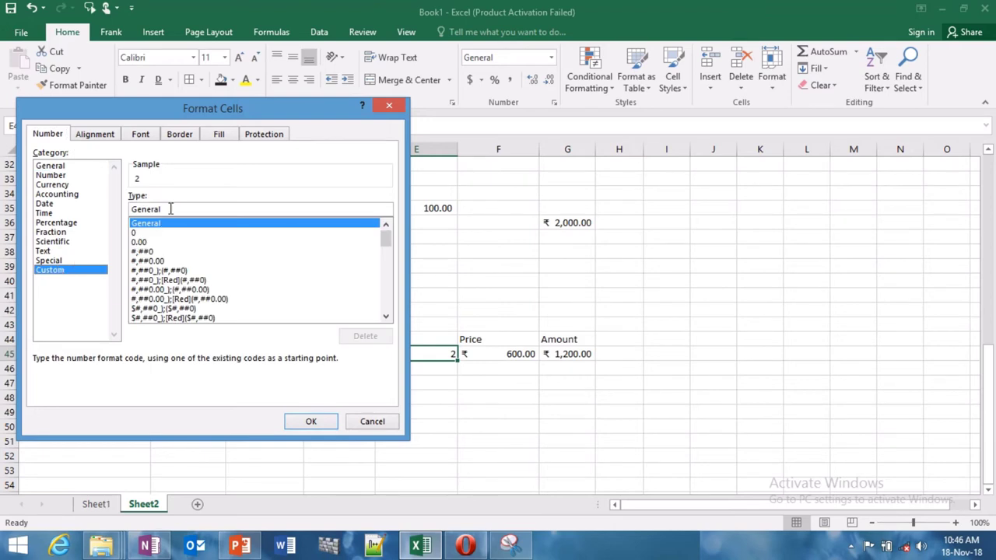
left_click_drag(171, 209, 123, 209)
type("PCS")
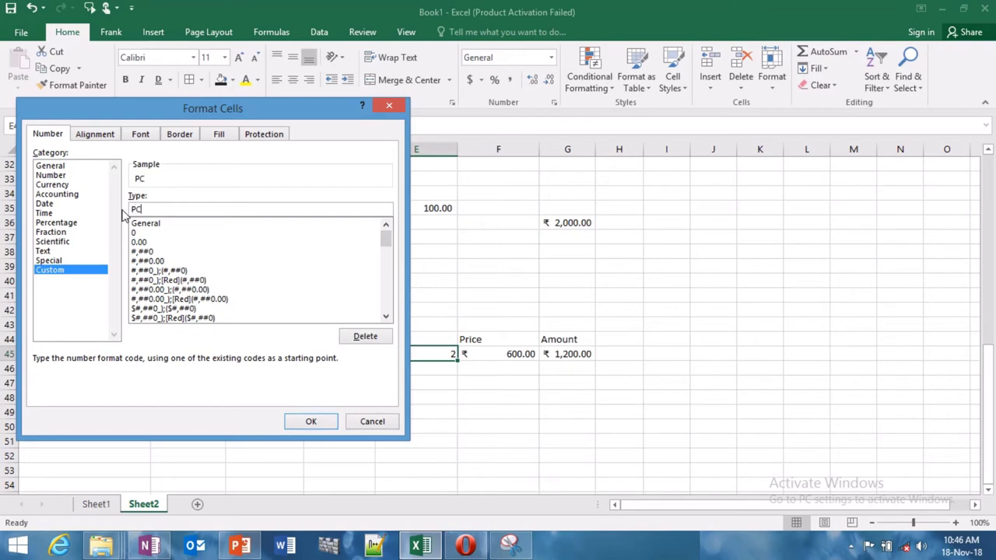
left_click(310, 423)
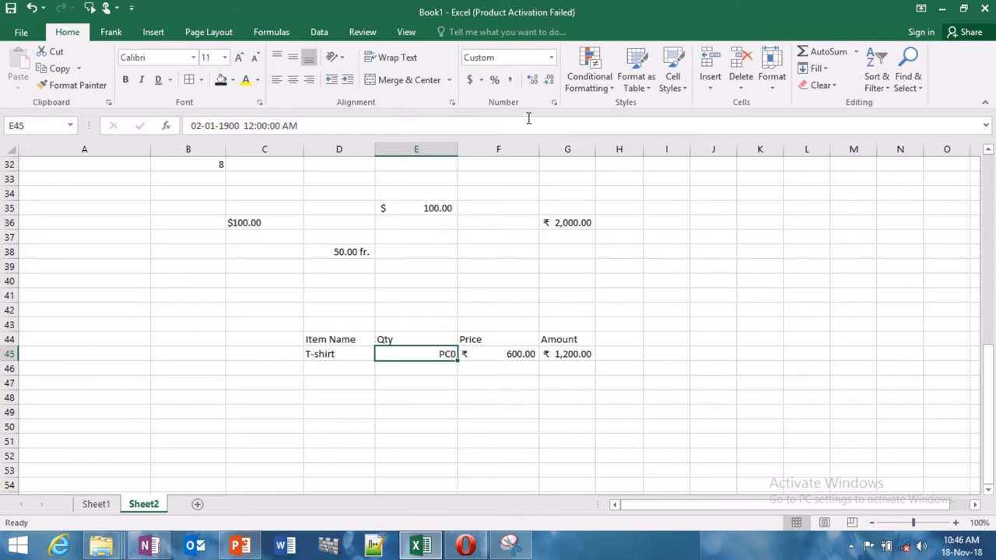
left_click(445, 413)
left_click(430, 360)
key("ctrl+z")
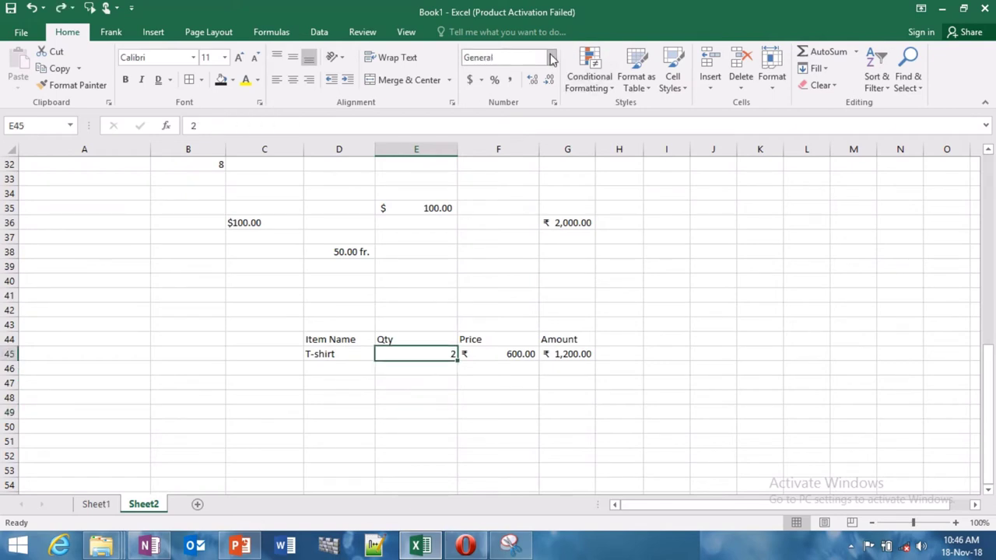
Step: Open Format Cells for E45 and browse the Number through Special categories
left_click(551, 58)
left_click(524, 392)
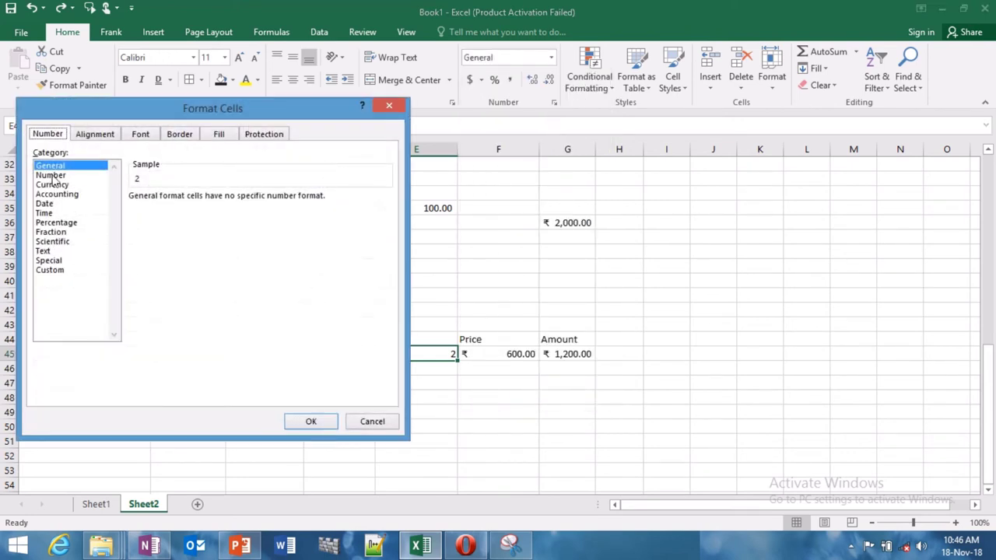
left_click(52, 175)
left_click(56, 195)
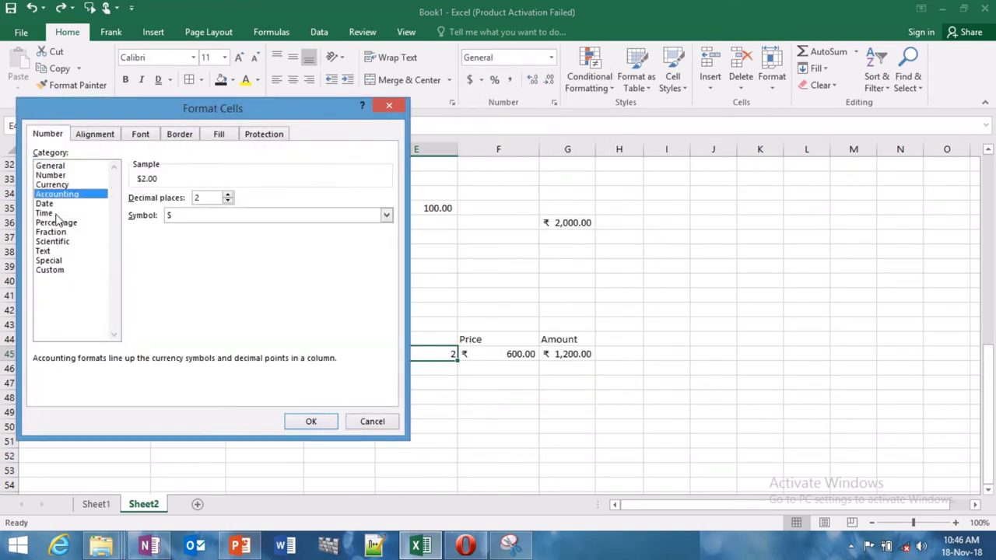
left_click(54, 214)
left_click(56, 232)
left_click(56, 260)
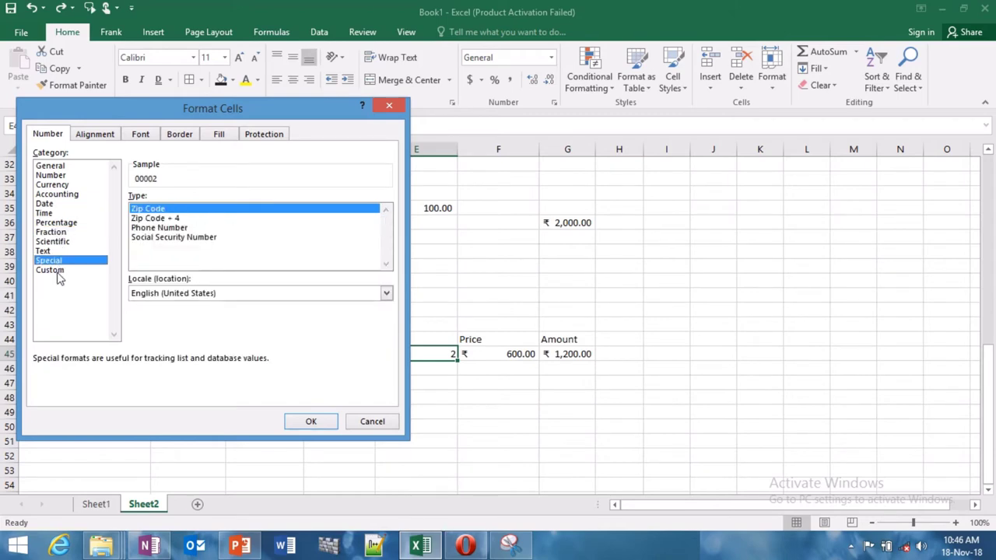
Step: Switch to the Custom category and browse the codes around #,##0.00
left_click(55, 271)
left_click(160, 261)
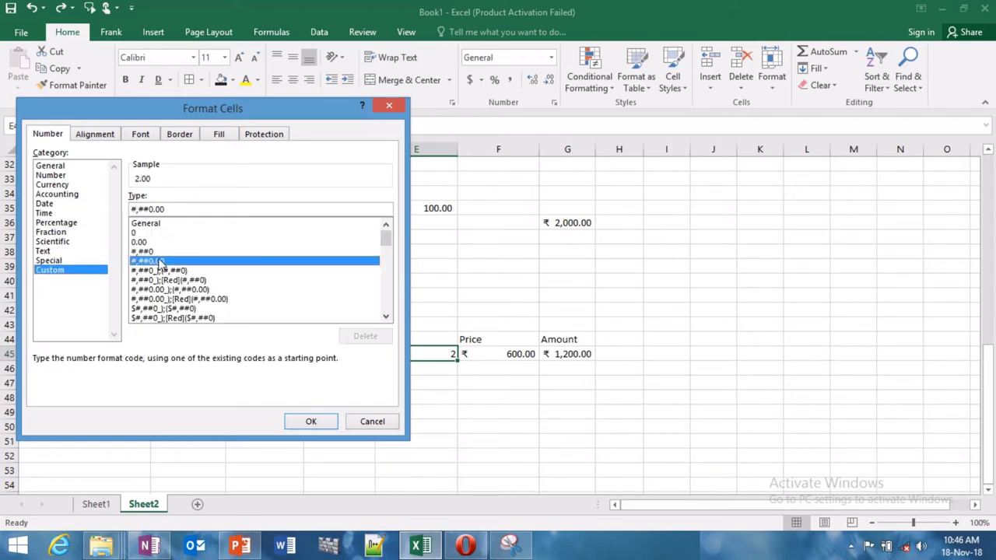
key("Down")
key("Down")
key("Down")
key("Down")
key("Down")
key("Down")
key("Down")
key("Down")
key("Down")
key("Down")
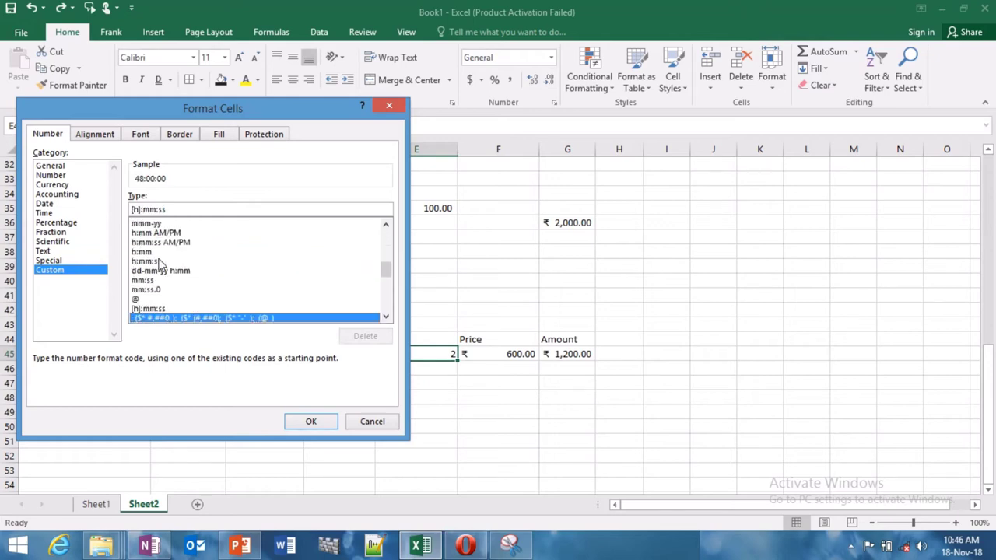
key("Down")
key("Down")
key("Down")
key("Down")
key("Down")
key("Down")
key("Down")
key("Down")
key("Down")
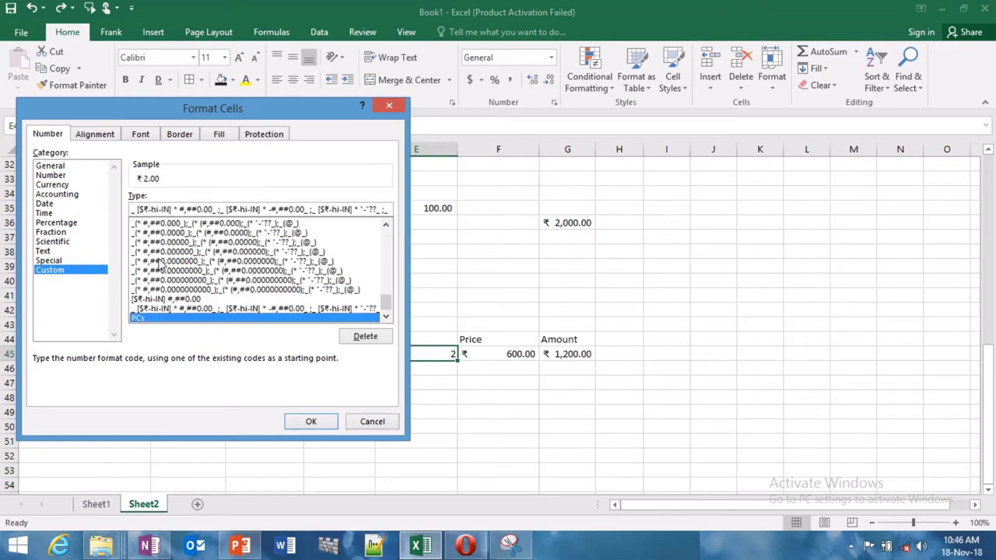
key("Up")
key("Up")
key("Up")
key("Up")
key("Up")
key("Up")
key("Up")
key("Up")
key("Up")
key("Up")
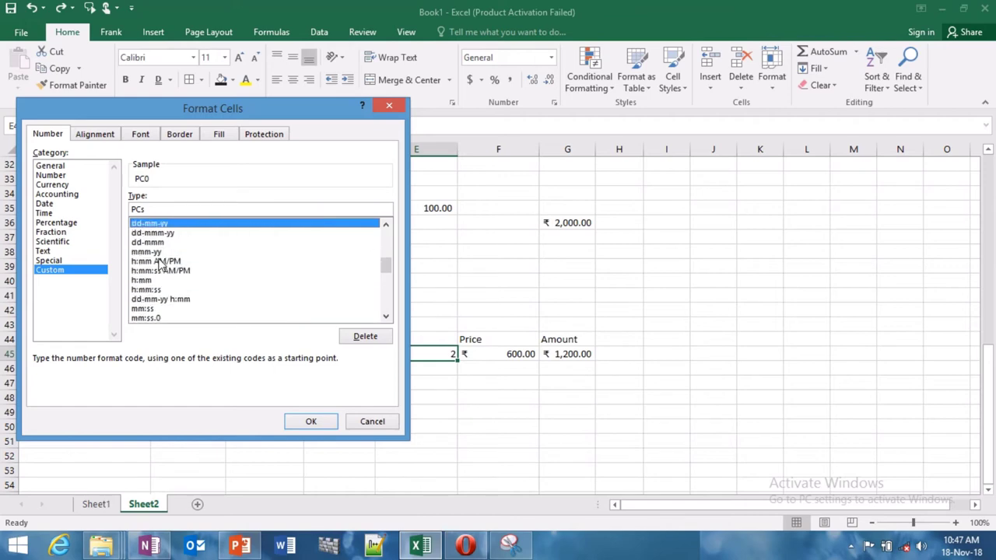
key("Up")
key("Up")
key("Up")
key("Up")
key("Up")
key("Up")
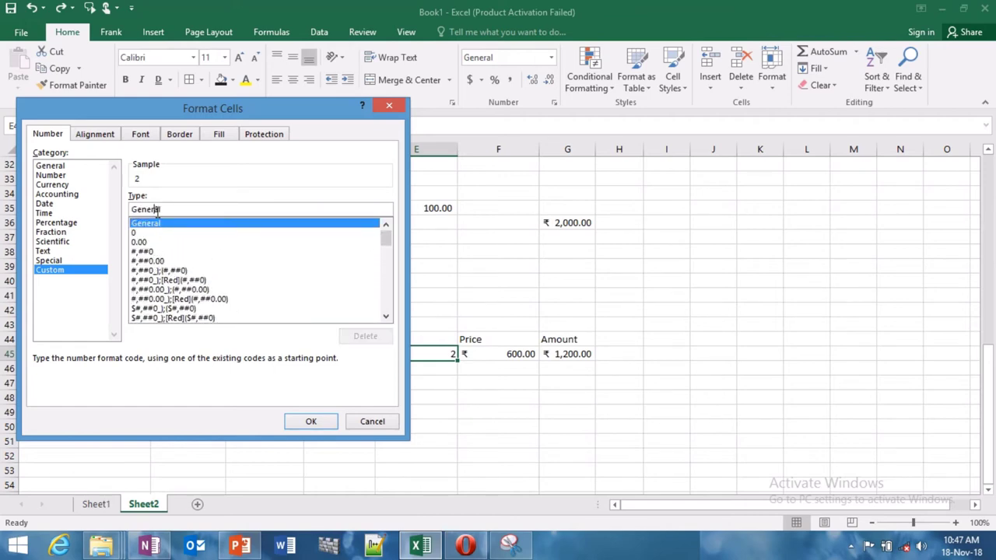
Step: Try the custom number format '00 pcs', which Excel rejects as invalid
left_click_drag(193, 209, 92, 210)
type("0")
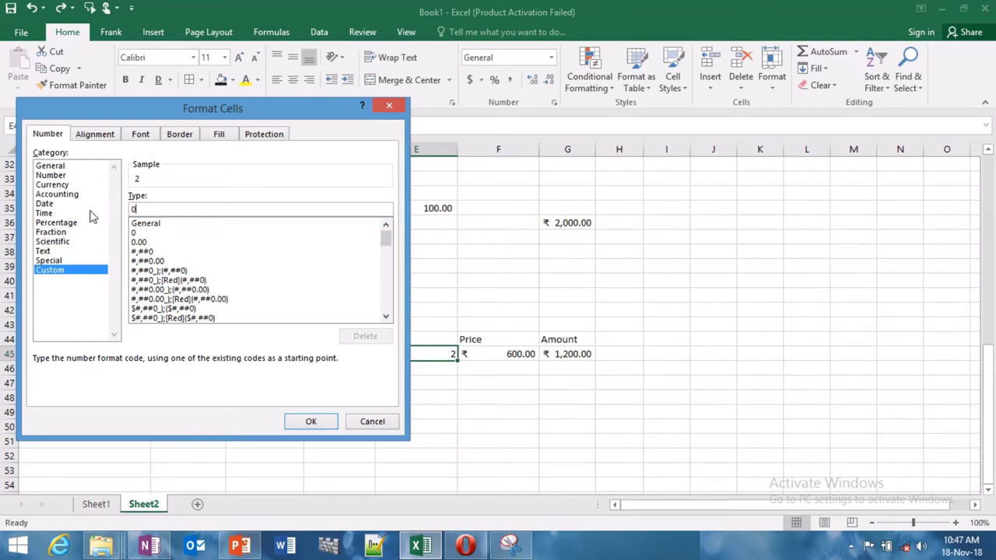
type("0 pcs")
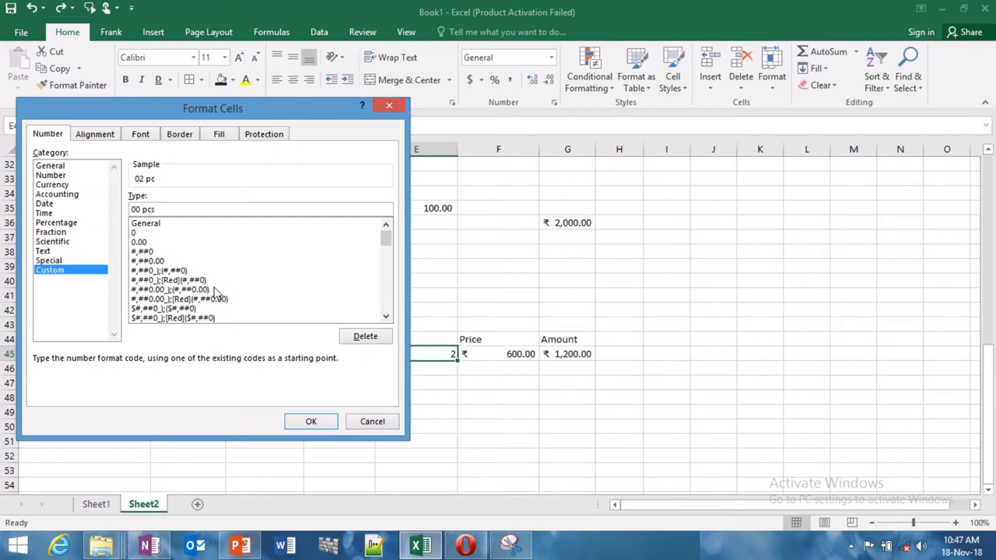
left_click(315, 422)
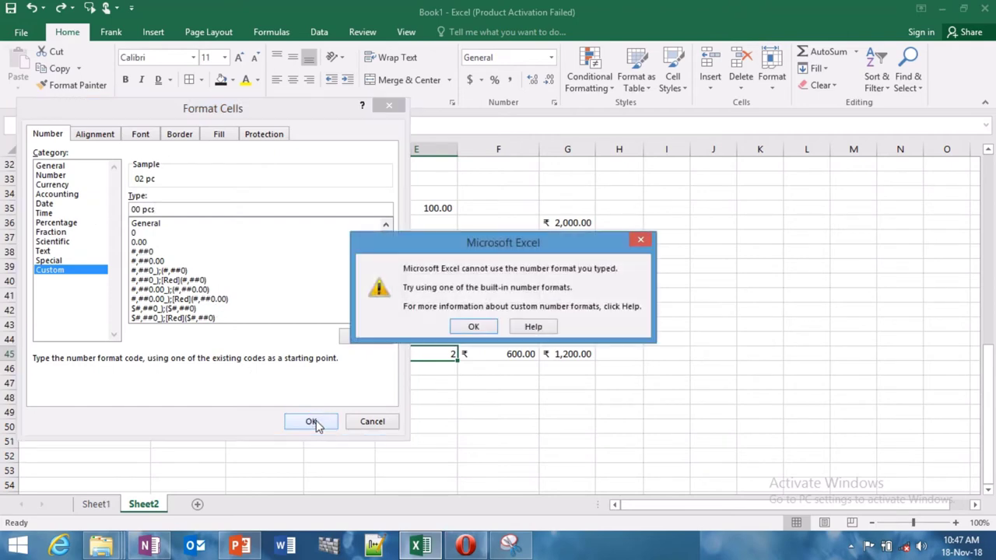
left_click(467, 327)
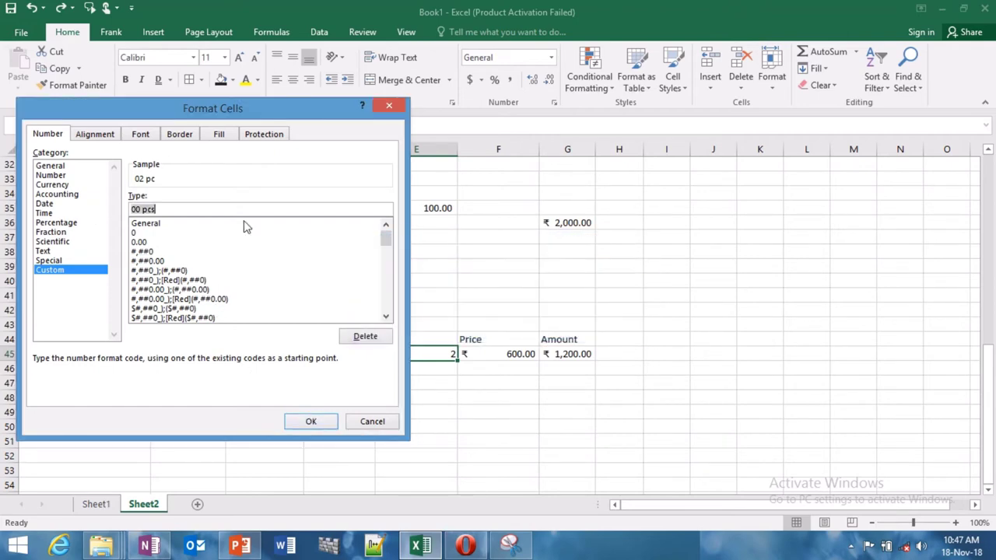
Step: Retry the format as '00pcs', dismiss the second error, and clear the format code
left_click(142, 209)
key("BackSpace")
left_click(312, 423)
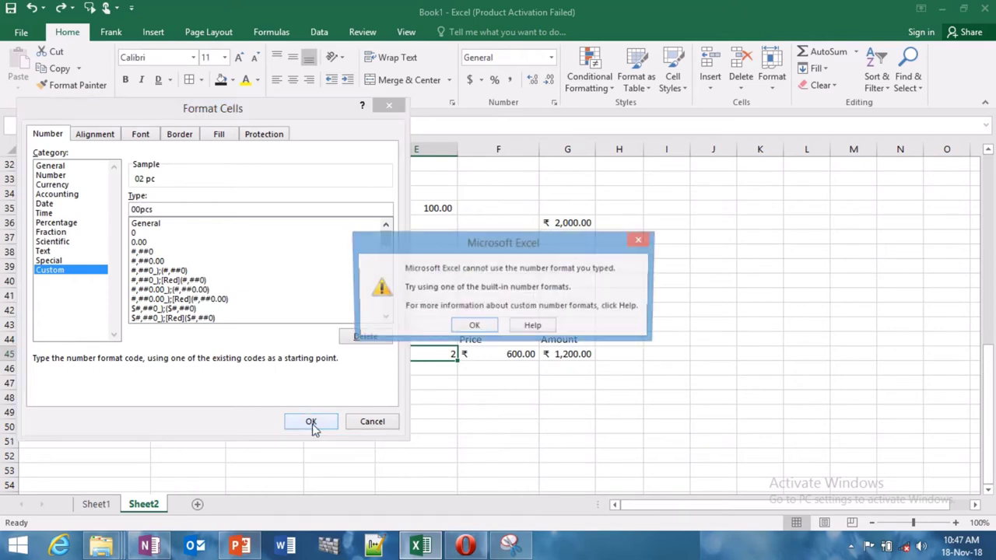
left_click(467, 327)
left_click(207, 209)
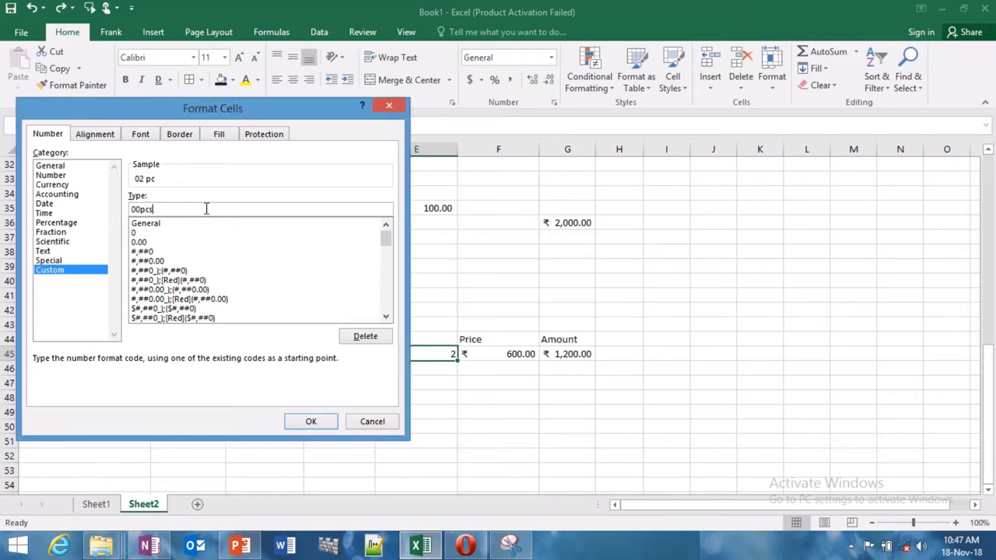
key("BackSpace")
key("BackSpace")
key("BackSpace")
key("BackSpace")
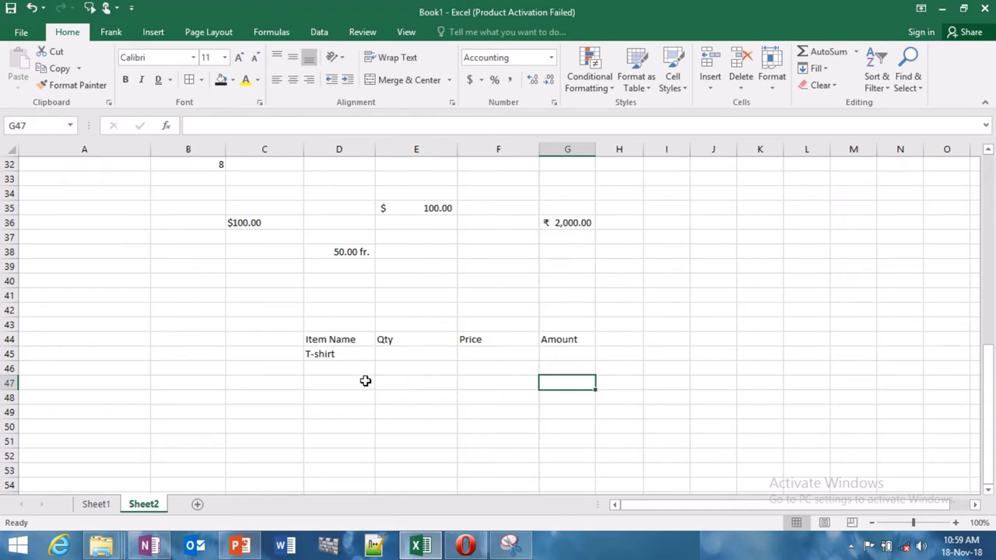
Step: Enter quantity 2 in the T-shirt's Qty cell E45
left_click_drag(365, 380, 384, 353)
left_click(384, 354)
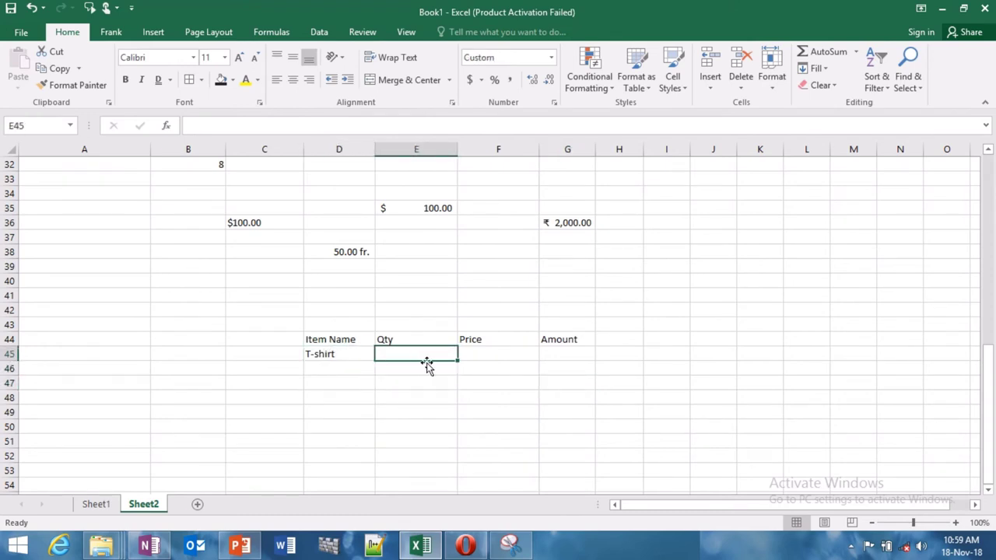
type("2")
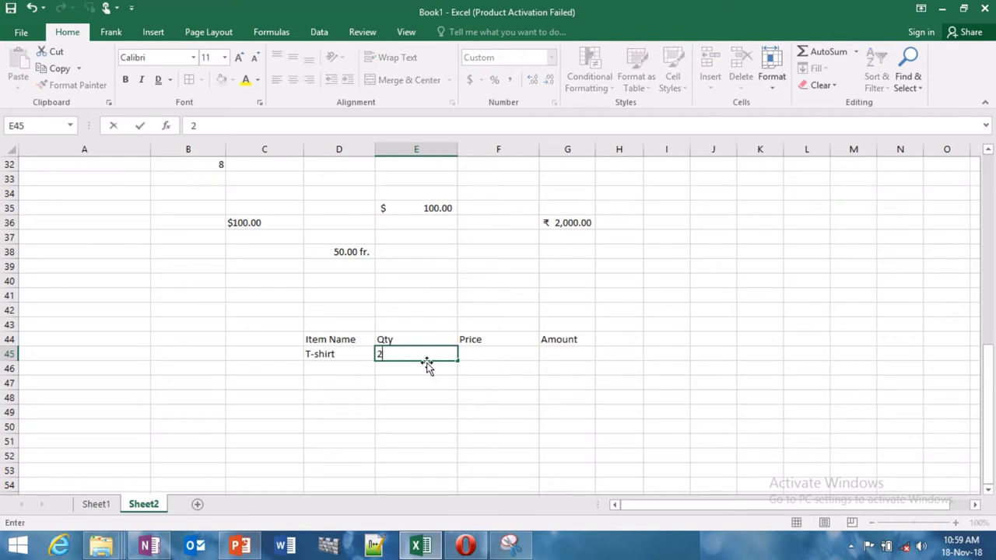
key("Tab")
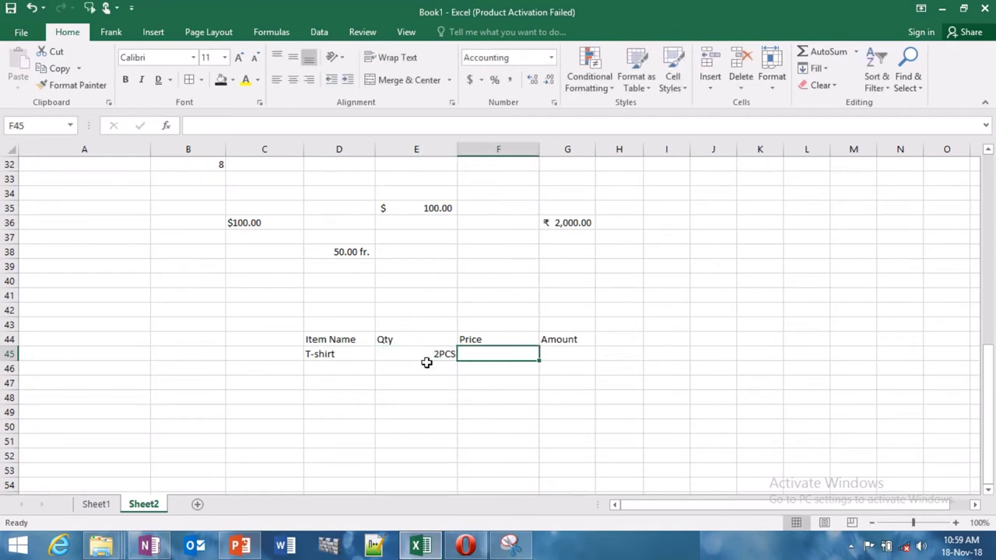
Step: Enter 2pcs in I41, 500 in J41, and =I41*J41 in K41, which returns #VALUE!
left_click(670, 311)
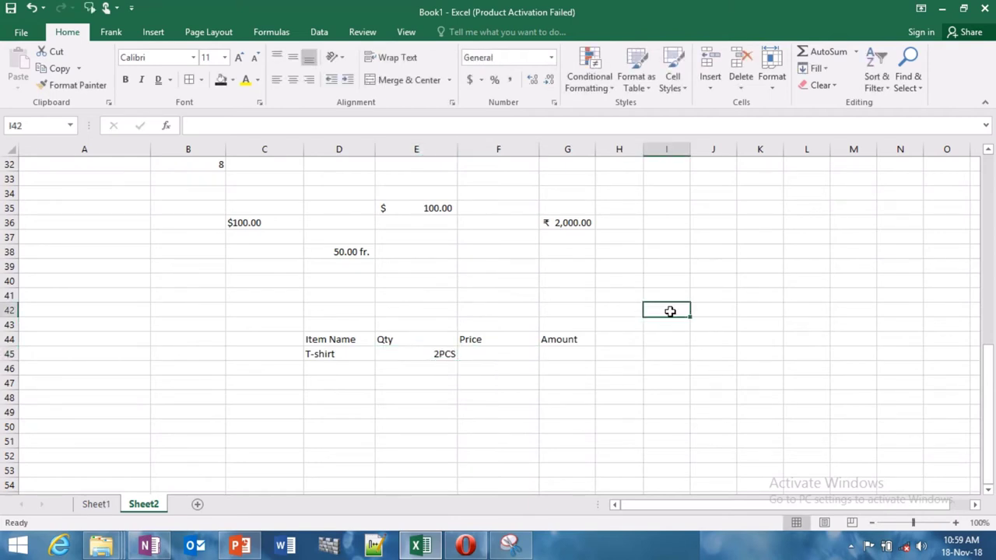
left_click(670, 292)
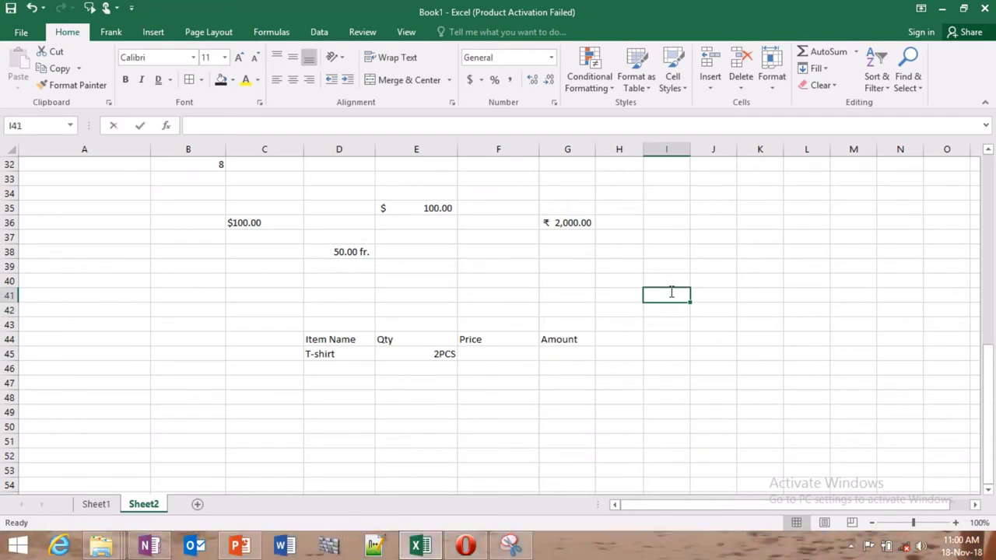
type("2")
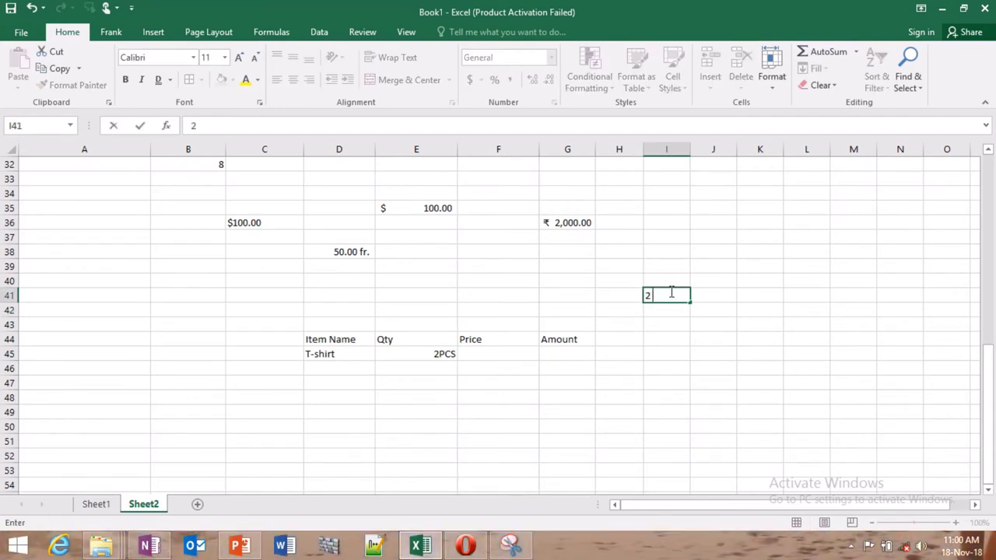
type("pcs")
key("Tab")
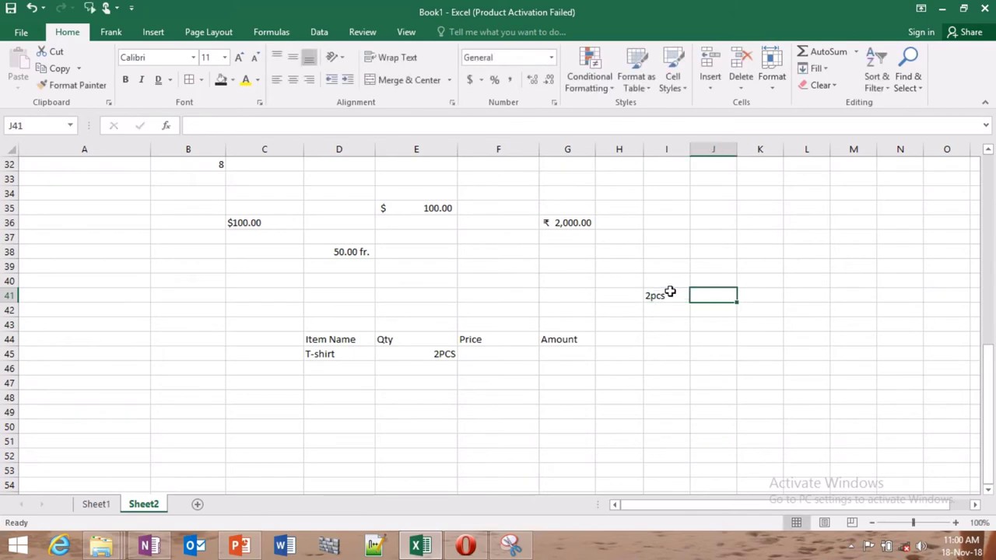
type("5")
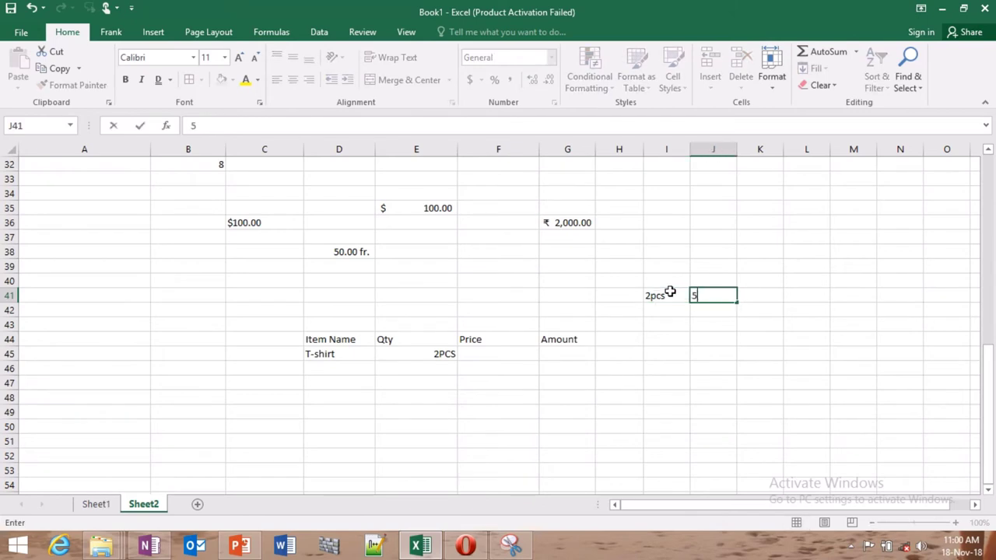
type("00")
key("Tab")
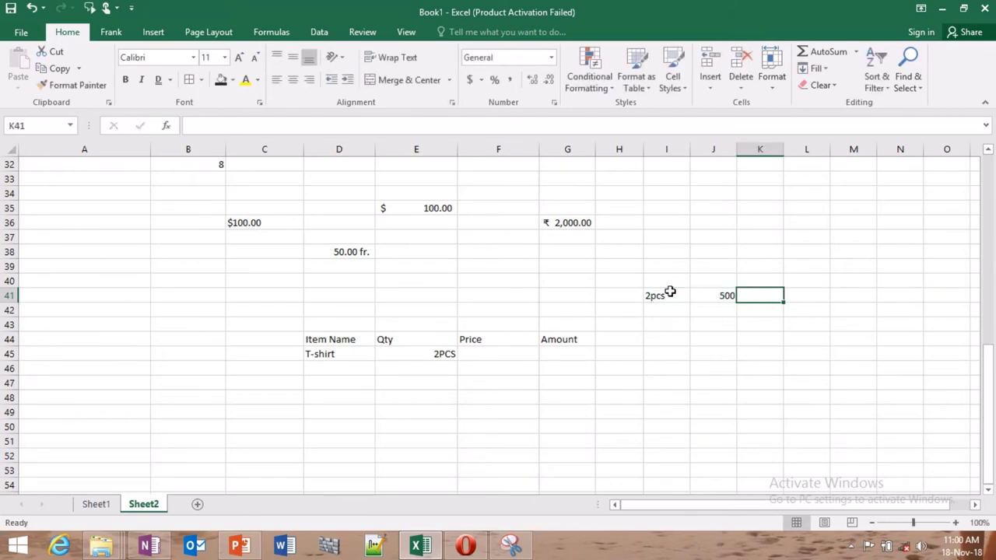
type("=")
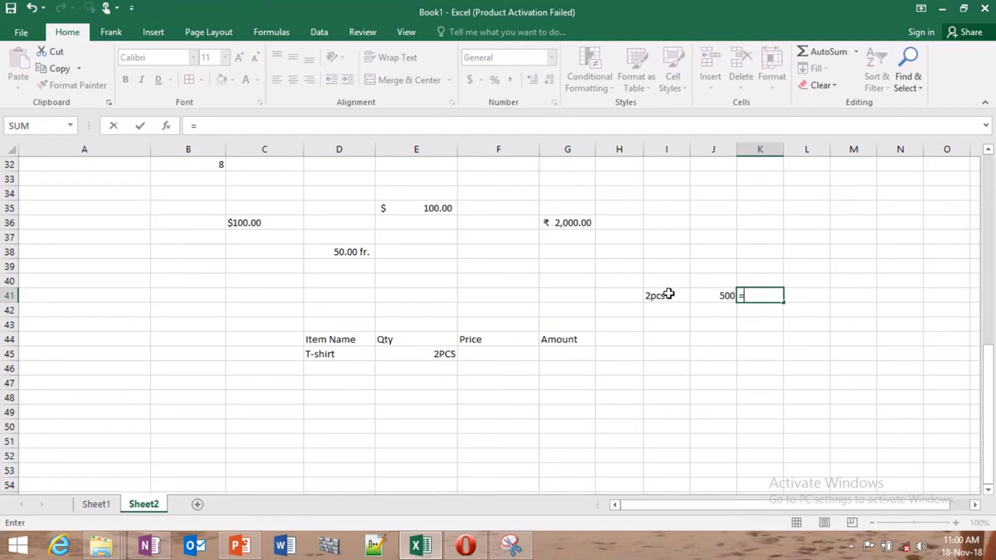
left_click(669, 294)
type("*")
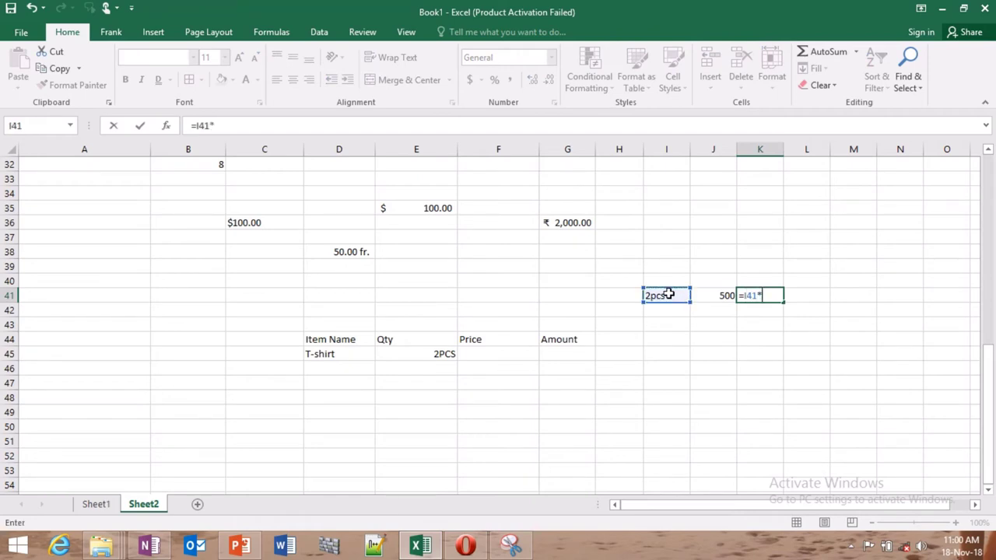
left_click(708, 295)
key("Return")
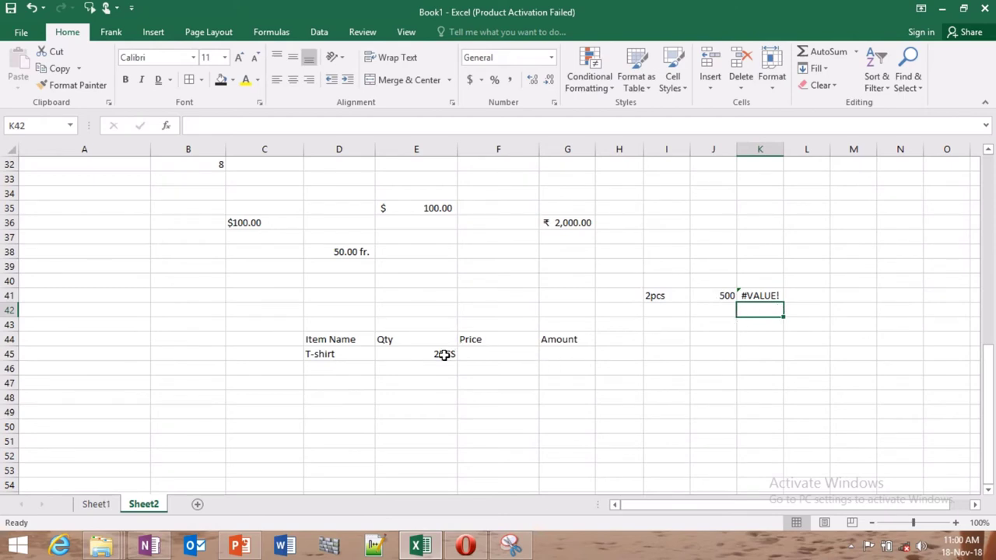
Step: Clear the Qty cells E45 through E49
left_click(492, 355)
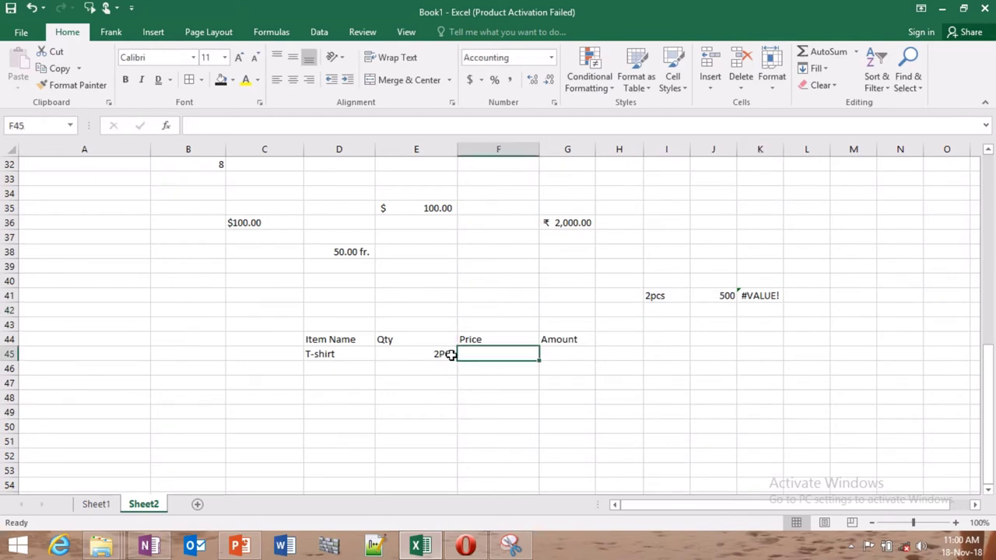
left_click_drag(450, 355, 448, 407)
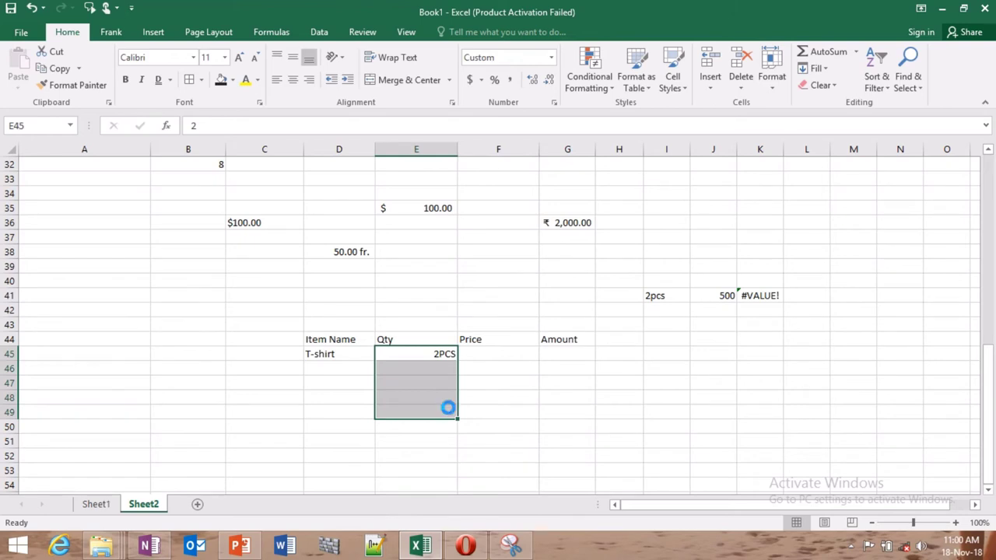
left_click(472, 369)
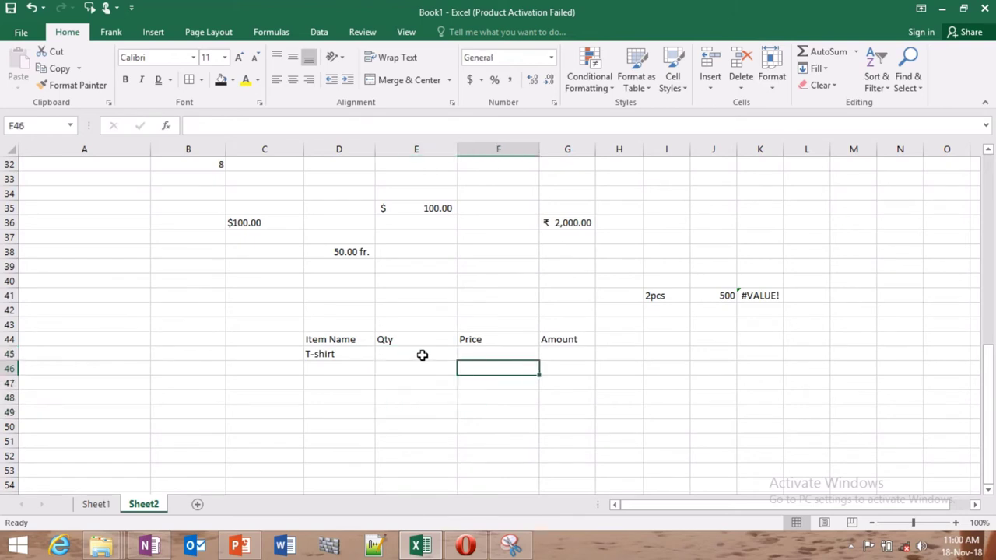
Step: Select Qty cells E45:E51 and clear the General code in the Custom number format
left_click_drag(422, 355, 427, 450)
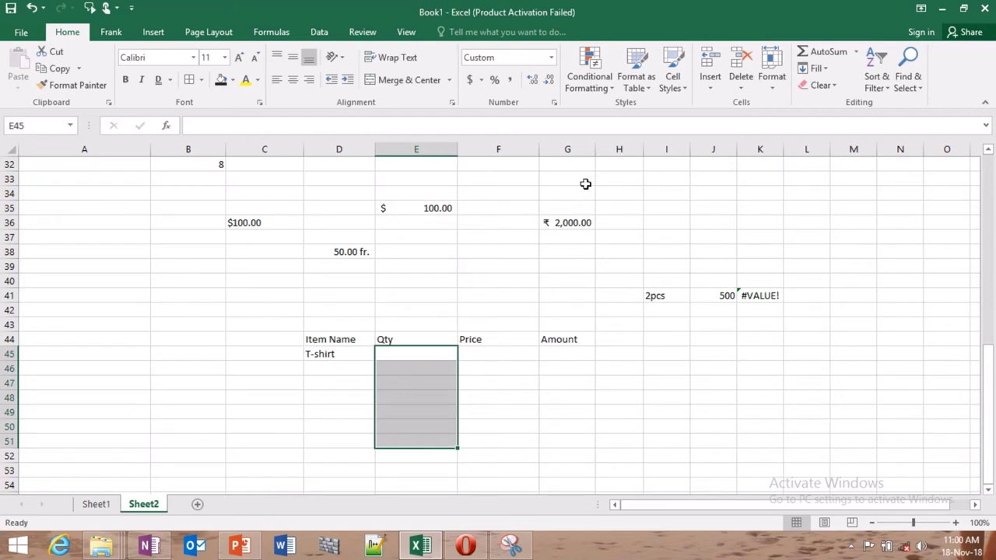
left_click(552, 58)
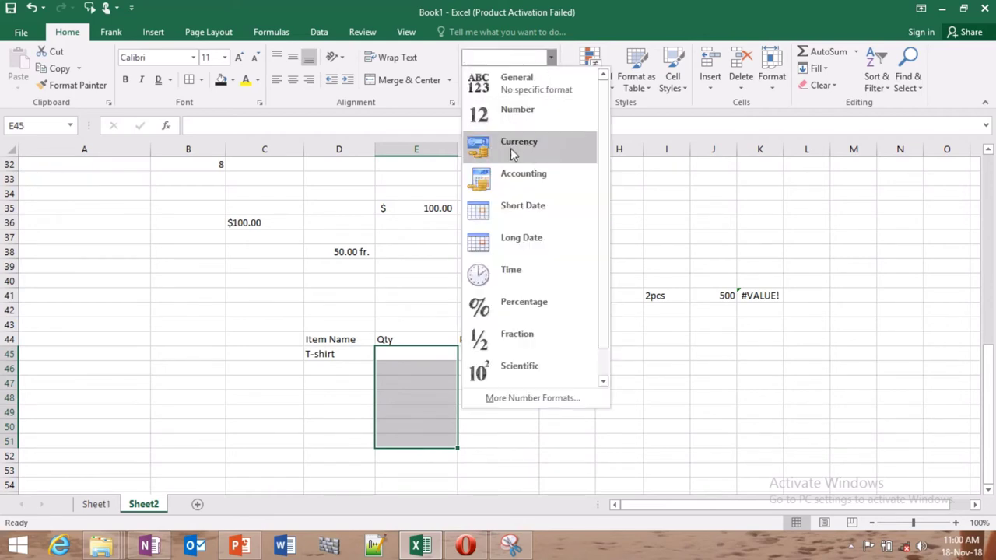
left_click(508, 397)
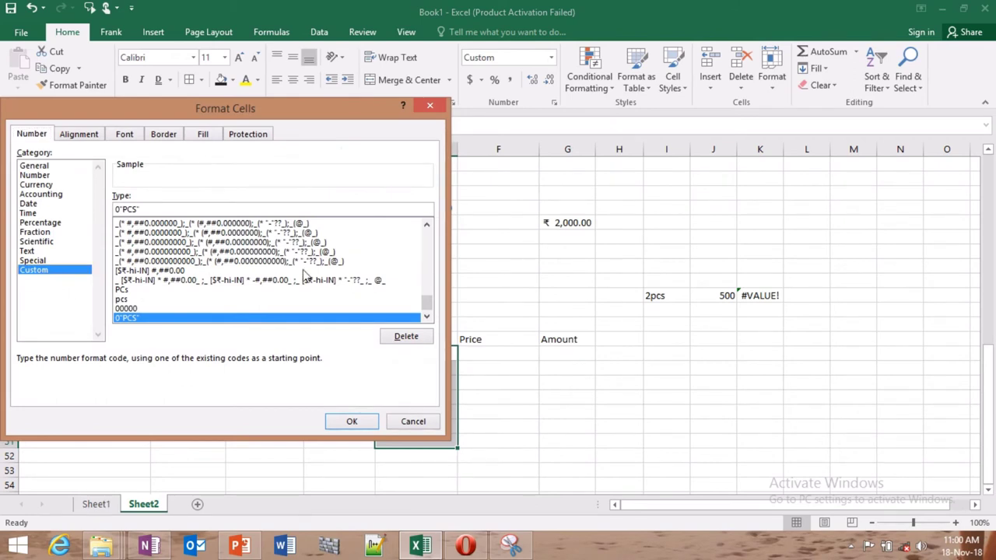
left_click_drag(426, 304, 431, 210)
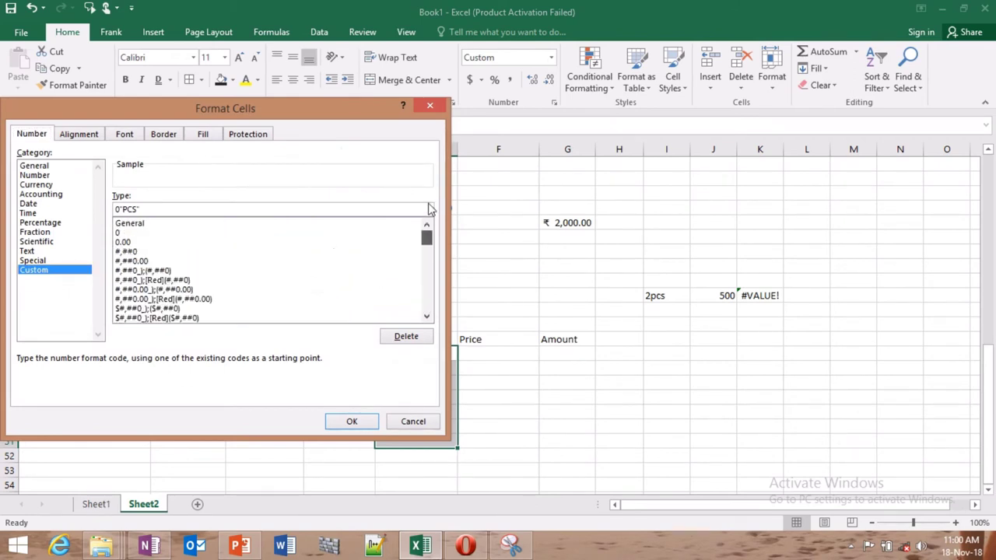
left_click(179, 224)
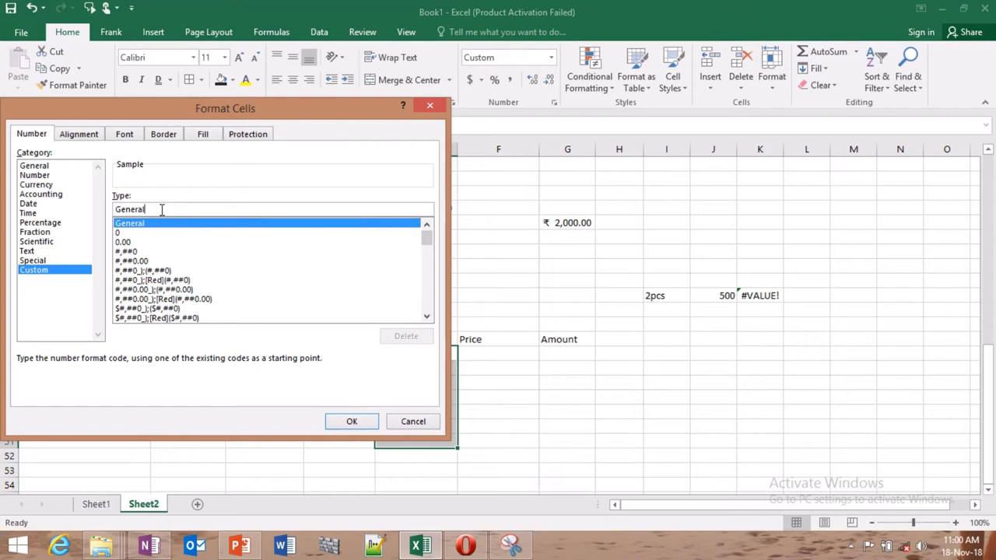
key("BackSpace")
key("BackSpace")
key("BackSpace")
key("BackSpace")
key("BackSpace")
key("BackSpace")
type("0")
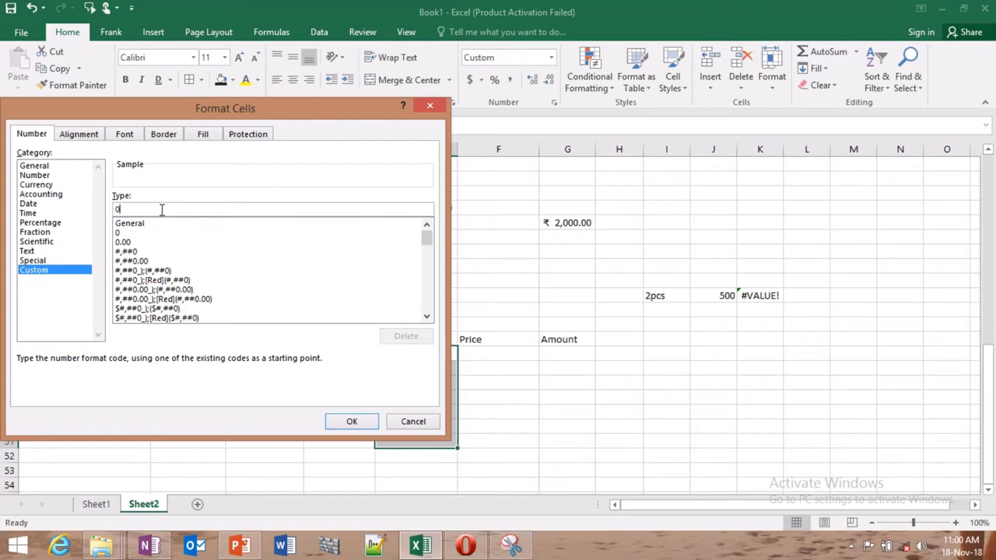
Step: Correct the custom format code to 0"PCS" and apply it
type("\"P")
type("CS")
left_click(354, 422)
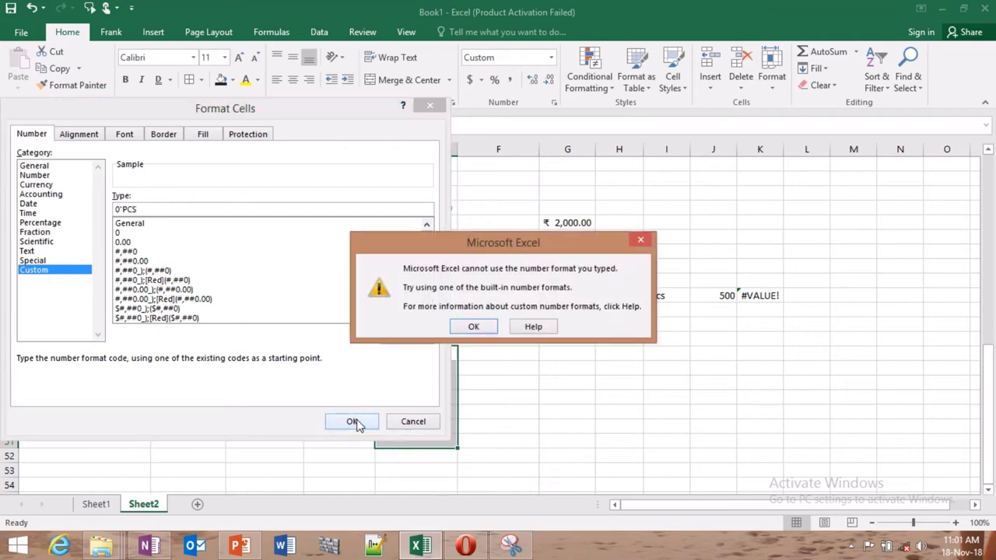
left_click(475, 327)
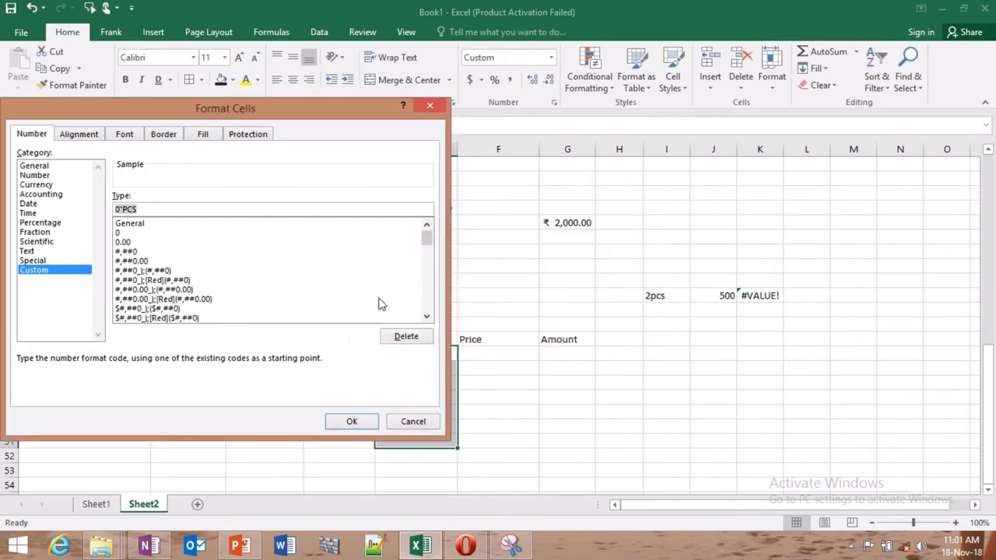
left_click(162, 205)
left_click(351, 421)
left_click(418, 353)
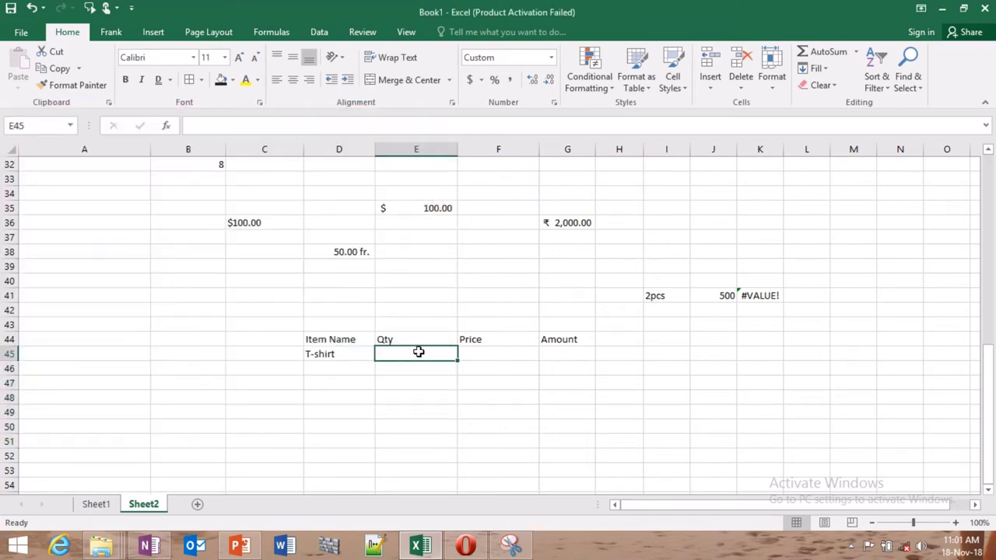
Step: Enter quantity 2 and price 550 in the T-shirt row
type("2")
key("Return")
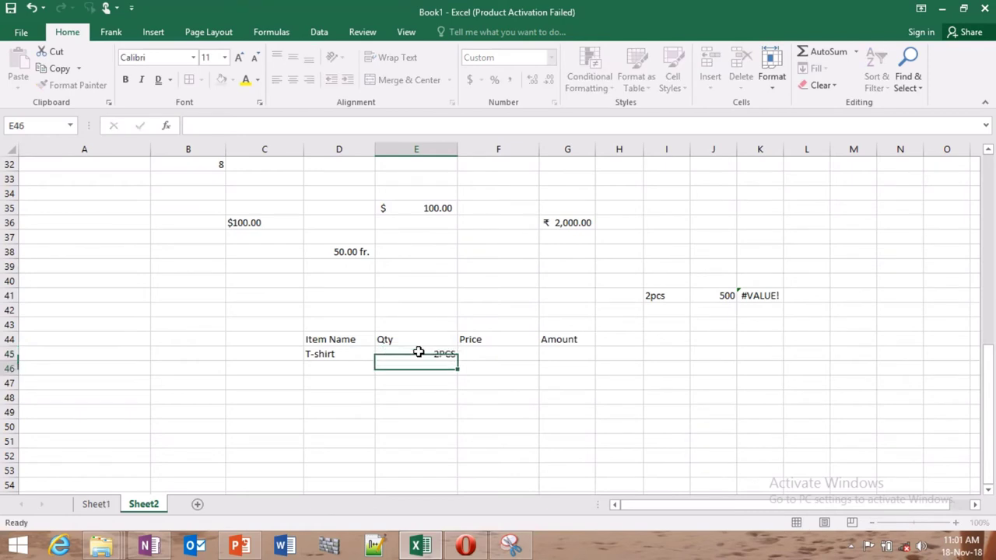
key("Right")
key("Up")
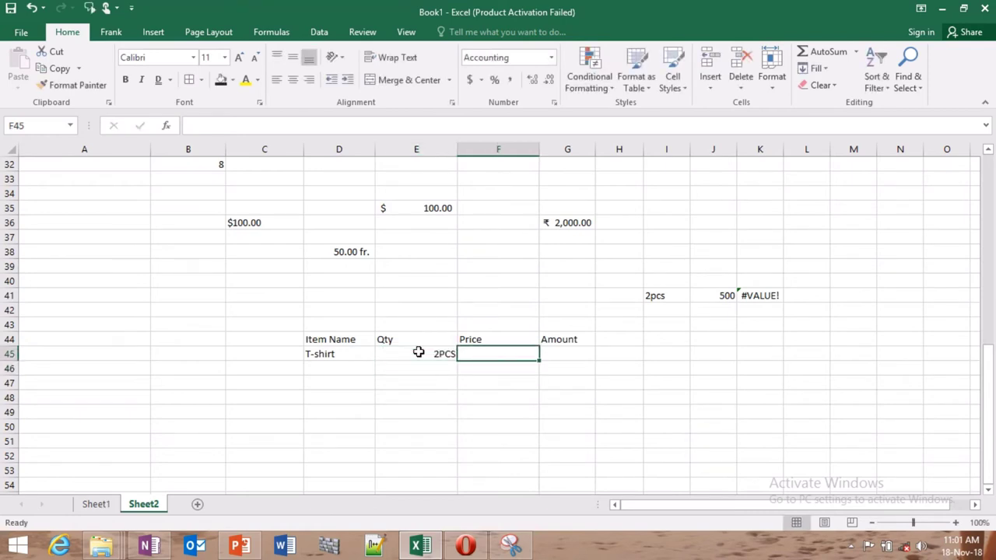
type("5")
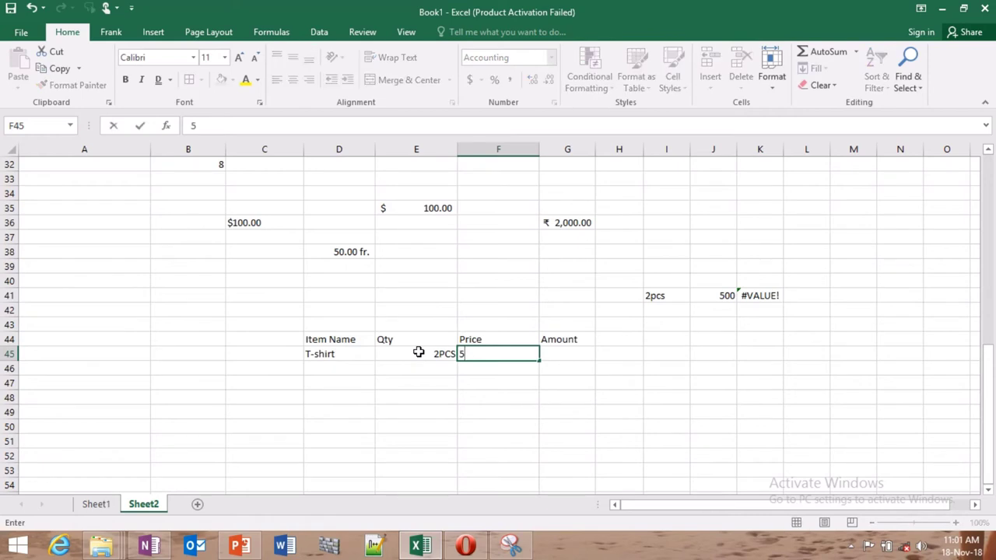
type("50")
key("Tab")
Step: Enter =E45*F45 in G45 for ₹ 1,100.00 and fill it down to G49
type("=")
left_click(432, 352)
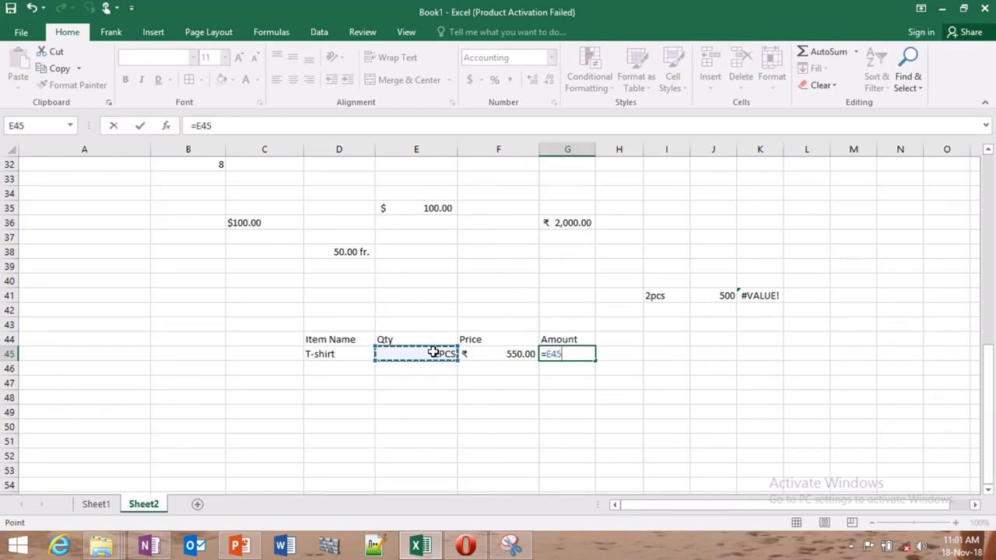
type("*")
left_click(474, 354)
key("Return")
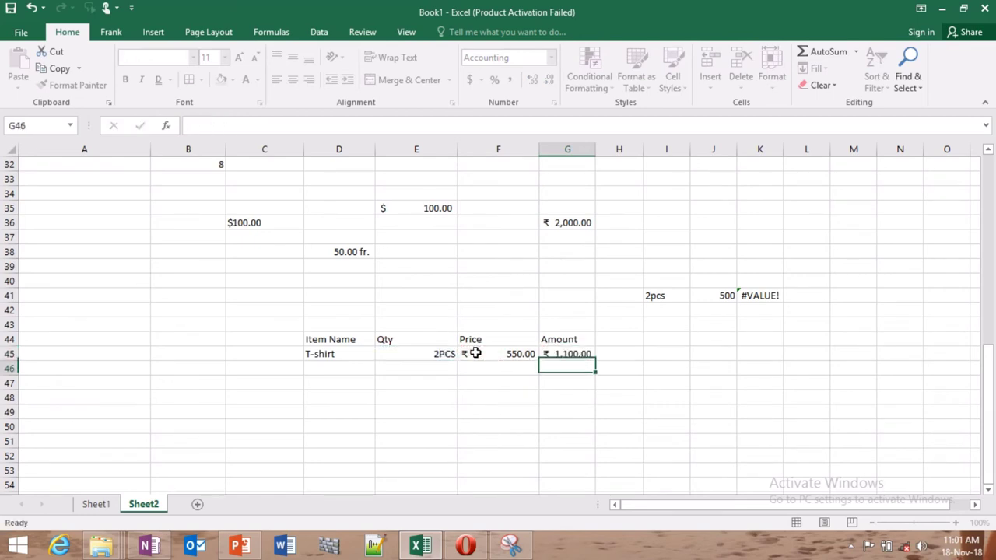
left_click(557, 352)
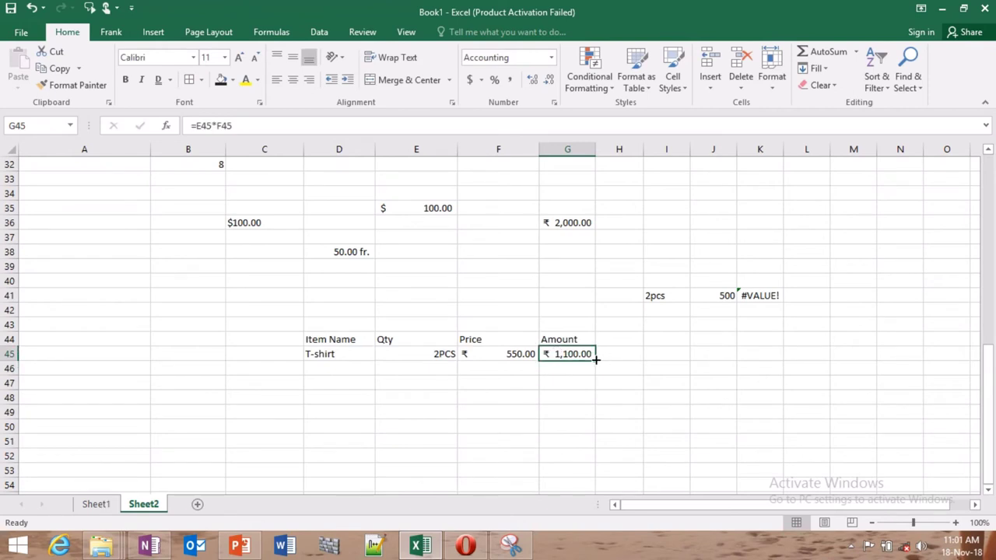
left_click_drag(597, 360, 596, 419)
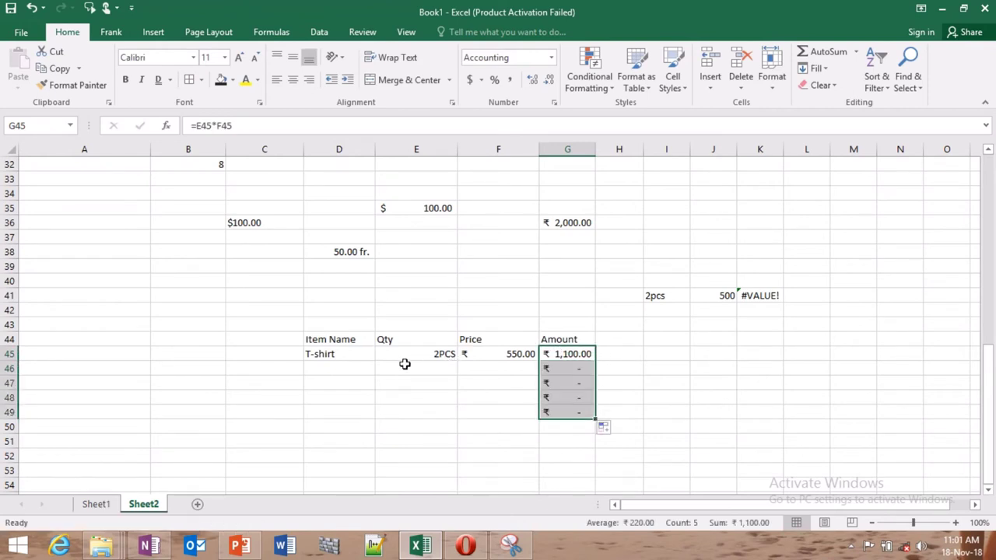
left_click(351, 366)
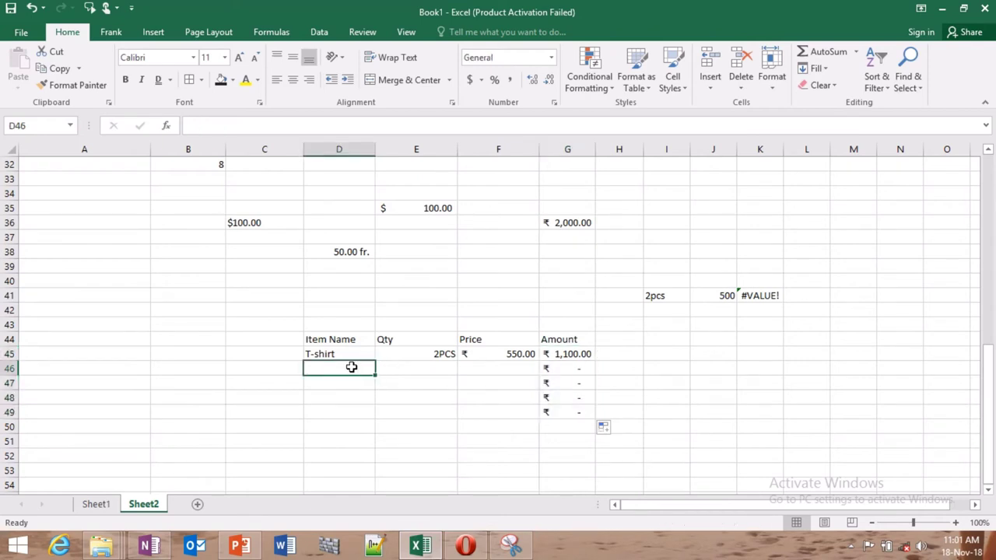
Step: Add a Jeans row in D46 with quantity 10 and price 1200
type("jEANS")
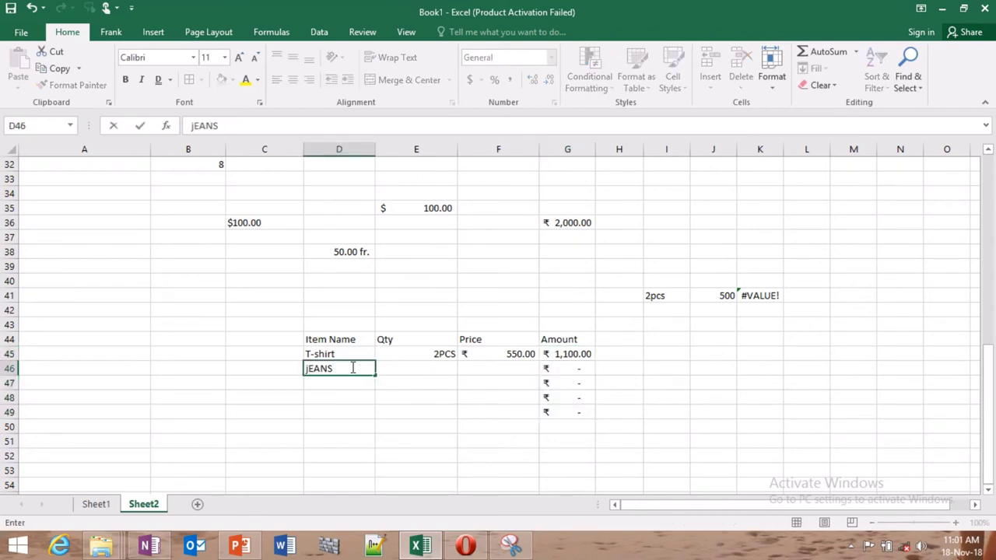
key("Tab")
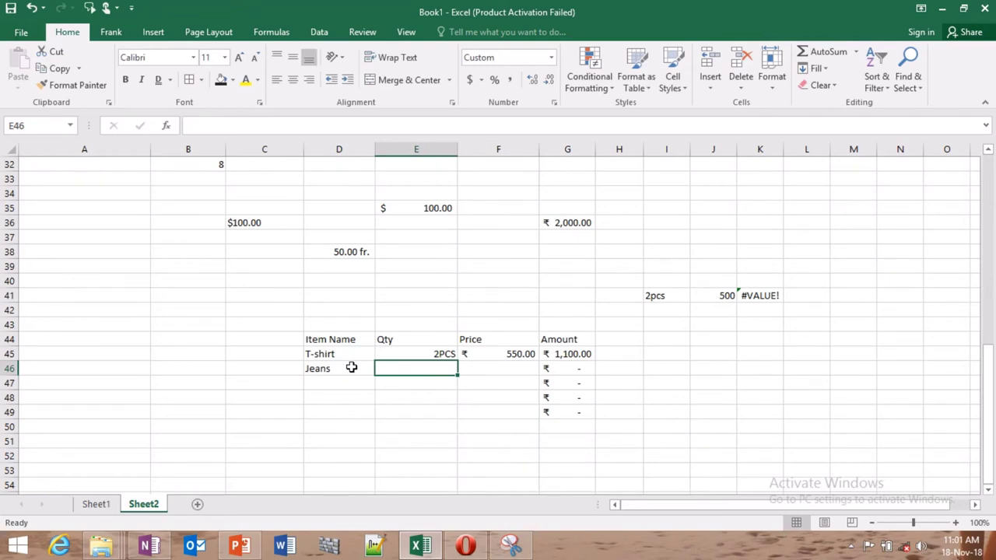
type("10")
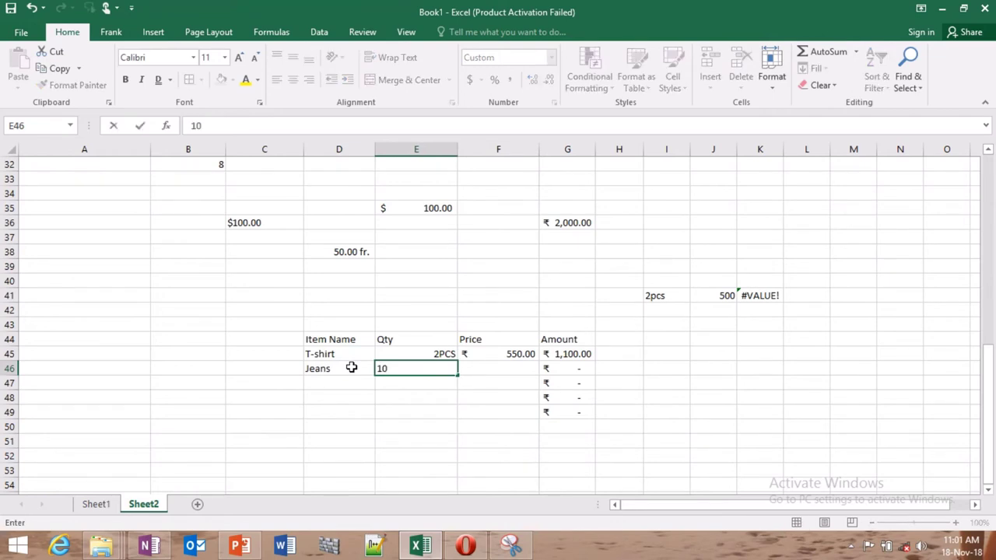
key("Tab")
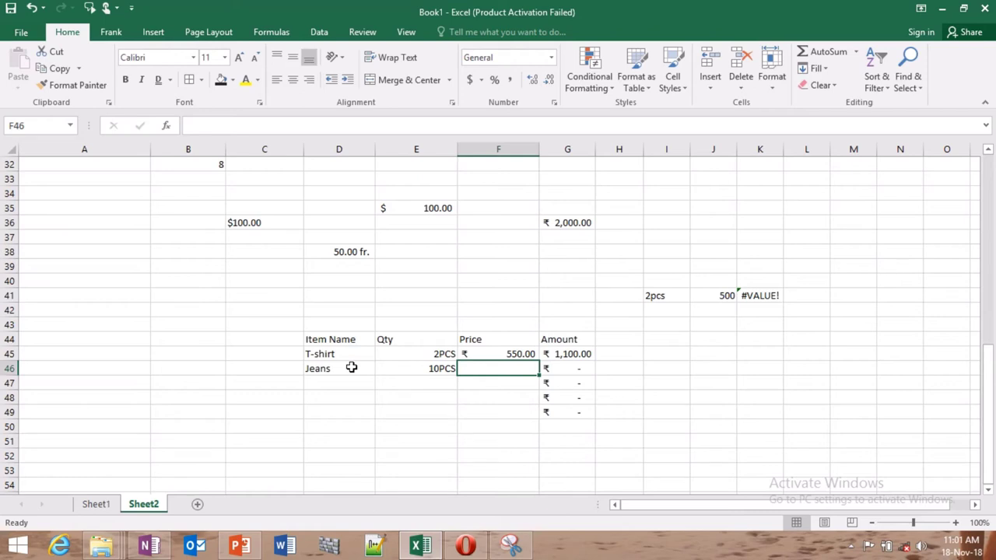
type("1200")
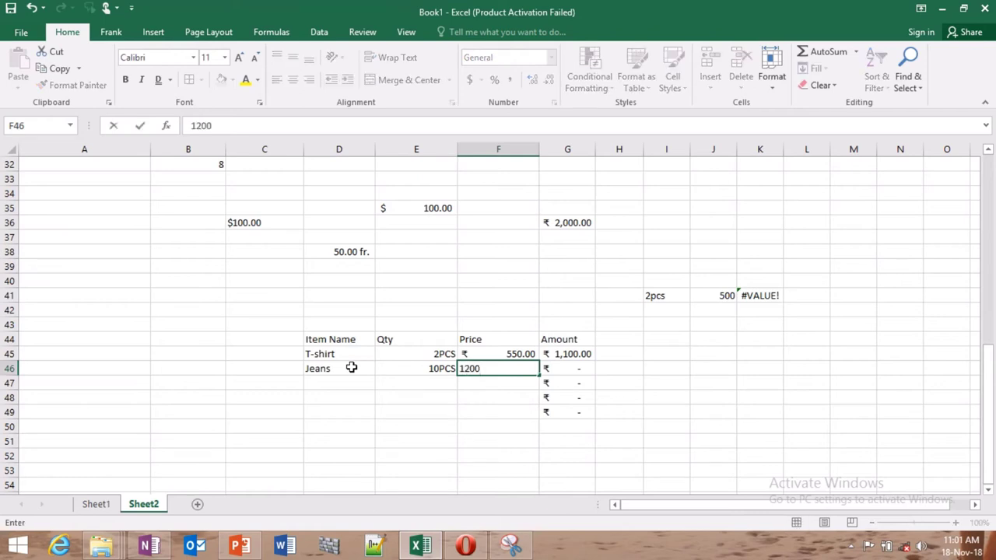
key("Return")
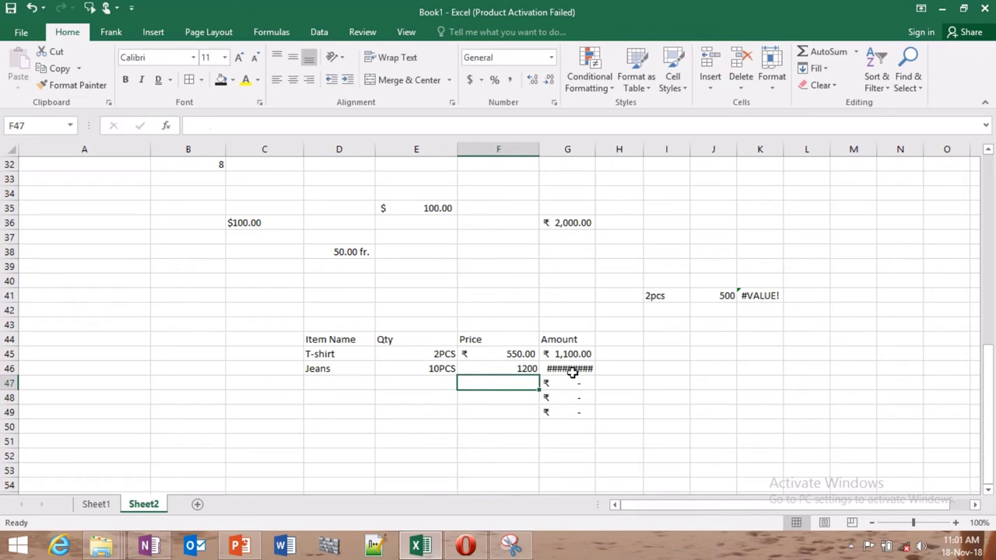
Step: Autofit column G so the Jeans Amount ₹ 12,000.00 displays fully
left_click(572, 373)
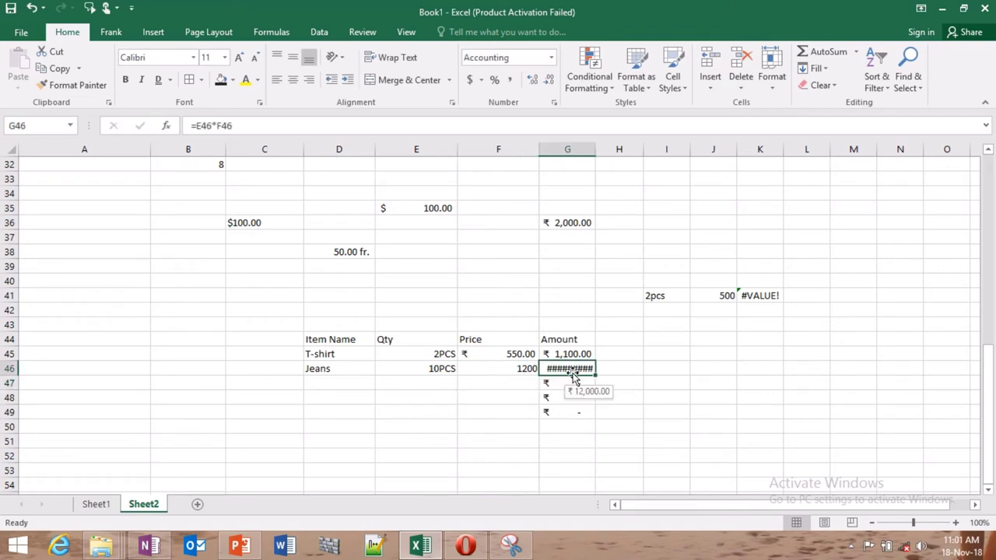
double_click(597, 150)
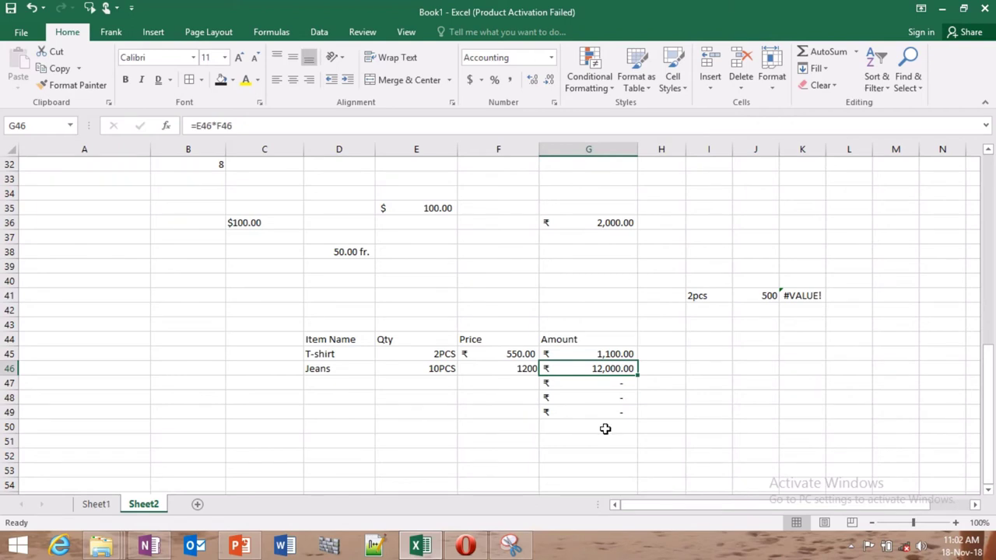
left_click(600, 408)
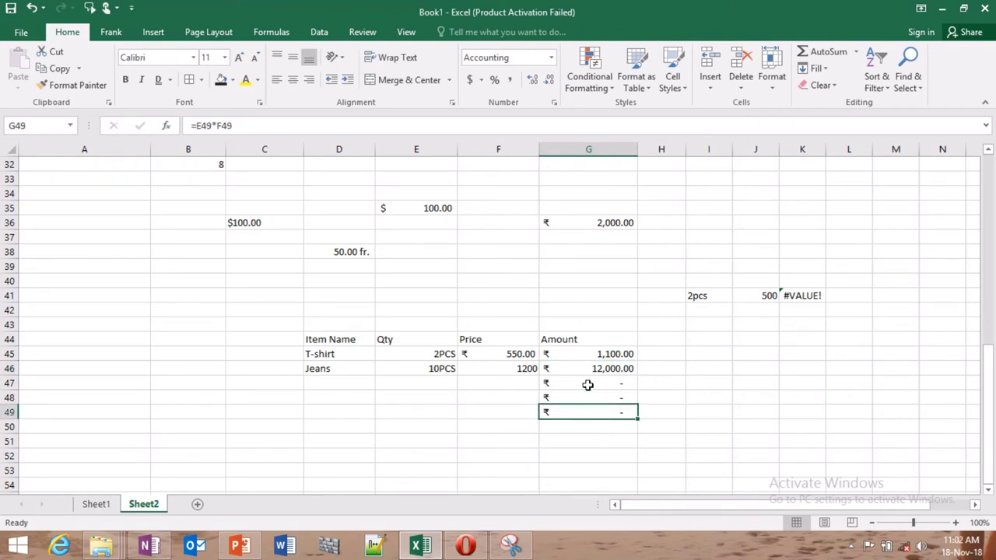
left_click(551, 56)
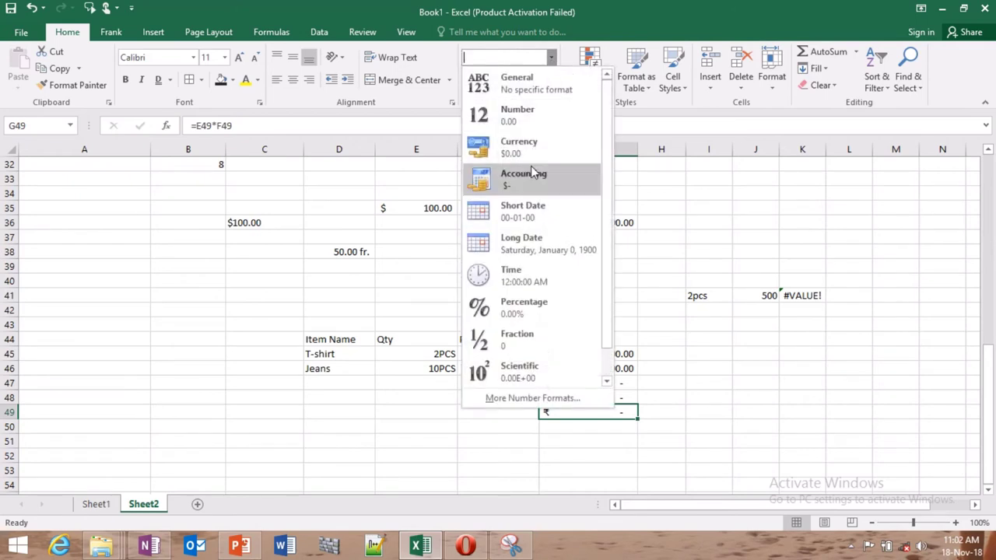
left_click(532, 398)
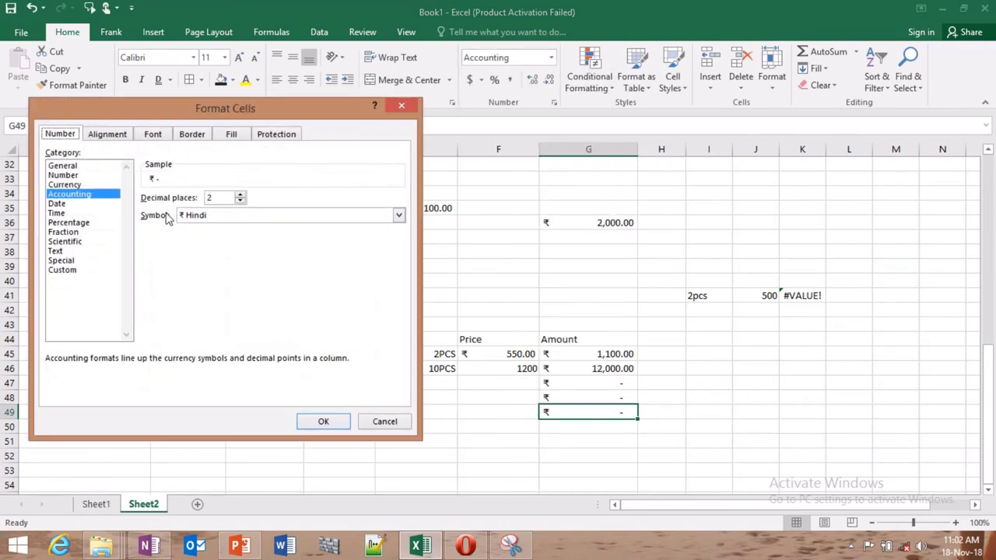
left_click(69, 204)
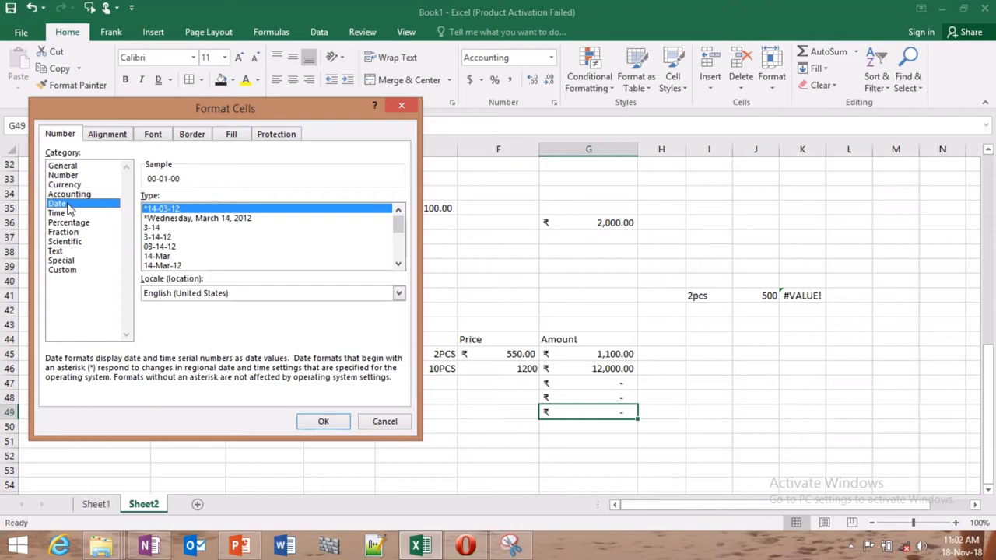
left_click(69, 271)
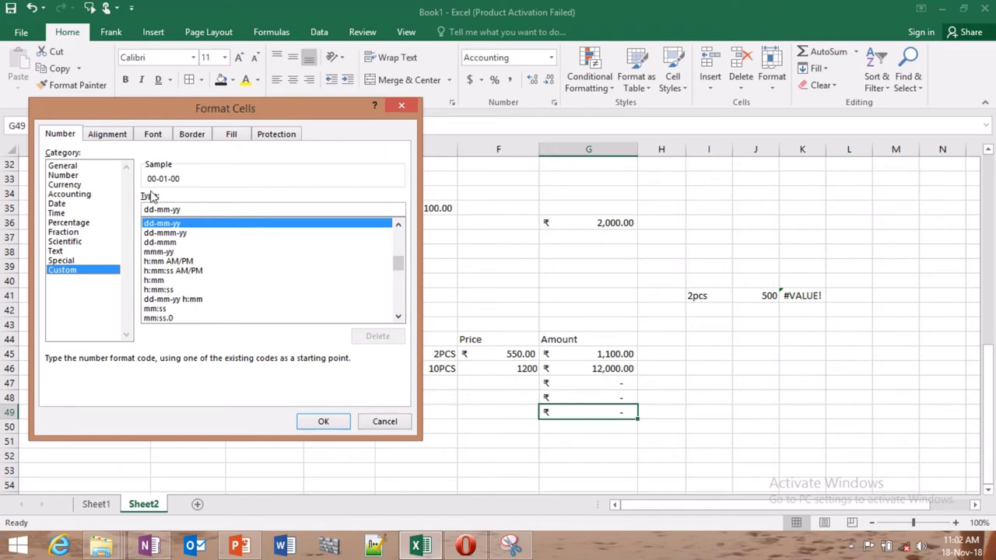
left_click(109, 136)
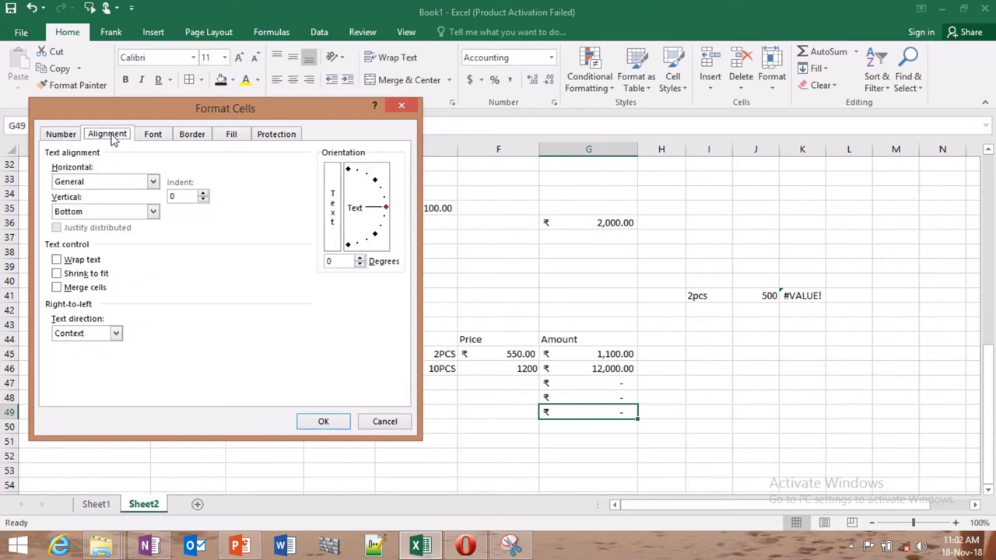
left_click(153, 135)
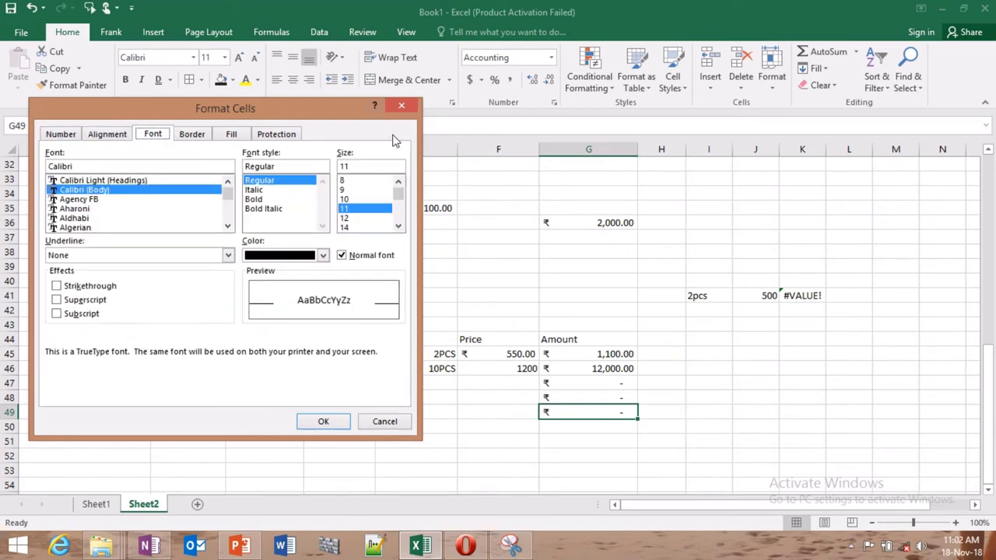
left_click(401, 105)
left_click(354, 302)
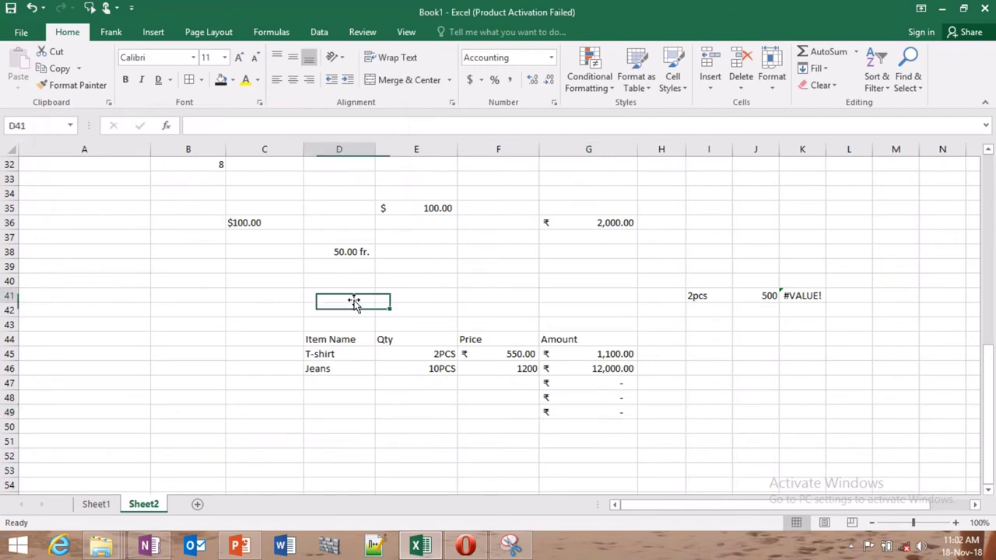
Step: Add a Frok row in D47 with 12PCS at 700, giving Amount ₹ 8,400.00
left_click(261, 372)
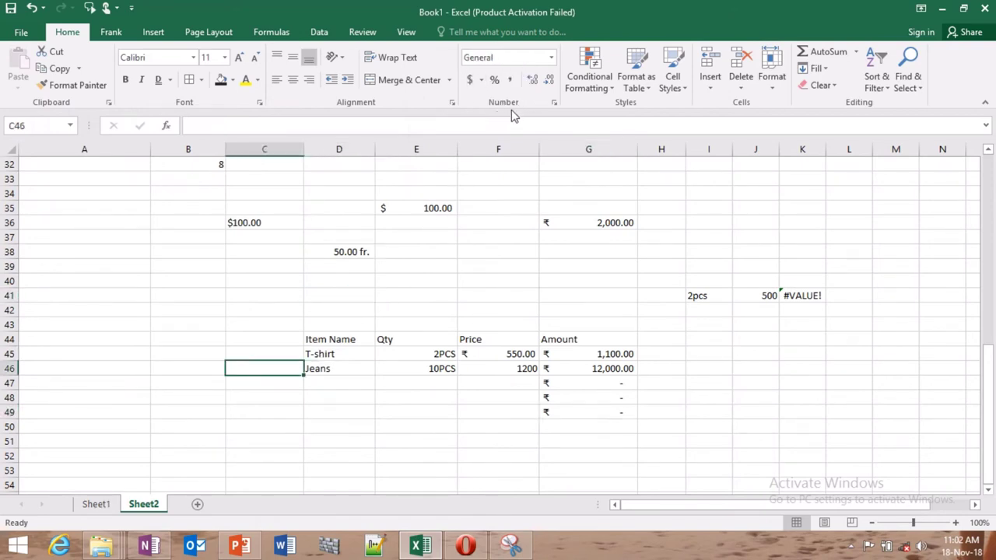
key("Down")
key("Down")
key("Down")
key("Down")
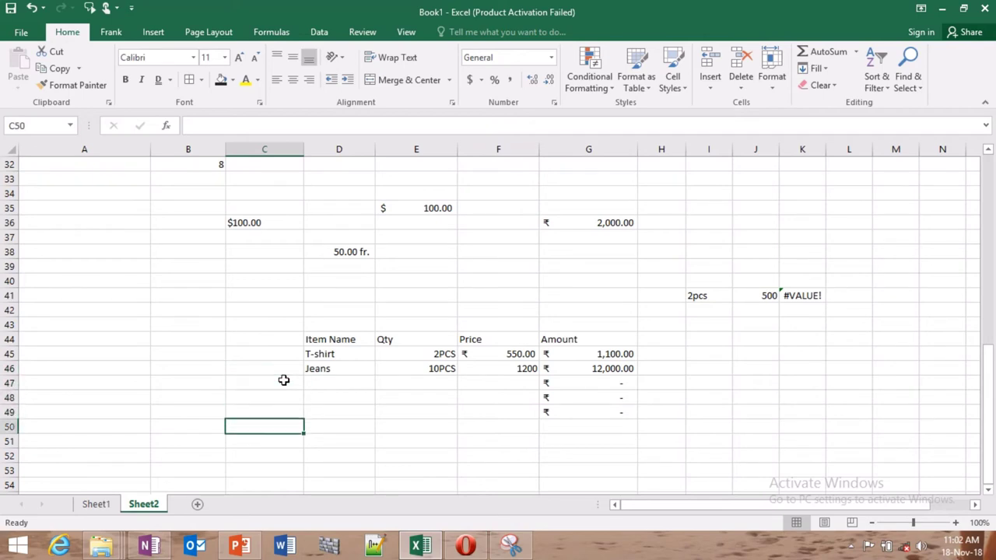
key("Down")
key("Down")
key("Down")
key("Down")
key("Down")
key("Down")
key("Down")
key("Down")
key("Down")
key("Down")
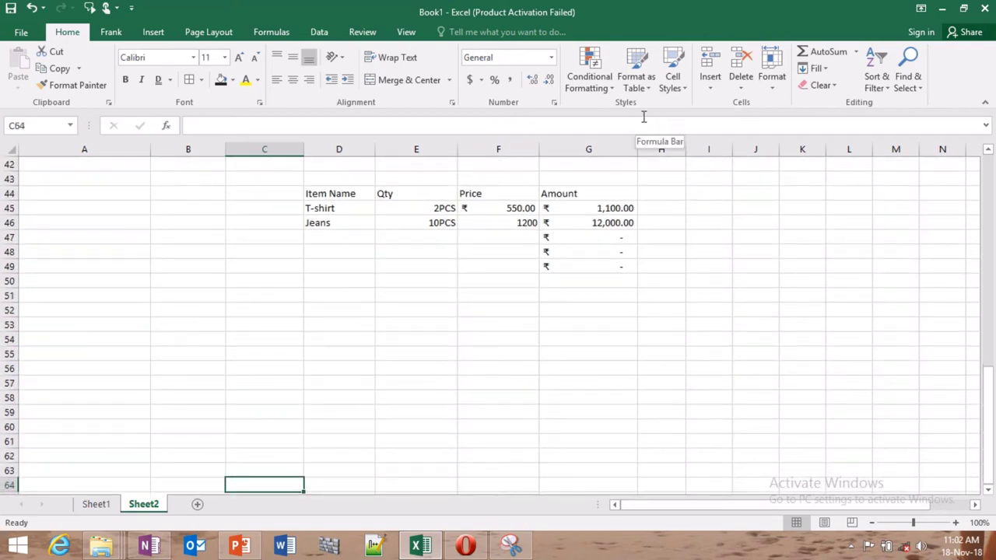
left_click(346, 298)
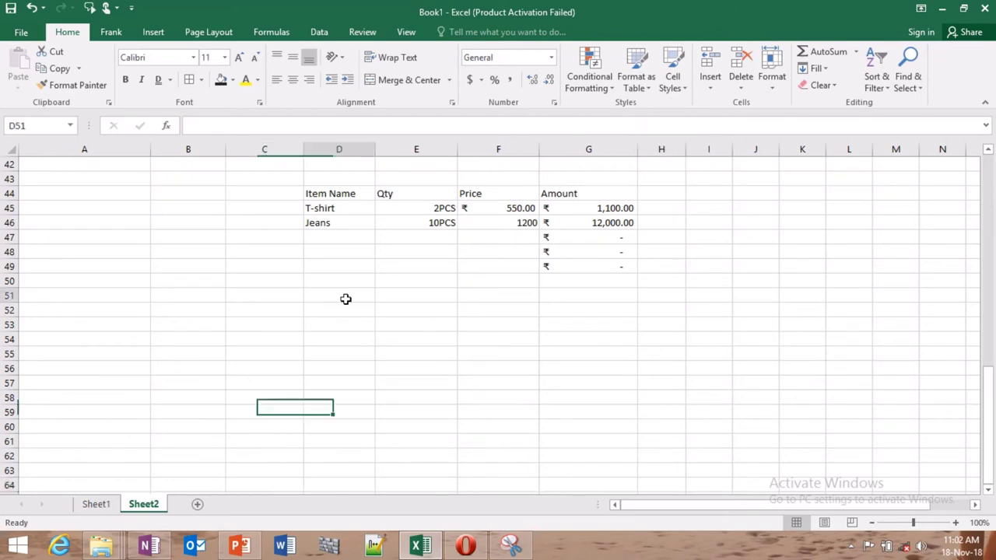
left_click(278, 302)
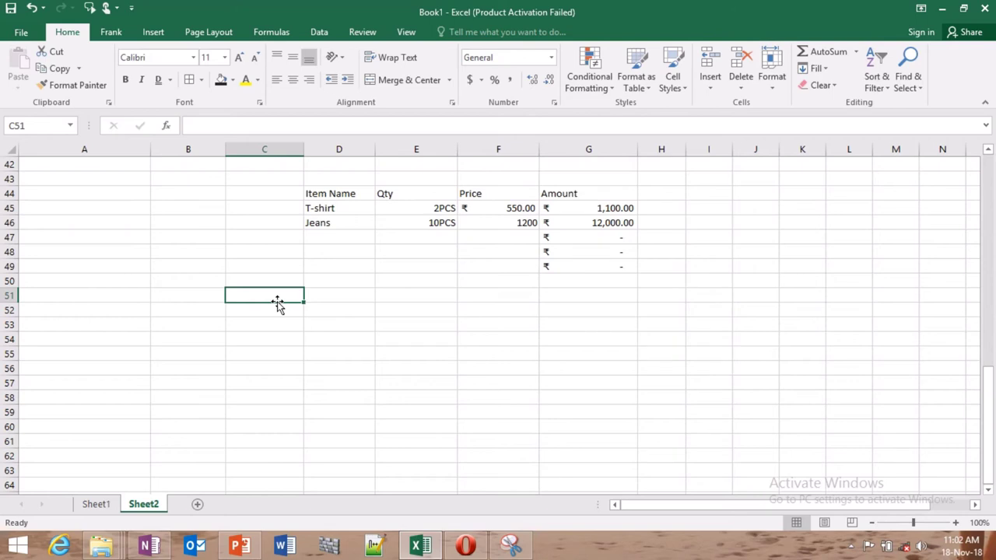
left_click(341, 237)
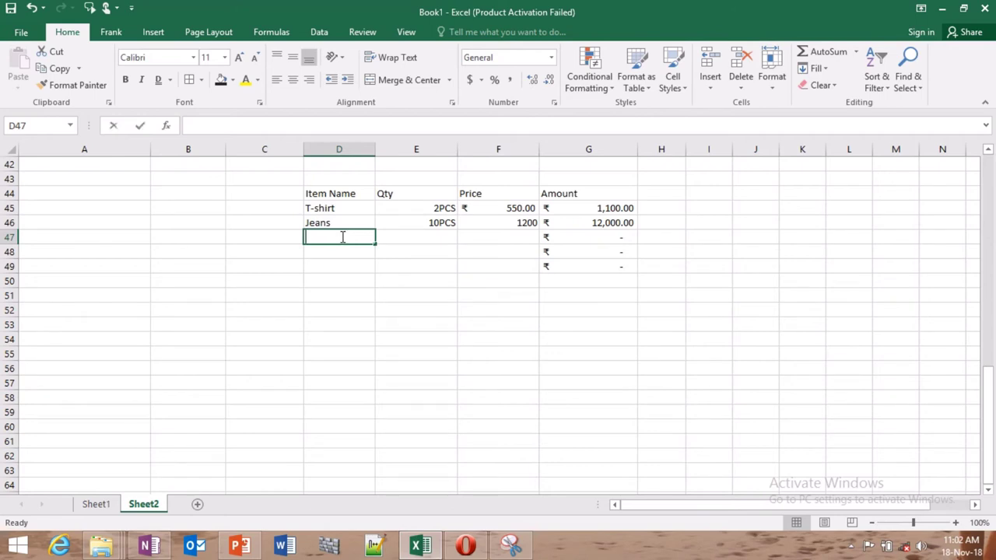
type("Frok")
key("Tab")
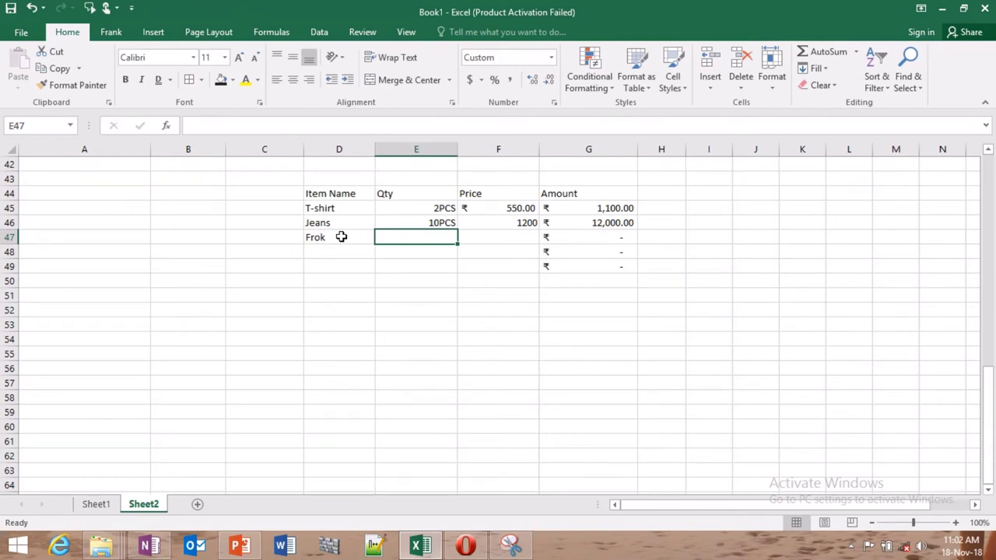
type("12PCS")
key("Tab")
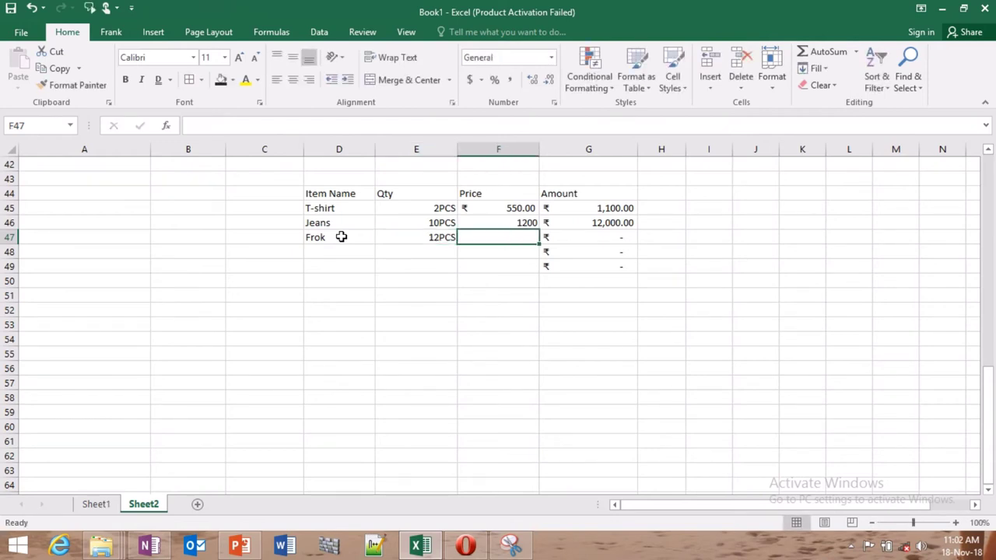
type("7")
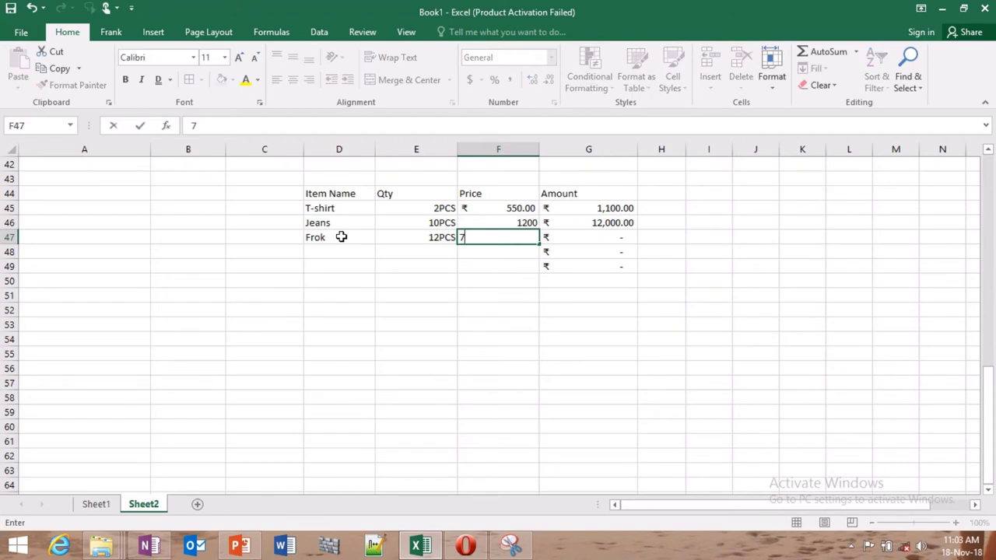
type("00")
key("Return")
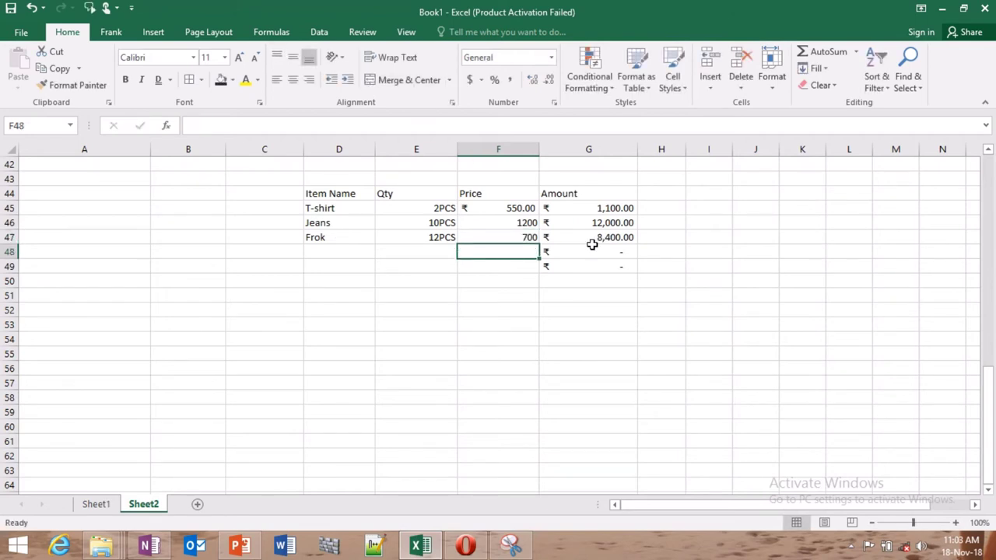
Step: Highlight Amount cells G45:G47 above 6,550 with Light Red Fill with Dark Red Text
left_click_drag(595, 208, 595, 238)
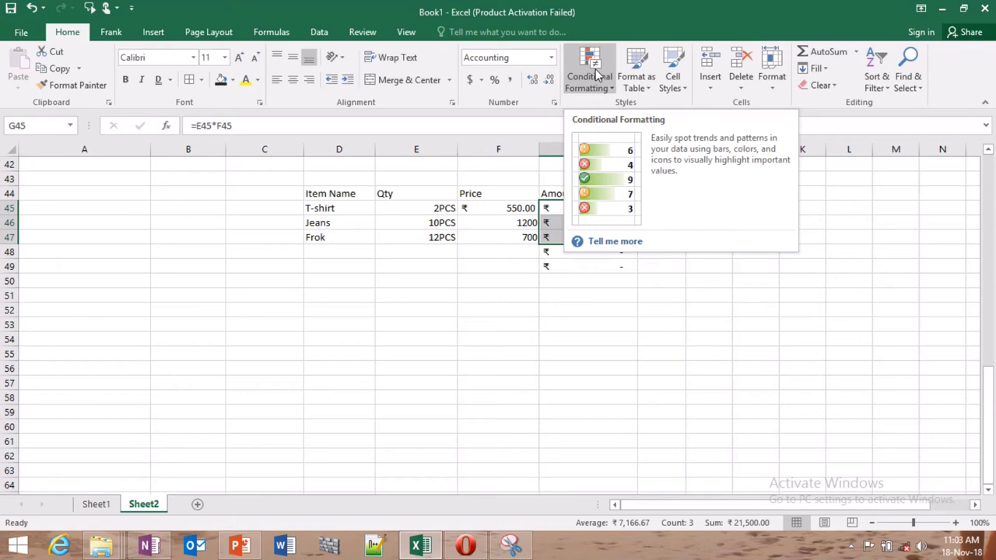
left_click(595, 68)
mouse_move(637, 111)
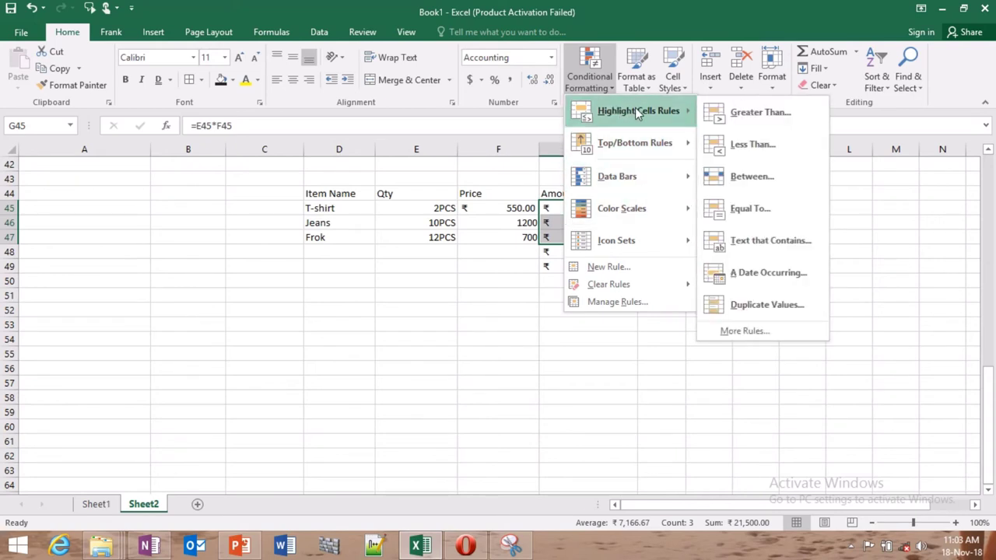
left_click(745, 117)
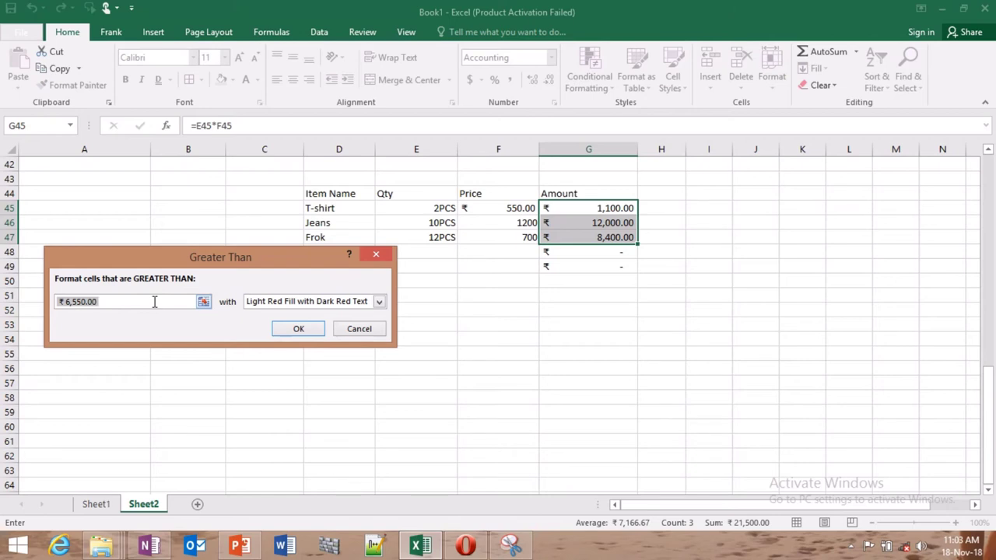
left_click(294, 332)
Step: Type 1 in C58 and fill it down as a 1–10 series through C67
left_click(441, 313)
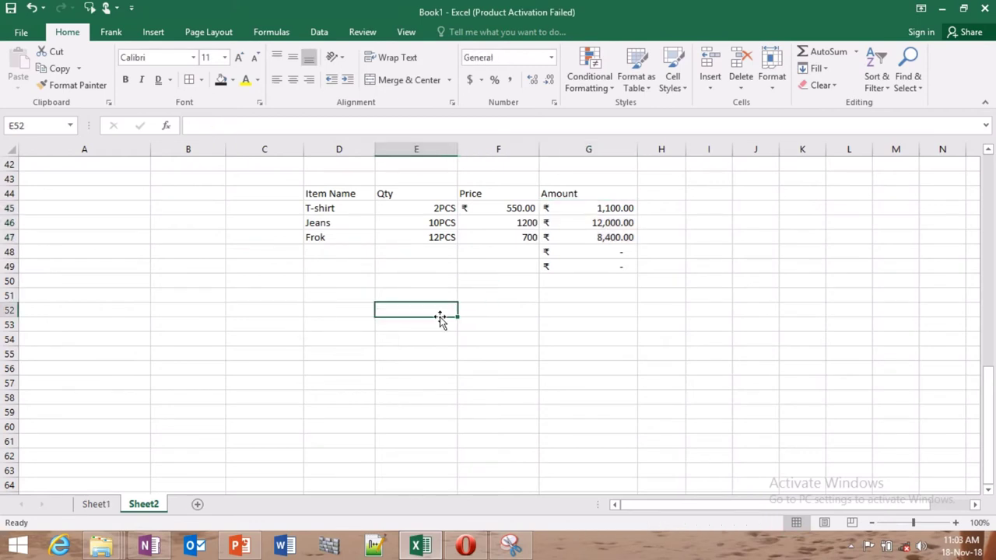
left_click(575, 272)
left_click(314, 294)
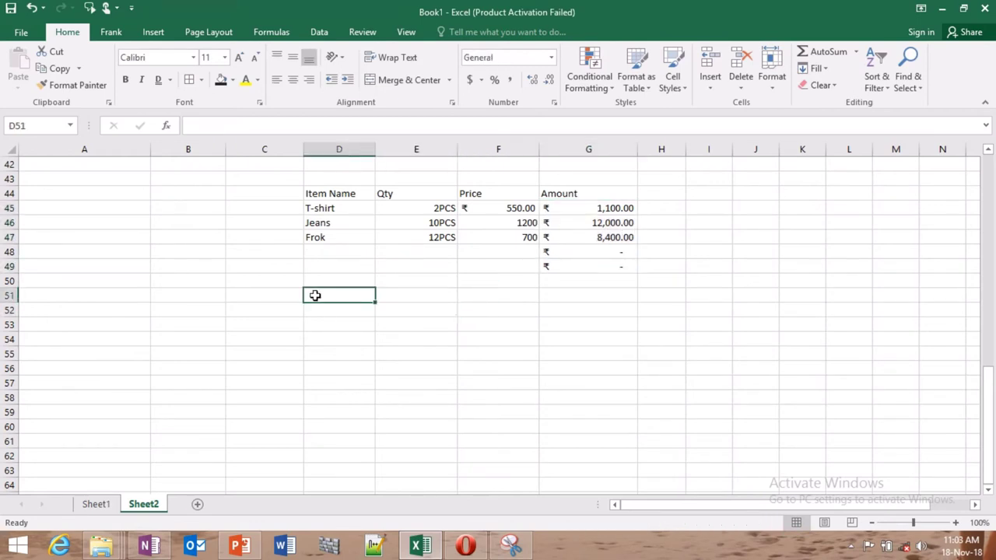
key("Down")
key("Down")
key("Down")
key("Down")
key("Down")
key("Down")
key("Down")
key("Down")
key("Down")
key("Down")
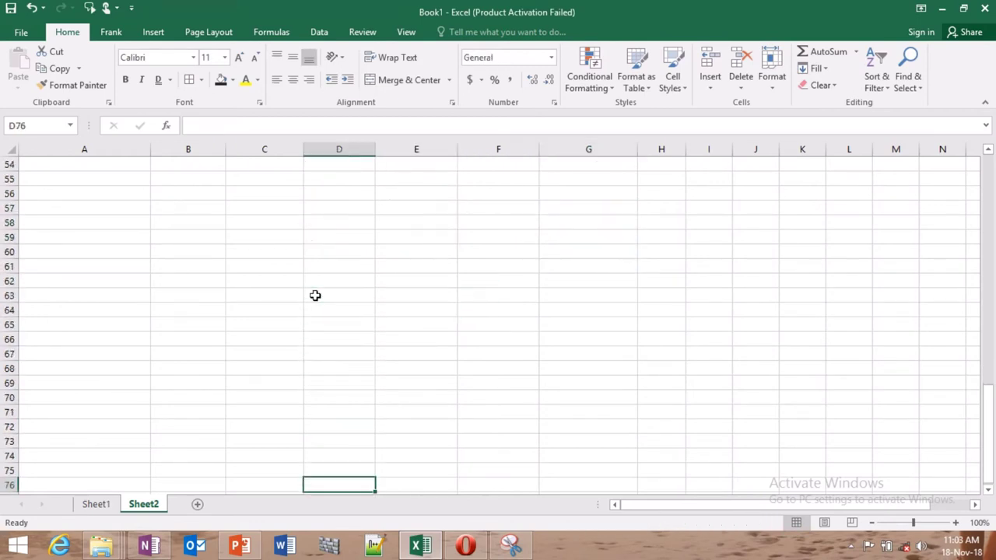
key("Up")
key("Up")
key("Up")
key("Up")
key("Up")
key("Up")
key("Up")
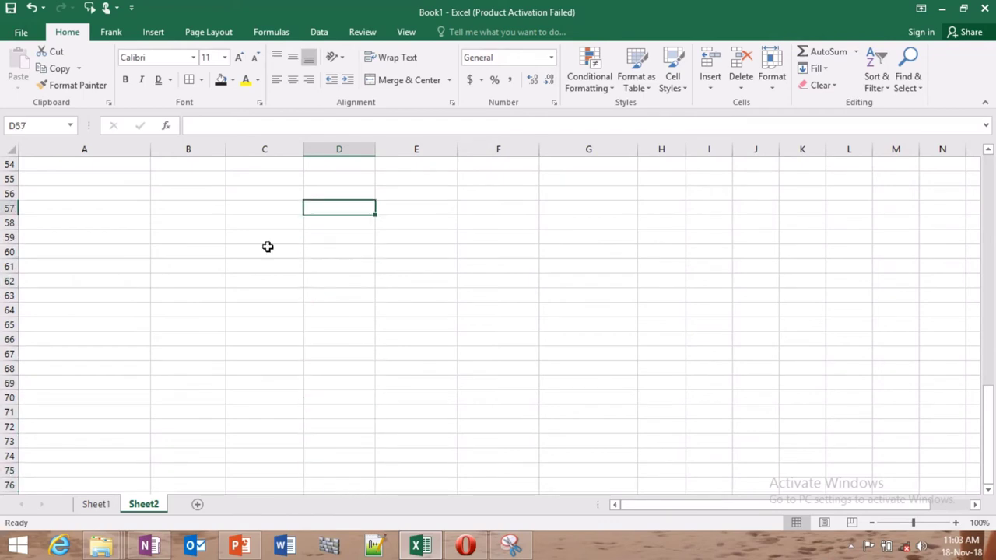
left_click(267, 224)
type("1")
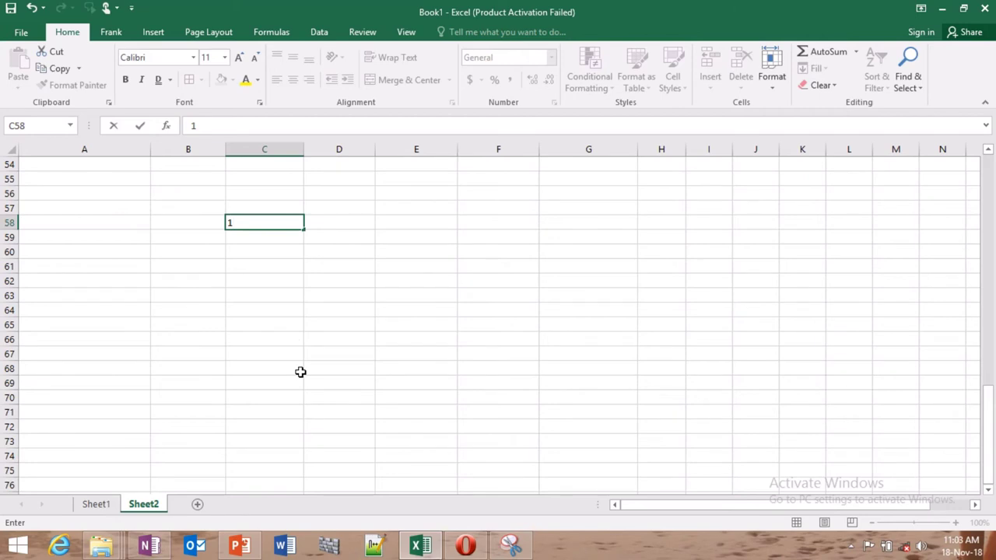
left_click_drag(304, 230, 292, 365)
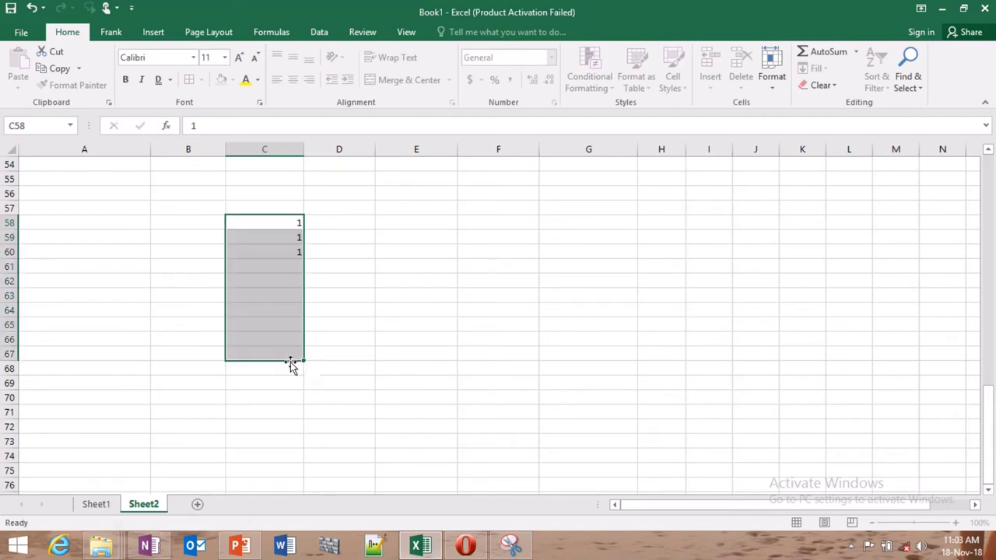
left_click(318, 371)
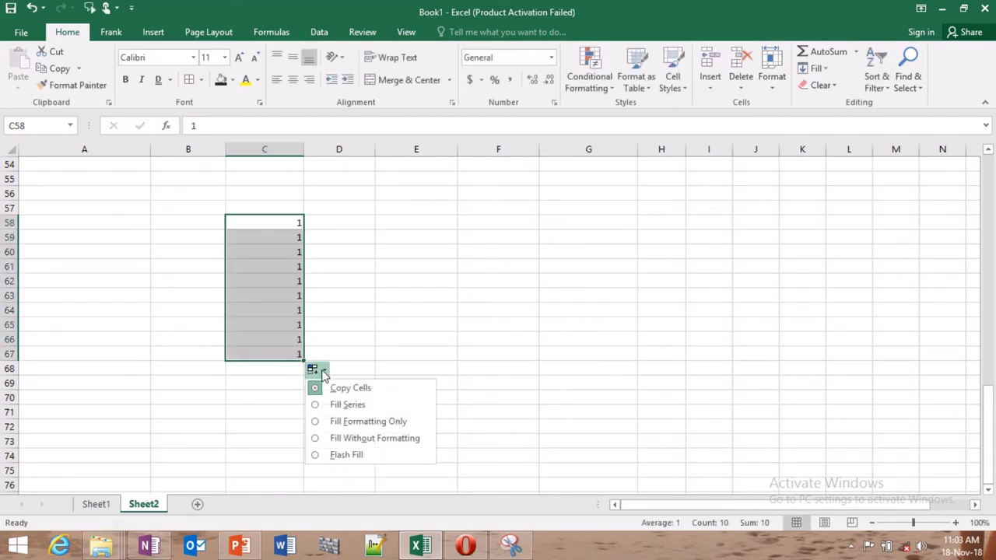
left_click(338, 406)
left_click(337, 222)
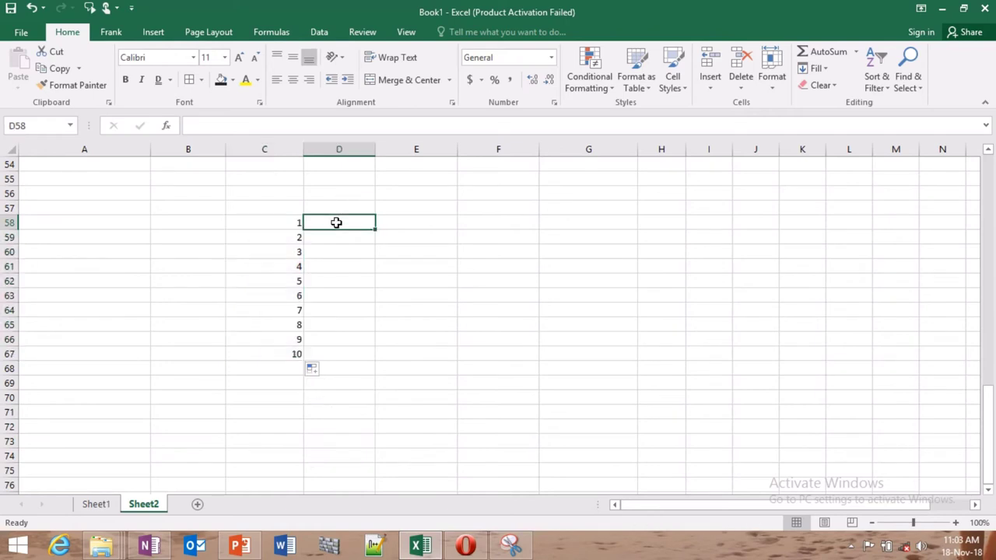
Step: Enter 2 and 4 in D58:D59, and 3 and 6 in E58:E59
type("2")
key("Return")
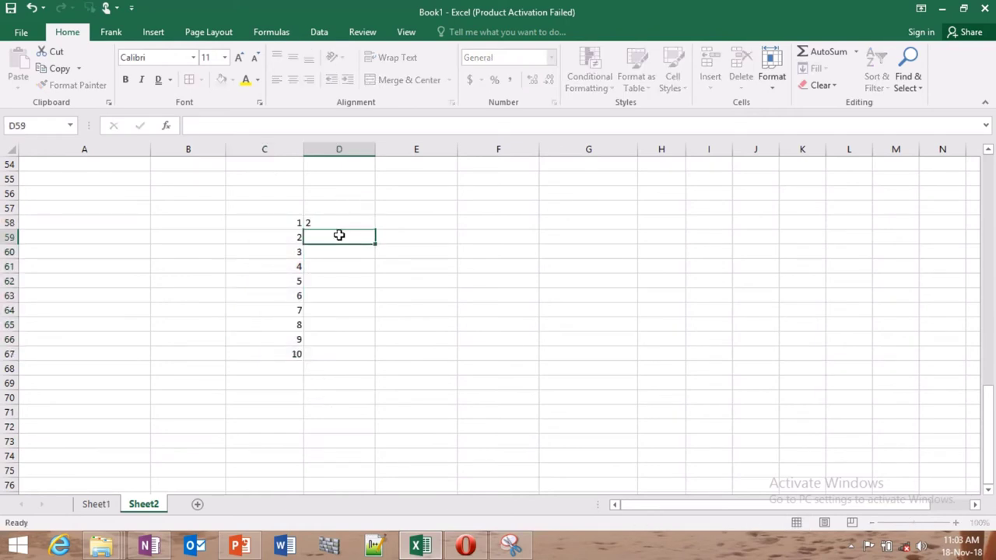
type("4")
left_click(405, 222)
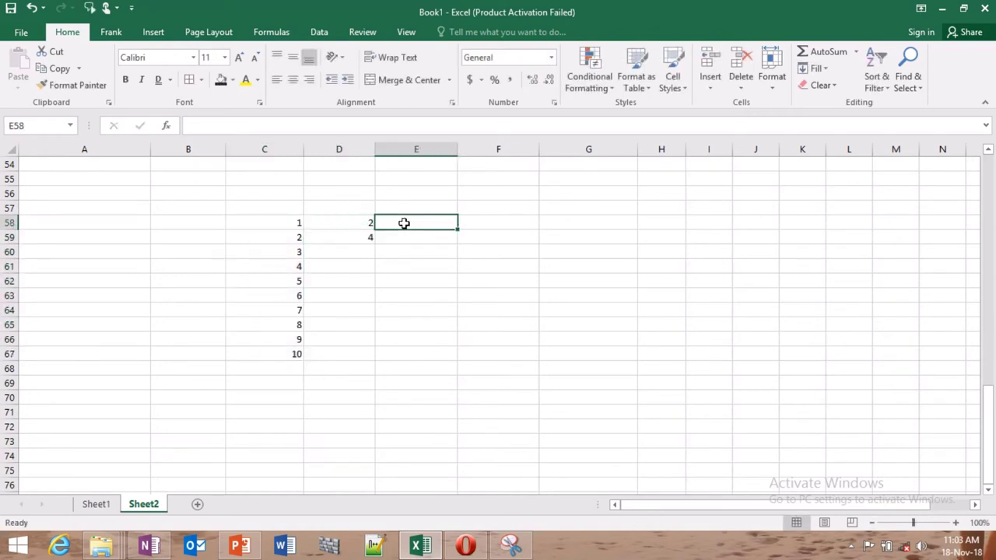
type("3")
left_click(407, 237)
type("6")
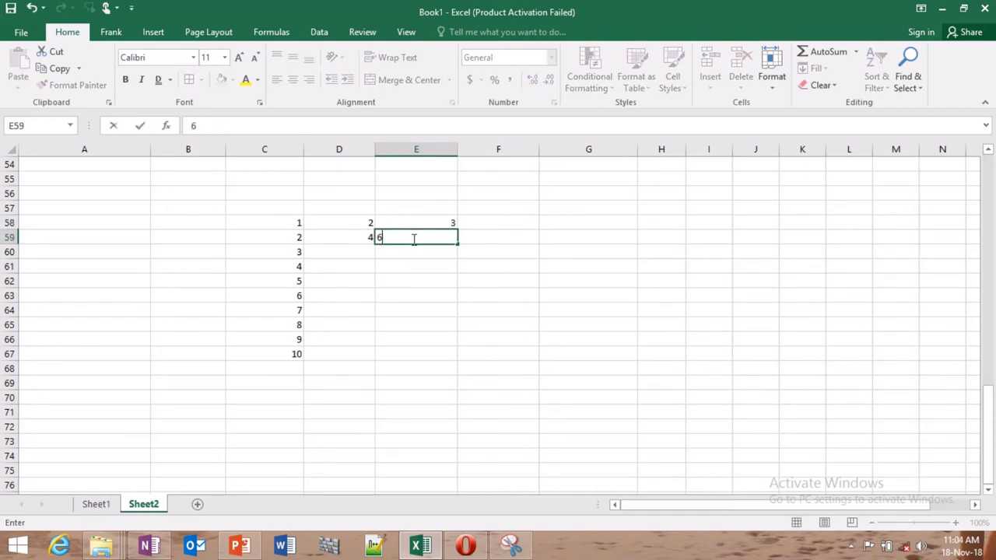
Step: Enter 4 and 8 in F58:F59, and 5 and 10 in G58:G59
left_click(474, 222)
type("4")
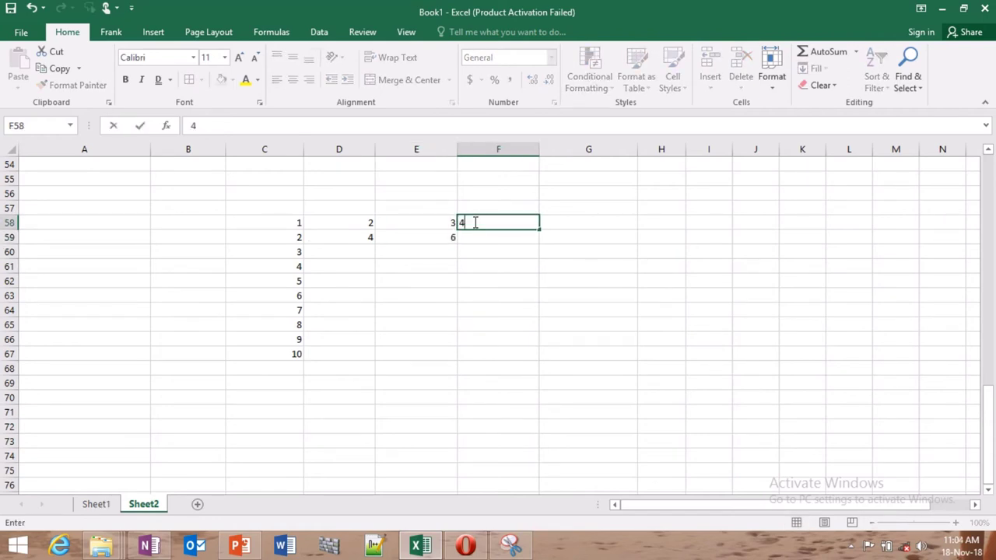
key("Return")
type("8")
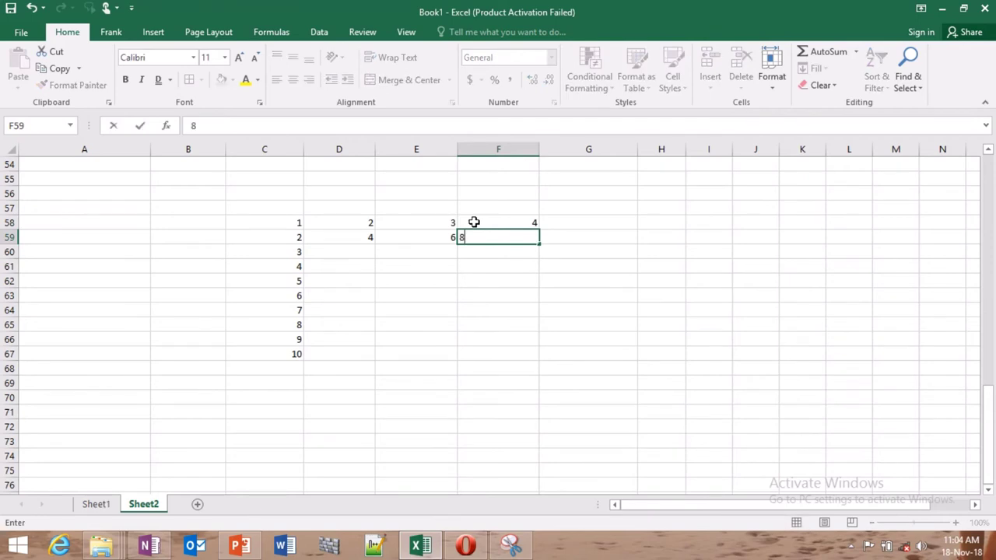
key("Tab")
key("Up")
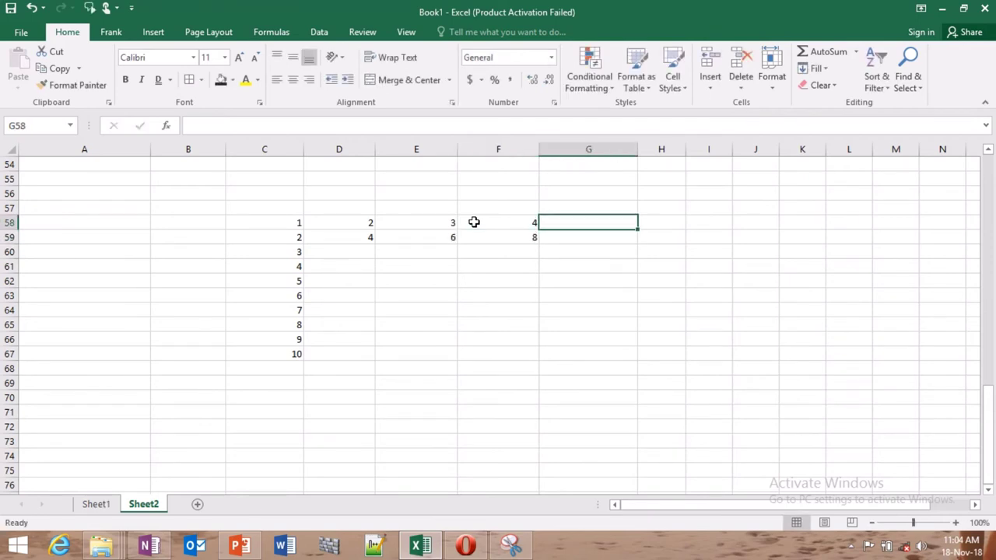
type("5")
key("Return")
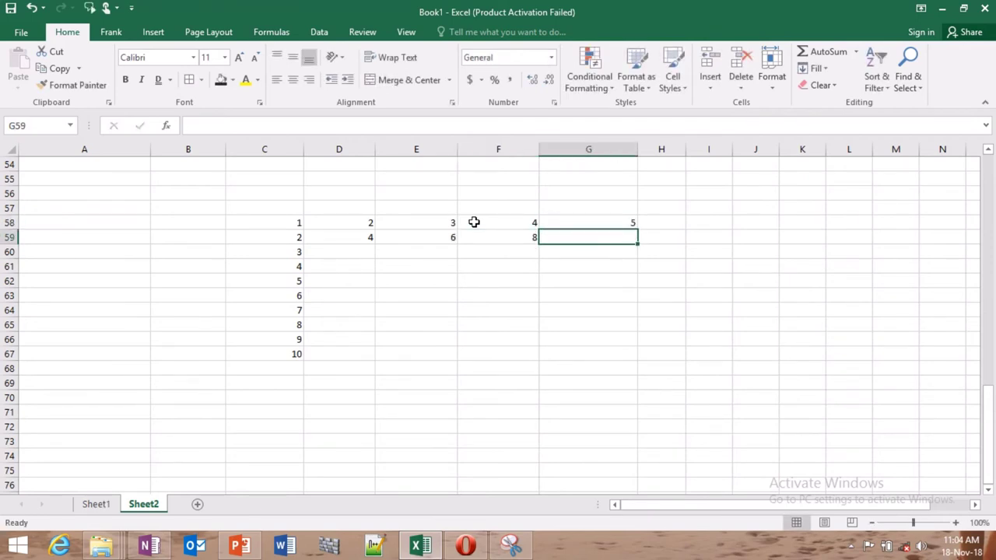
type("10")
left_click(480, 312)
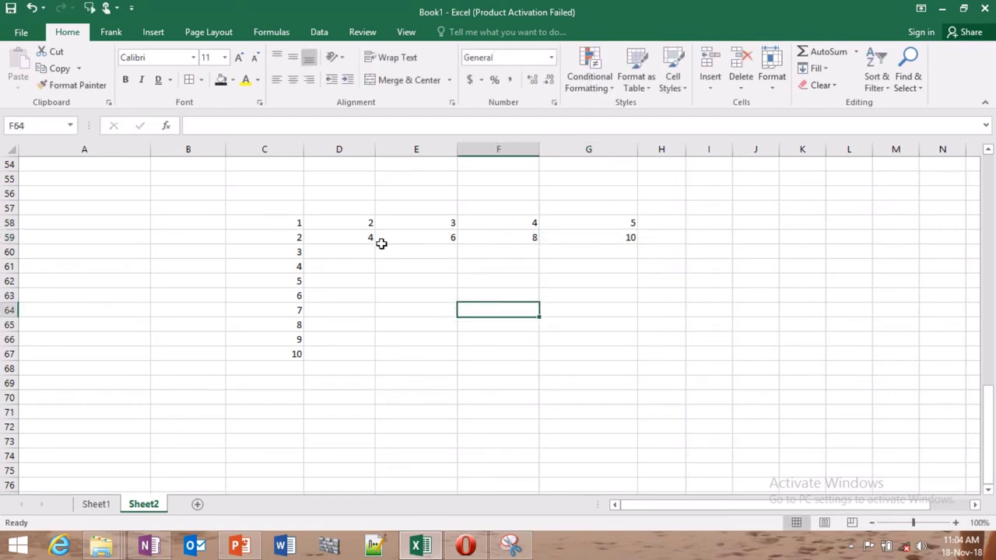
Step: Fill the multiples of 2–5 down to row 67 and select the grid C58:G67
mouse_move(362, 225)
left_mouse_down()
mouse_move(591, 232)
mouse_move(639, 283)
mouse_move(637, 357)
left_mouse_up()
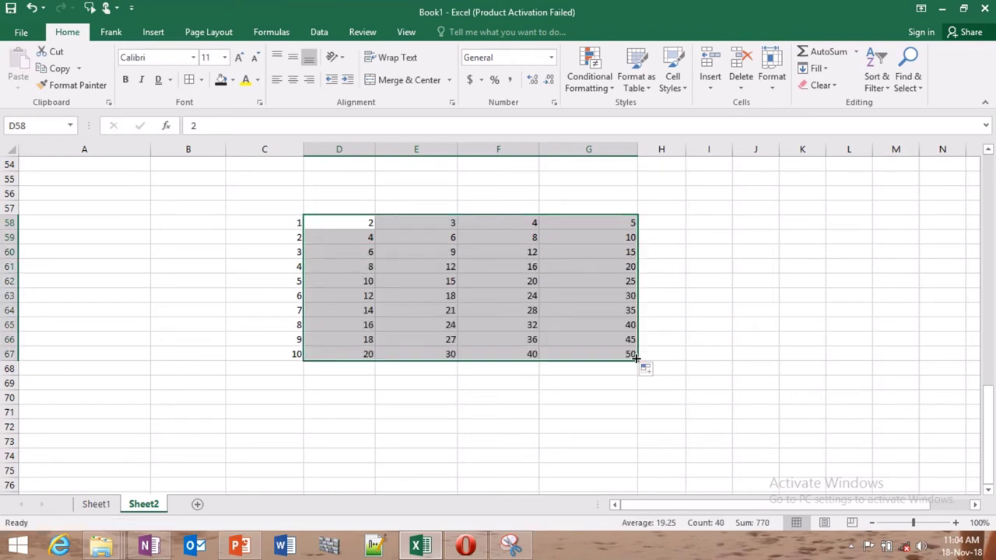
left_click_drag(540, 288, 473, 279)
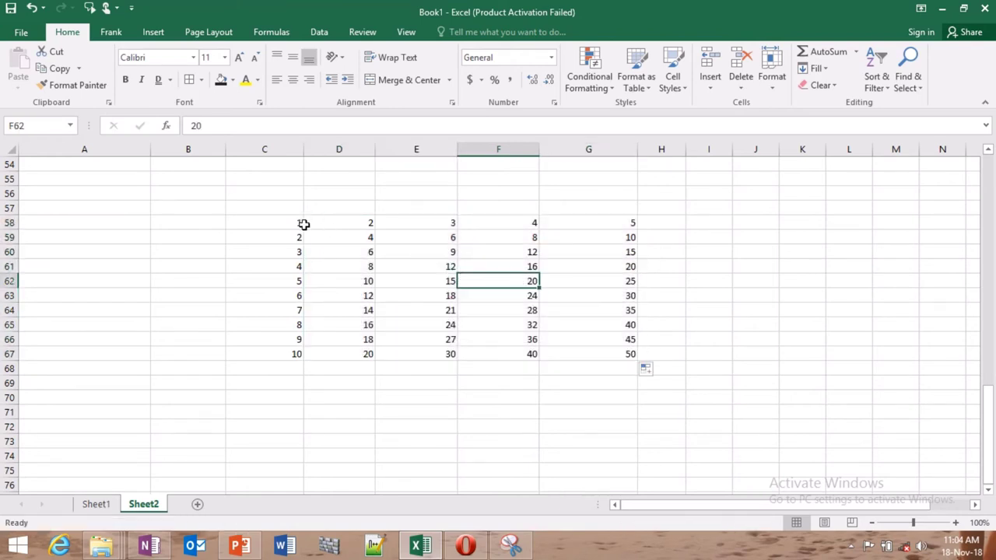
mouse_move(291, 222)
left_mouse_down()
mouse_move(562, 321)
mouse_move(605, 350)
left_mouse_up()
left_click(589, 78)
mouse_move(638, 111)
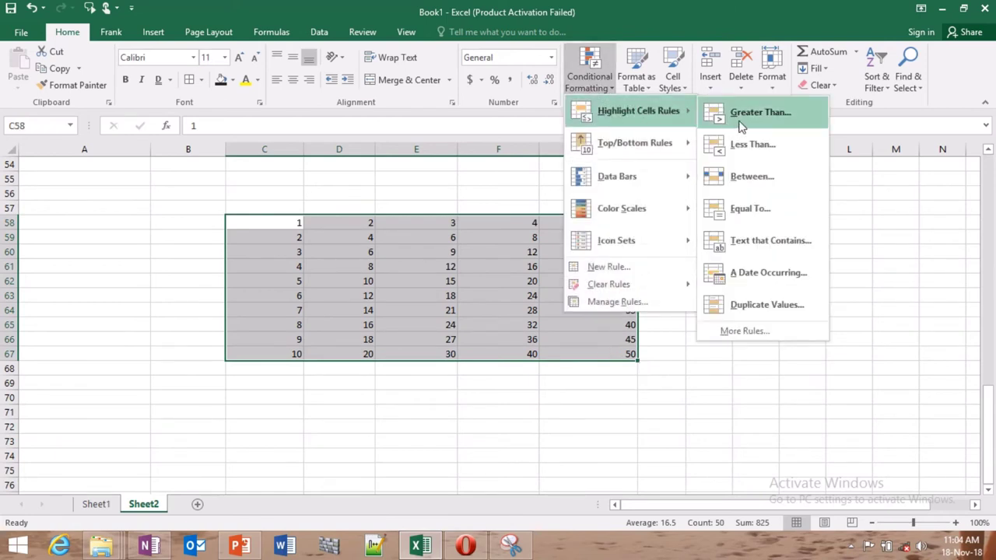
left_click(741, 127)
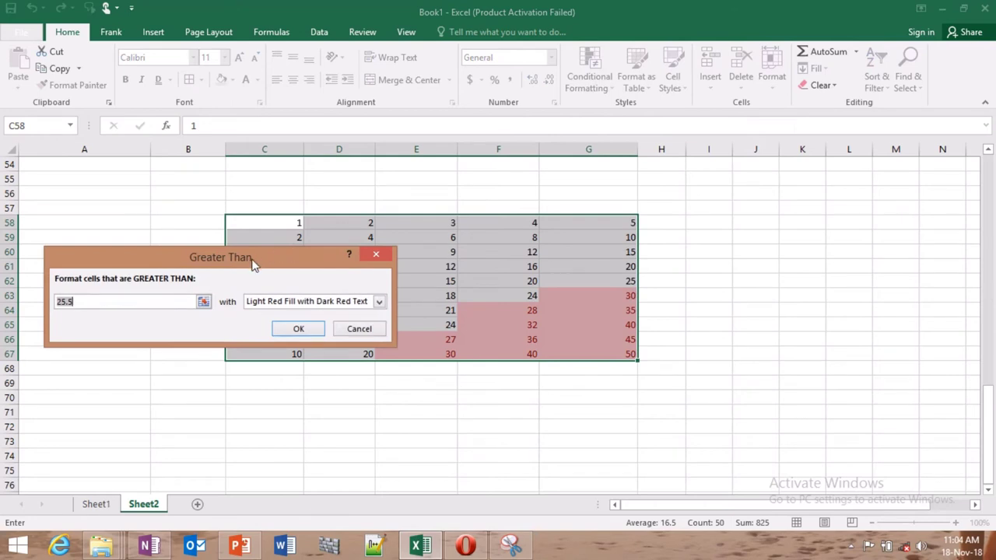
left_click_drag(253, 265, 263, 150)
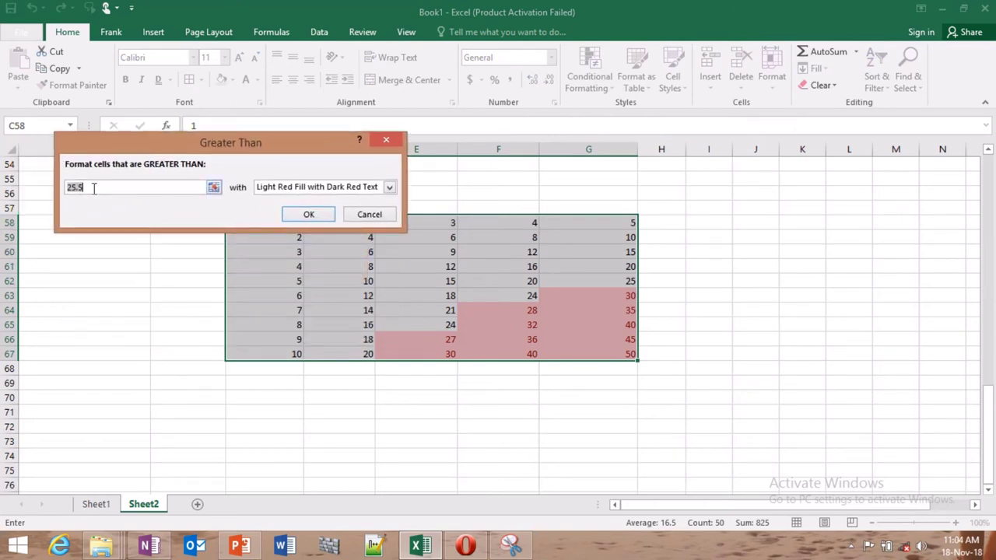
type("40")
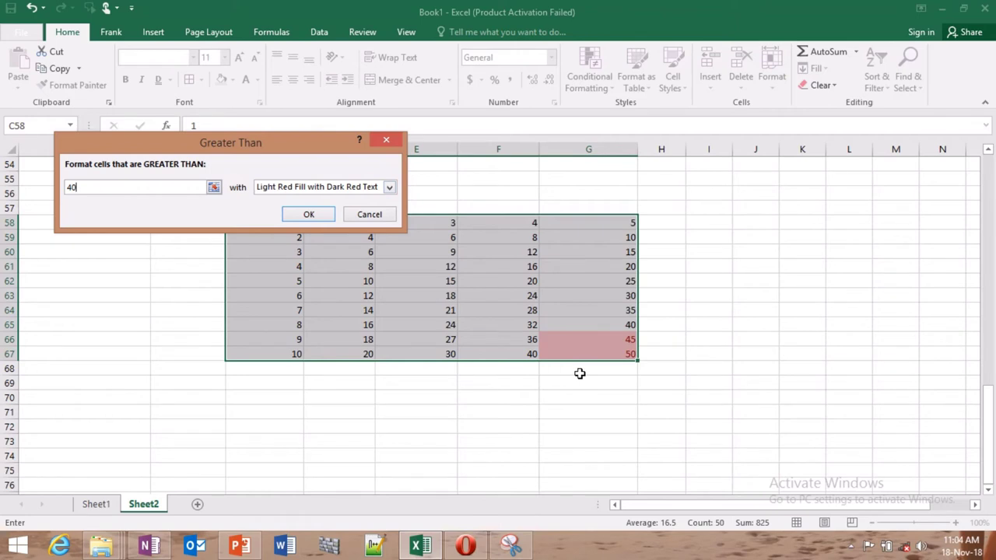
left_click(389, 188)
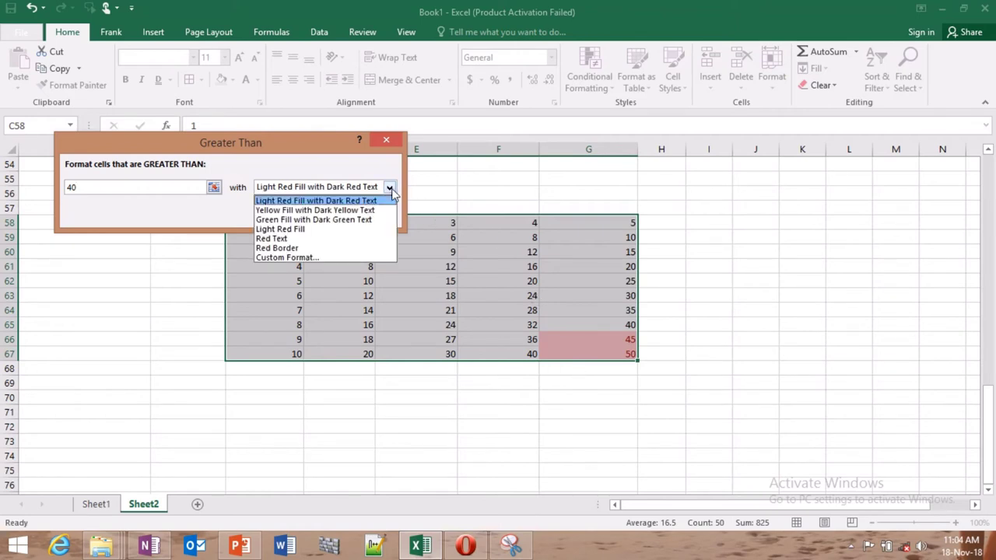
left_click(299, 220)
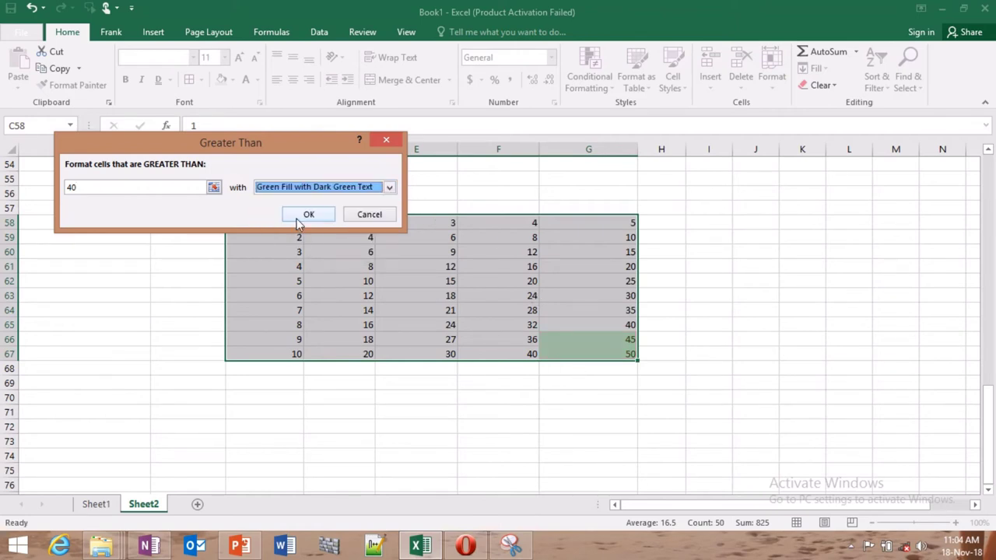
left_click(336, 190)
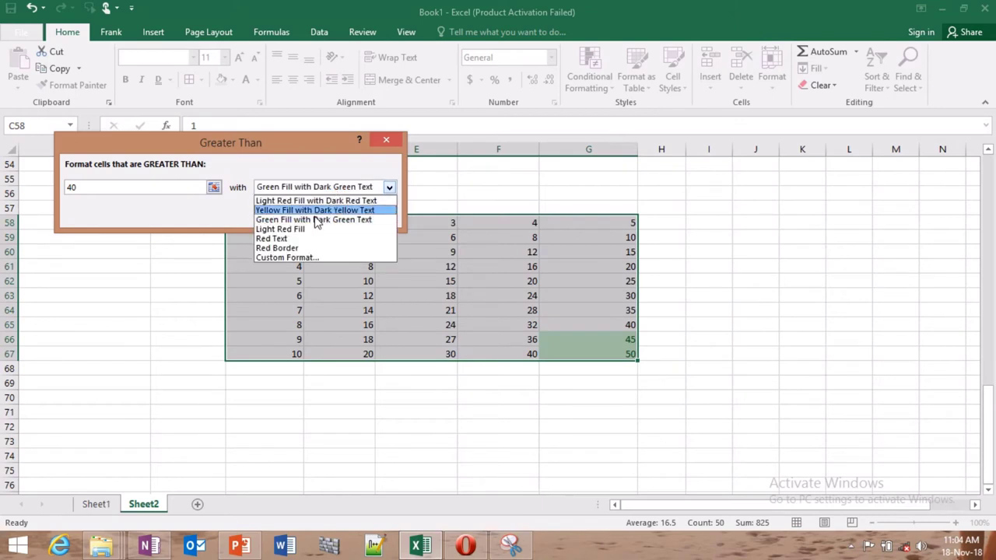
left_click(302, 239)
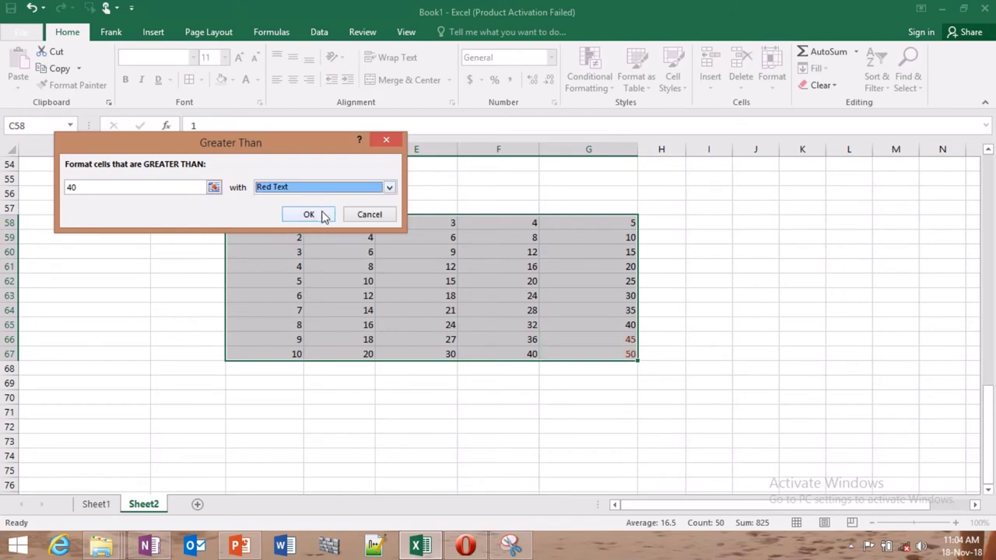
left_click(330, 216)
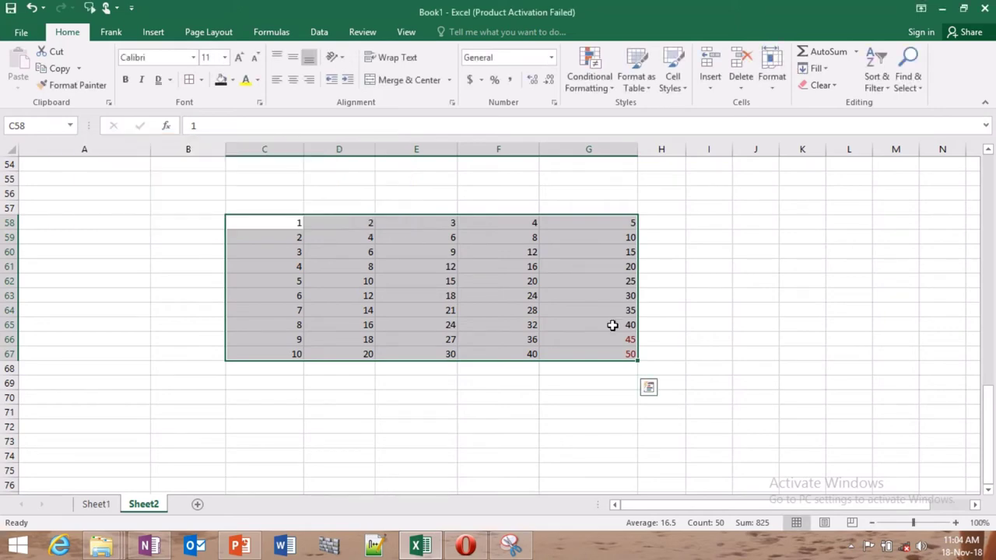
left_click(613, 345)
left_click(602, 395)
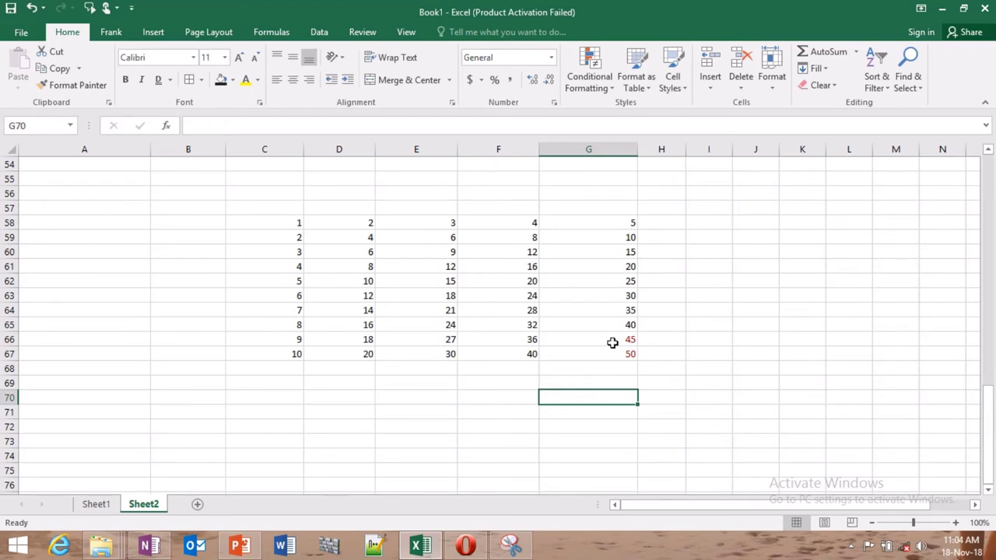
key("ctrl+z")
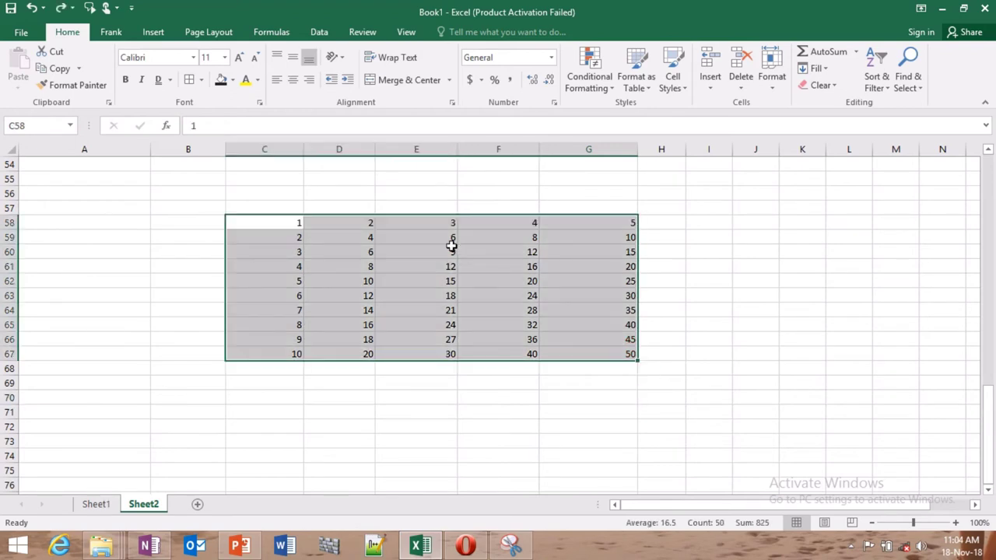
left_click(586, 87)
mouse_move(639, 111)
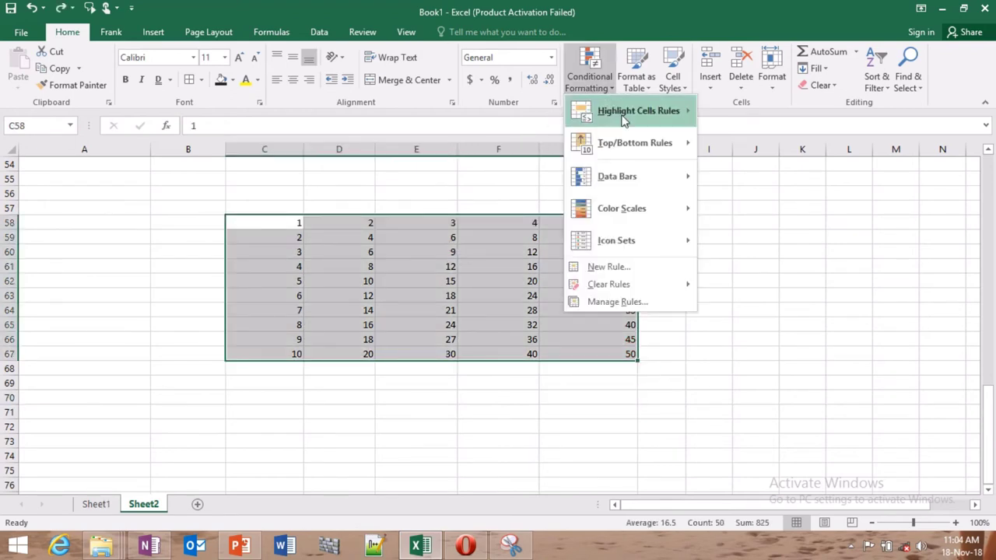
left_click(737, 147)
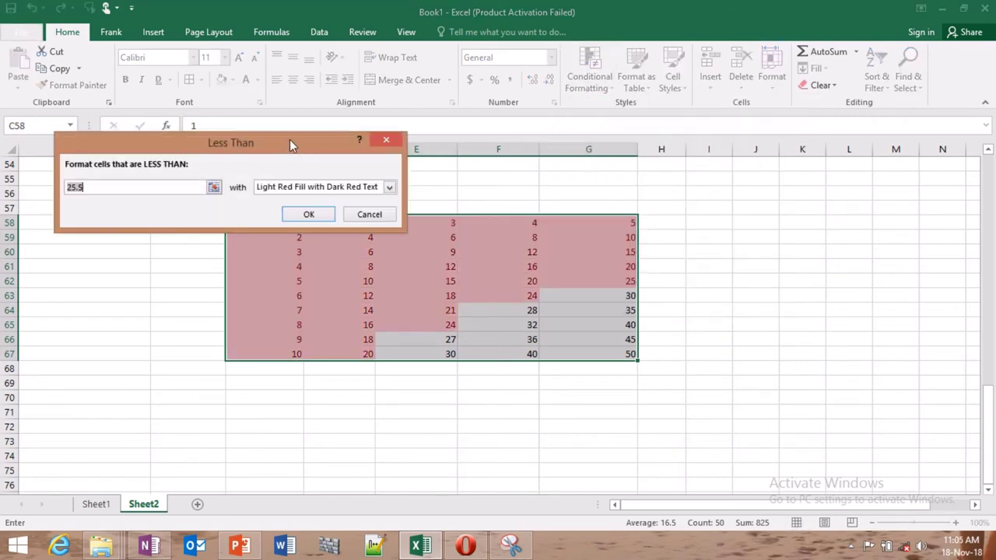
left_click_drag(290, 144, 363, 84)
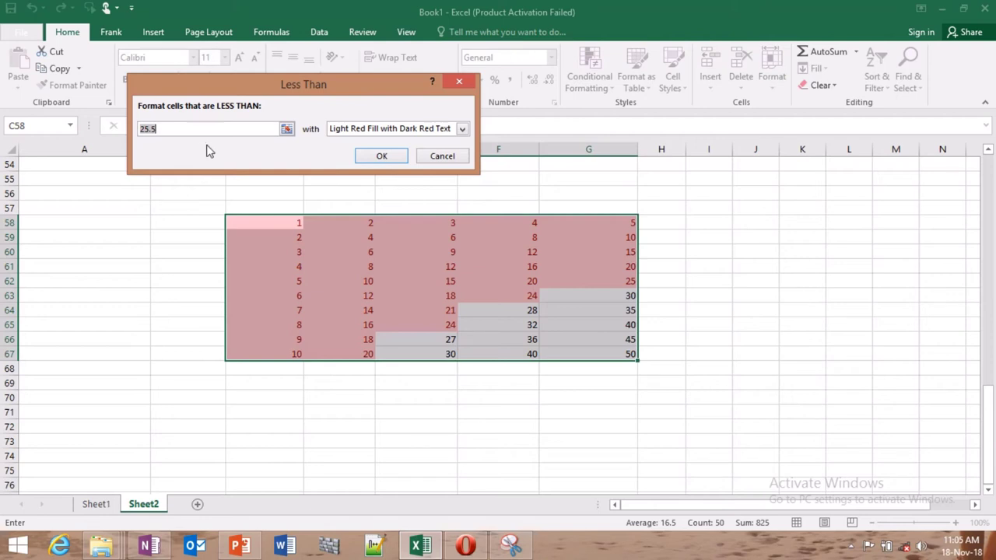
left_click(442, 155)
Step: Change E62 to 1 and G63 to 5 in the multiplication grid
left_click(397, 291)
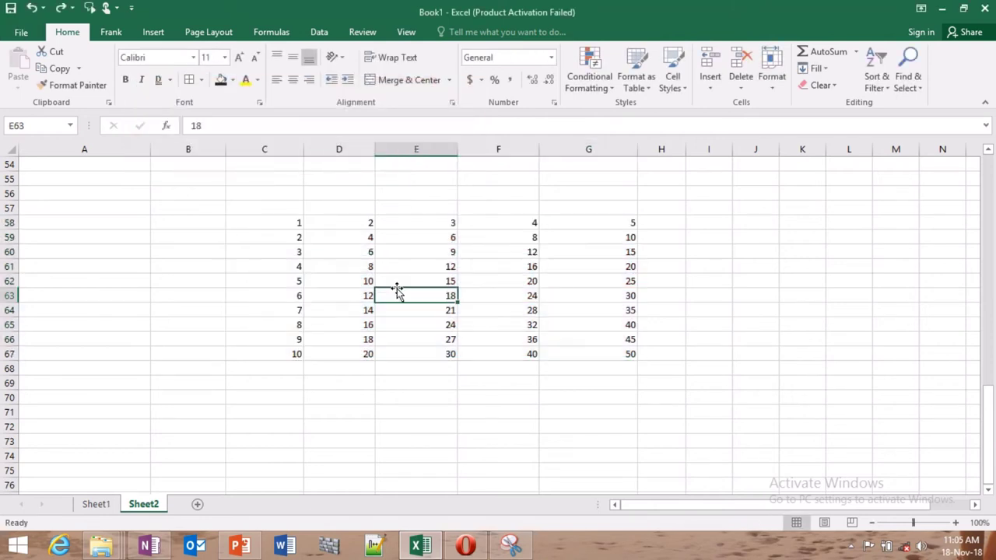
left_click(430, 282)
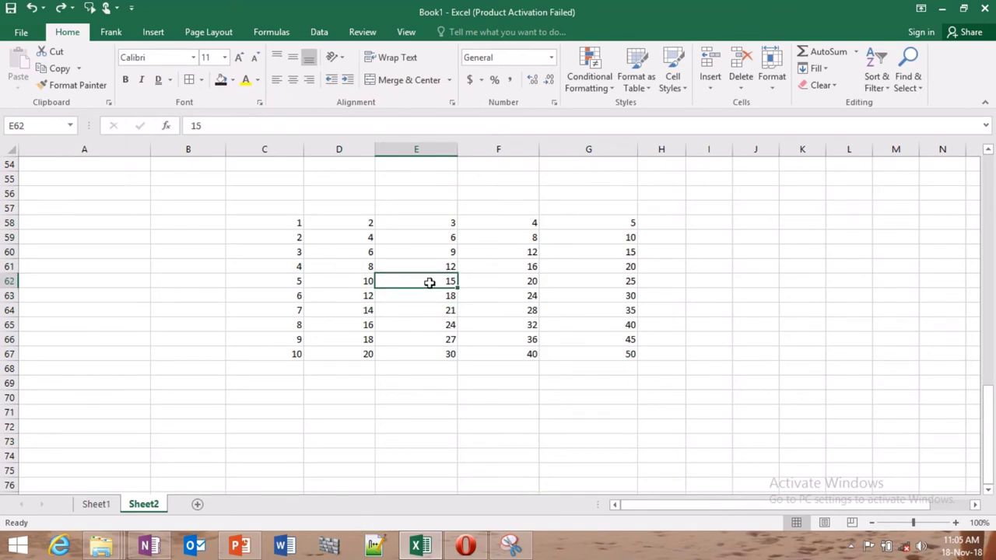
type("1")
left_click(534, 292)
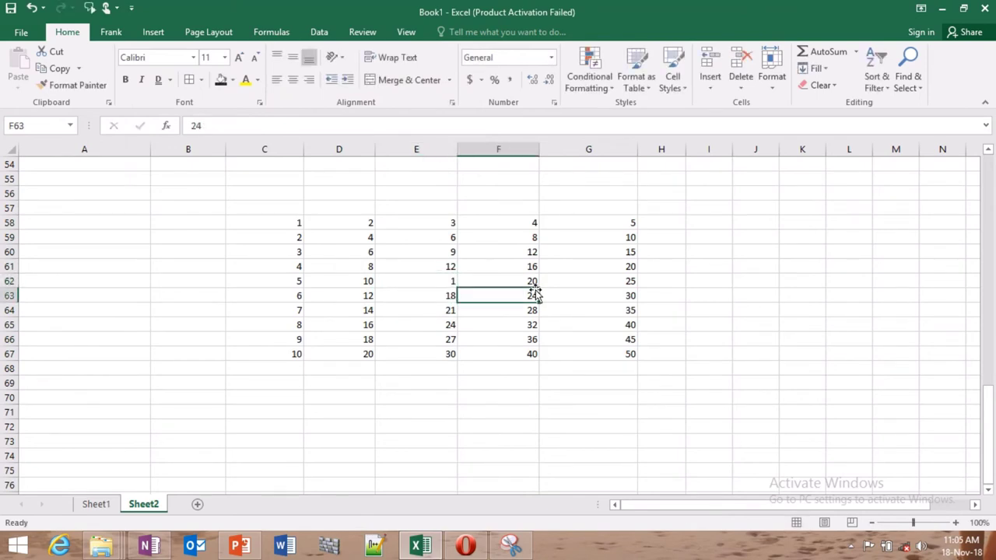
left_click(583, 299)
type("5")
key("Return")
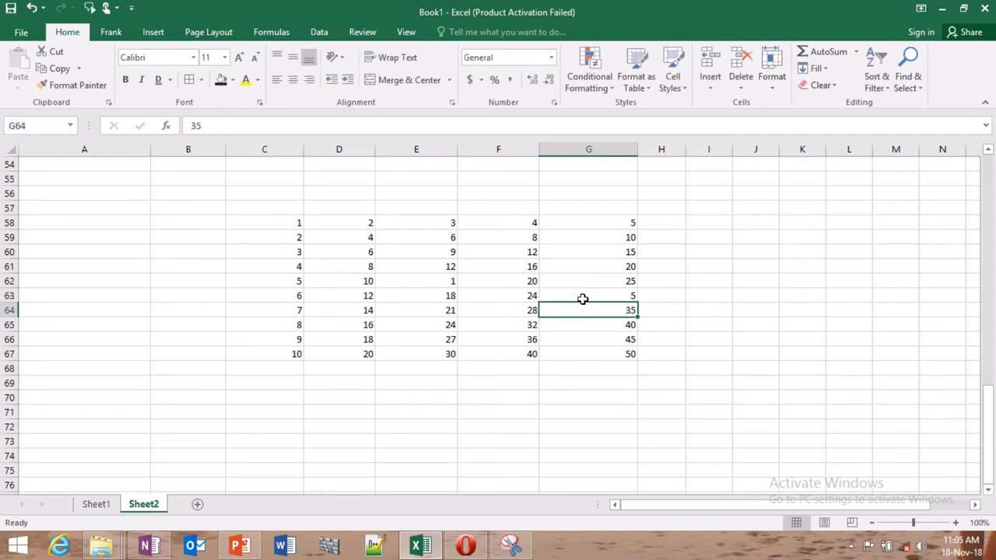
Step: Change F64 to 6, D65 to 2 and F65 to 3, then select the whole grid
key("Left")
type("6")
key("Left")
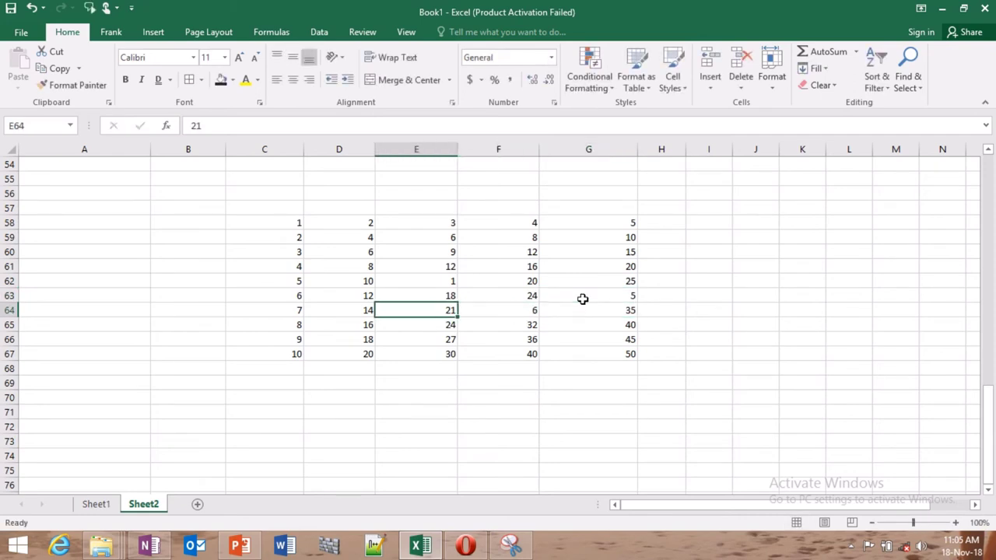
key("Left")
key("Left")
key("Down")
key("Right")
type("2")
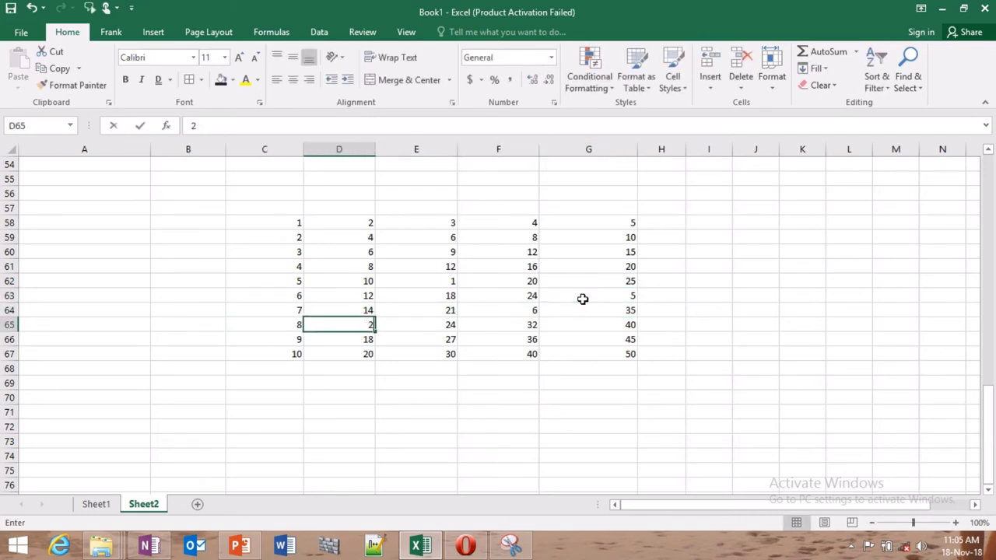
key("Right")
key("Right")
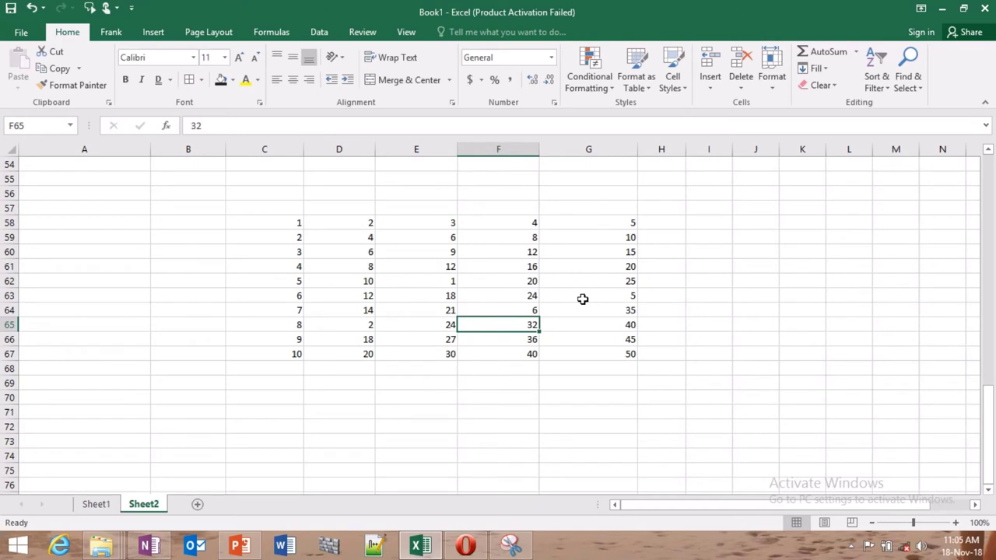
type("3")
left_click(585, 298)
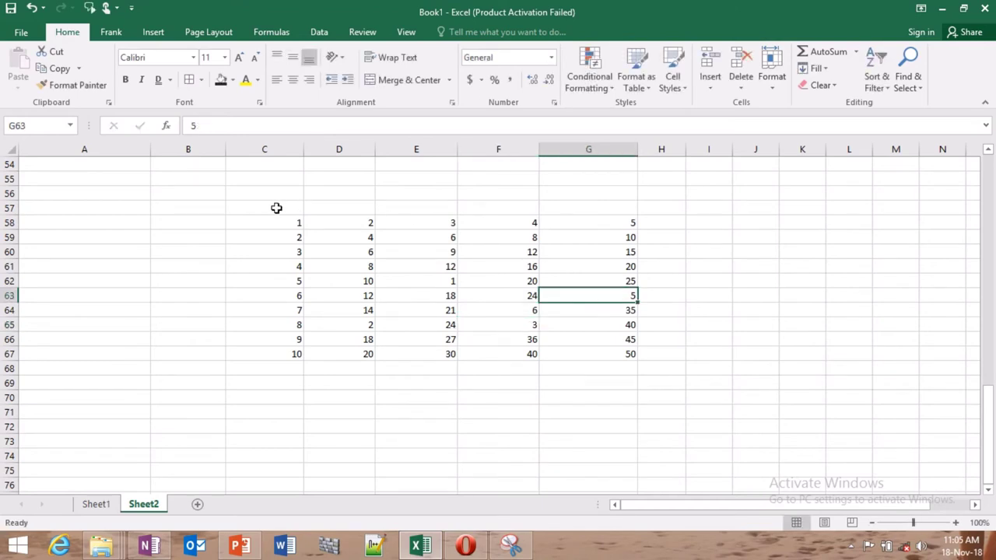
mouse_move(278, 221)
left_mouse_down()
mouse_move(580, 362)
mouse_move(579, 352)
left_mouse_up()
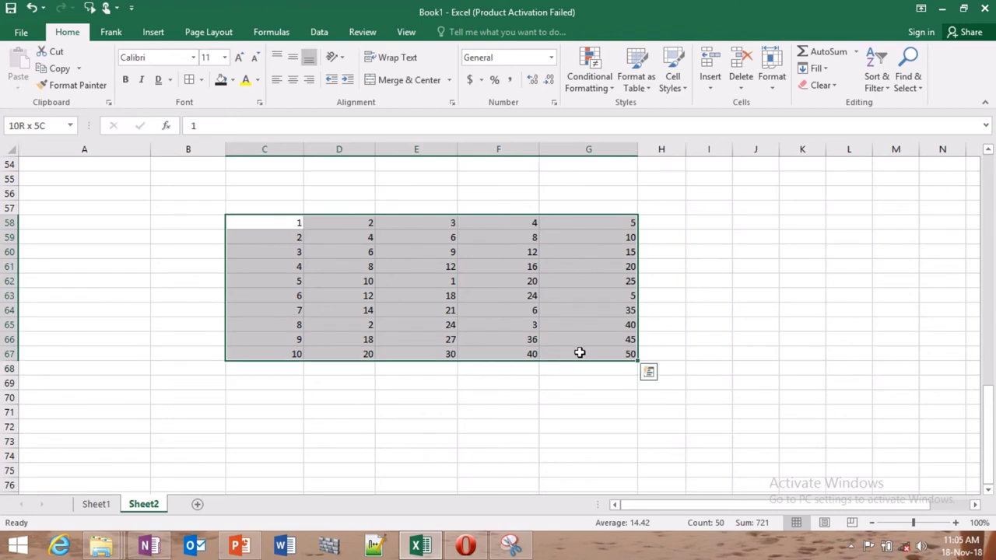
Step: Add a Less Than highlight rule on the grid with threshold 10 and light red fill
left_click(611, 85)
mouse_move(635, 111)
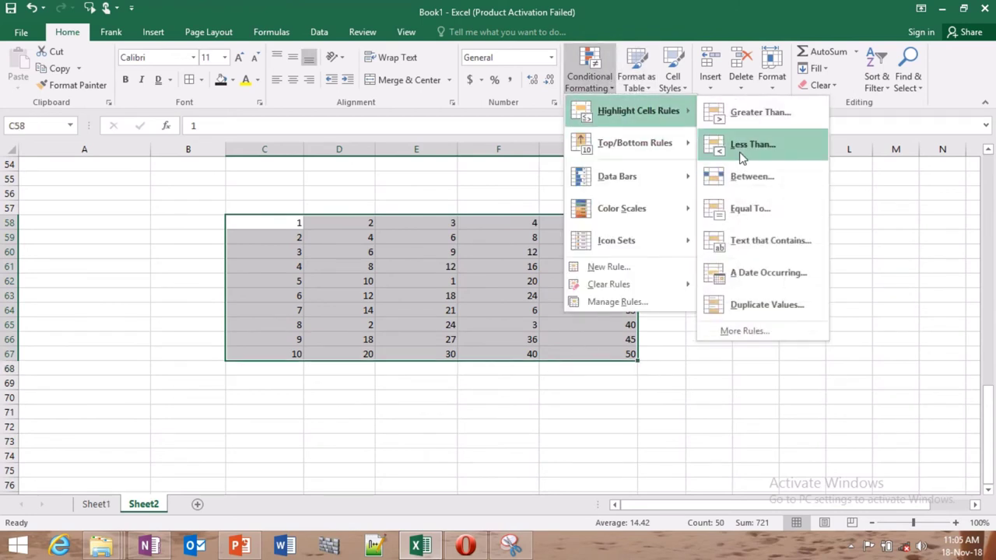
left_click(741, 152)
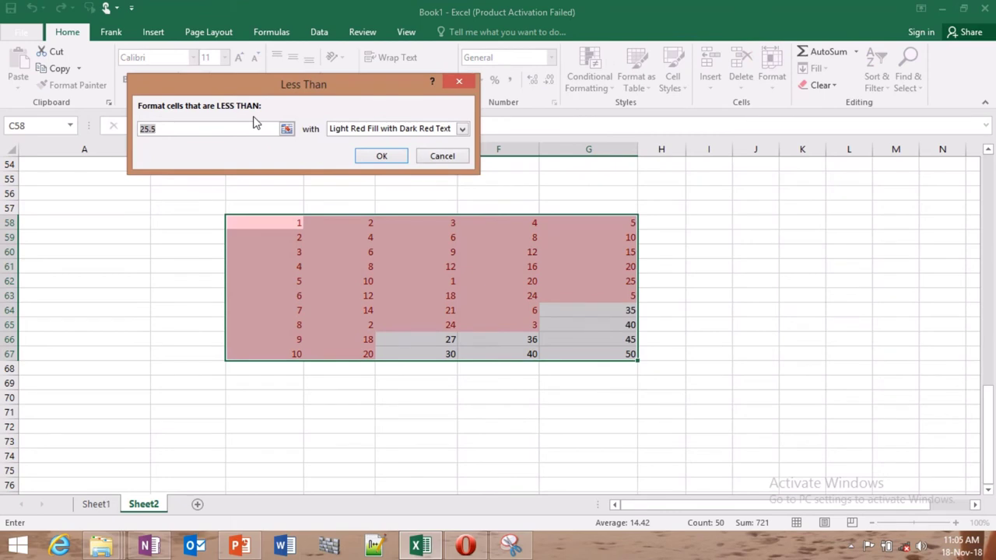
type("1")
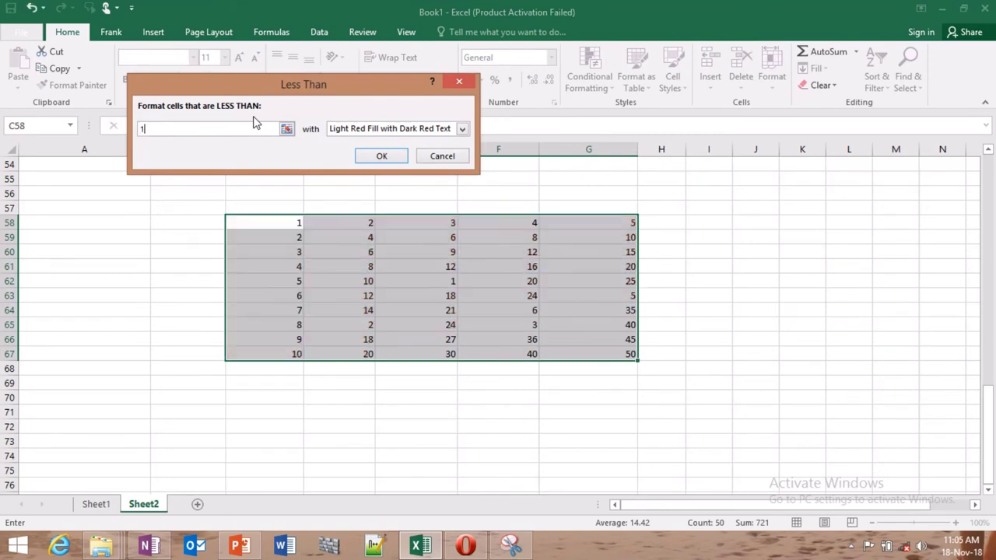
type("0")
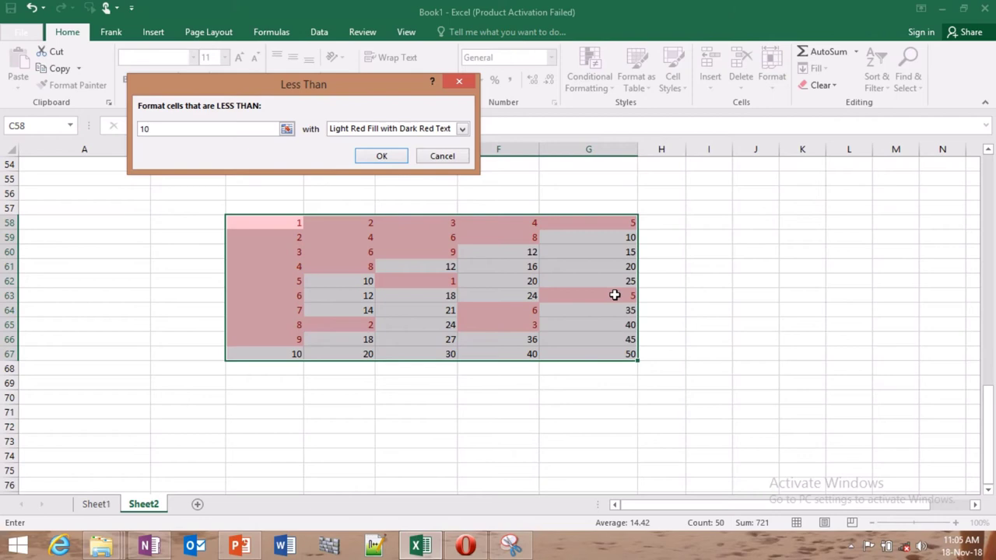
Step: Apply the less-than-10 red highlight to the grid, then undo it
left_click(401, 159)
left_click(592, 257)
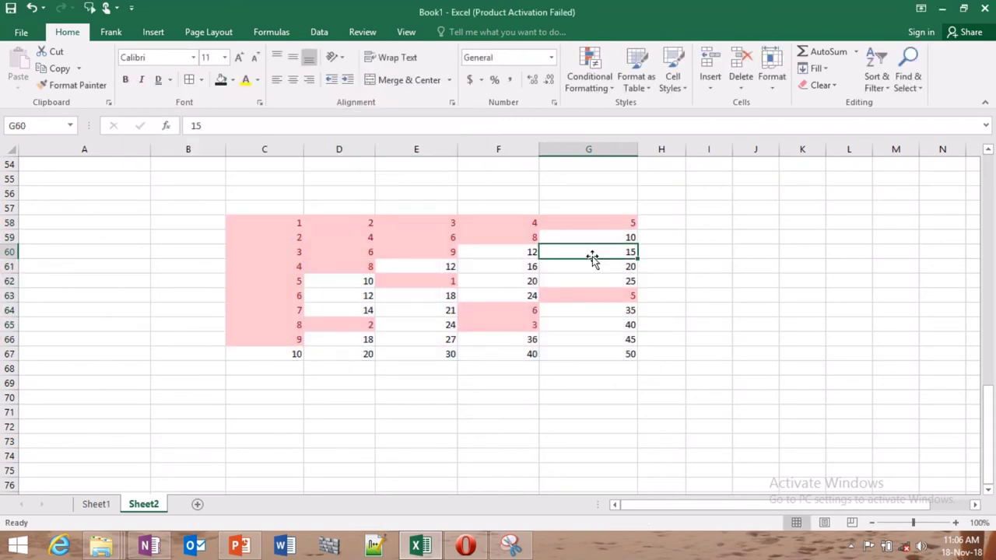
key("ctrl+z")
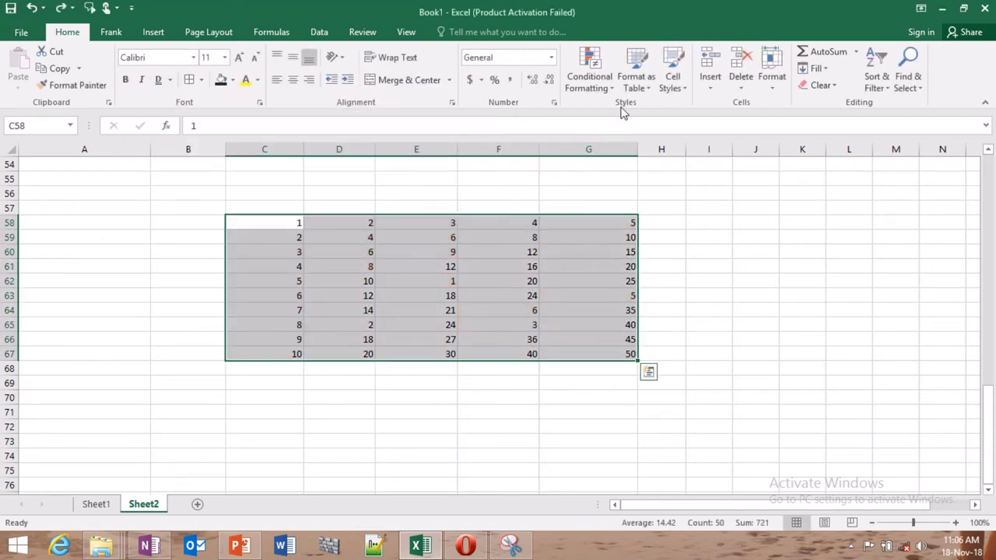
Step: Preview a Between 15 and 30 rule with a Red Border, then cancel it
left_click(589, 74)
mouse_move(638, 111)
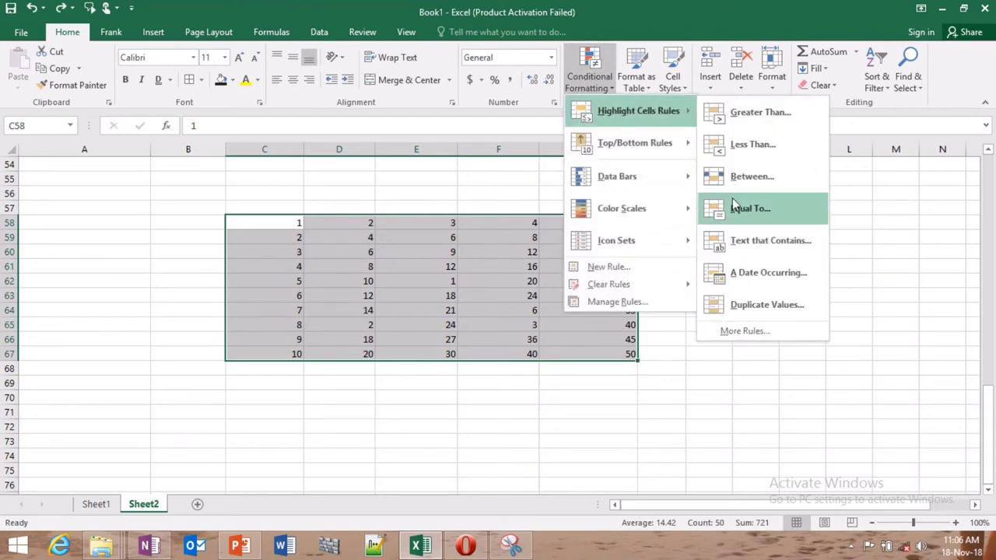
left_click(749, 177)
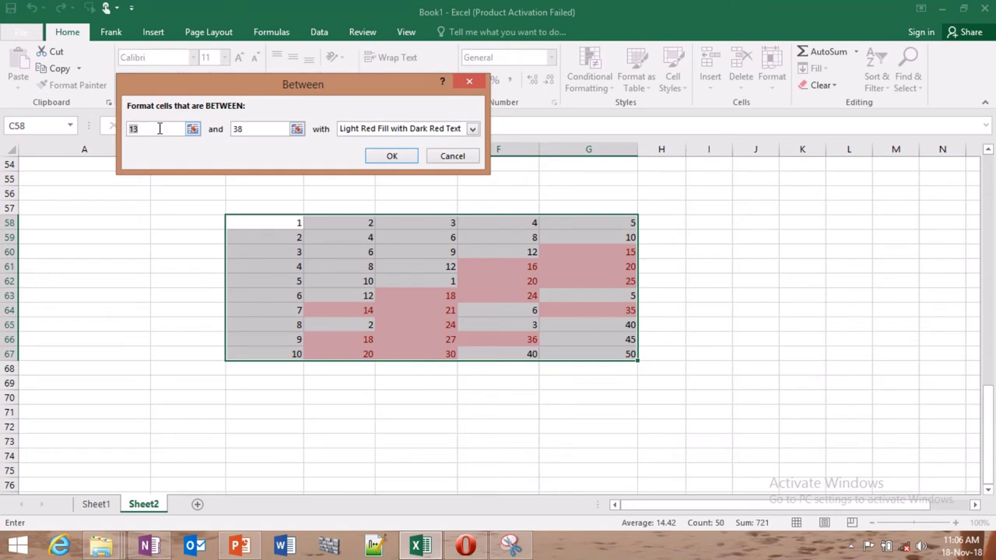
key("BackSpace")
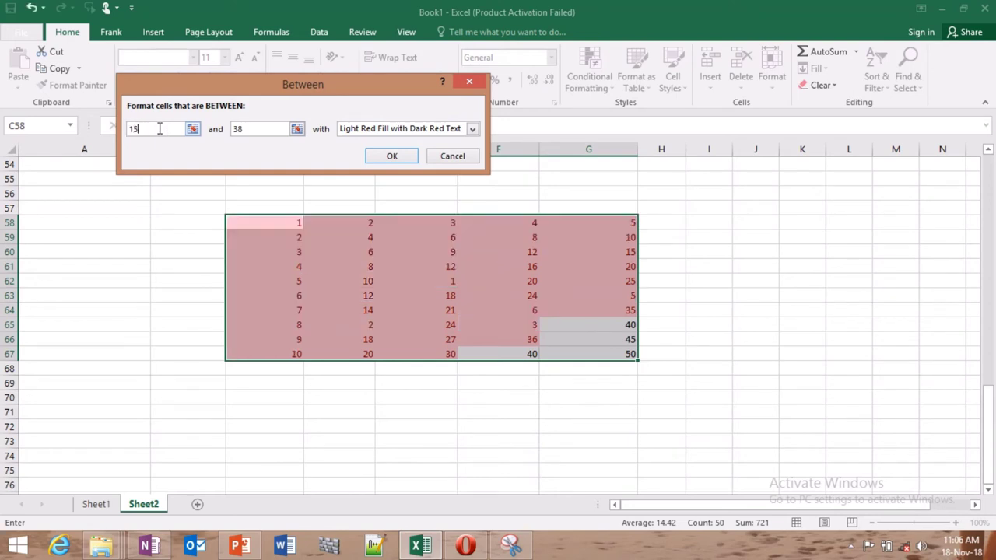
type("5")
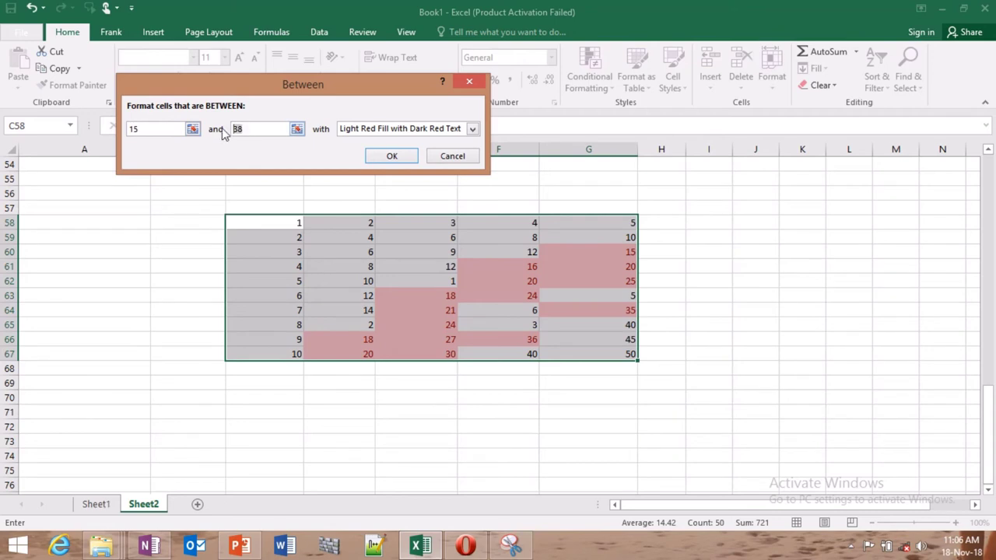
type("30")
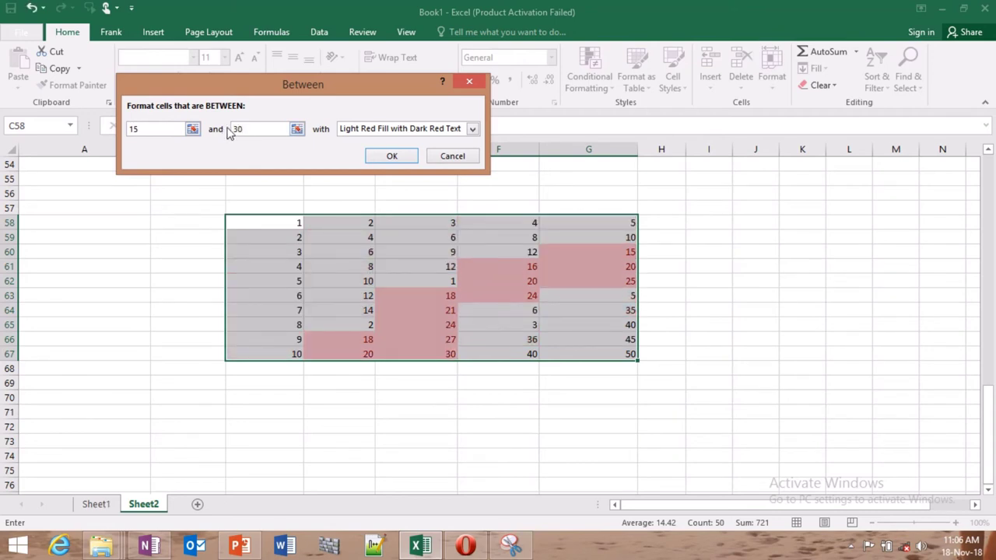
left_click(381, 128)
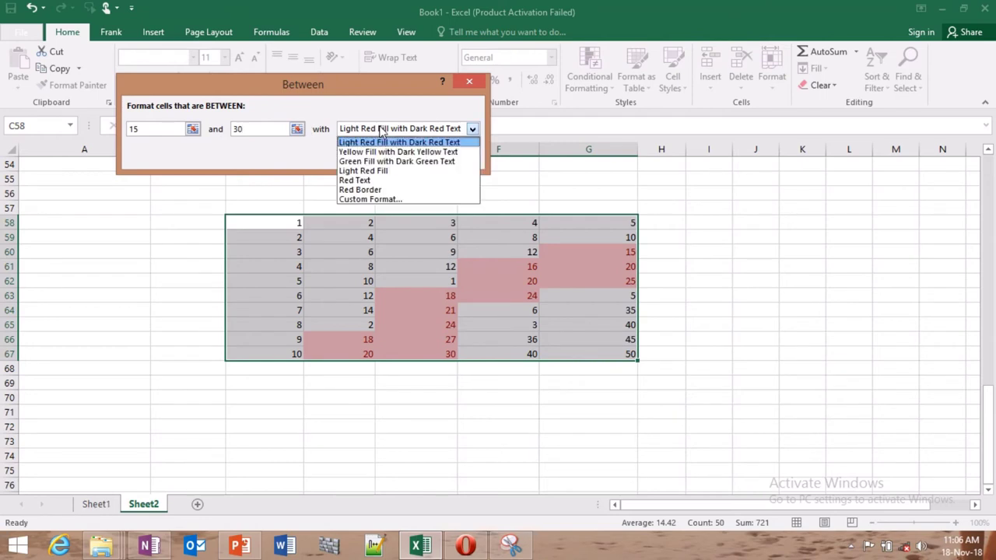
left_click(372, 190)
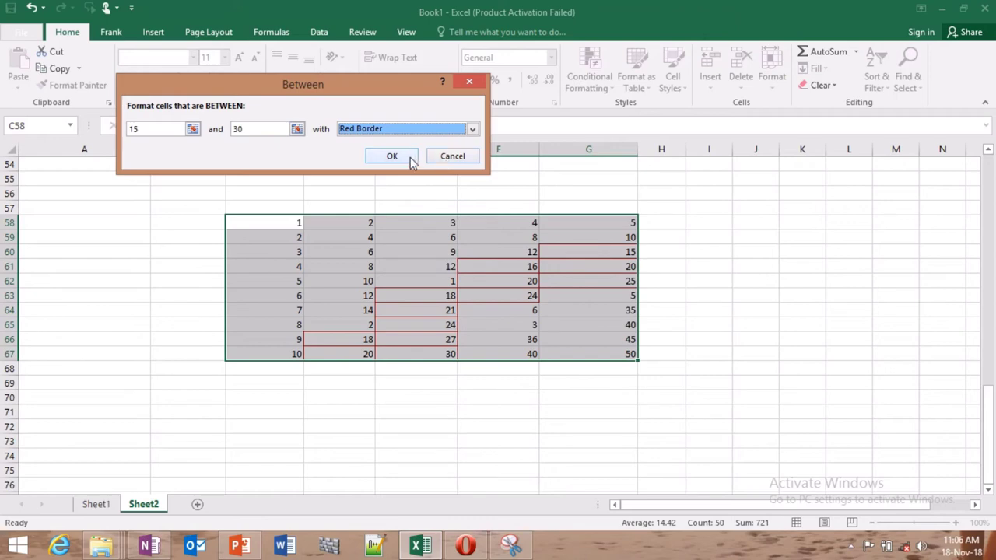
left_click(450, 156)
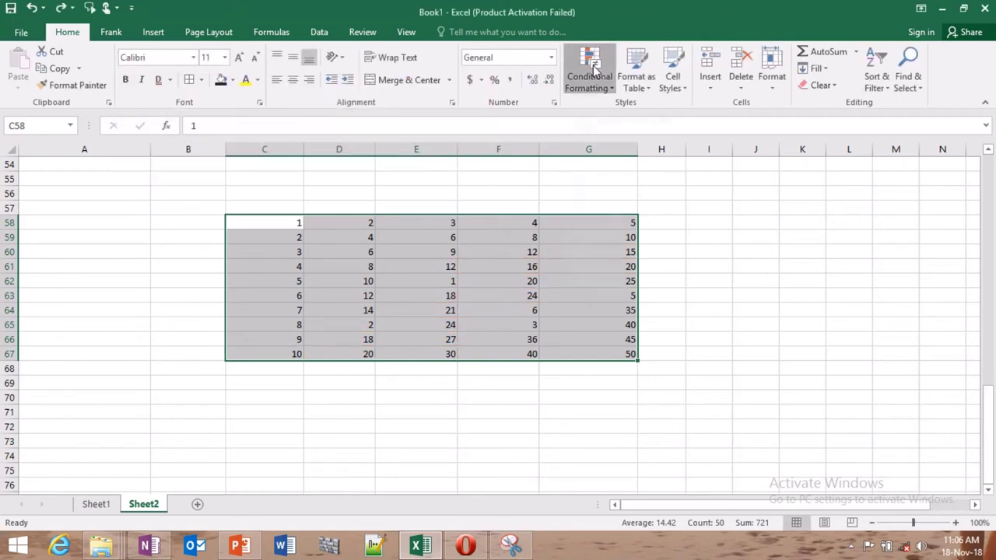
left_click(593, 69)
mouse_move(632, 110)
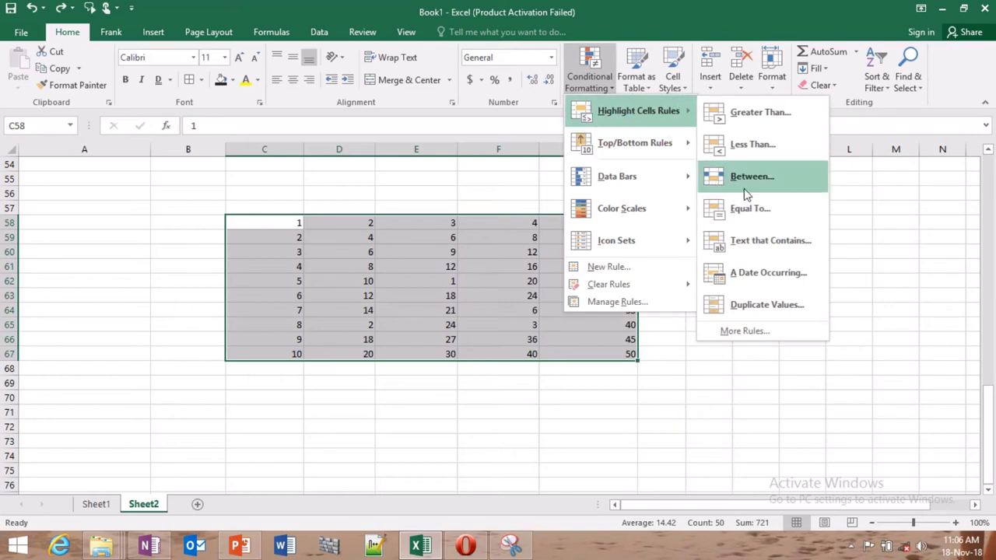
left_click(748, 210)
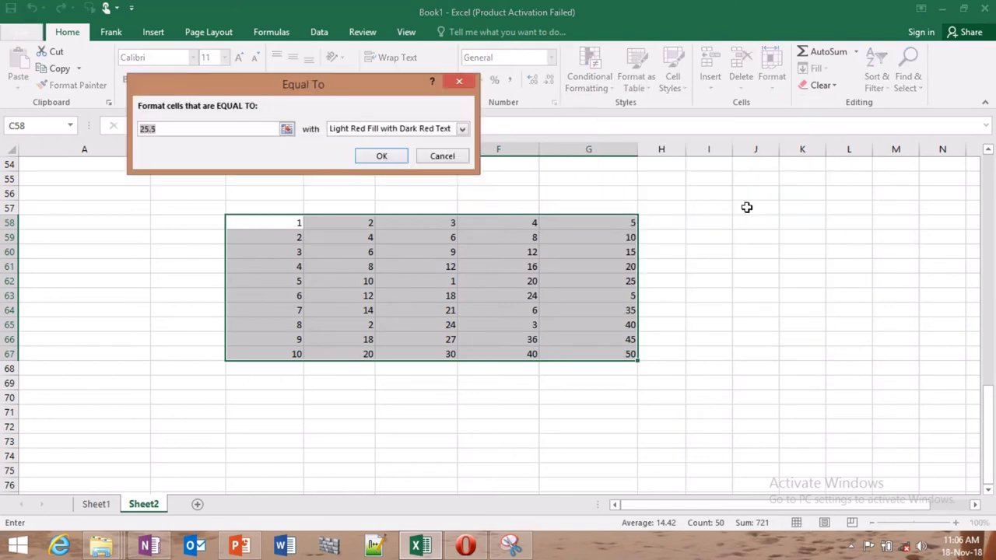
left_click(237, 129)
type("40")
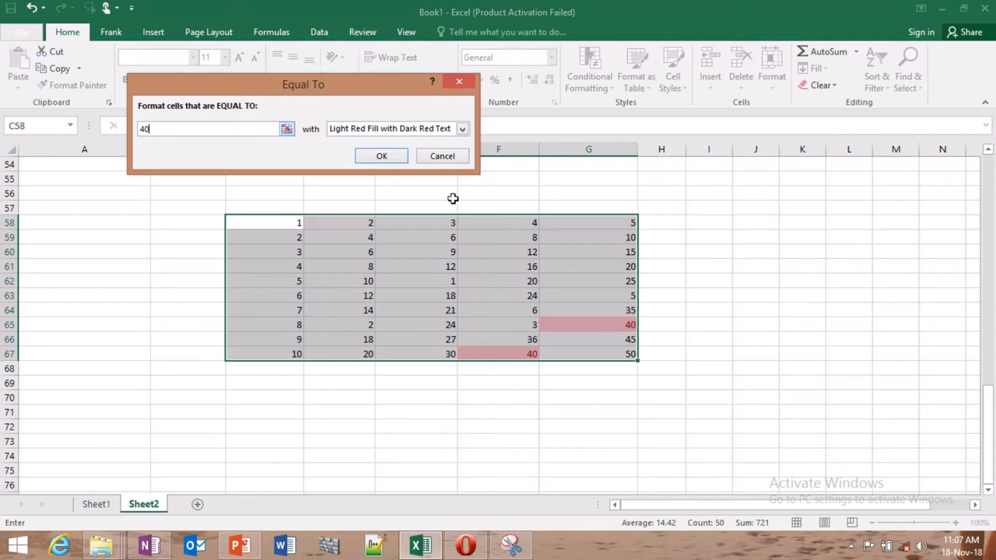
left_click(376, 153)
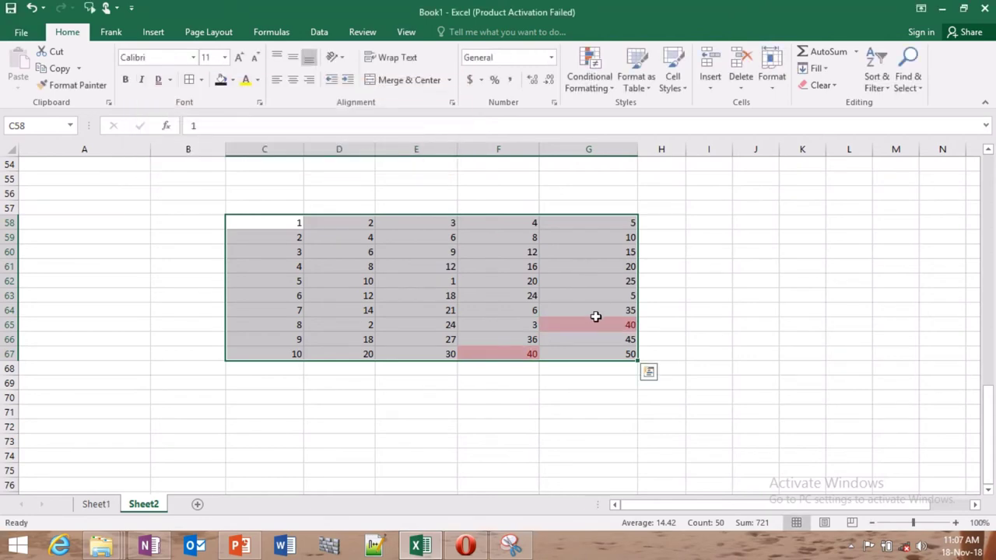
left_click(632, 349)
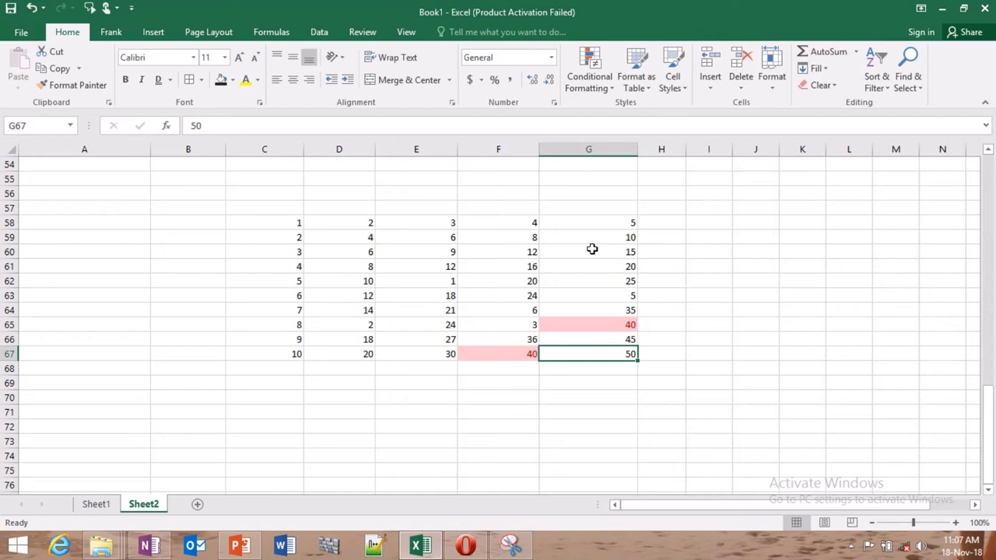
key("ctrl+z")
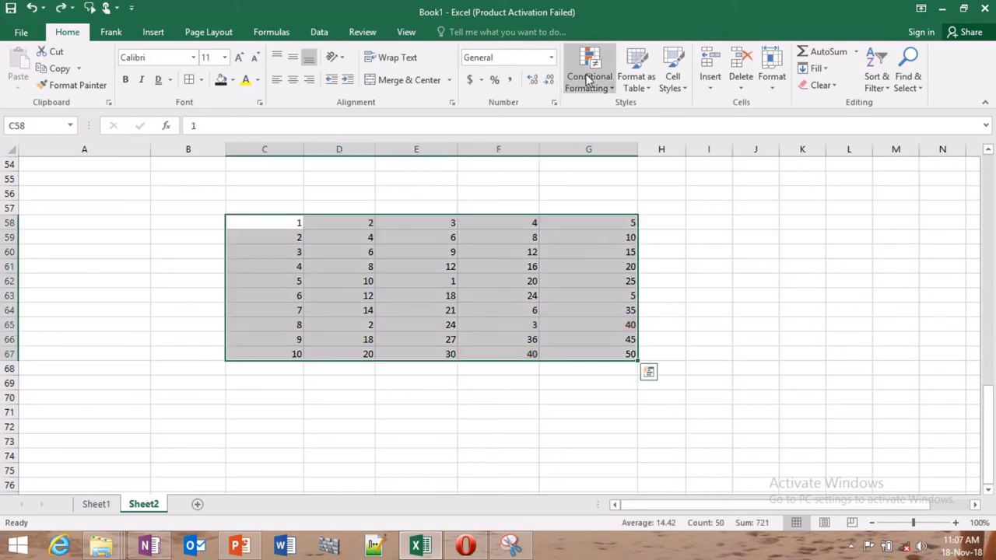
left_click(589, 80)
mouse_move(635, 111)
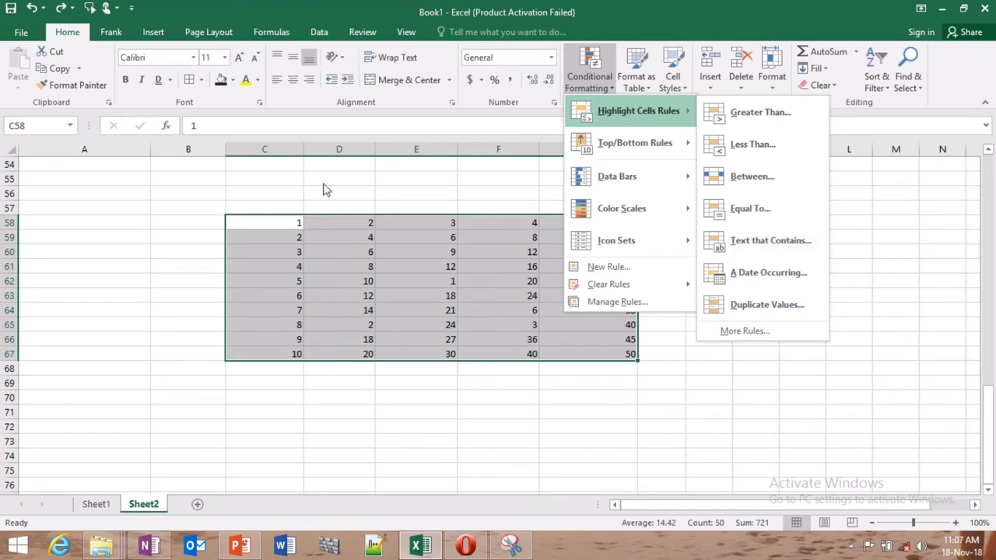
left_click(290, 189)
left_click(290, 188)
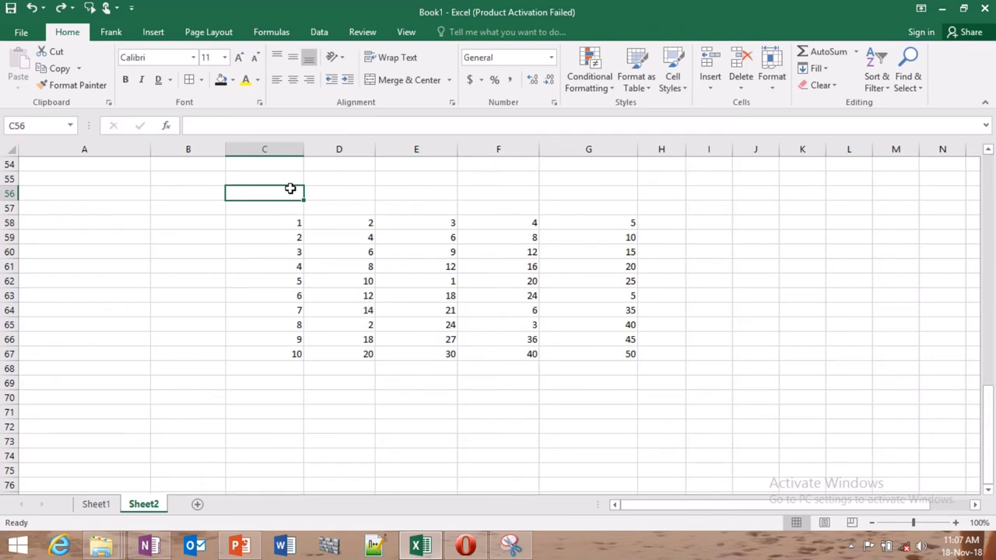
Step: Enter 'First number' in C56 and 'Second number' in D56, fixing the typos
type("Fisr")
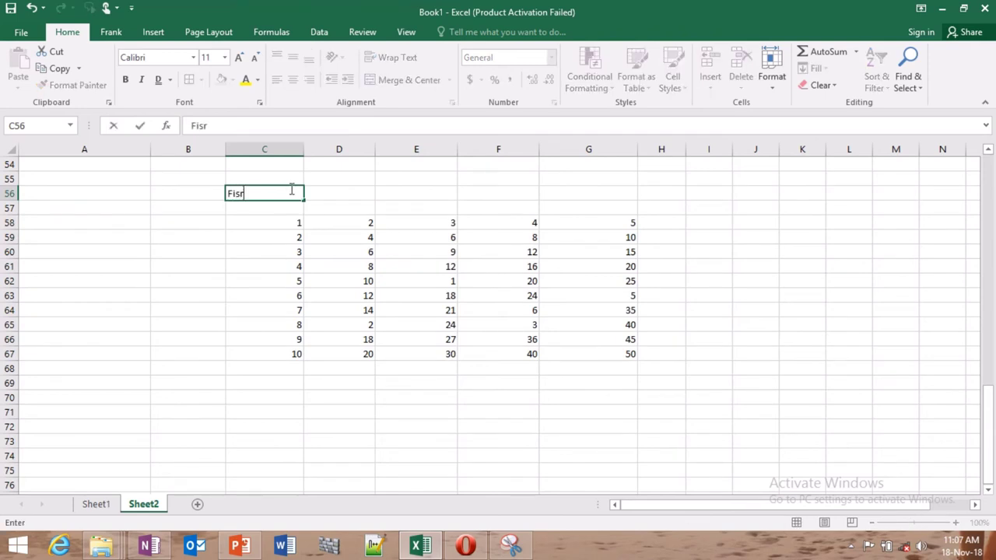
type("t Numer")
key("BackSpace")
key("BackSpace")
key("BackSpace")
key("BackSpace")
key("BackSpace")
key("BackSpace")
key("BackSpace")
key("BackSpace")
key("BackSpace")
type("rst numb")
type("er")
key("Tab")
type("Se")
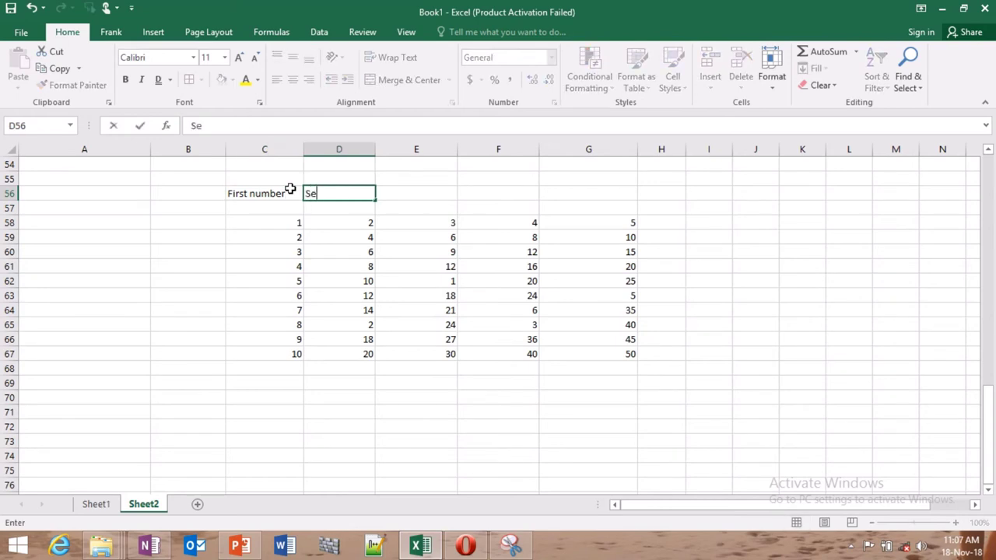
type("cond num")
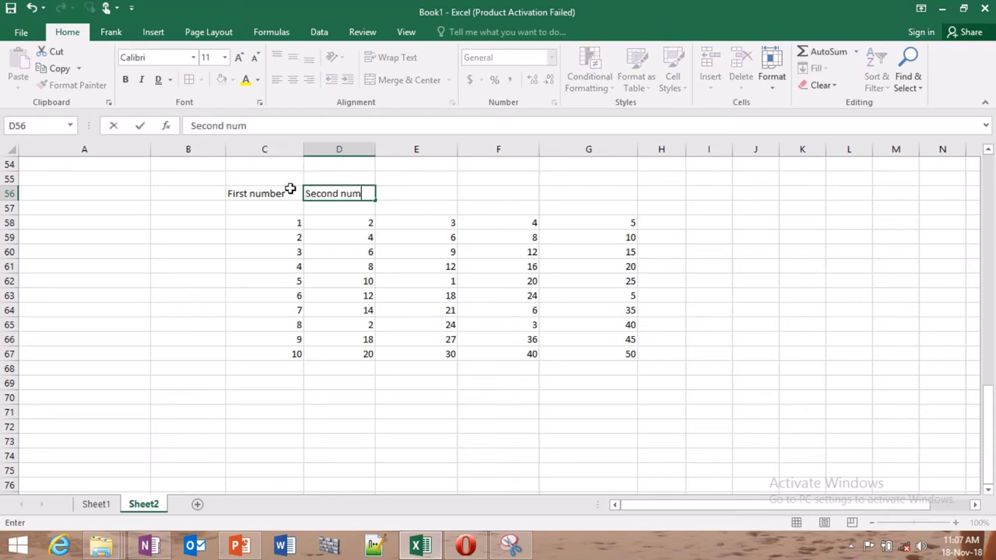
type("be")
key("BackSpace")
key("BackSpace")
type("ber")
key("Return")
left_click(289, 189)
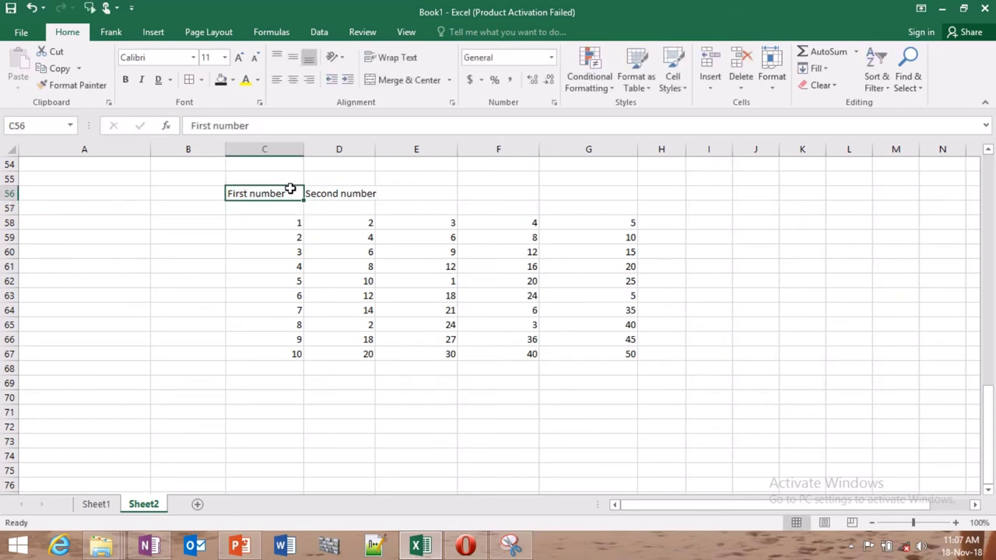
key("Up")
key("Up")
key("Up")
key("Up")
key("Up")
key("Up")
key("Up")
key("Up")
Step: Enter =TODAY() in C40, correcting the misspelled =toda(), so it shows 18-11-18
key("Down")
key("Down")
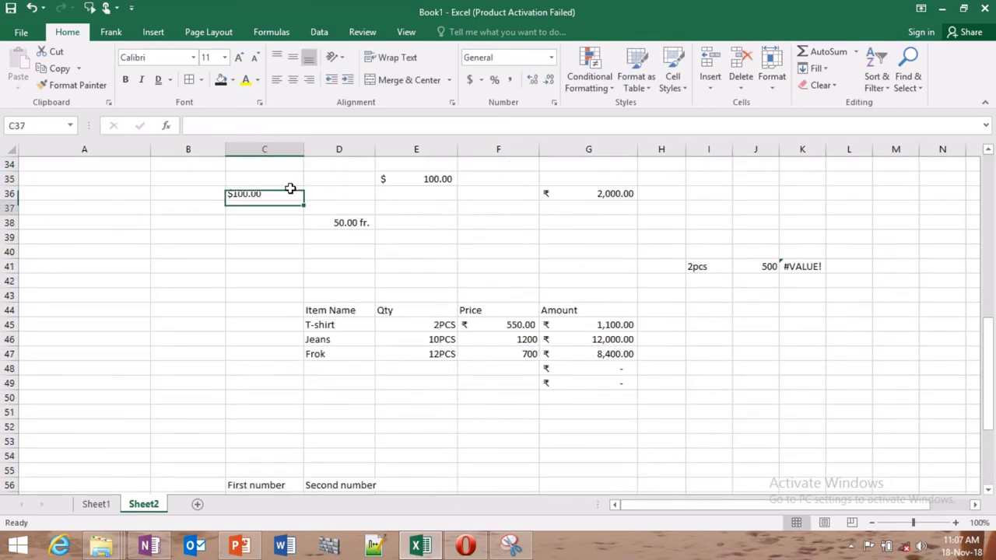
key("Down")
key("Down")
key("Down")
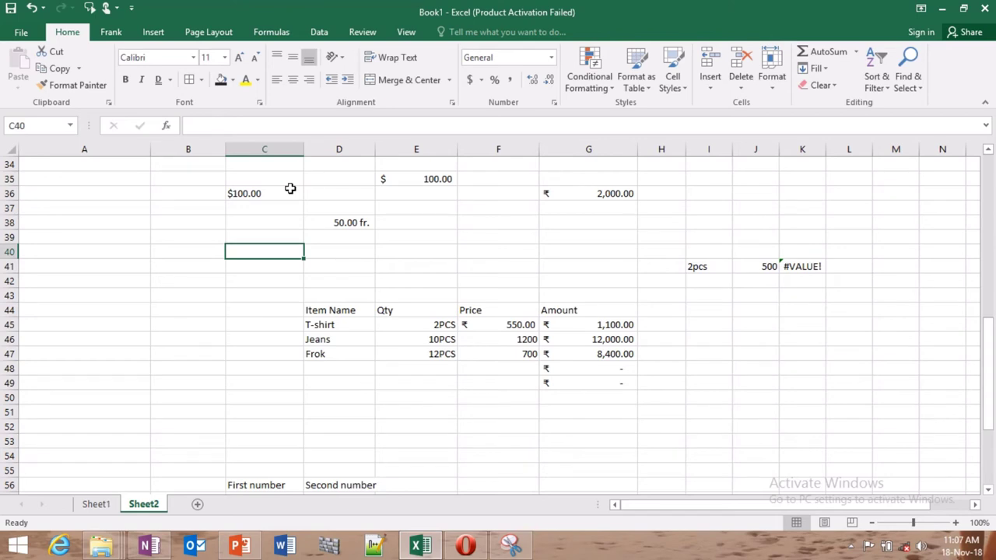
type("=tod")
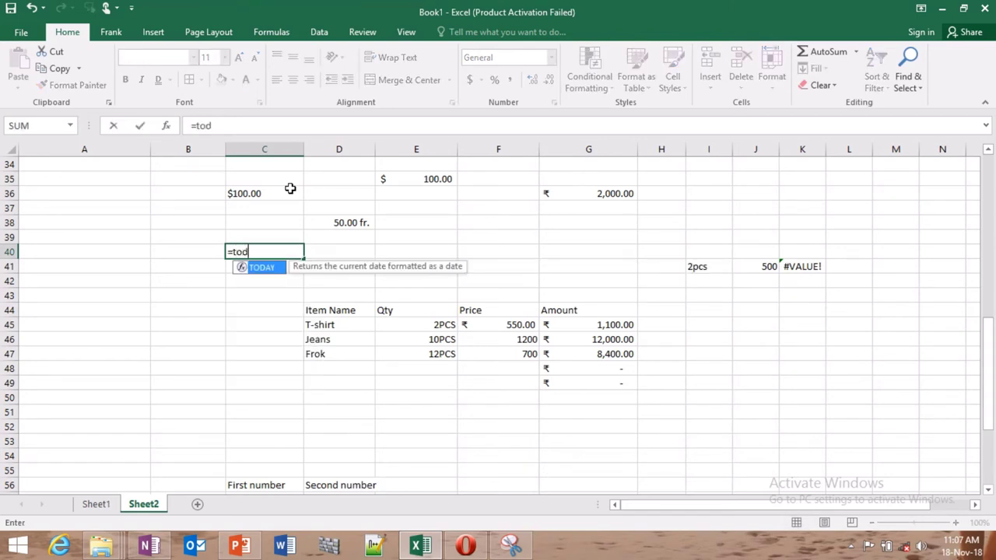
type("a()")
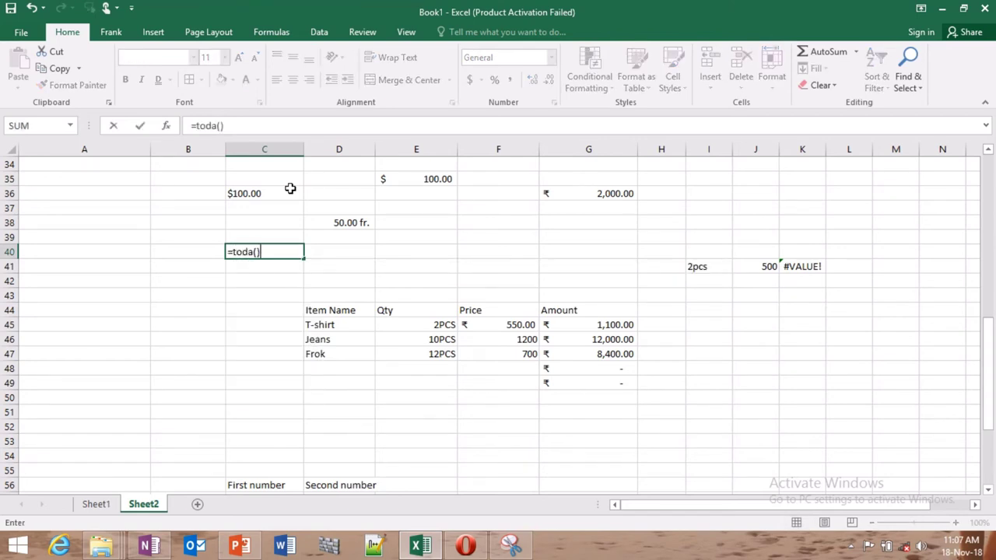
key("Return")
left_click(288, 249)
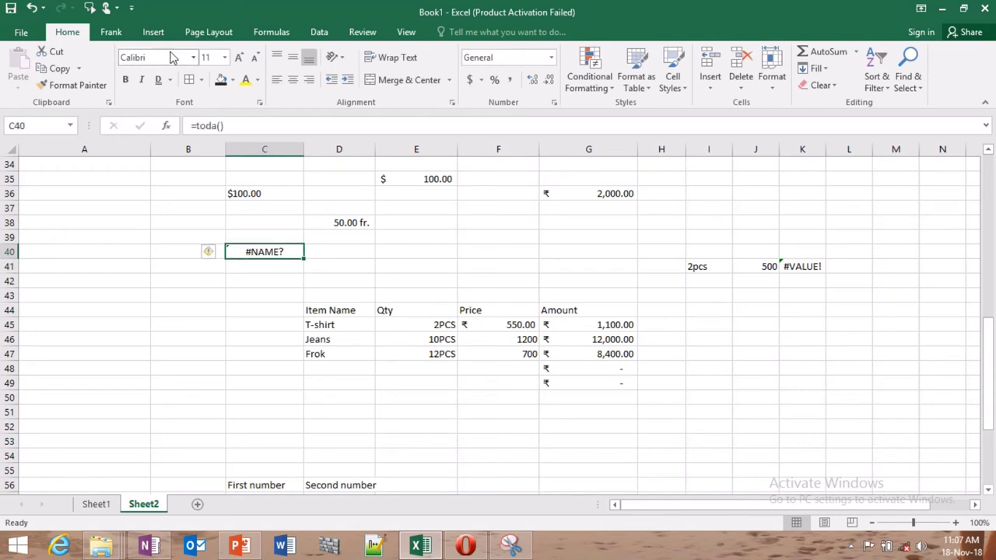
left_click(217, 125)
type("y")
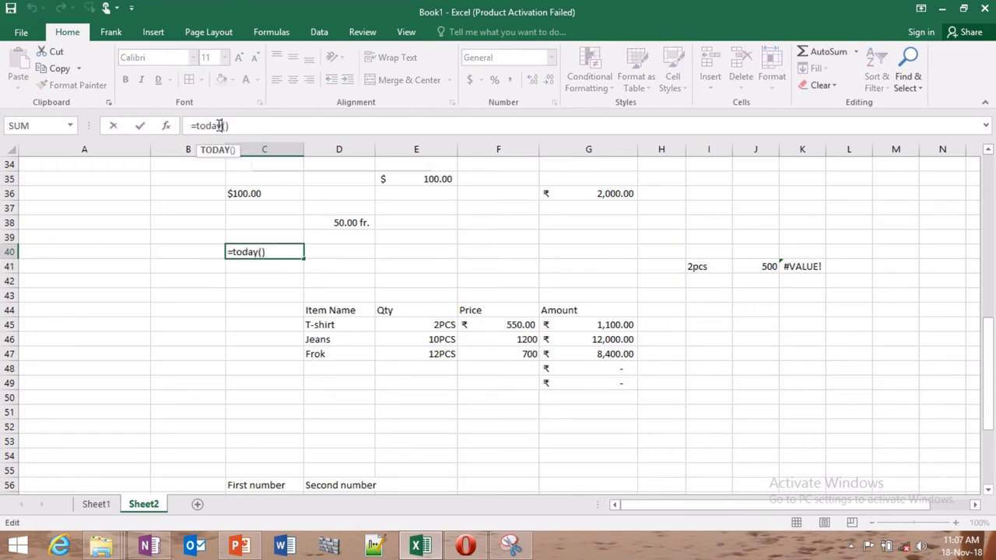
key("Return")
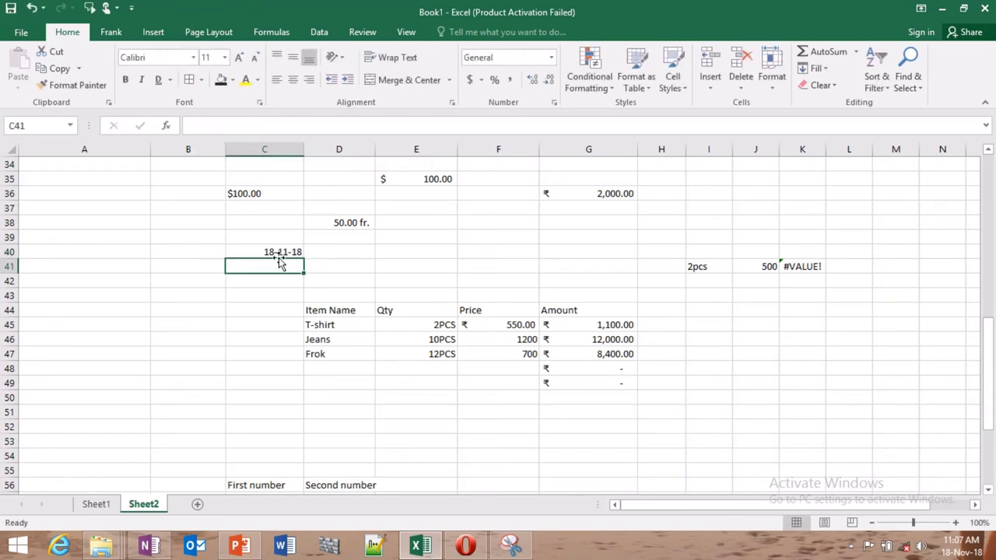
double_click(279, 251)
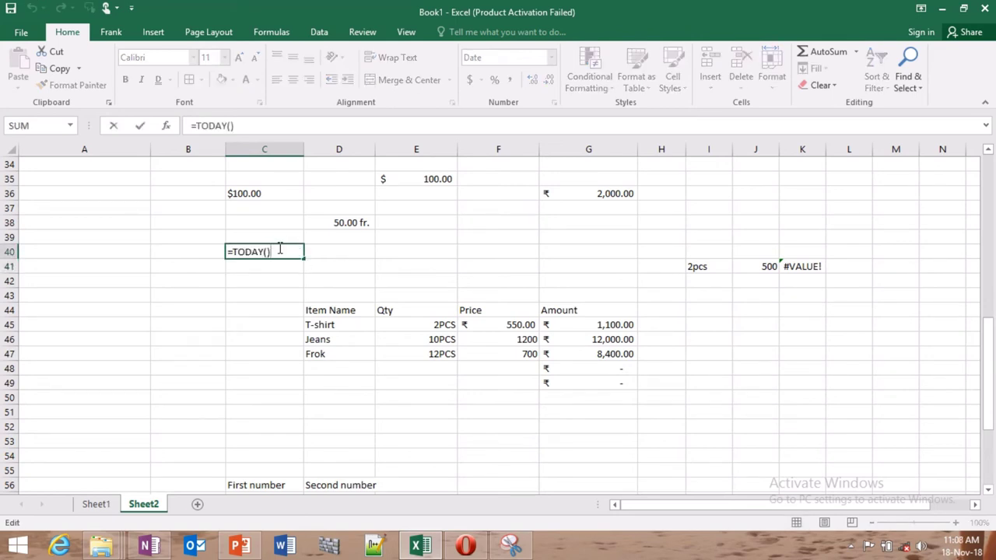
key("Return")
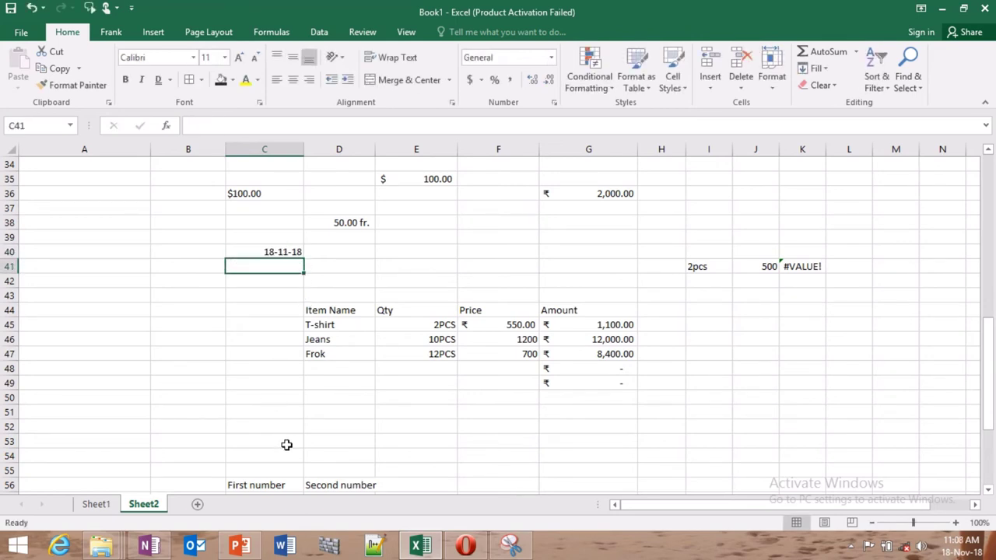
left_click(285, 441)
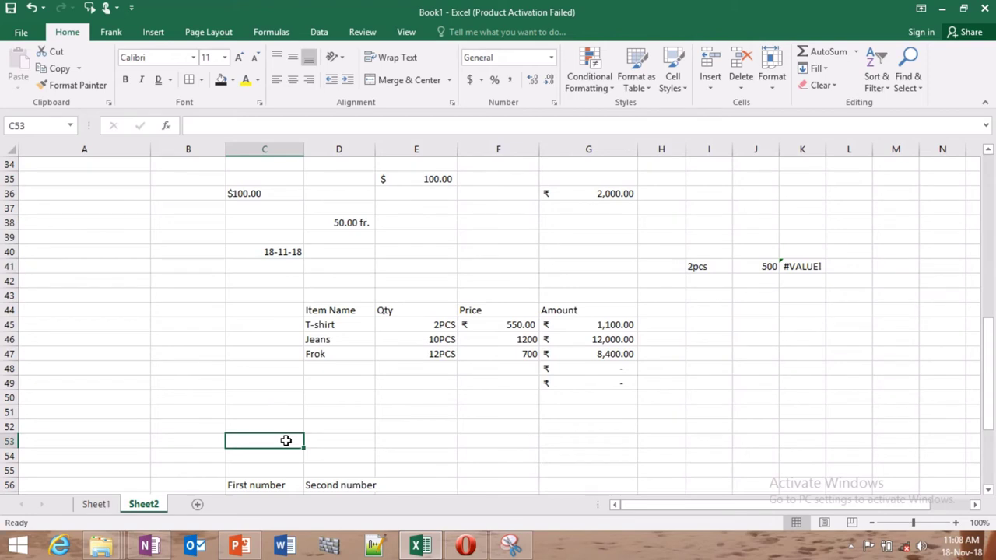
Step: Try =date(17-11-18) in C53, changing the year to 2018 after argument errors
type("=date")
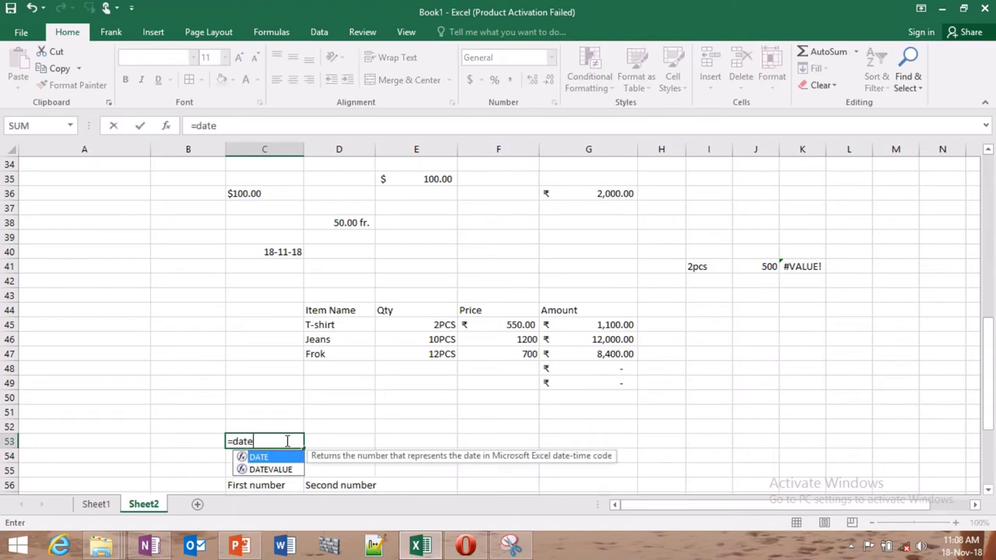
type("(")
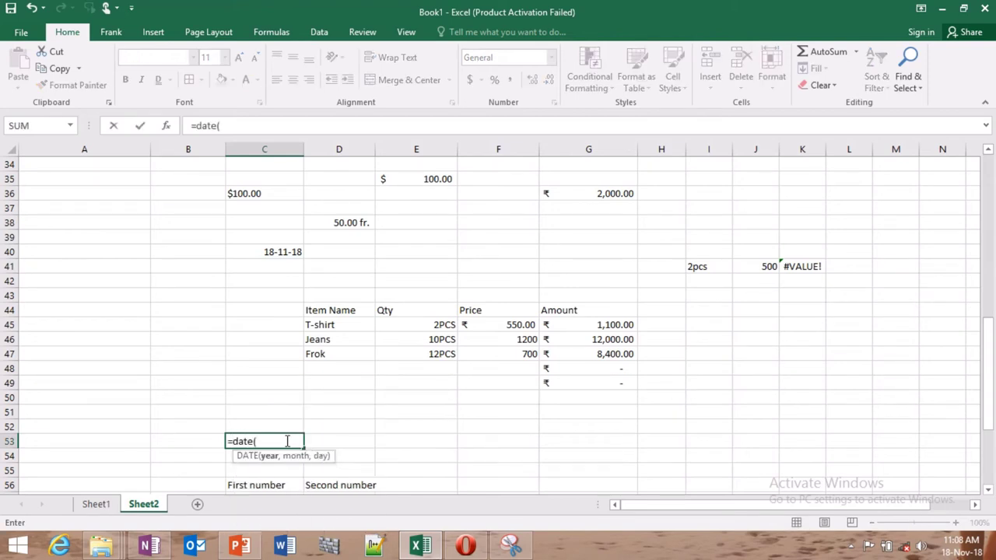
type("17")
type("-11")
type("-")
type("18")
type(")")
key("Return")
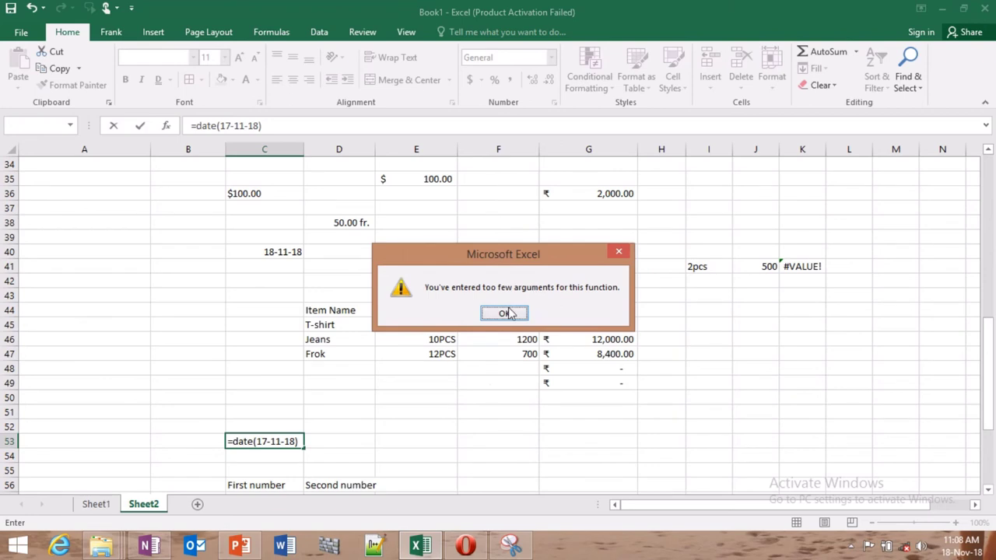
left_click(504, 313)
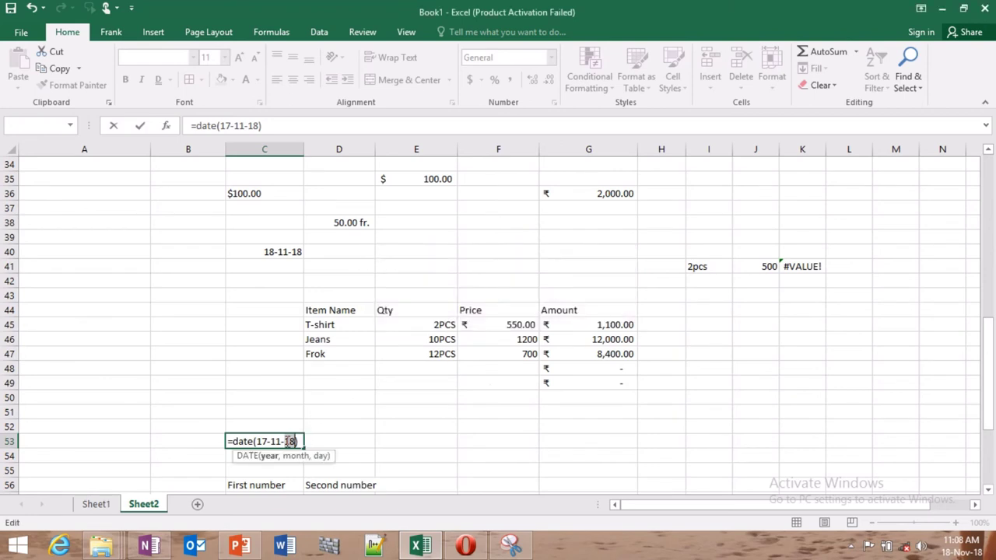
key("BackSpace")
key("BackSpace")
type("20")
type("18")
key("Return")
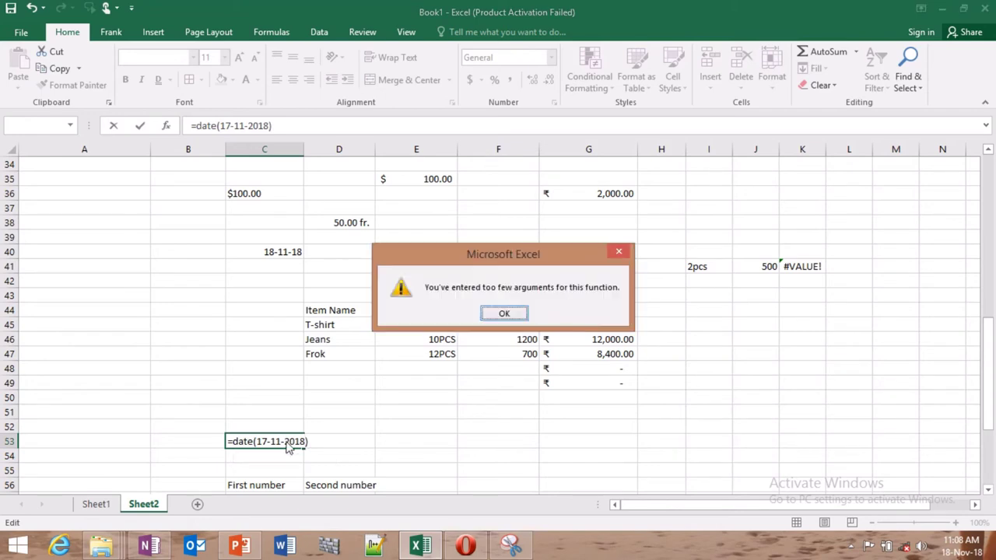
left_click(504, 312)
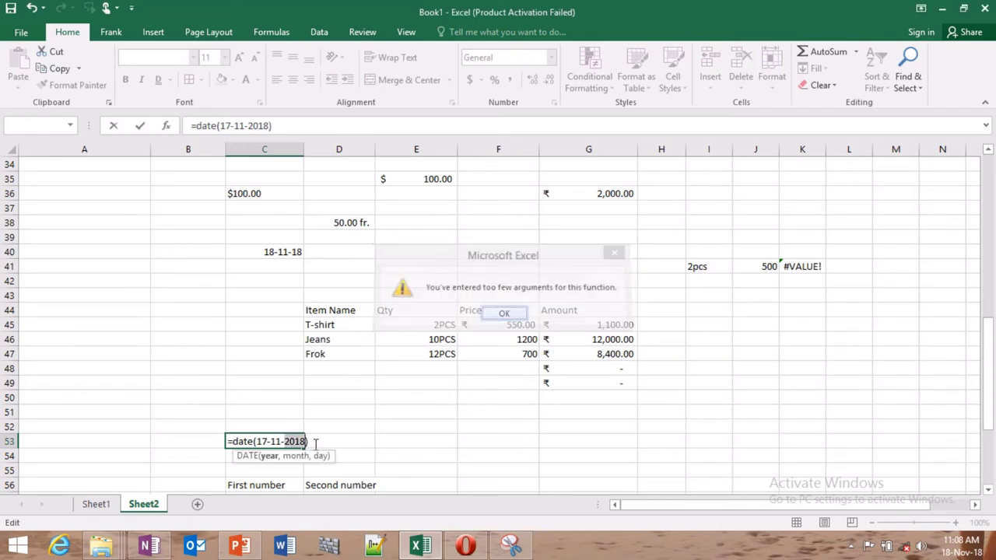
Step: Replace the hyphens with commas so the C53 DATE formula commits
left_click(285, 441)
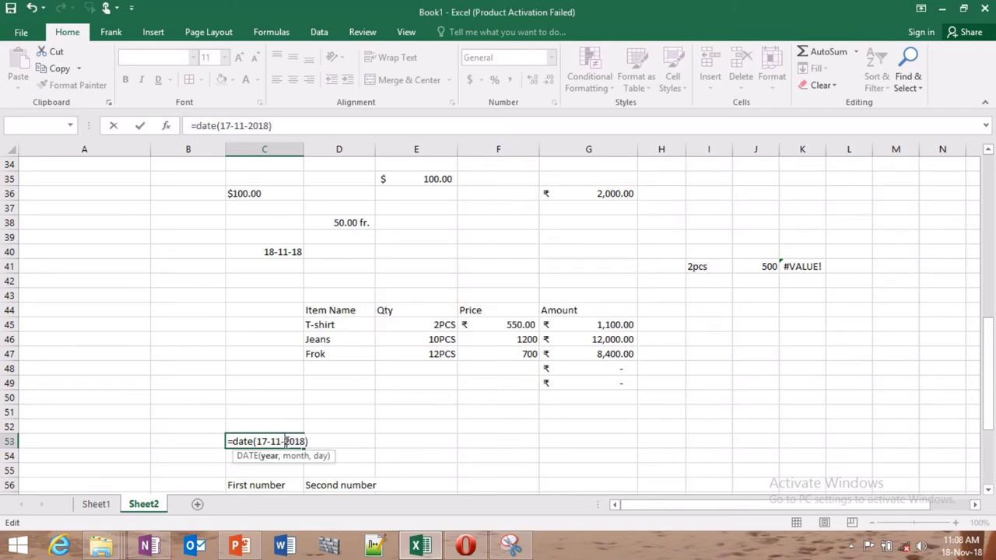
key("BackSpace")
type(",")
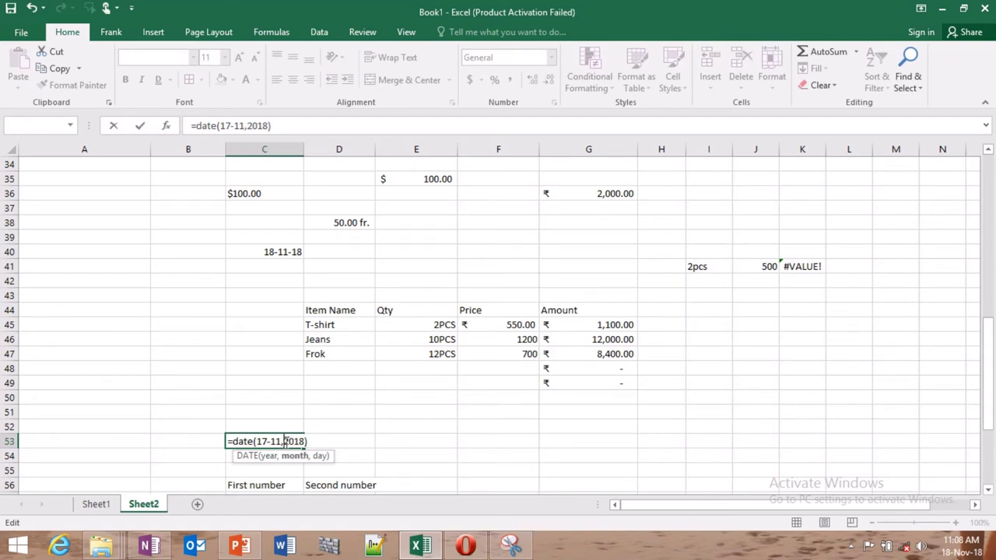
key("Left")
key("Left")
key("Left")
key("BackSpace")
type(",")
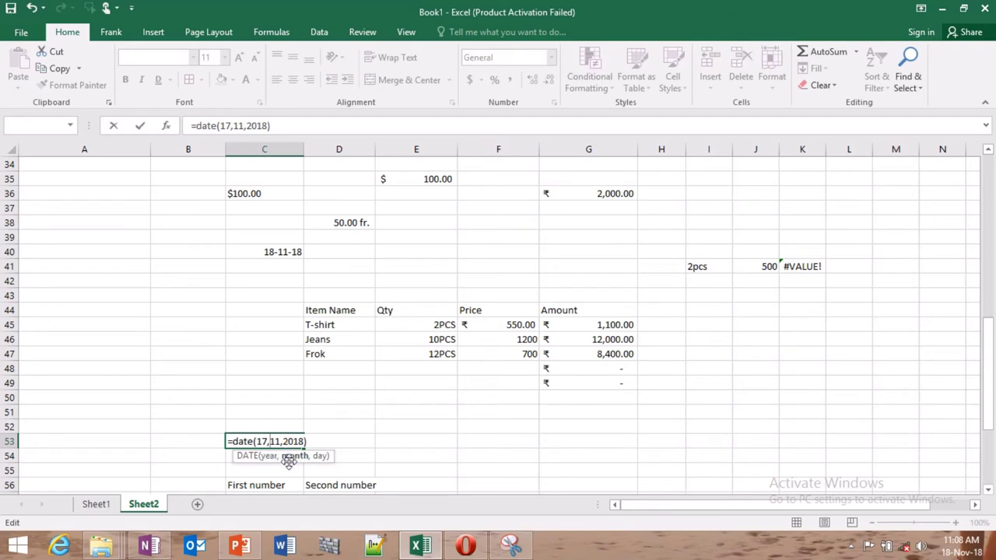
key("Return")
Step: Clear C53 and enter =DATE(2018,11,17) in D53, showing 17-11-18
left_click(358, 451)
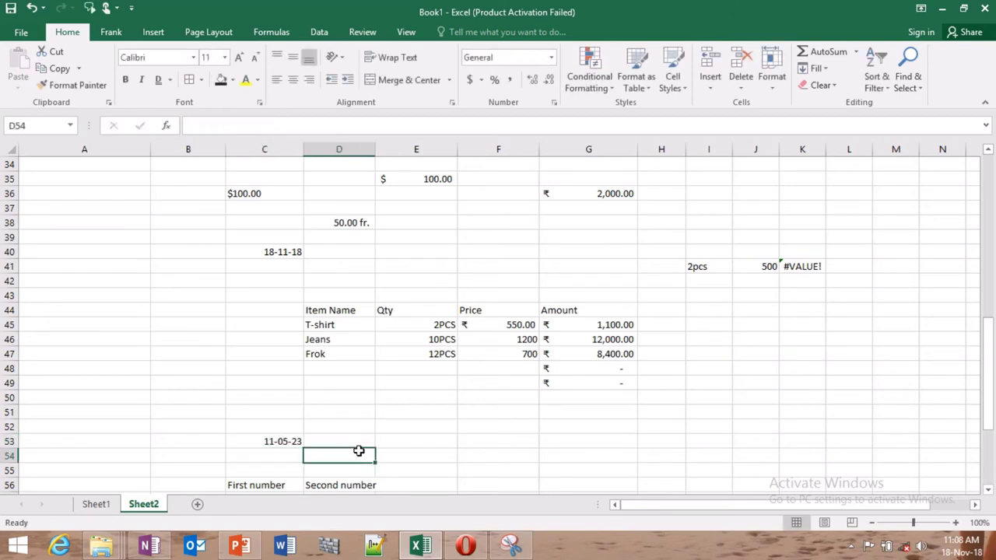
left_click(270, 438)
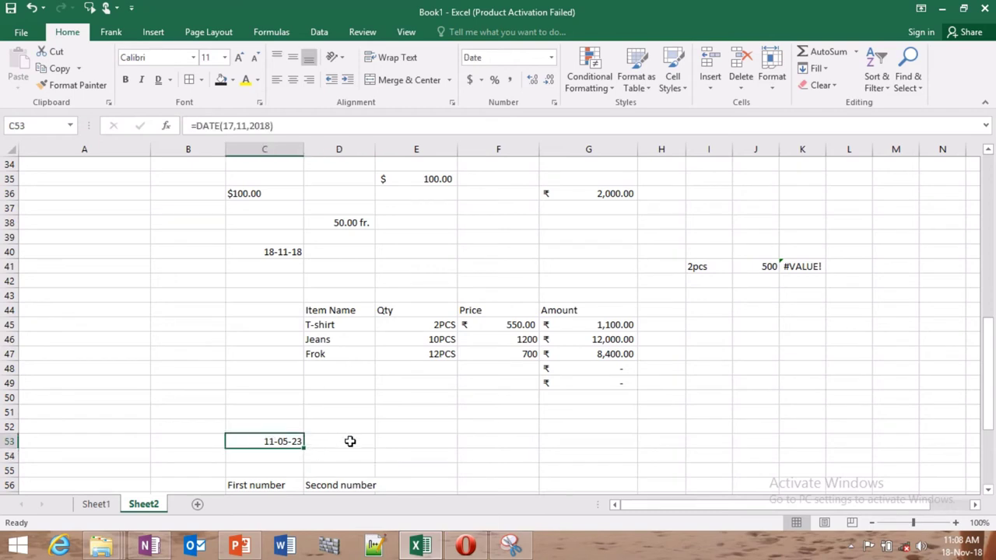
key("Delete")
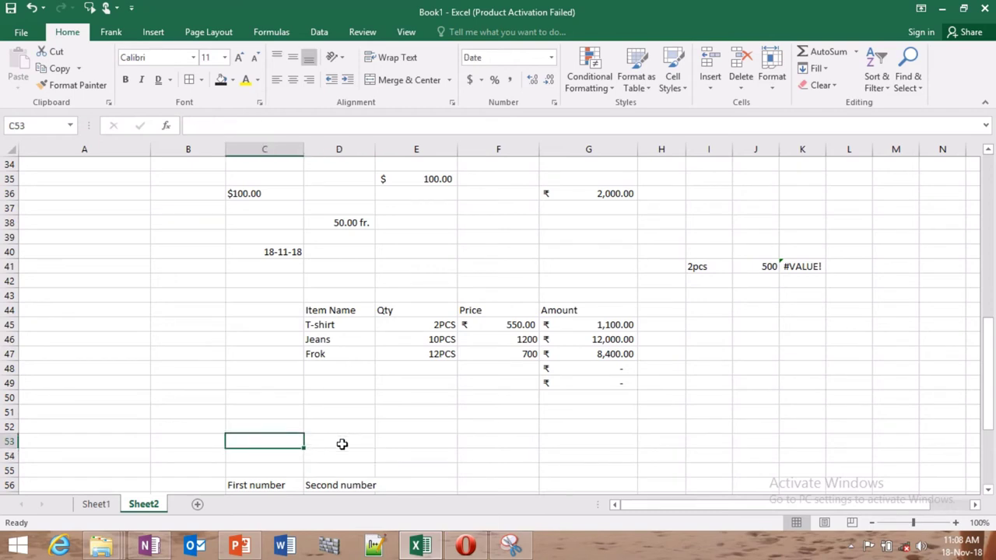
left_click(342, 443)
type("=date")
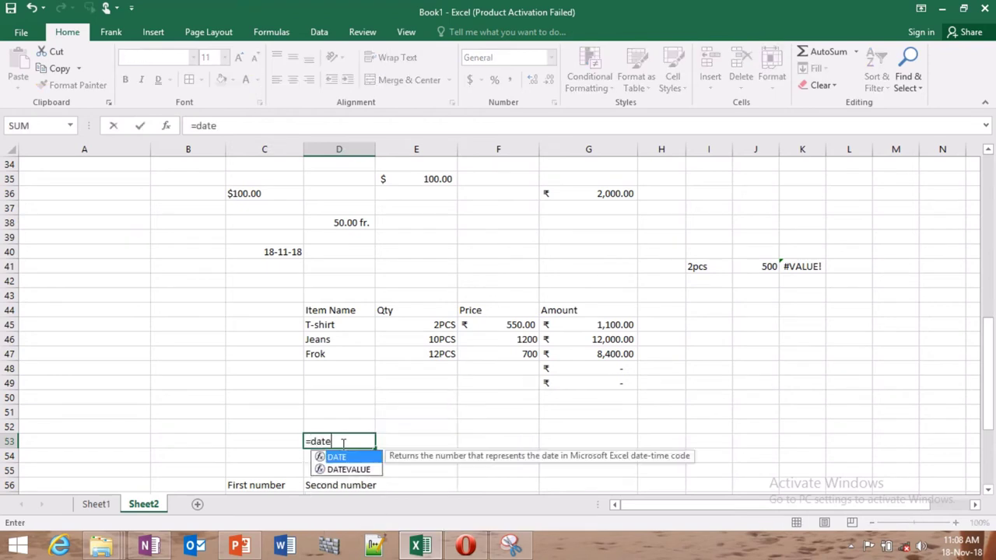
type("(2")
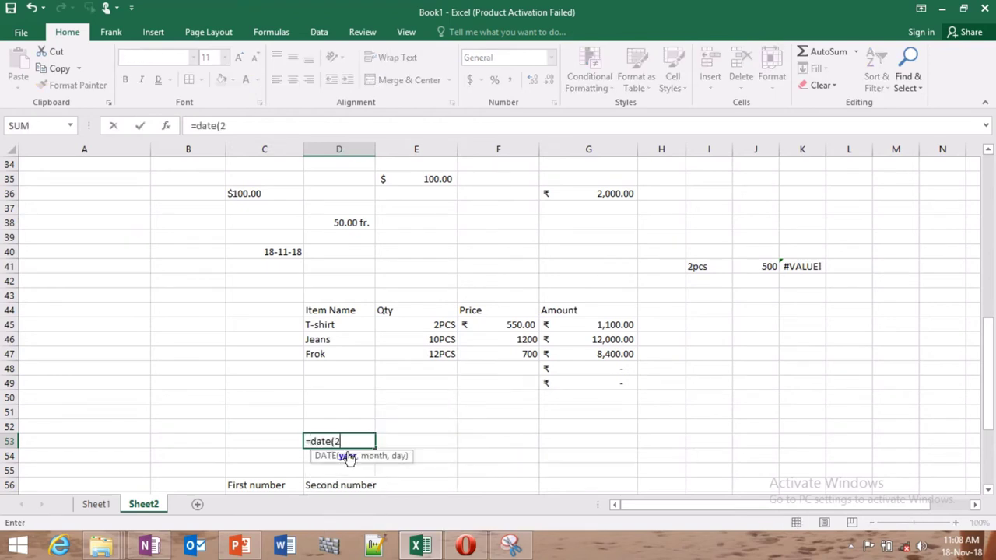
type("018")
type(",")
type("11")
type(",17")
key("Return")
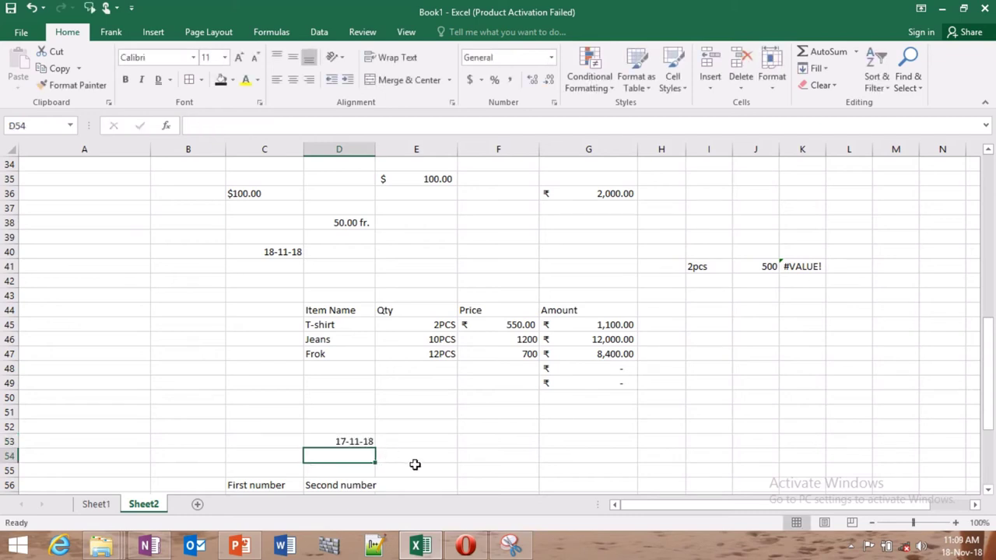
left_click(414, 467)
key("Down")
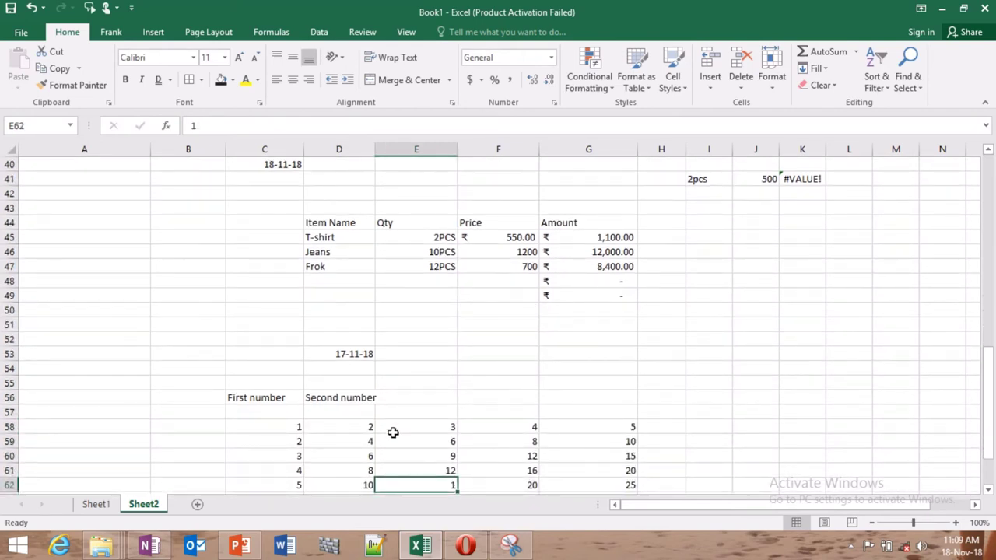
left_click(393, 433)
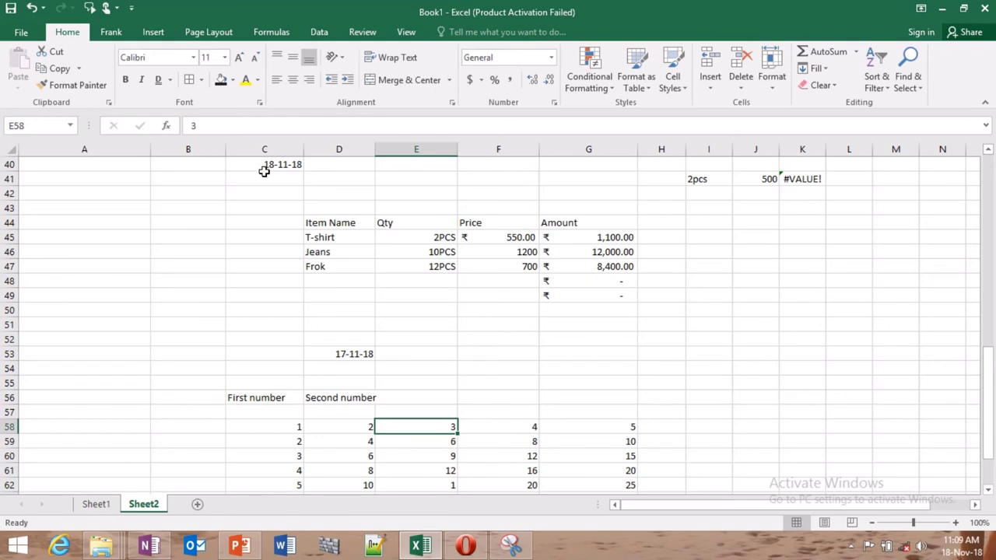
left_click_drag(262, 163, 620, 511)
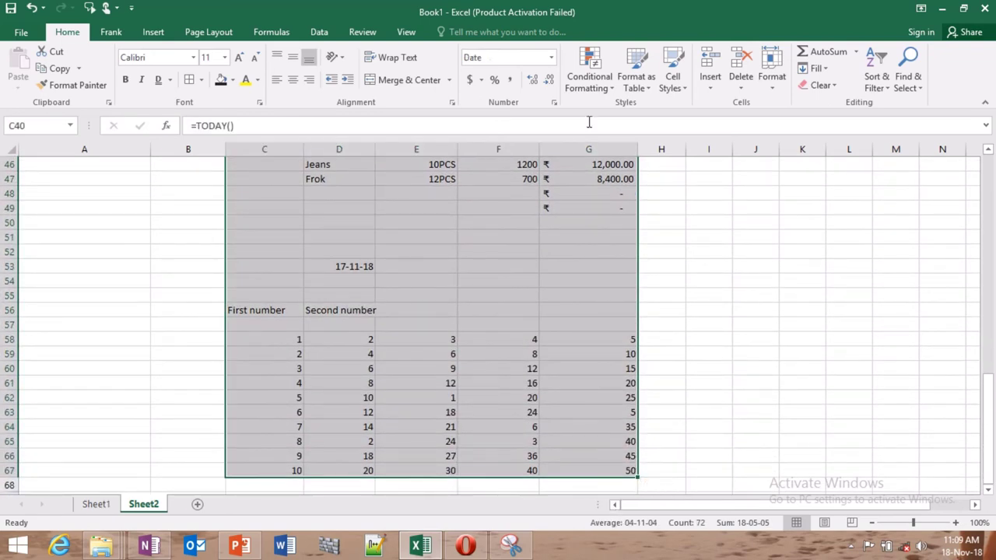
left_click(590, 86)
mouse_move(639, 111)
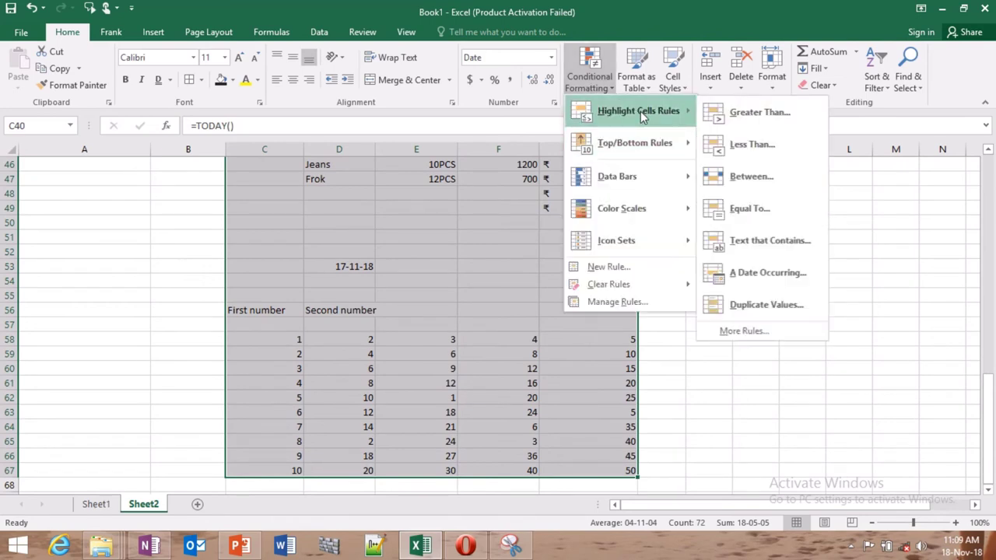
left_click(759, 241)
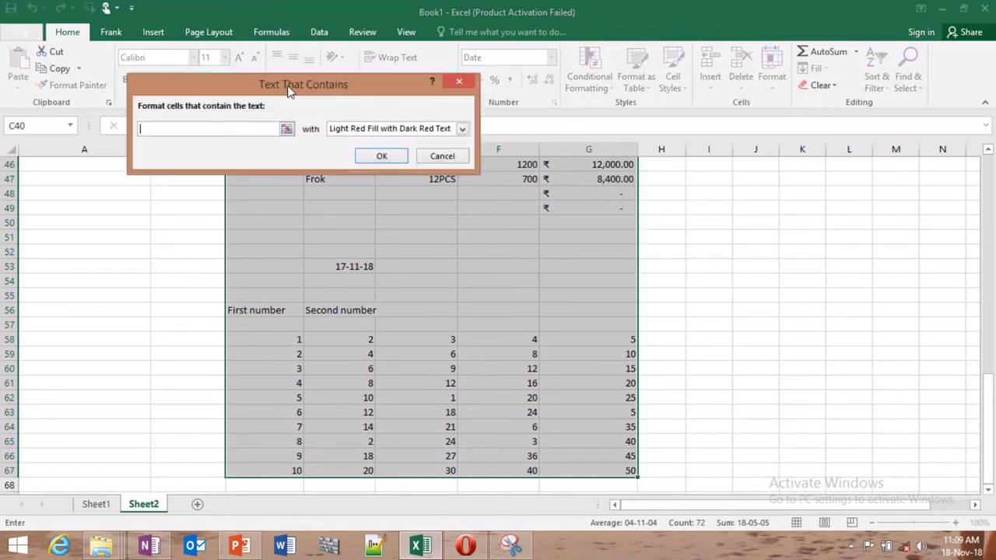
left_click_drag(288, 90, 584, 81)
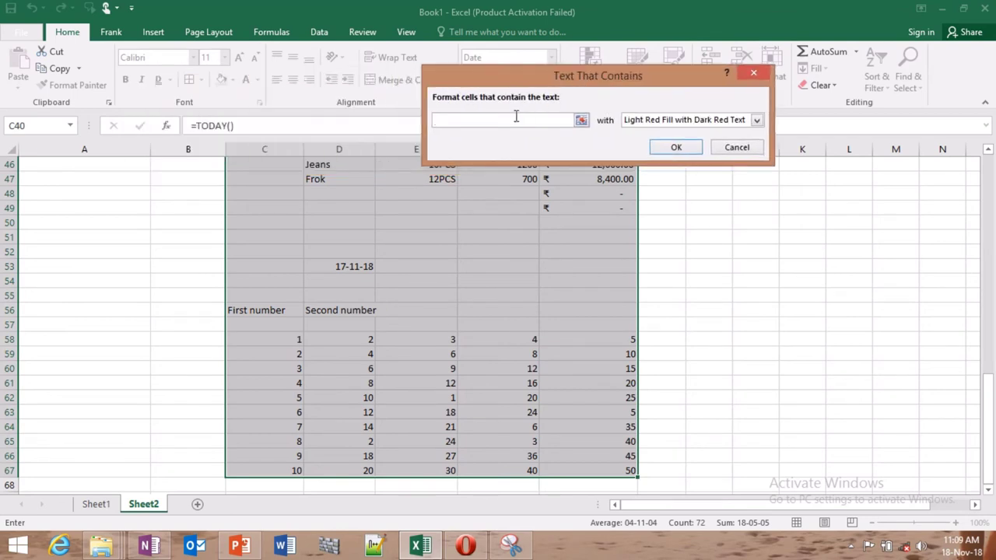
type("F")
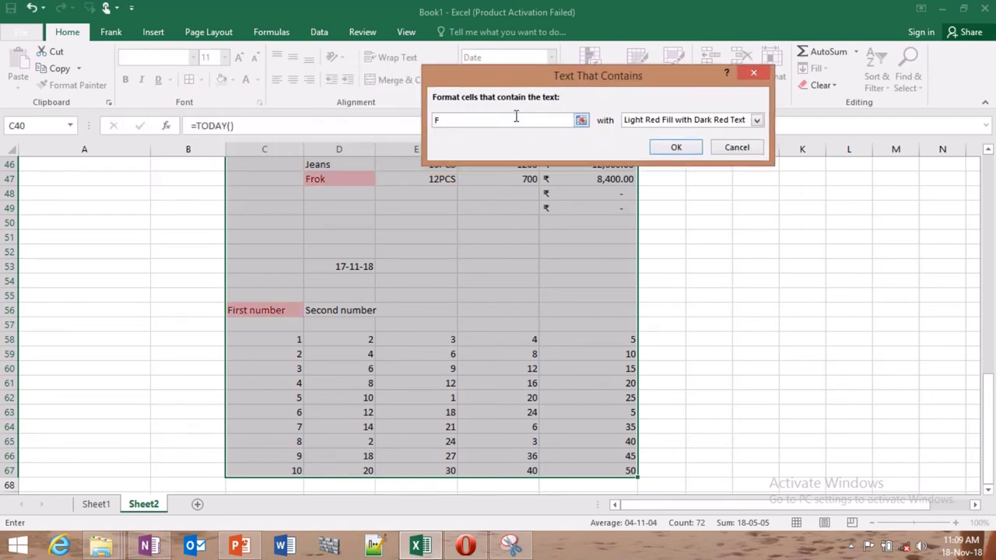
type("i")
key("BackSpace")
key("BackSpace")
type("r")
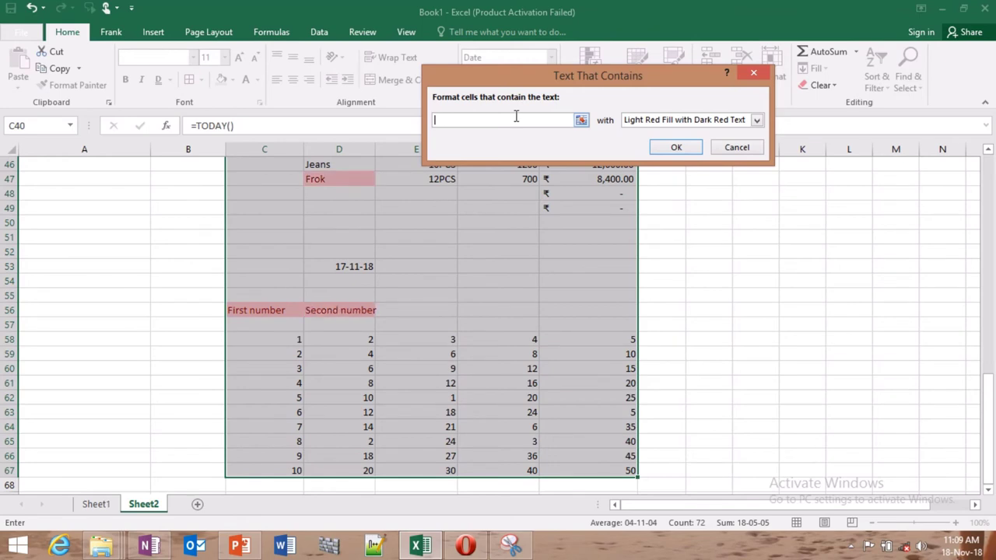
type("p")
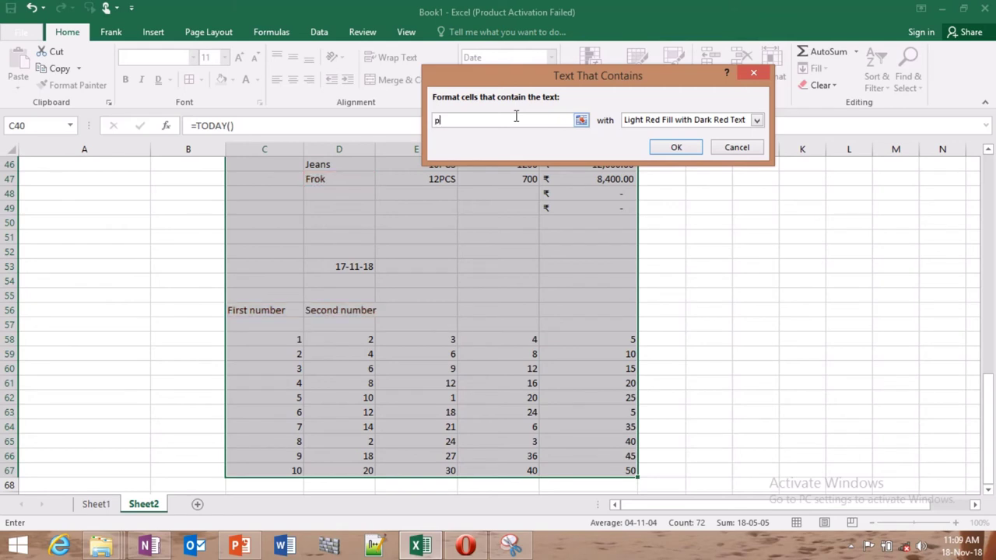
type("c")
key("BackSpace")
key("BackSpace")
key("BackSpace")
type("nu")
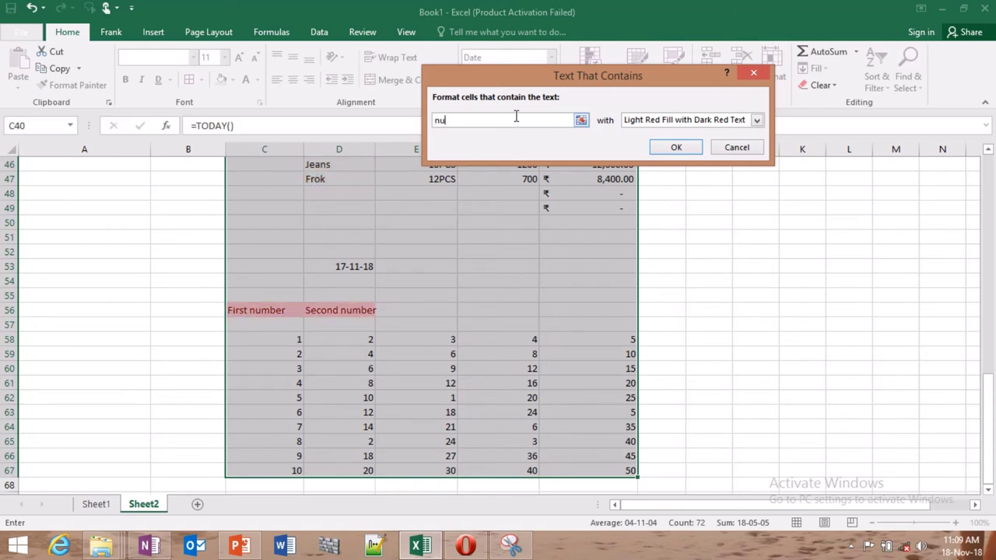
type("m")
key("BackSpace")
key("BackSpace")
key("BackSpace")
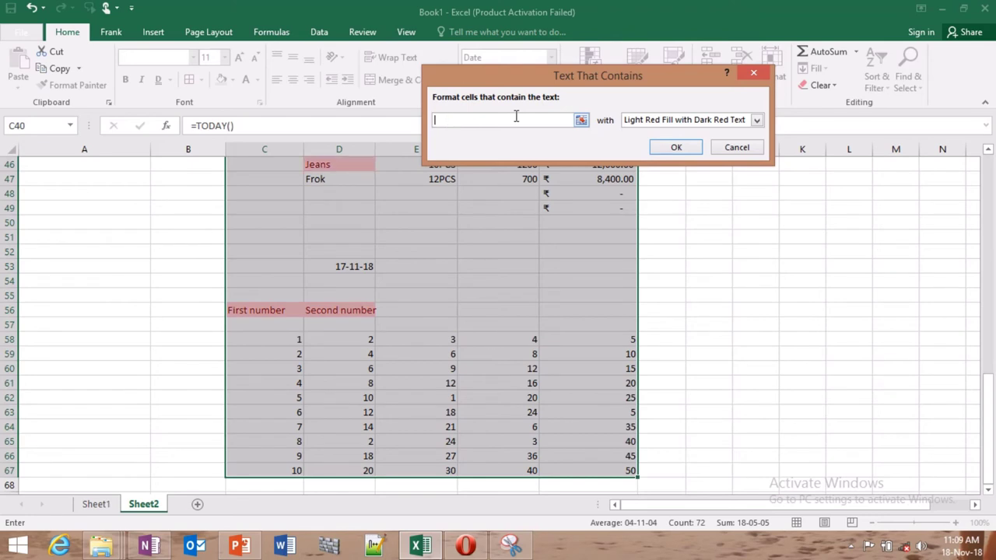
type("3")
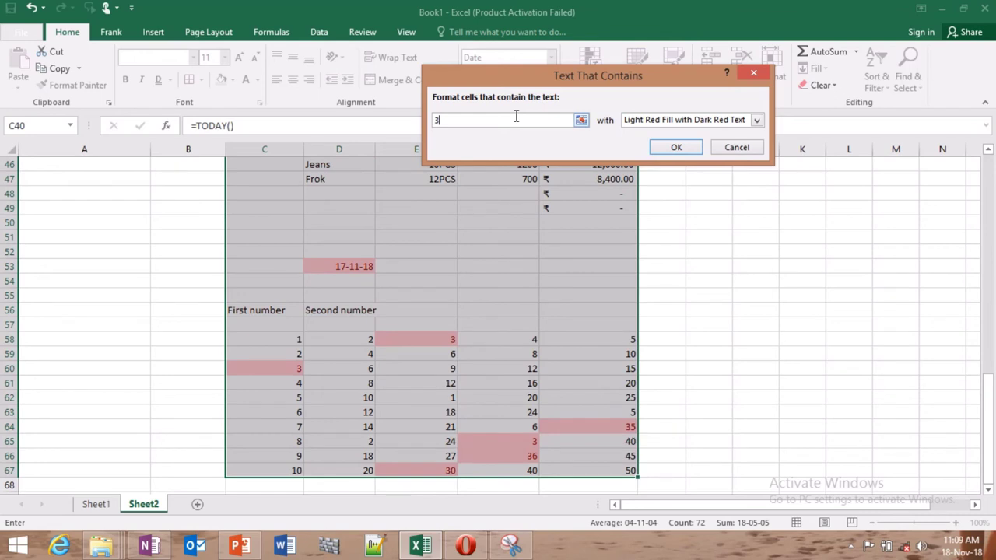
key("BackSpace")
left_click(738, 147)
Step: Apply an A Date Occurring rule set to Today on the selected range
left_click(589, 78)
mouse_move(638, 111)
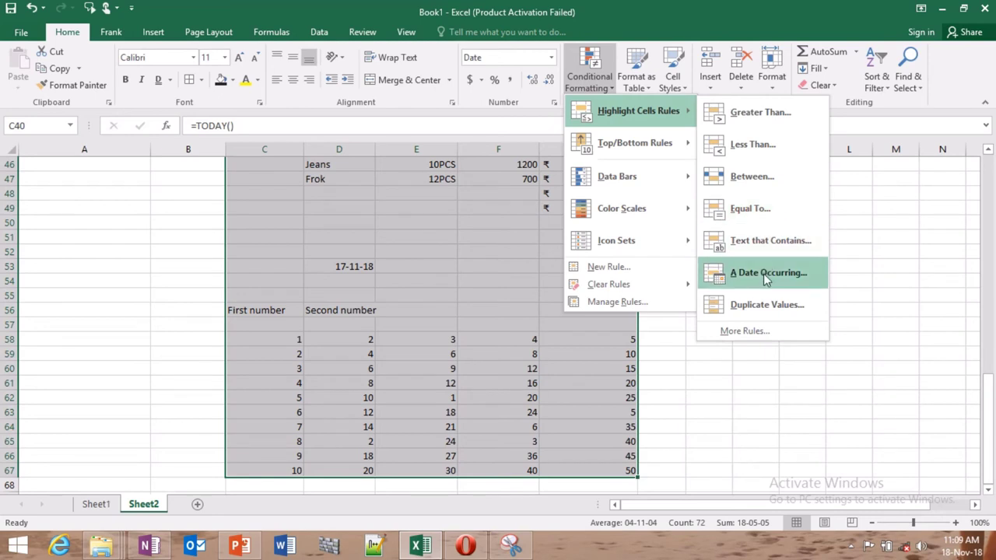
left_click(764, 273)
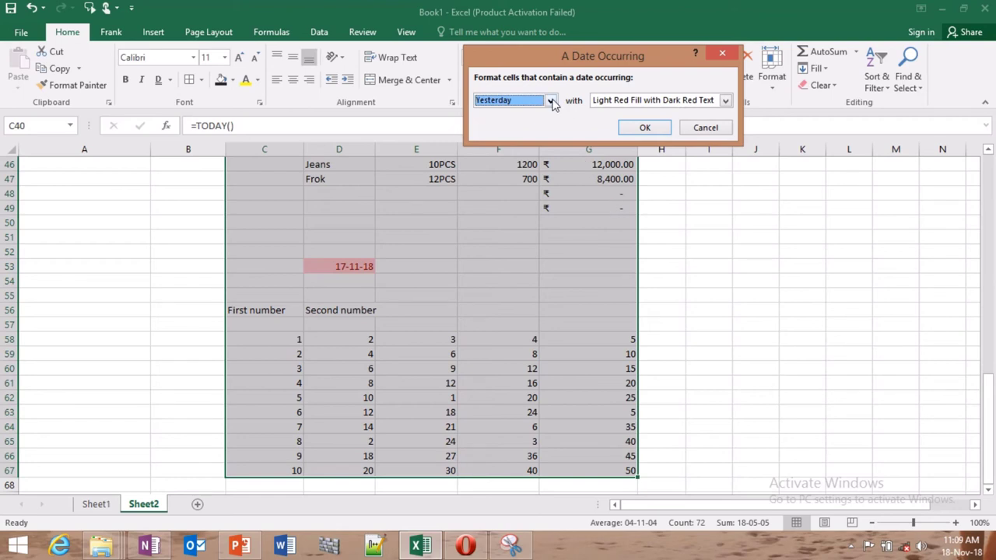
left_click(550, 101)
left_click(534, 115)
left_click(550, 101)
left_click(511, 124)
left_click(645, 129)
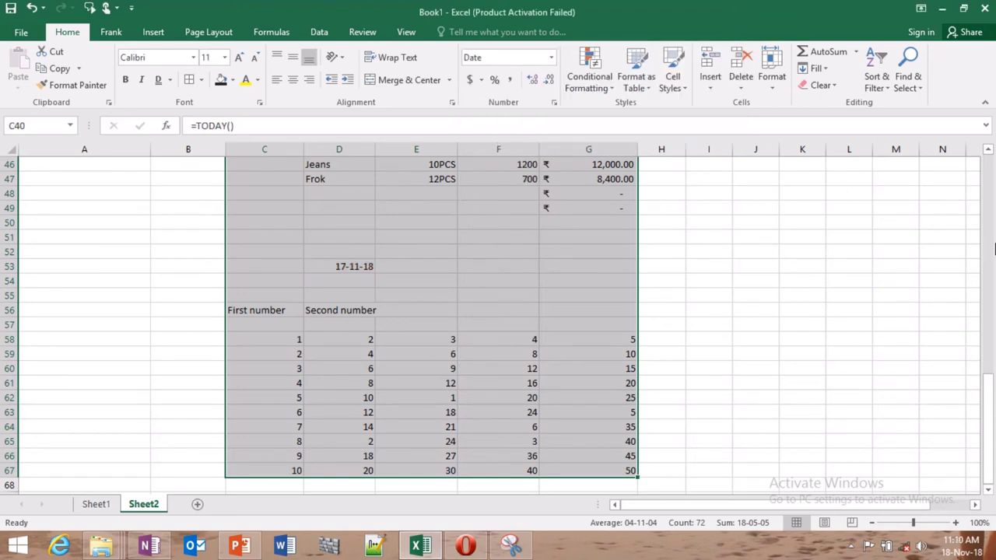
left_click(642, 305)
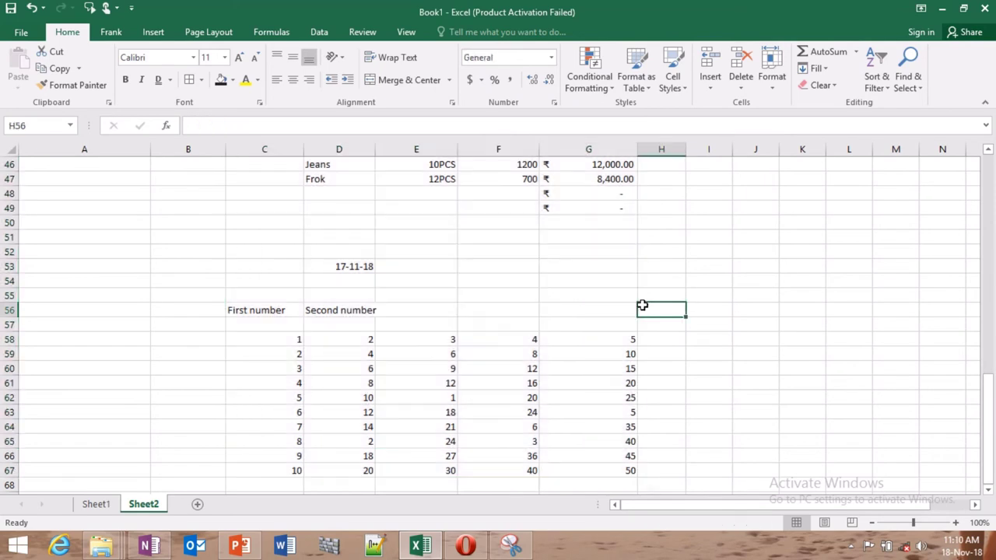
key("Up")
key("Up")
key("Up")
key("Up")
key("Up")
key("Up")
key("Up")
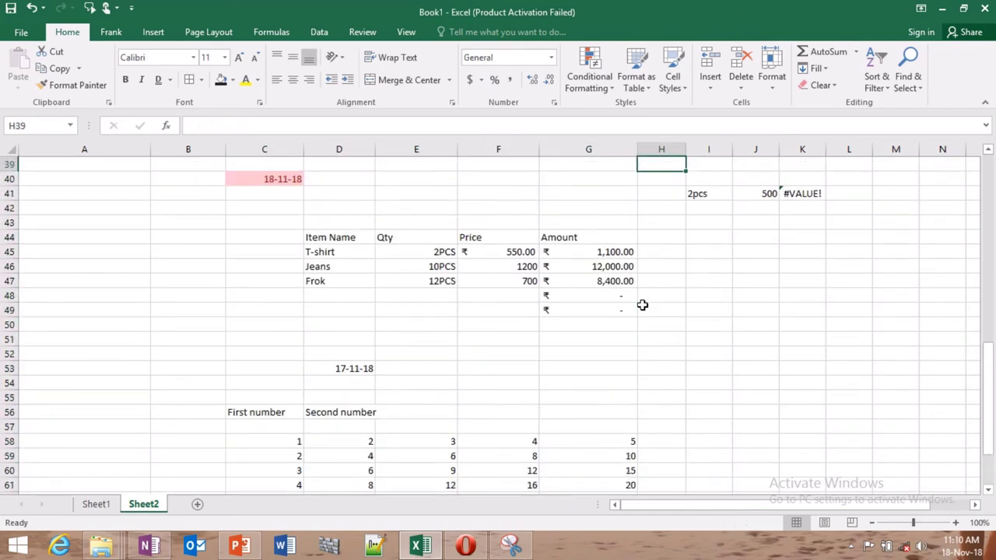
Step: Add another date-occurring highlight rule, leaving the period at Yesterday
left_click(598, 93)
mouse_move(638, 110)
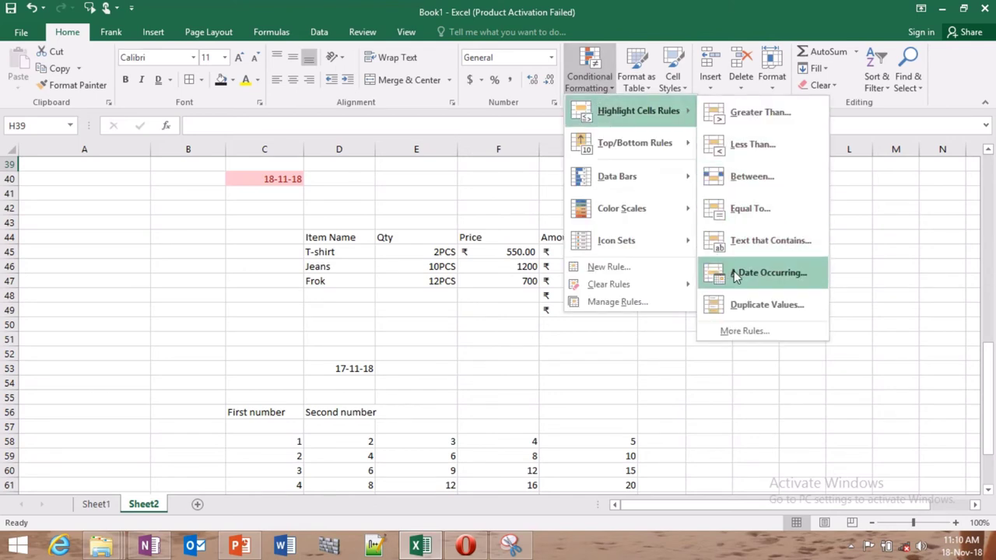
left_click(736, 277)
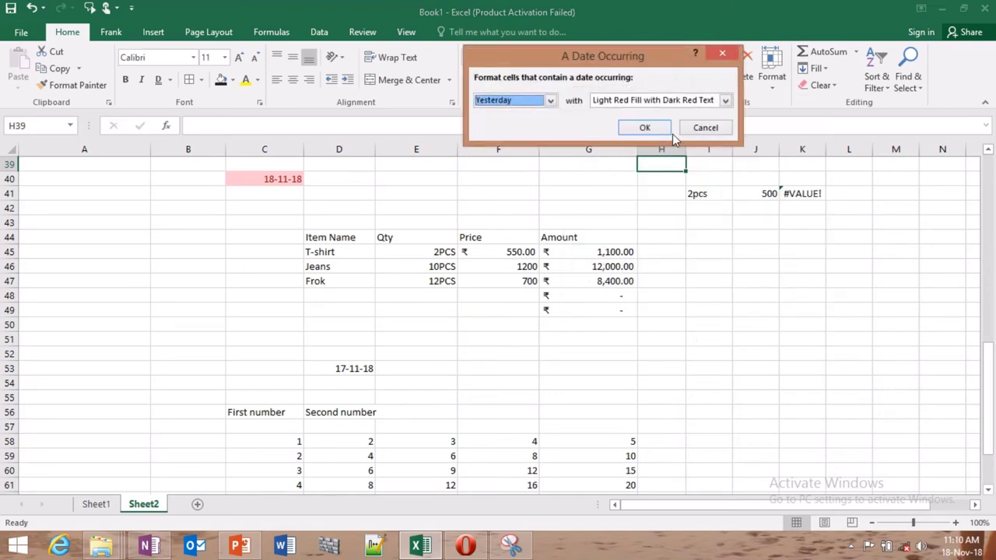
left_click(551, 101)
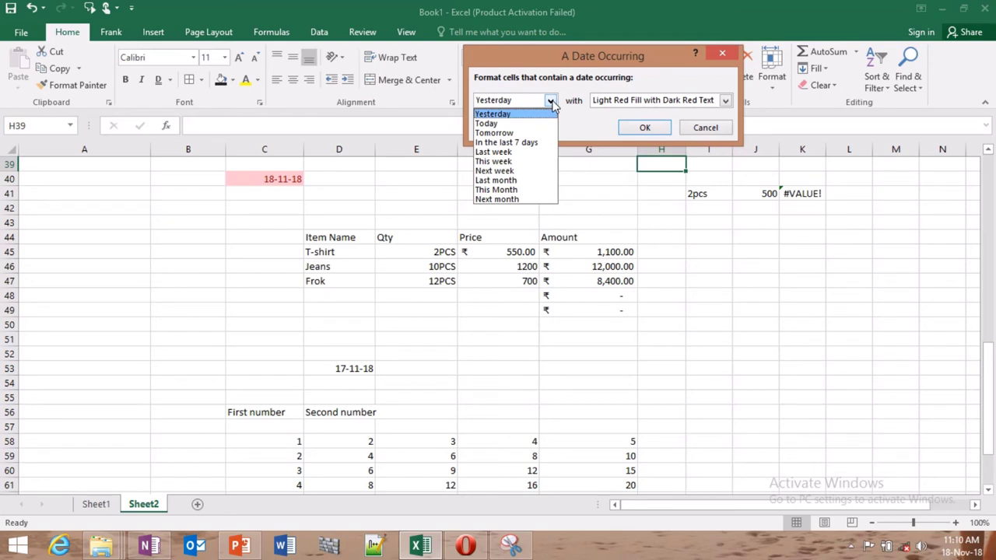
left_click(506, 114)
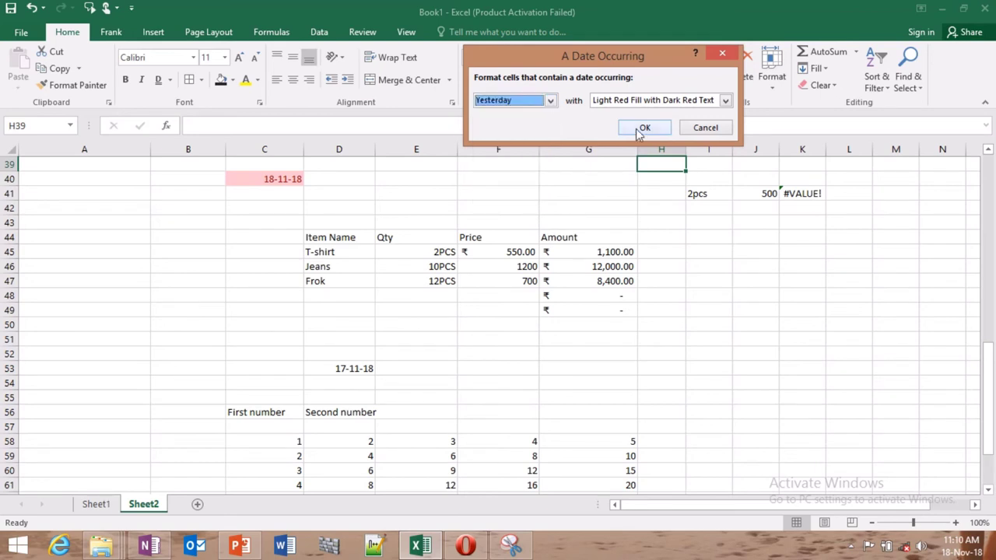
left_click(643, 128)
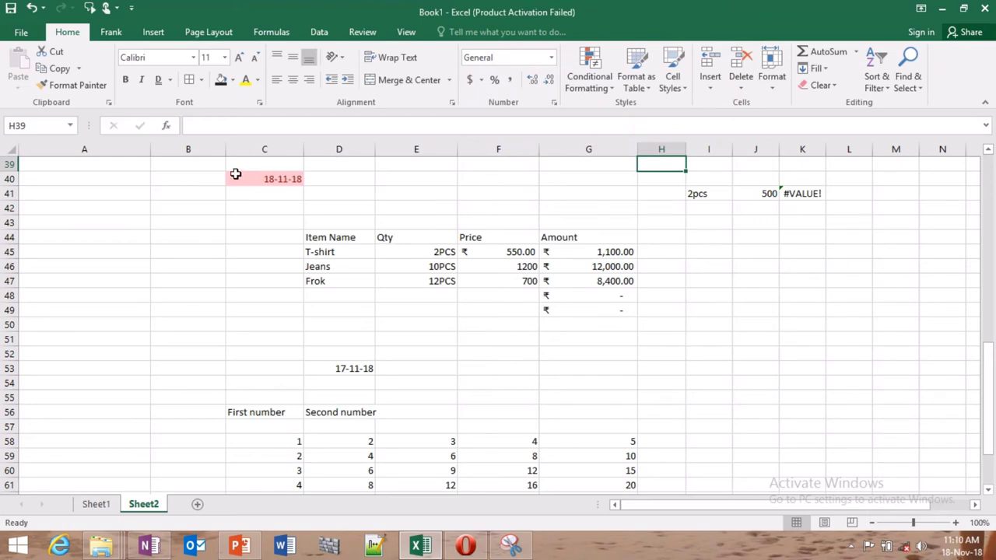
Step: Select the B39:H data block and apply the Today light red date highlight
left_click_drag(218, 168, 673, 487)
left_click(593, 92)
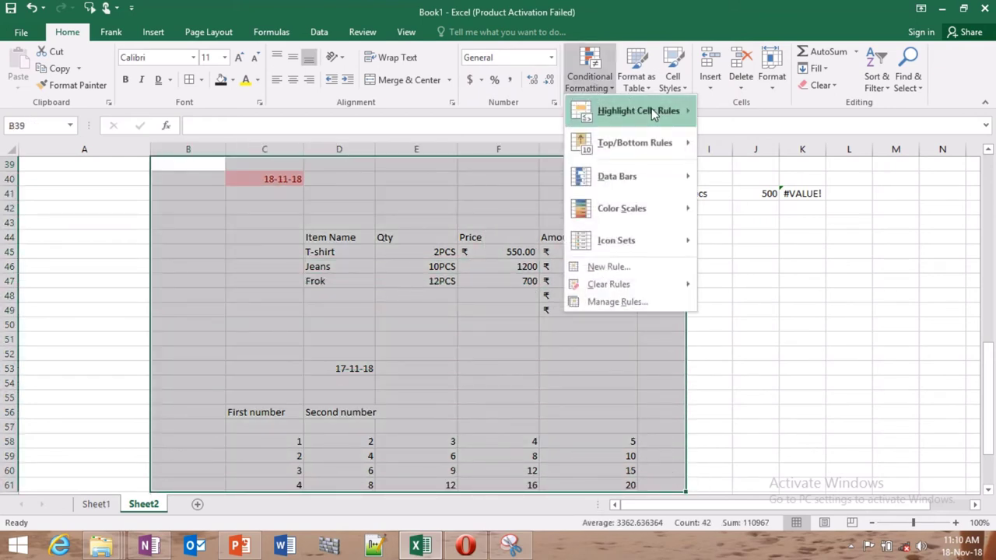
mouse_move(628, 111)
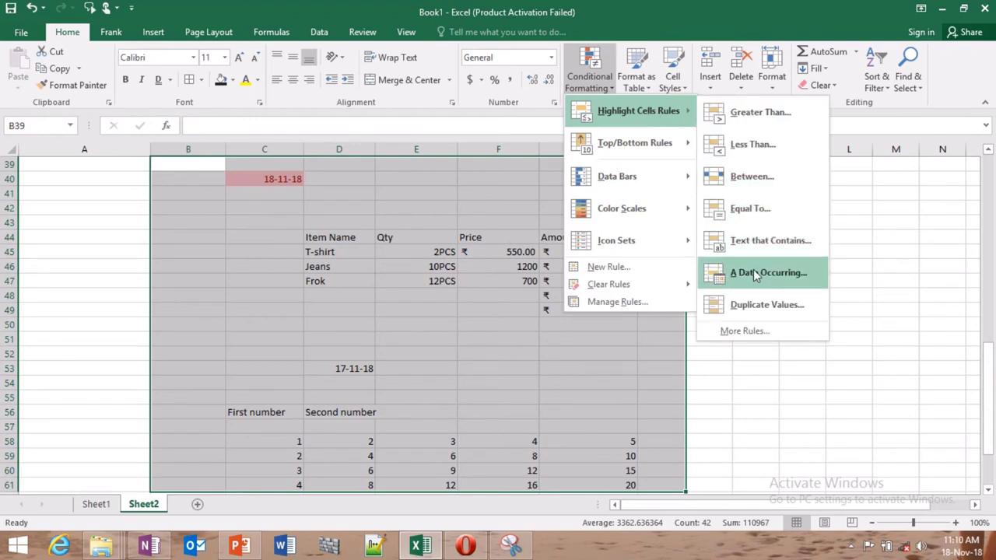
left_click(753, 273)
left_click(550, 101)
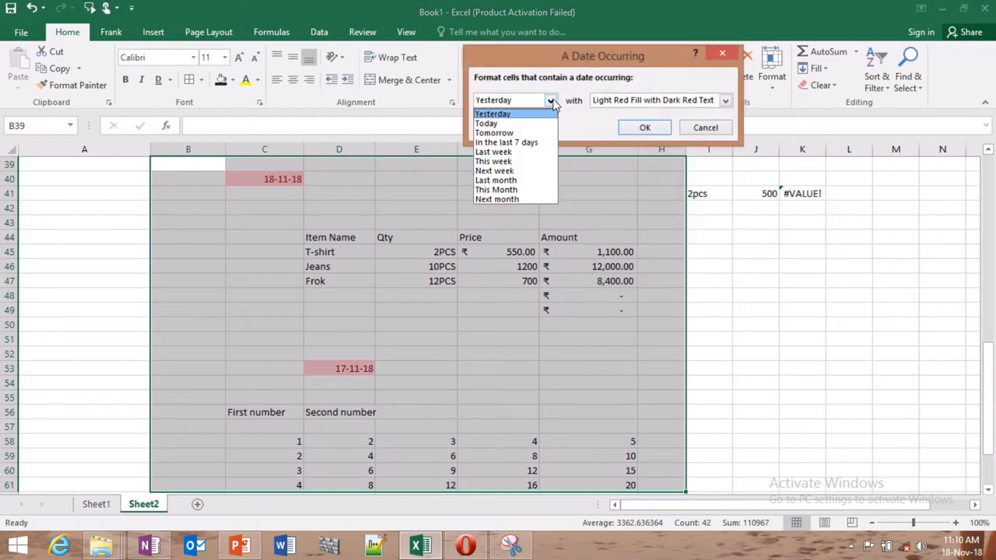
left_click(506, 123)
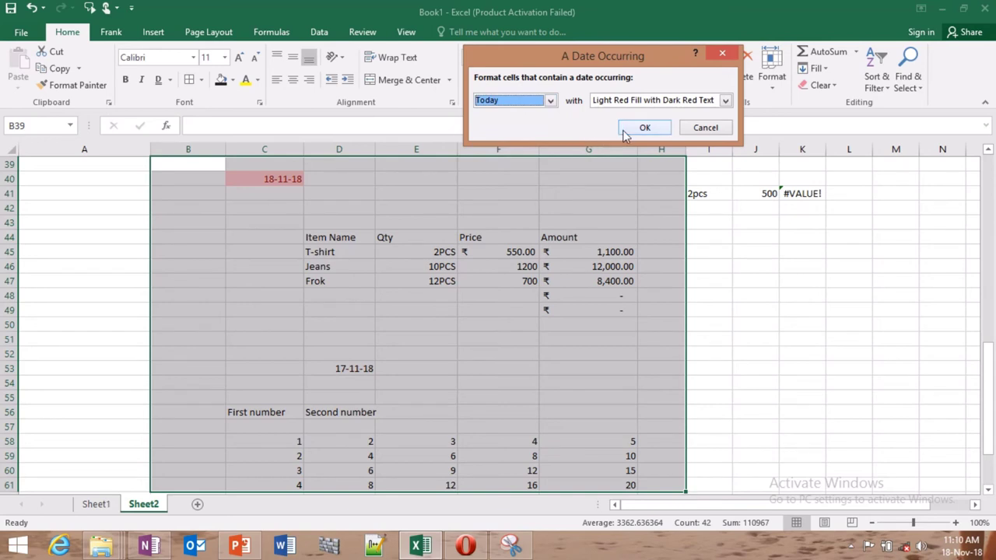
left_click(550, 101)
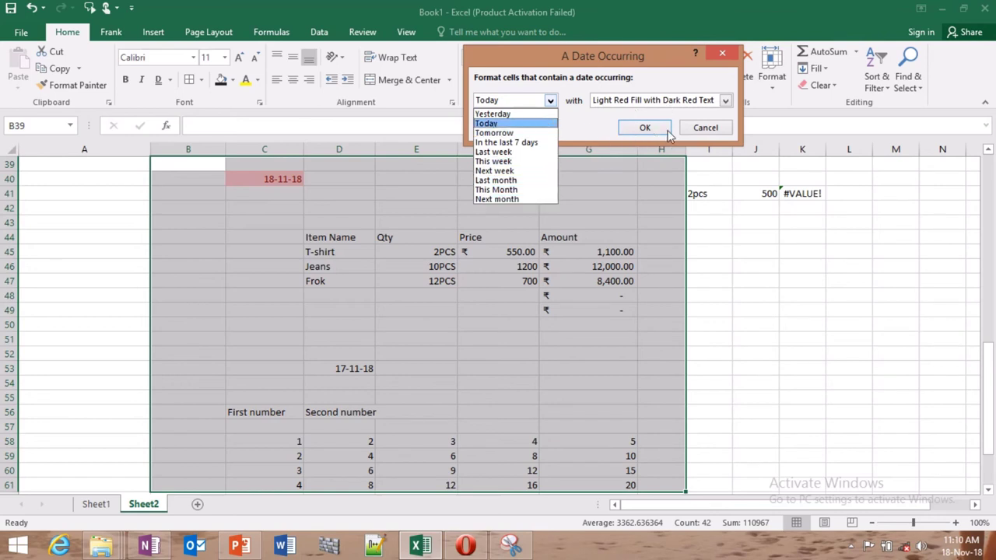
left_click(694, 129)
left_click(700, 128)
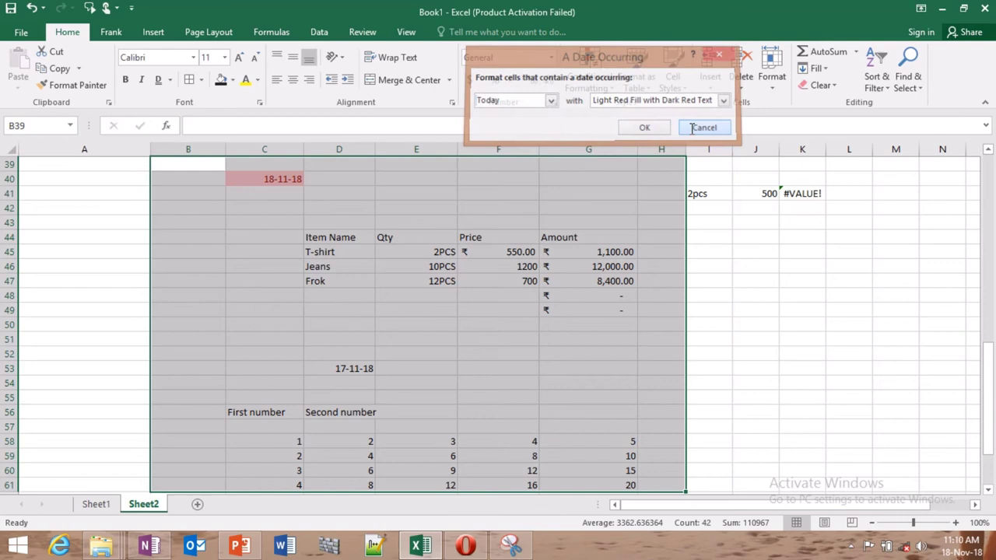
left_click(464, 206)
Step: Undo the today highlight, then preview a Unique values Light Red Fill rule and cancel
key("ctrl+z")
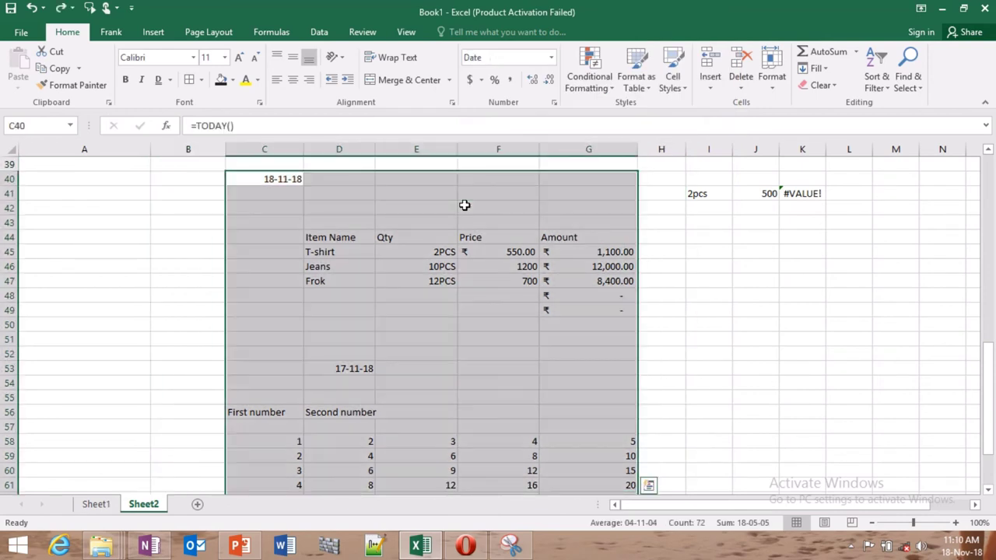
left_click(591, 80)
mouse_move(638, 111)
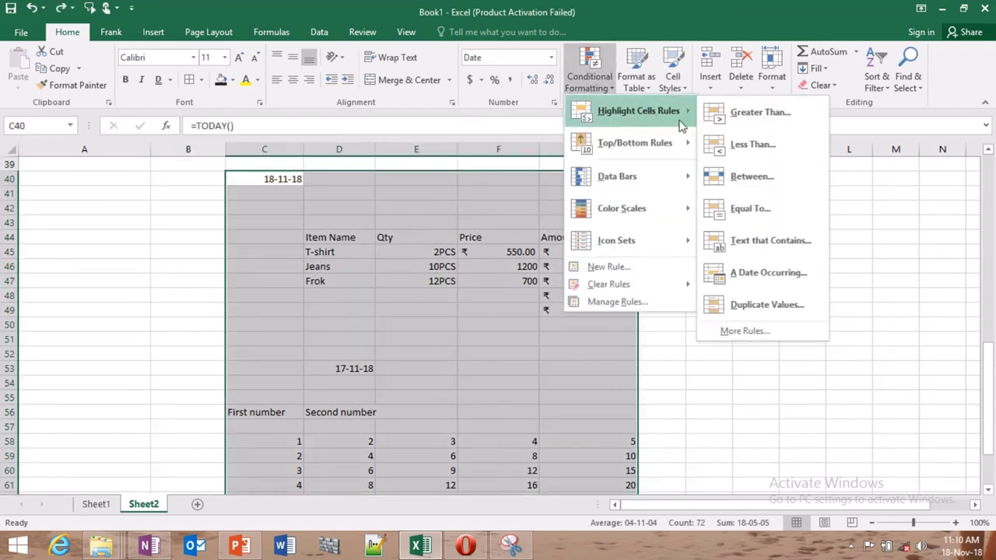
left_click(764, 305)
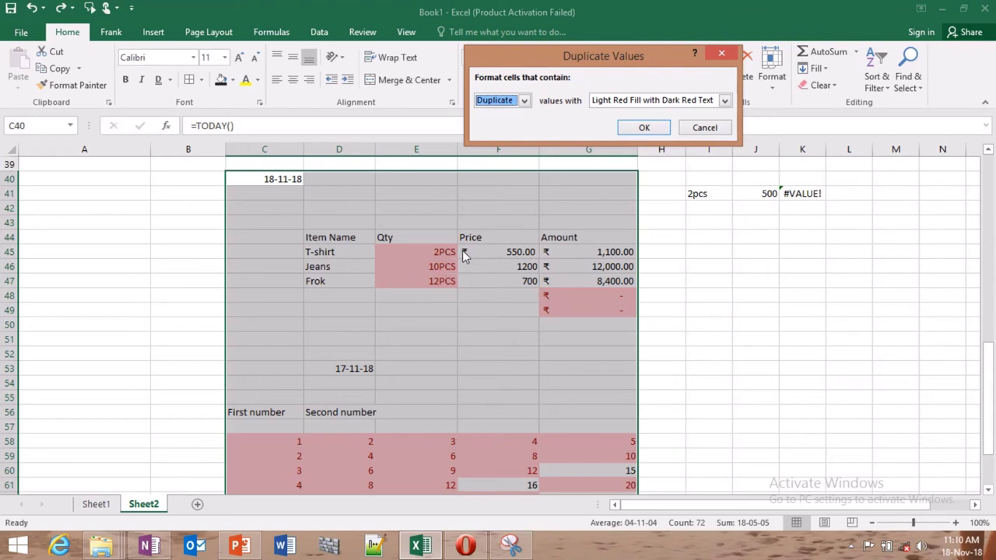
left_click(524, 102)
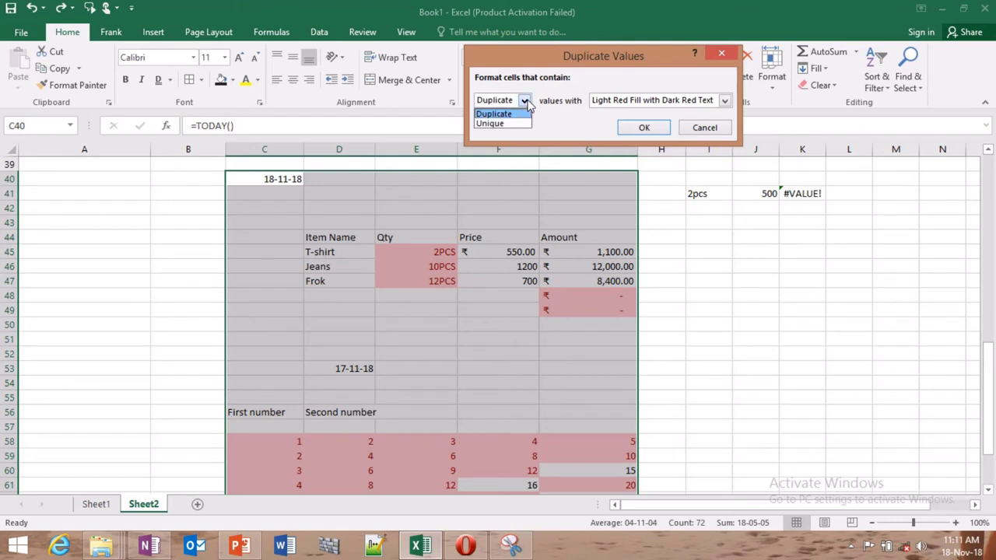
left_click(517, 123)
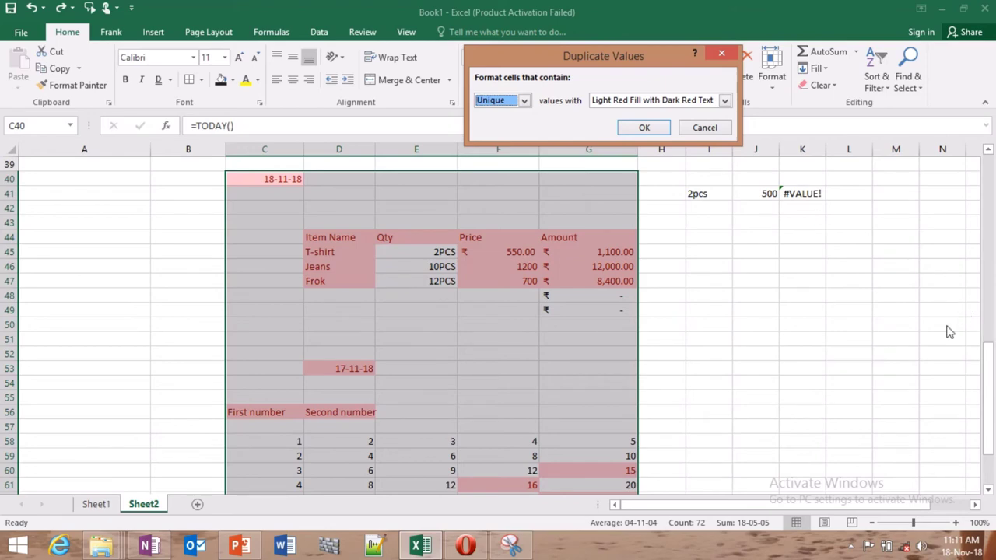
left_click(679, 102)
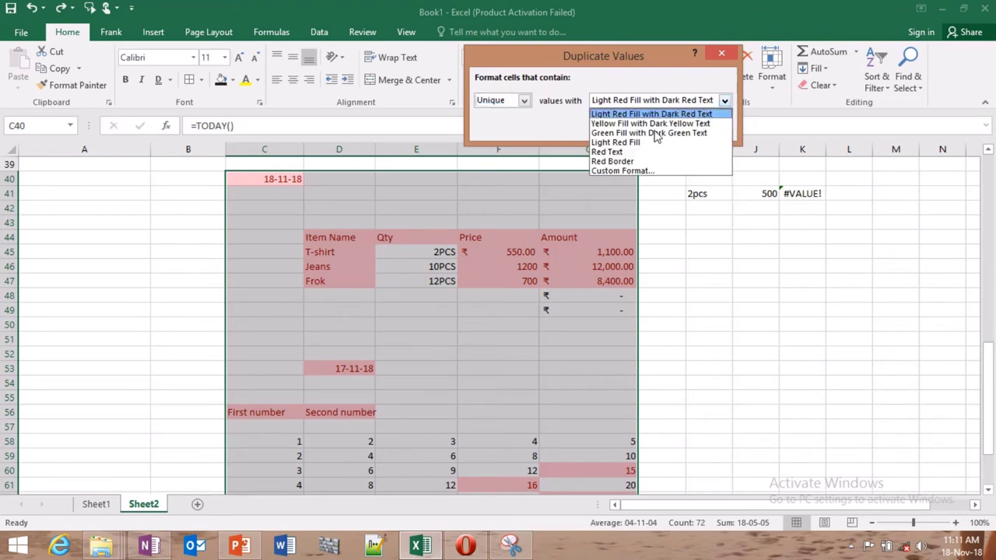
left_click(648, 148)
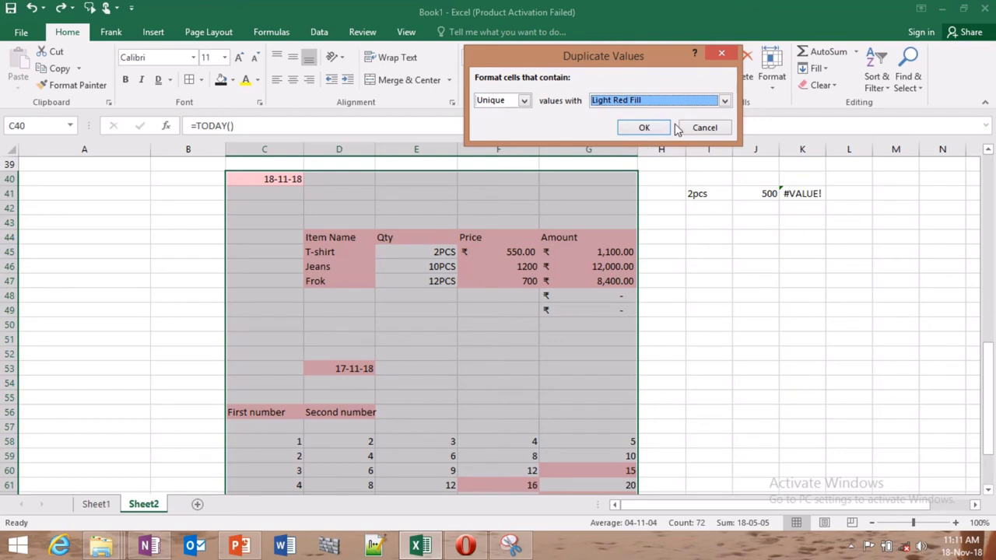
left_click(705, 129)
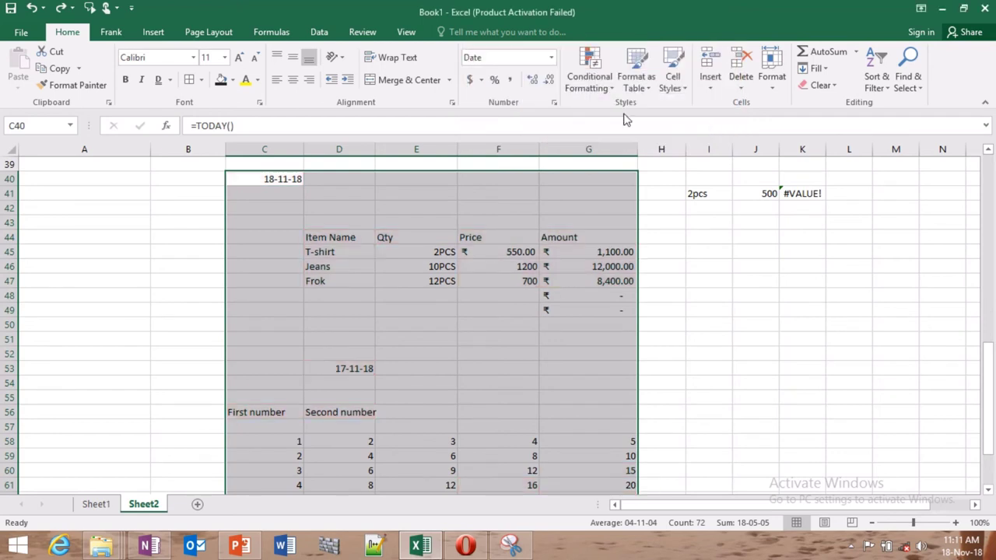
left_click(582, 86)
mouse_move(634, 143)
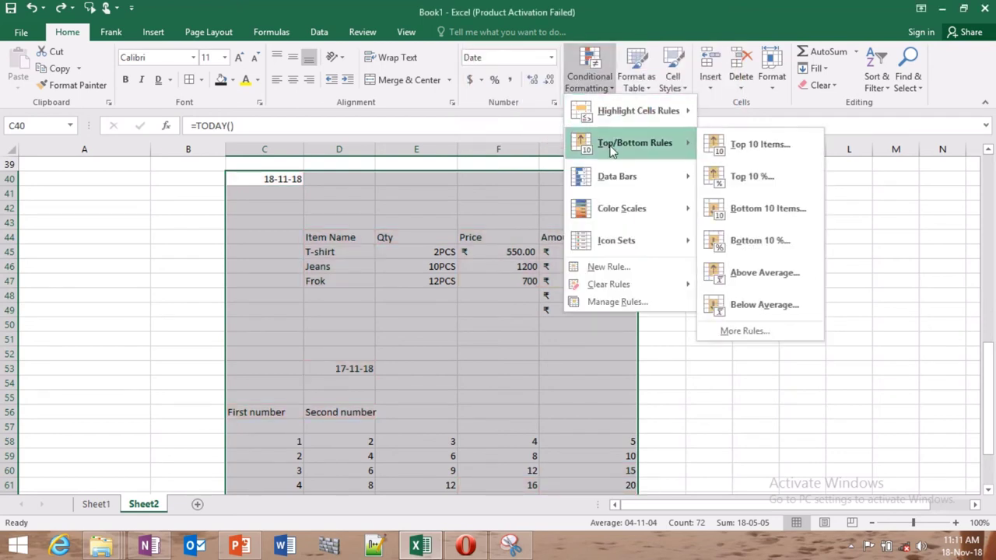
left_click(468, 245)
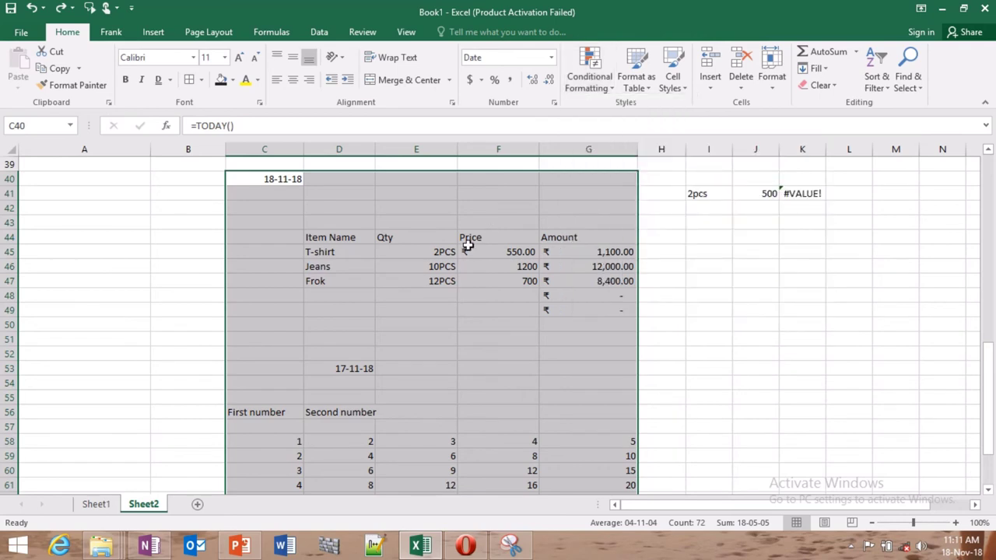
left_click(590, 78)
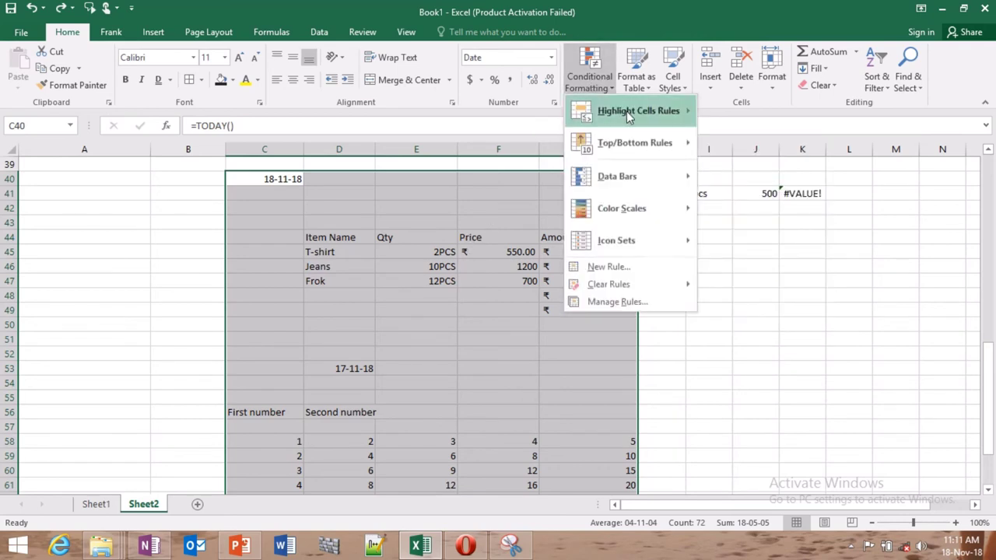
mouse_move(634, 143)
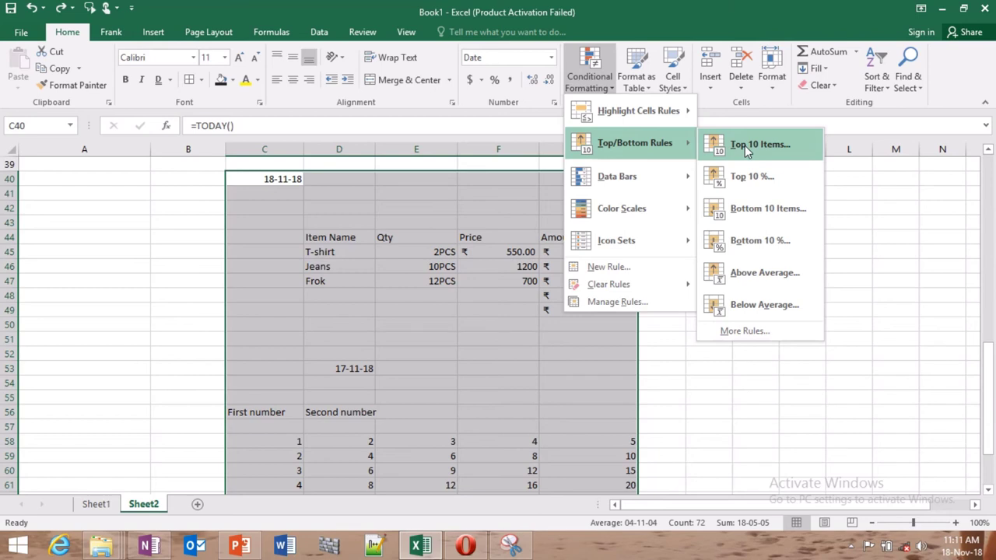
left_click(745, 145)
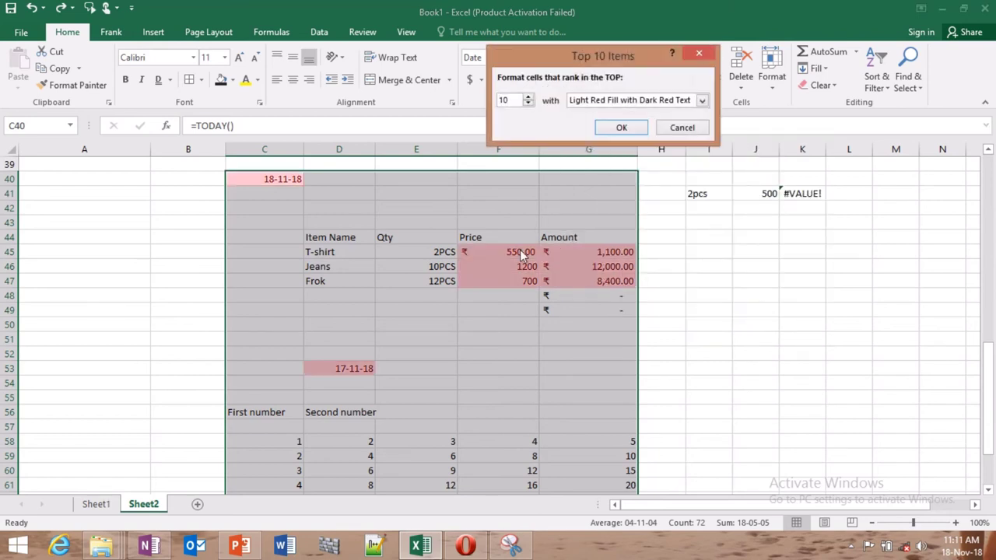
left_click(674, 129)
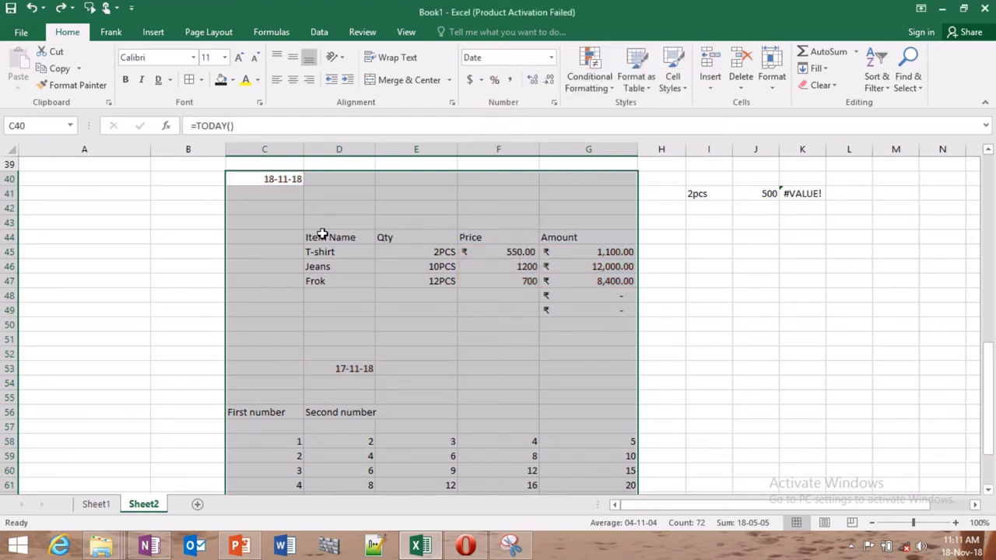
Step: On D44:G48, preview Top Items counts of 5, 3, 2 and 1, then cancel
left_click_drag(327, 236, 546, 305)
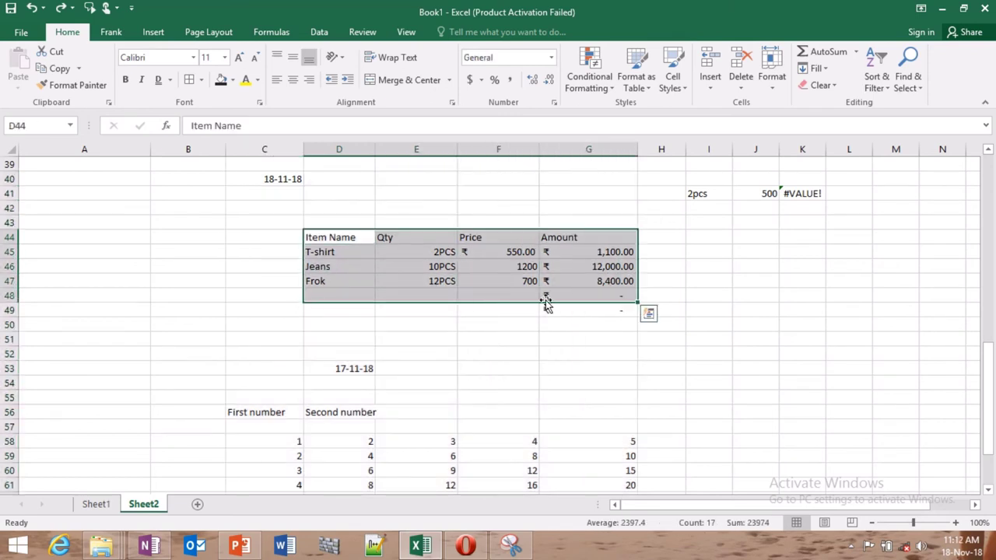
left_click(592, 70)
mouse_move(639, 111)
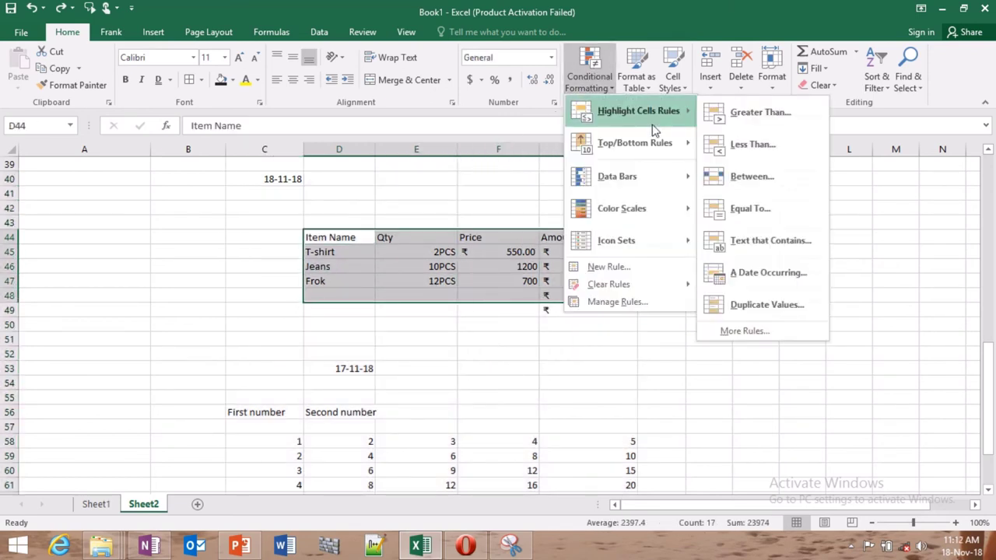
mouse_move(634, 143)
left_click(743, 144)
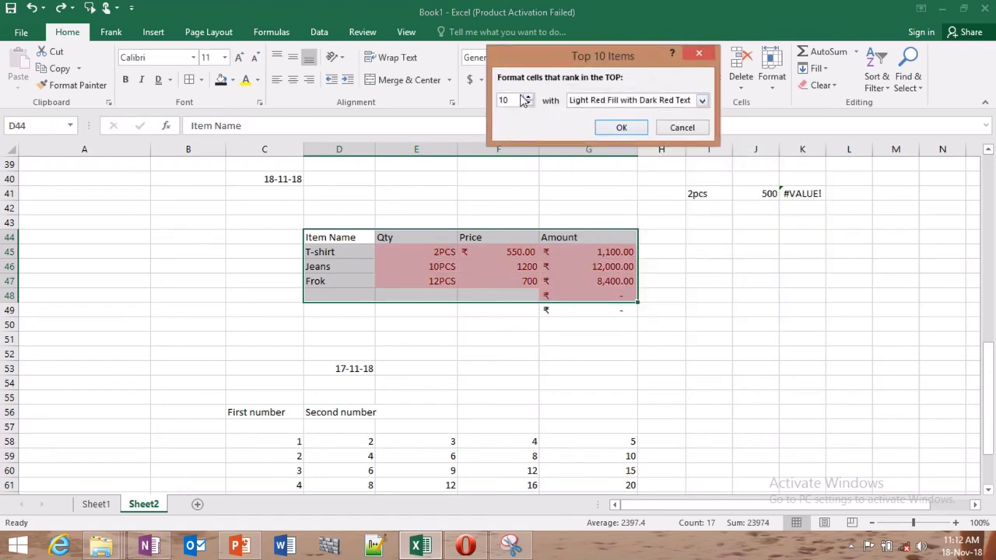
double_click(499, 100)
type("5")
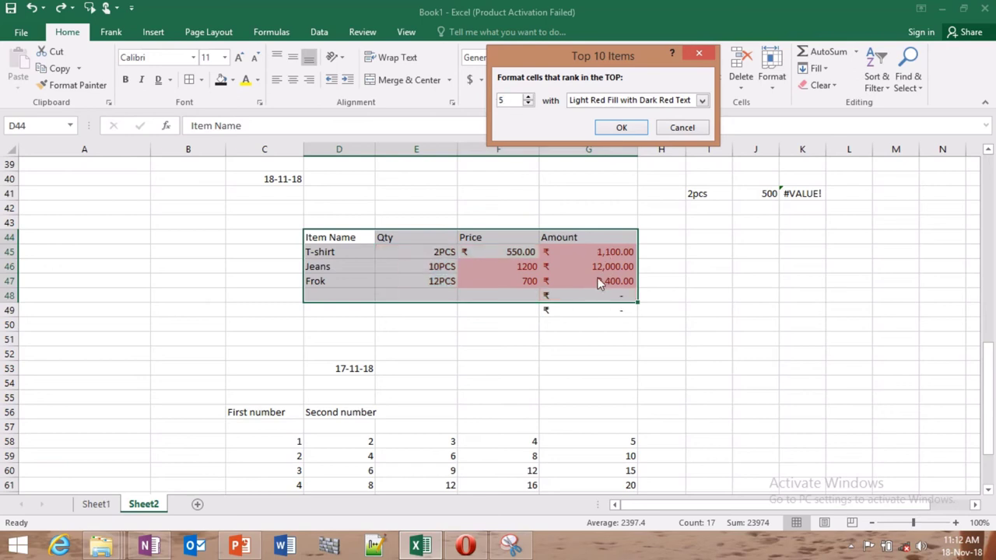
key("BackSpace")
type("3")
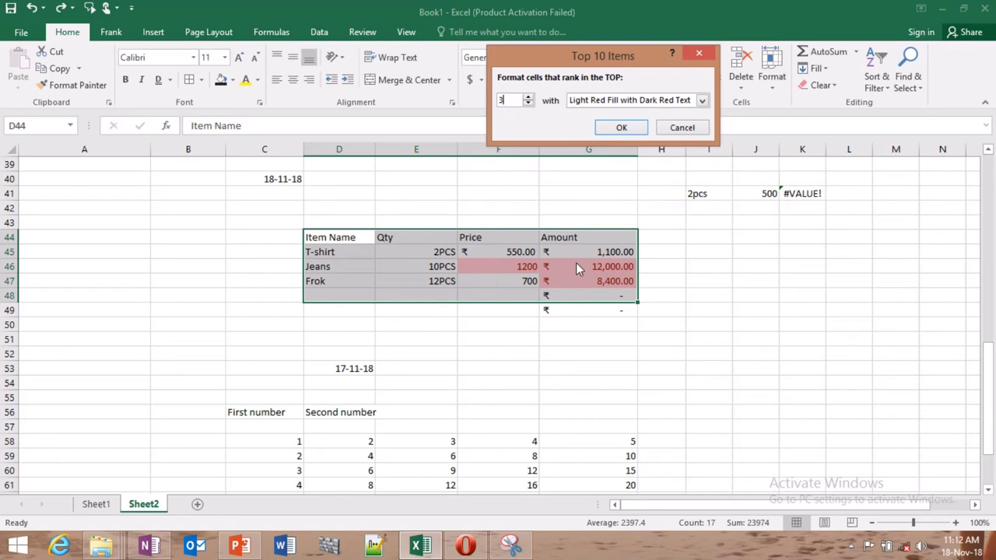
key("BackSpace")
type("2")
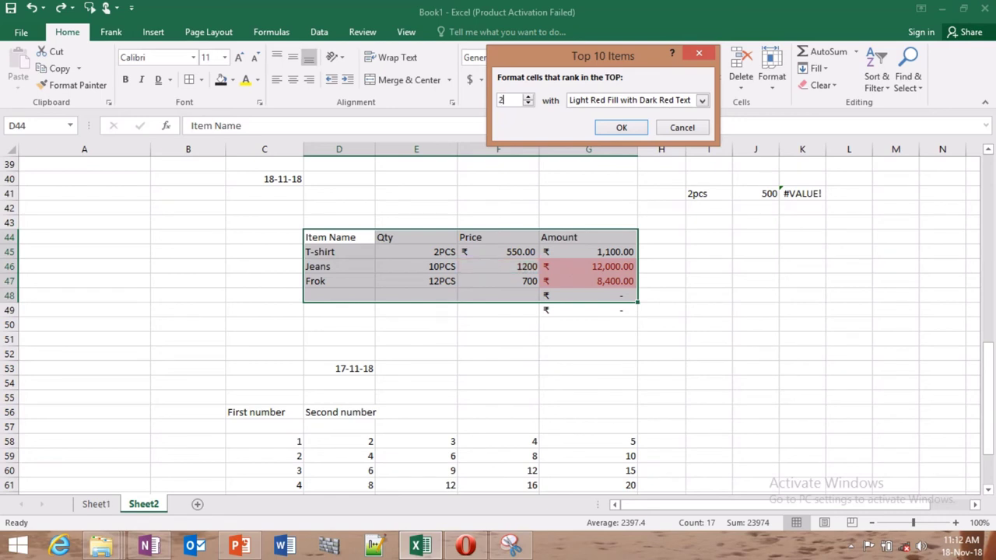
key("BackSpace")
type("1")
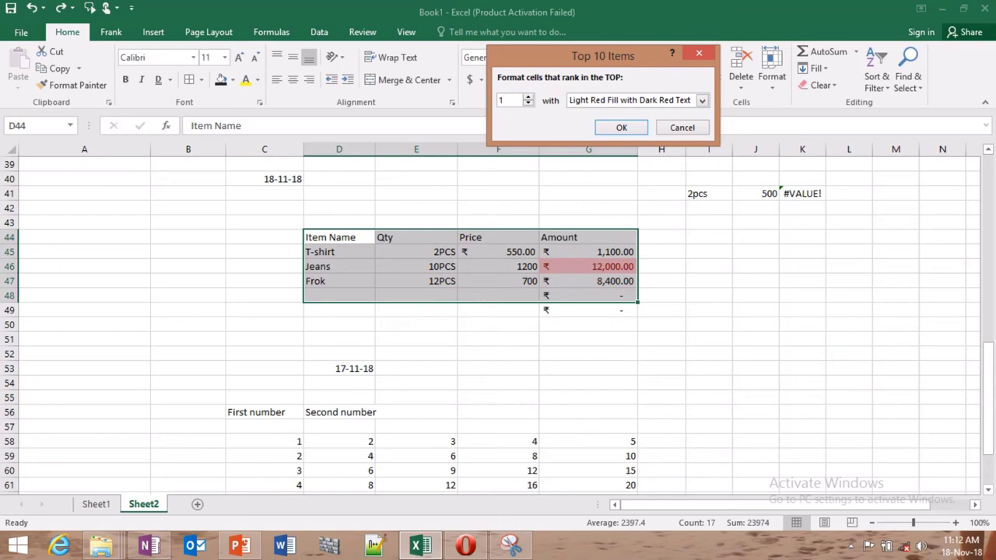
left_click(681, 129)
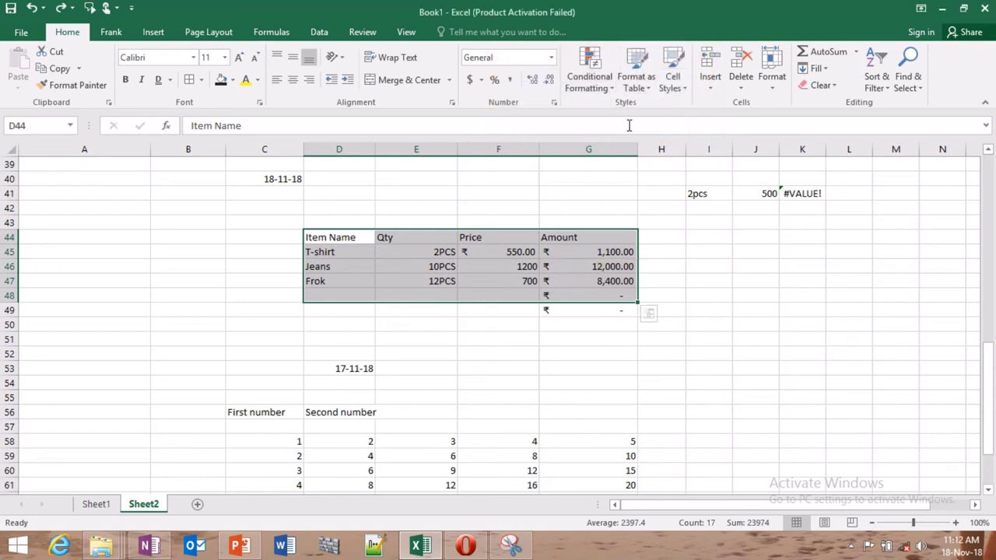
left_click(608, 74)
mouse_move(634, 143)
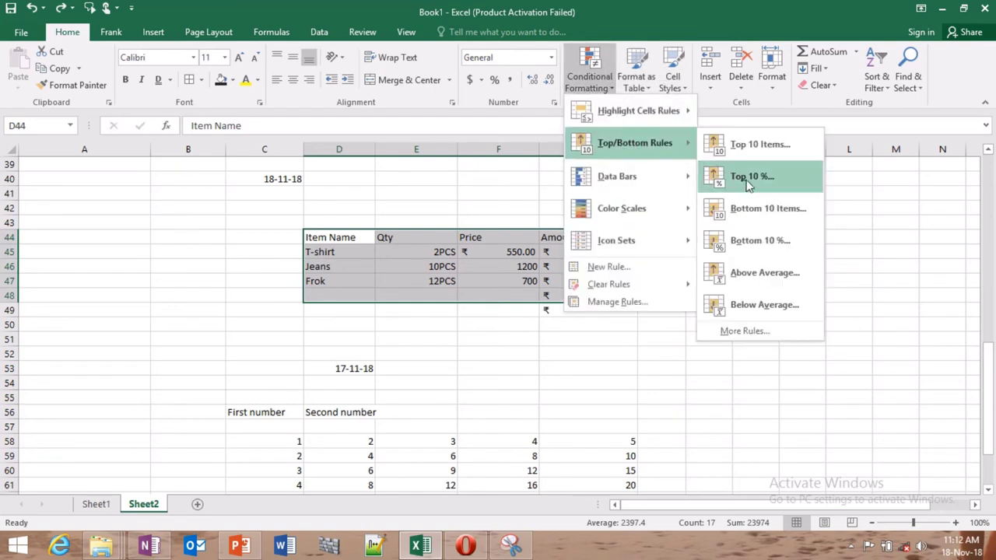
left_click(747, 179)
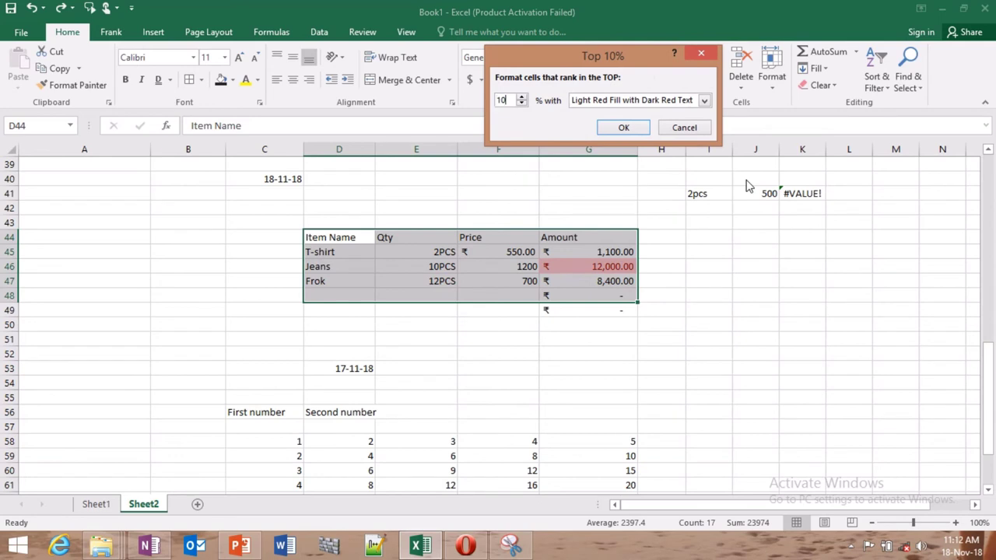
key("BackSpace")
key("BackSpace")
type("4")
key("BackSpace")
left_click(698, 129)
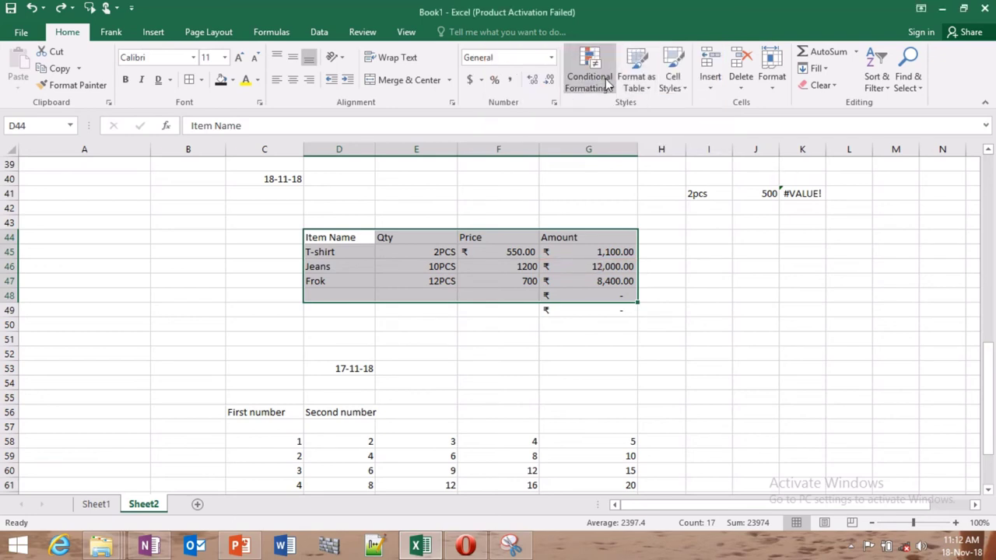
left_click(596, 78)
mouse_move(634, 143)
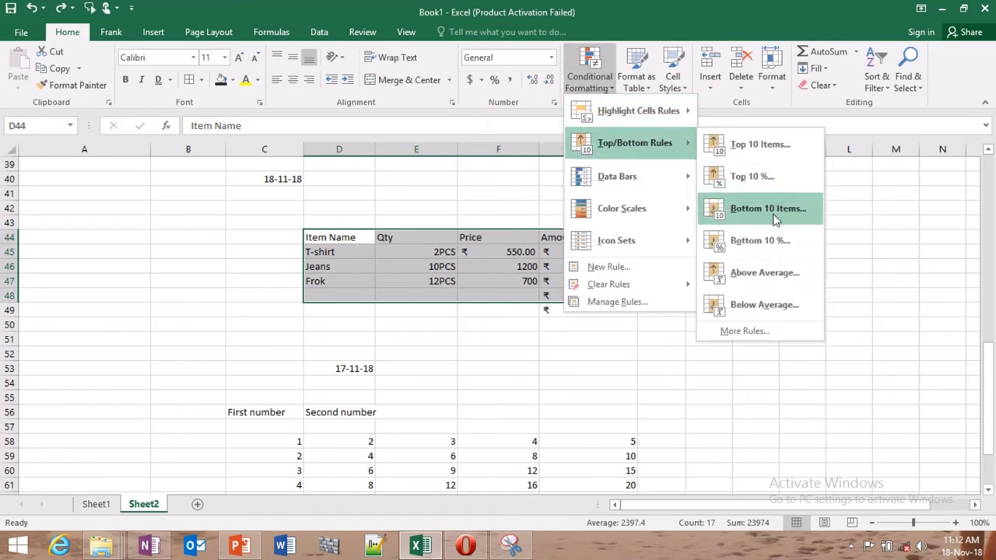
left_click(775, 209)
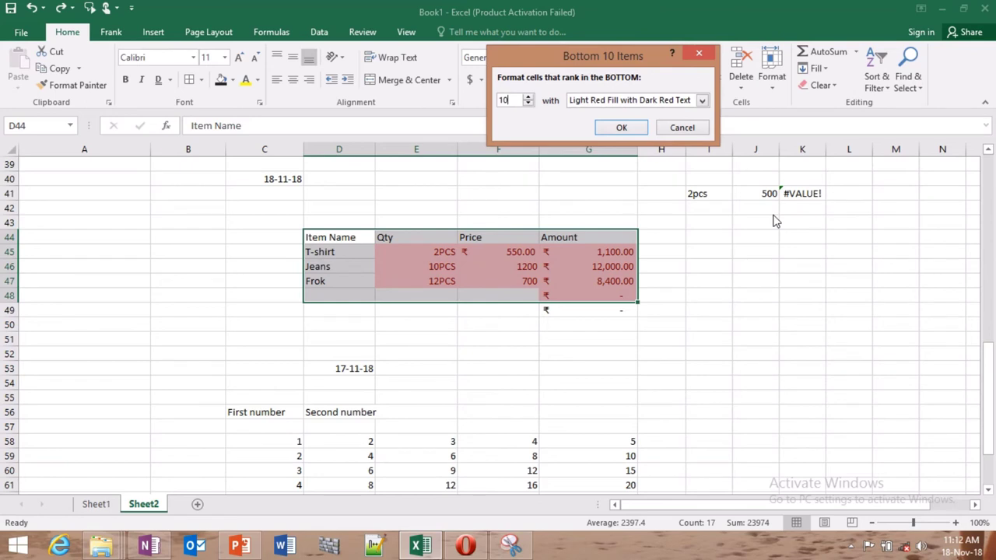
key("BackSpace")
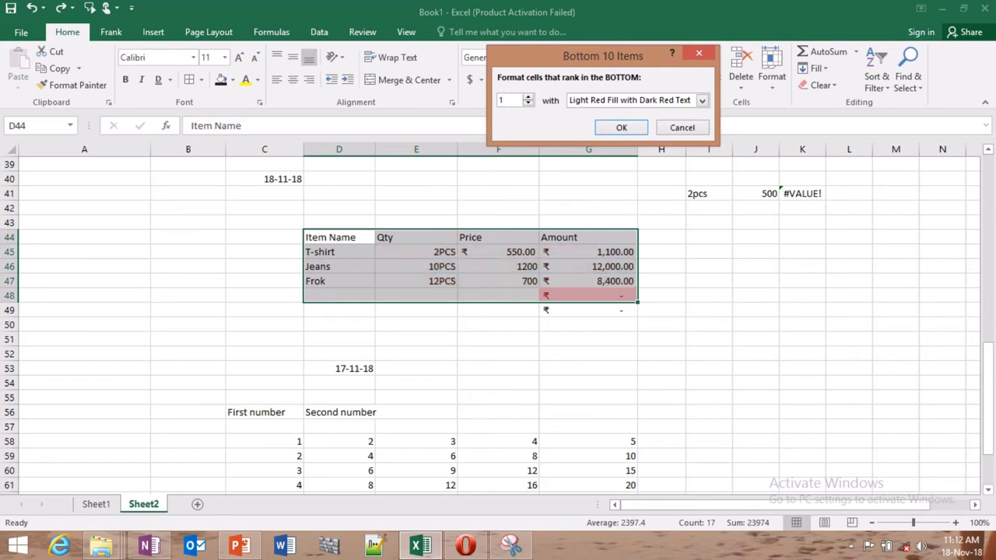
key("BackSpace")
type("2")
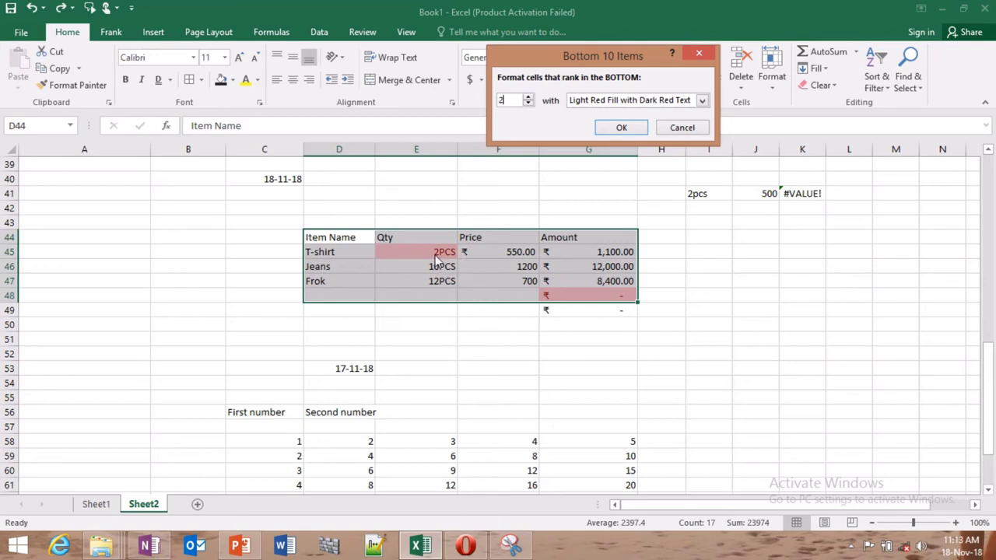
left_click(622, 128)
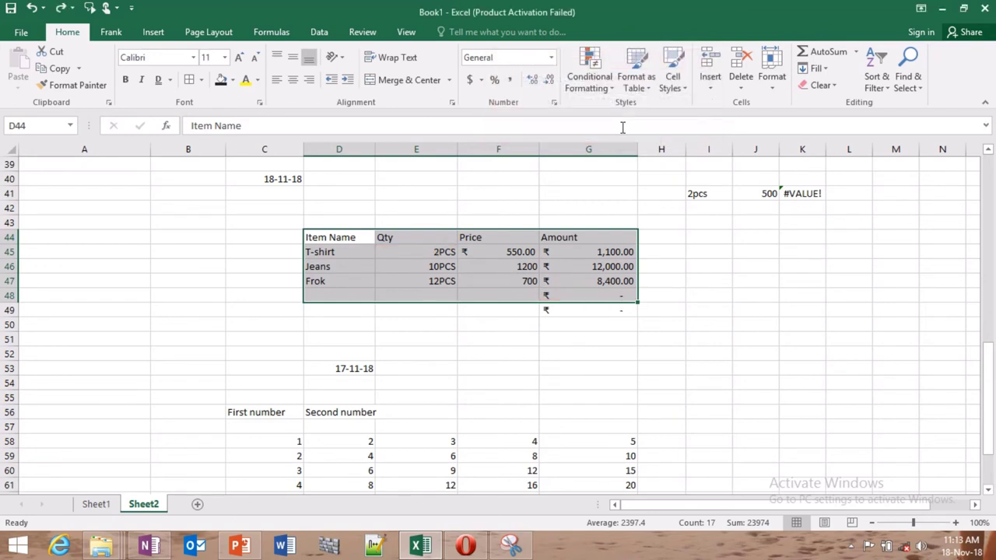
Step: Apply Light Blue gradient data bars, then check the values in F46, G46 and G47
left_click(589, 76)
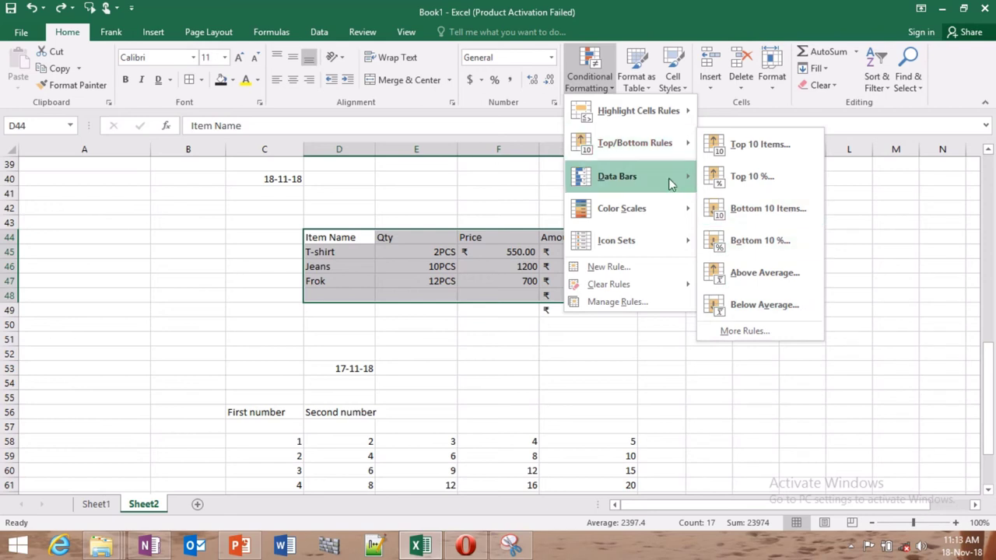
mouse_move(617, 176)
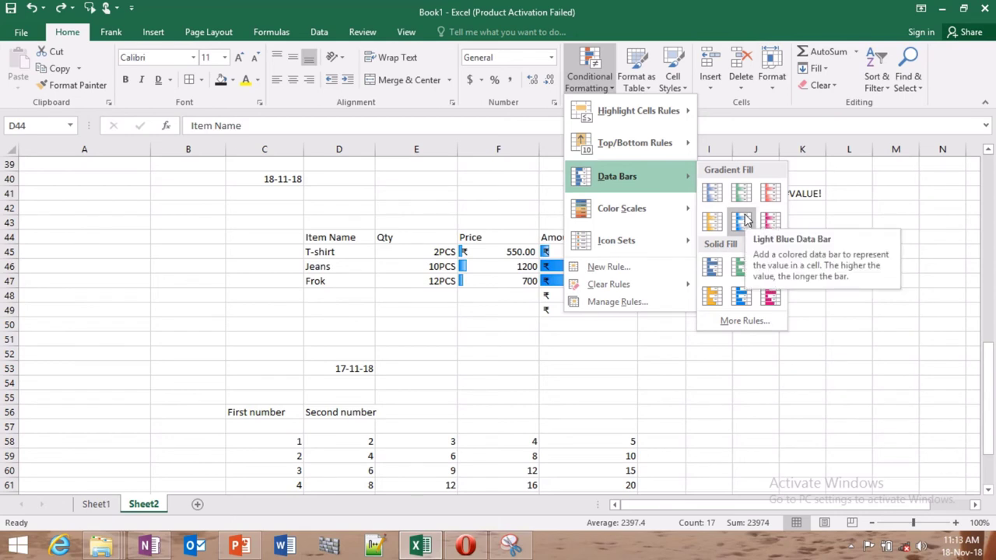
left_click(745, 221)
left_click(615, 288)
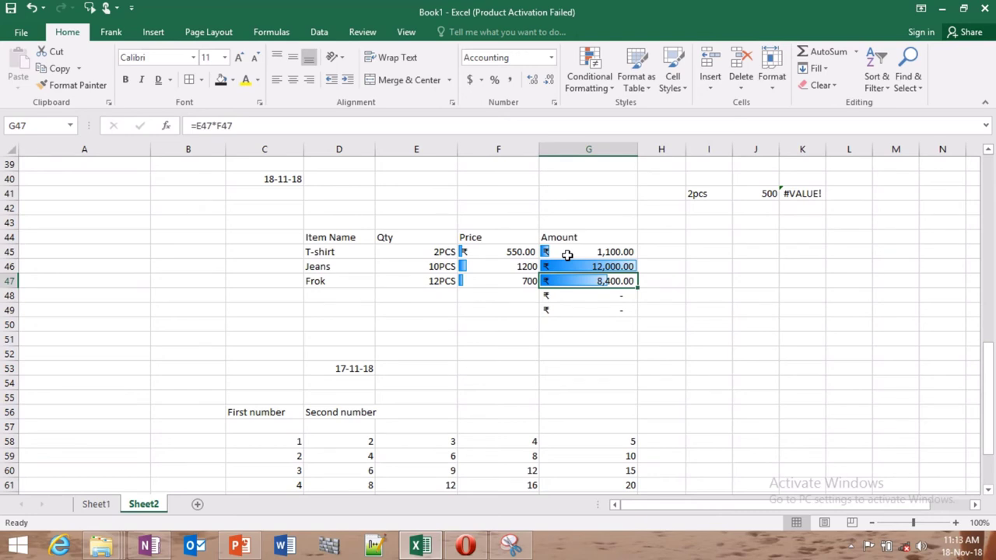
left_click(498, 265)
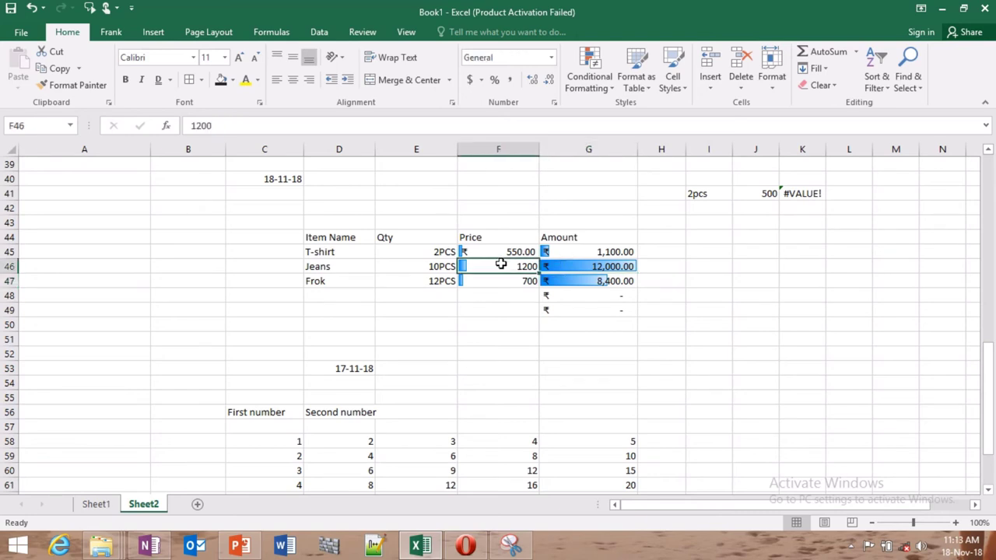
left_click(615, 266)
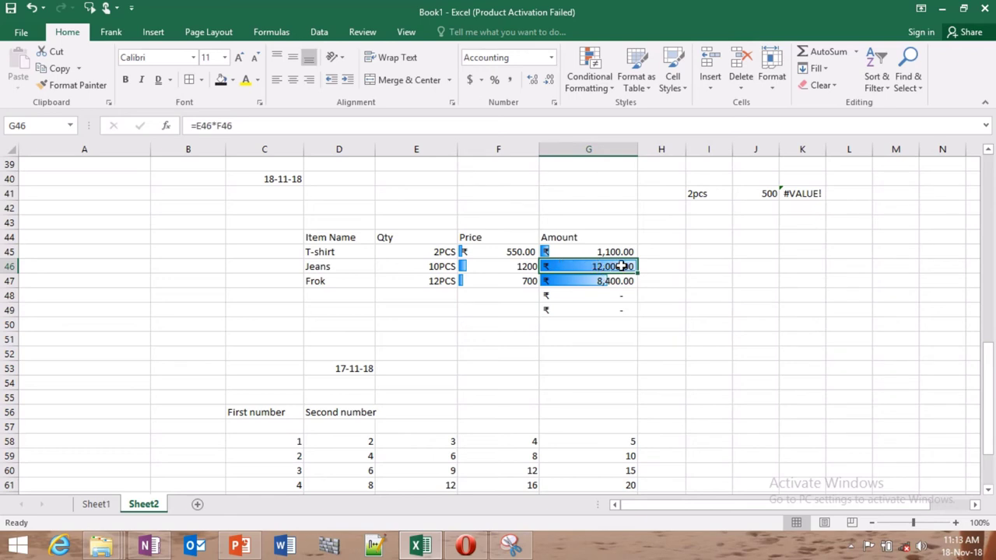
left_click(576, 283)
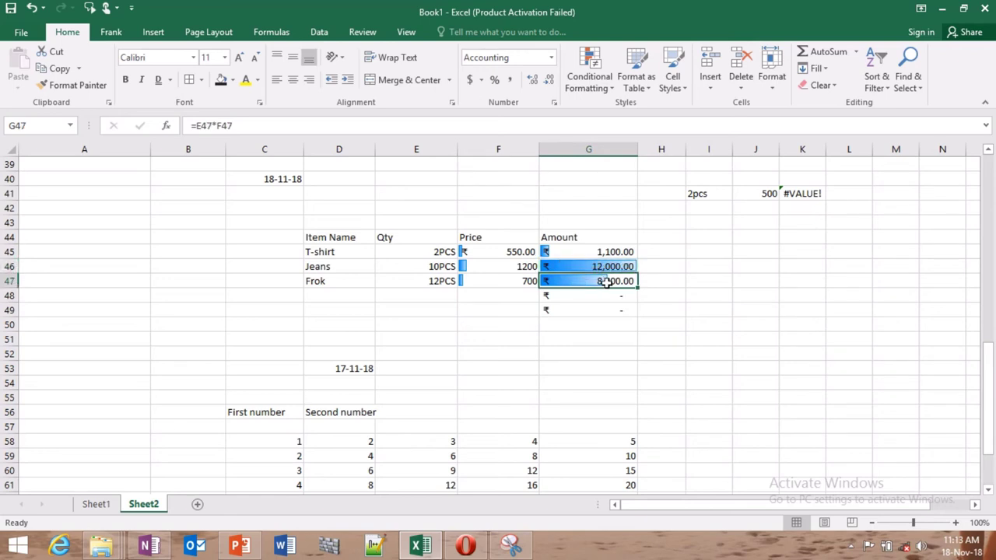
left_click(486, 267)
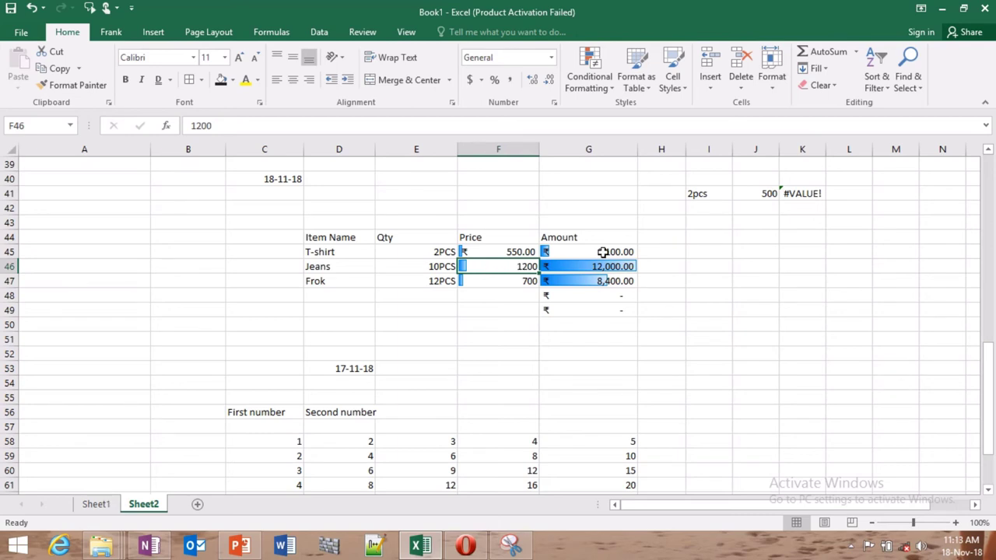
Step: Add item towser in row 48 with quantity 40 and price 1000
left_click(586, 296)
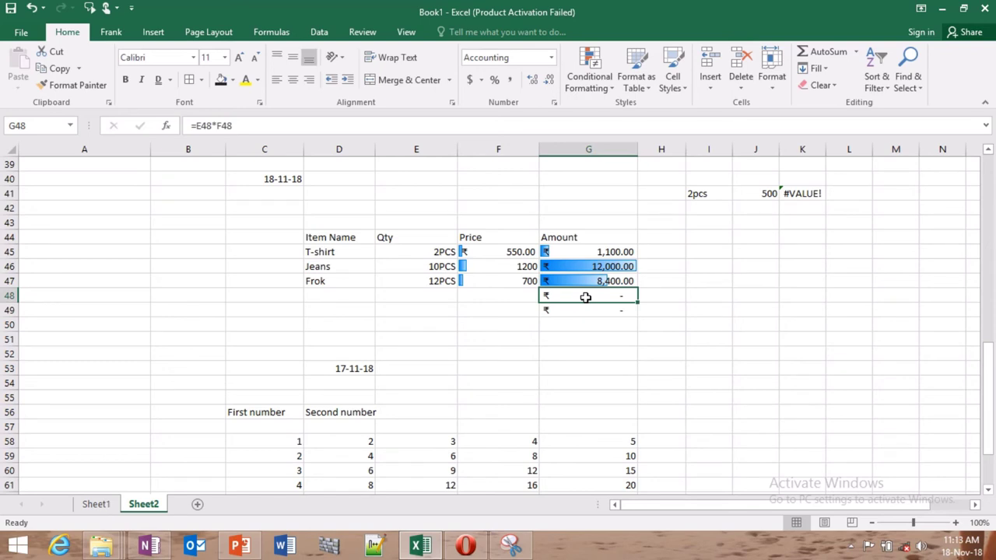
left_click(355, 296)
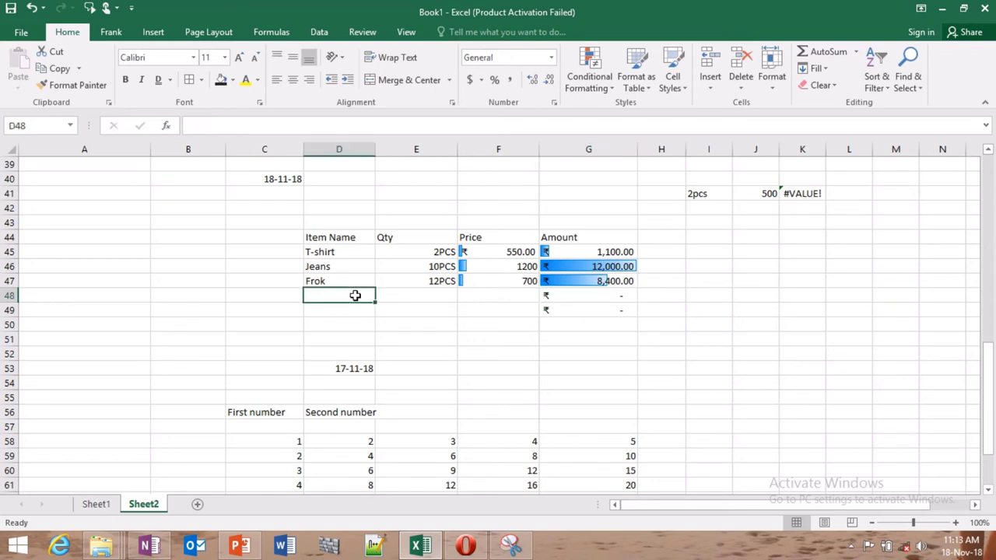
type("towser")
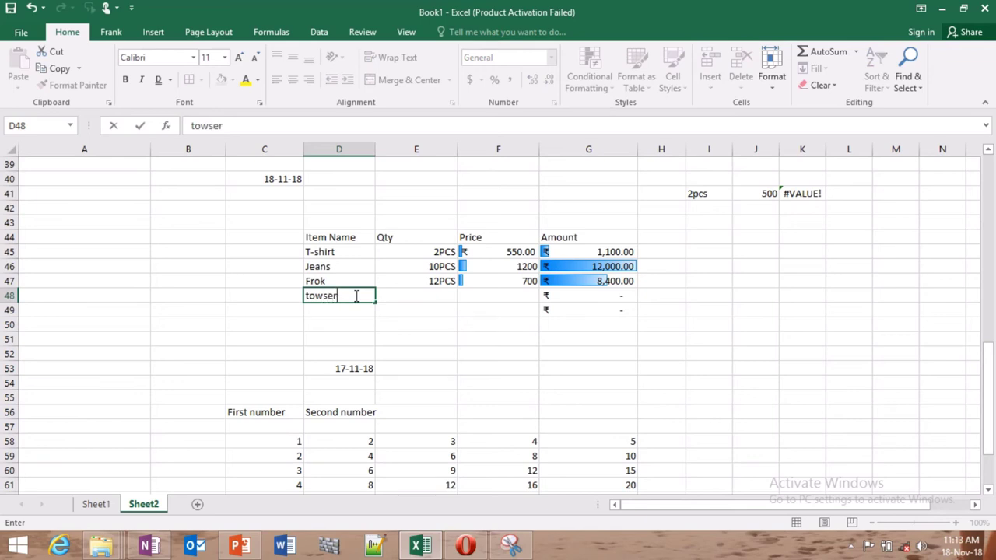
key("Tab")
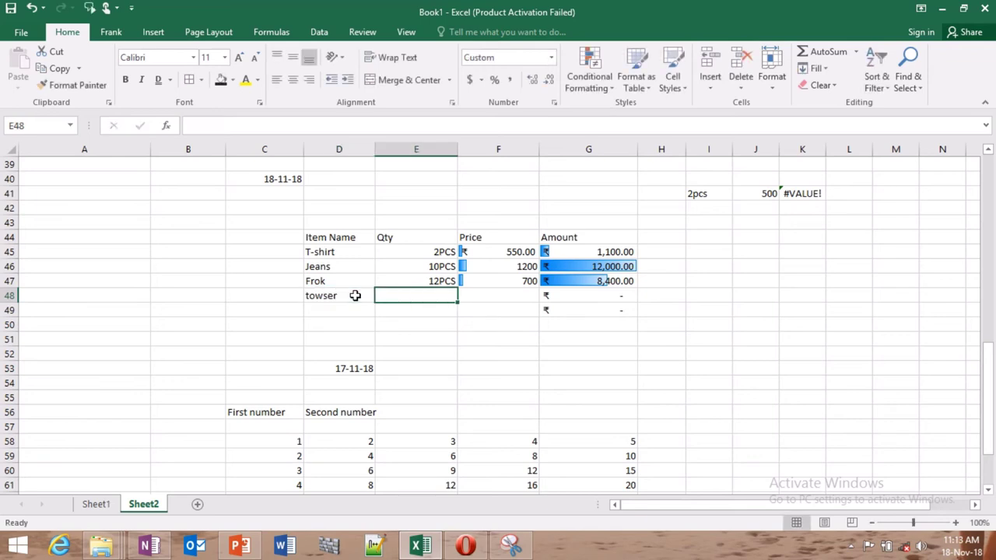
type("40")
key("Tab")
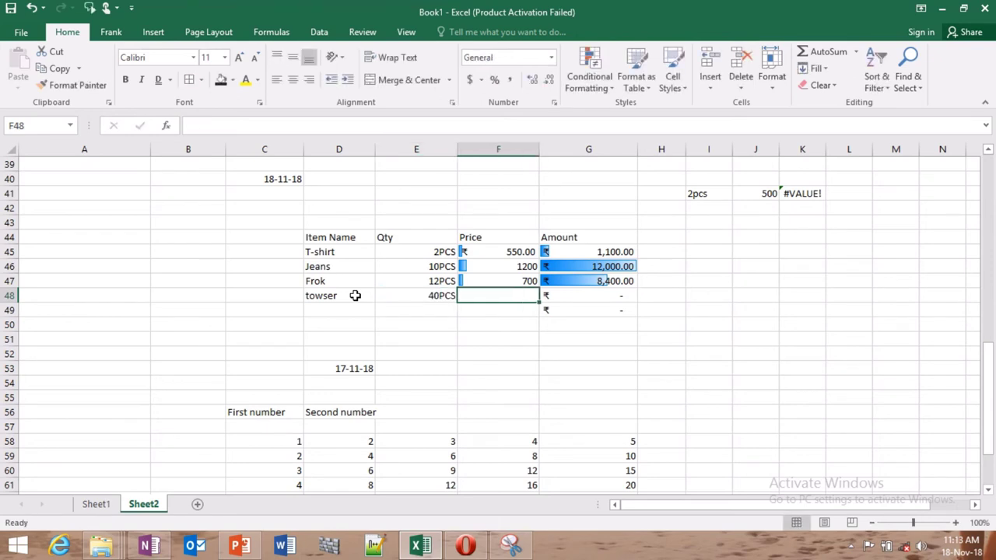
type("100")
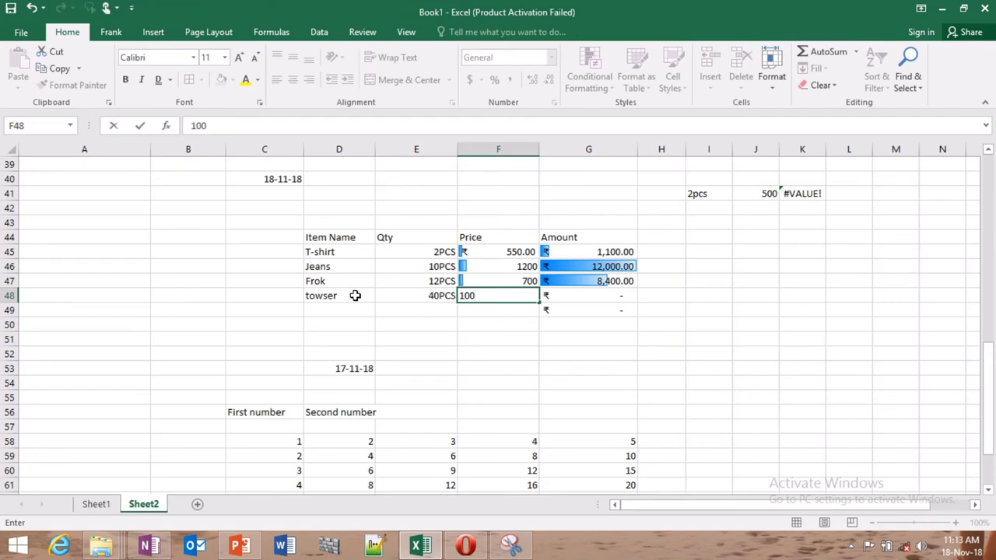
type("0")
key("Return")
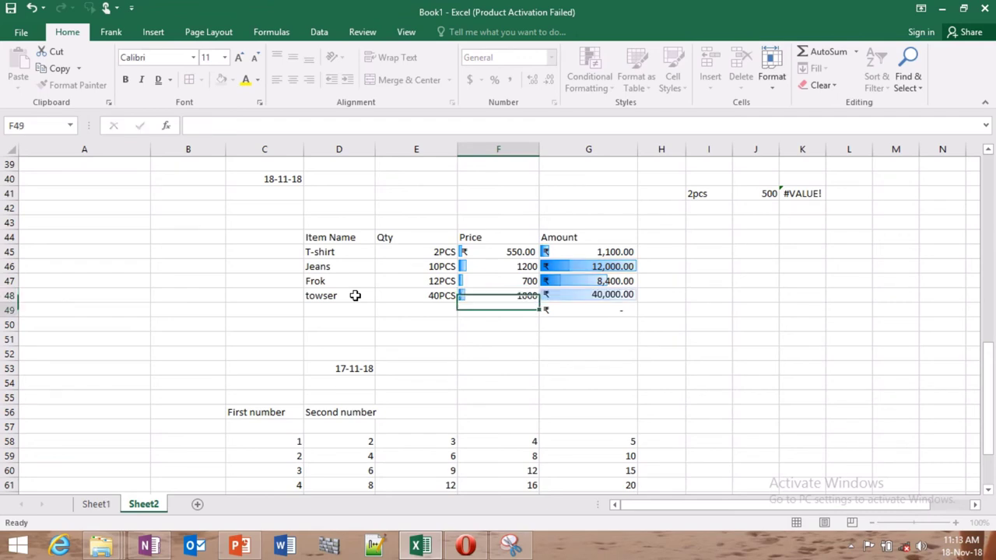
left_click(570, 308)
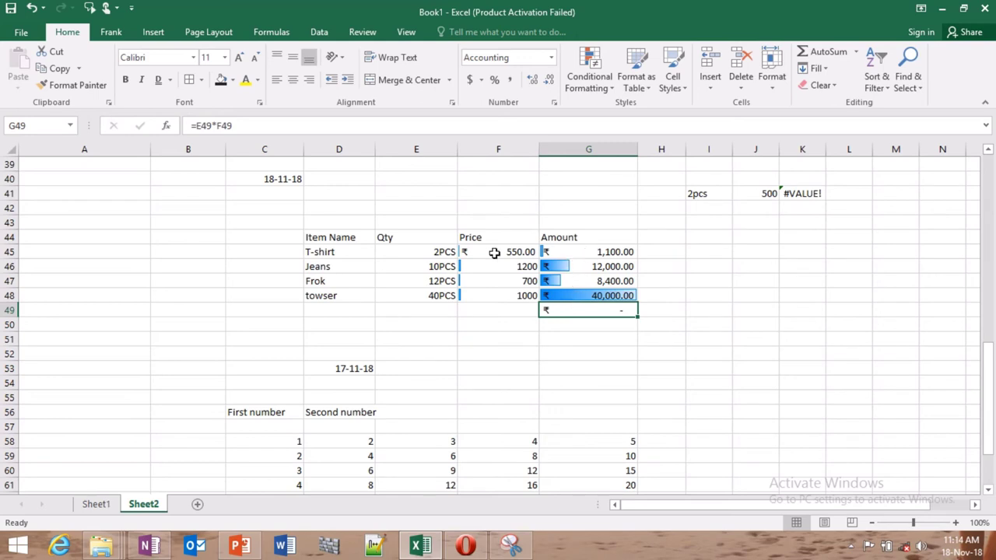
Step: Select D44:G48, close Color Scales unapplied, and keep the towser price at 1000 via undo/redo
left_click_drag(336, 237, 603, 298)
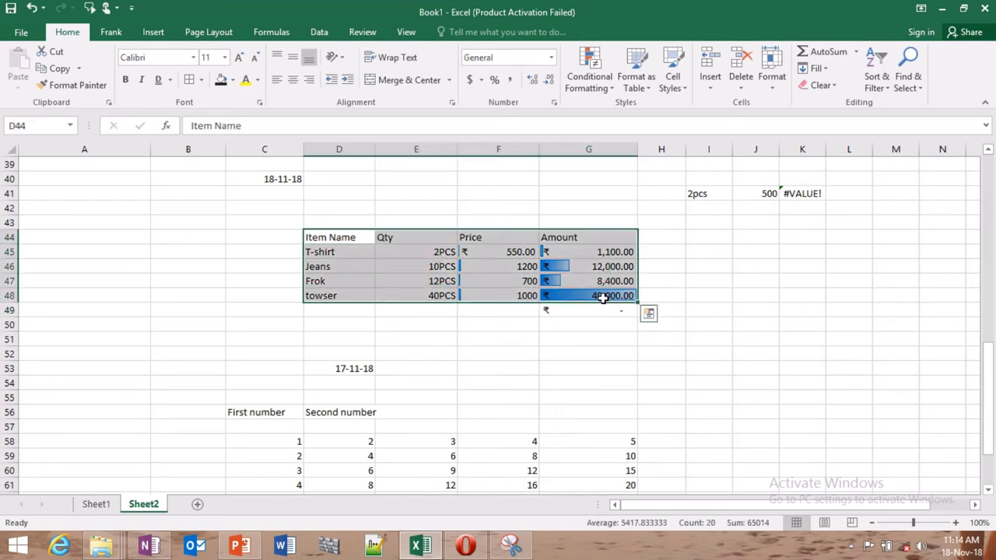
left_click(590, 72)
mouse_move(635, 144)
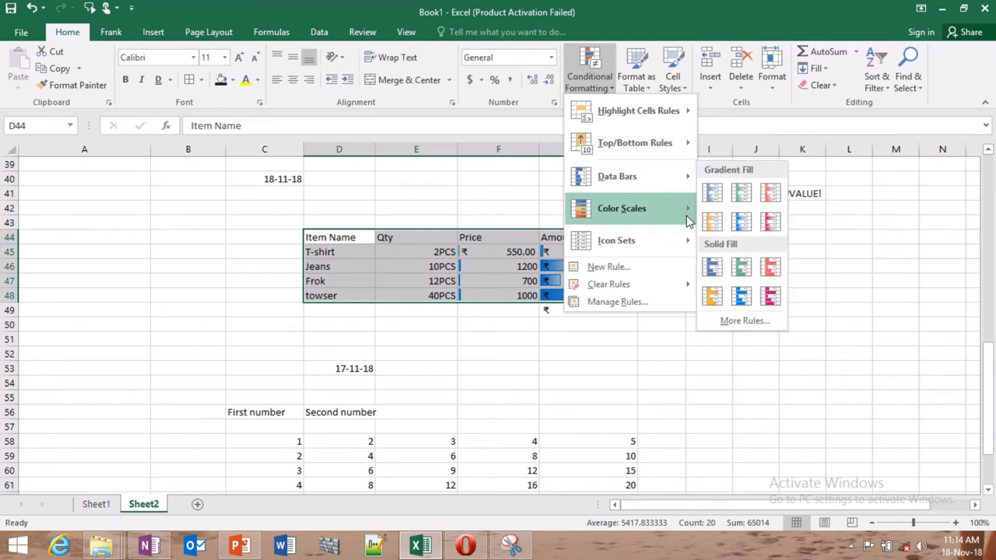
mouse_move(622, 208)
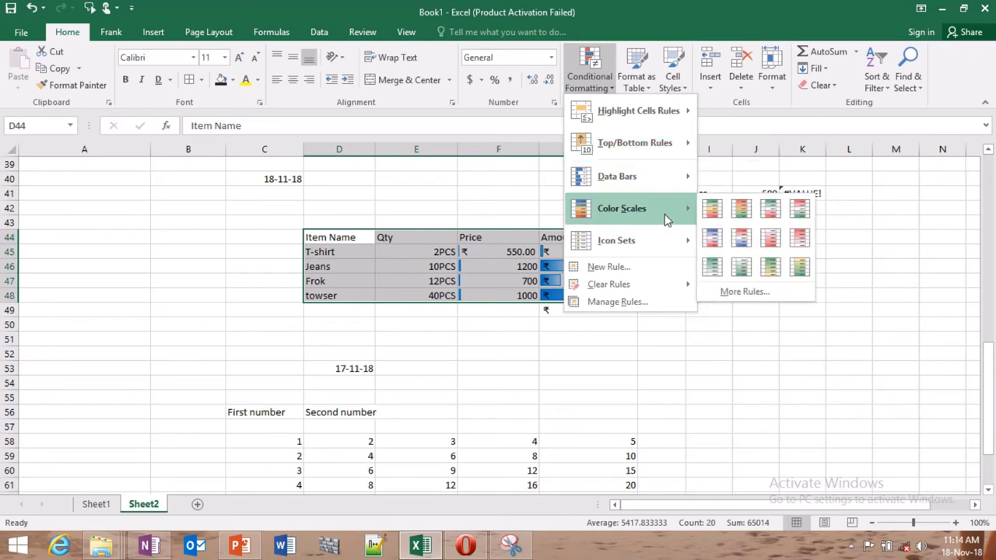
left_click(534, 313)
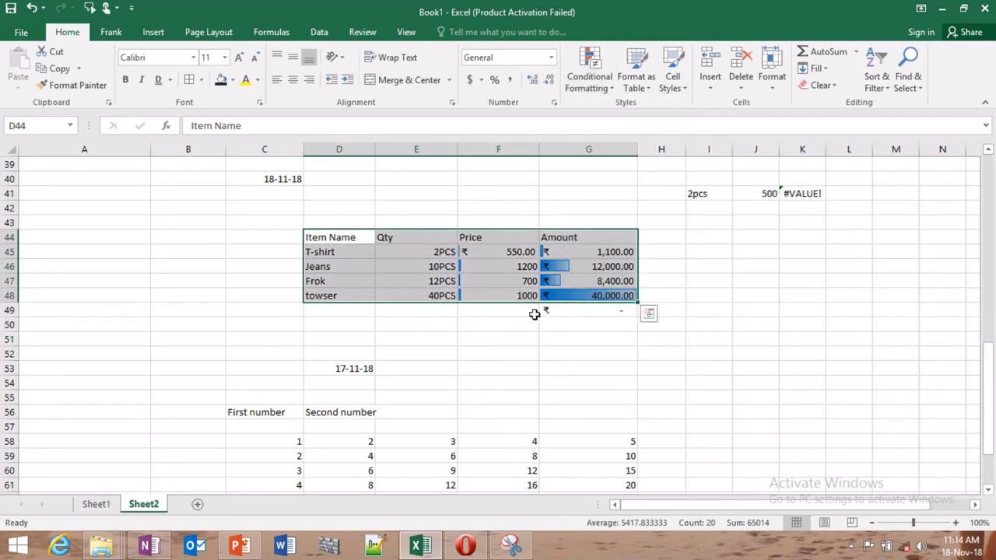
key("ctrl+z")
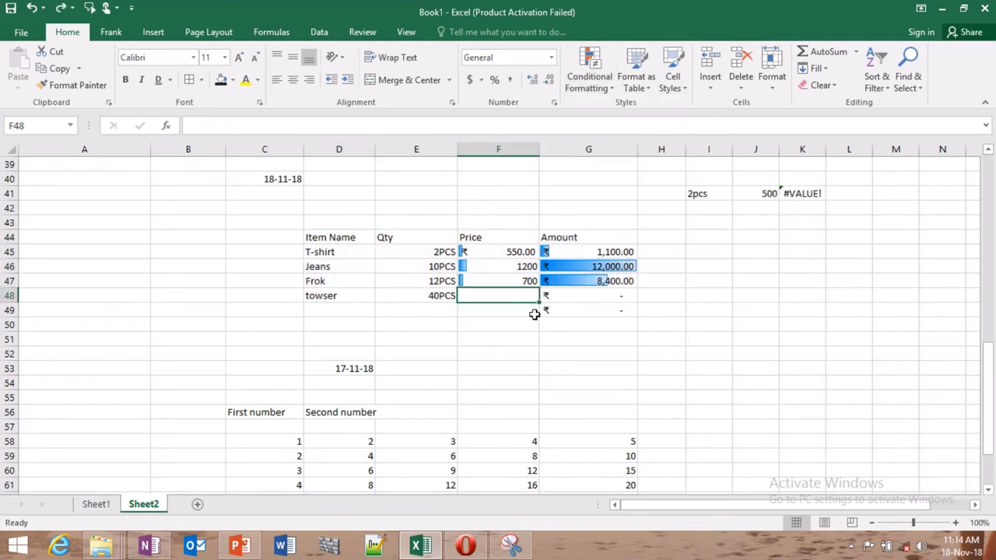
key("ctrl+z")
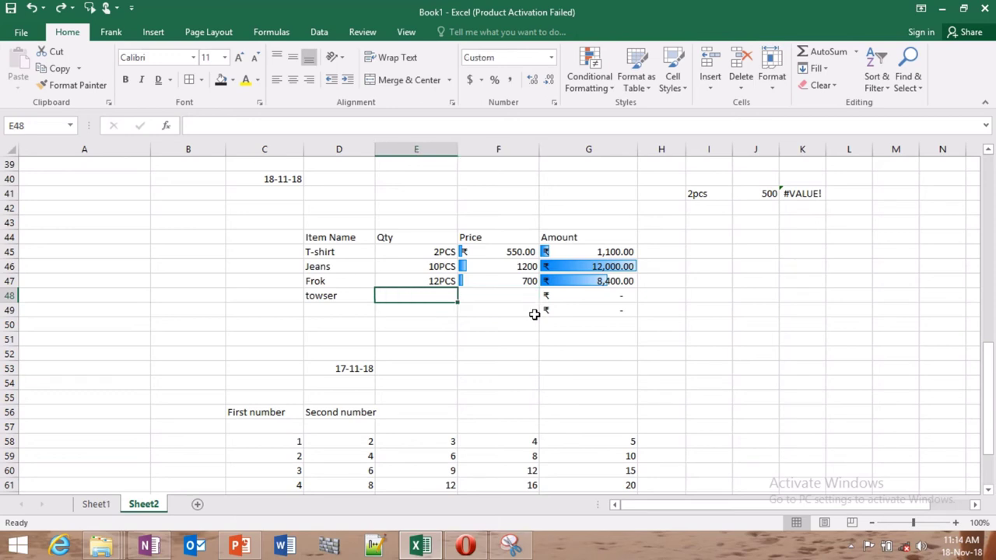
key("ctrl+y")
key("ctrl+y")
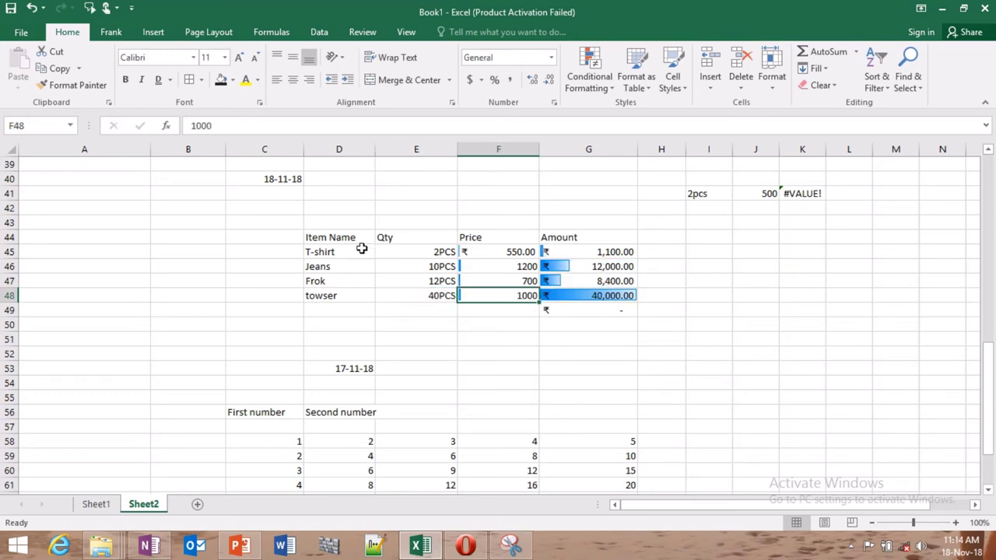
Step: Clear the data bars from D44:G48 and apply a colour scale to the values
left_click_drag(340, 238, 602, 302)
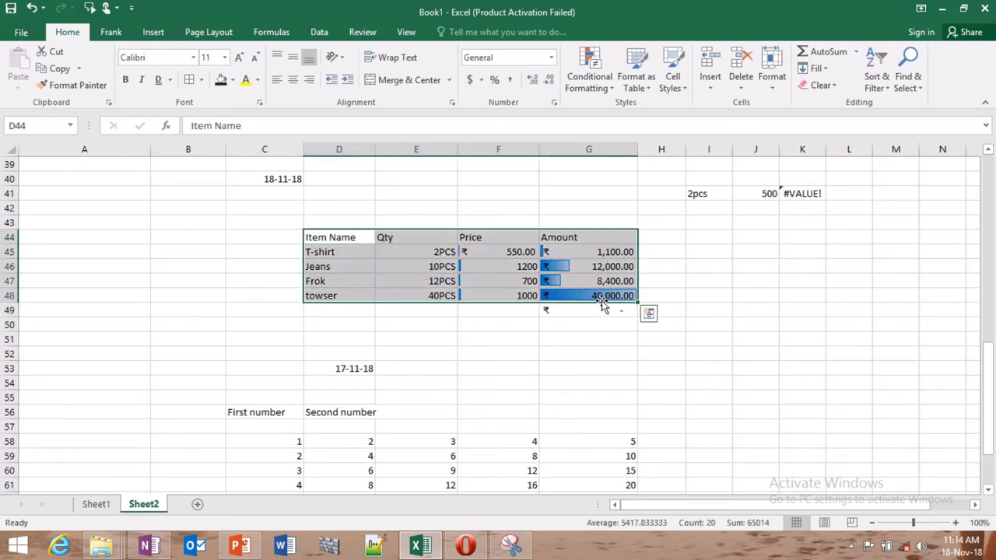
left_click(589, 78)
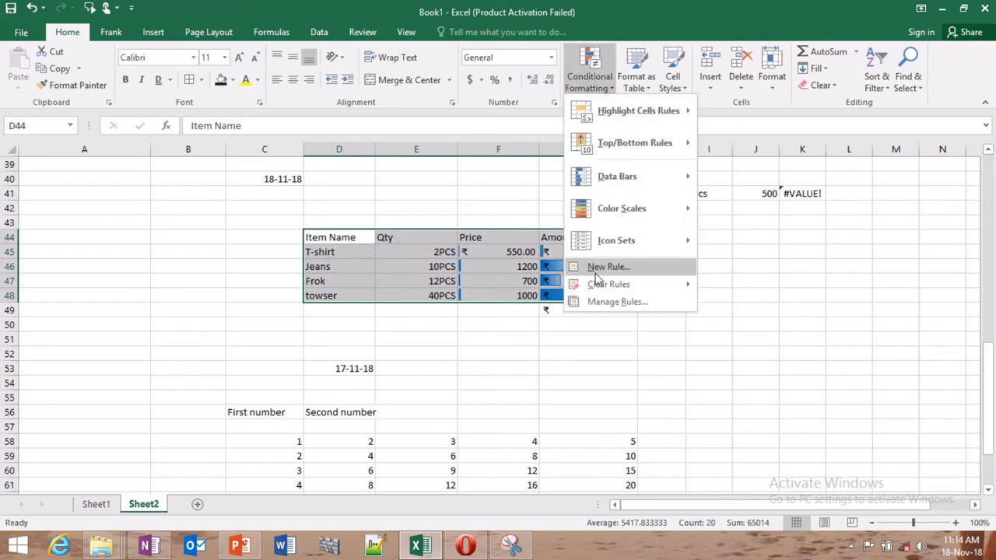
mouse_move(609, 284)
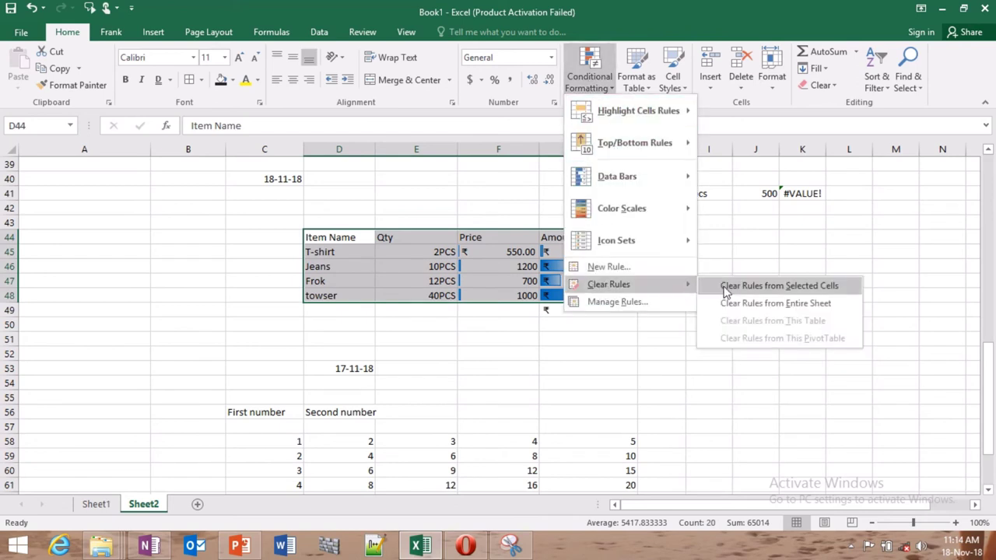
left_click(725, 287)
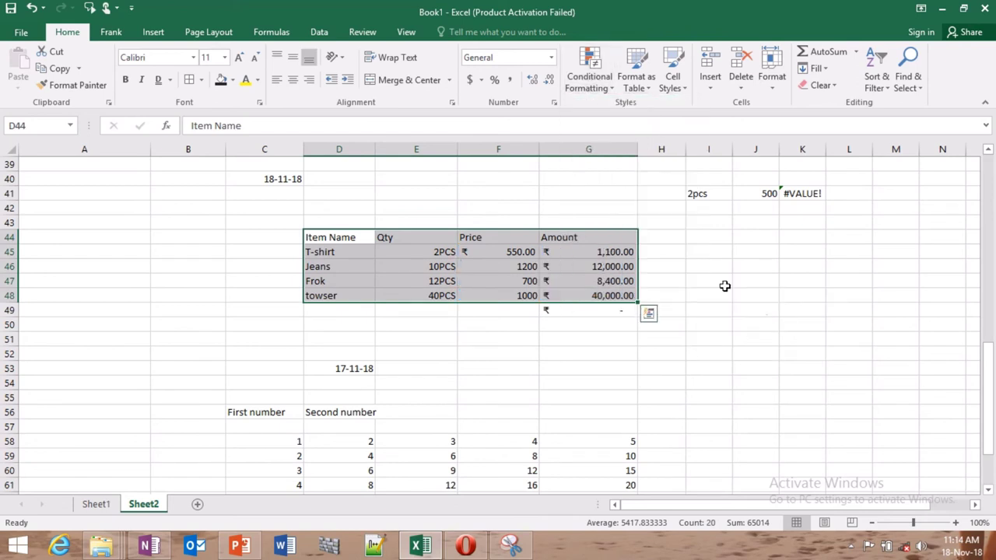
left_click(595, 84)
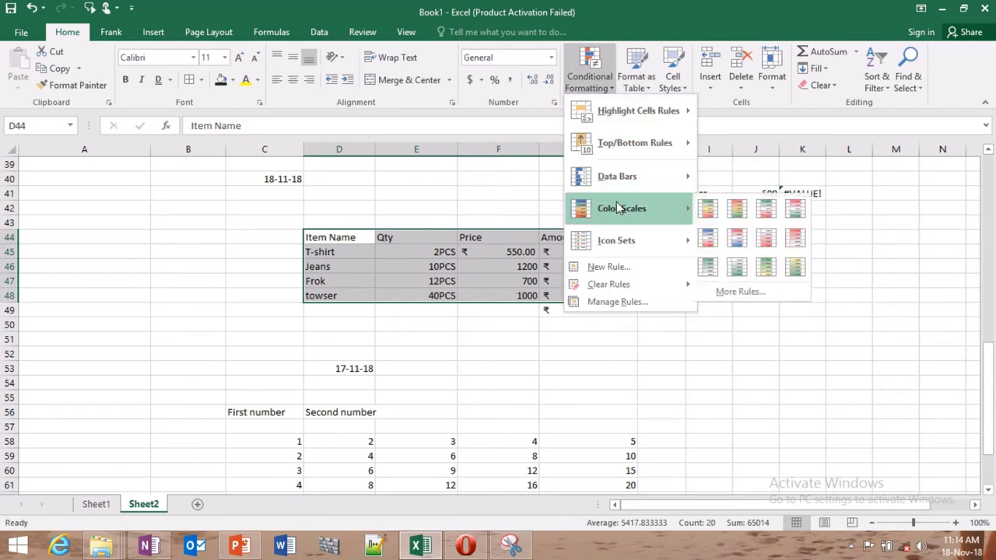
mouse_move(621, 208)
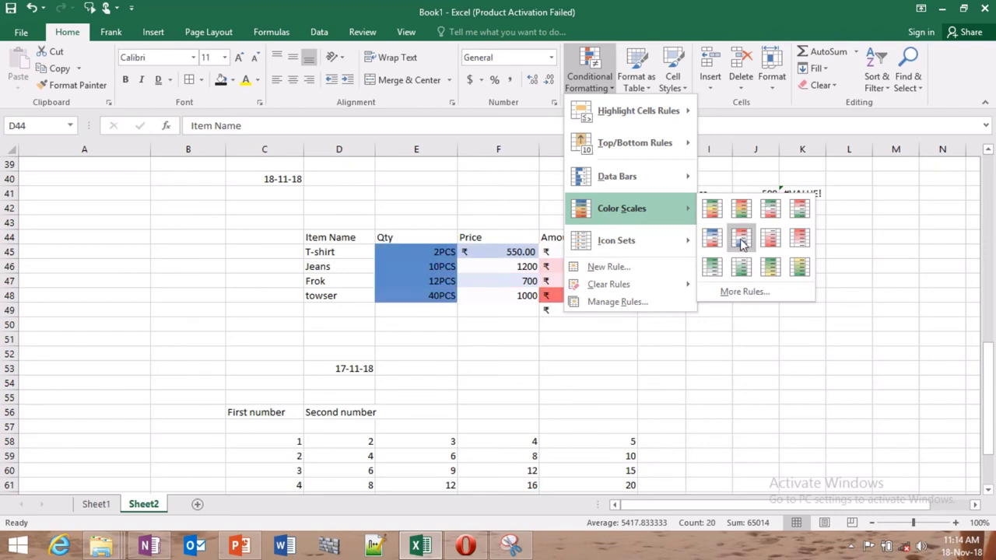
left_click(742, 243)
Step: Inspect the shaded cells: empty G49, the towser amount in G48, and the Jeans price
left_click(639, 314)
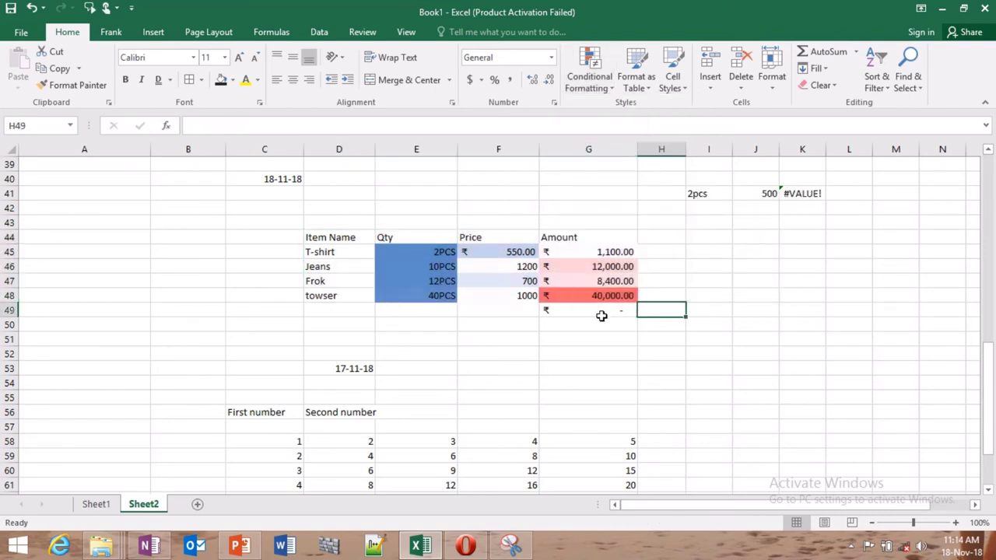
left_click(602, 316)
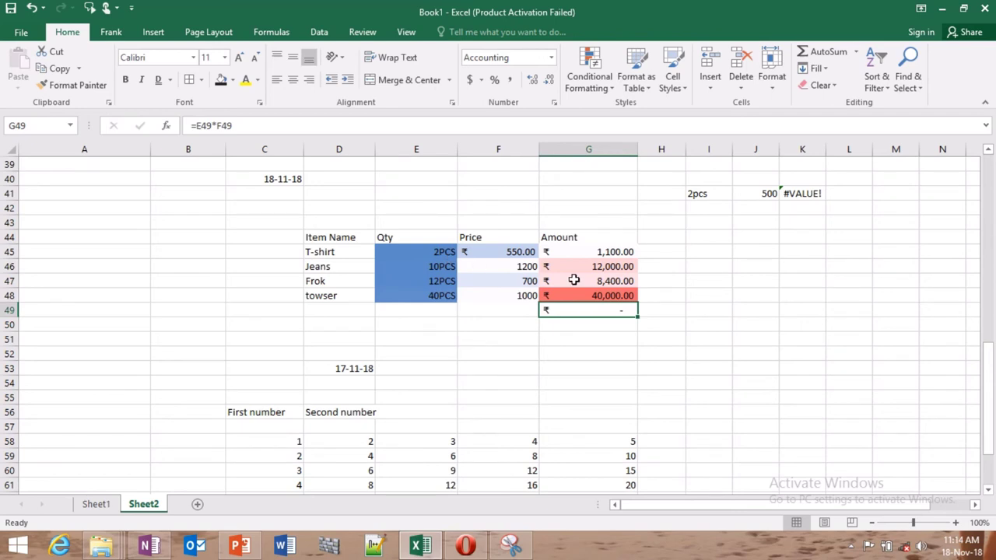
left_click(601, 299)
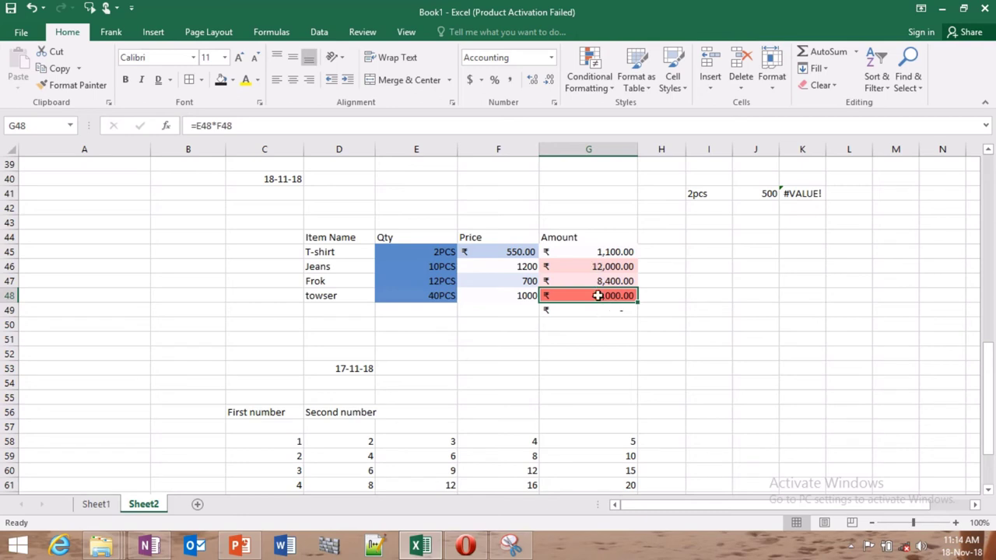
left_click(466, 267)
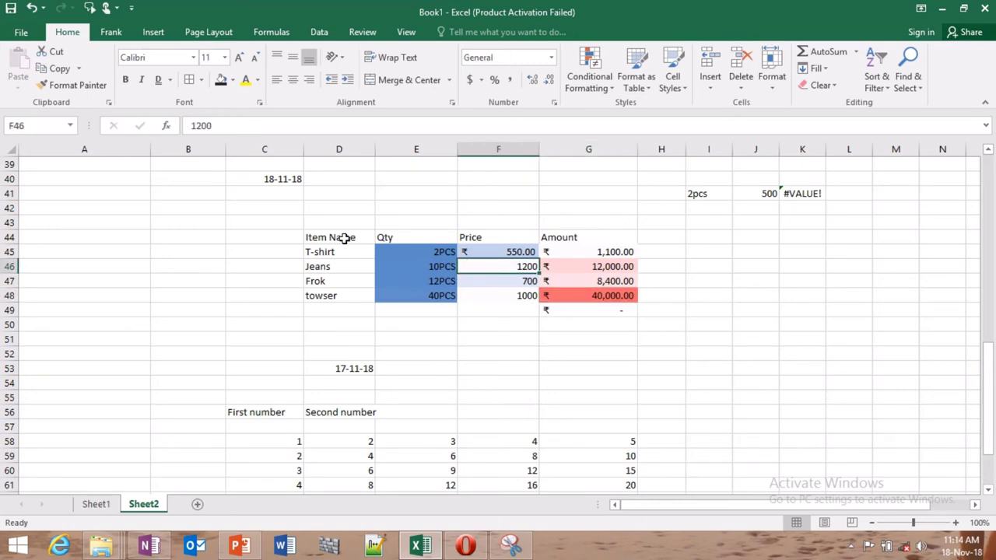
Step: Clear the colour-scale rules from D44:G49, then browse Icon Sets without applying any
left_click_drag(344, 238, 582, 311)
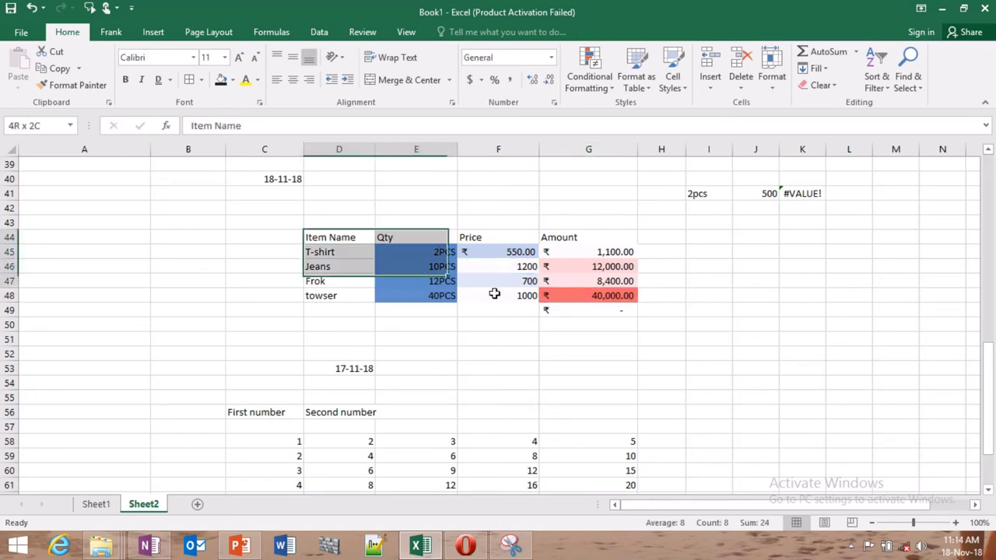
left_click(589, 81)
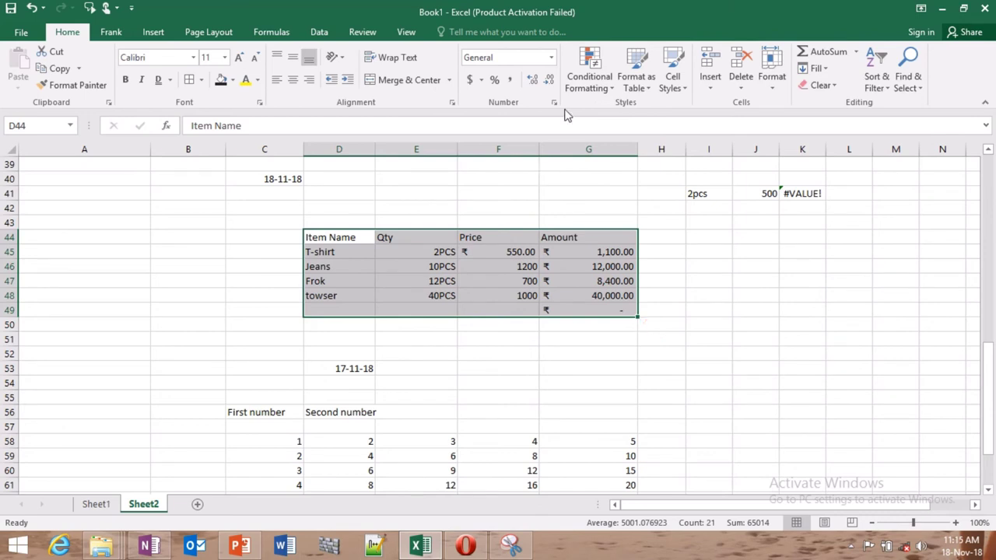
left_click(589, 78)
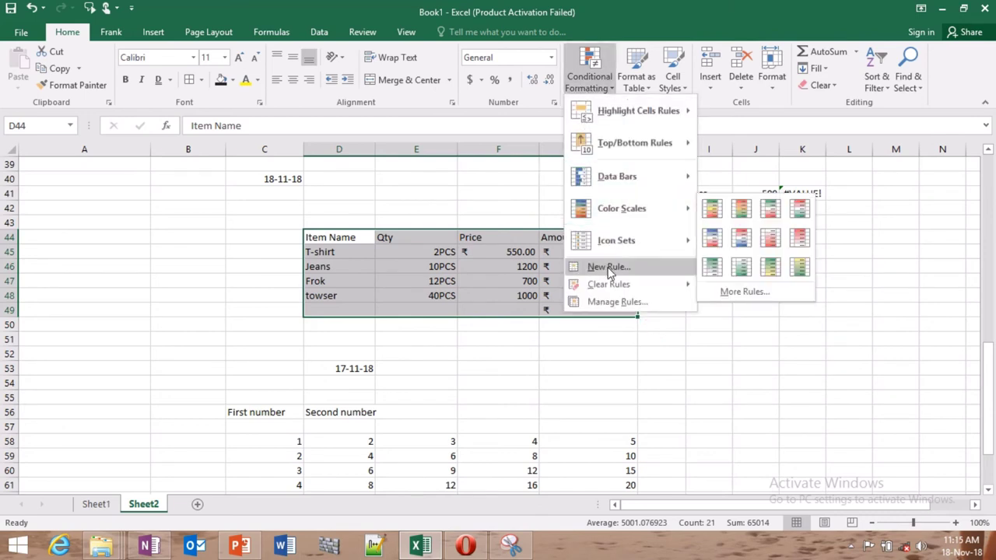
mouse_move(617, 240)
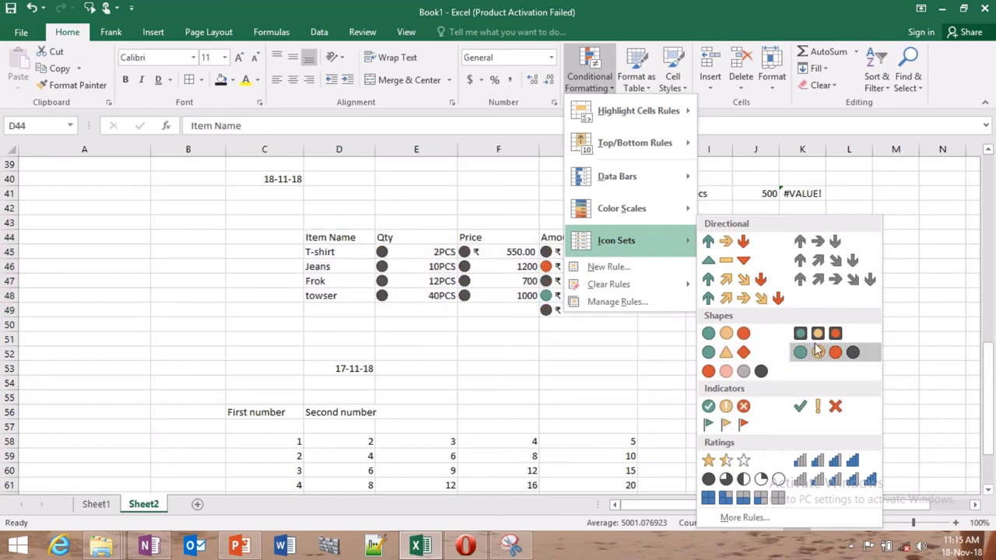
left_click(574, 372)
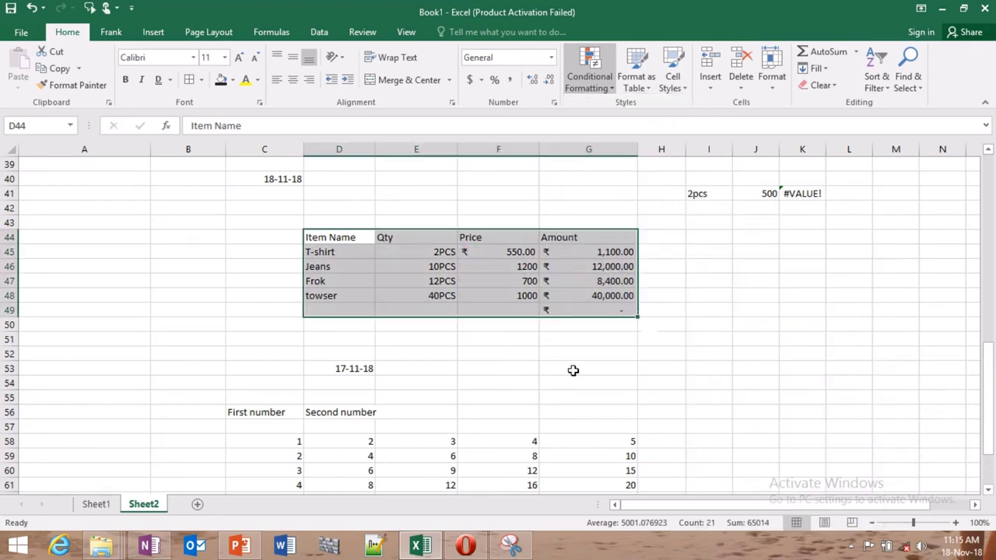
left_click(570, 267)
Step: Apply Ratings quarters icons to the Amount values G45:G48 and inspect the results
left_click_drag(572, 254, 574, 292)
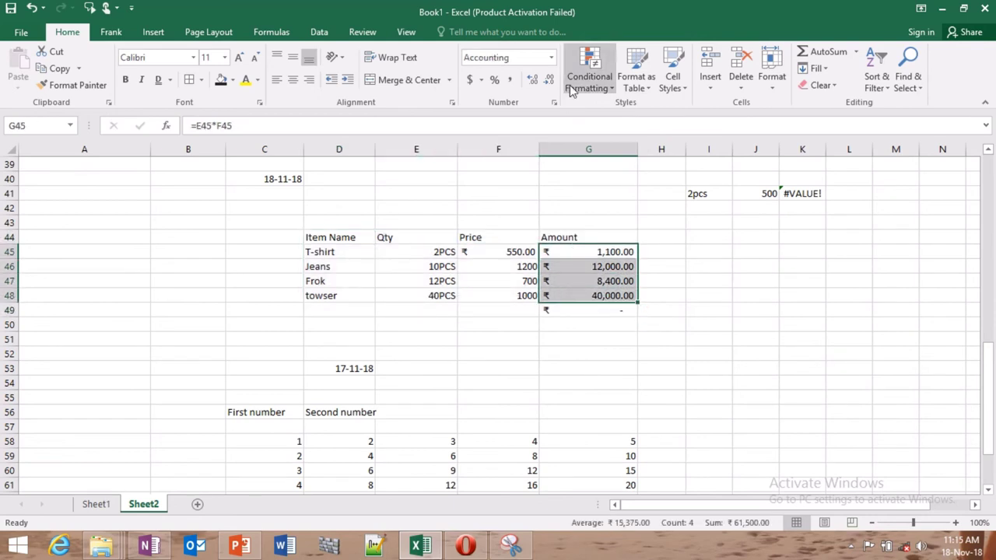
left_click(589, 76)
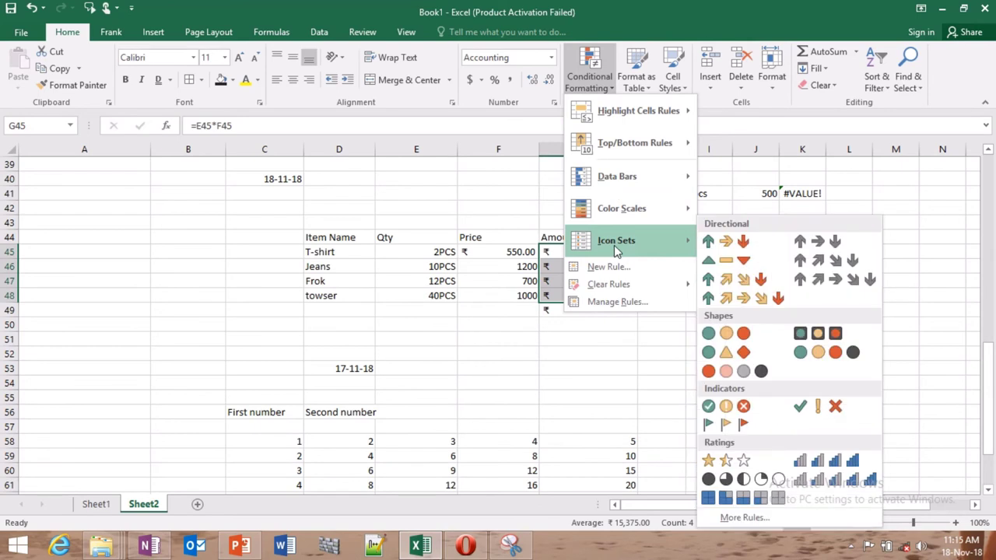
left_click(735, 479)
left_click(611, 332)
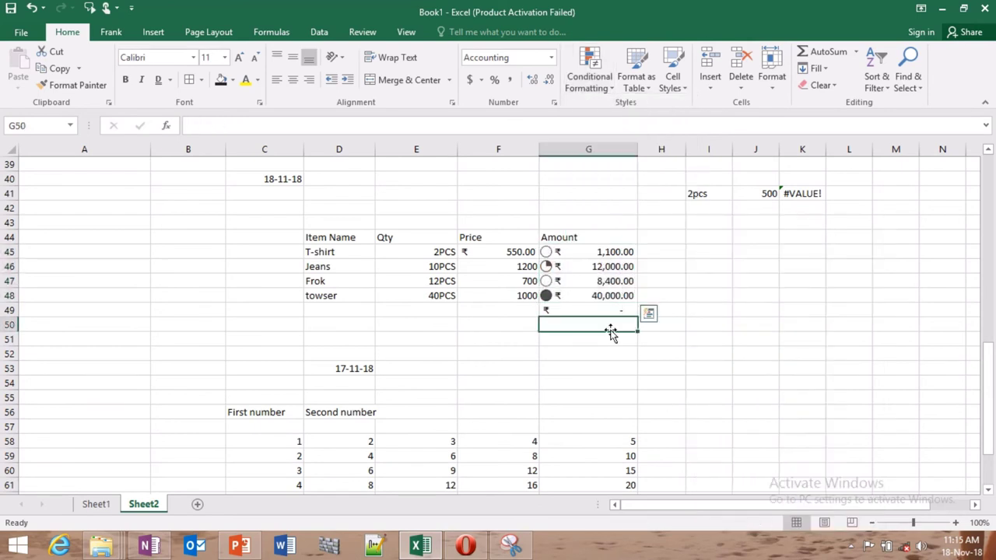
left_click(585, 264)
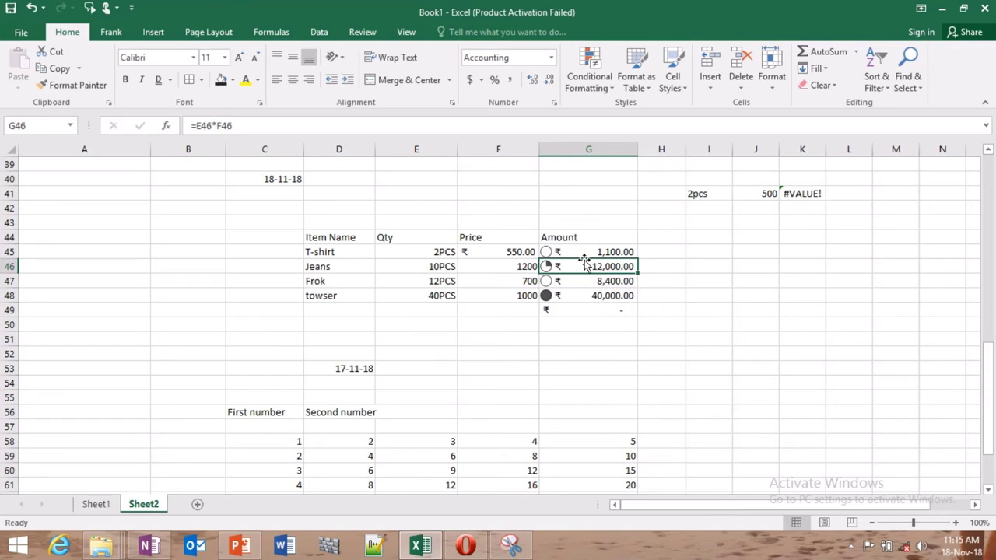
left_click(567, 300)
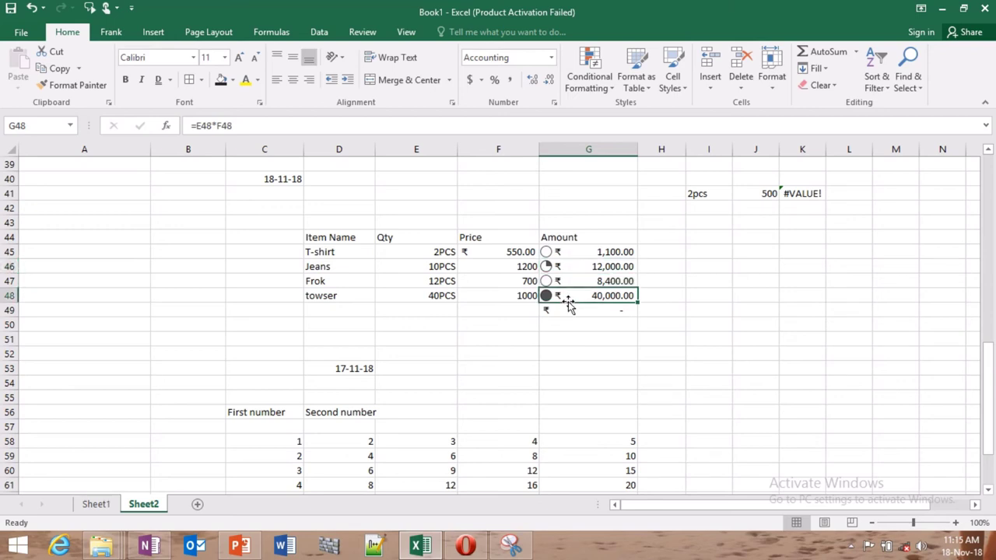
left_click(569, 306)
left_click(569, 293)
left_click(563, 269)
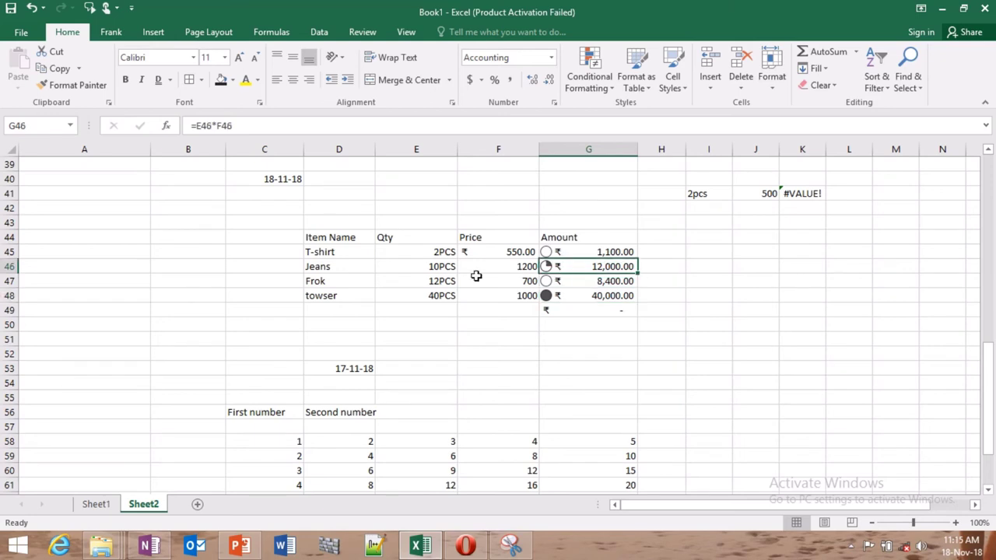
Step: Change Frok's price in F47 to 1500, making its amount 18,000.00
left_click(502, 280)
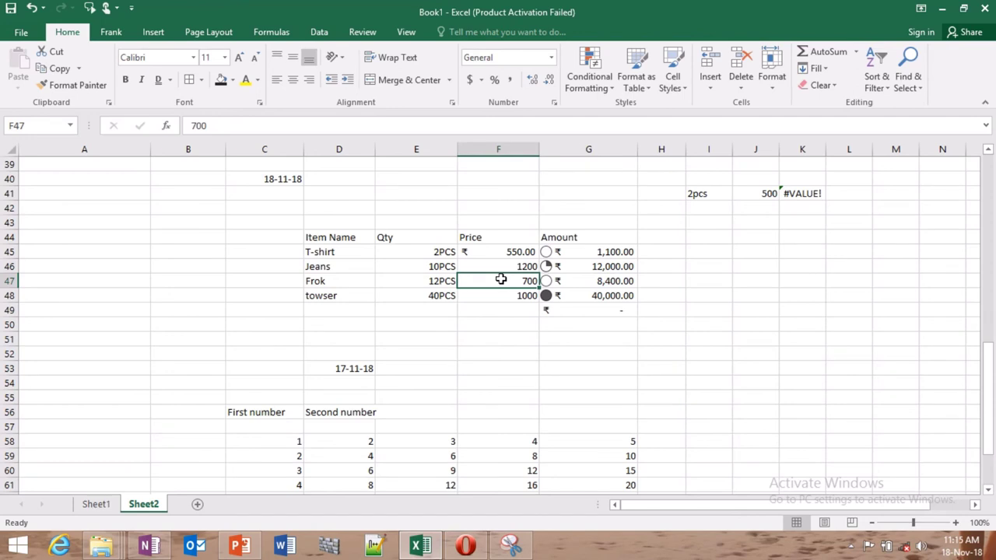
type("15")
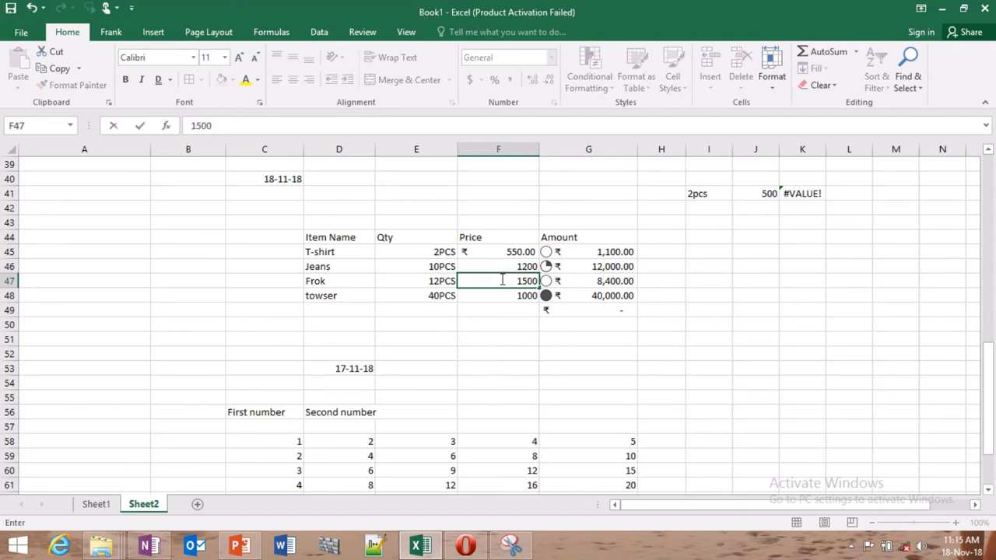
key("Return")
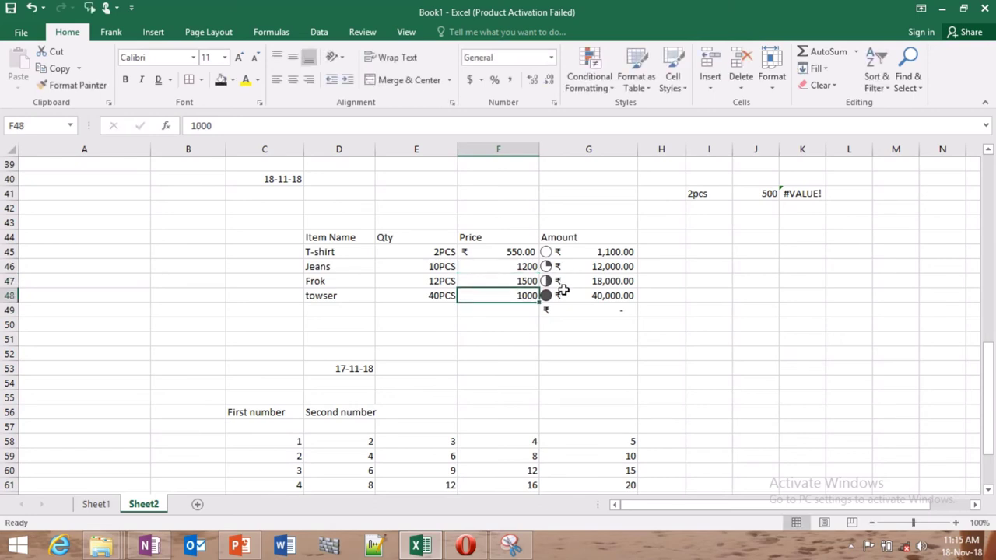
left_click(563, 287)
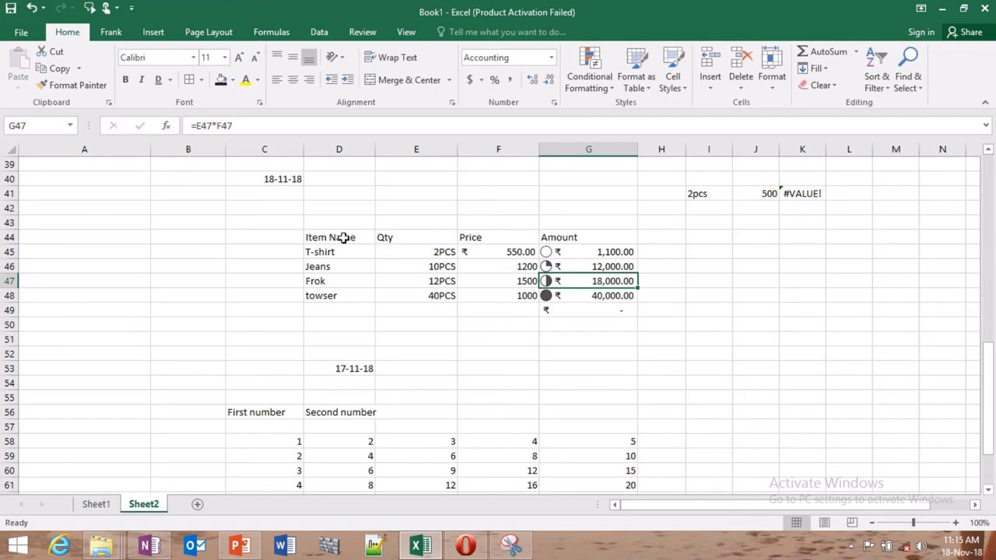
Step: Reselect the invoice table and browse the icon sets without changing anything
left_click_drag(342, 238, 621, 296)
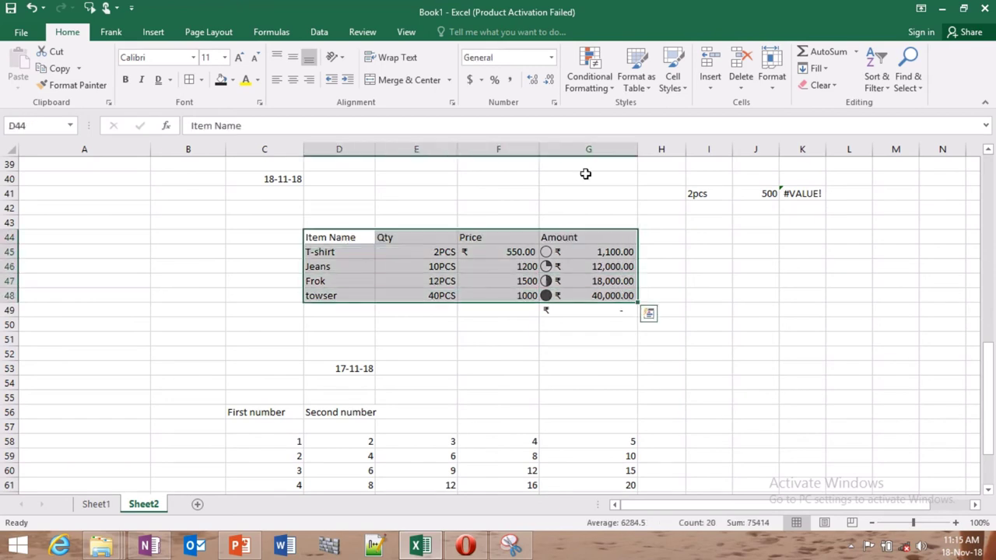
left_click(599, 81)
mouse_move(617, 241)
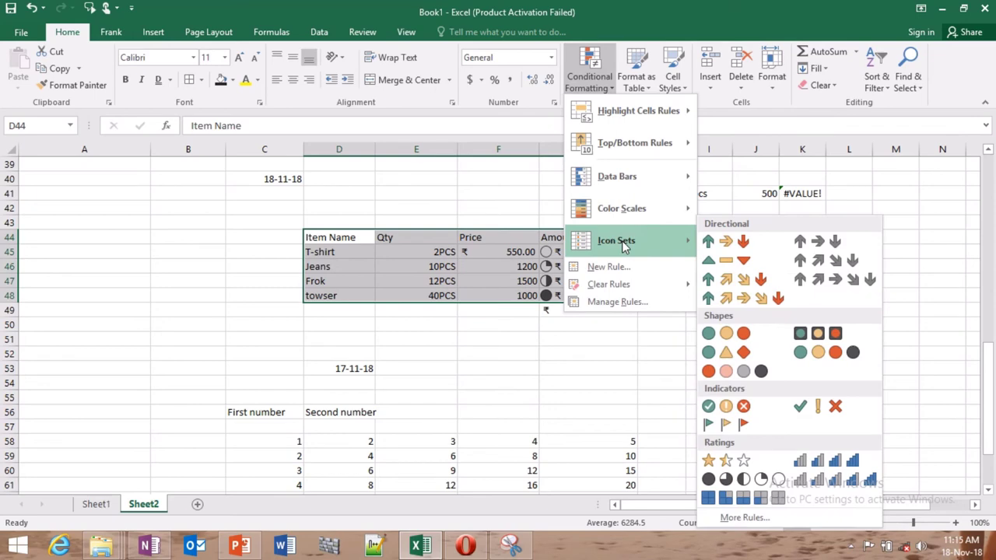
left_click(628, 338)
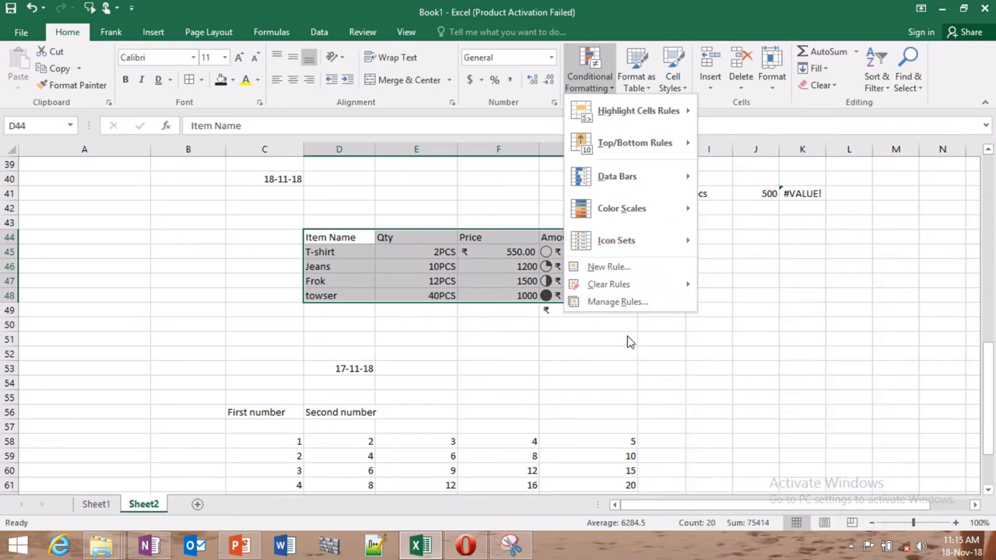
left_click(509, 316)
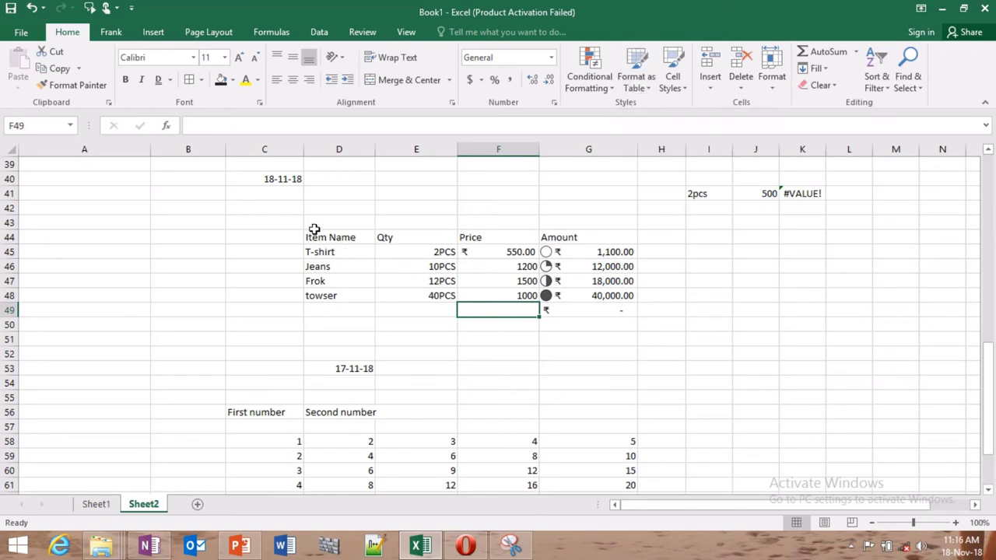
Step: Format D43:G49 as a light-styled table, creating Table1 with Column1–Column4 headers
left_click_drag(316, 225, 320, 240)
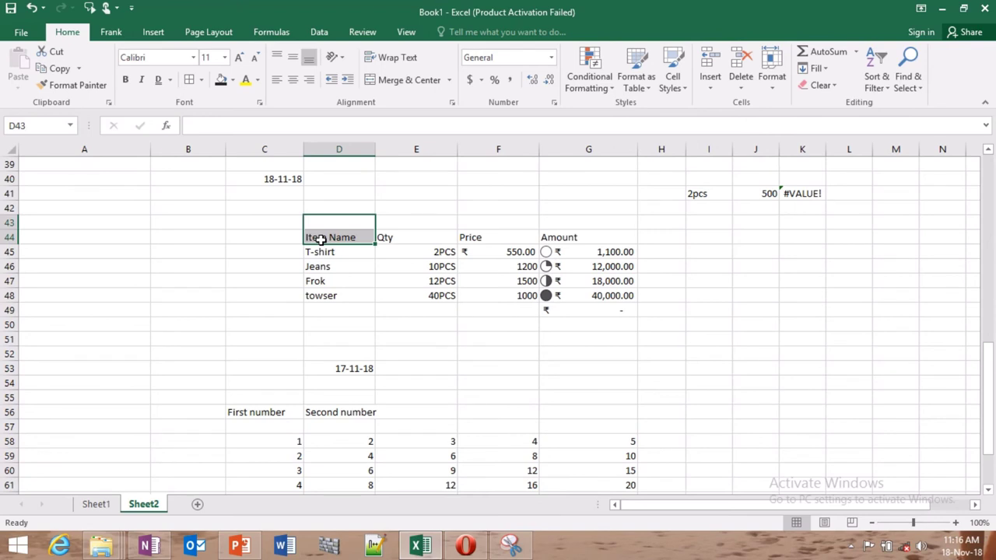
key("shift+Right")
key("shift+Right")
key("shift+Right")
key("shift+Right")
key("shift+Down")
key("shift+Down")
key("shift+Down")
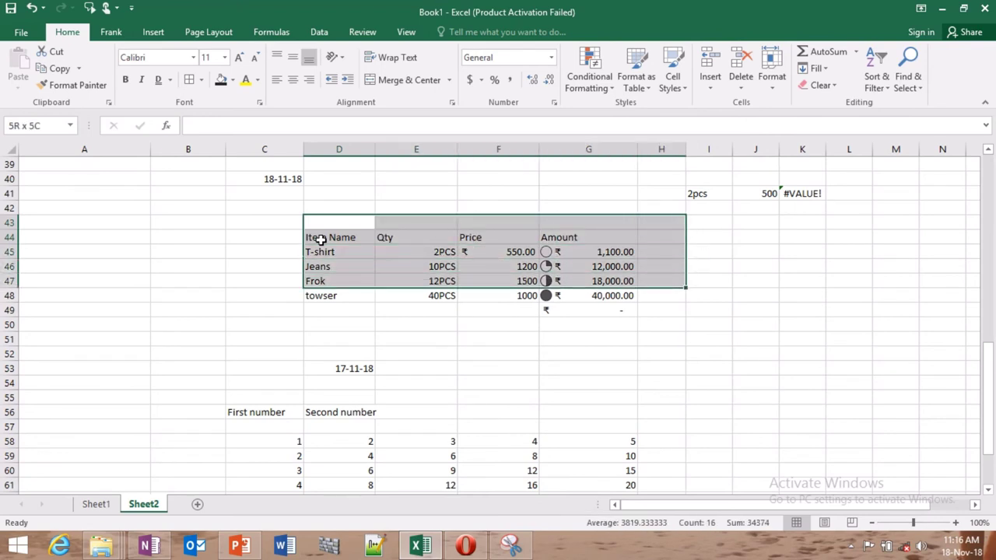
key("shift+Down")
key("shift+Down")
key("shift+Left")
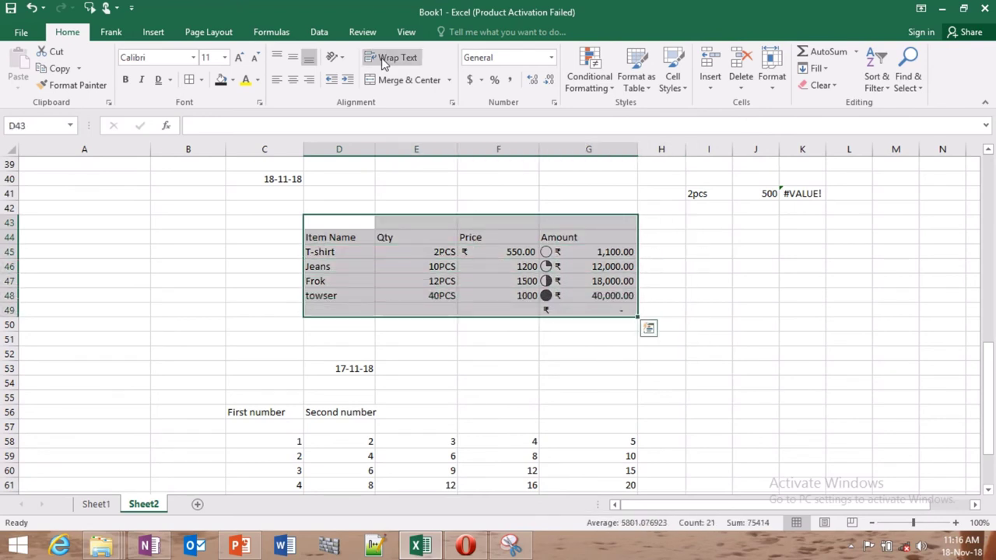
left_click(636, 76)
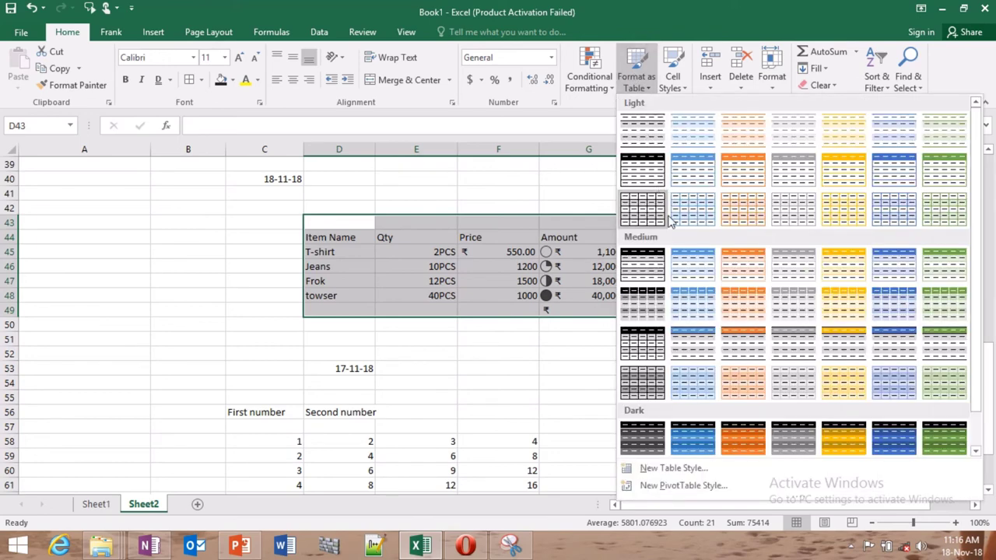
left_click(646, 219)
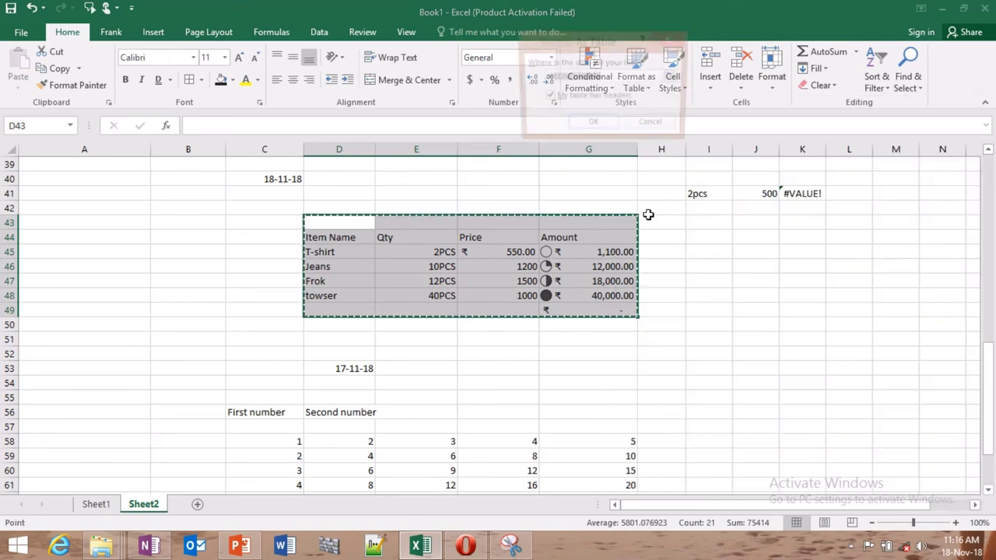
left_click(590, 127)
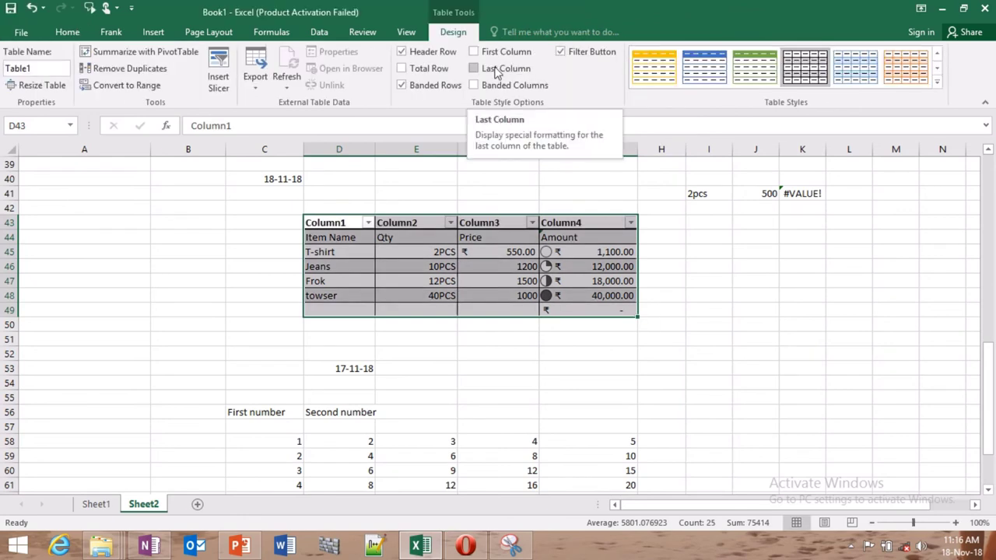
Step: Keep the table's header row on and add a Total row at row 50
left_click(77, 36)
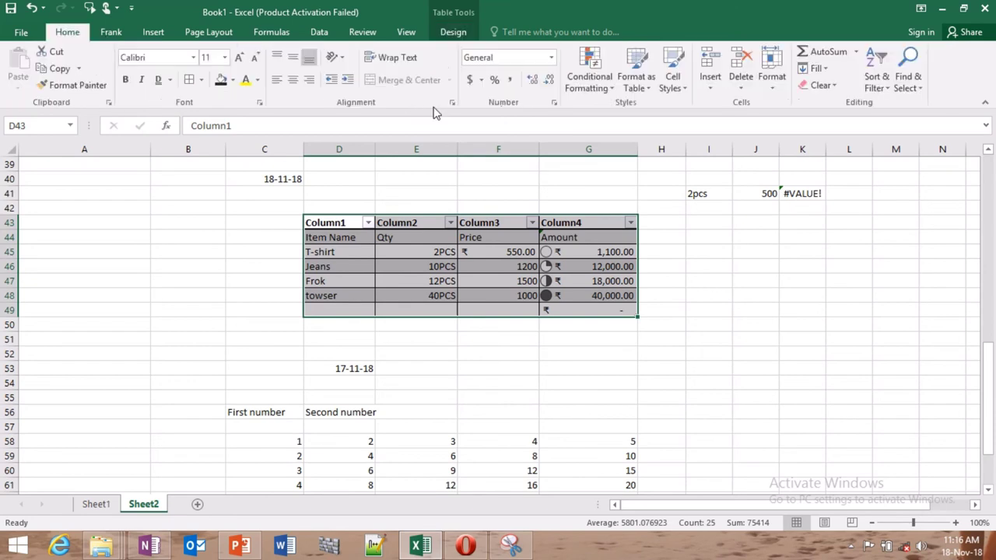
left_click(453, 32)
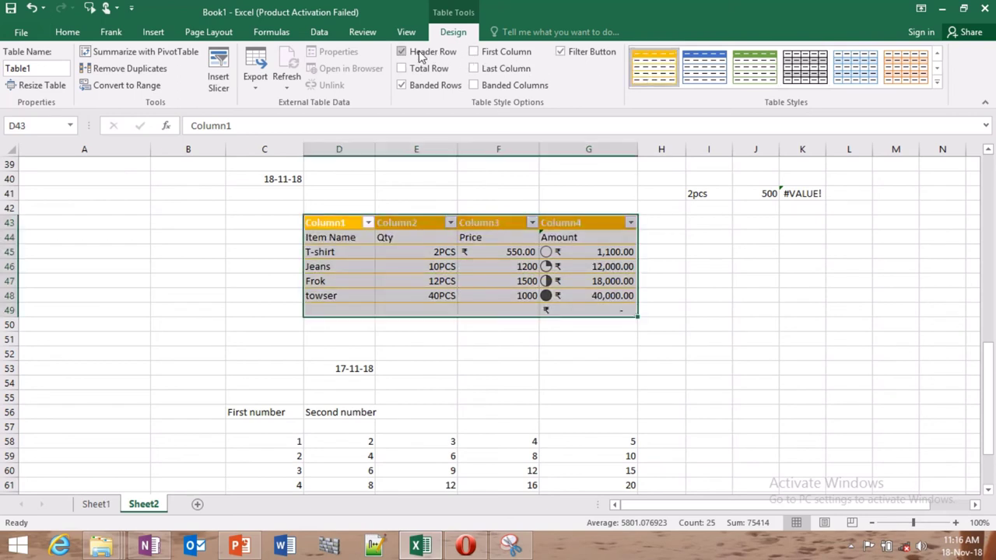
left_click(420, 56)
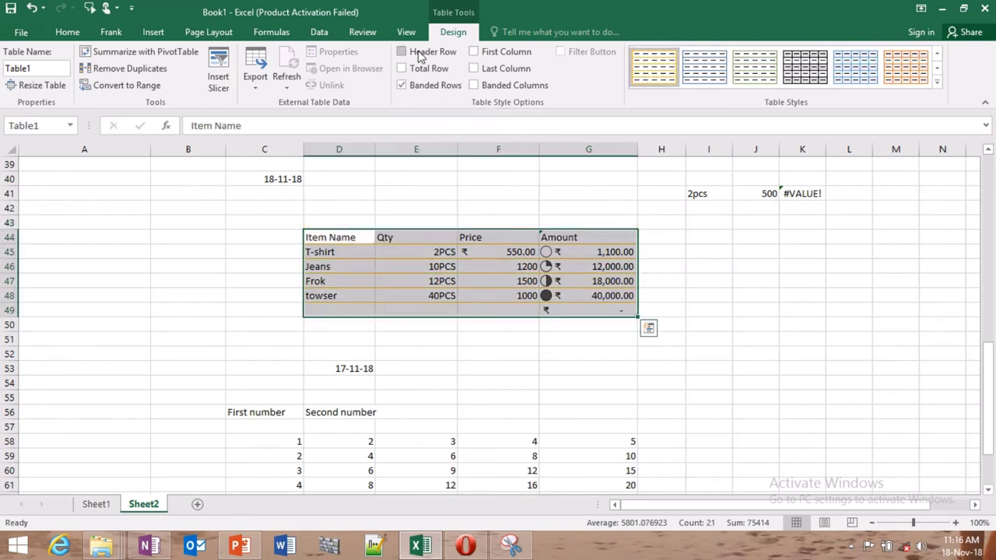
left_click(421, 56)
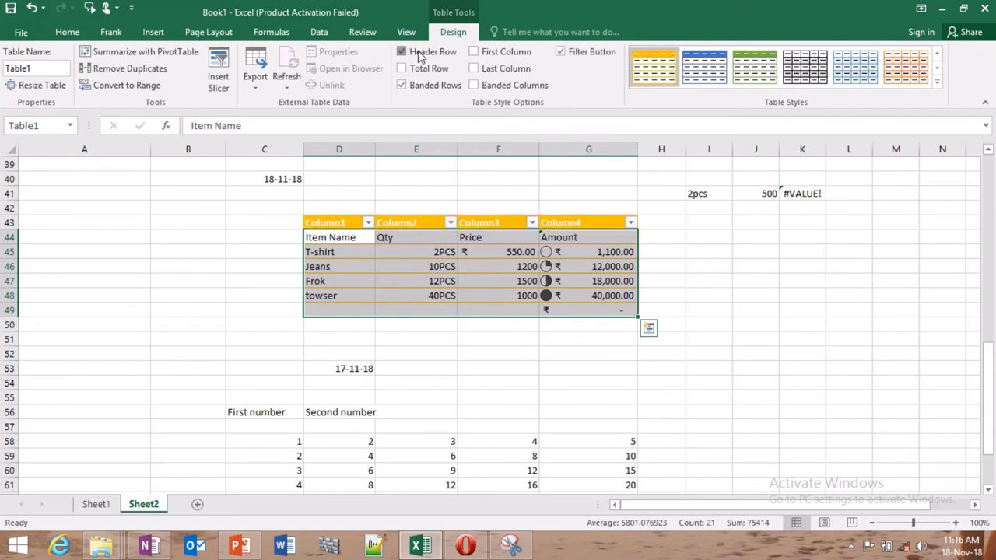
left_click(421, 56)
left_click(420, 56)
left_click(418, 72)
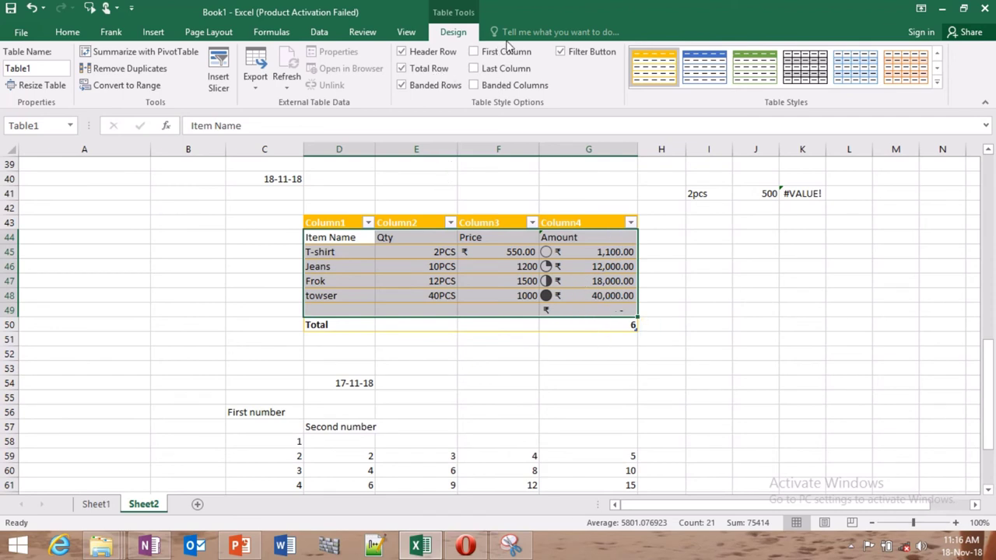
Step: Try a bold first column, then settle on bold Amount values via Last Column
left_click(474, 51)
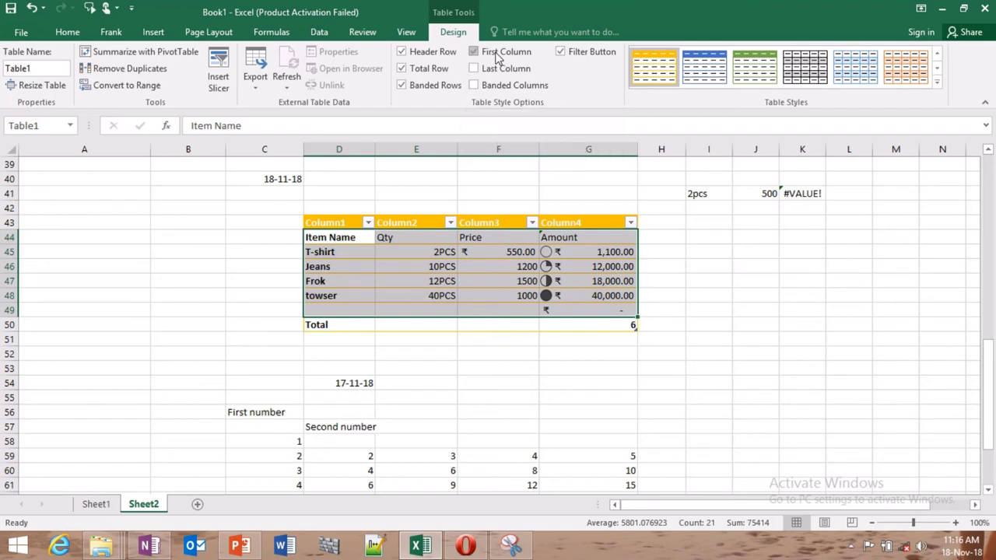
left_click(496, 54)
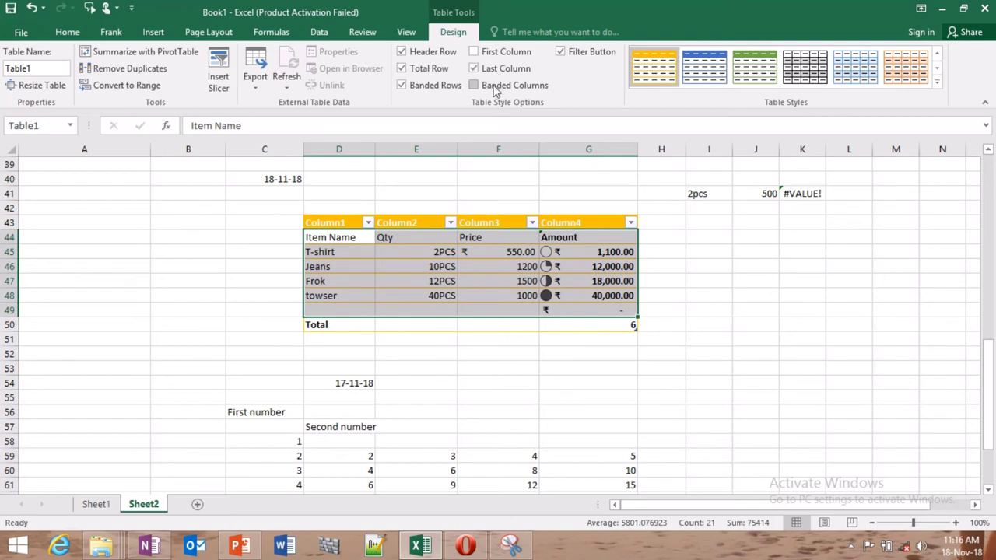
left_click(493, 71)
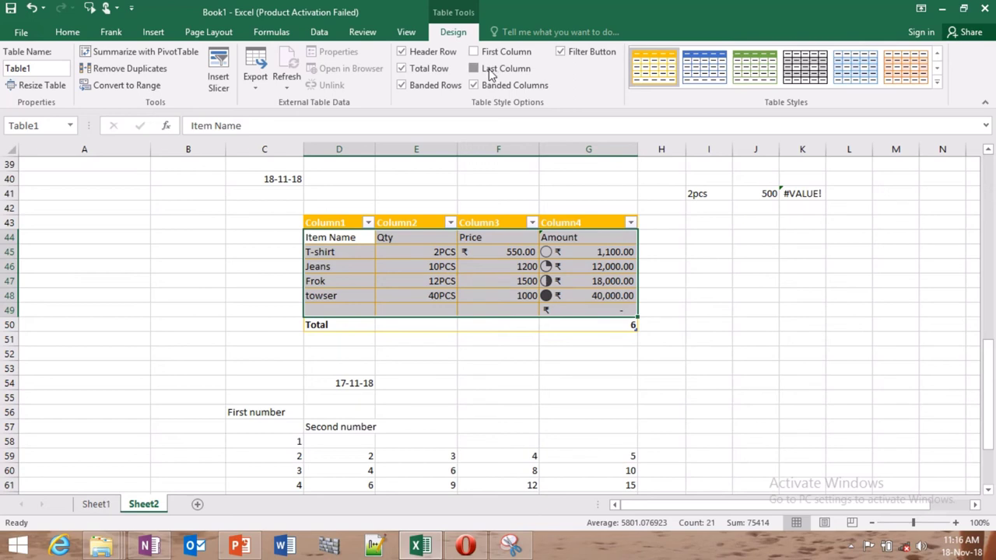
left_click(491, 74)
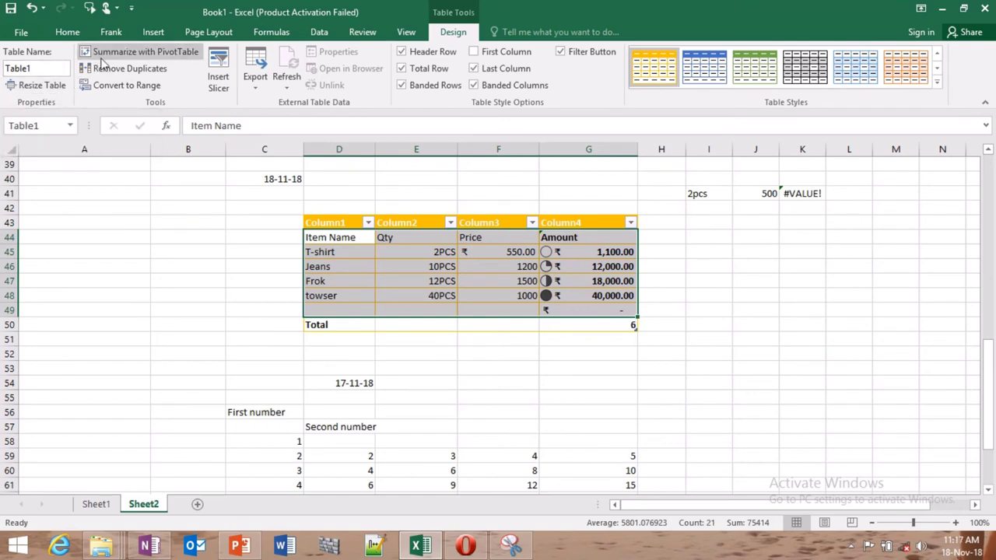
Step: Rename the table from Table1 to Invoice
left_click(44, 70)
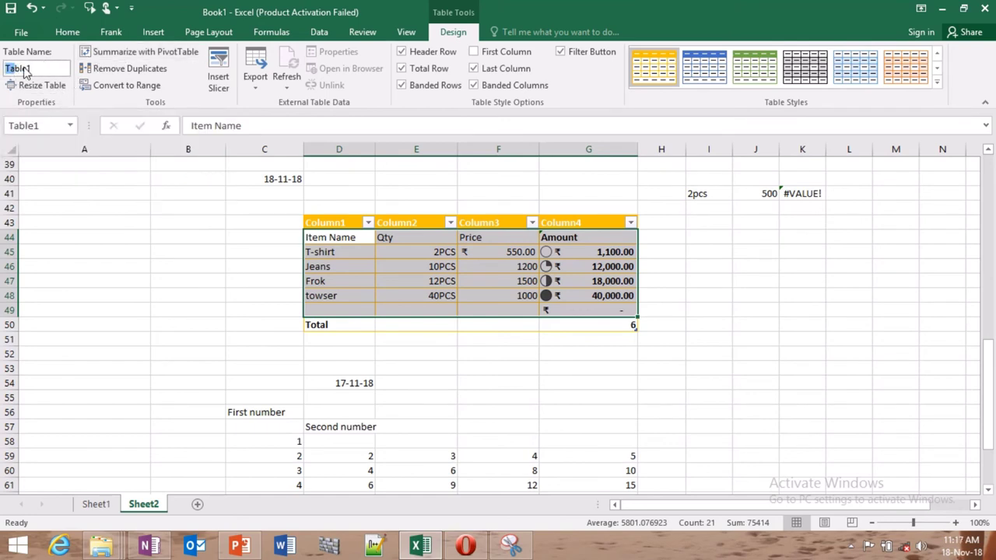
left_click(37, 67)
left_click(109, 181)
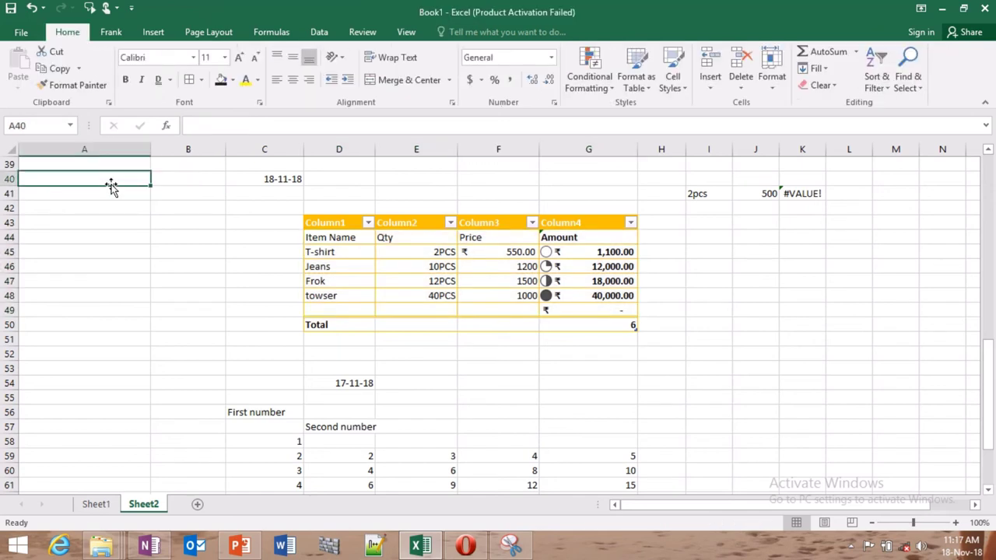
Step: Start Summarize with PivotTable for the Invoice table, then cancel it
left_click(422, 254)
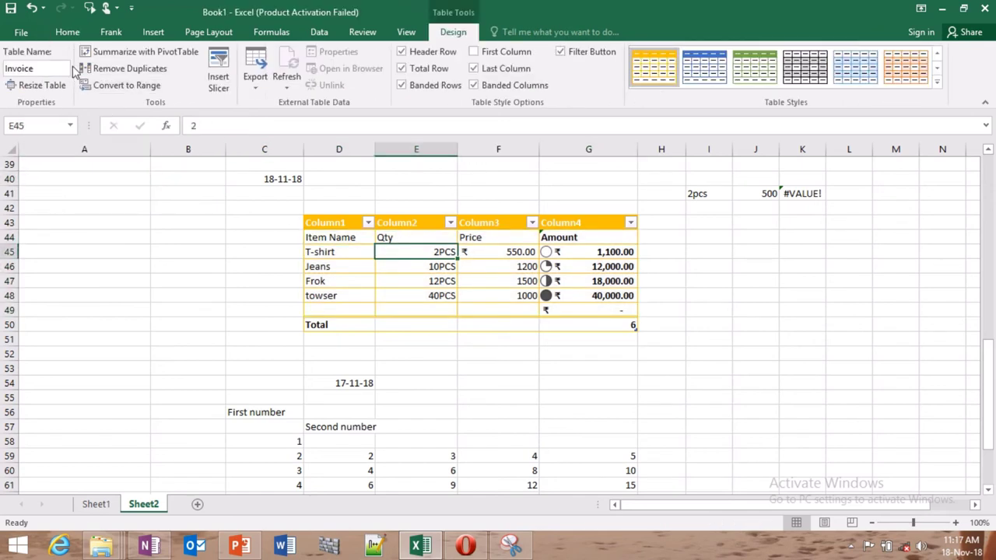
left_click(141, 52)
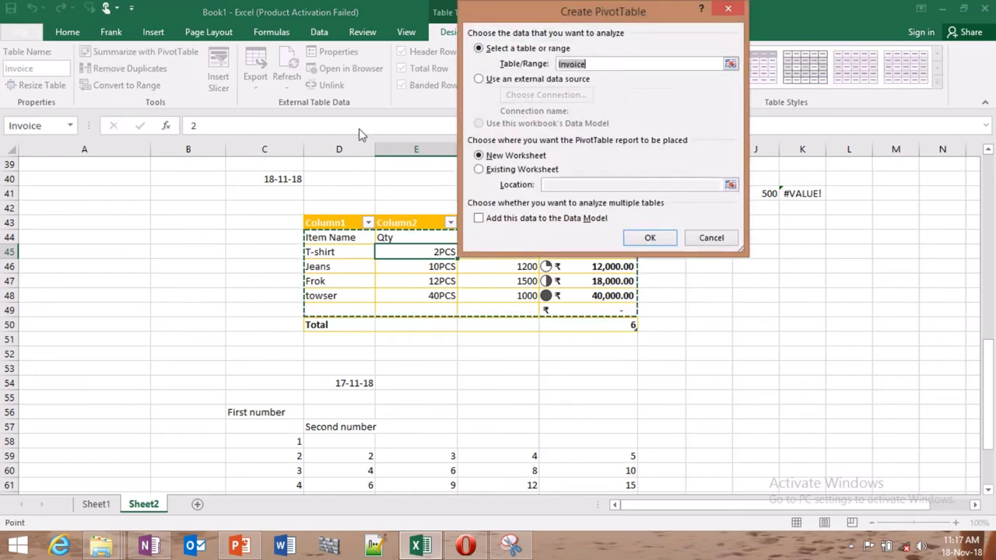
left_click(707, 240)
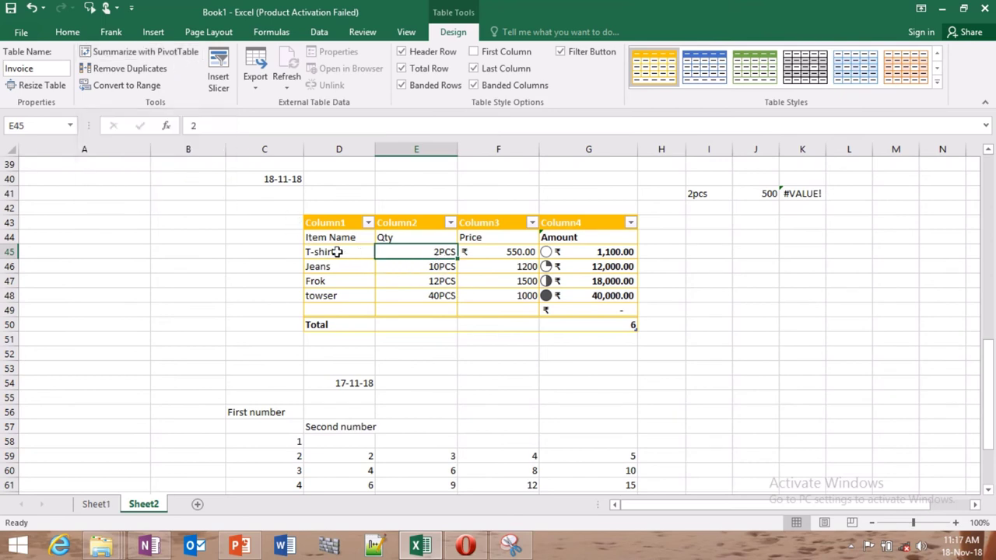
Step: Insert a Column4 slicer and place it beside the table near columns I–K
left_click_drag(336, 251, 342, 294)
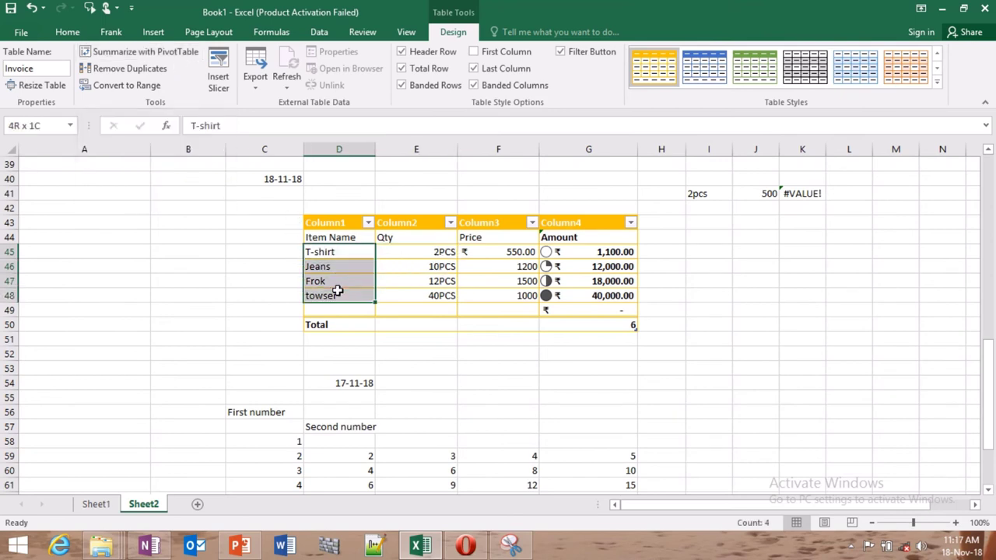
left_click(219, 62)
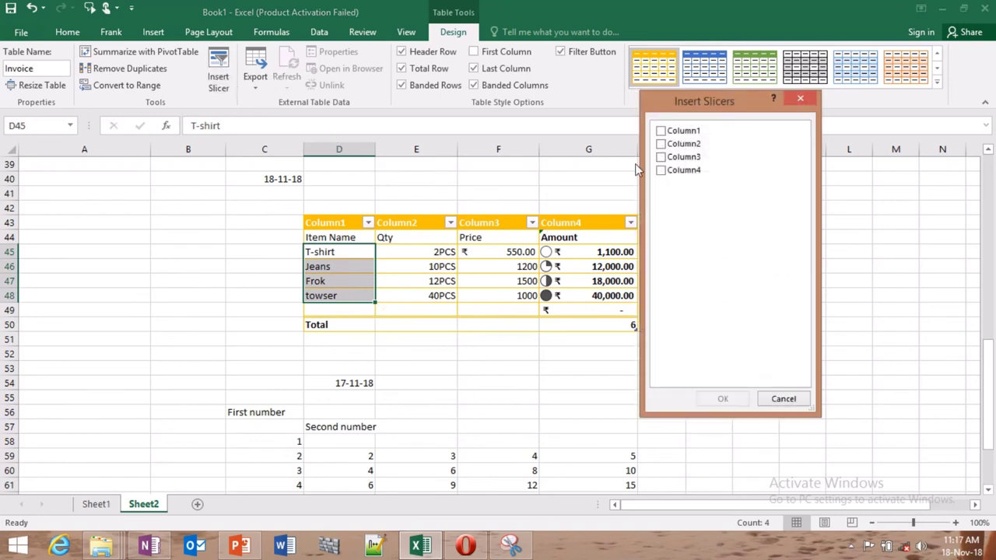
left_click(662, 170)
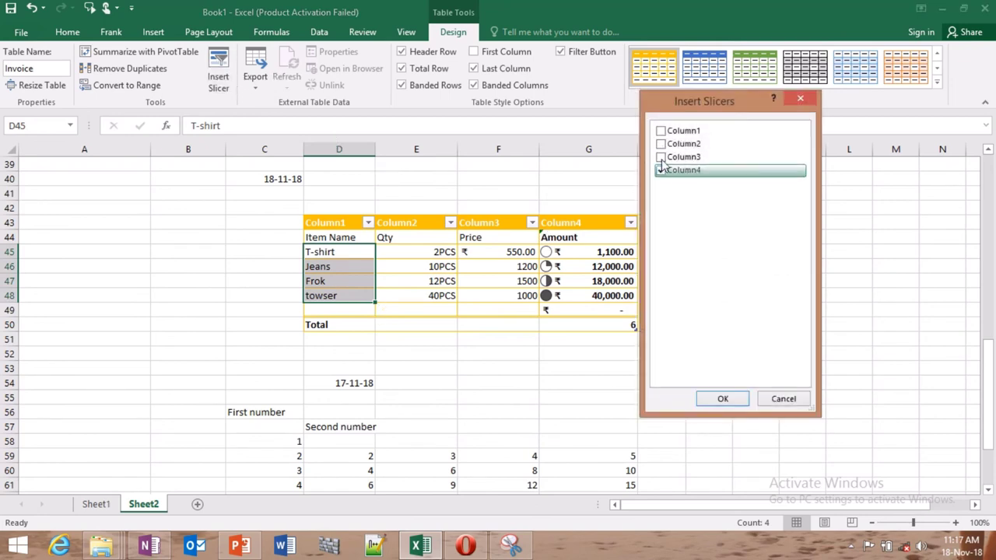
left_click(723, 400)
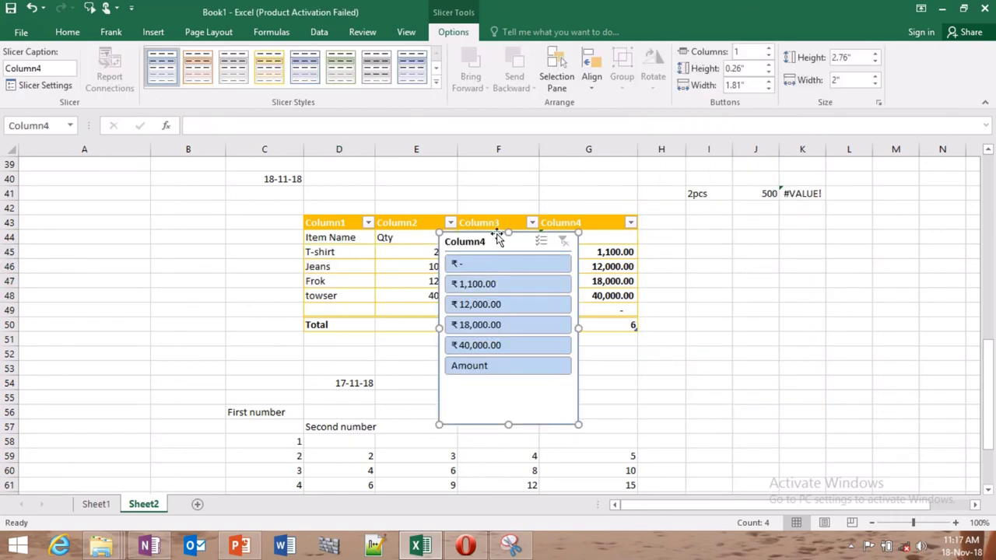
left_click_drag(492, 240, 796, 235)
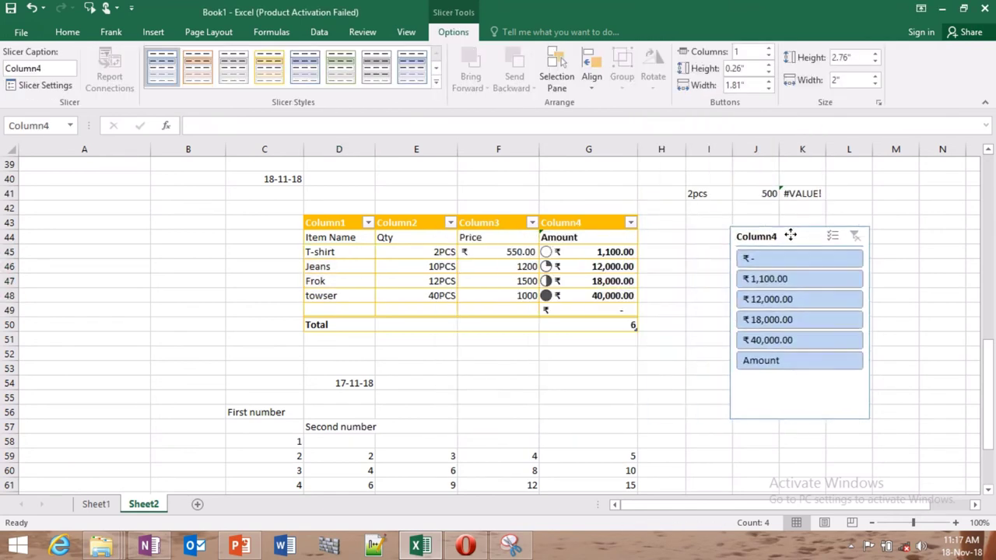
Step: Step the slicer through 1,100, 12,000 and 18,000, ending on the ₹40,000.00 towser row
left_click(778, 280)
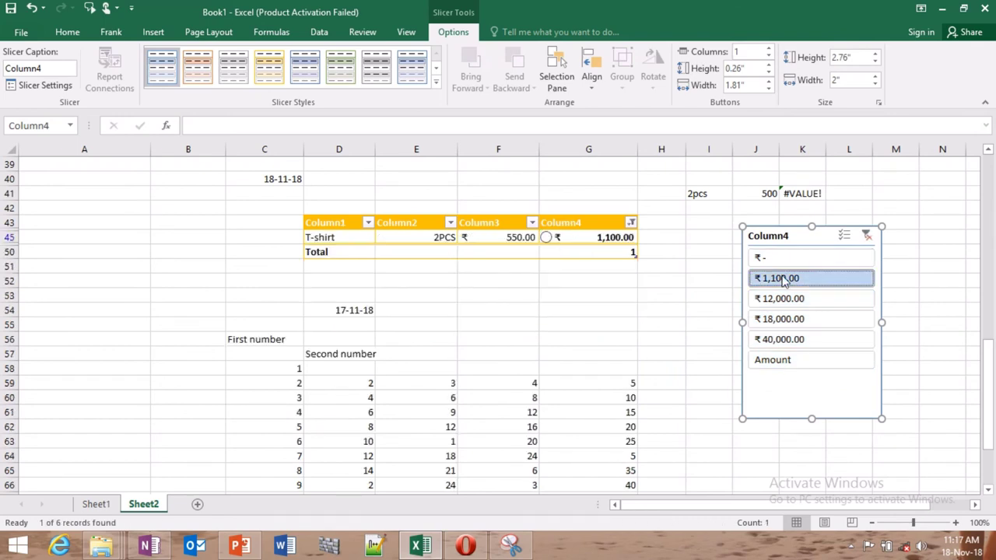
left_click(788, 301)
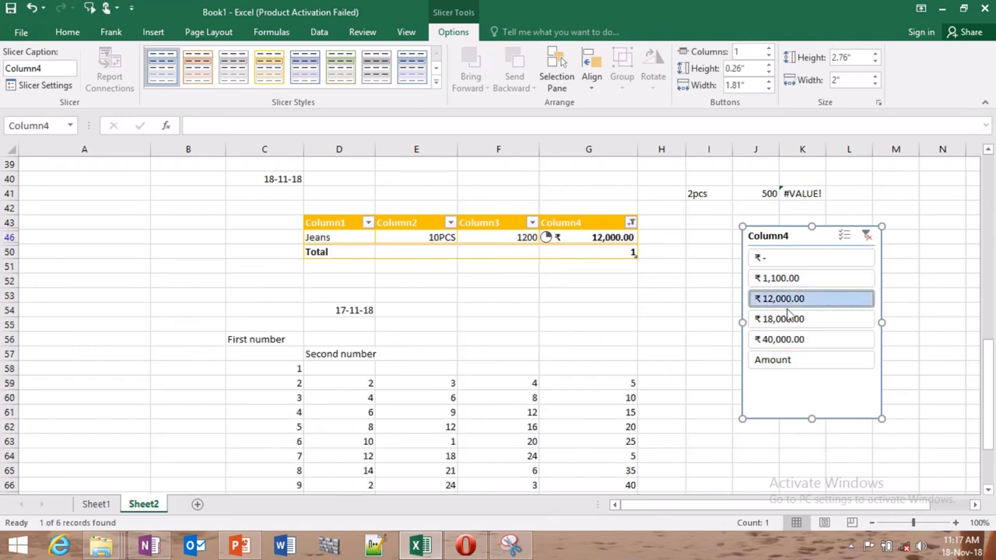
left_click(787, 321)
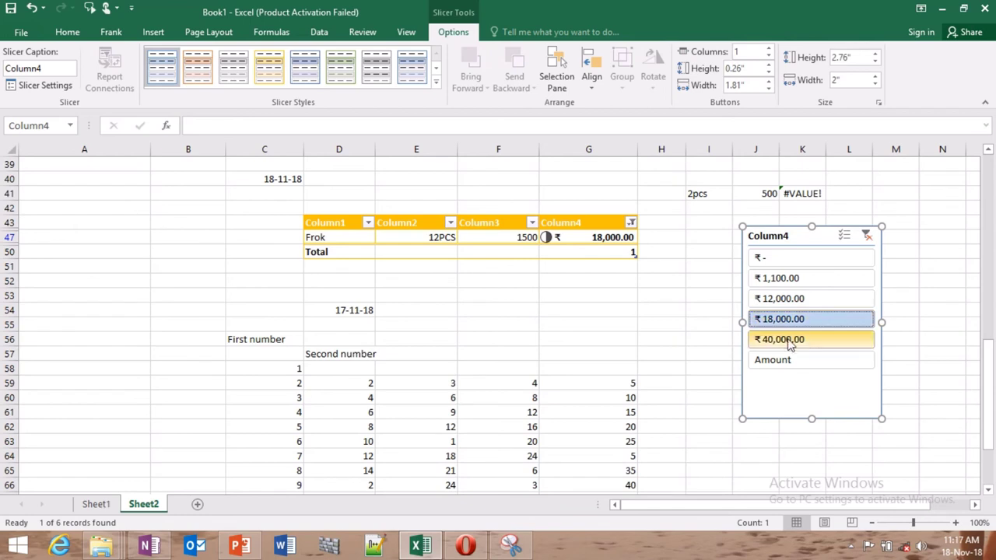
left_click(790, 345)
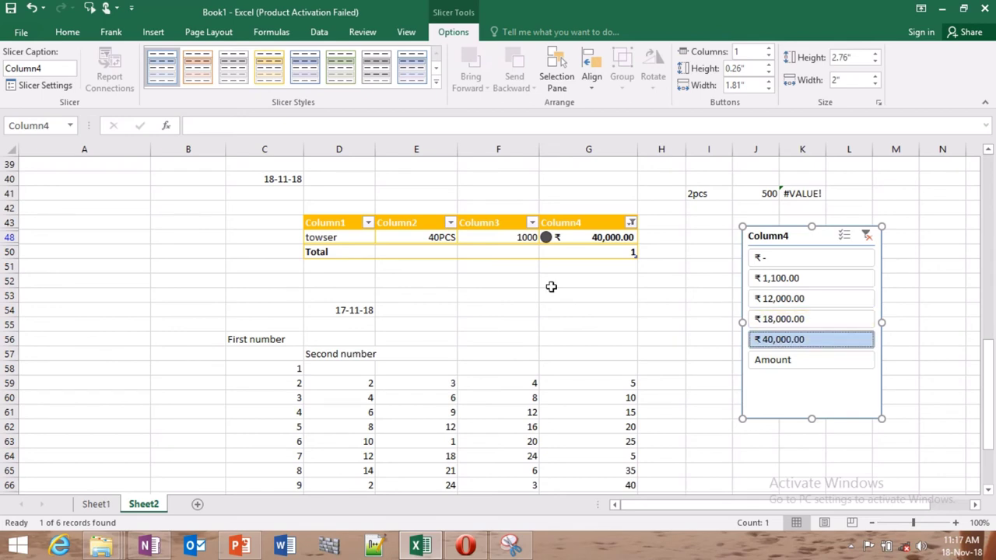
left_click(227, 310)
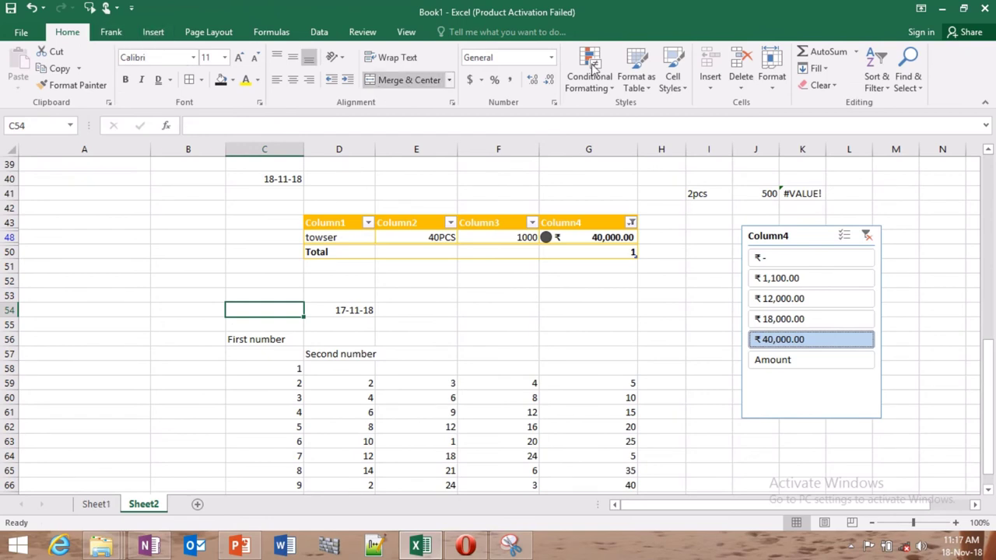
Step: Select the number grid and browse the cell styles without applying one
left_click(674, 85)
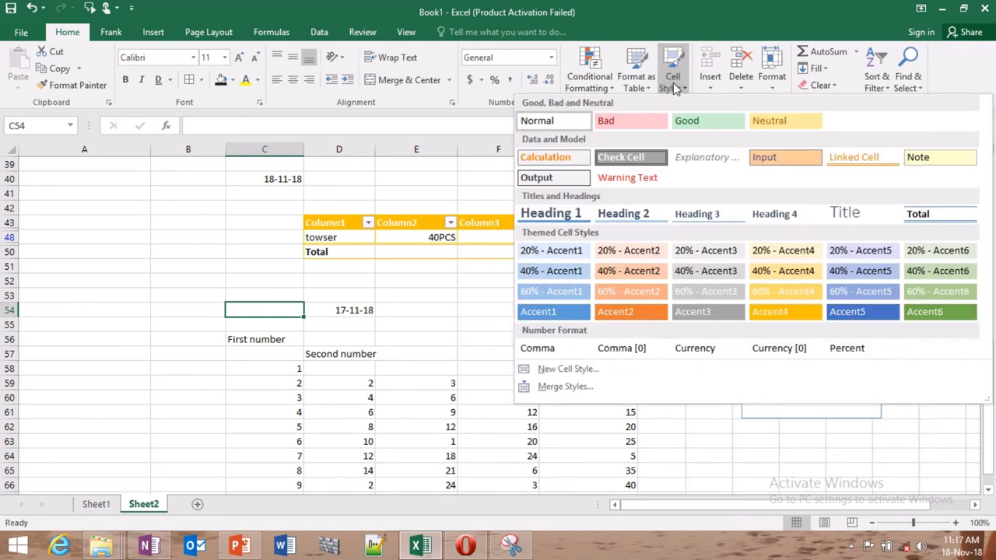
left_click(347, 383)
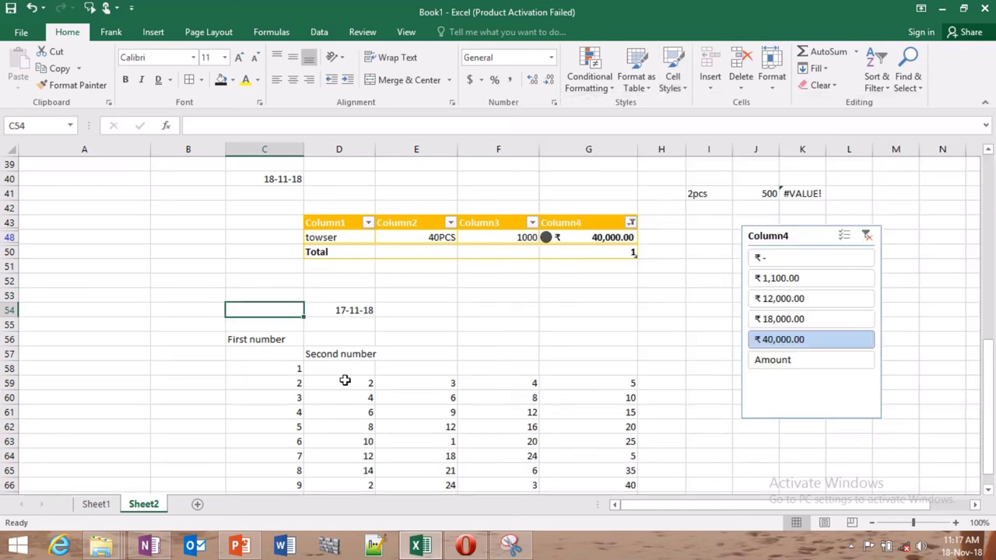
left_click(345, 380)
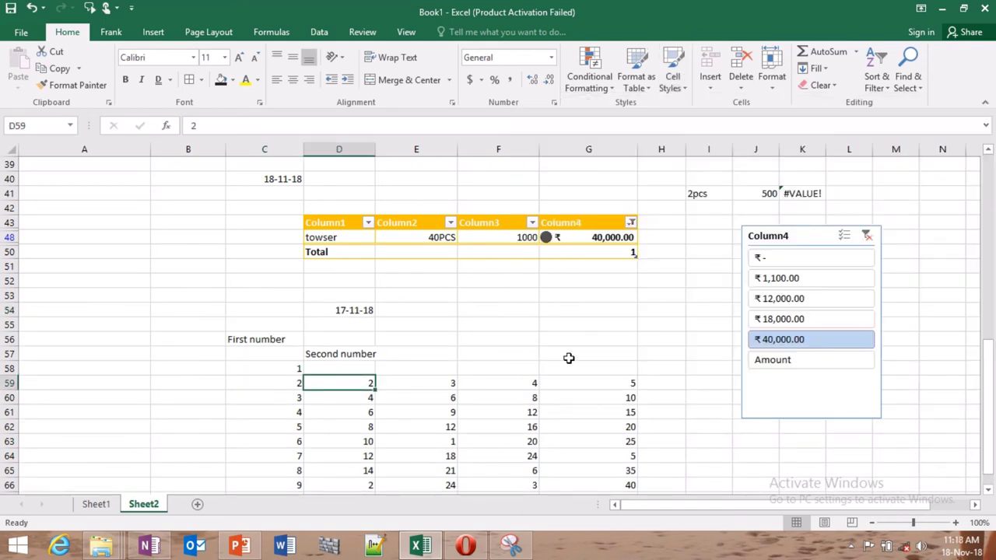
key("Down")
key("Down")
key("Down")
key("Down")
key("Down")
key("Down")
key("Down")
key("Down")
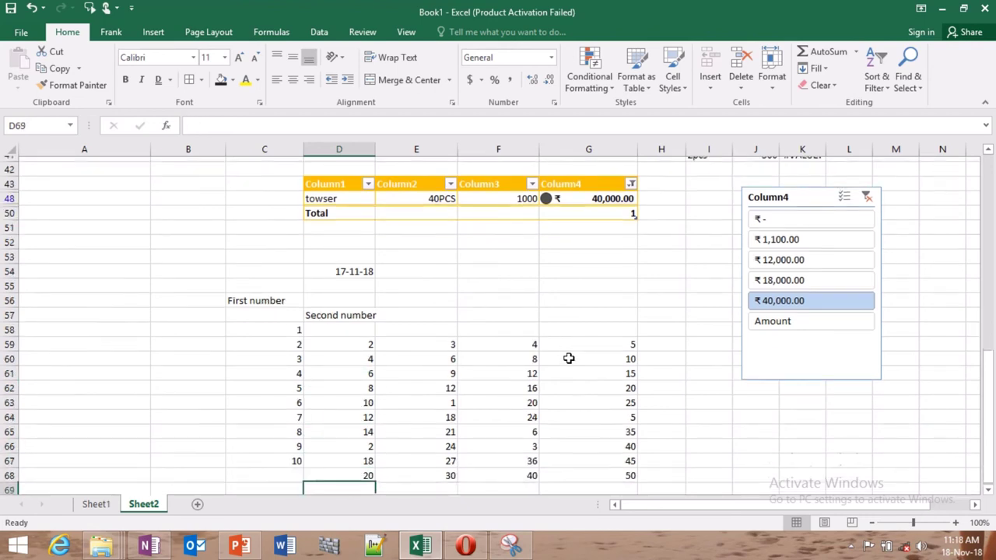
key("Down")
key("Down")
key("Down")
left_click_drag(284, 267, 623, 421)
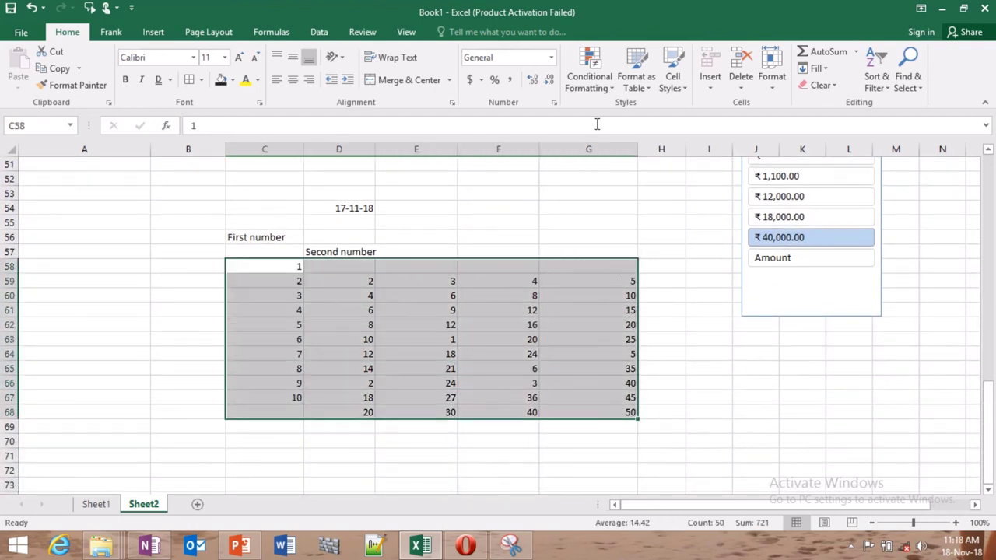
left_click(673, 78)
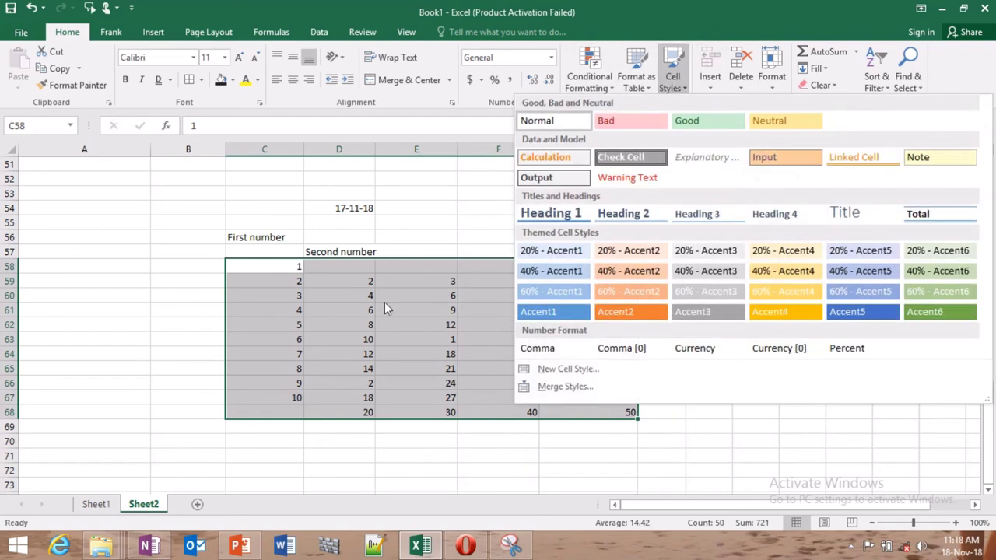
key("Escape")
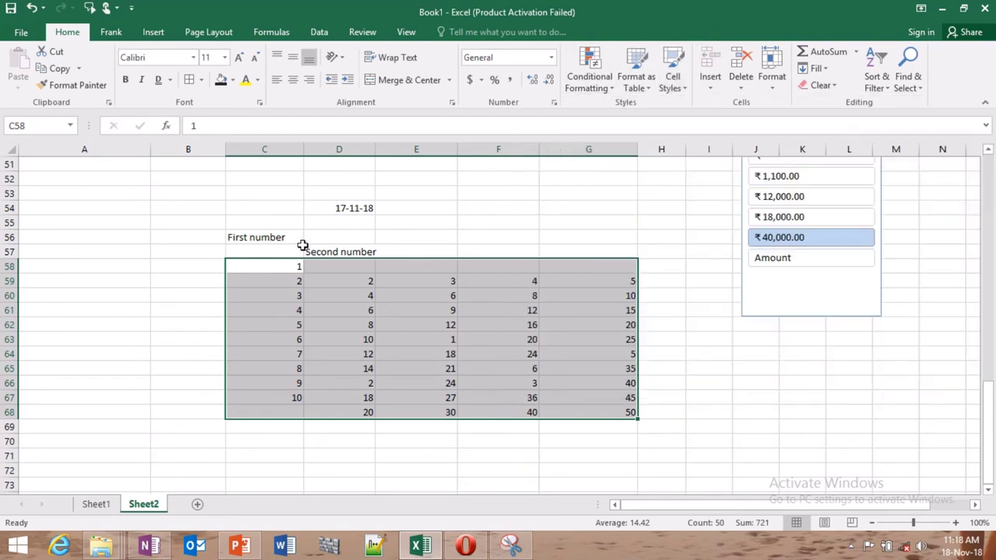
left_click(309, 325)
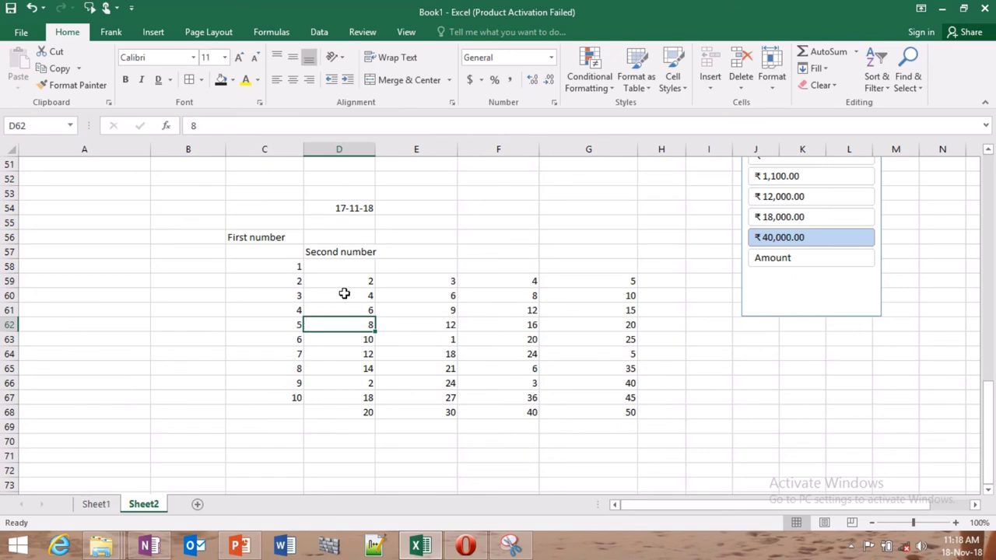
Step: Give C59:G68 the Input cell style, then replace it with 20% - Accent3
left_click_drag(280, 280, 580, 372)
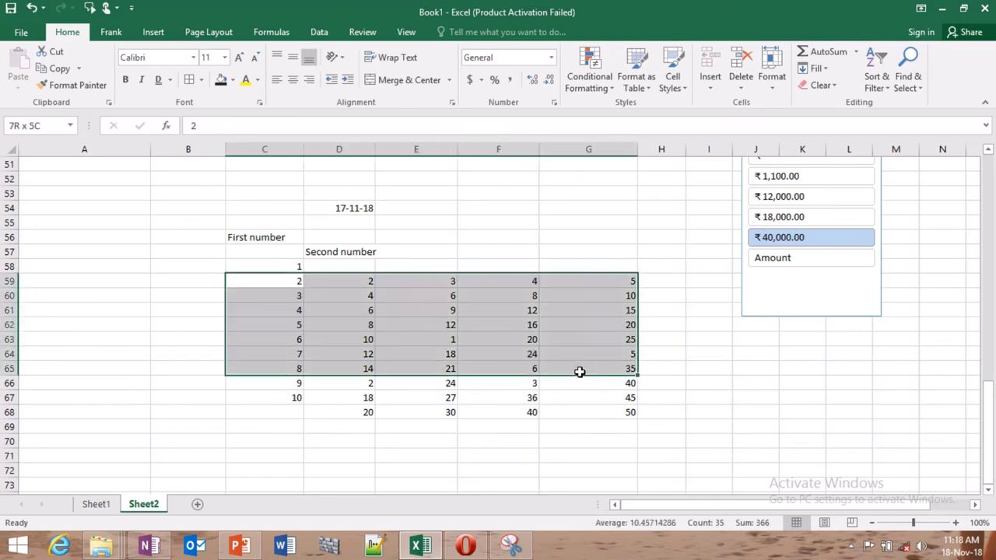
key("shift+Down")
key("shift+Down")
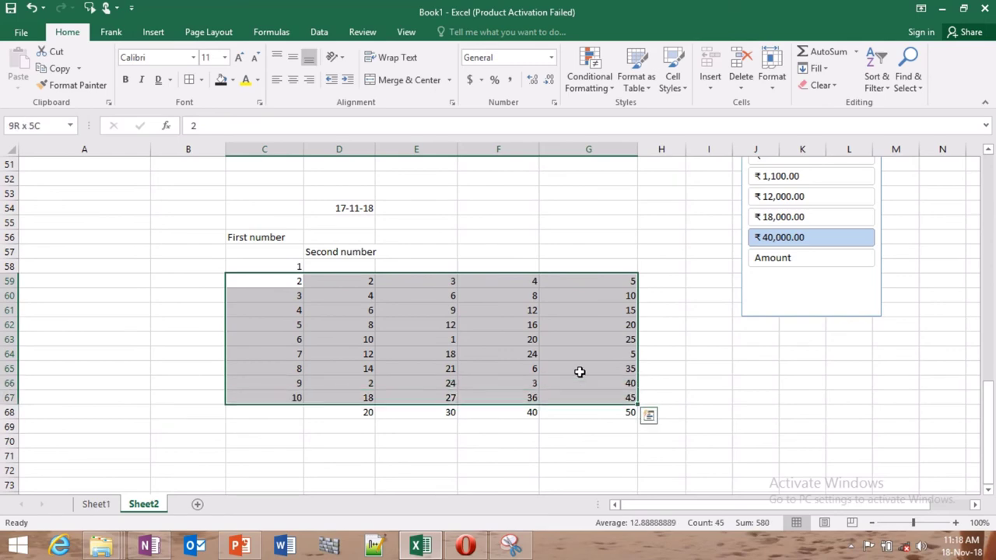
key("shift+Down")
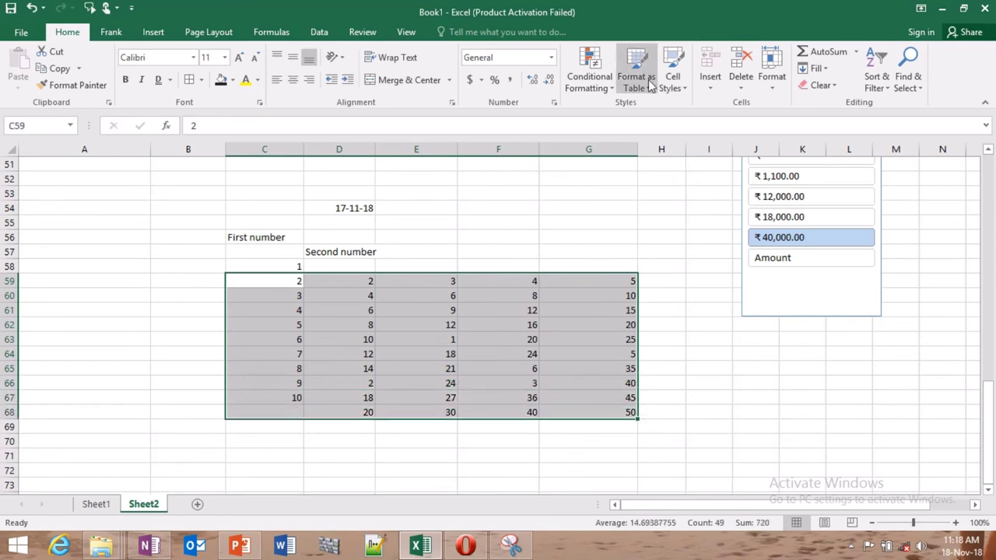
left_click(672, 81)
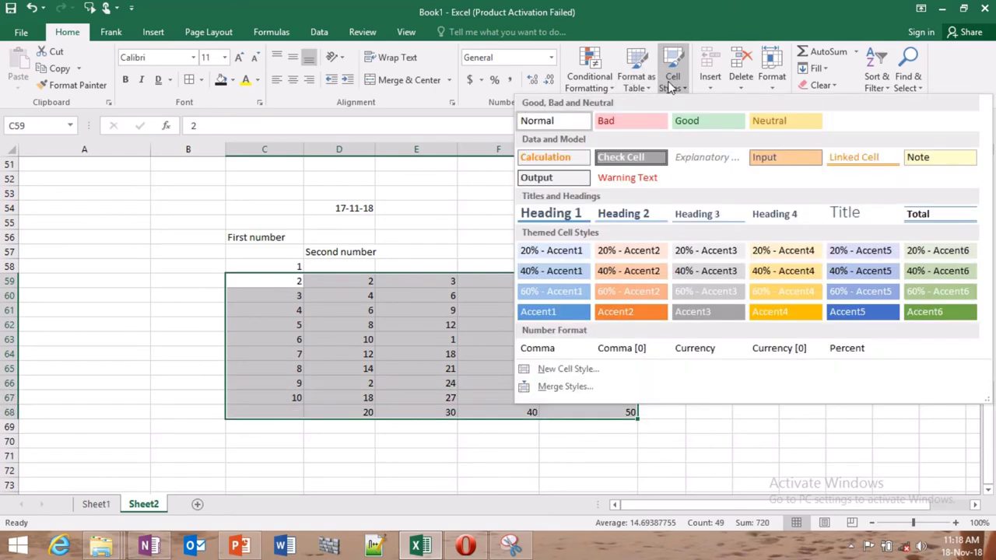
left_click(769, 161)
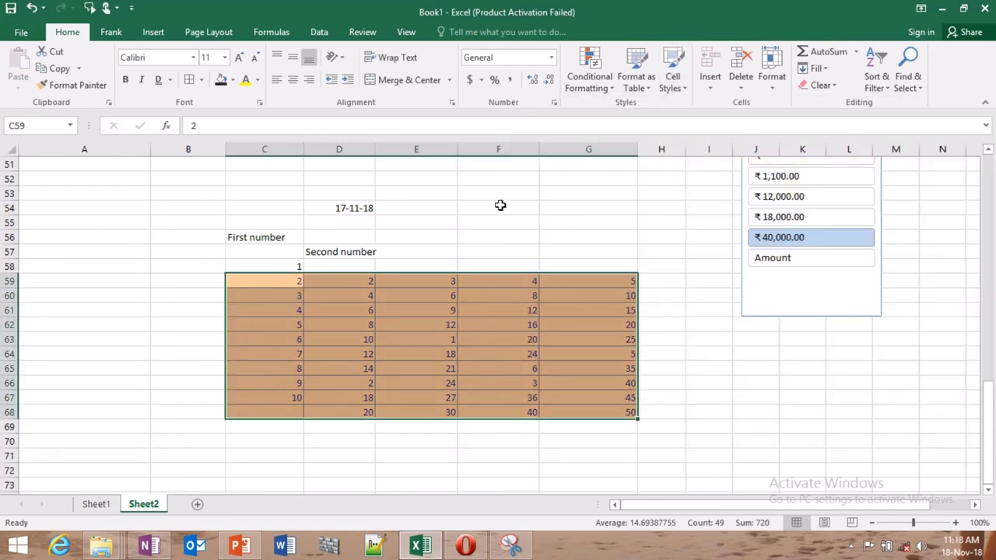
left_click(672, 81)
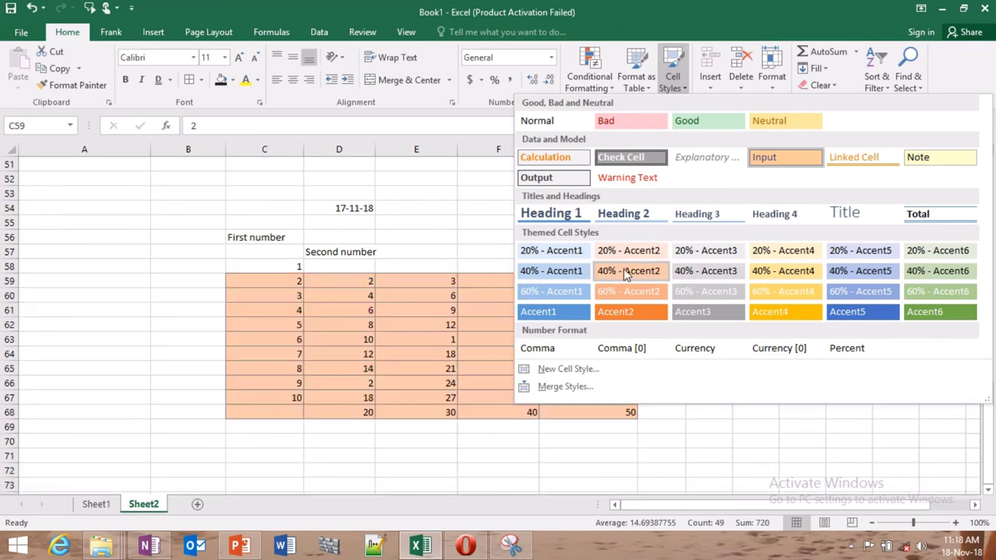
left_click(703, 261)
Step: Select the date and label cells C54:D57 and browse cell styles without applying a heading
left_click(276, 201)
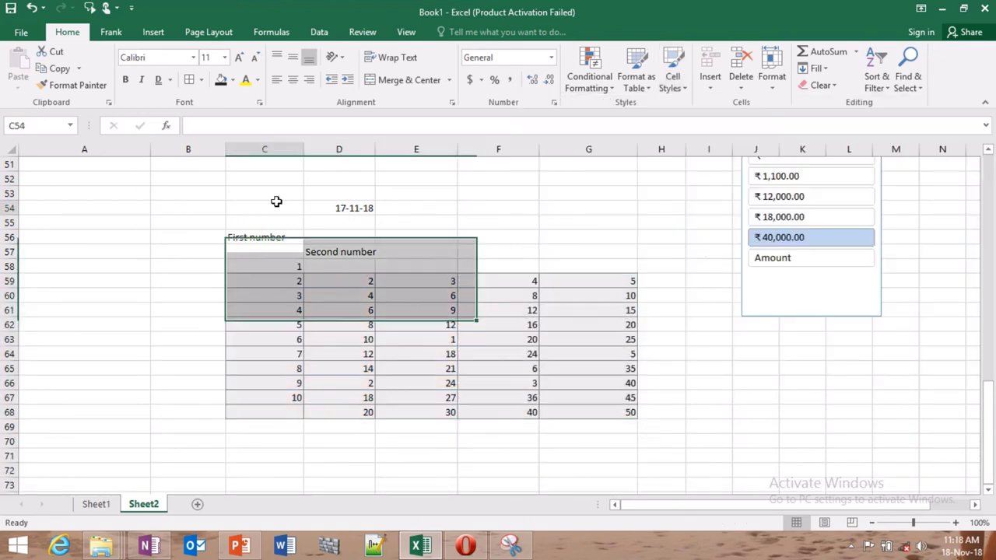
left_click_drag(276, 202, 344, 251)
left_click(674, 86)
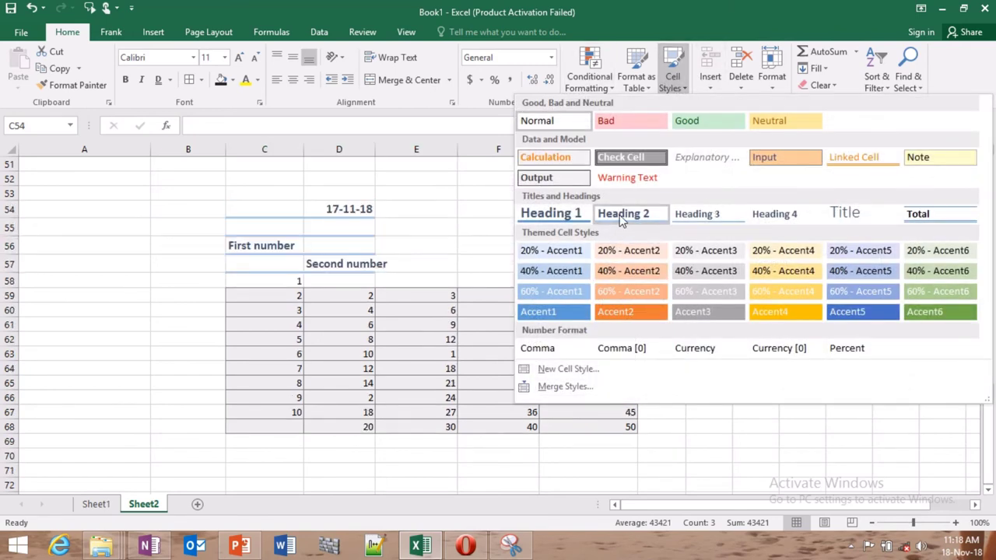
key("Escape")
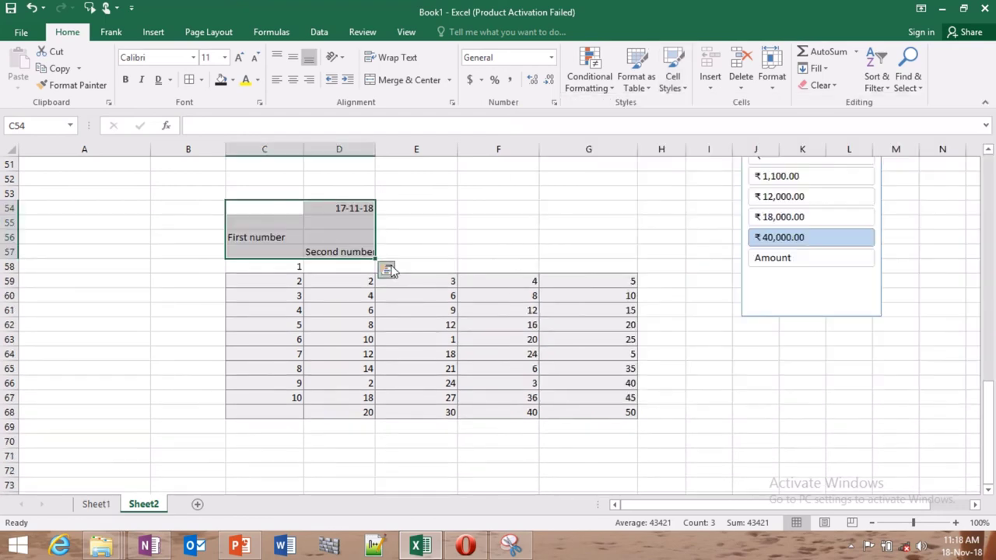
key("Up")
key("Up")
key("Up")
key("Up")
key("Up")
key("Up")
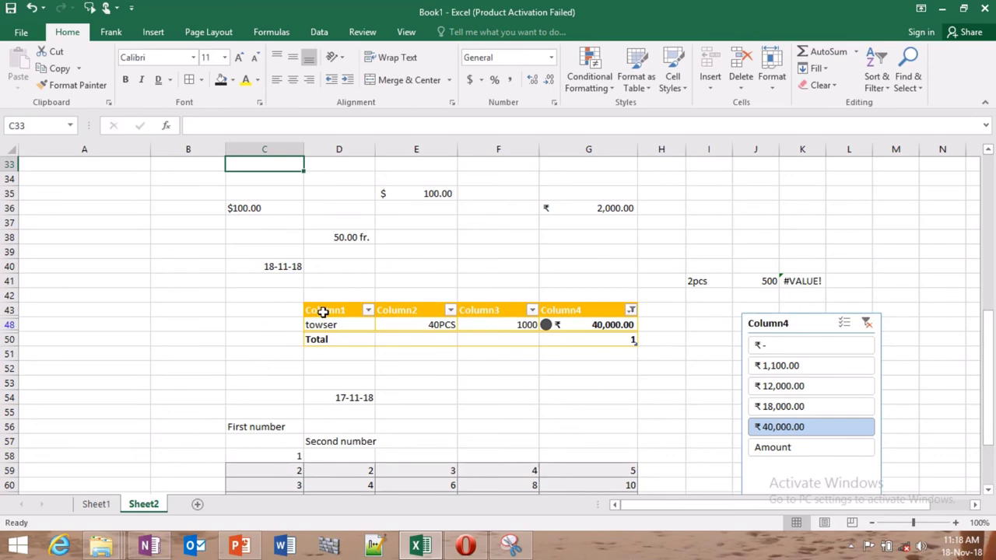
Step: Apply Bad to the contract header row 24 (sn to Mobile), undo it, then reopen Cell Styles
left_click_drag(323, 312, 505, 310)
left_click(446, 241)
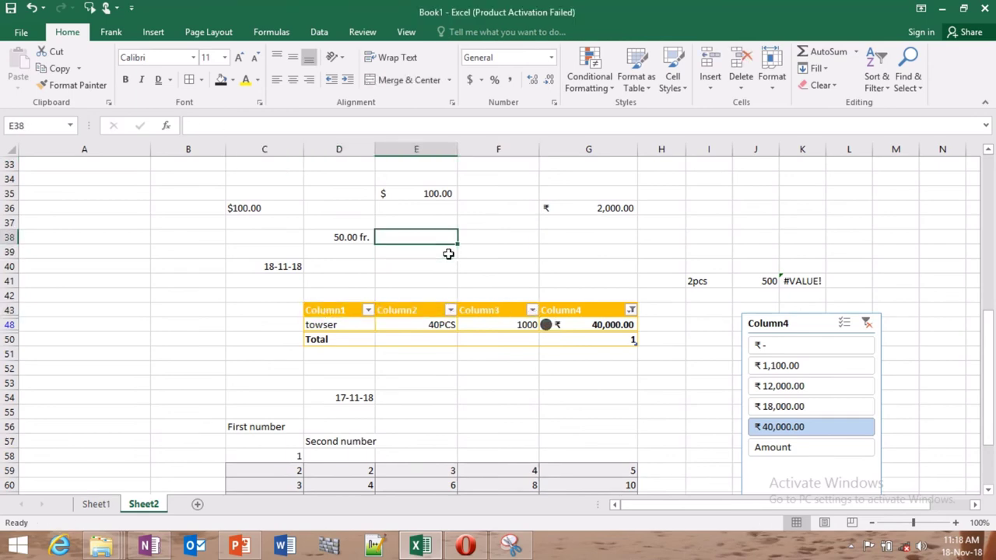
key("Up")
key("Up")
key("Up")
key("Up")
key("Up")
key("Up")
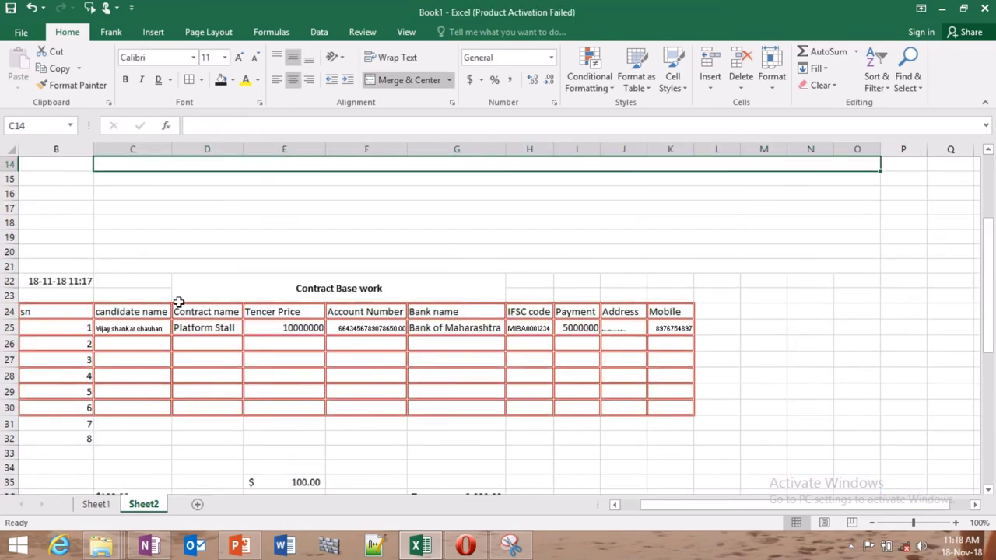
left_click_drag(68, 311, 662, 311)
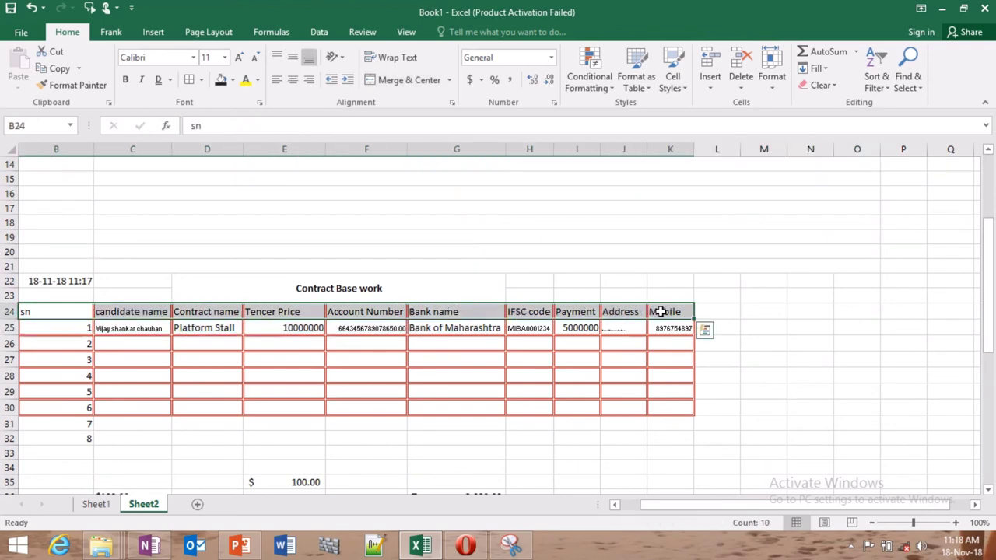
left_click(679, 80)
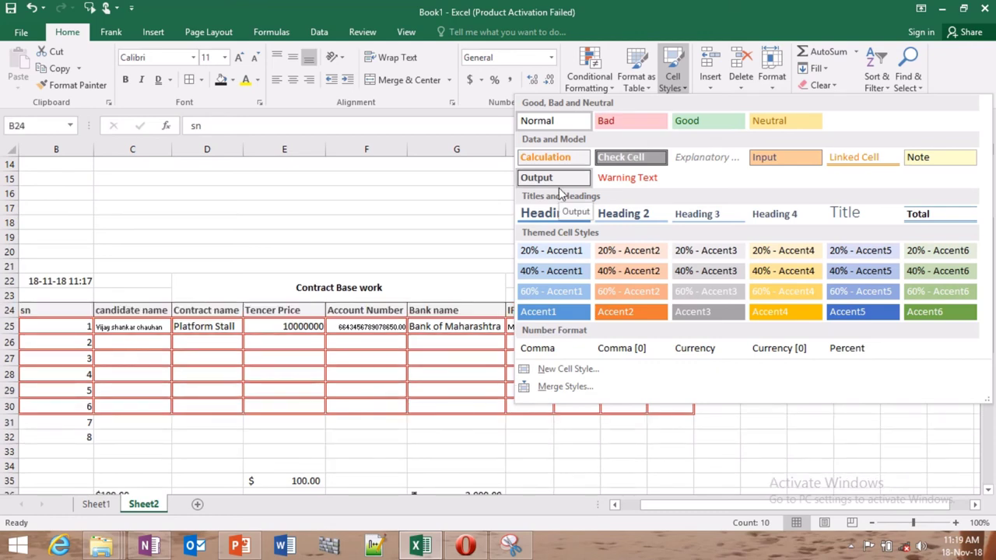
left_click(620, 117)
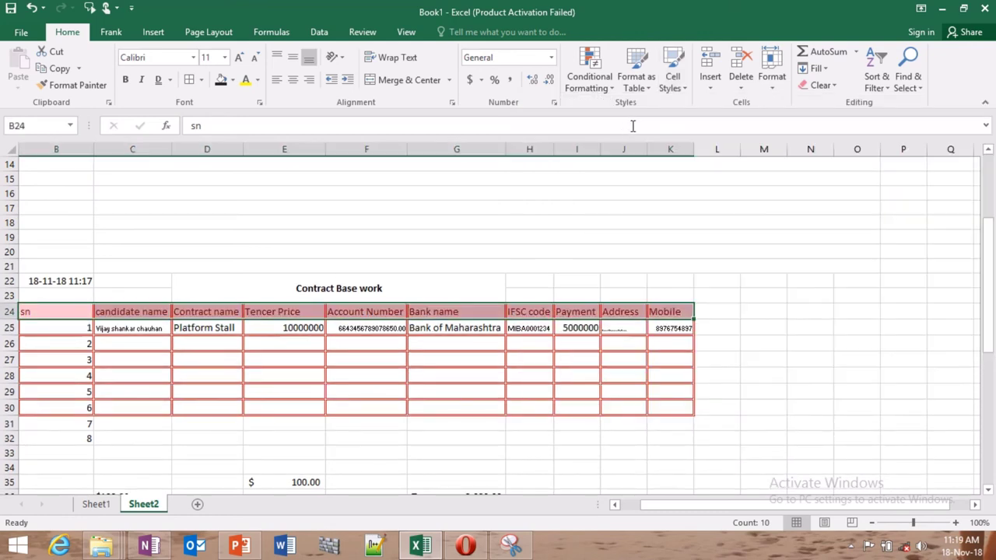
key("ctrl+z")
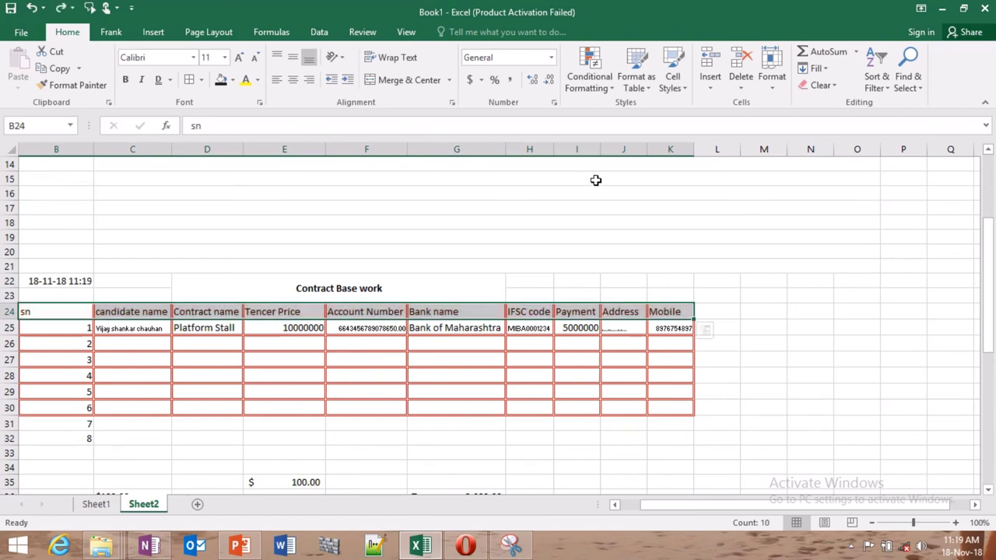
left_click(674, 82)
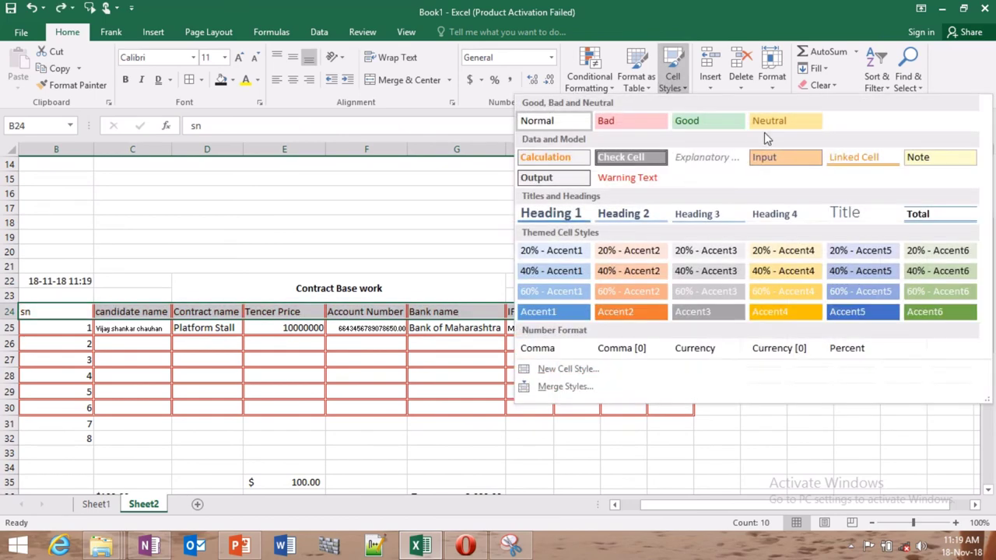
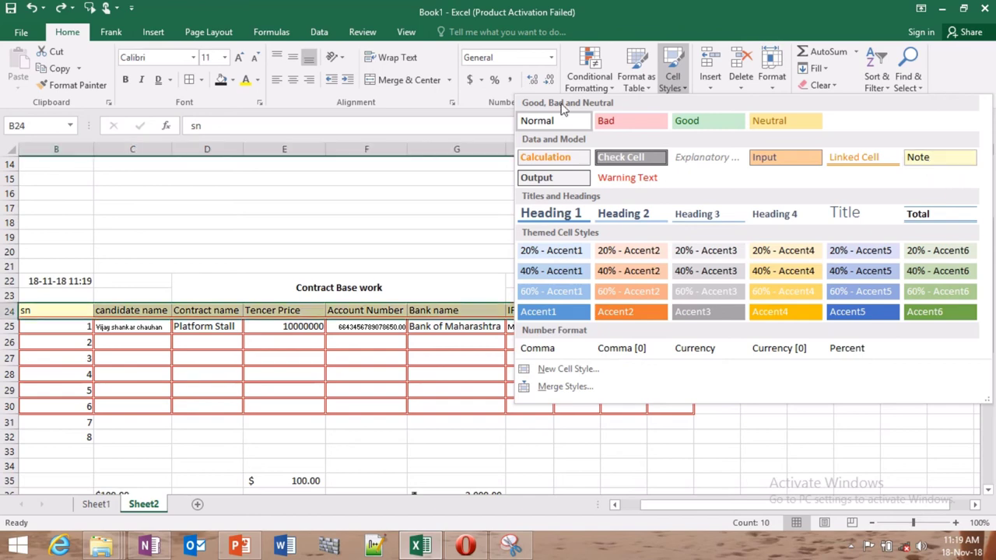
Step: Apply the yellow Note cell style to the block C15:O20
left_click(398, 171)
left_click_drag(543, 181, 594, 249)
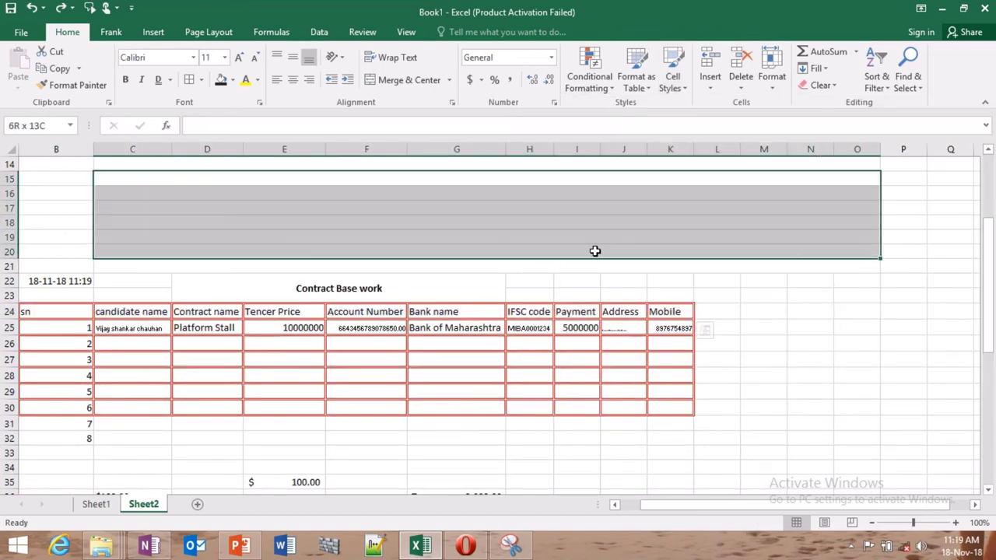
left_click(673, 78)
left_click(922, 158)
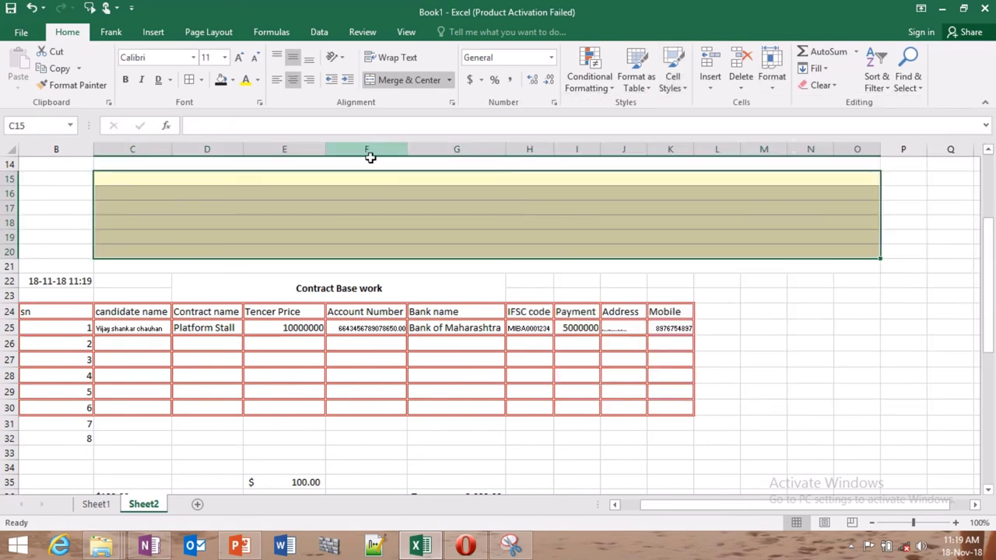
Step: Dim the screen and check the merged cells in rows 15–18 without applying another style
left_click(305, 186)
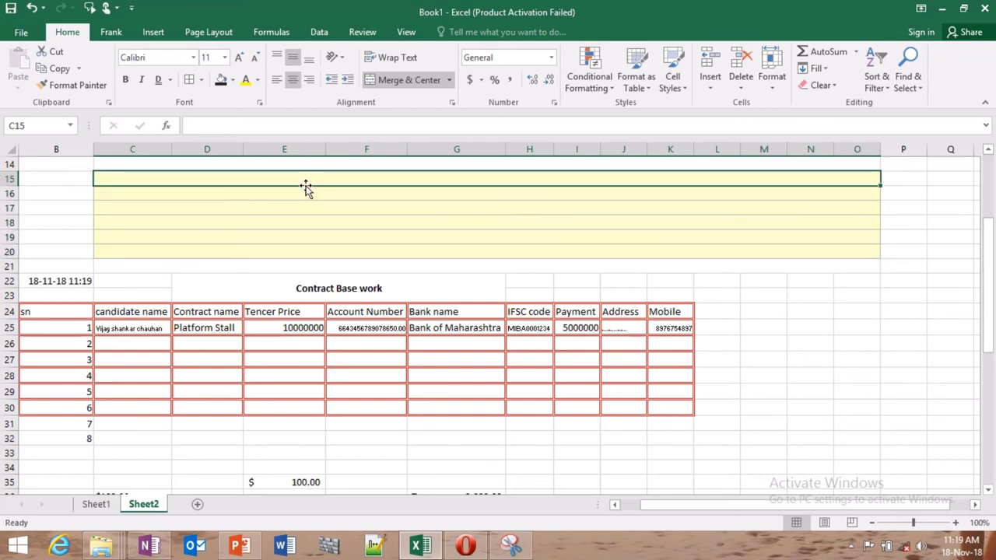
key("XF86MonBrightnessDown")
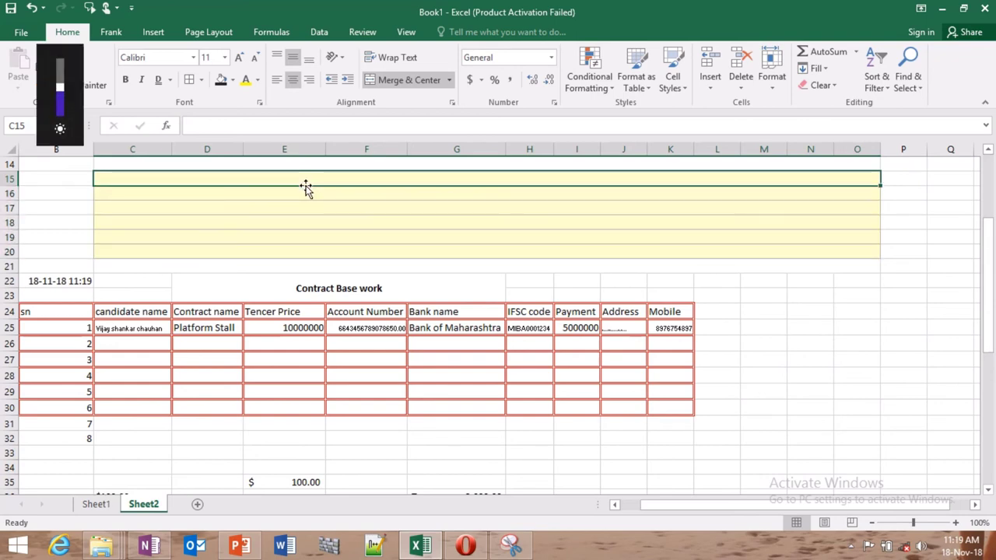
key("XF86MonBrightnessDown")
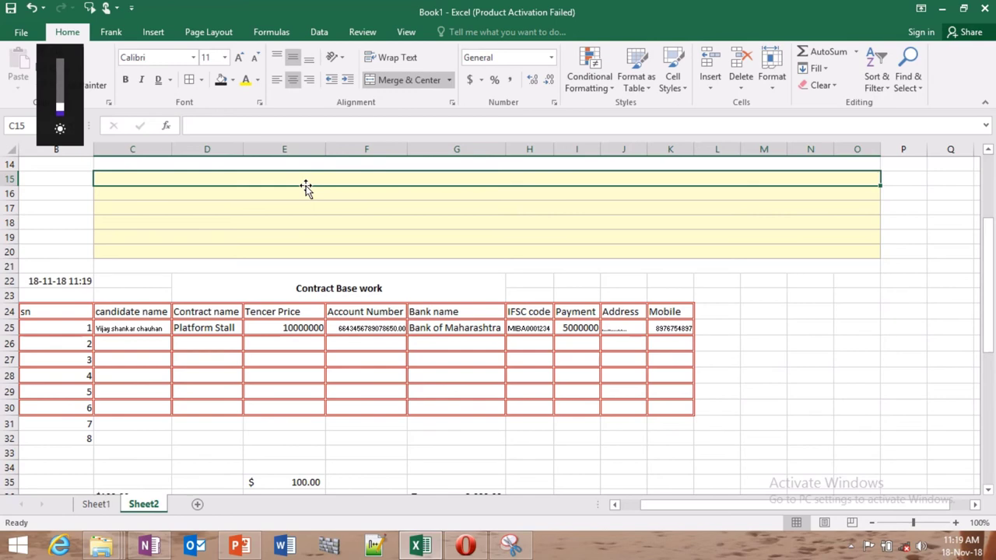
left_click(314, 194)
left_click(317, 207)
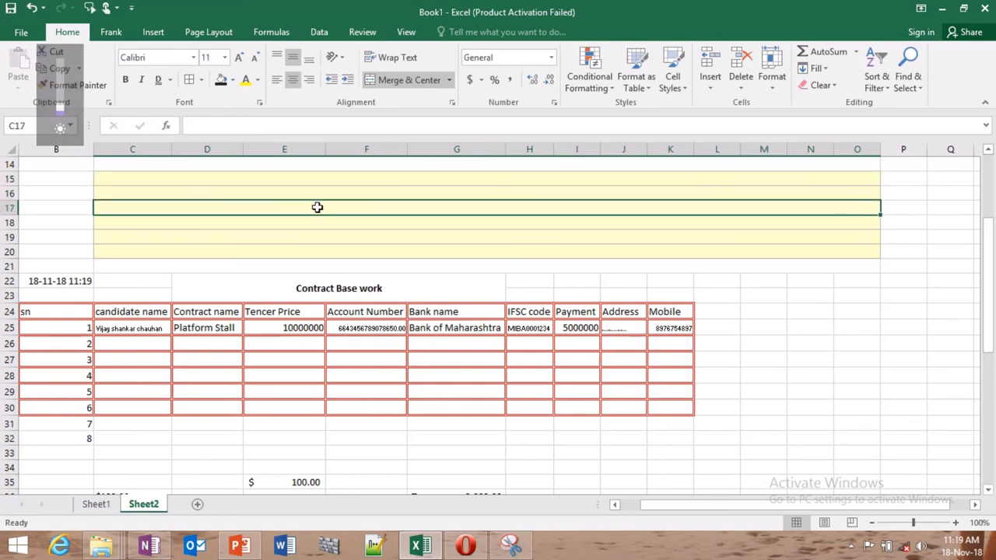
left_click(672, 80)
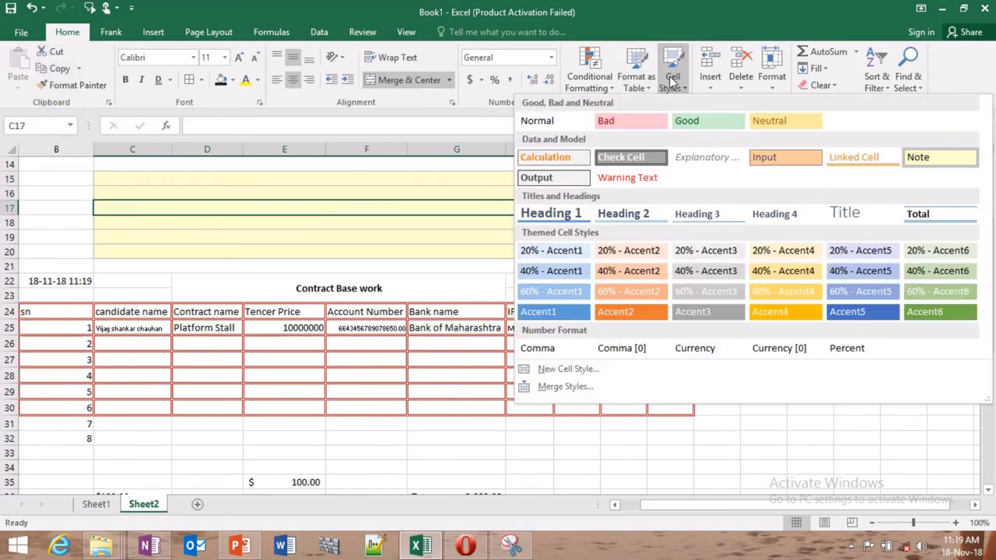
left_click(400, 208)
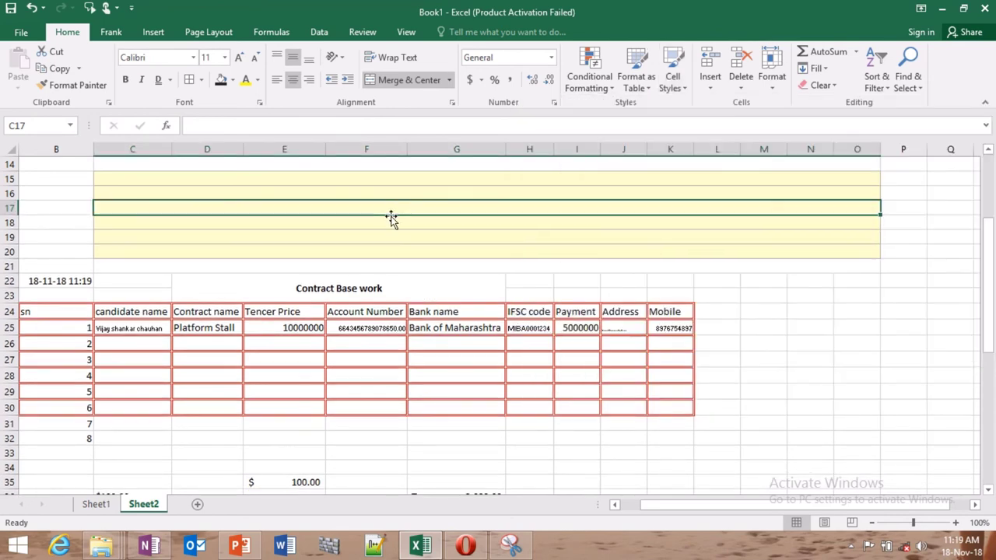
left_click(394, 225)
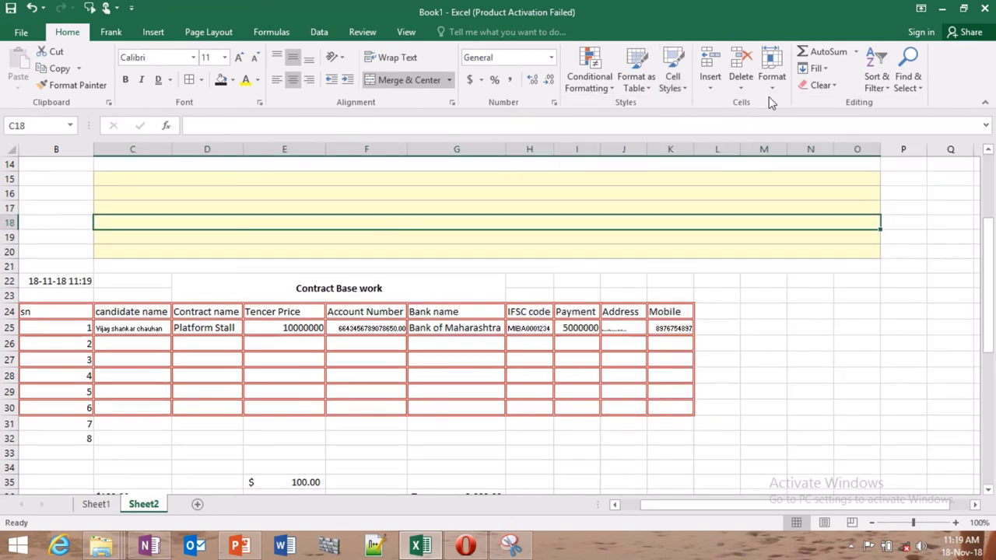
left_click(774, 306)
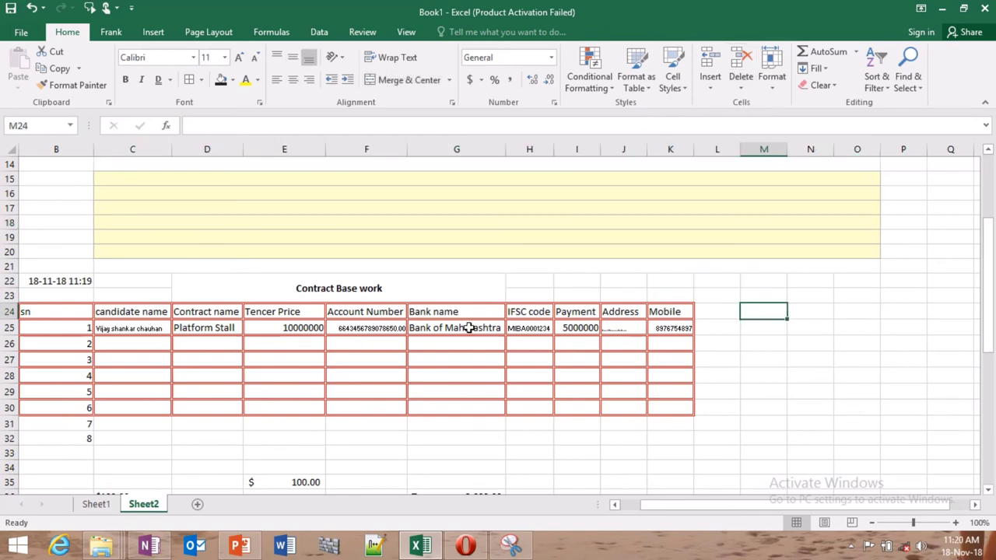
left_click(156, 313)
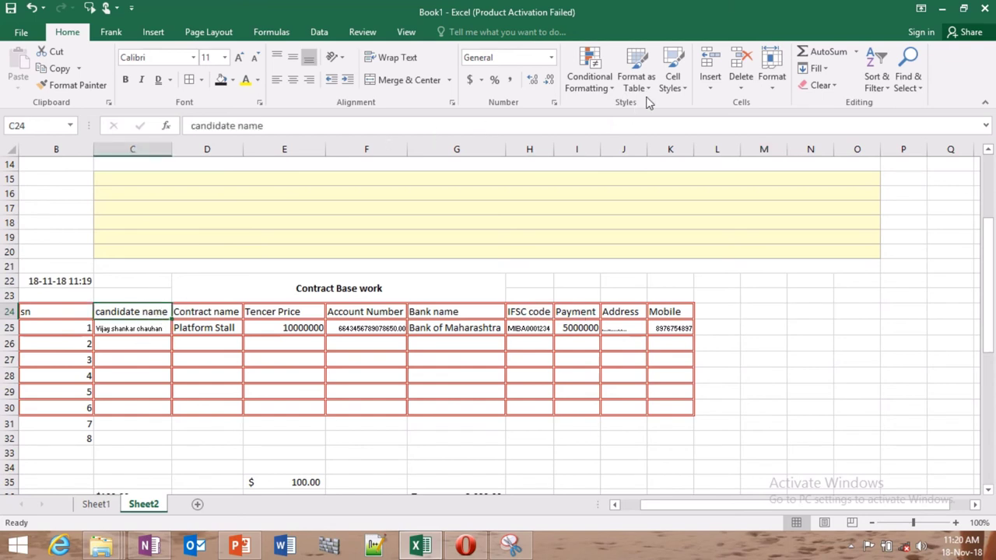
left_click(710, 86)
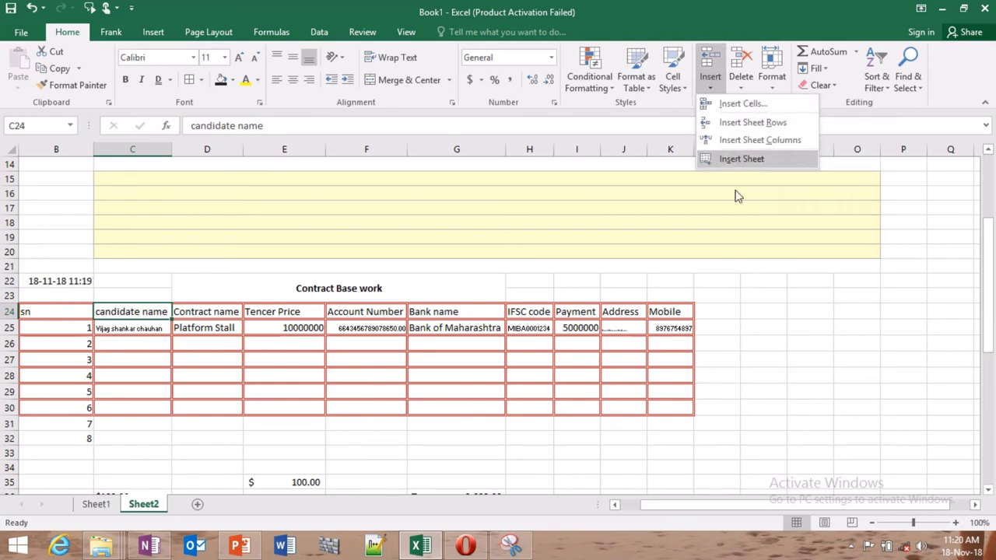
left_click(762, 242)
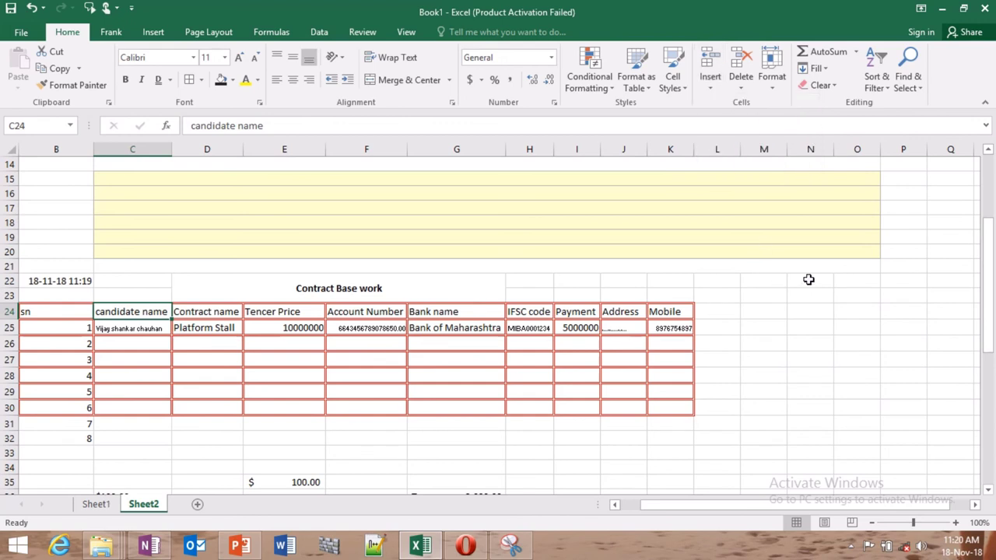
left_click_drag(809, 280, 806, 392)
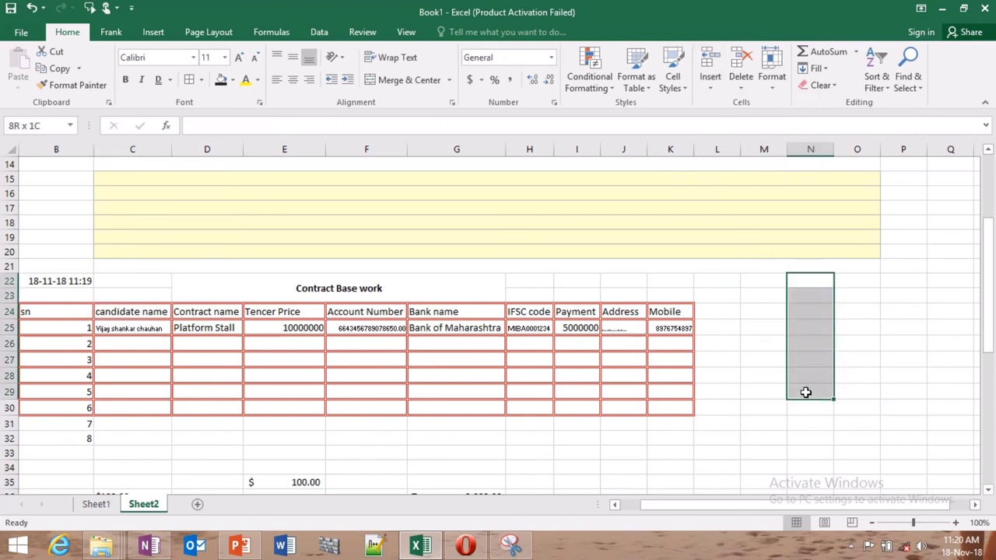
left_click_drag(806, 392, 804, 403)
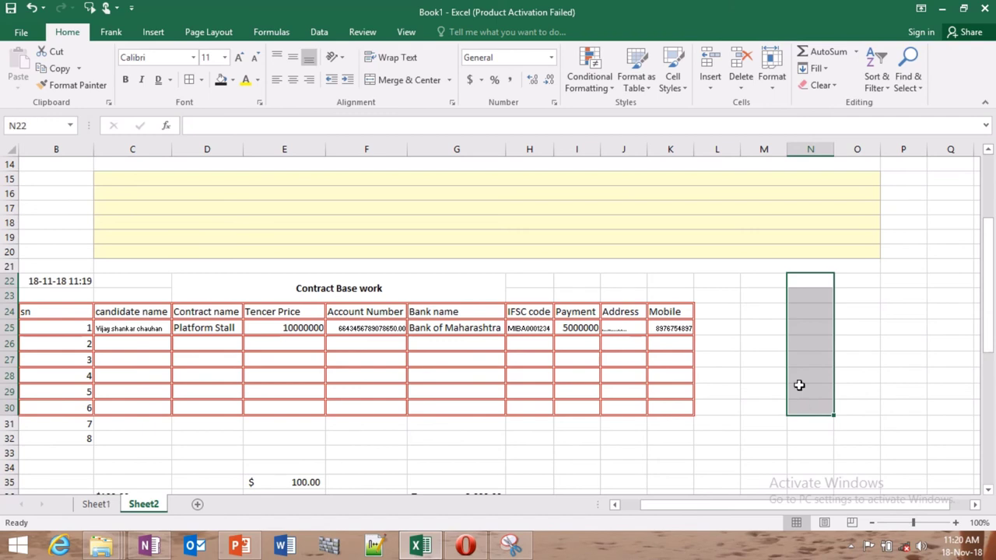
left_click(760, 312)
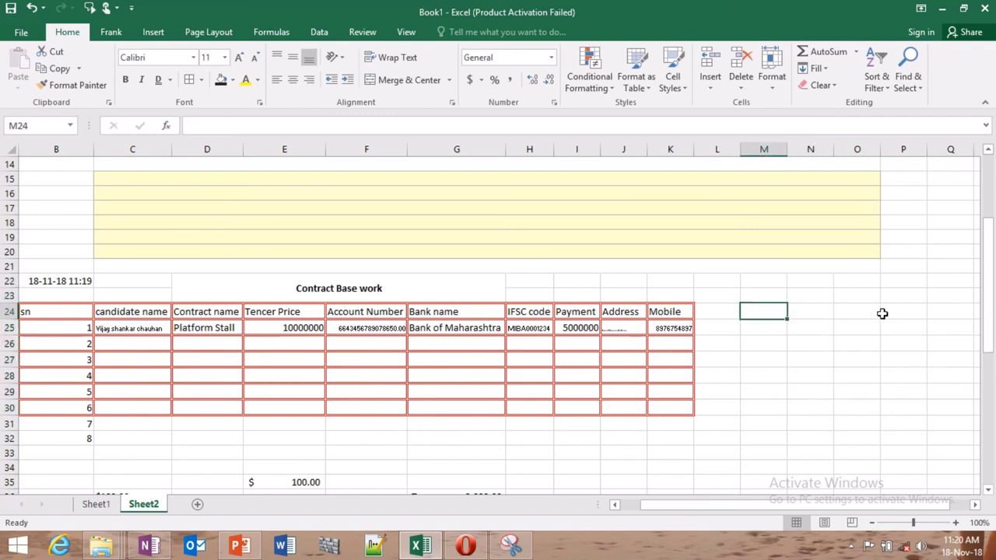
left_click(814, 308)
left_click_drag(789, 295, 953, 313)
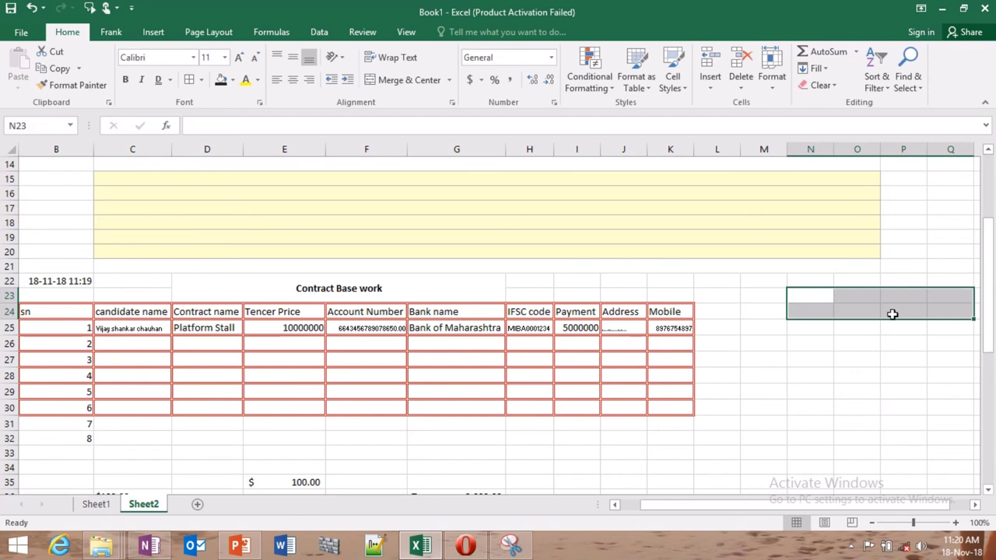
left_click(824, 343)
left_click(817, 300)
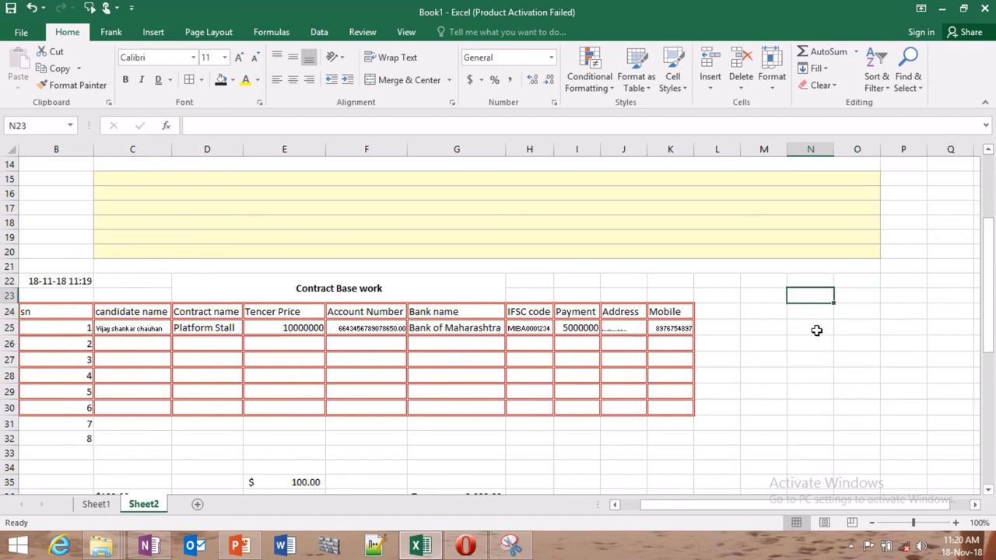
left_click(817, 331)
left_click(856, 316)
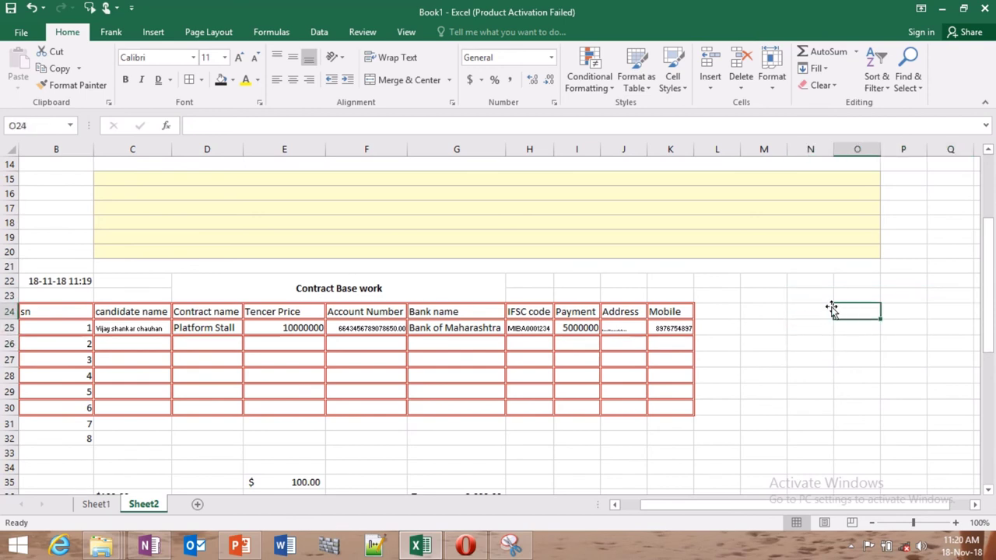
left_click(792, 356)
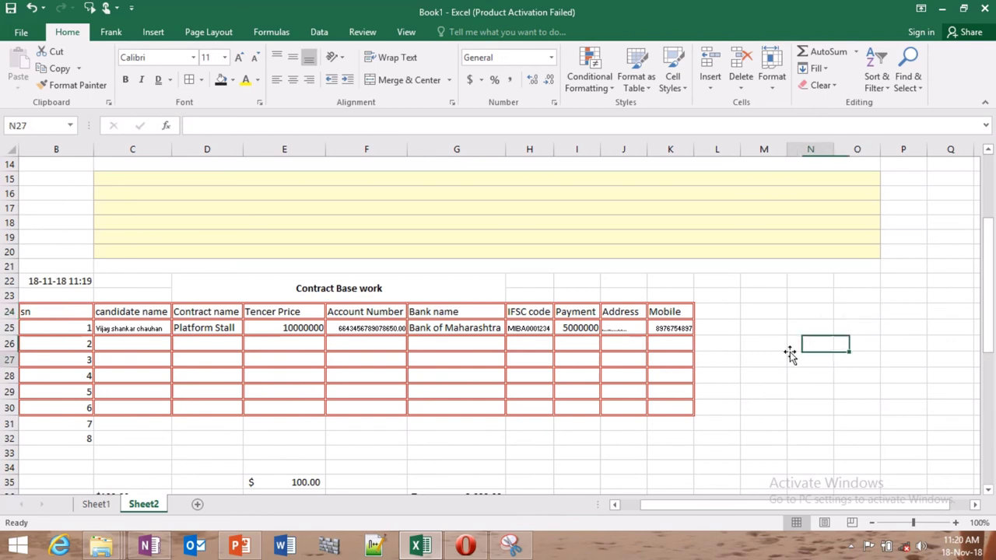
left_click(714, 89)
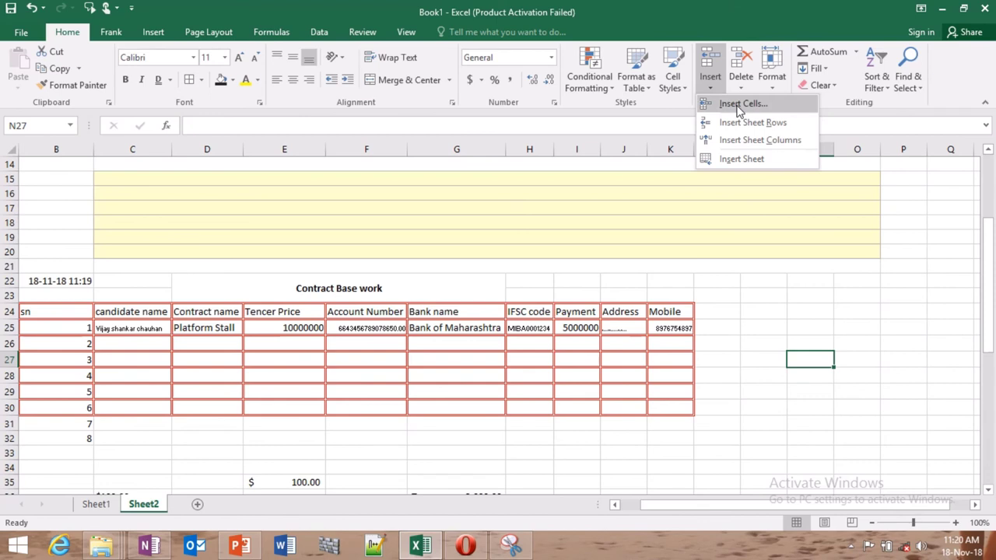
left_click(122, 327)
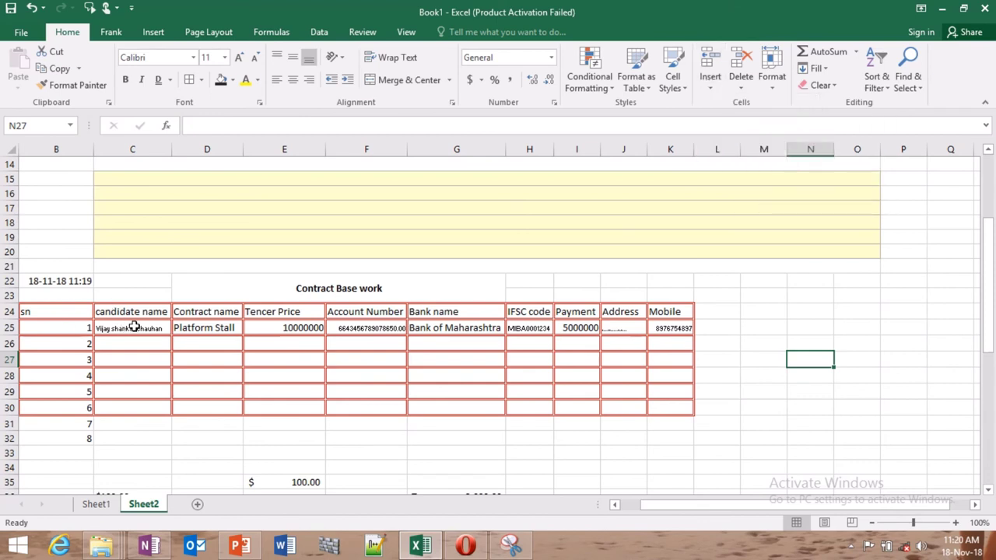
left_click(135, 327)
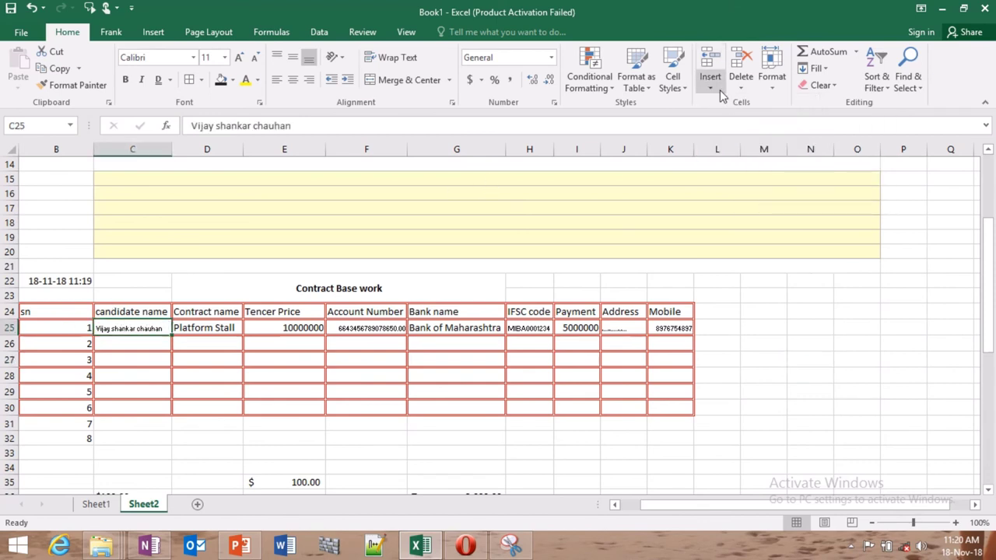
left_click(715, 84)
left_click(741, 105)
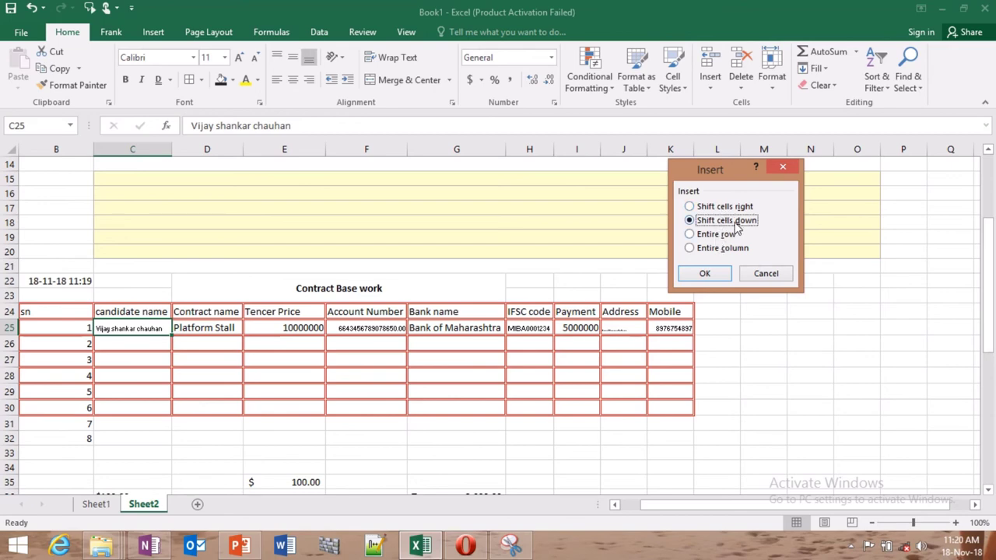
left_click(714, 273)
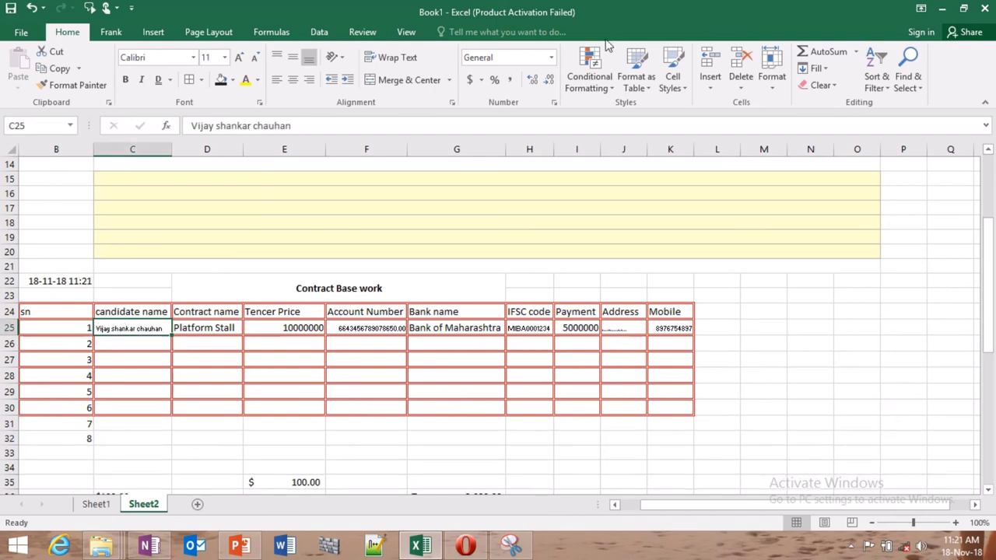
left_click(710, 85)
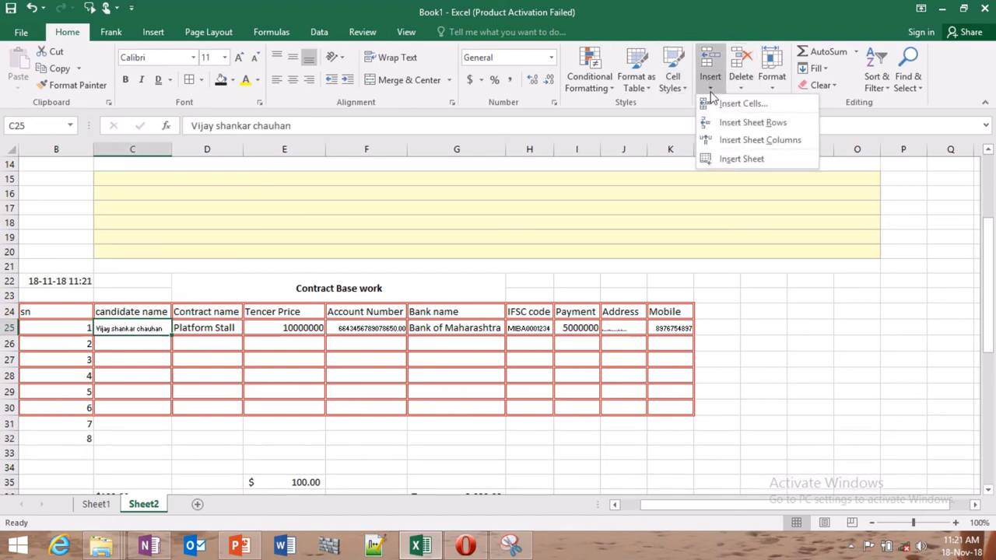
left_click(740, 123)
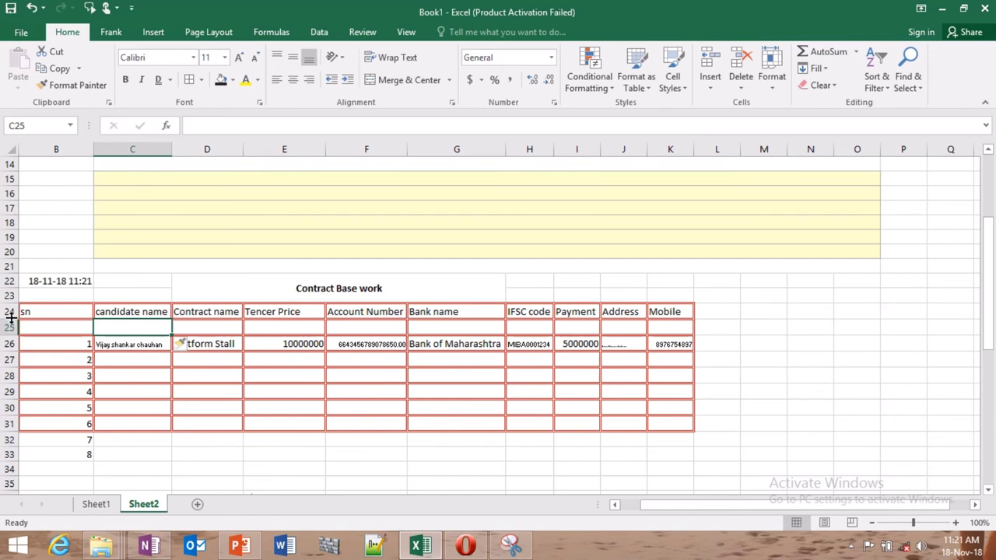
left_click_drag(11, 318, 4, 303)
left_click(41, 316)
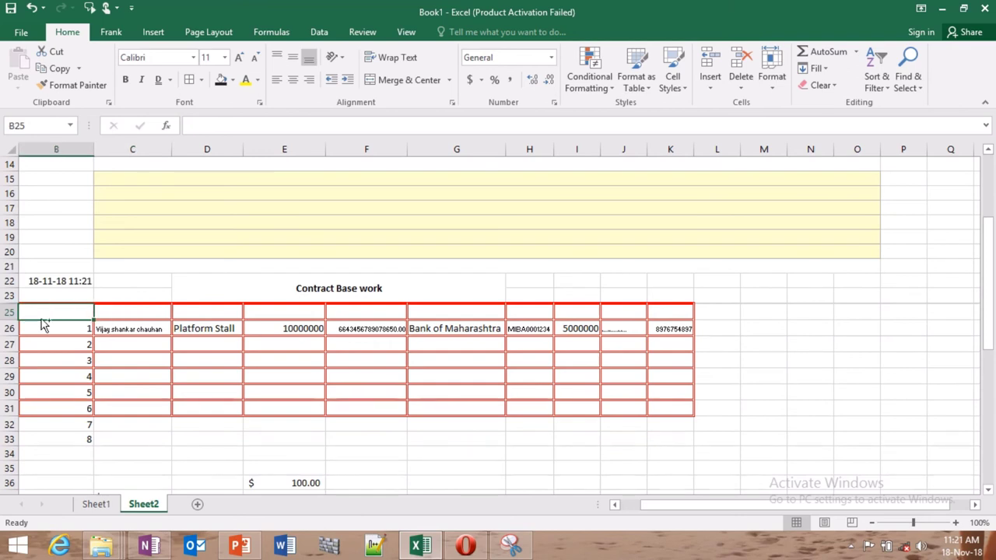
key("ctrl+z")
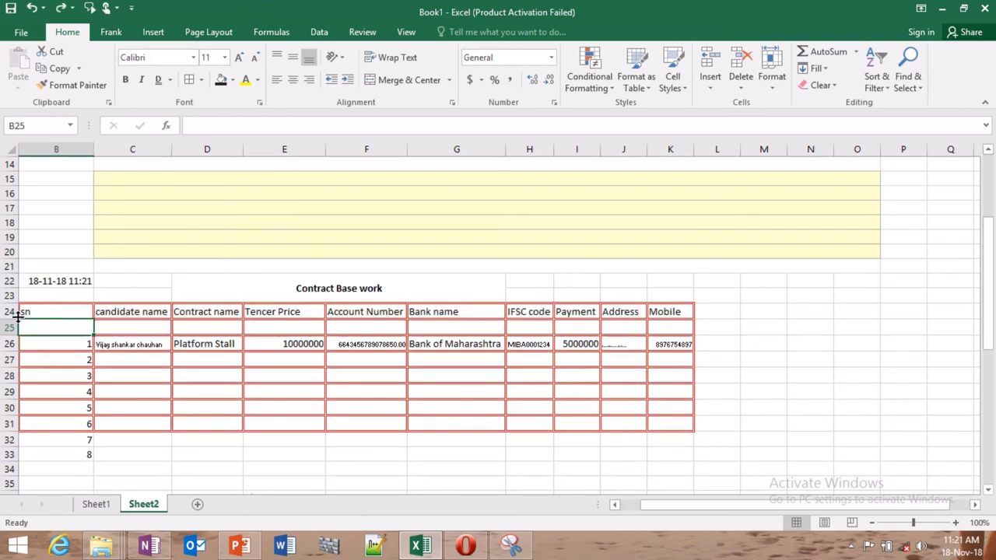
key("ctrl+z")
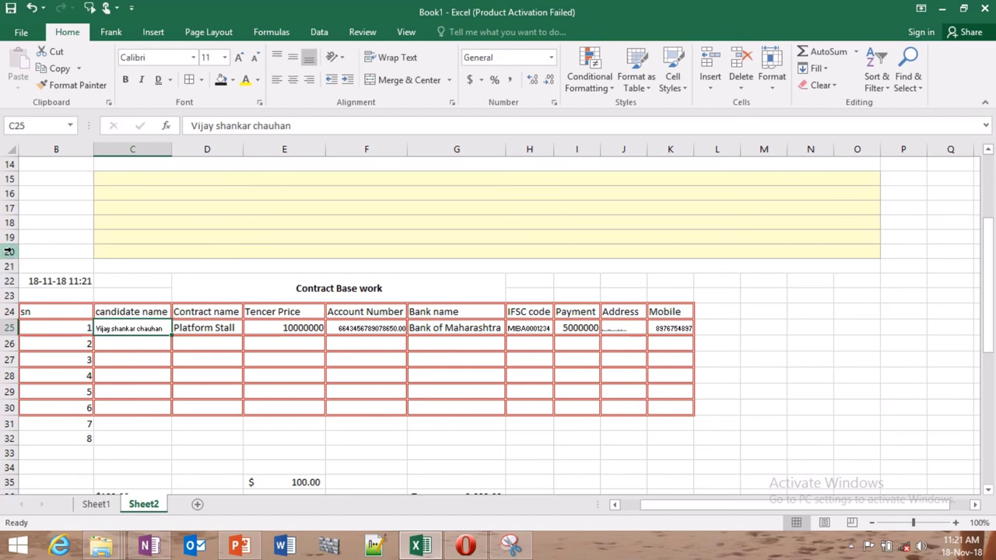
left_click_drag(7, 252, 10, 314)
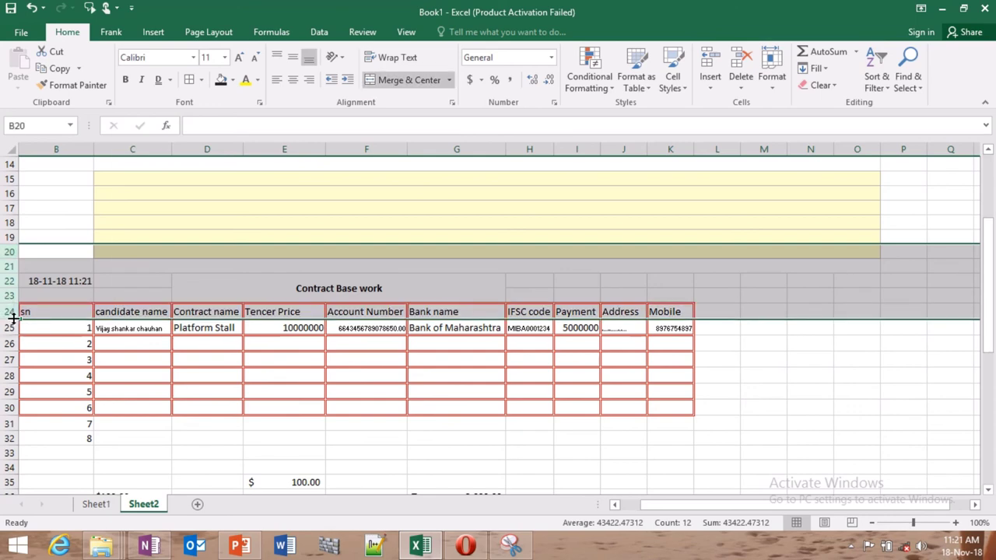
Step: Insert five blank rows above the table and four blank rows above serial number 2
right_click(13, 318)
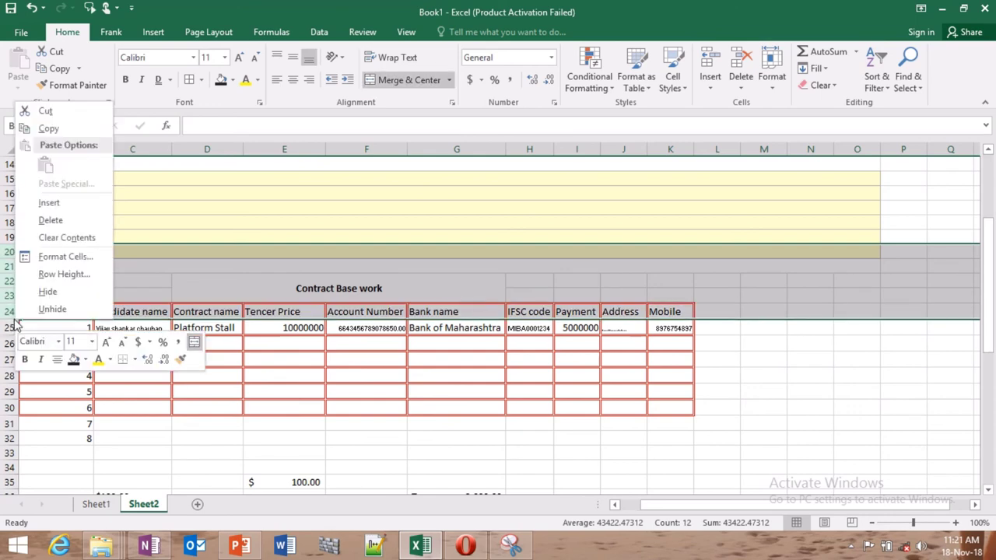
left_click(60, 202)
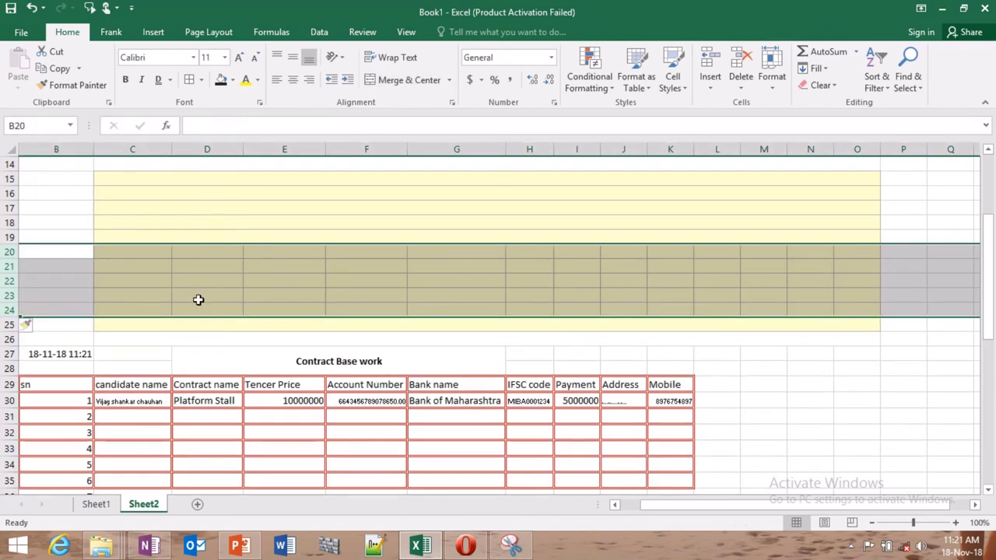
left_click(68, 443)
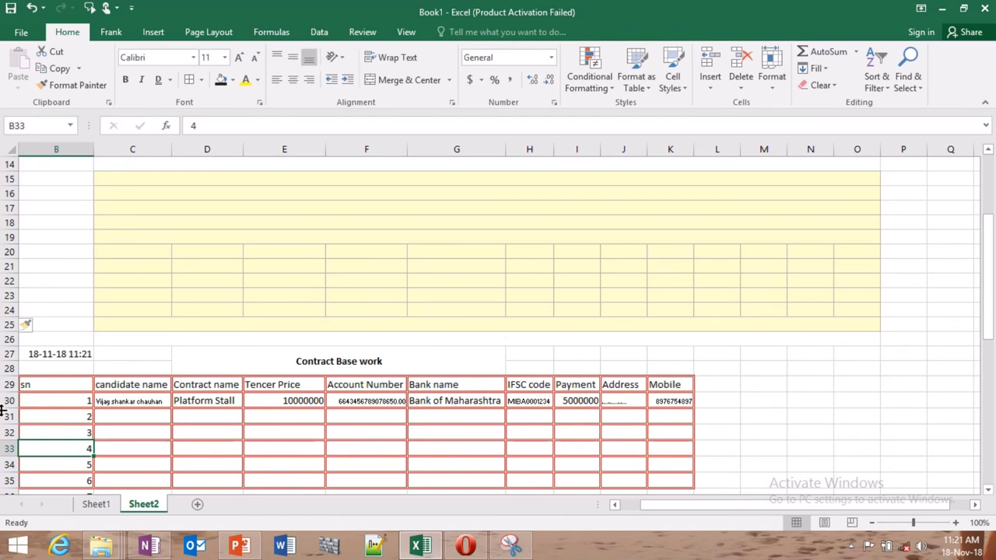
left_click_drag(5, 417, 8, 465)
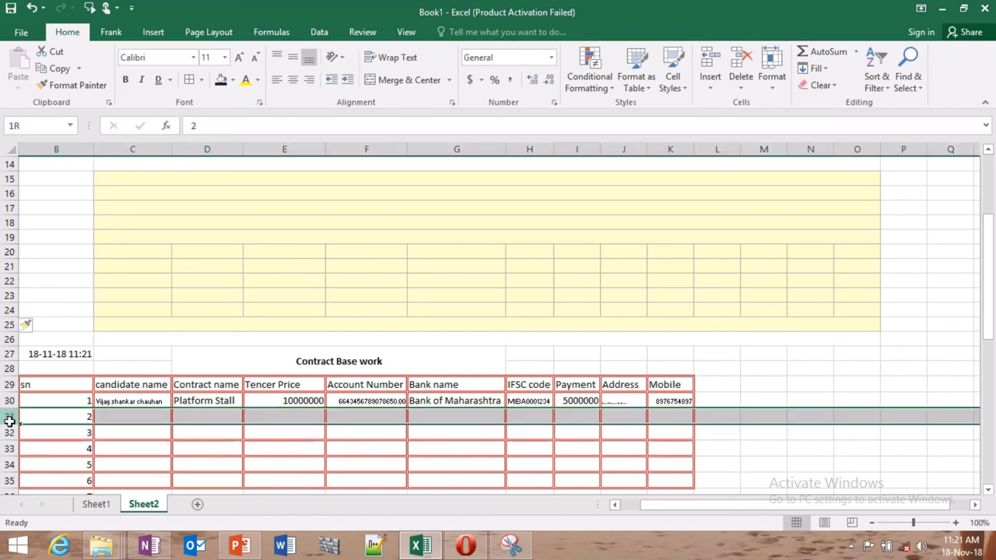
right_click(12, 463)
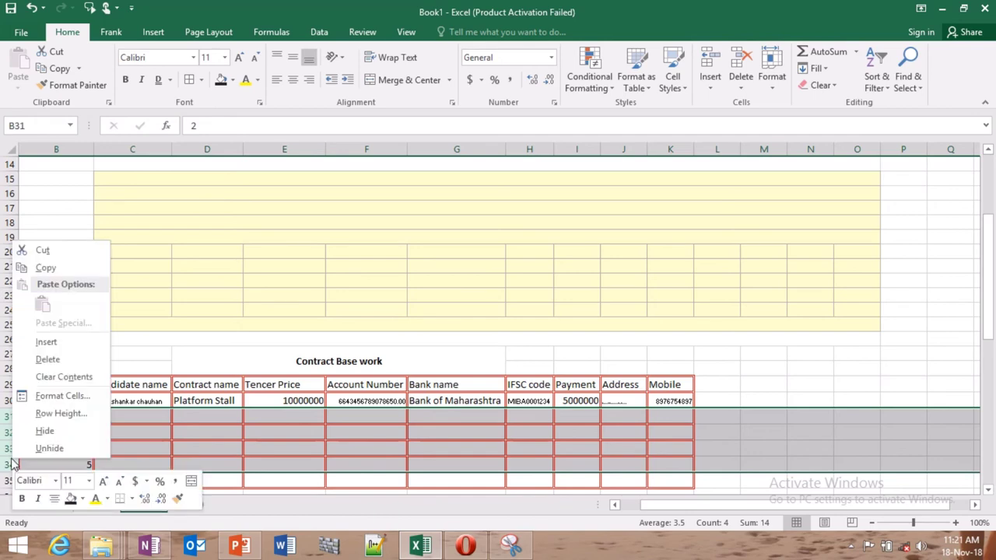
left_click(74, 348)
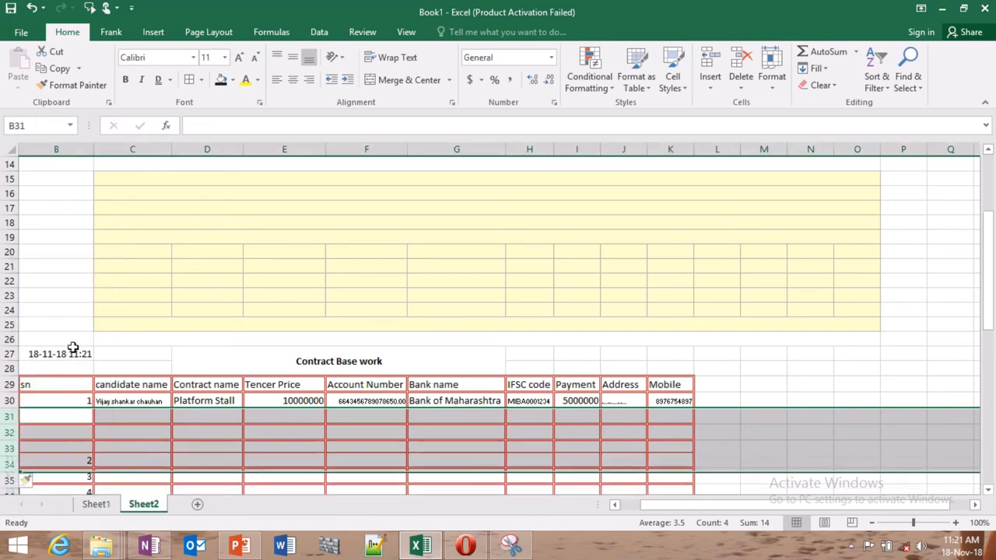
Step: Insert five more blank rows below serial number 1
left_click(735, 311)
key("Down")
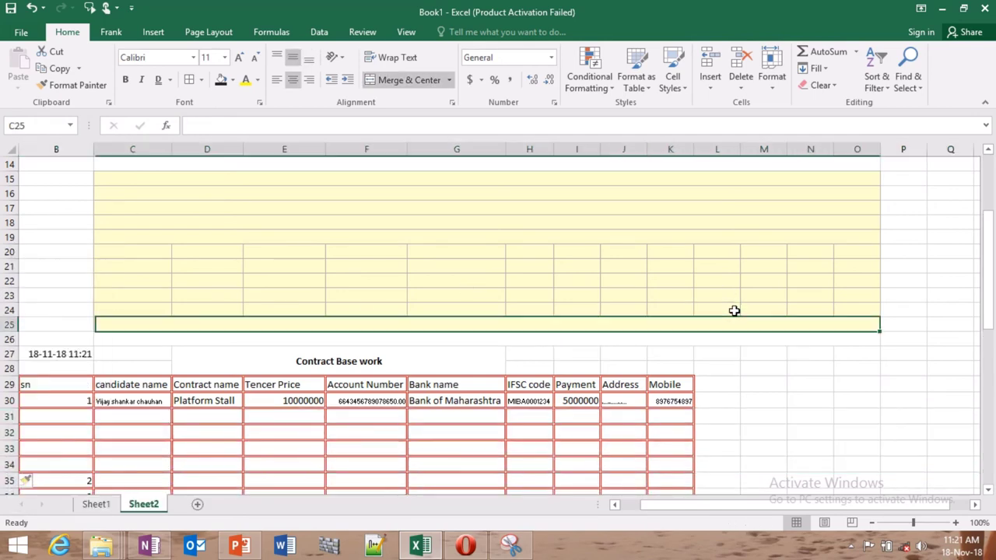
key("Down")
key("Down")
key("Down")
key("Down")
key("Down")
key("Down")
key("Down")
key("Down")
key("Down")
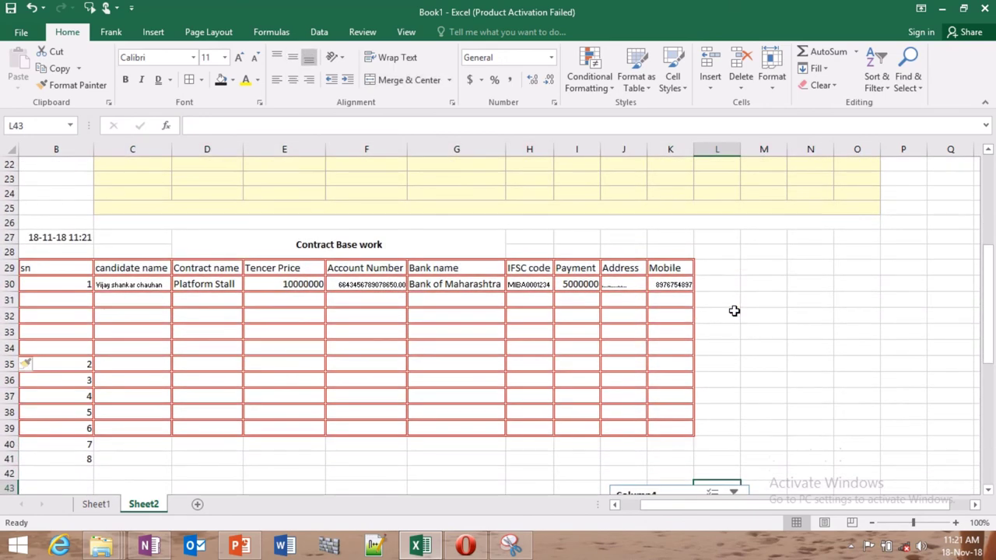
key("Down")
key("Down")
key("Down")
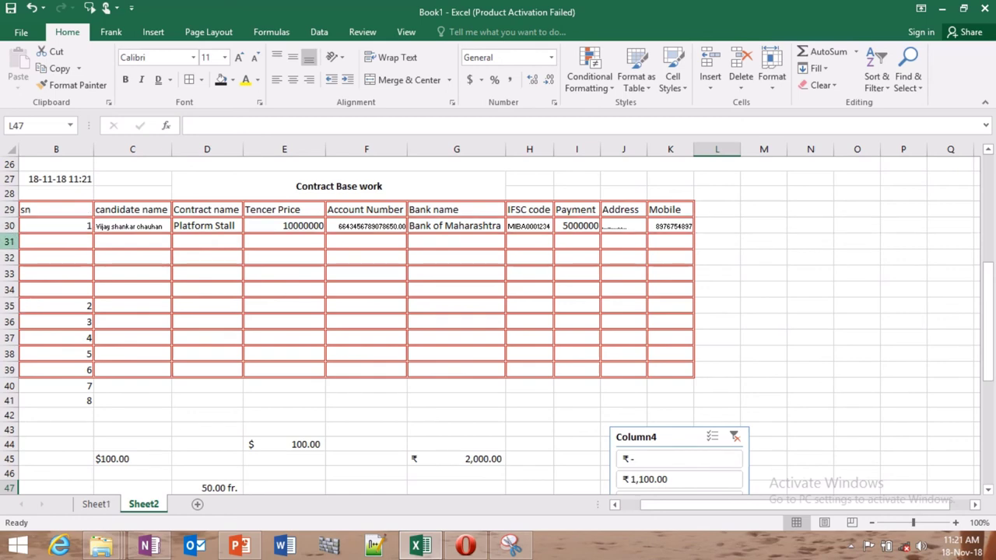
left_click_drag(9, 241, 4, 308)
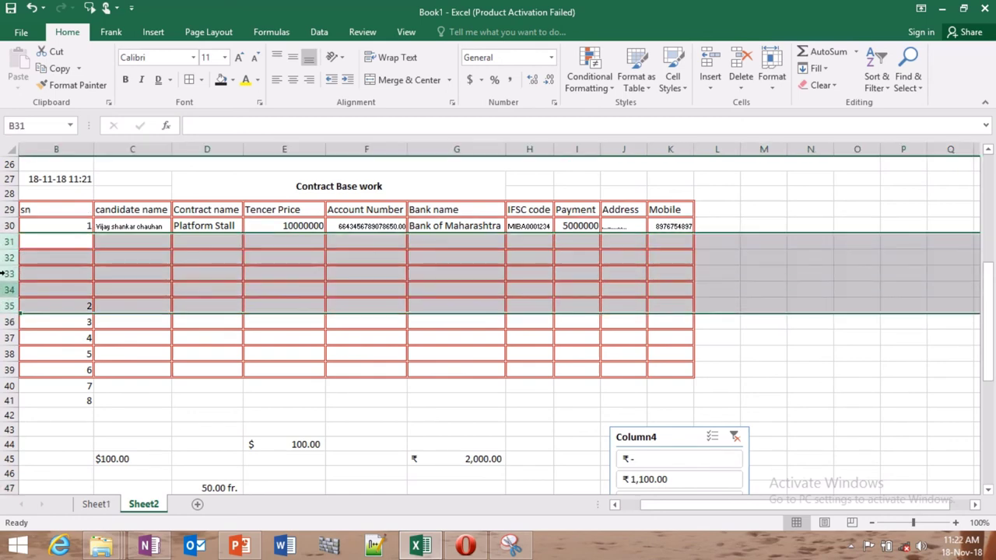
right_click(12, 273)
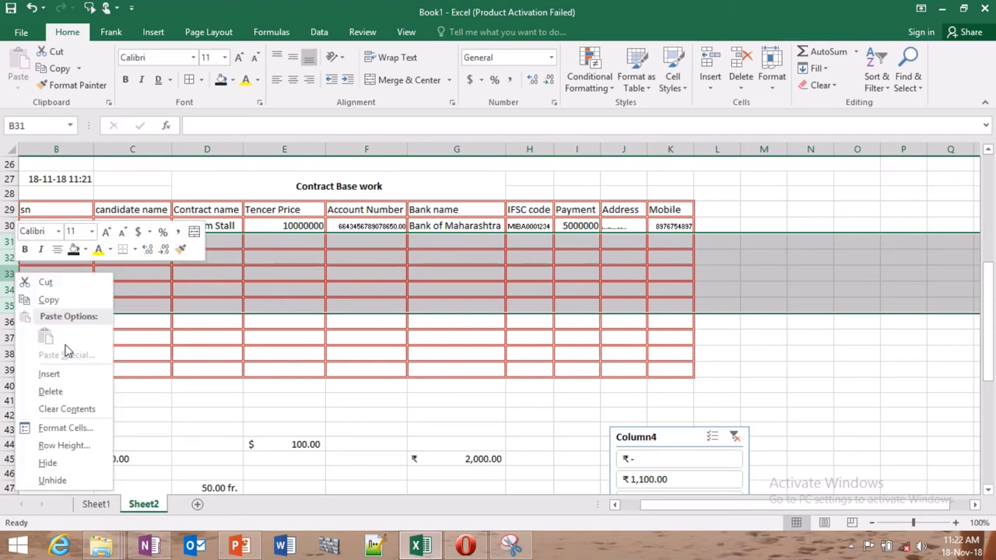
left_click(49, 375)
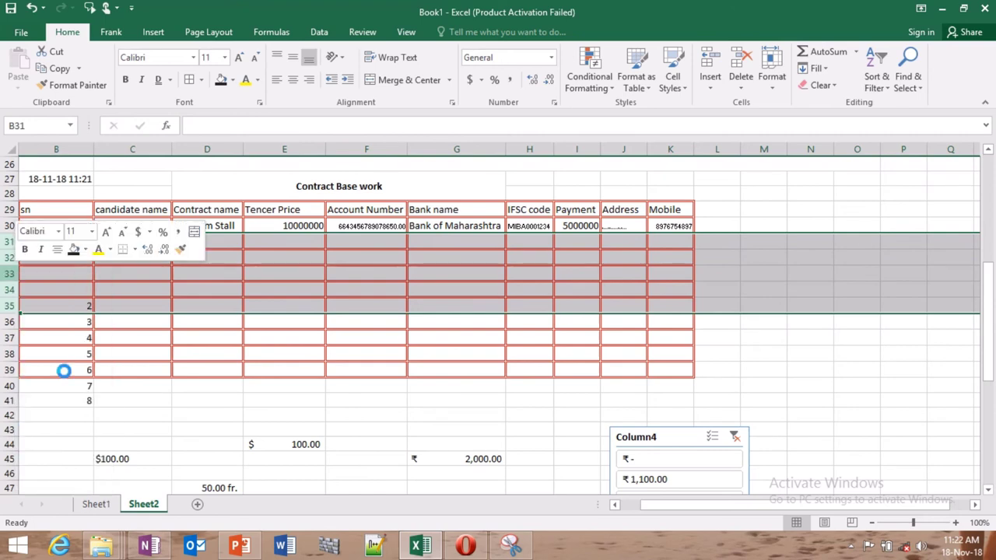
left_click(226, 340)
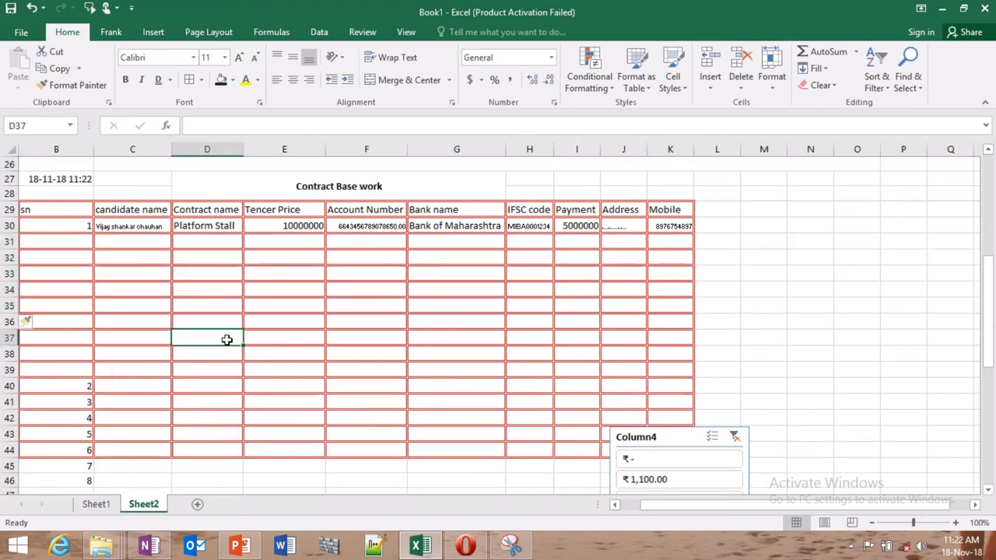
left_click(246, 303)
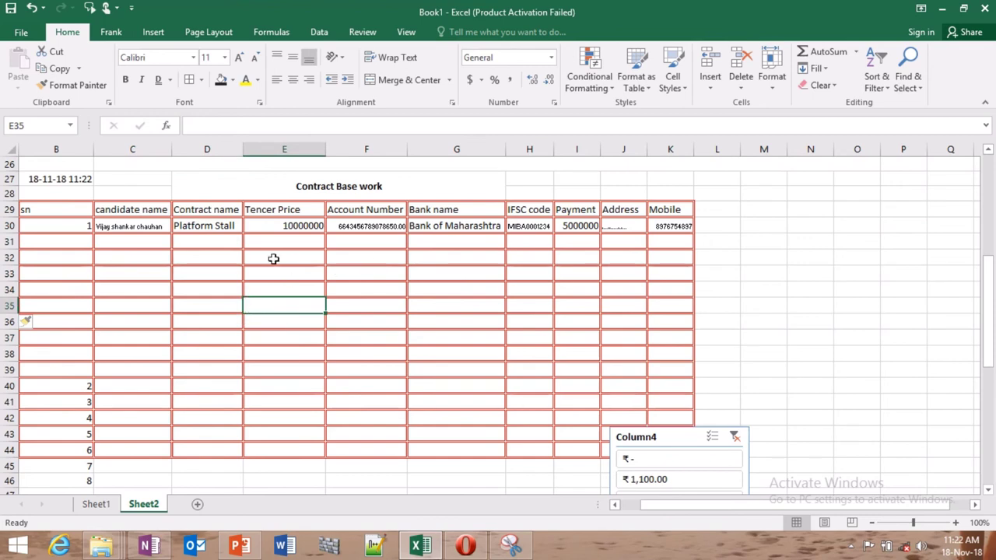
left_click(252, 224)
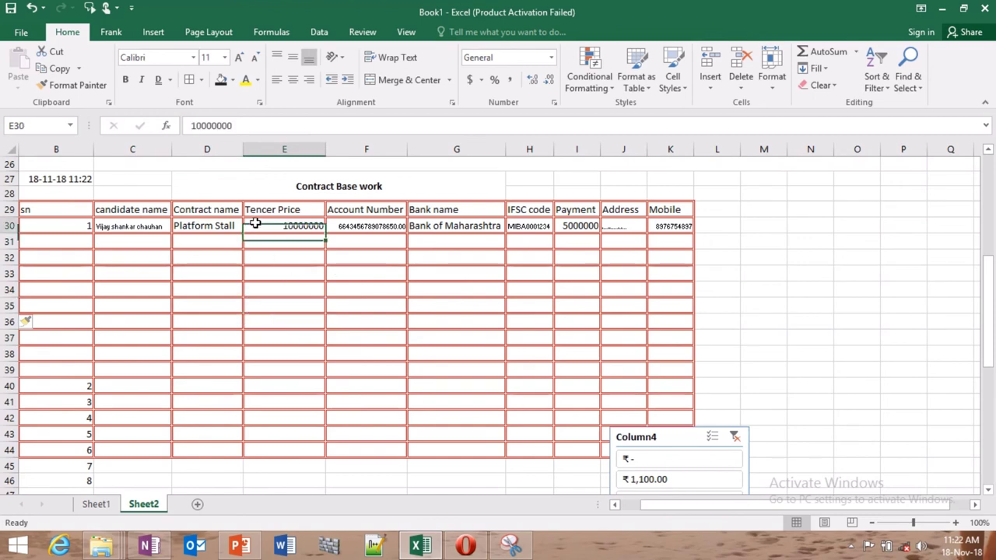
left_click(145, 209)
left_click(194, 208)
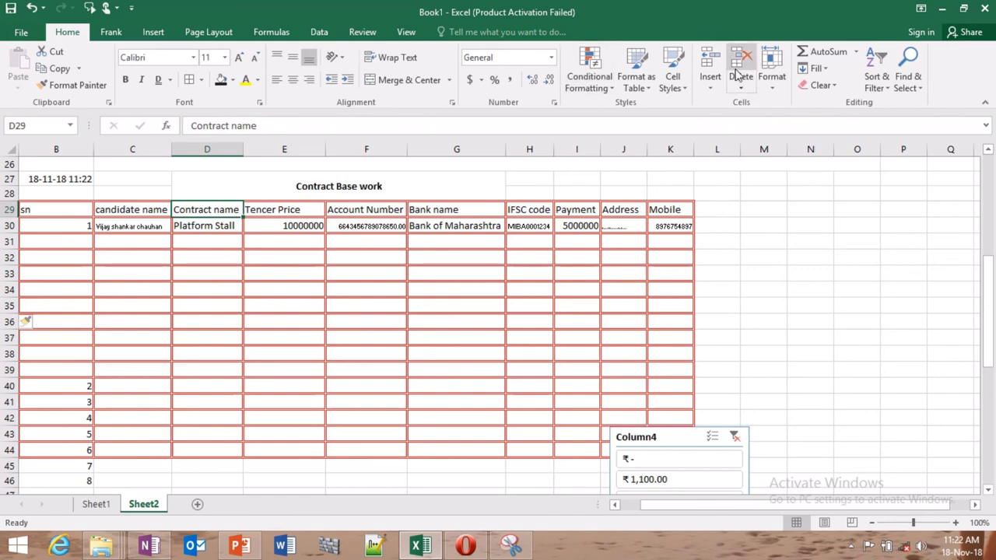
left_click(708, 80)
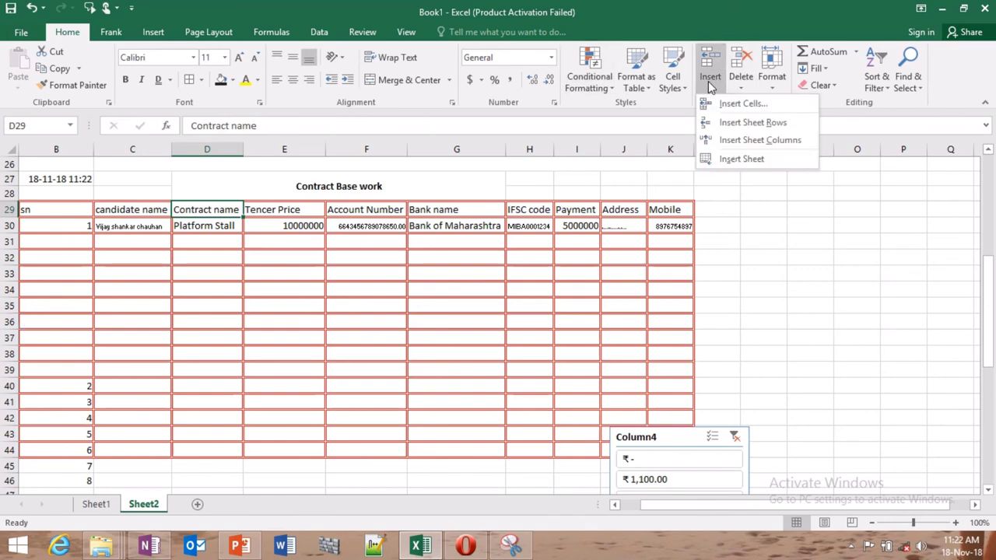
left_click(733, 145)
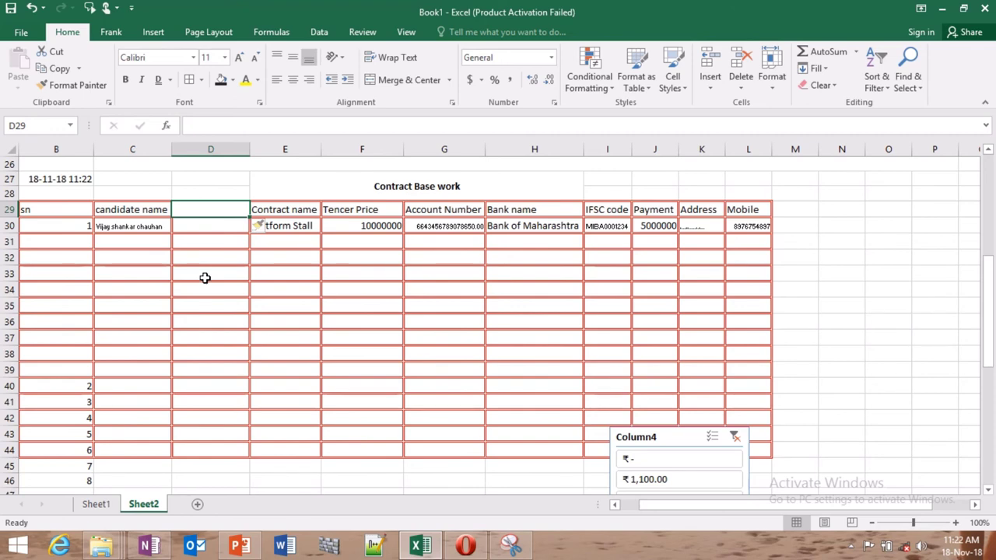
type("Fat")
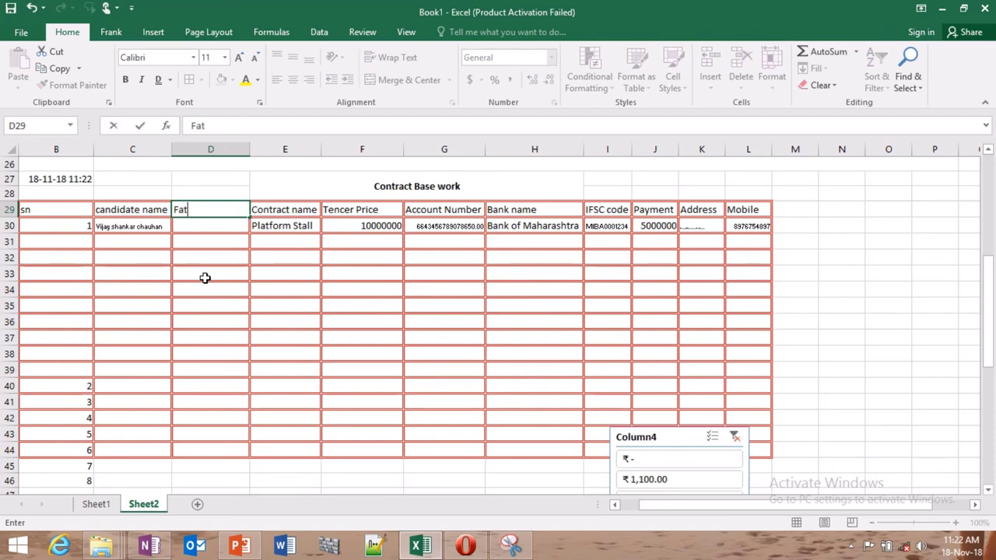
type("hers N")
type("ame")
left_click(215, 285)
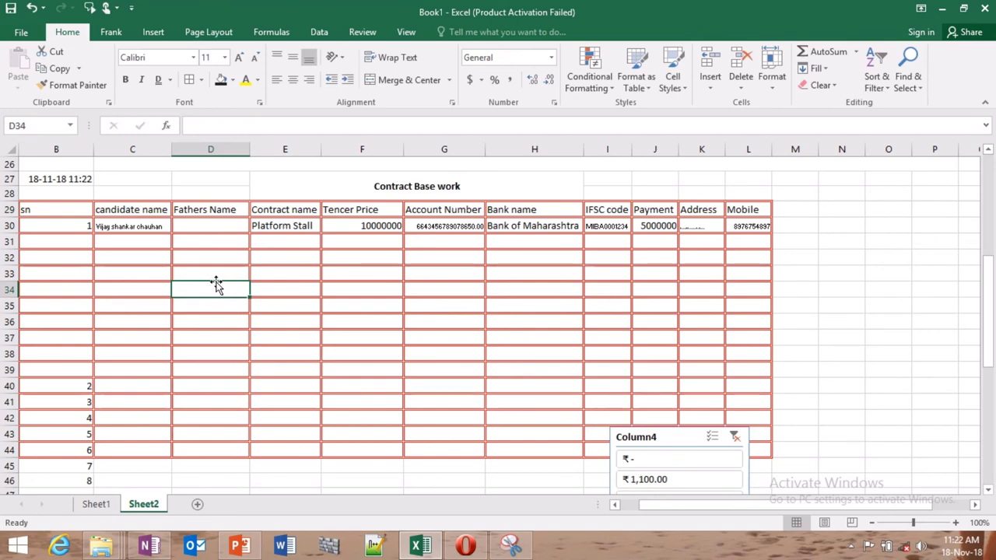
left_click(226, 257)
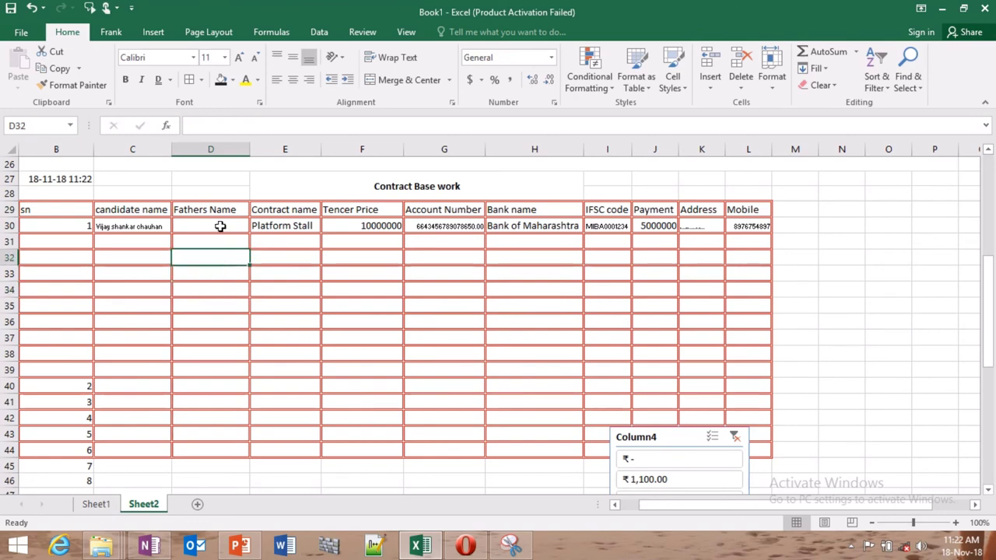
left_click(221, 226)
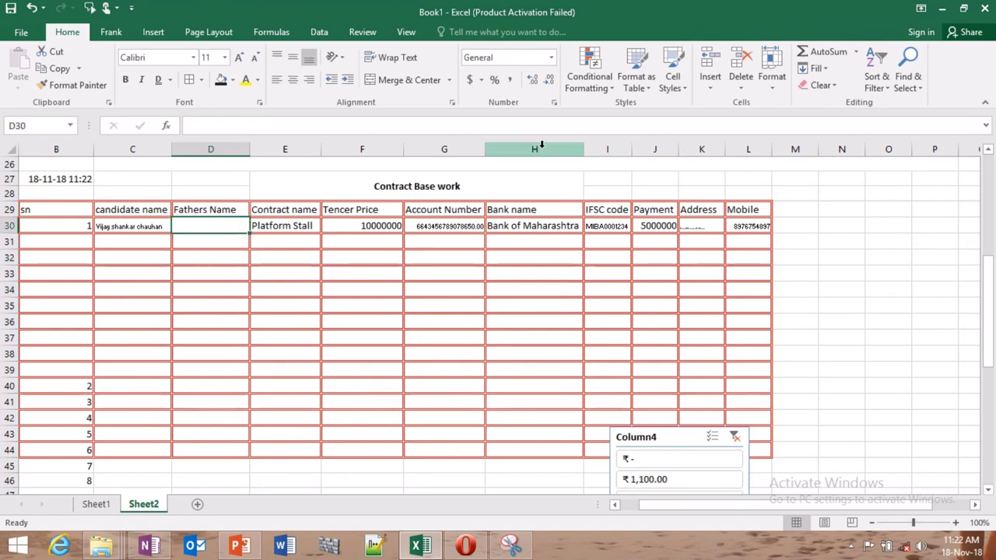
left_click(743, 82)
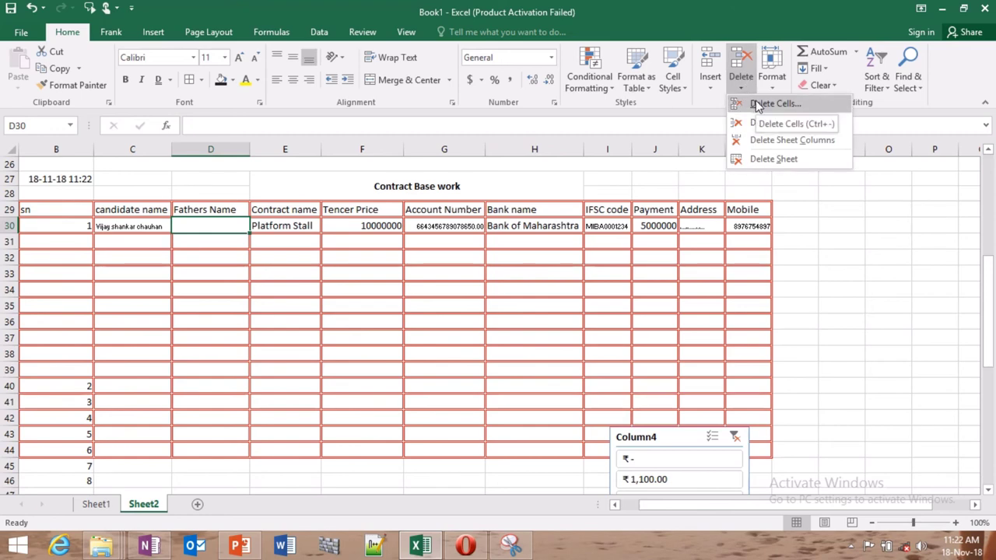
left_click(770, 144)
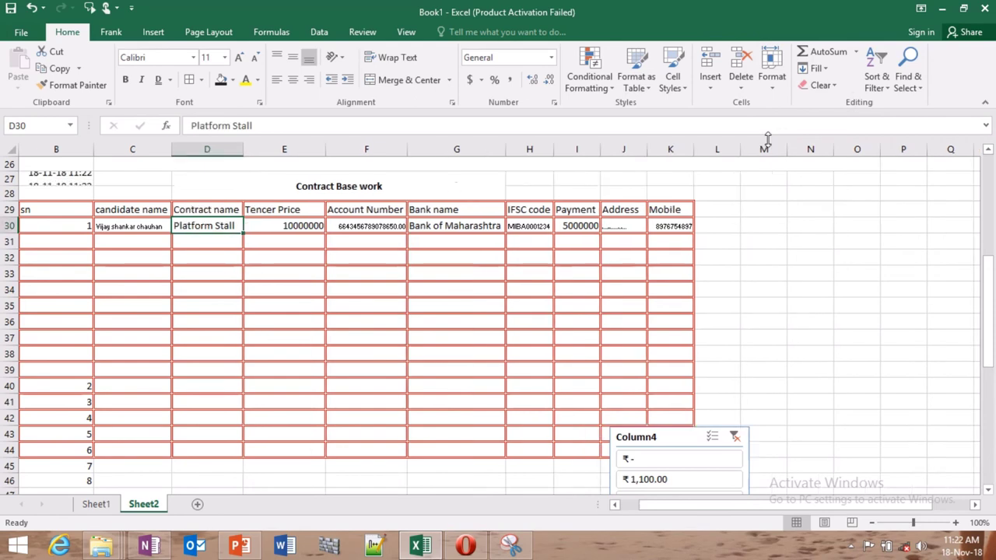
left_click(282, 318)
left_click(252, 382)
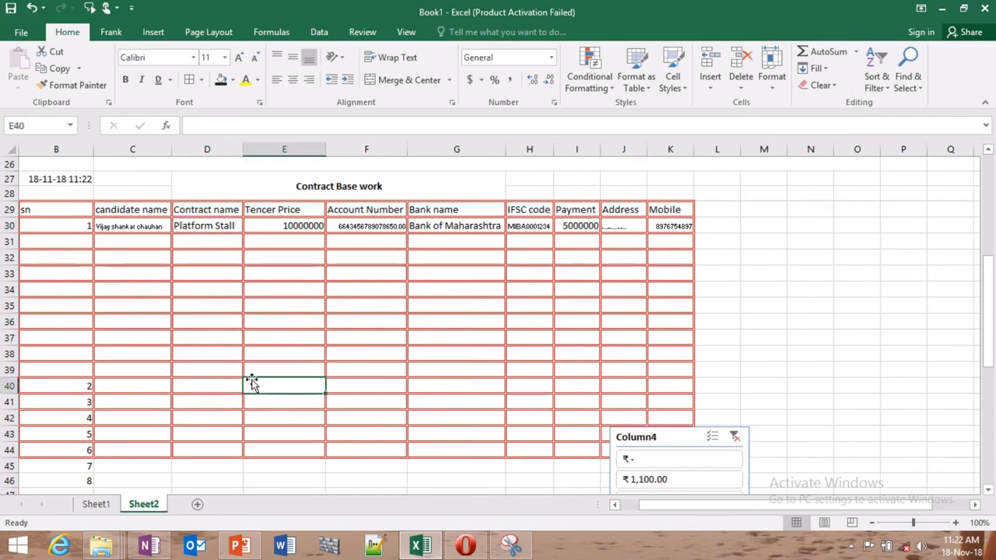
key("Down")
key("Down")
key("Down")
key("Down")
key("Down")
key("Down")
key("Down")
key("Down")
key("Down")
key("Down")
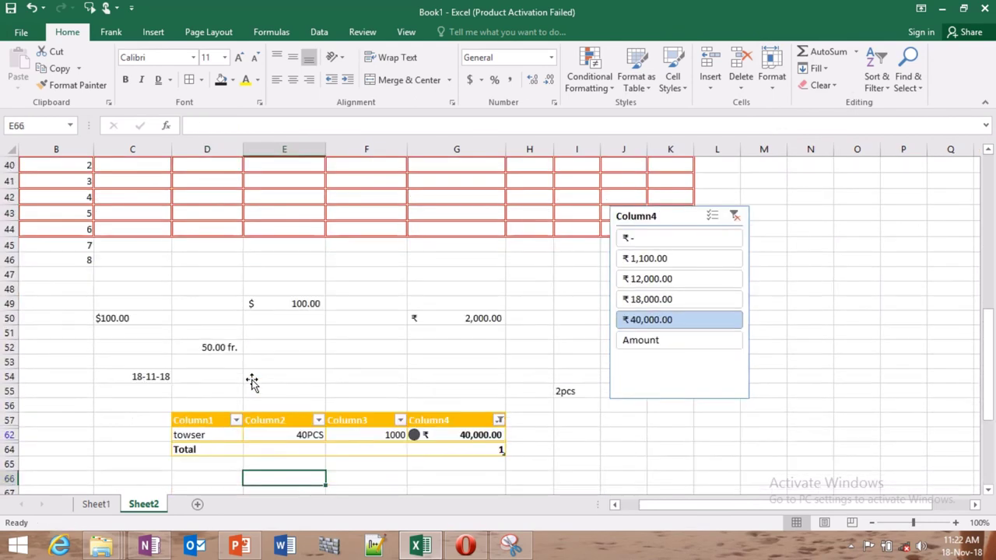
key("Down")
key("Down")
key("Down")
key("Down")
key("Down")
key("Down")
key("Down")
key("Down")
key("Down")
key("Down")
key("Down")
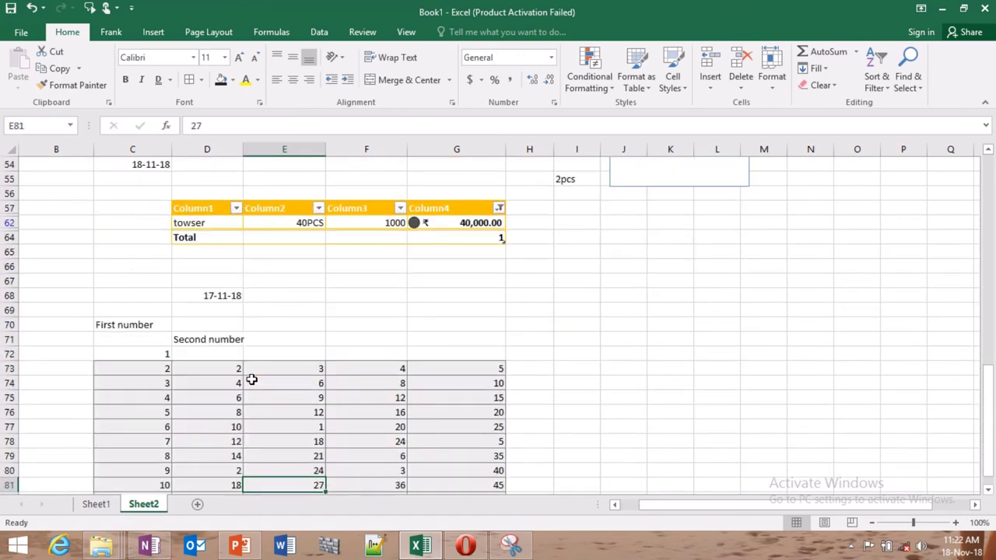
key("Down")
key("Down")
key("Down")
key("Down")
key("Down")
key("Down")
key("Down")
key("Down")
key("Down")
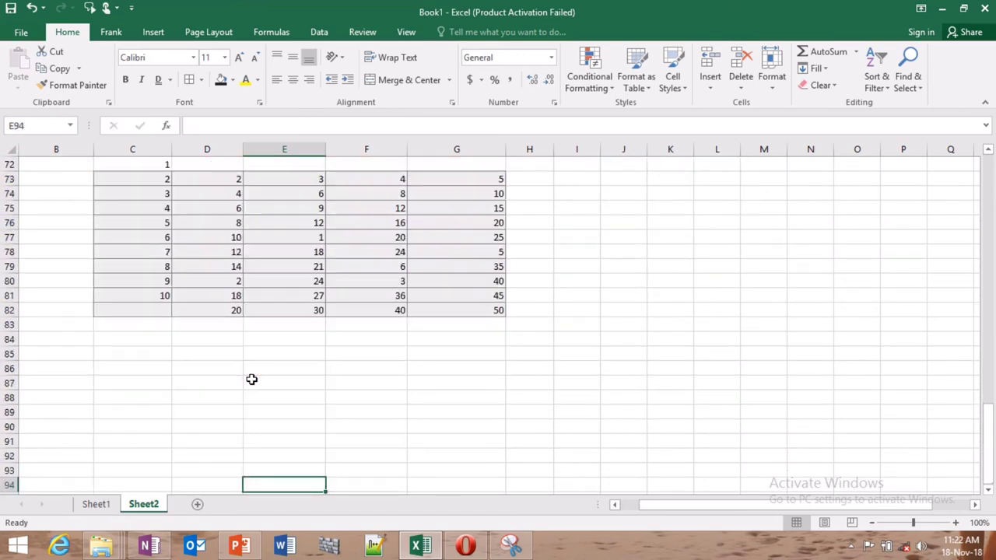
key("Down")
key("Down")
key("Down")
key("Down")
key("Down")
key("Down")
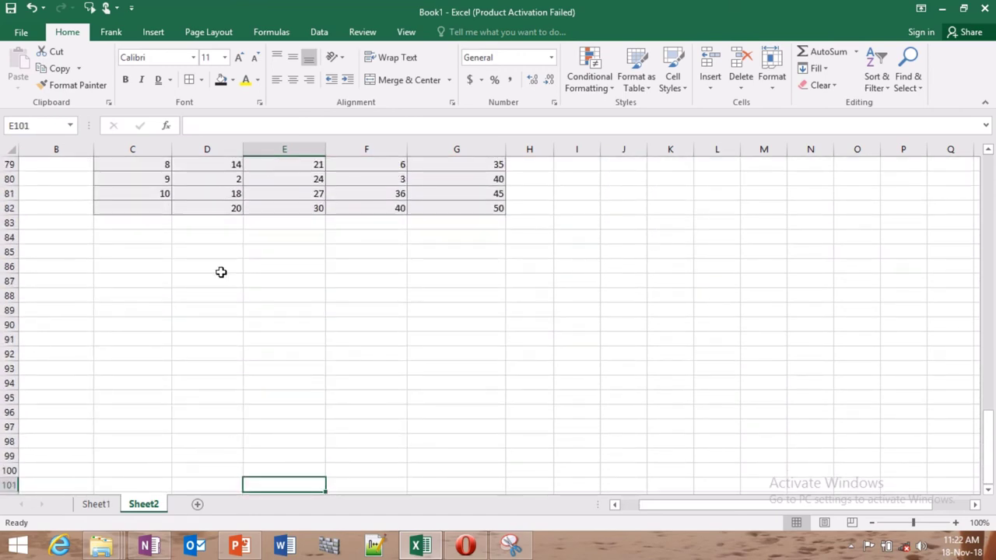
left_click(220, 267)
key("Down")
key("Down")
key("Down")
key("Down")
key("Down")
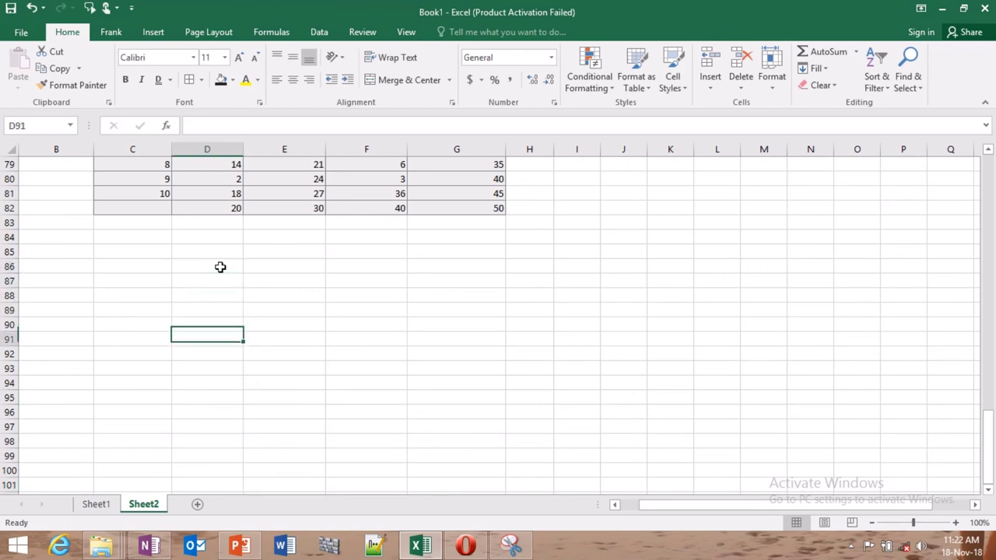
key("Down")
key("Down")
key("Down")
key("Down")
key("Down")
key("Down")
key("Down")
key("Down")
key("Down")
key("Down")
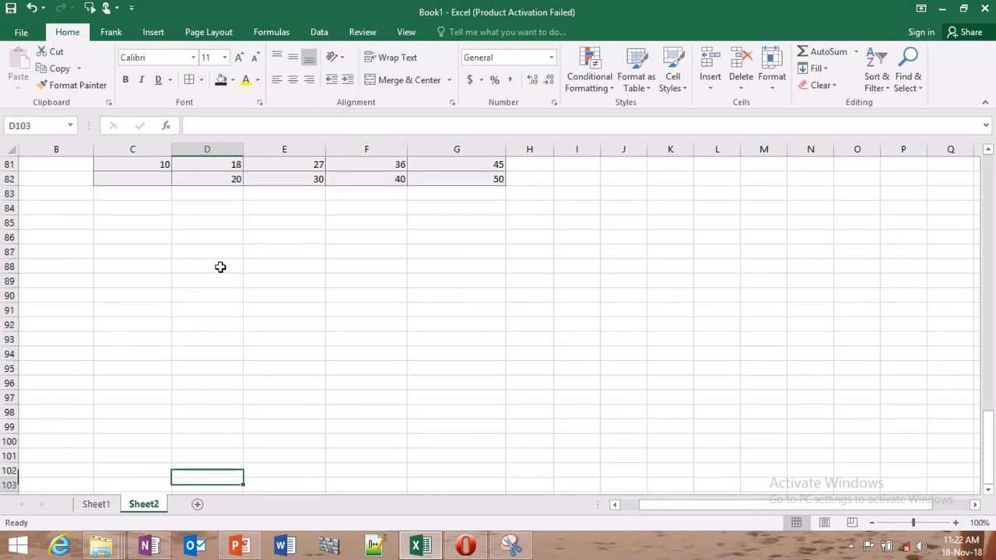
key("Down")
key("Down")
key("Down")
left_click(198, 180)
left_click(219, 204)
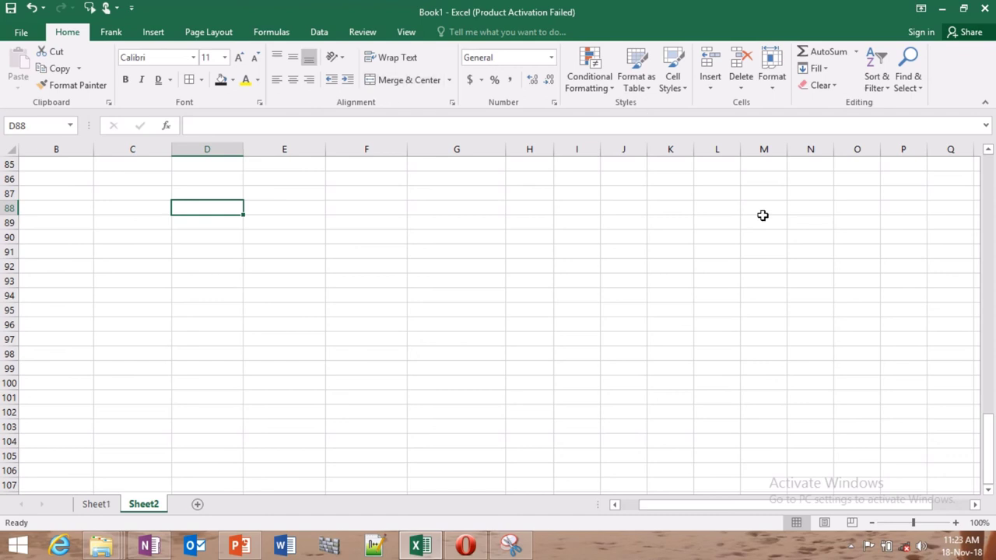
left_click(338, 204)
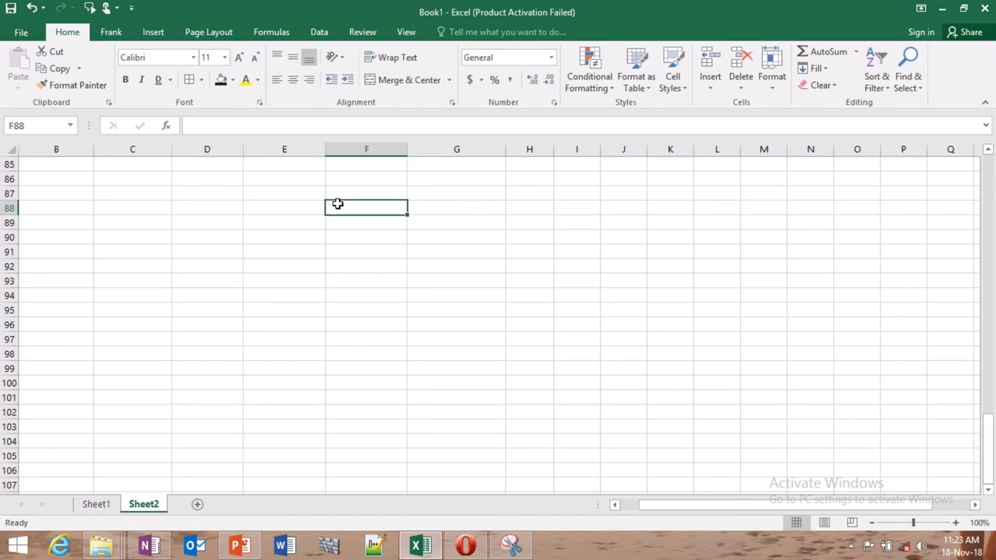
left_click(282, 204)
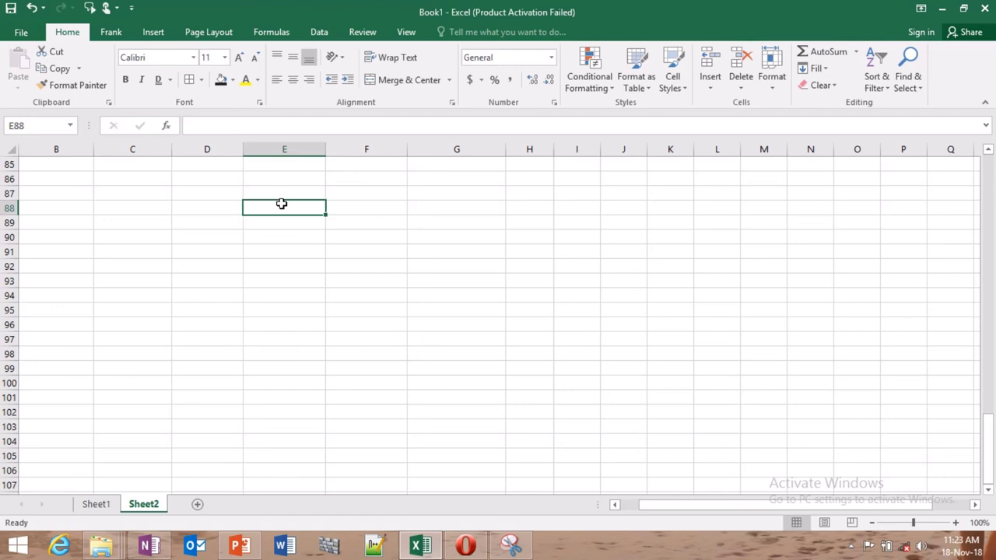
left_click(188, 199)
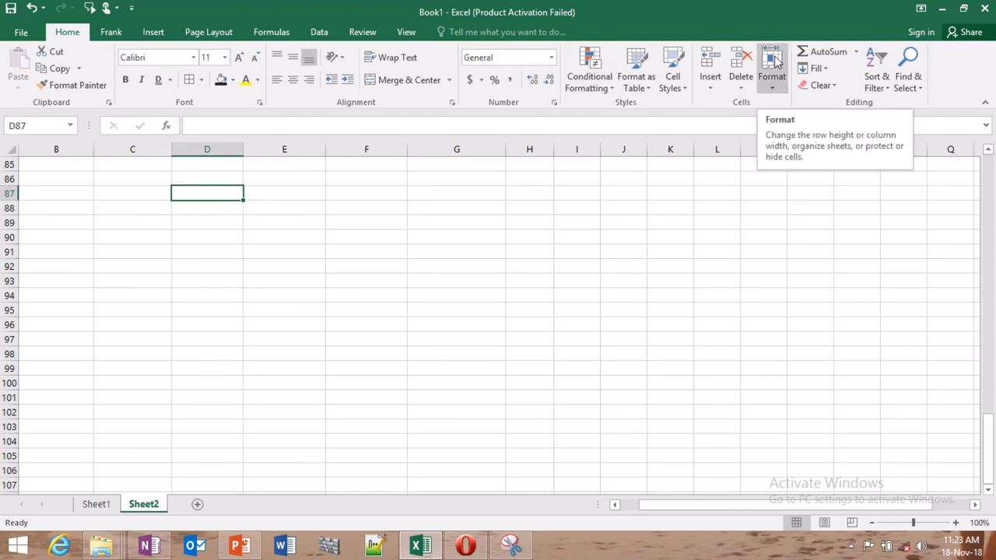
left_click(772, 86)
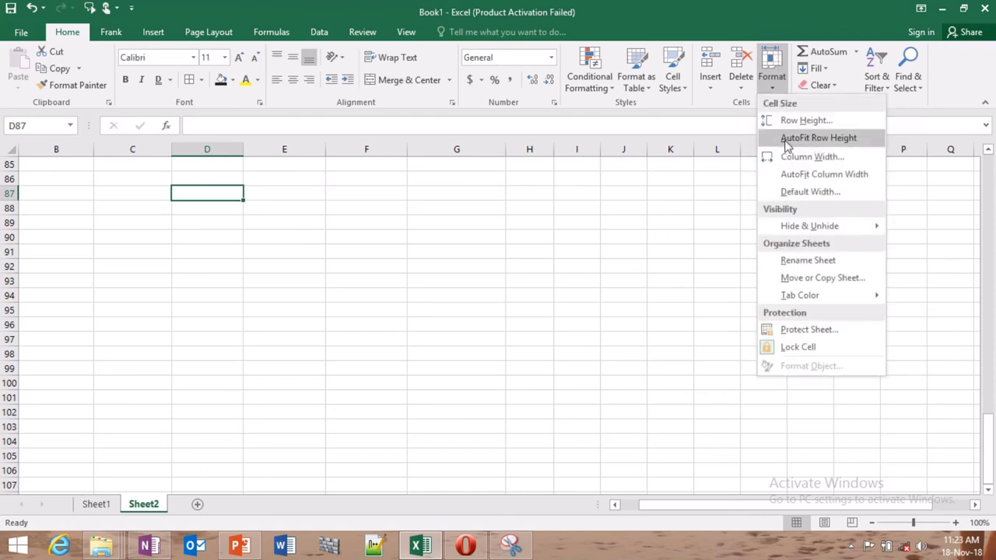
left_click(496, 260)
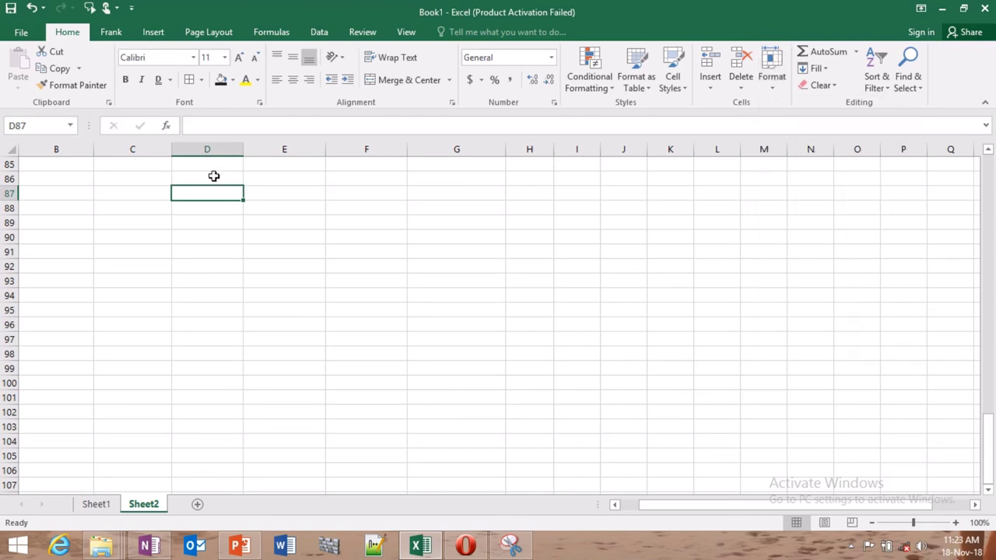
left_click(198, 240)
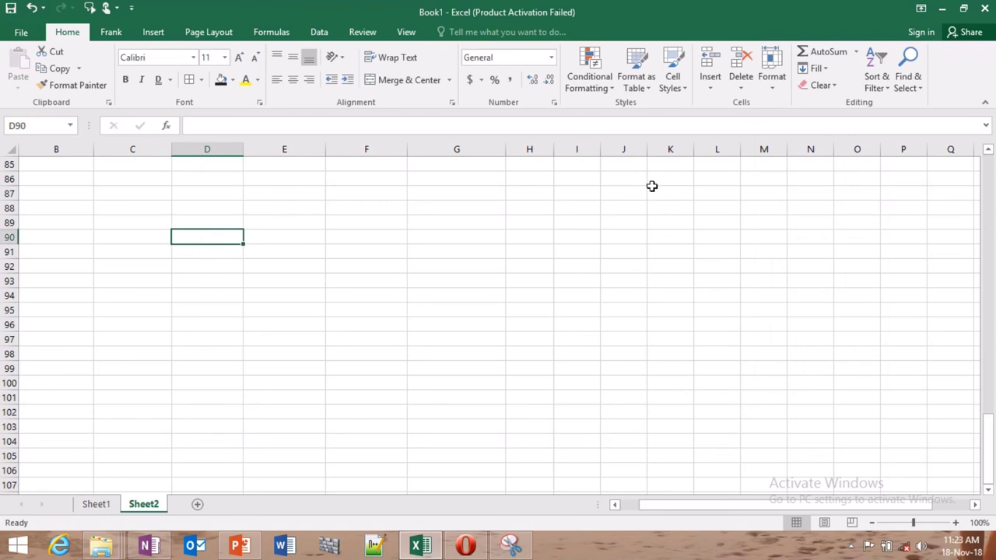
Step: Set the row height of rows 86–97 to 25
mouse_move(623, 185)
left_mouse_down()
mouse_move(856, 314)
mouse_move(843, 336)
mouse_move(834, 335)
left_mouse_up()
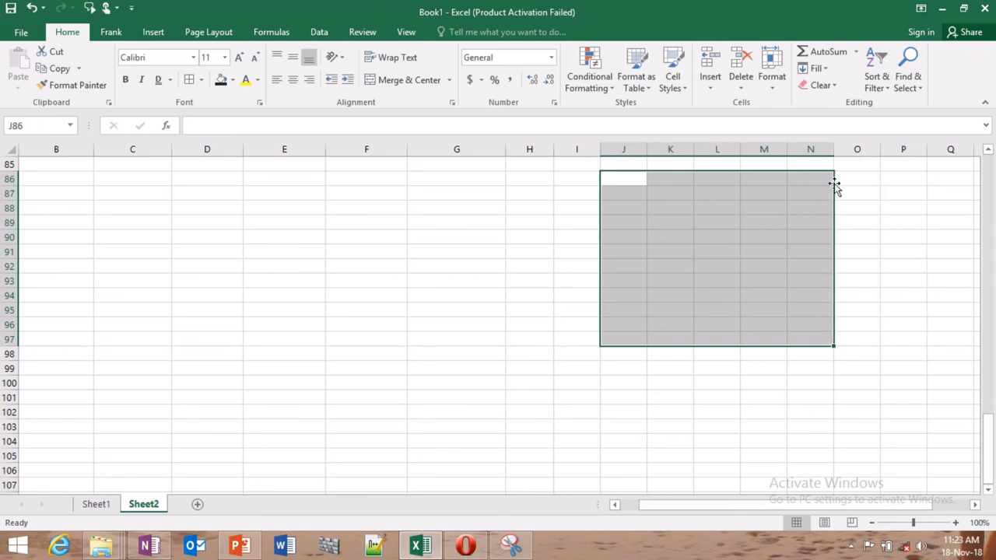
left_click(772, 77)
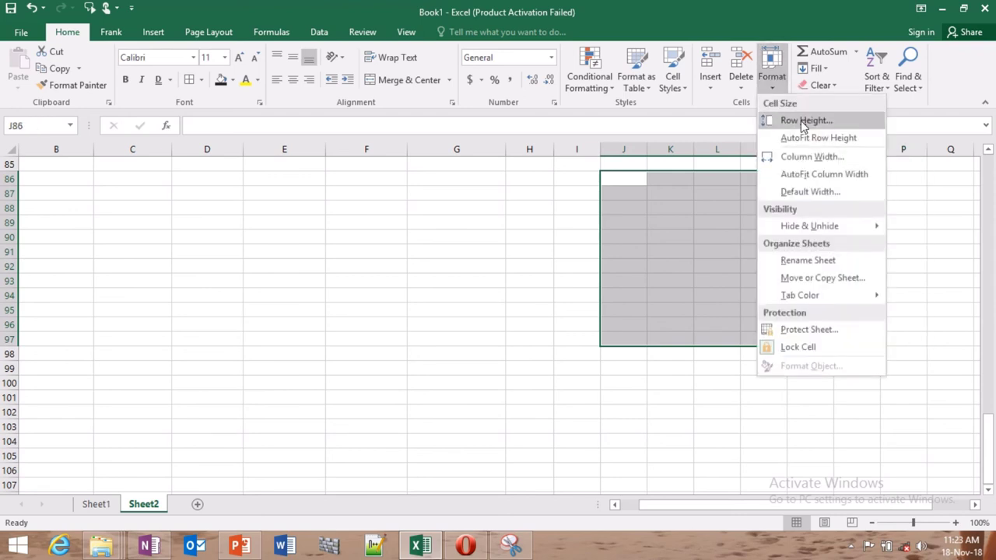
left_click(802, 122)
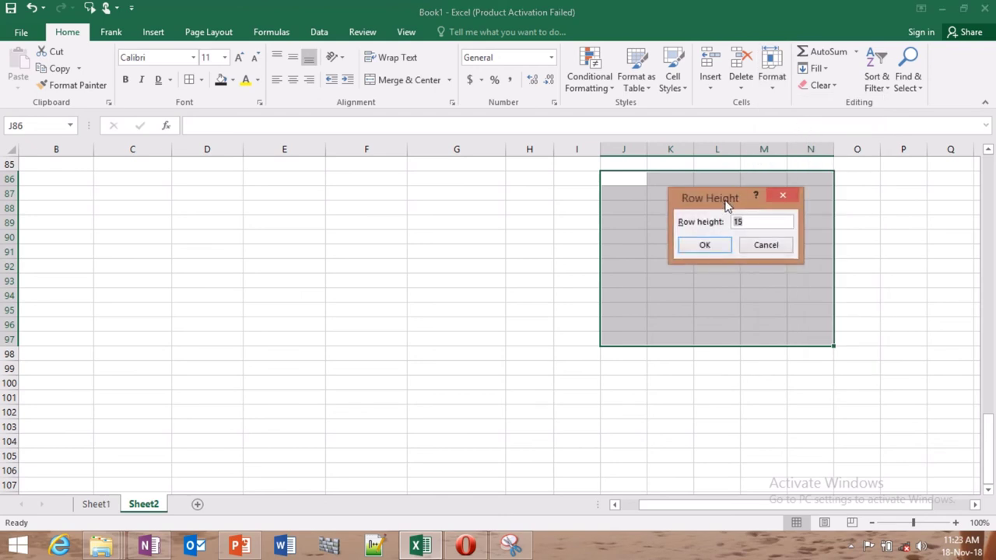
mouse_move(726, 204)
left_mouse_down()
mouse_move(522, 186)
mouse_move(453, 195)
left_mouse_up()
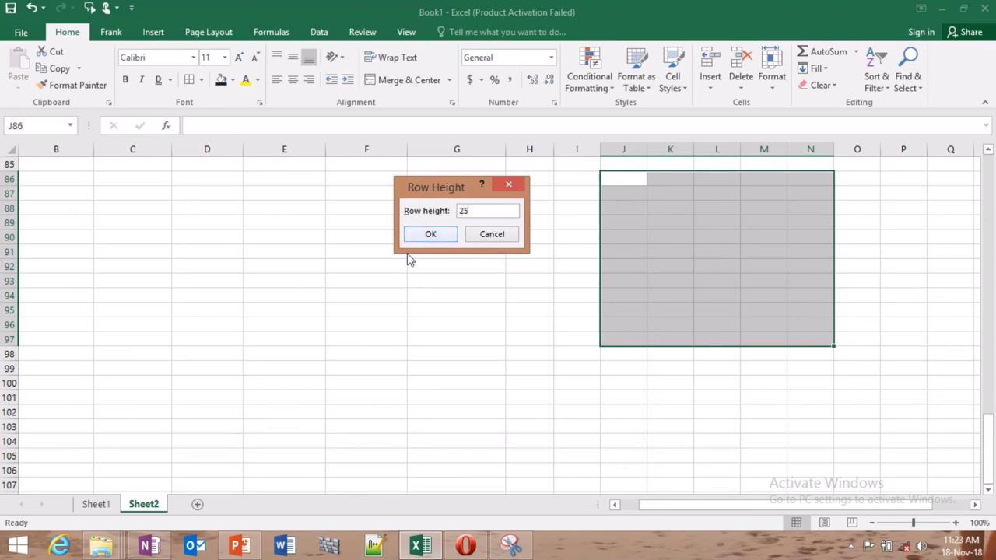
left_click(425, 236)
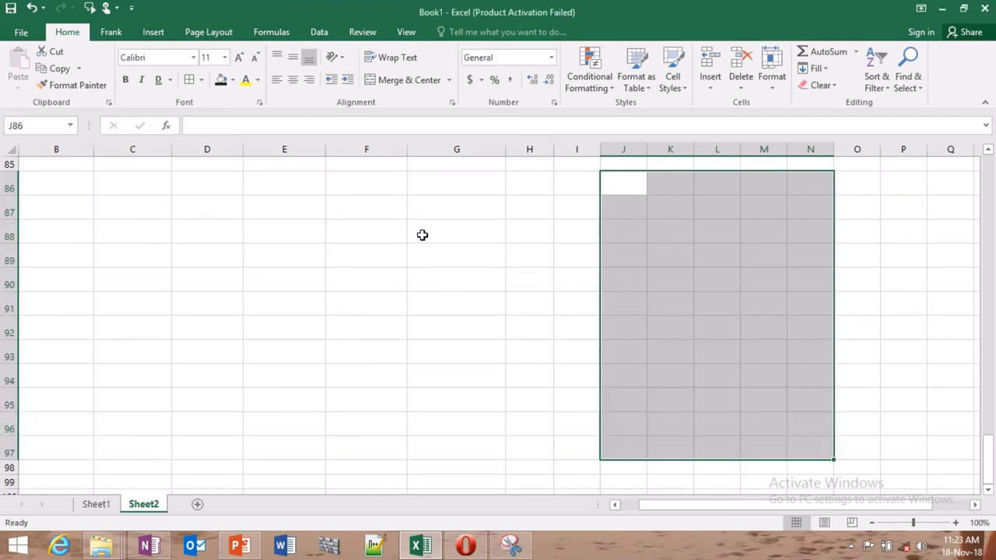
left_click(638, 223)
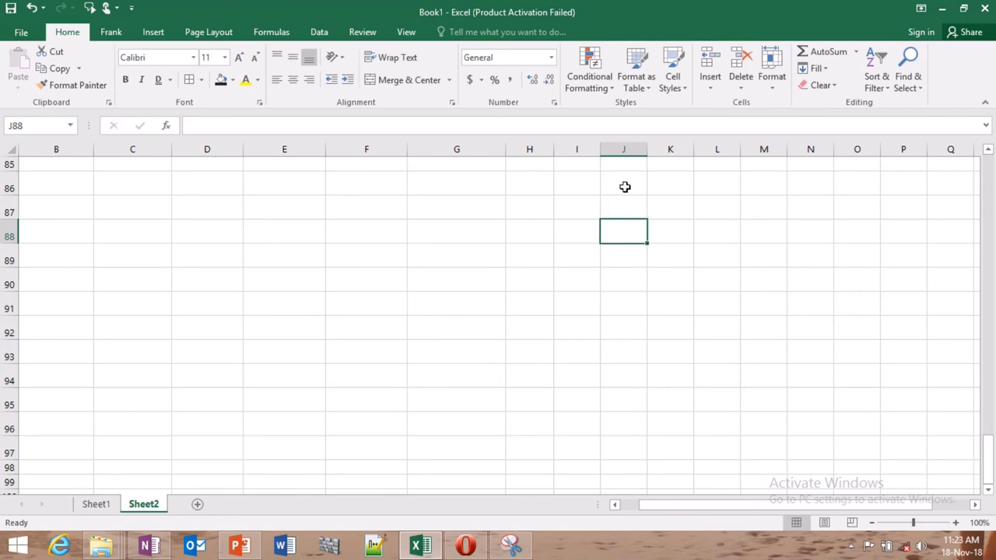
Step: Give the block J86:M95 the orange Input cell style
mouse_move(625, 186)
left_mouse_down()
mouse_move(782, 359)
mouse_move(771, 397)
left_mouse_up()
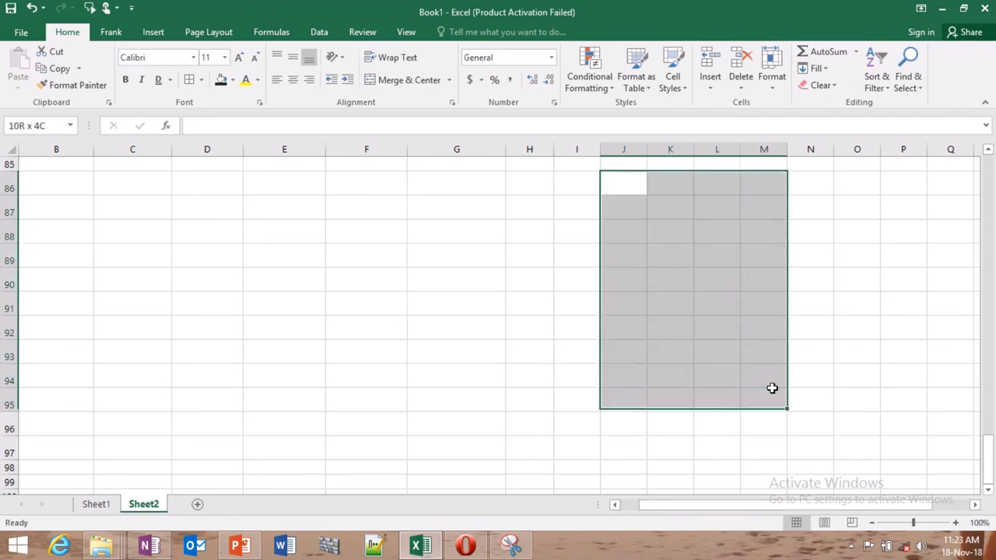
left_click(671, 90)
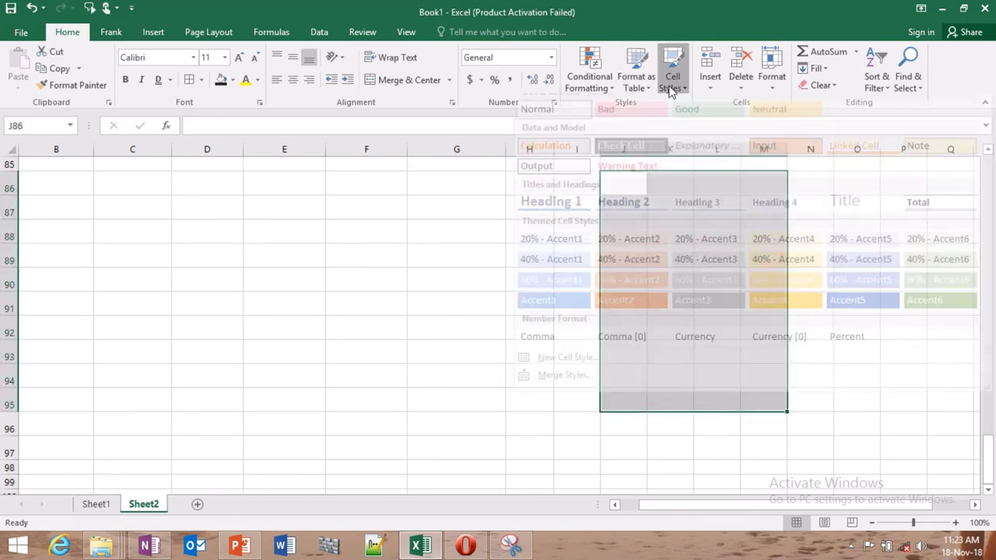
left_click(786, 159)
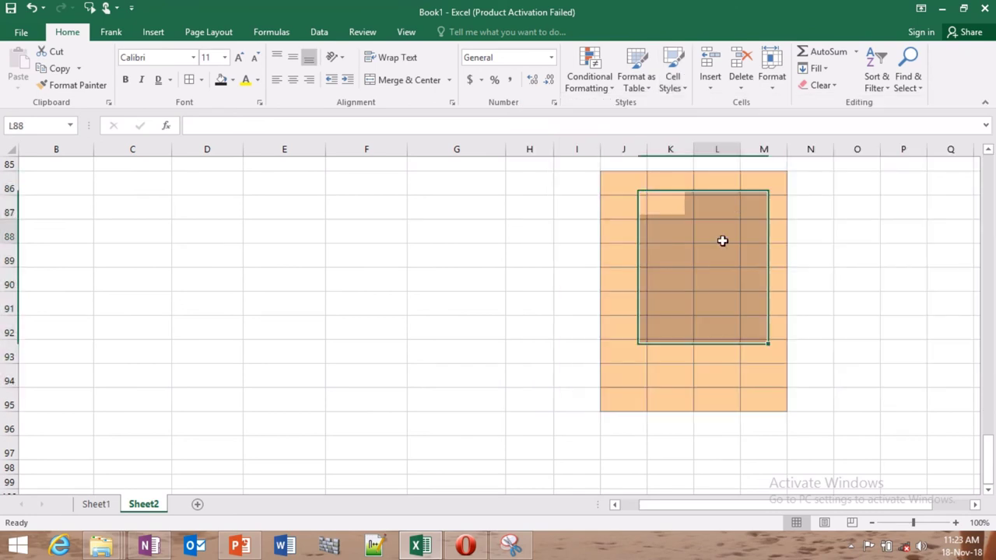
left_click(723, 240)
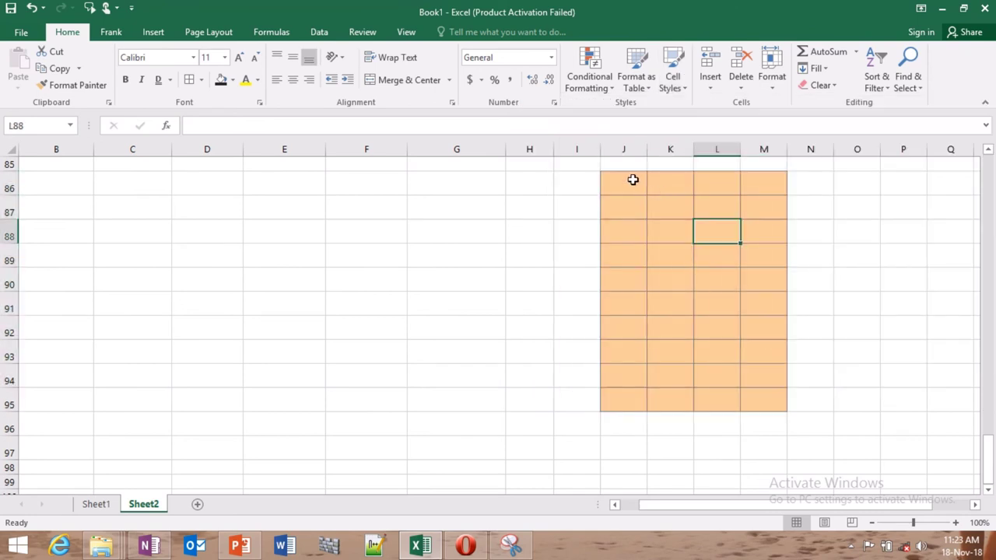
left_click_drag(633, 180, 753, 401)
Step: Set columns J–M to width 12, then enlarge them to a larger width
left_click(771, 70)
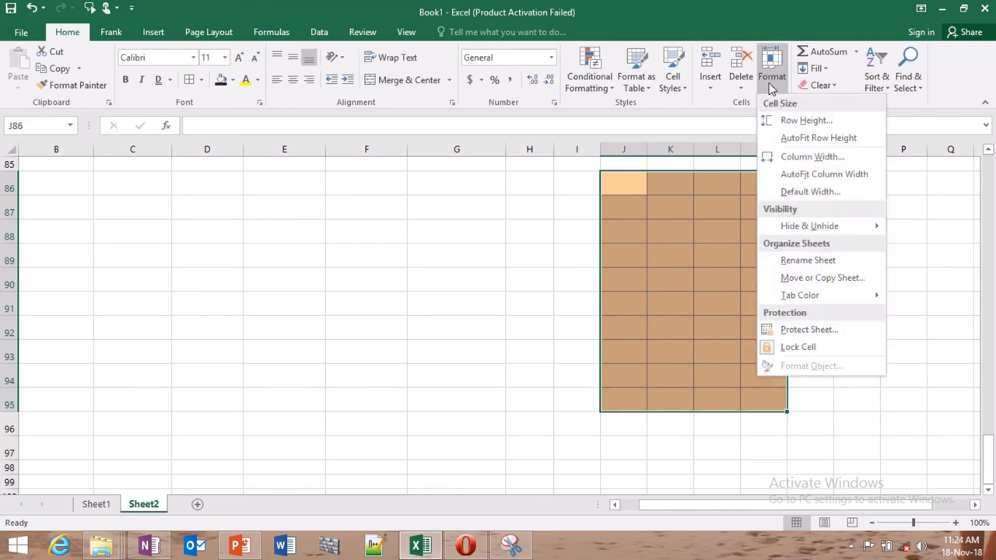
left_click(799, 157)
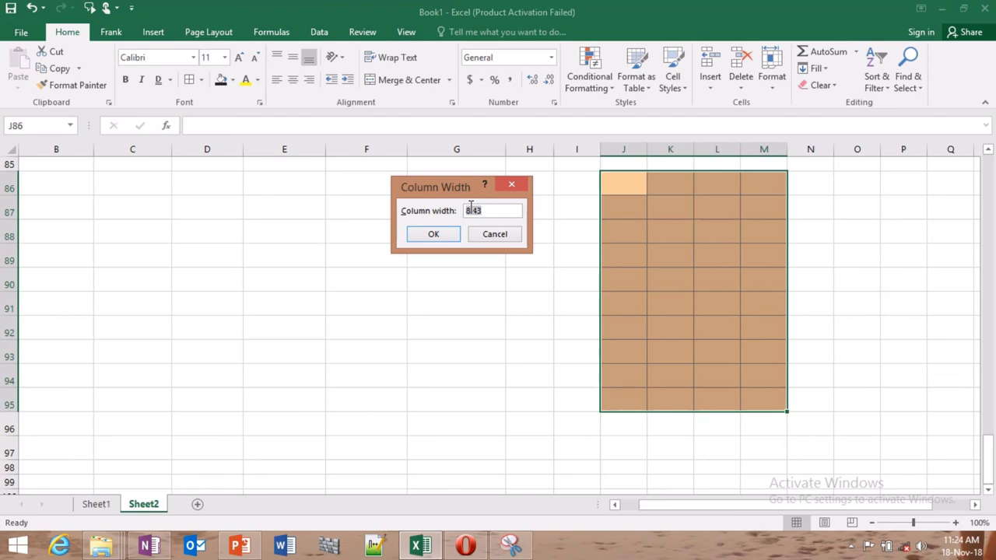
type("11")
key("Return")
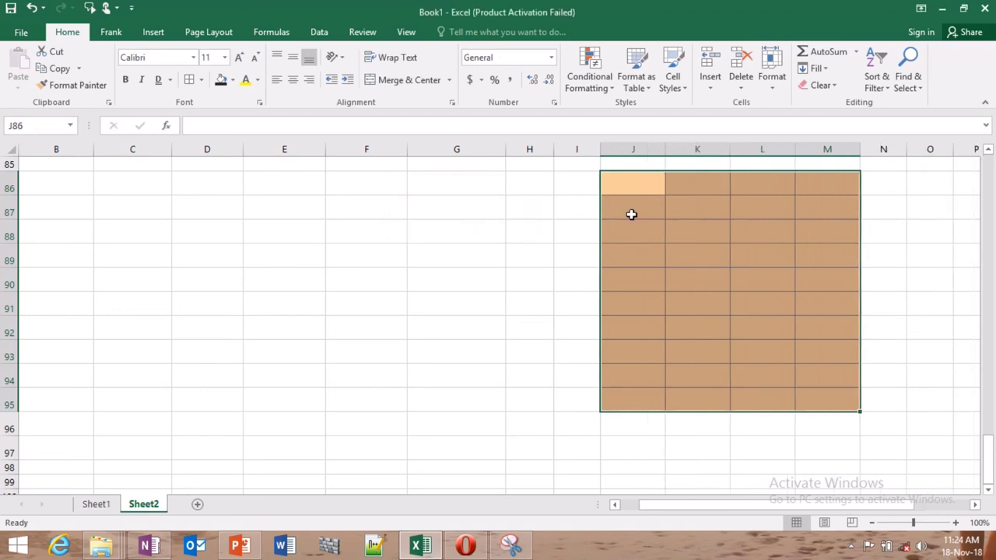
left_click(775, 71)
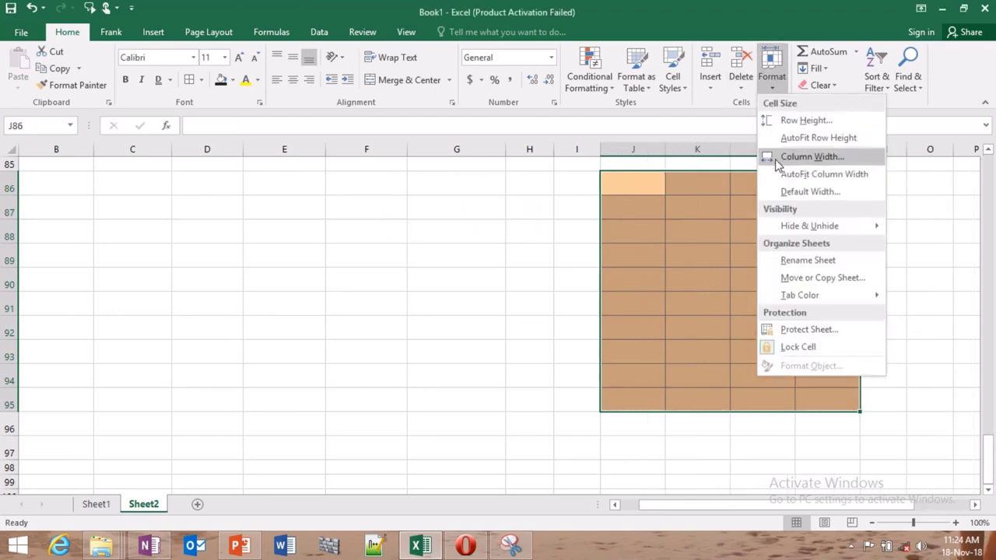
left_click(793, 165)
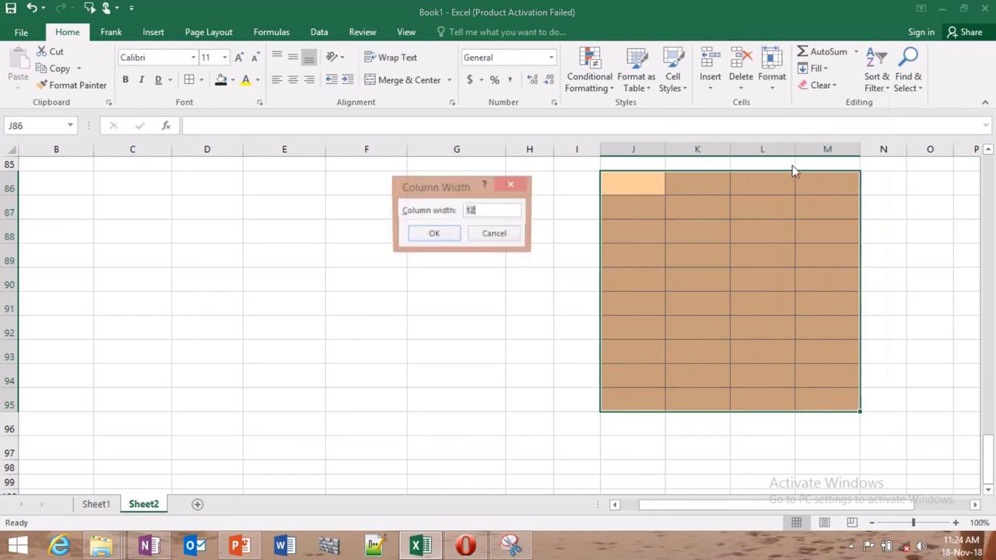
type("2")
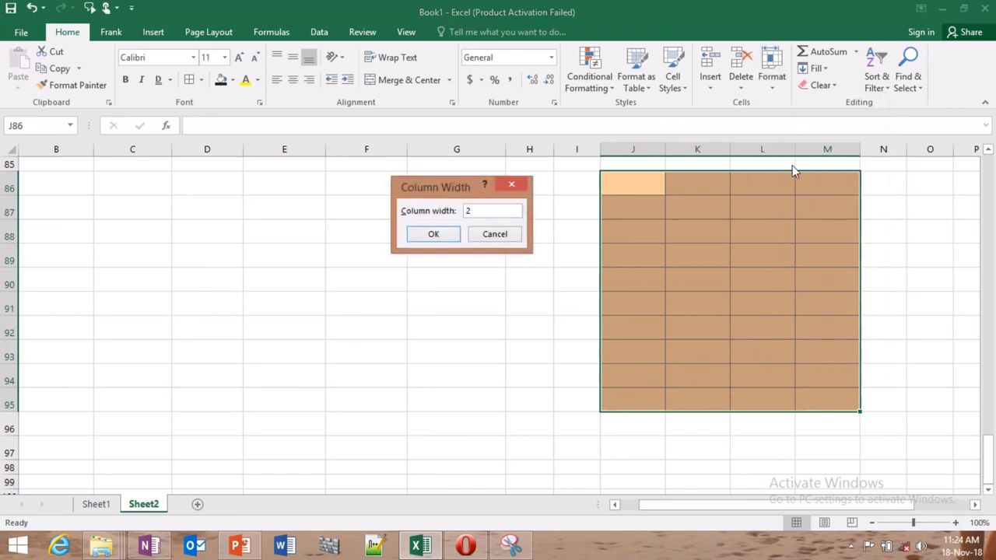
key("Return")
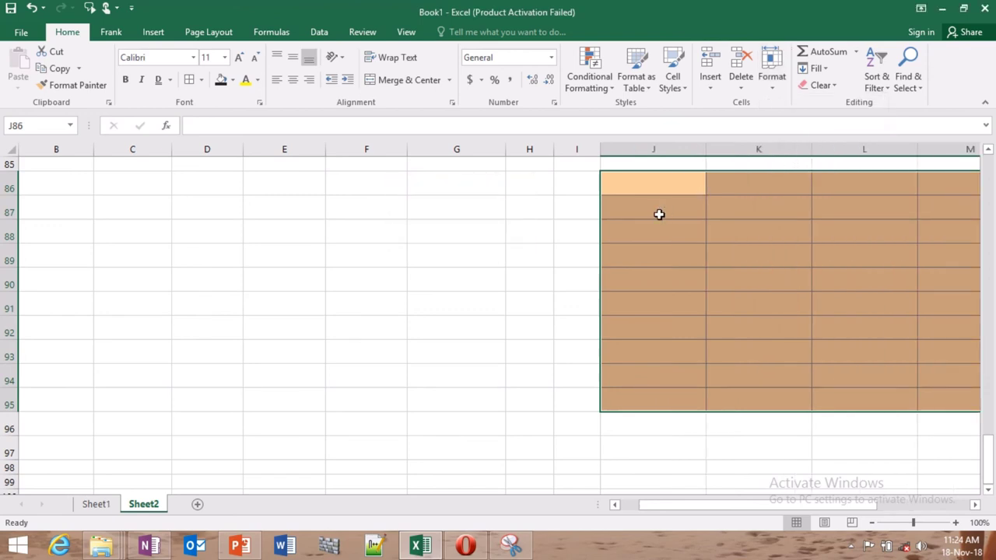
left_click(659, 214)
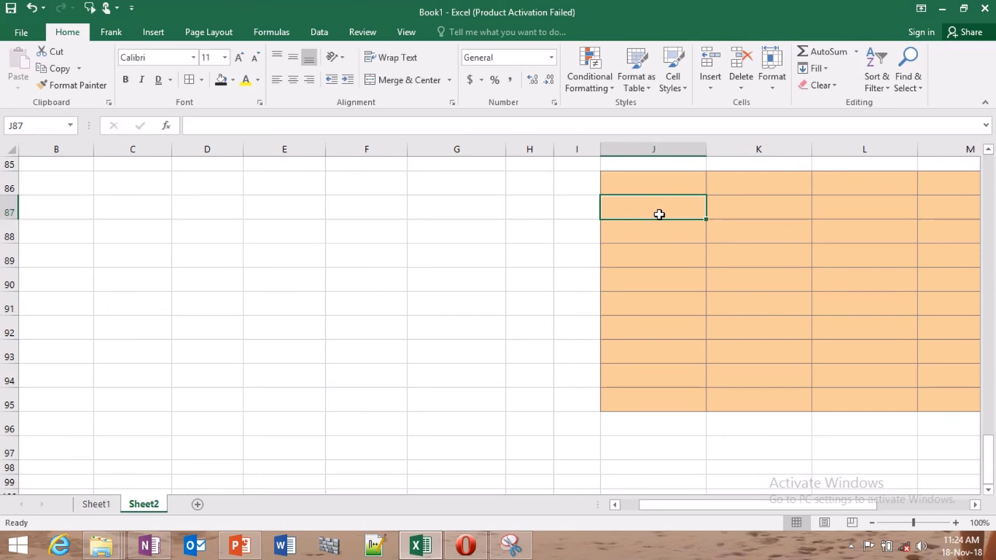
Step: Enter the headers Sn, Class A and Class B in cells J87, K87 and L87
type("Sn")
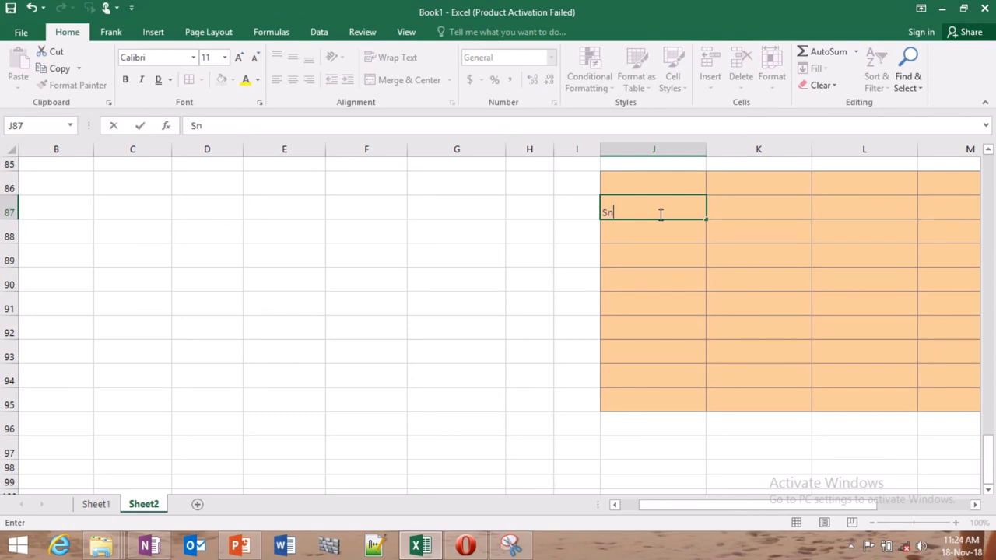
key("Tab")
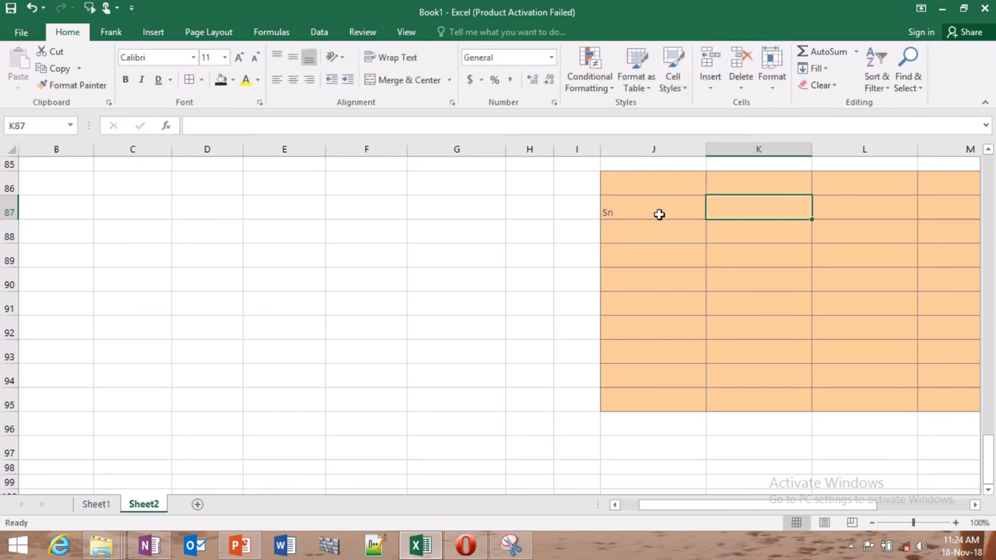
type("Class A")
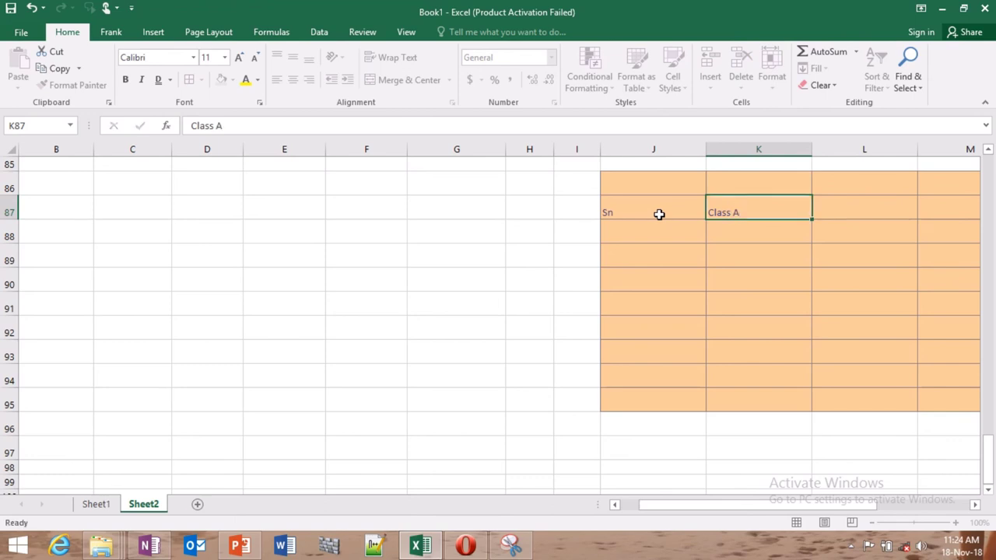
key("Tab")
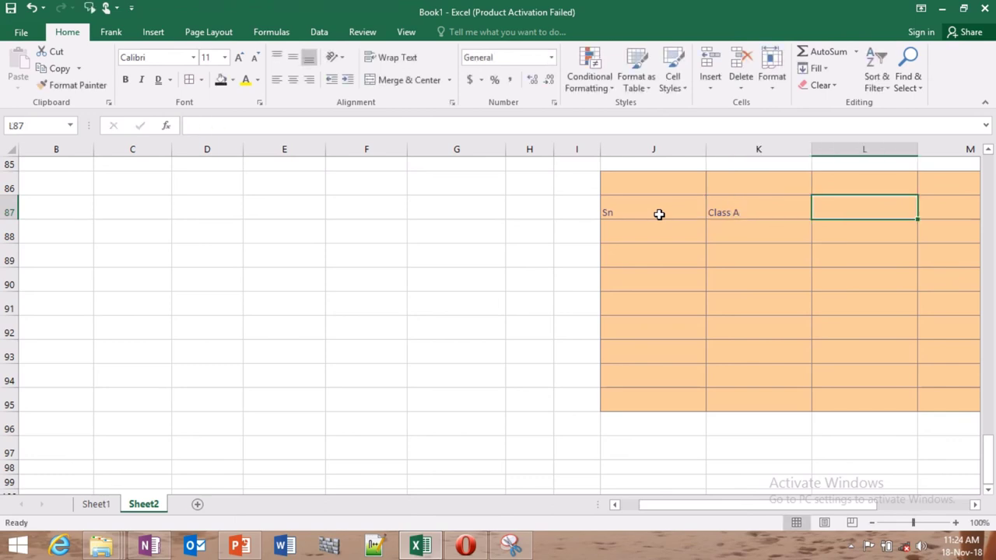
type("Class ")
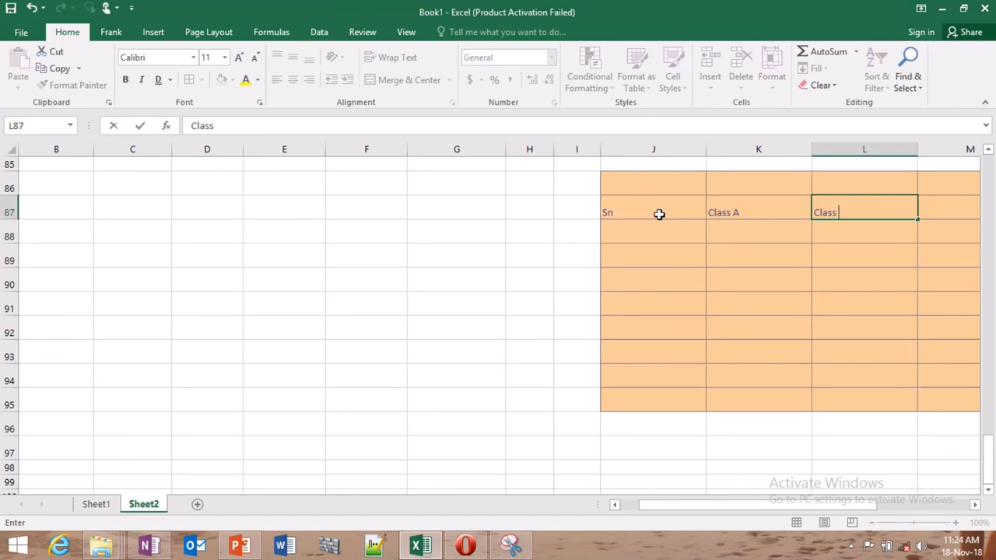
type("B")
left_click(731, 256)
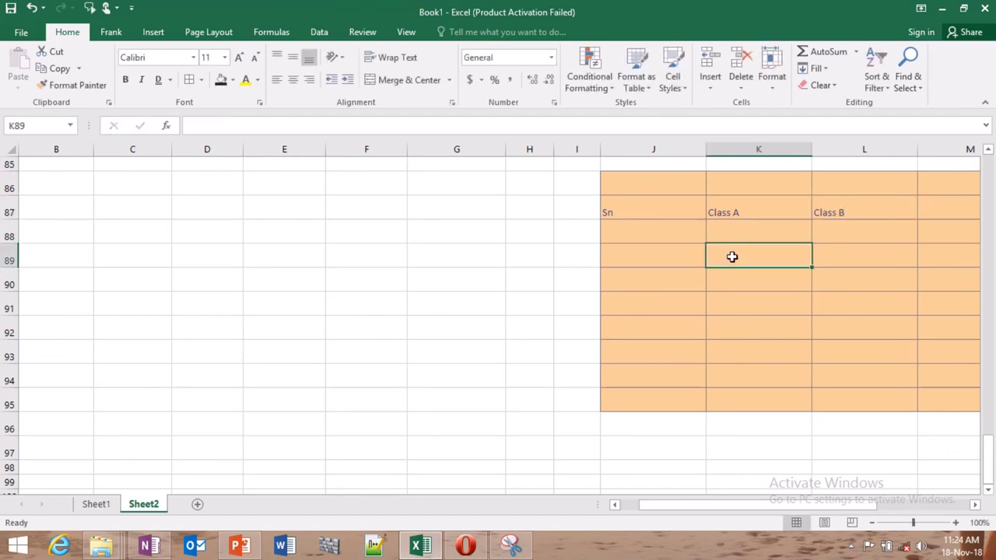
left_click_drag(647, 207, 953, 274)
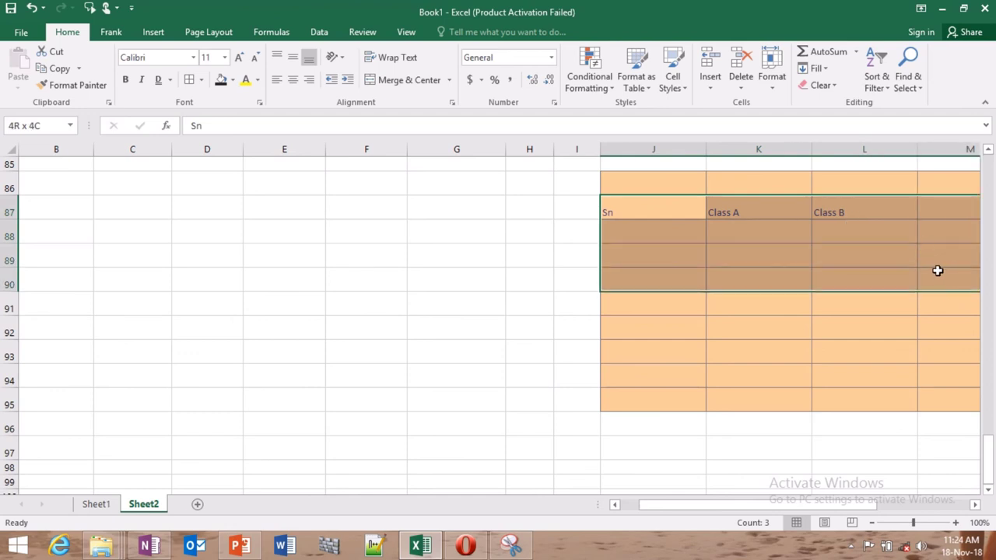
Step: AutoFit the height of rows 87–90 to their contents
left_click(773, 78)
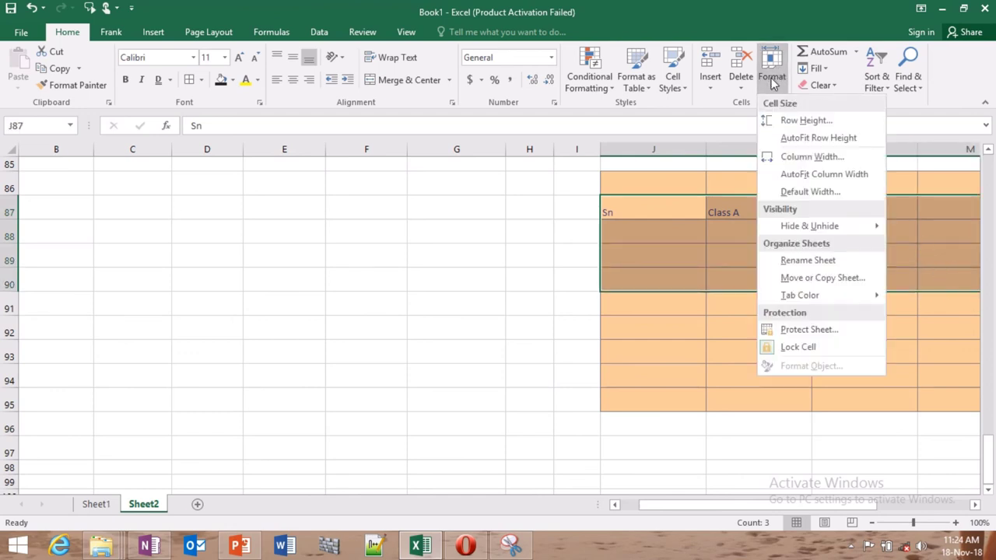
left_click(799, 142)
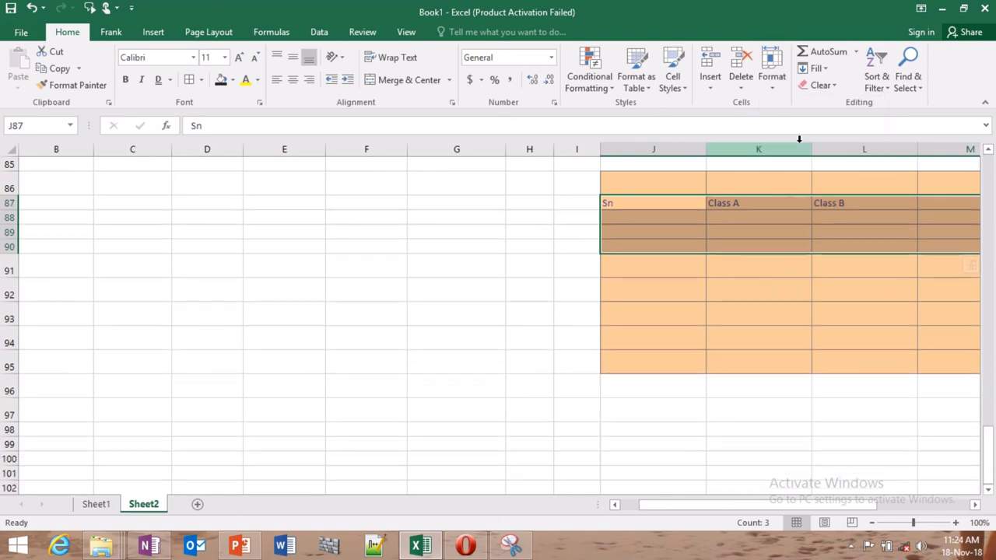
left_click(773, 86)
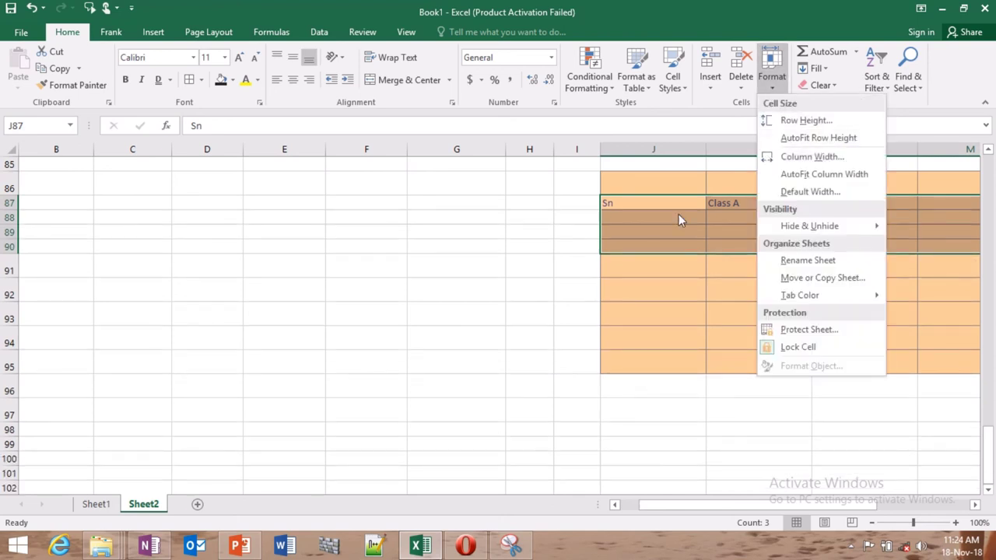
left_click(654, 247)
left_click(740, 232)
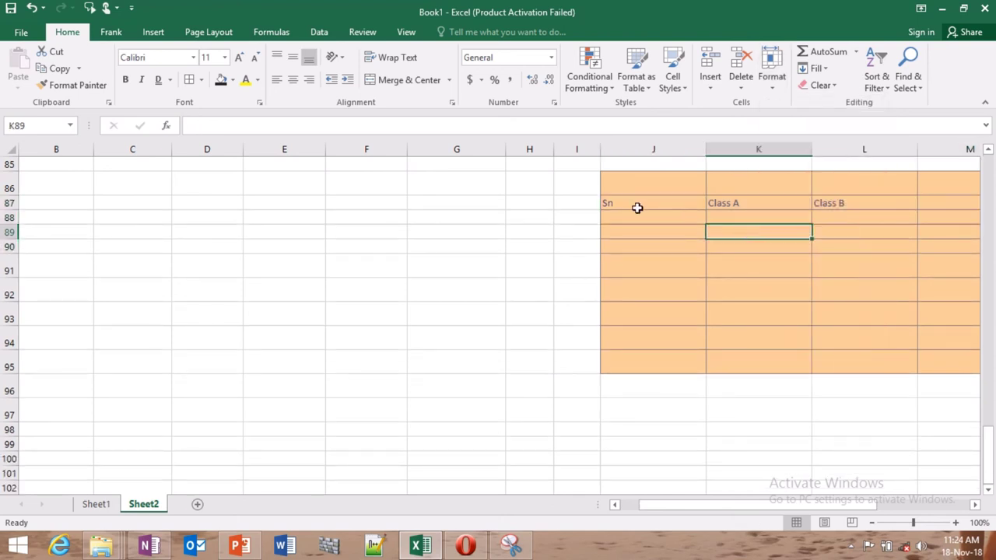
Step: AutoFit columns J–L to the width of the Sn, Class A and Class B headers
left_click_drag(636, 206, 845, 248)
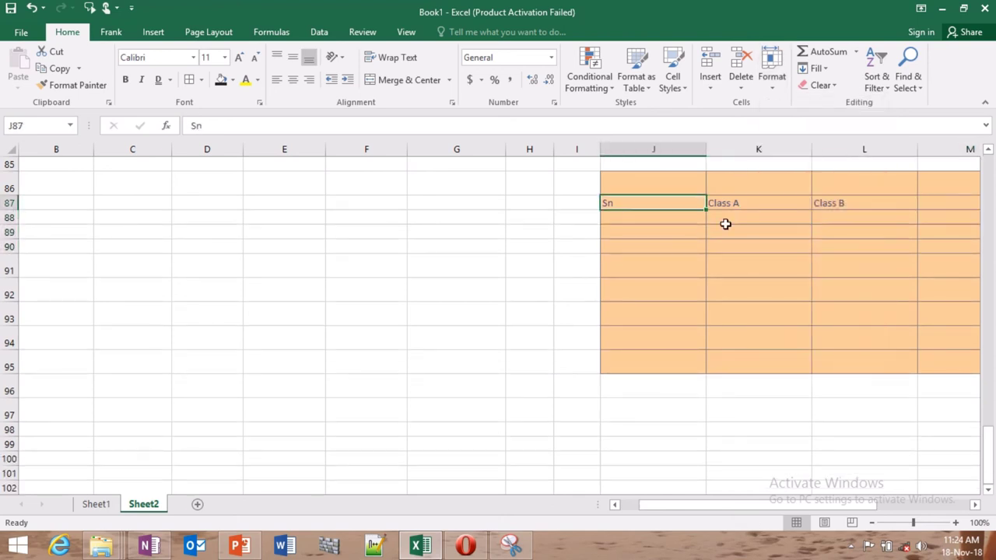
left_click(768, 86)
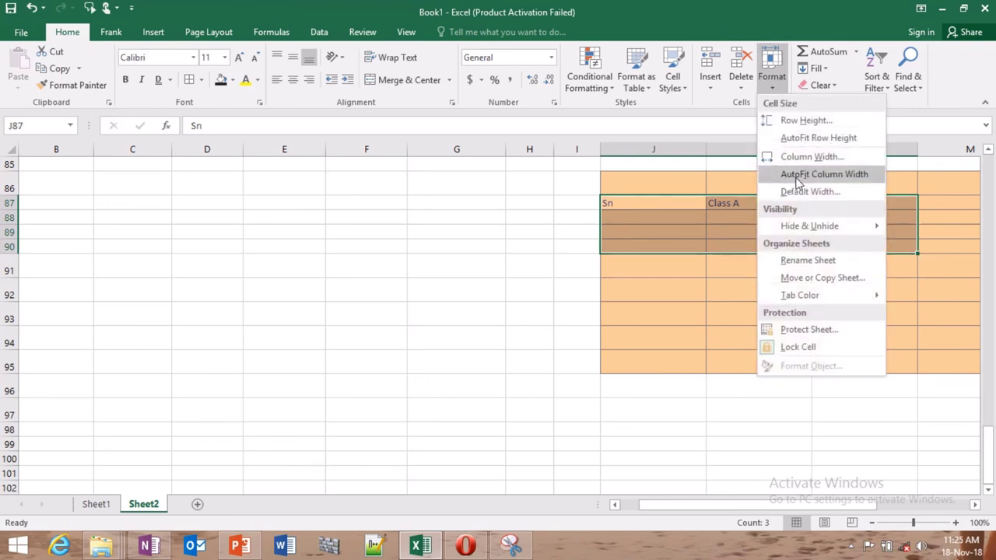
left_click(800, 174)
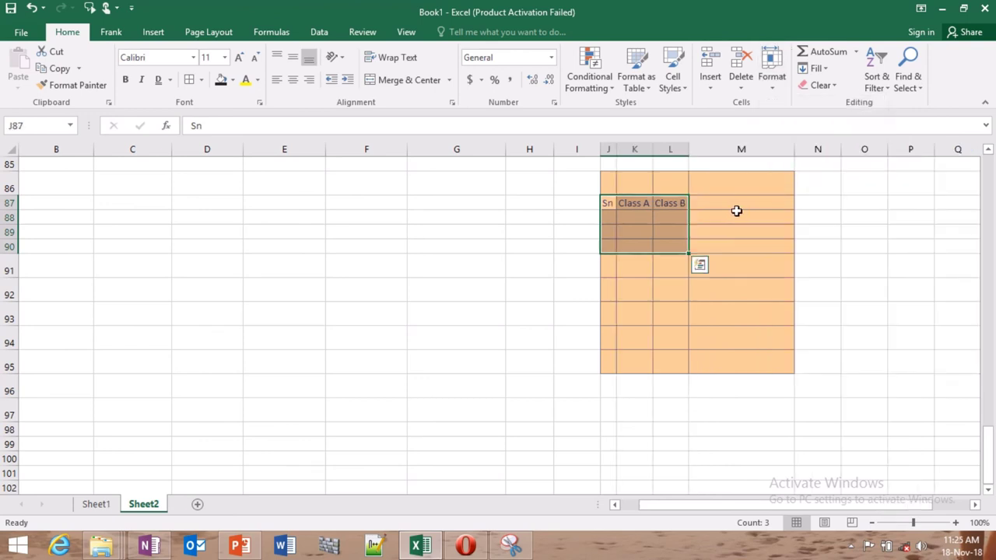
left_click(737, 212)
left_click(665, 217)
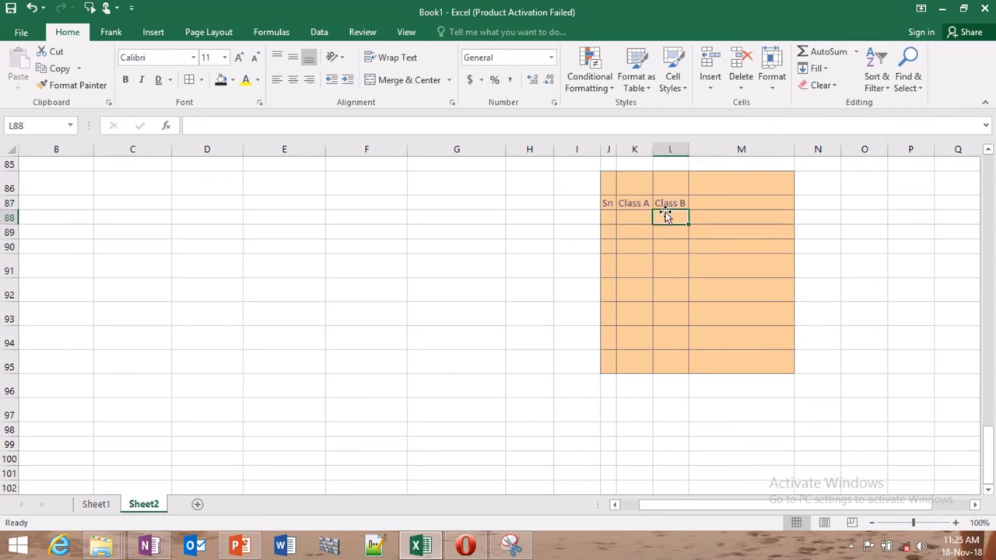
left_click(774, 77)
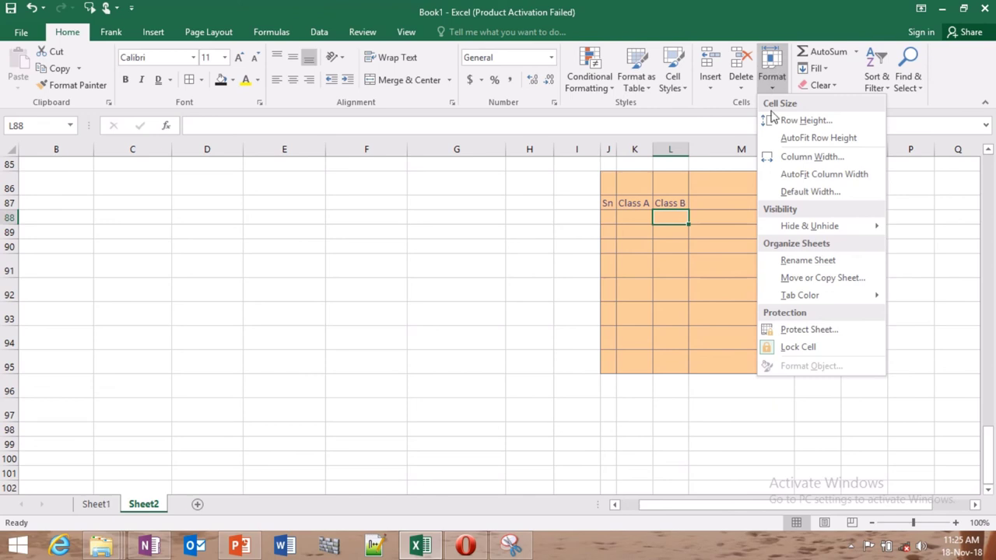
mouse_move(810, 226)
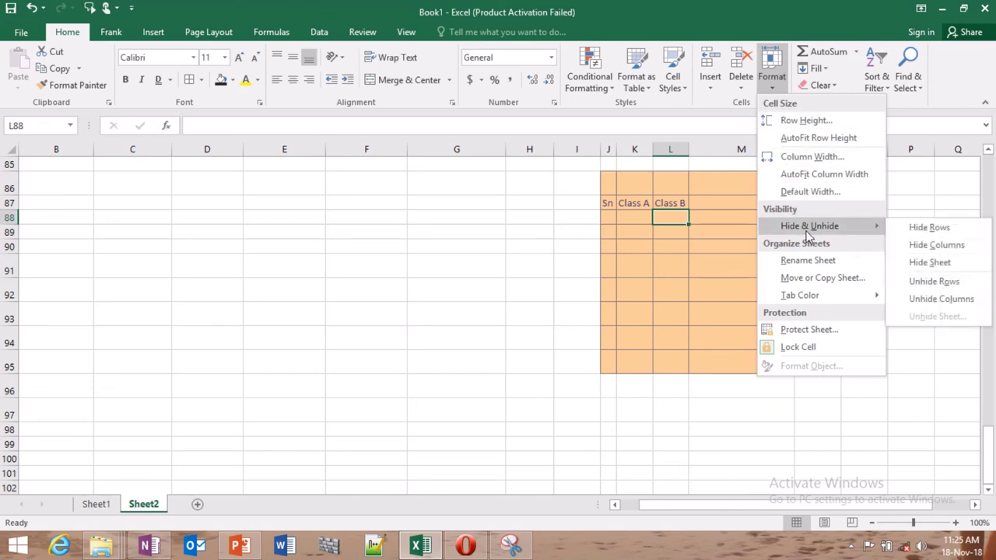
Step: Enter the numbers 1 to 7 in F88:F94 and 8 in F96
left_click(488, 249)
left_click(442, 209)
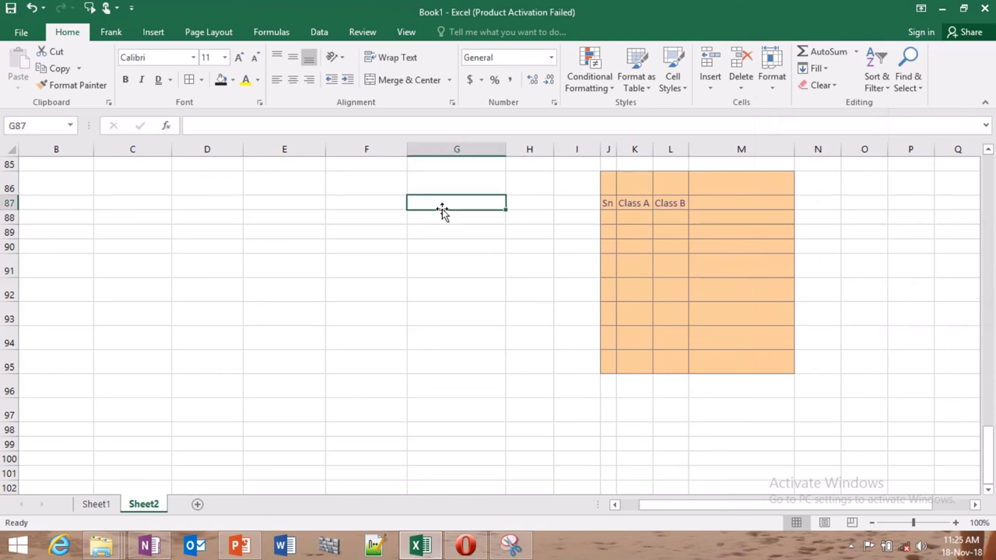
left_click(486, 224)
left_click(517, 219)
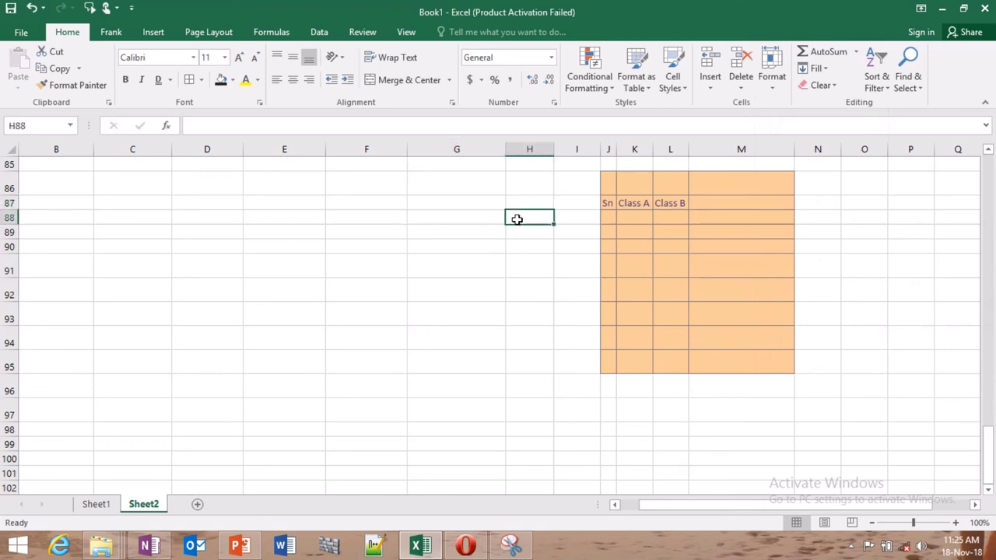
key("Up")
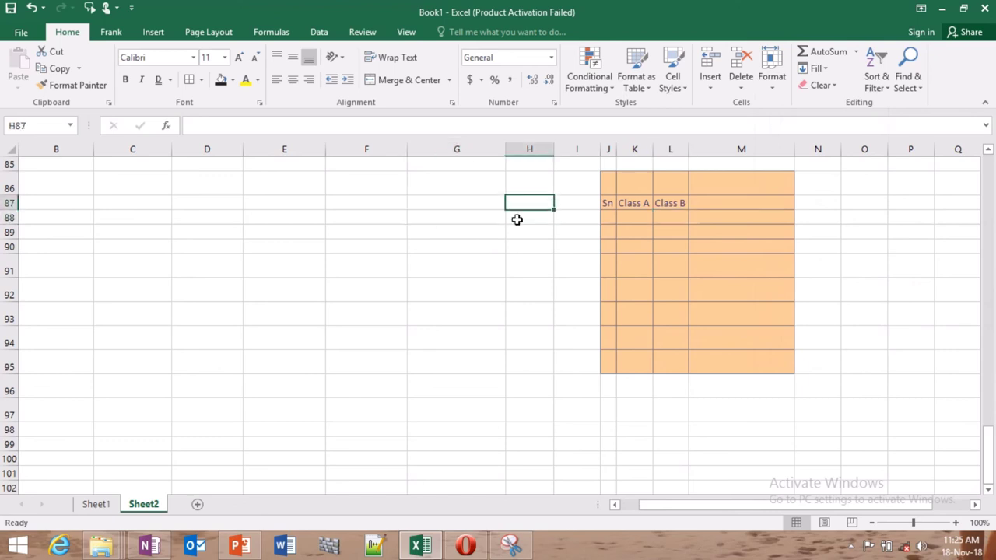
left_click(357, 244)
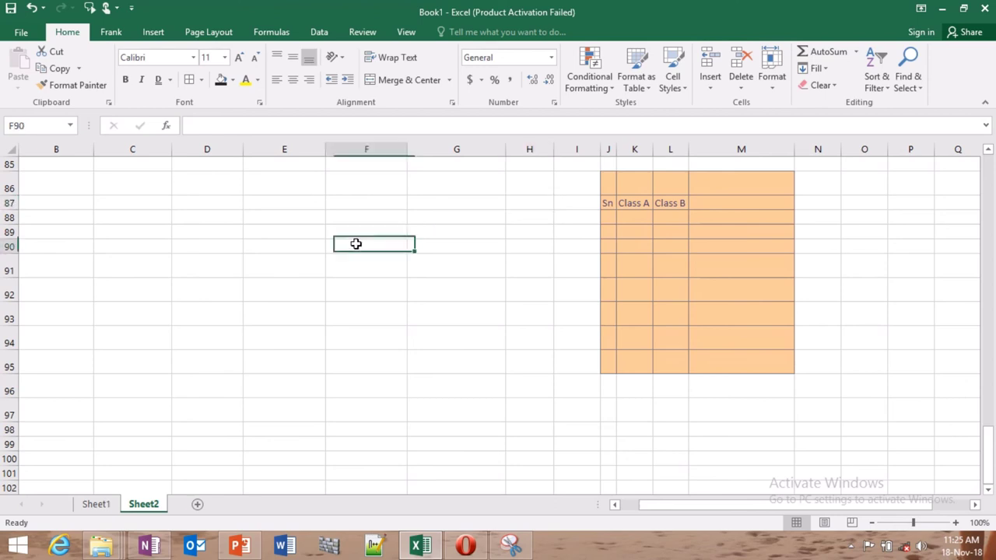
left_click(378, 217)
type("1")
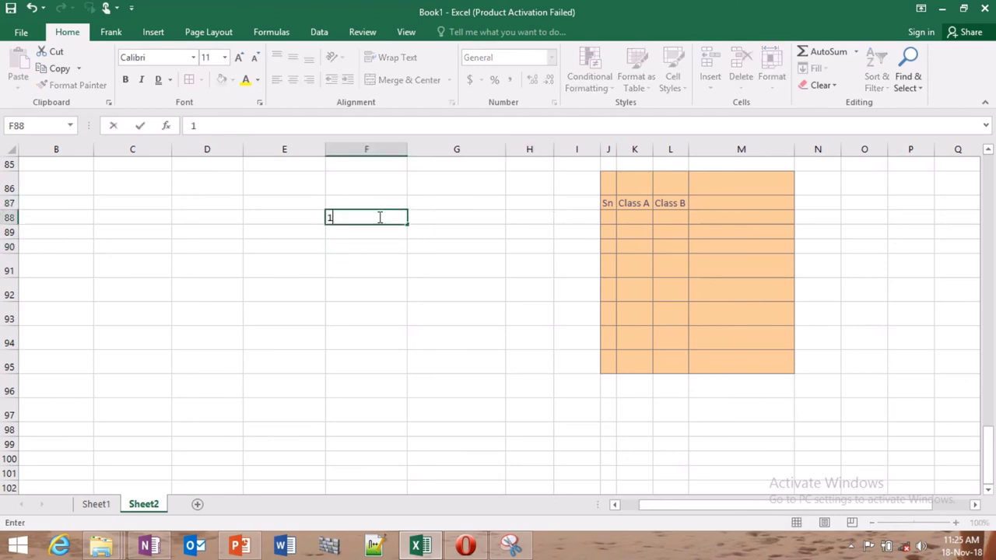
key("Return")
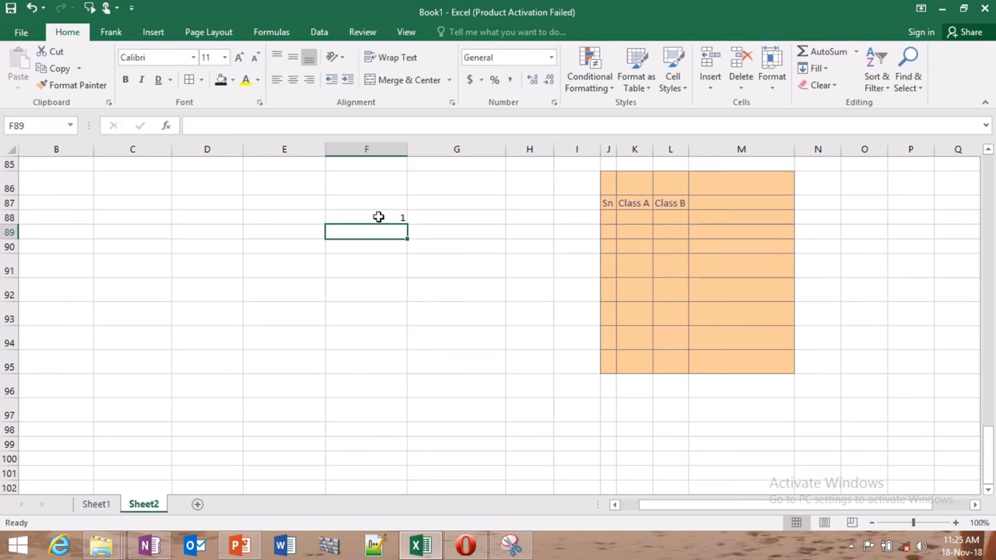
type("2")
key("Return")
type("3")
key("Return")
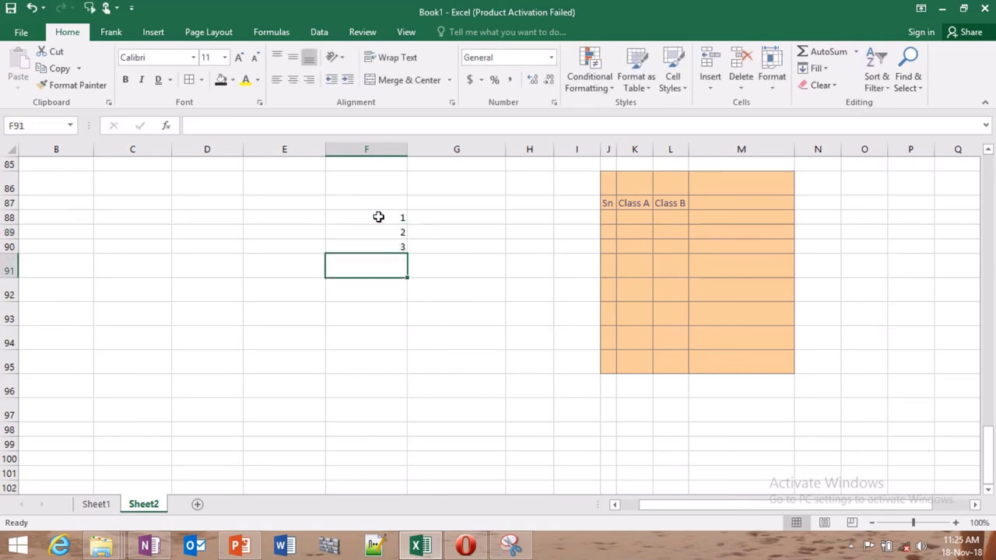
type("4")
key("Return")
type("5")
key("Return")
type("6")
key("Return")
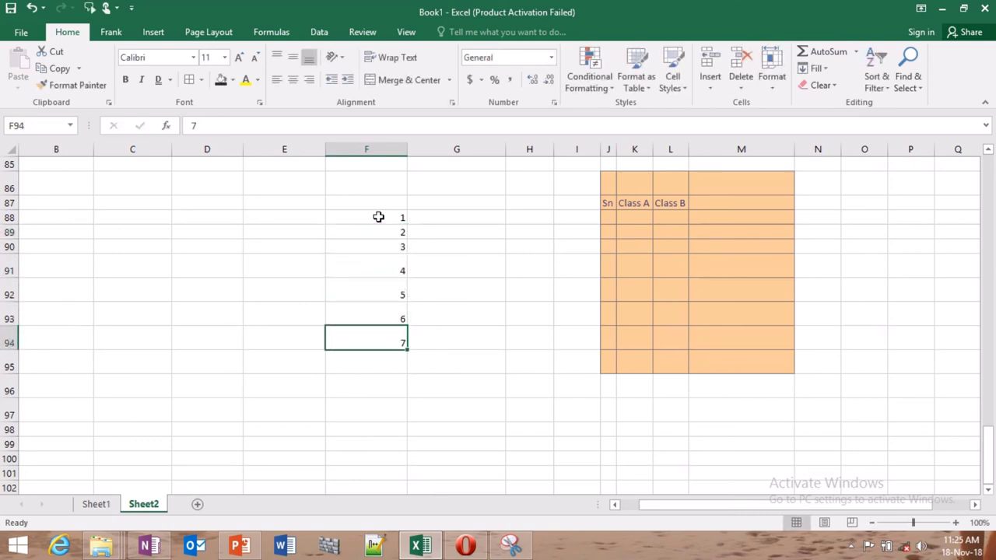
key("Return")
key("Return")
type("8")
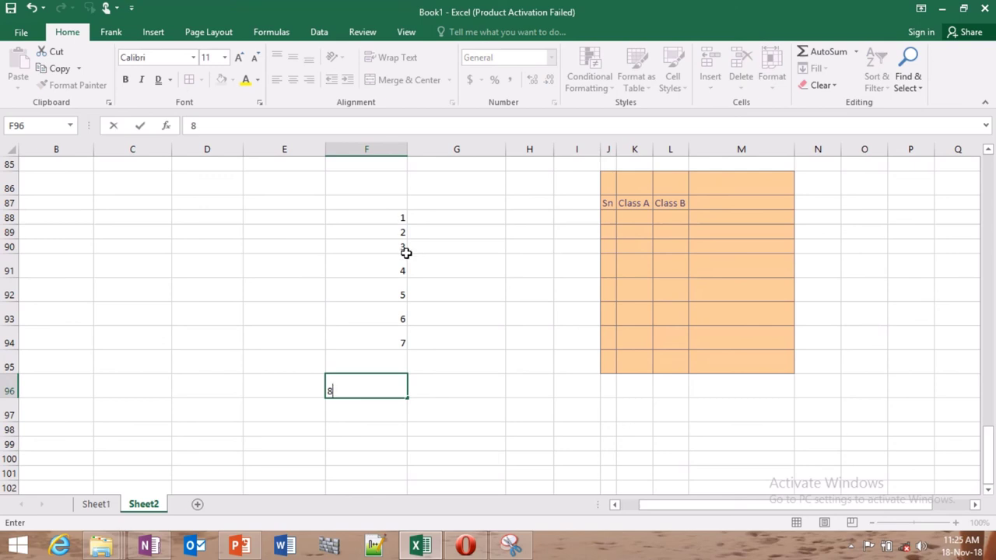
left_click(389, 231)
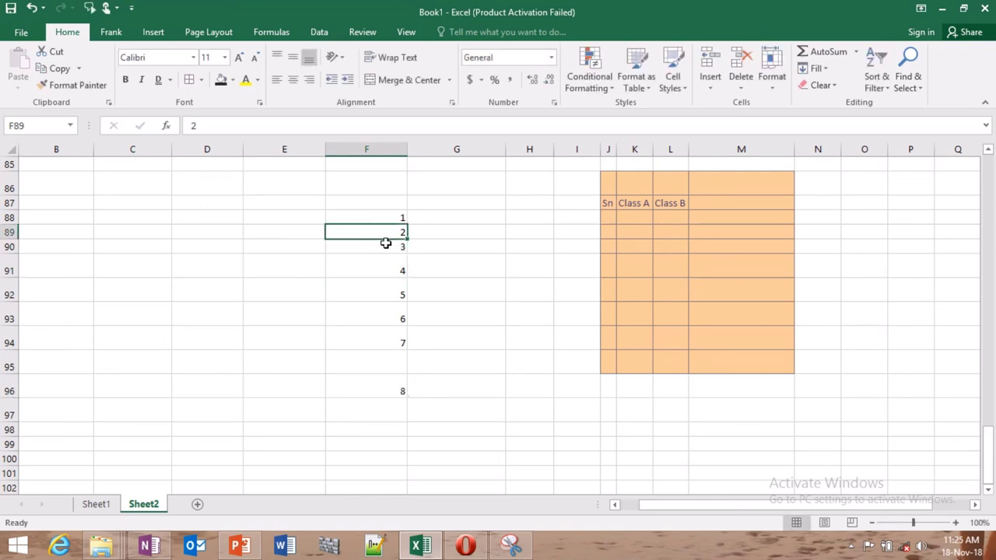
Step: Hide rows 89 to 91, which hold the numbers 2, 3 and 4
left_click_drag(369, 269, 368, 236)
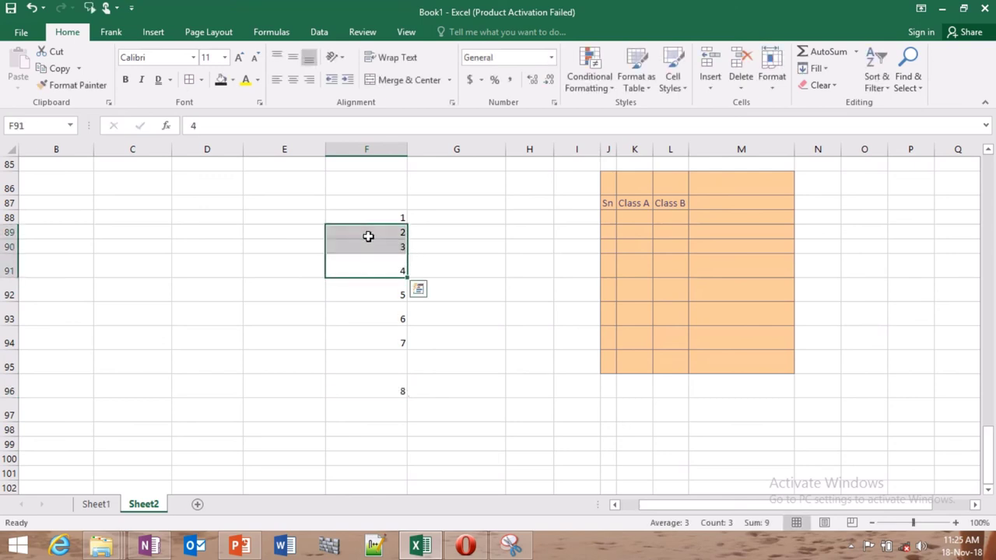
left_click(774, 87)
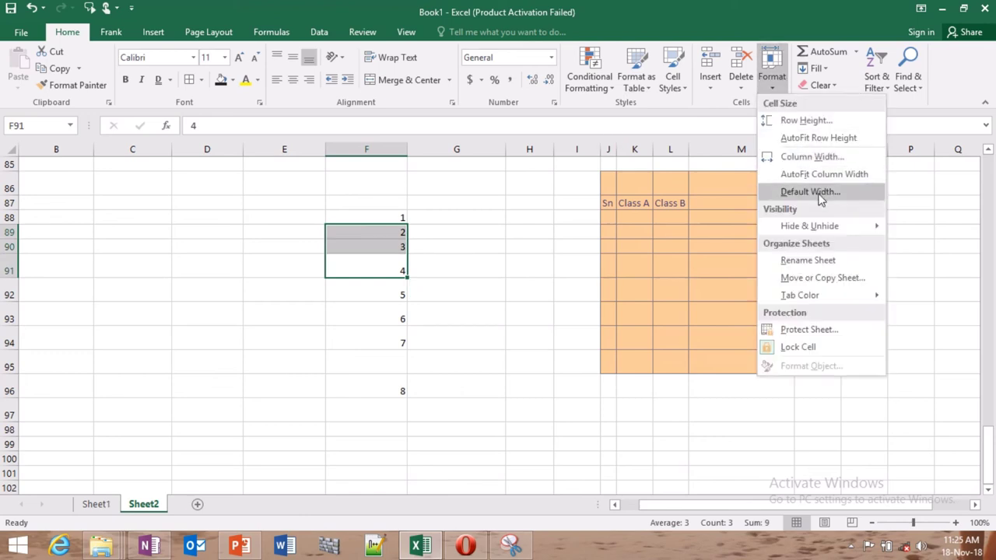
mouse_move(810, 226)
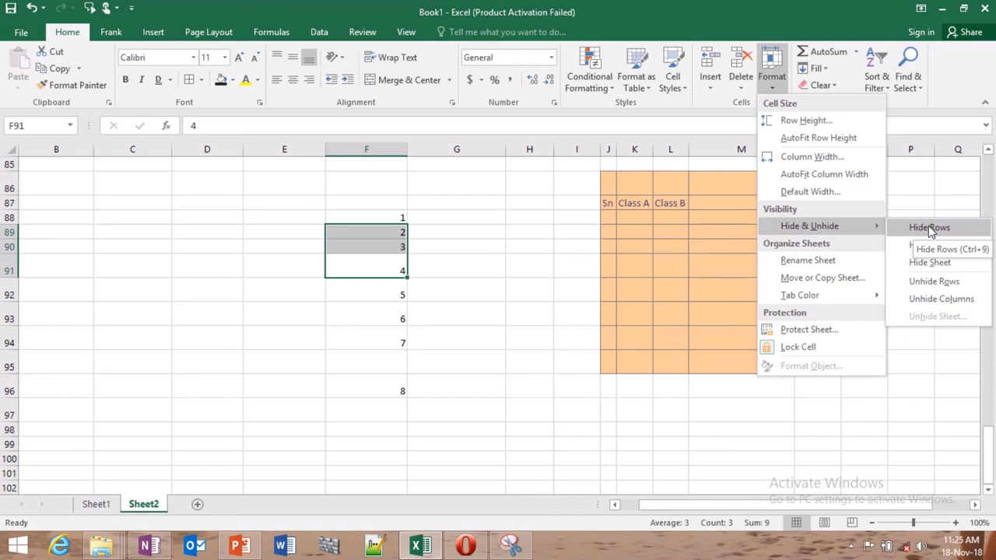
left_click(928, 226)
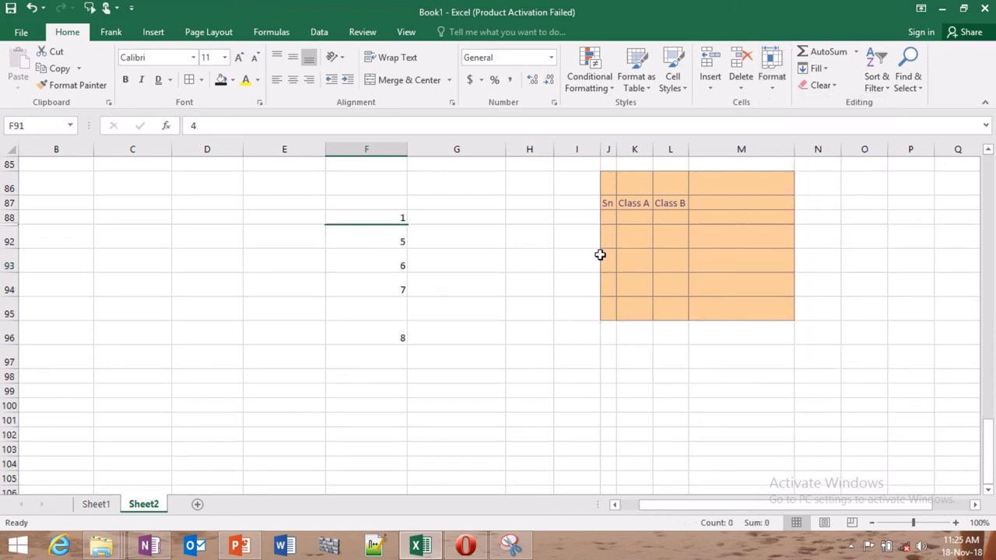
left_click(508, 257)
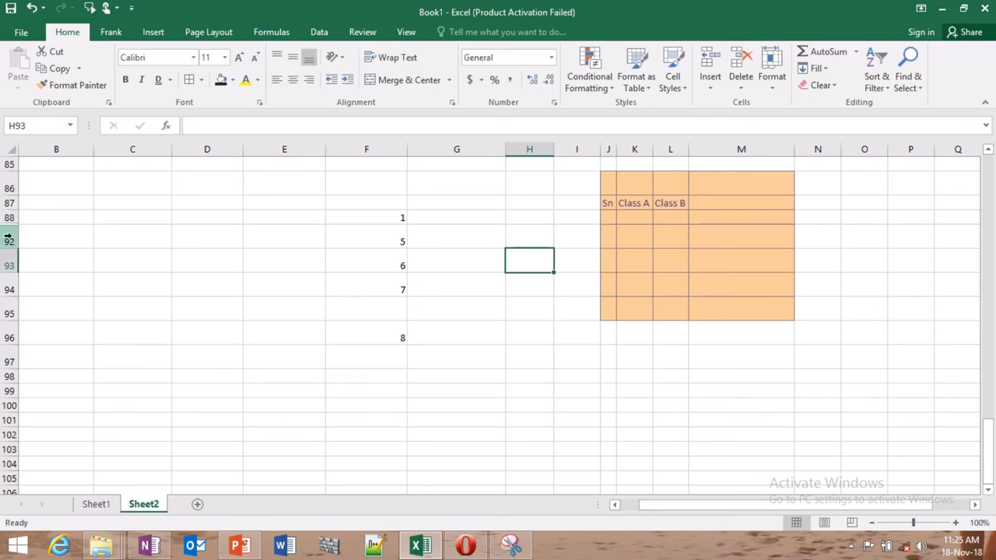
left_click(199, 239)
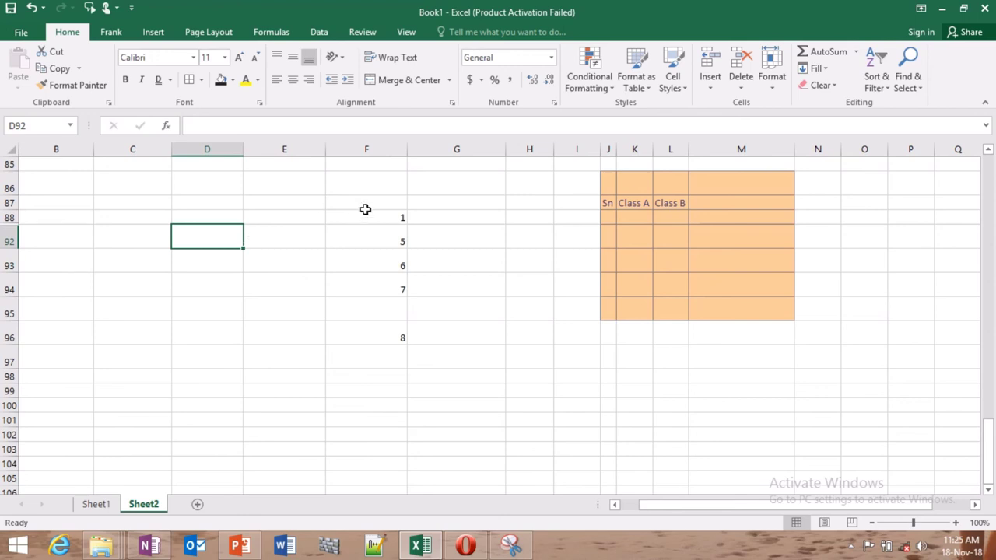
Step: Hide column F along with its 1–8 number list
left_click_drag(366, 208, 374, 311)
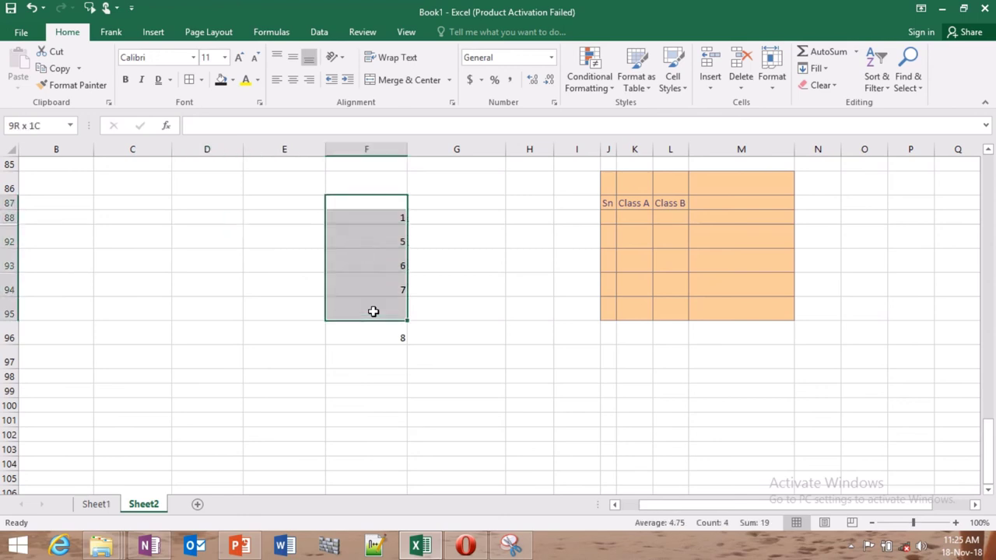
left_click(769, 84)
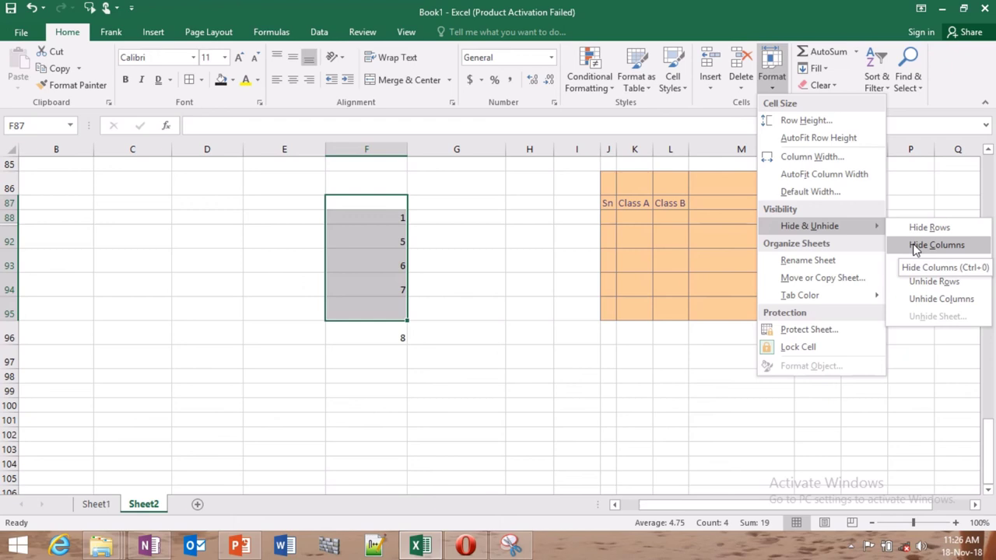
left_click(916, 246)
left_click(406, 242)
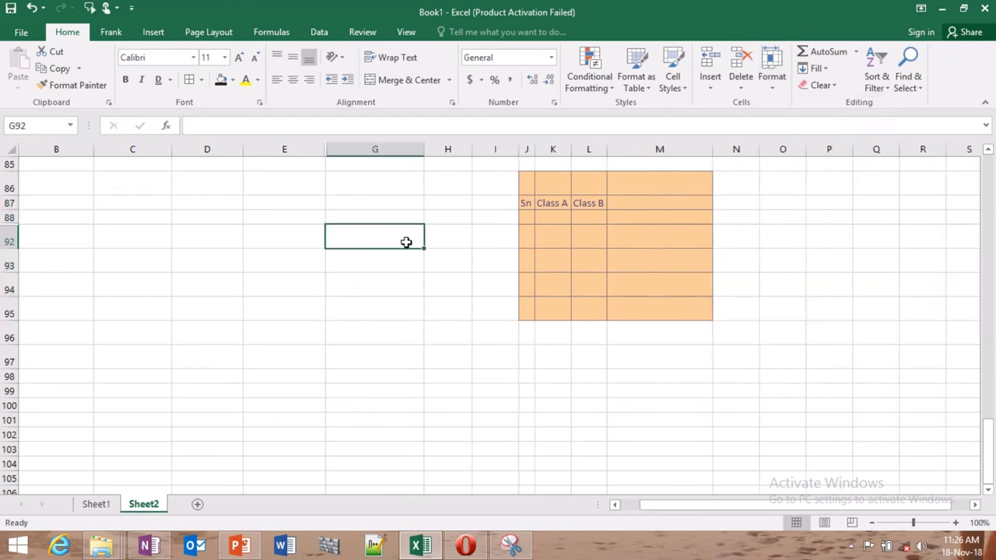
left_click(271, 311)
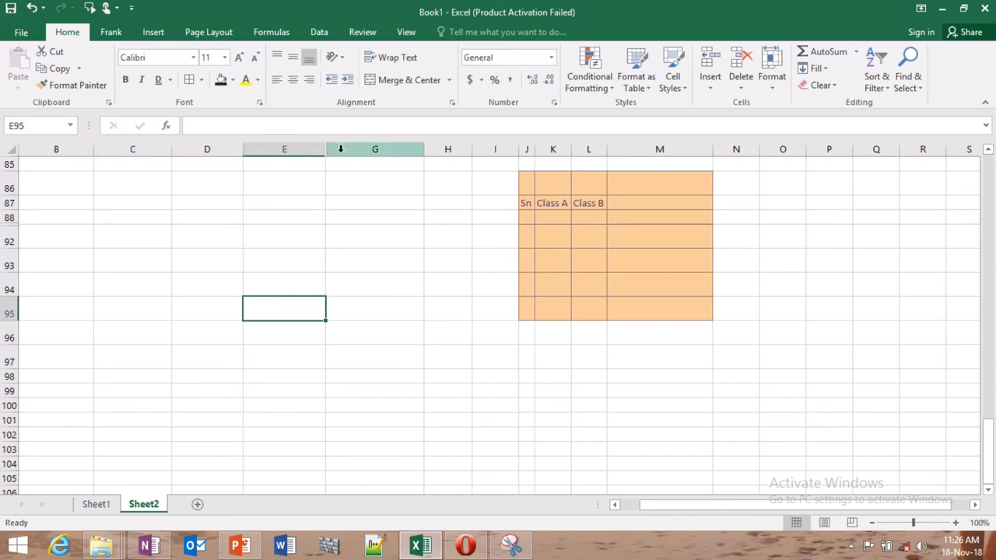
left_click(349, 255)
key("Up")
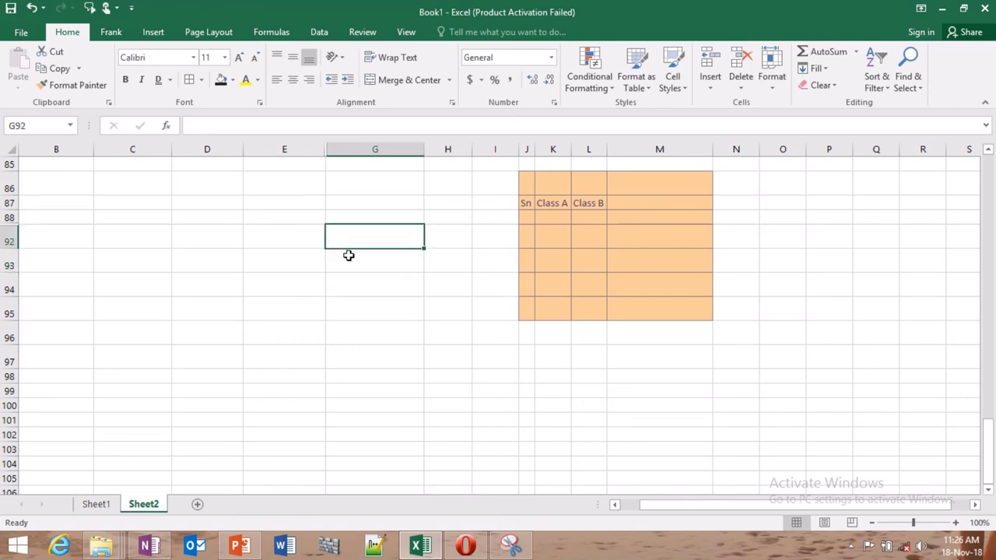
key("Up")
key("Up")
key("Up")
key("Up")
key("Up")
key("Up")
key("Up")
key("Up")
key("Up")
key("Up")
key("Up")
key("Up")
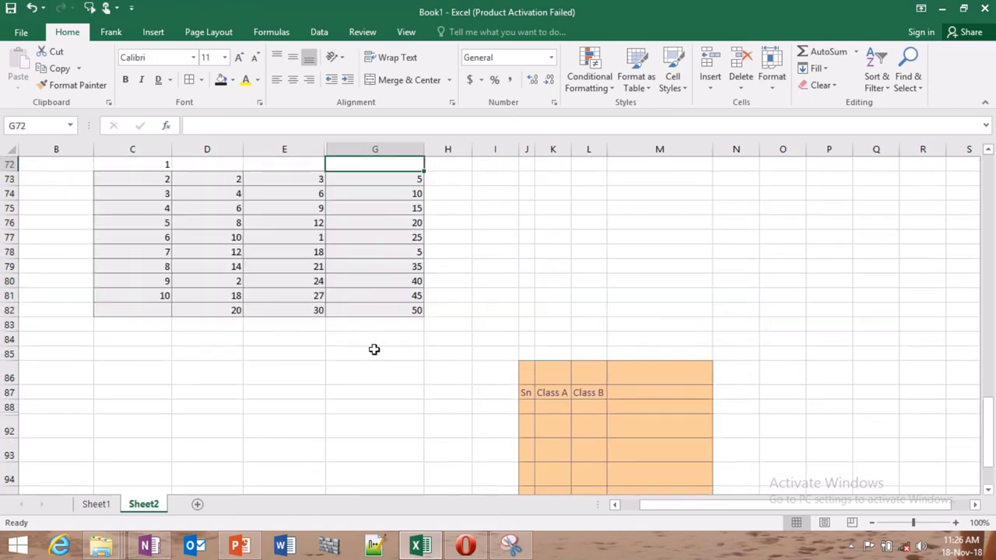
Step: Hide Sheet2 and add two new blank sheets, Sheet3 and Sheet4
left_click(771, 84)
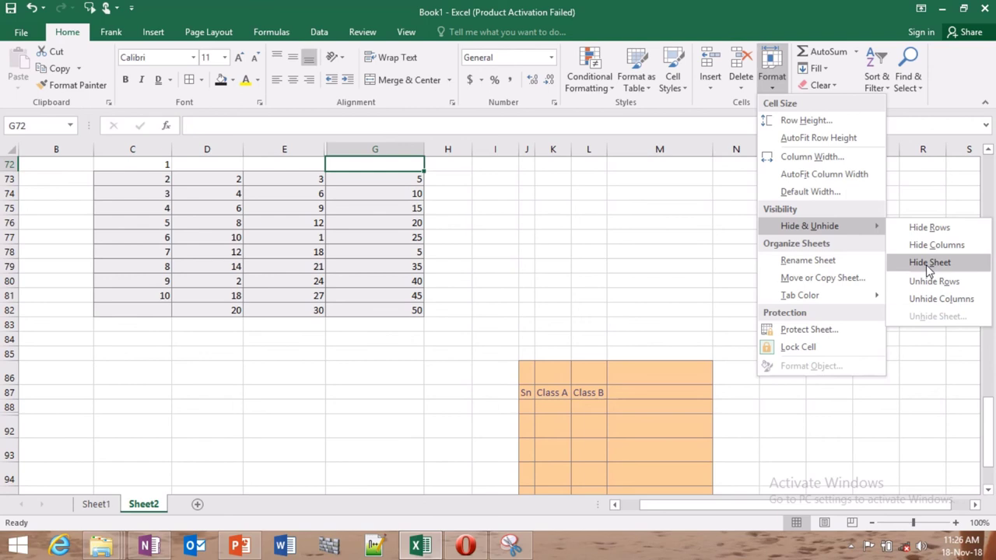
left_click(929, 263)
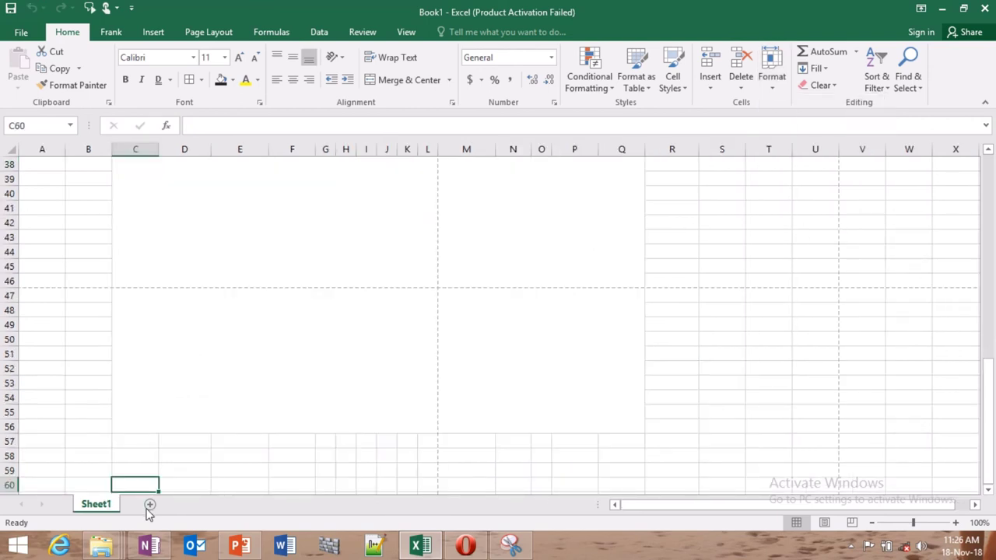
left_click(149, 505)
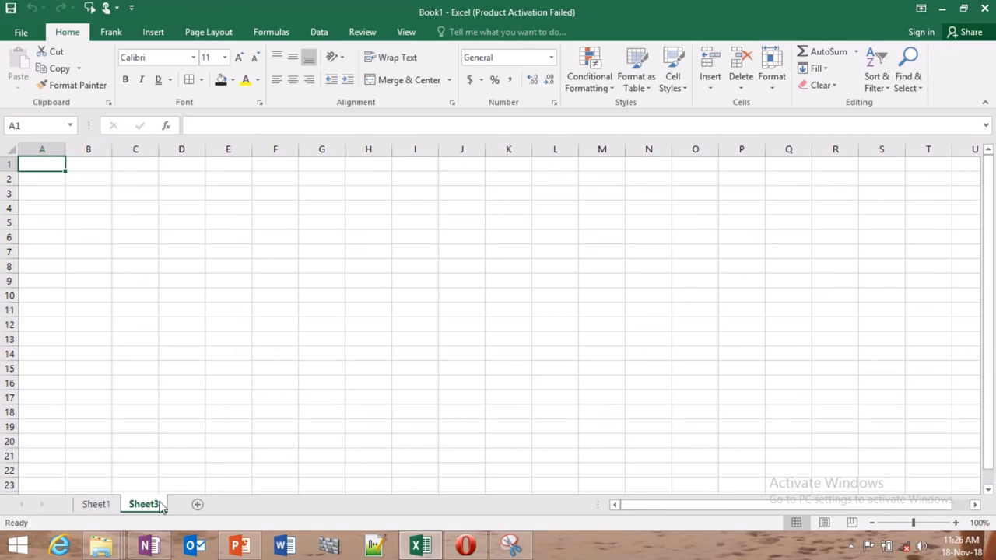
left_click(218, 504)
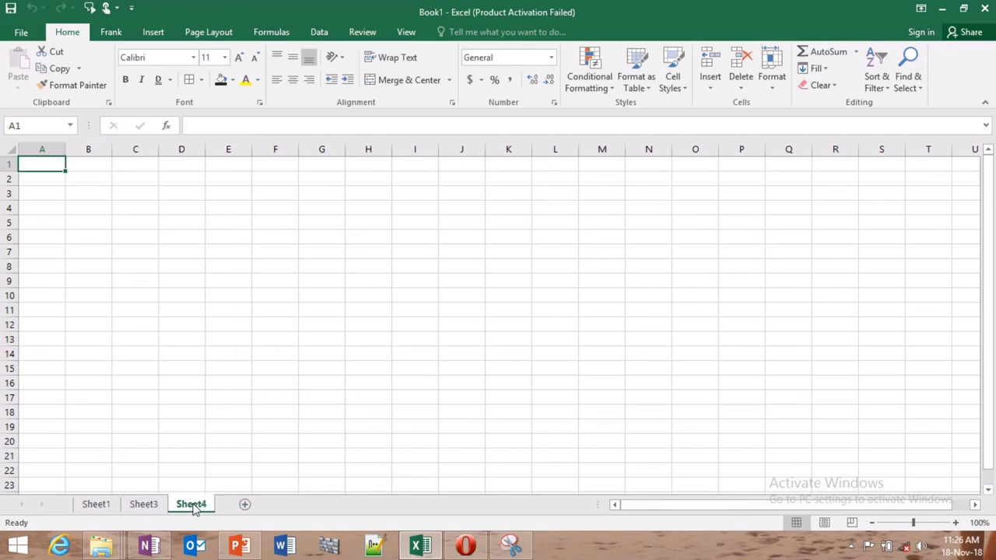
left_click(97, 504)
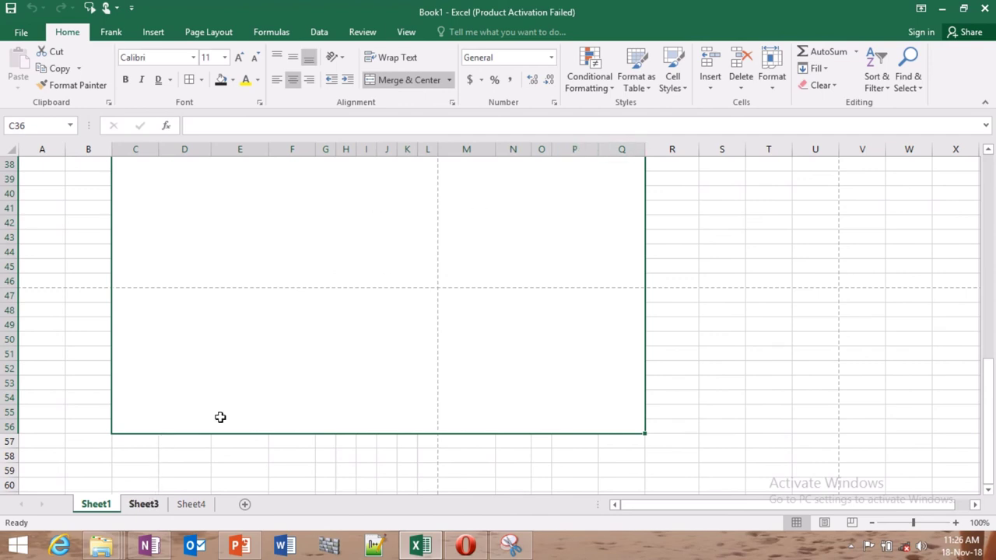
Step: Unhide Sheet2 from the list of hidden sheets
left_click(769, 90)
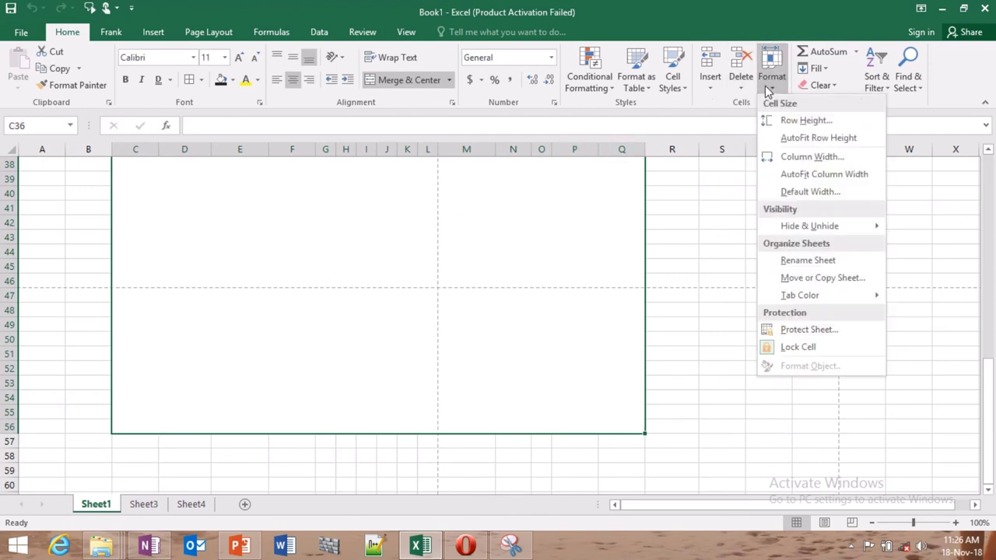
mouse_move(809, 226)
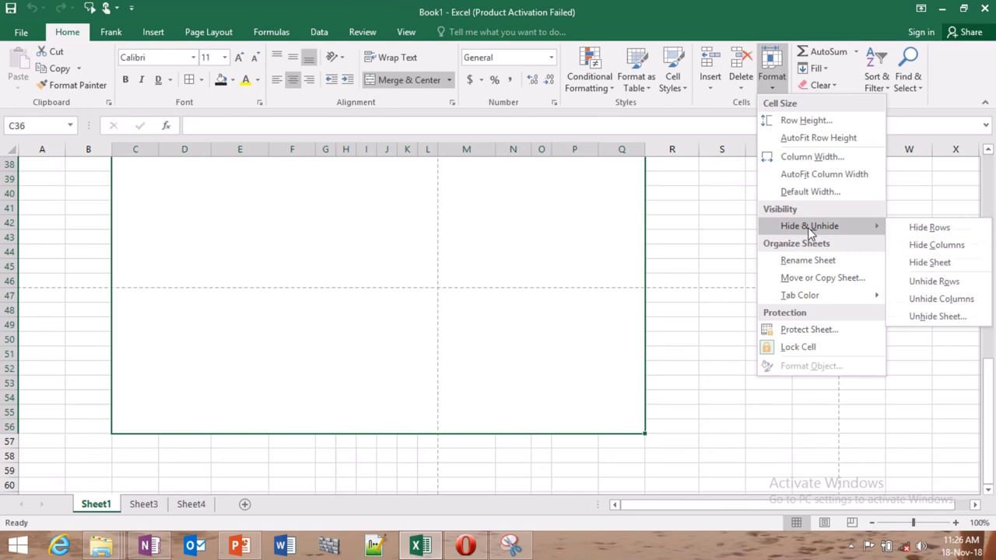
left_click(938, 317)
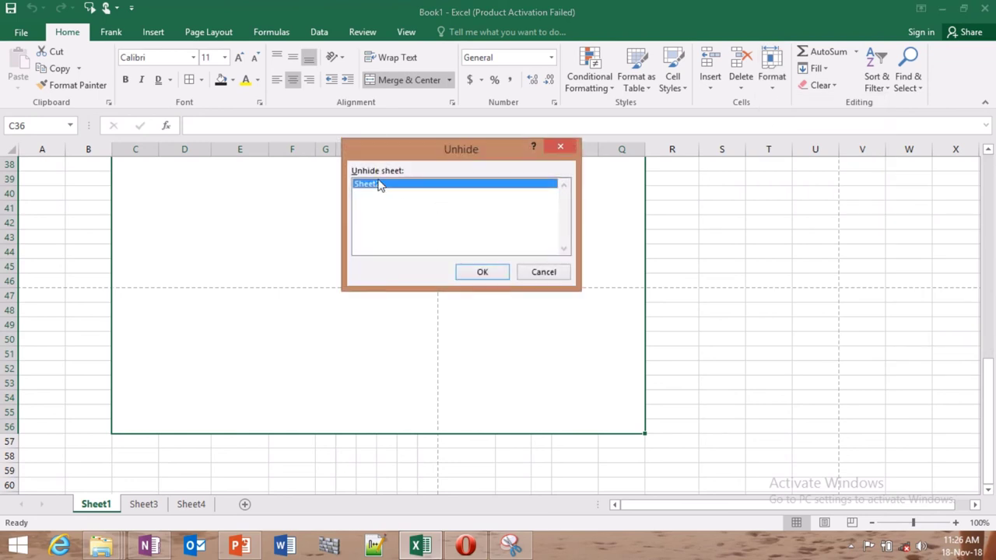
left_click(492, 272)
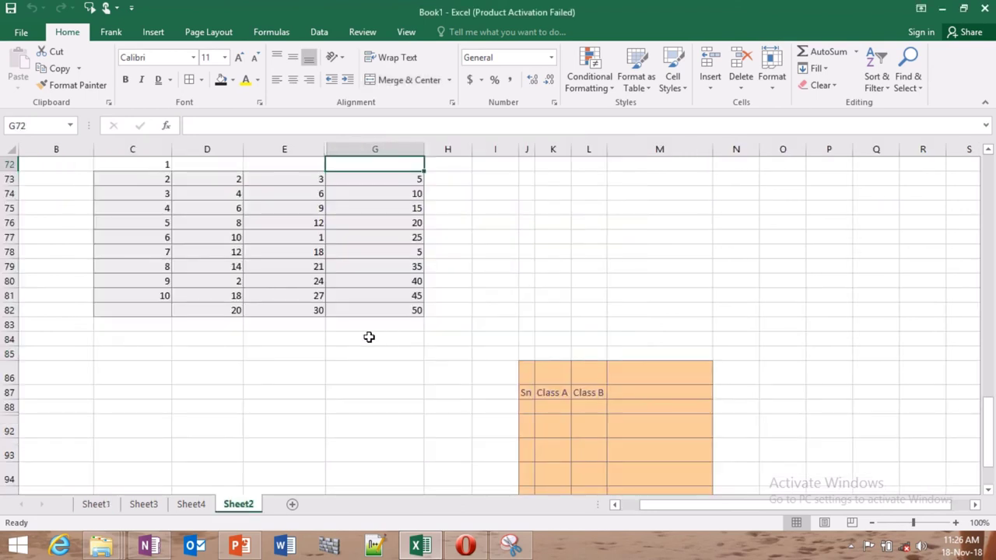
Step: Select the whole sheet and unhide rows 89–91
left_click(369, 337)
key("Down")
key("Down")
key("Down")
key("Down")
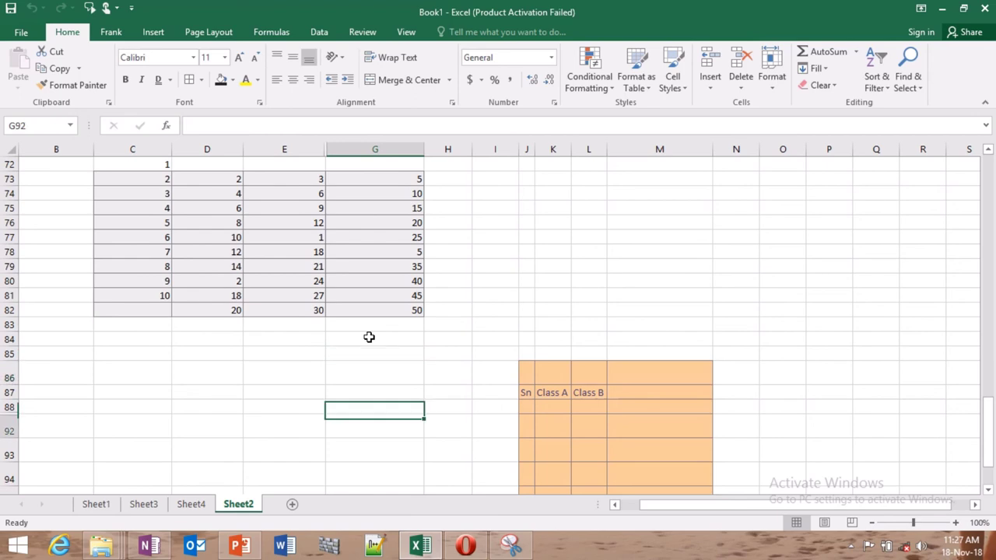
key("Down")
key("Down")
key("Down")
key("Down")
key("Down")
key("Down")
left_click(319, 277)
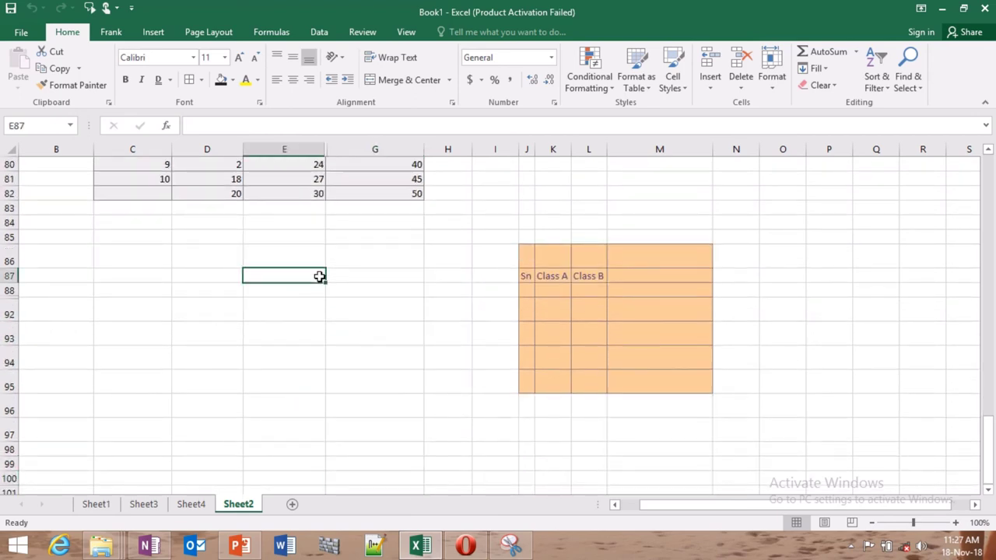
key("shift+Down")
key("shift+Down")
key("shift+Down")
left_click(362, 247)
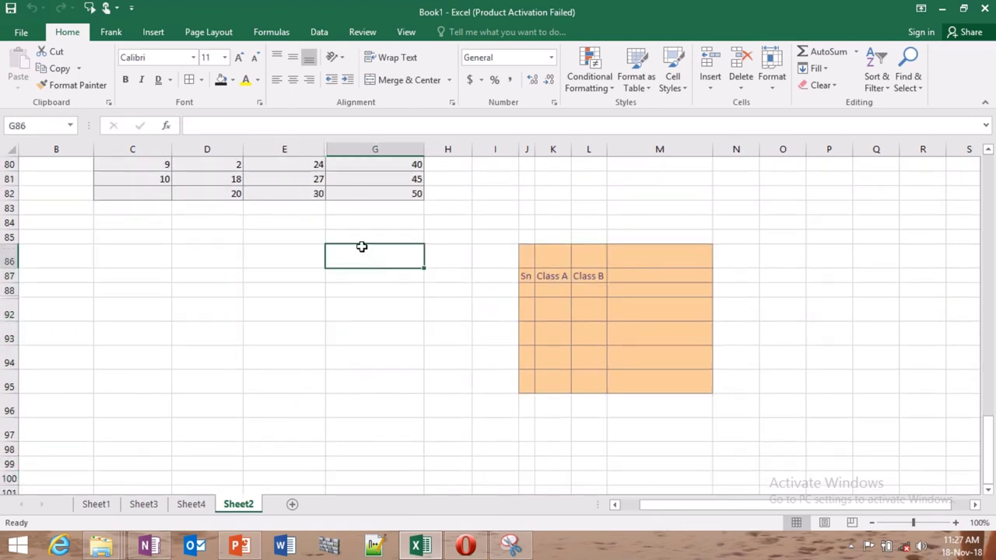
key("ctrl+a")
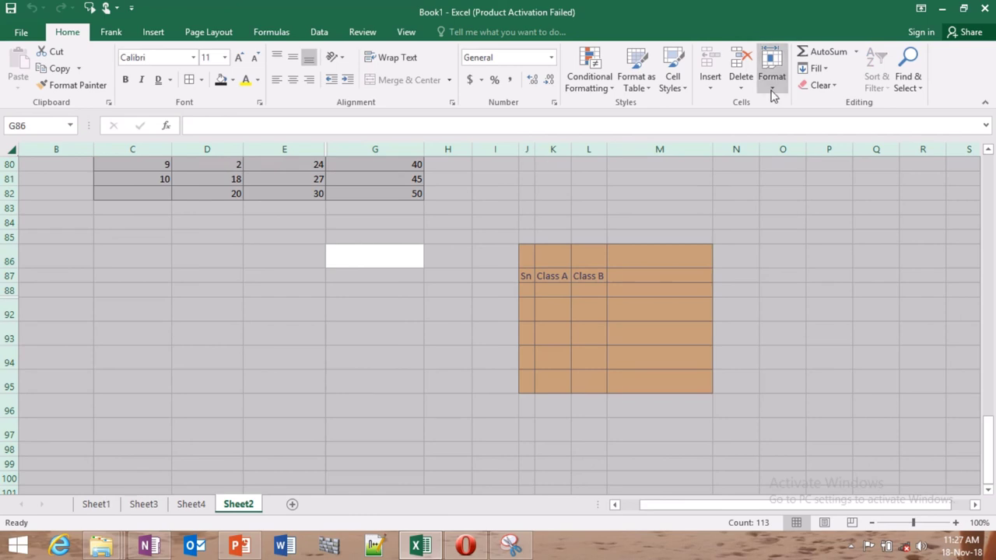
left_click(772, 76)
mouse_move(810, 226)
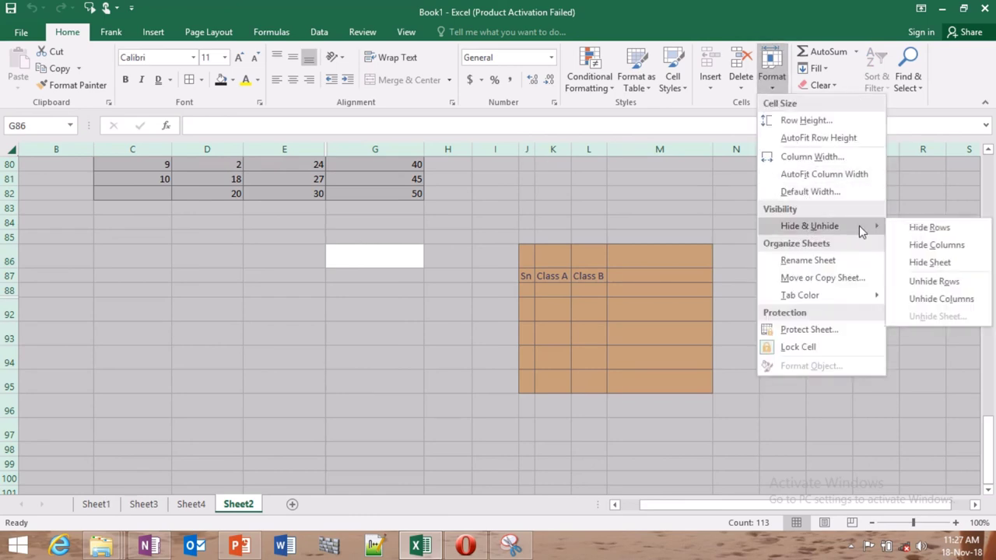
left_click(918, 281)
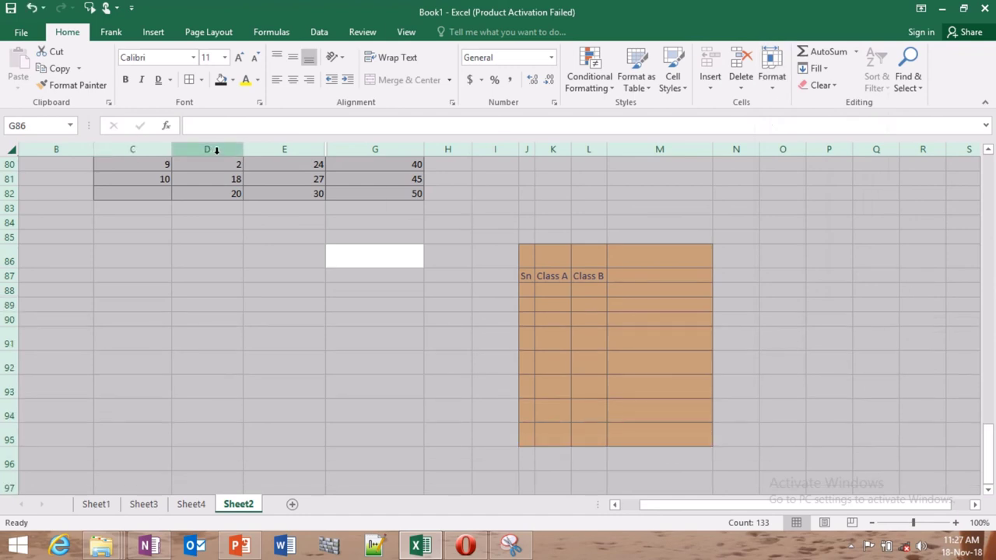
left_click(364, 260)
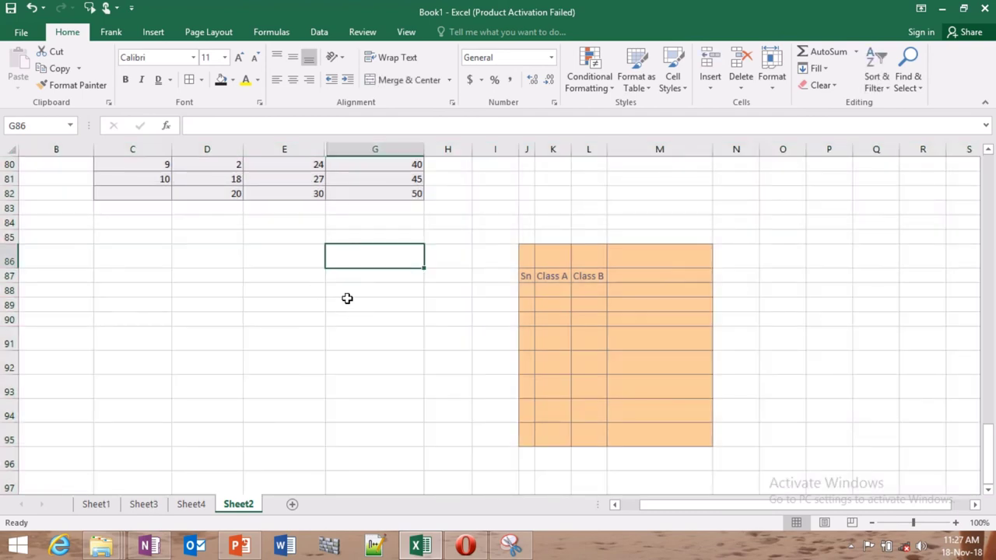
Step: Unhide column F across E85:H94 so its 1–8 numbers show again
left_click(772, 76)
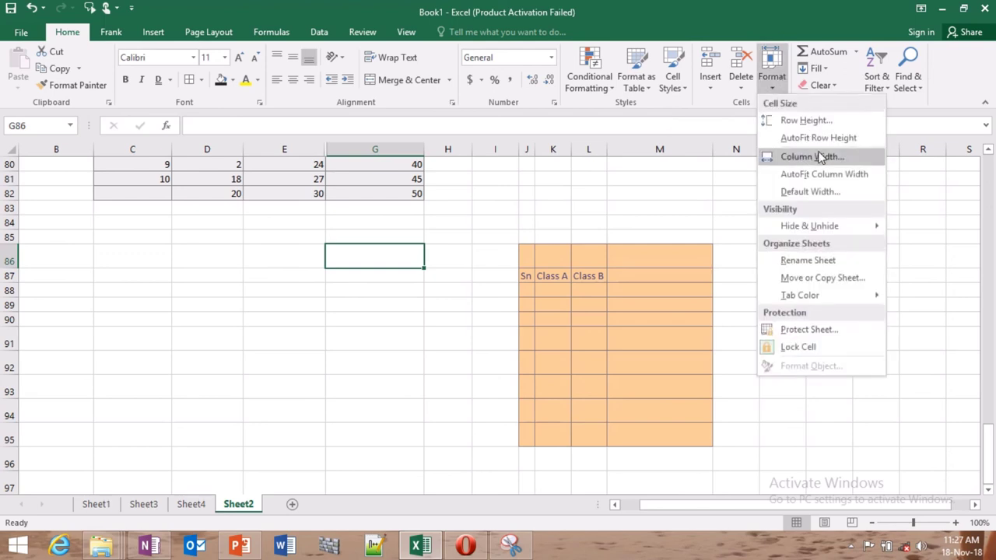
mouse_move(810, 226)
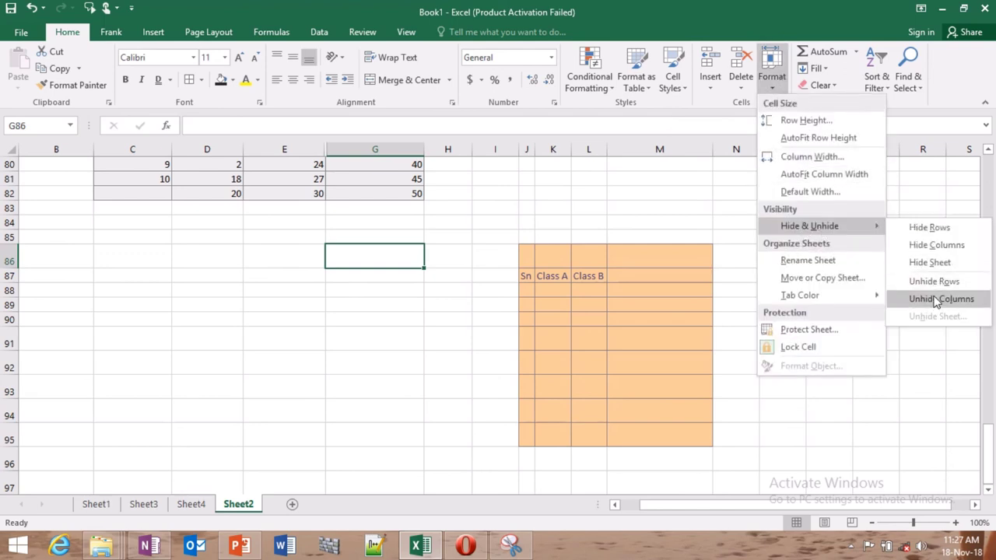
left_click(937, 300)
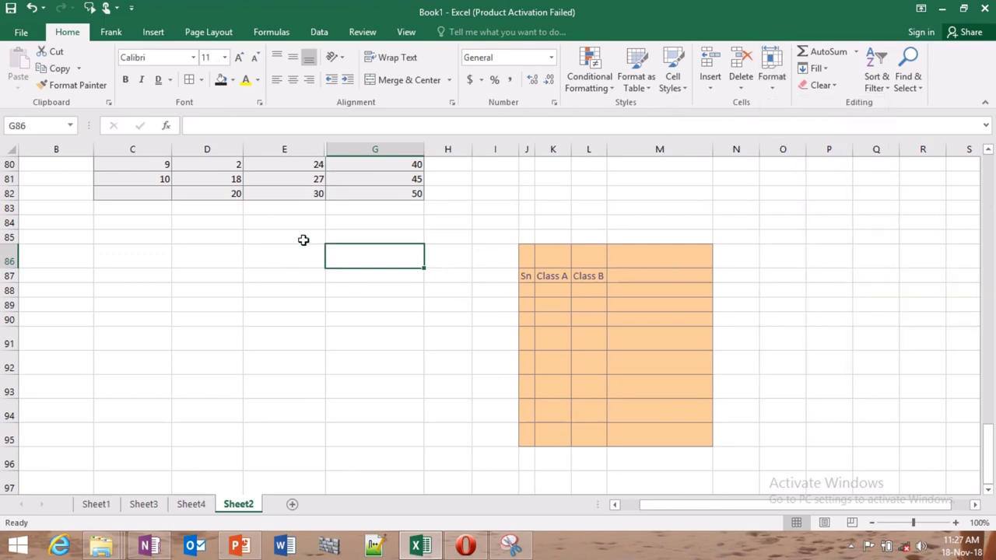
mouse_move(299, 239)
left_mouse_down()
mouse_move(469, 377)
mouse_move(443, 416)
left_mouse_up()
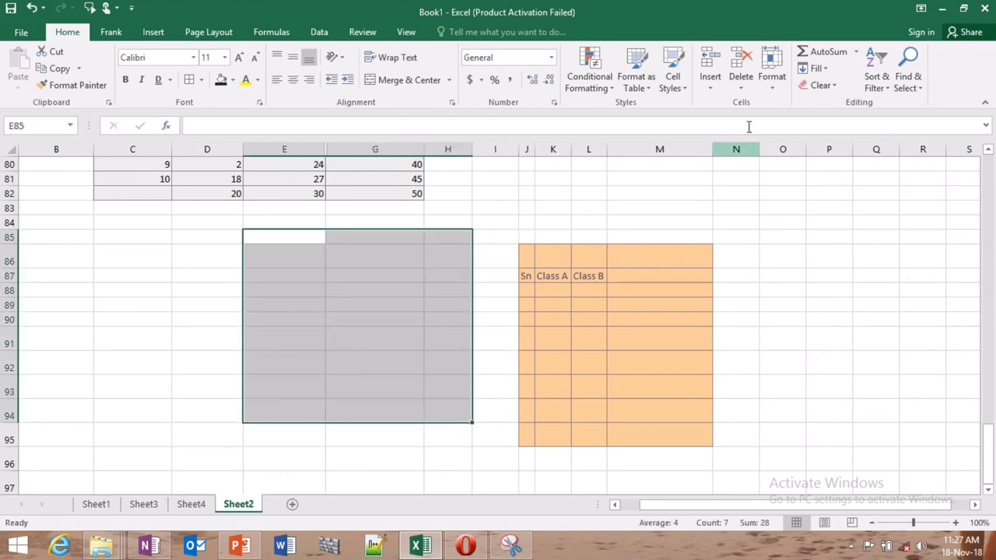
left_click(774, 78)
mouse_move(809, 226)
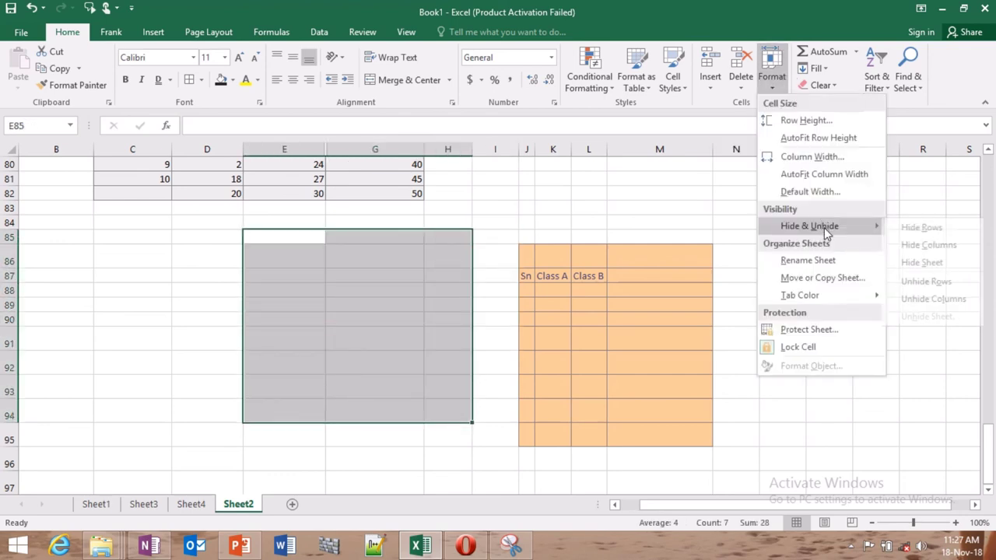
left_click(951, 300)
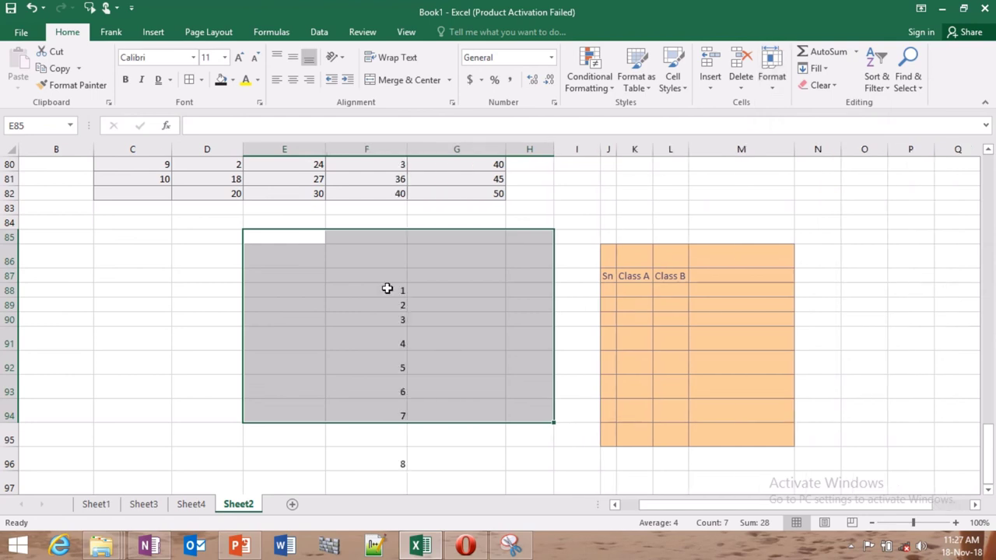
left_click(771, 81)
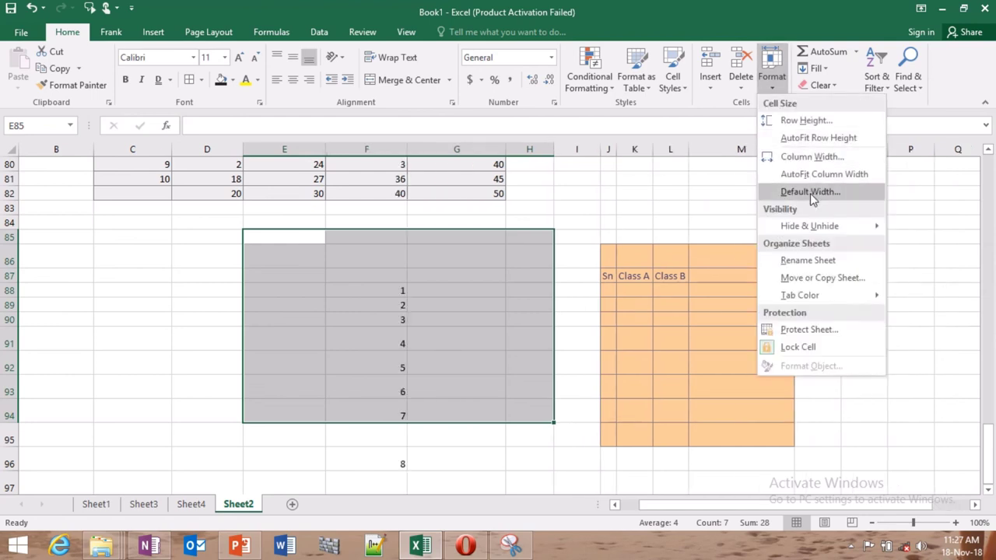
mouse_move(809, 226)
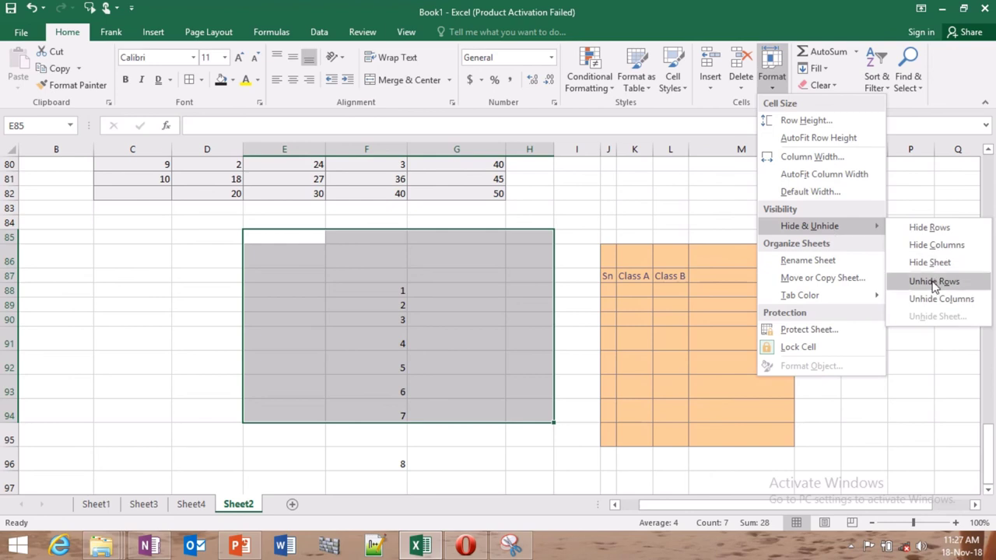
left_click(934, 281)
left_click(611, 251)
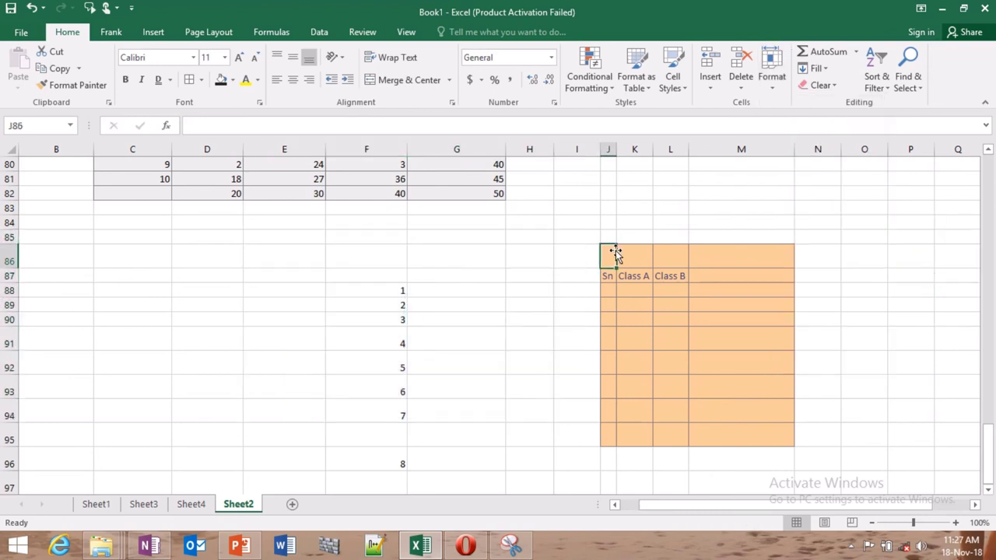
left_click(429, 271)
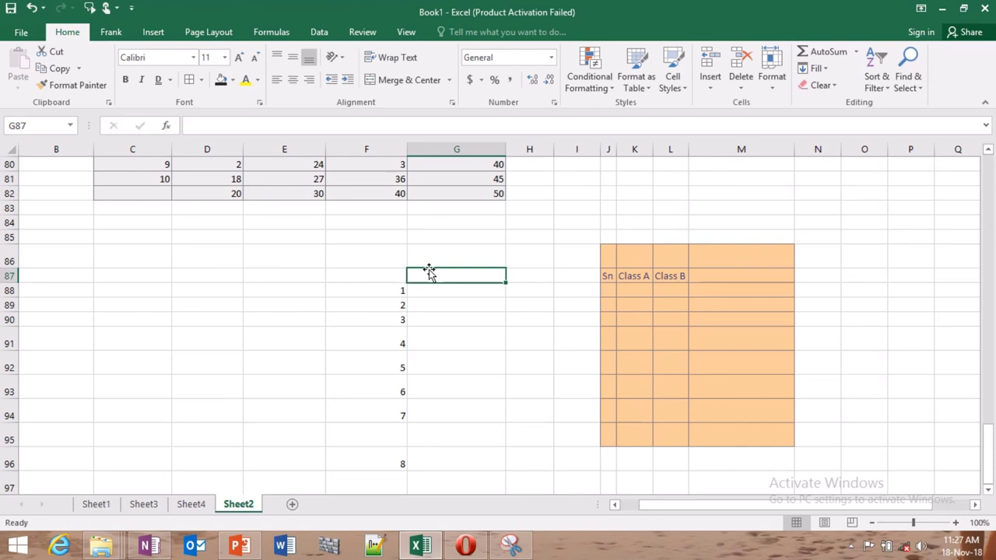
Step: Start renaming Sheet2 and type 'Demo Practice session' as its new name
left_click(771, 85)
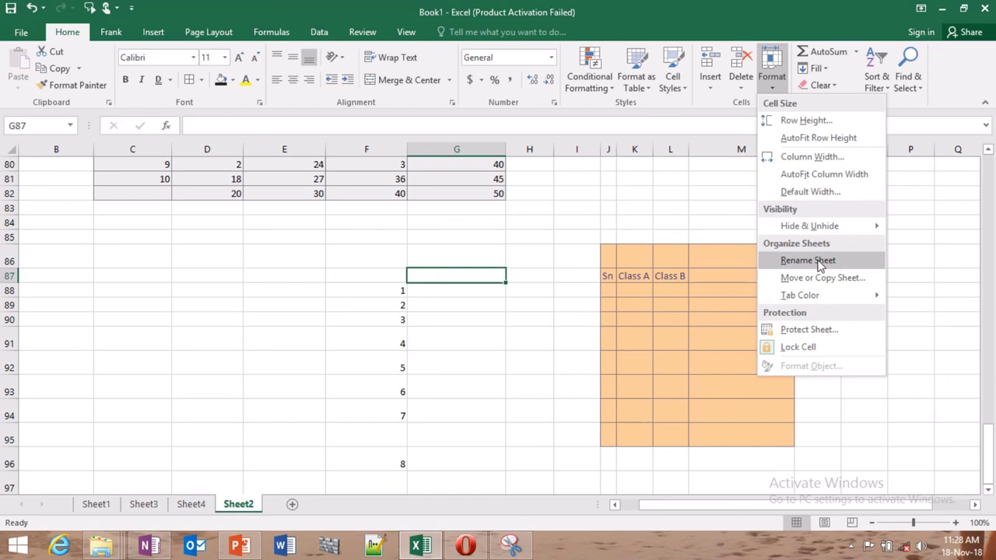
left_click(794, 262)
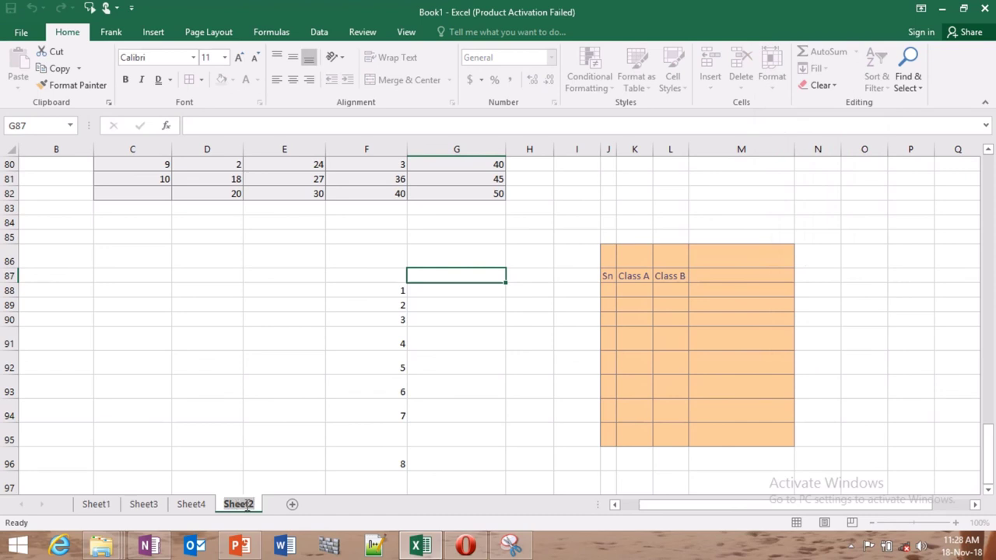
type("Demo")
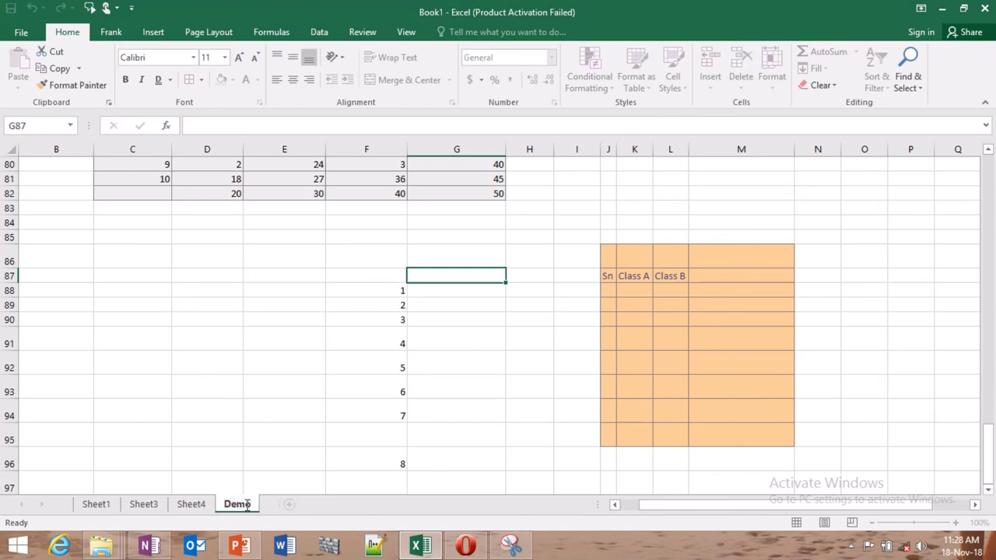
type("Practic")
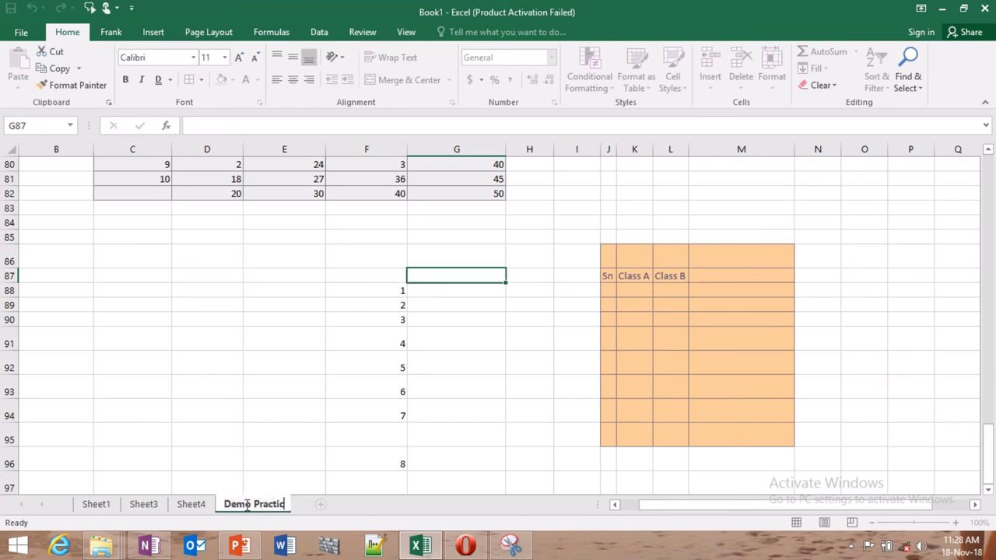
type("e session")
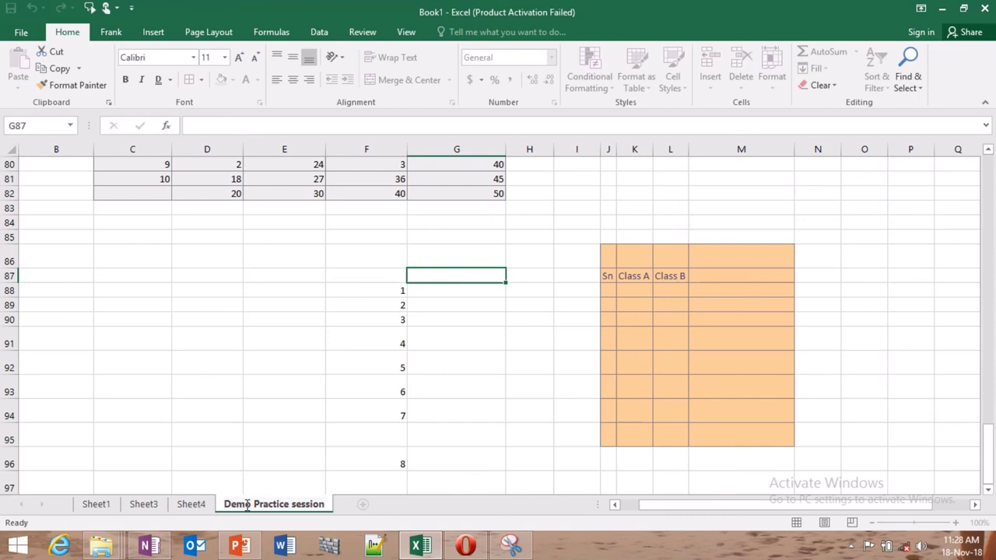
Step: Confirm the Demo Practice session name and colour its tab yellow
left_click(308, 444)
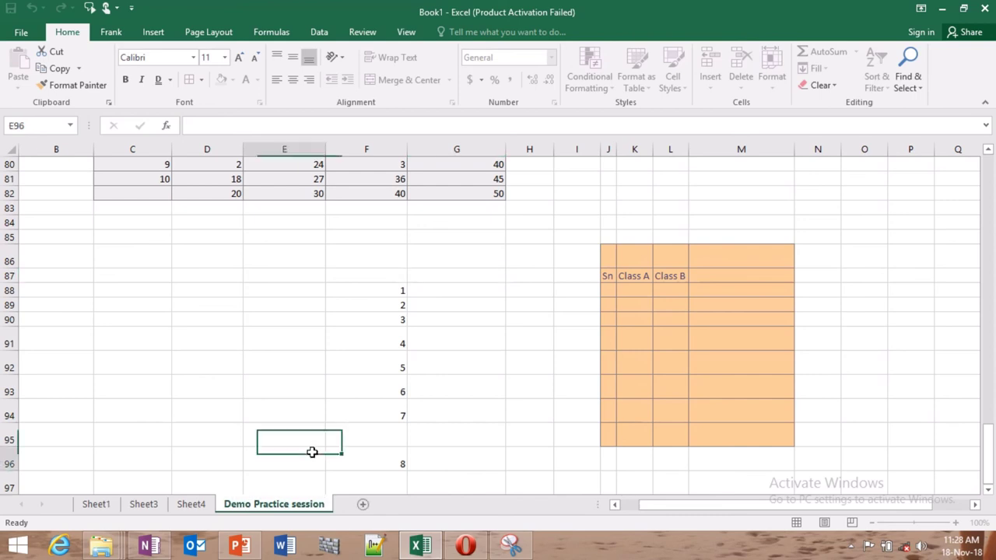
left_click(308, 455)
right_click(296, 508)
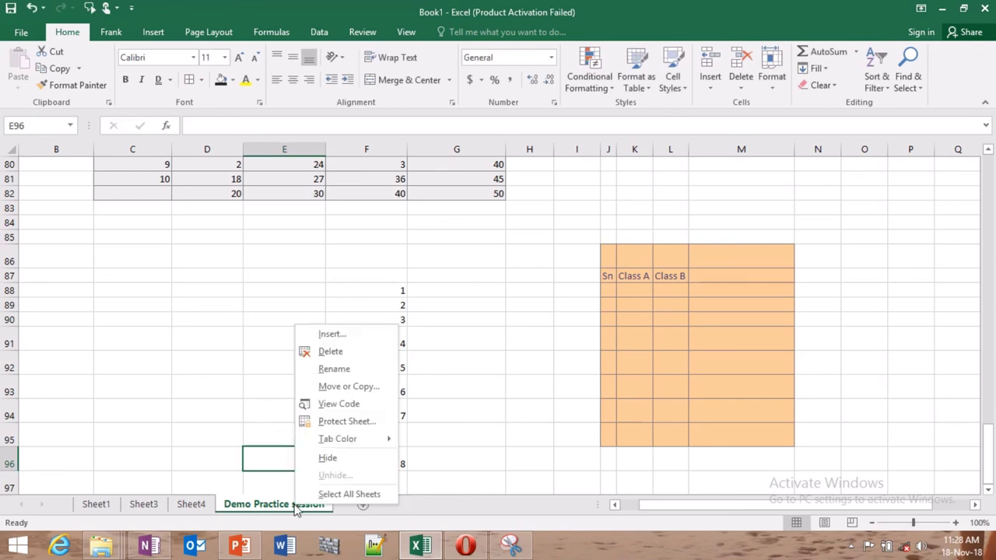
left_click(334, 369)
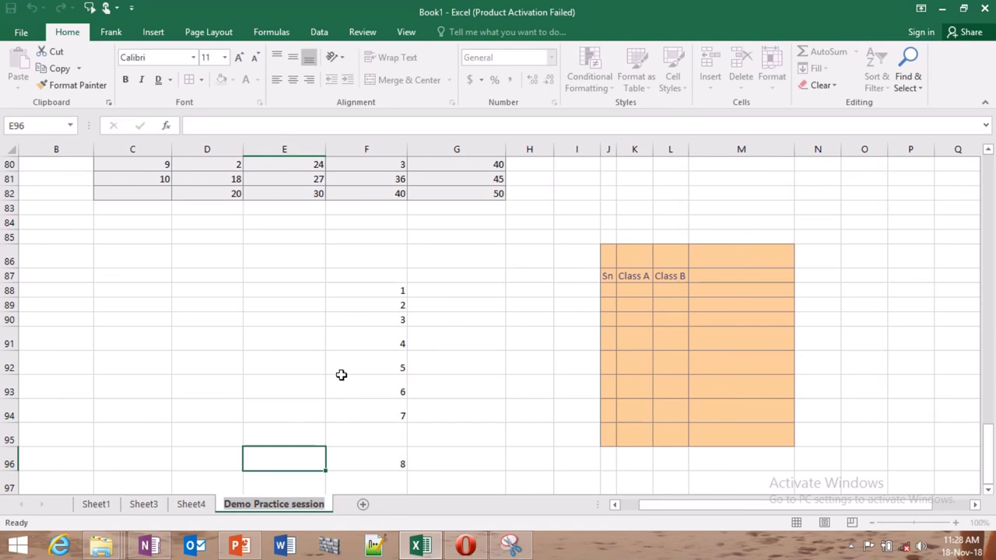
left_click(258, 386)
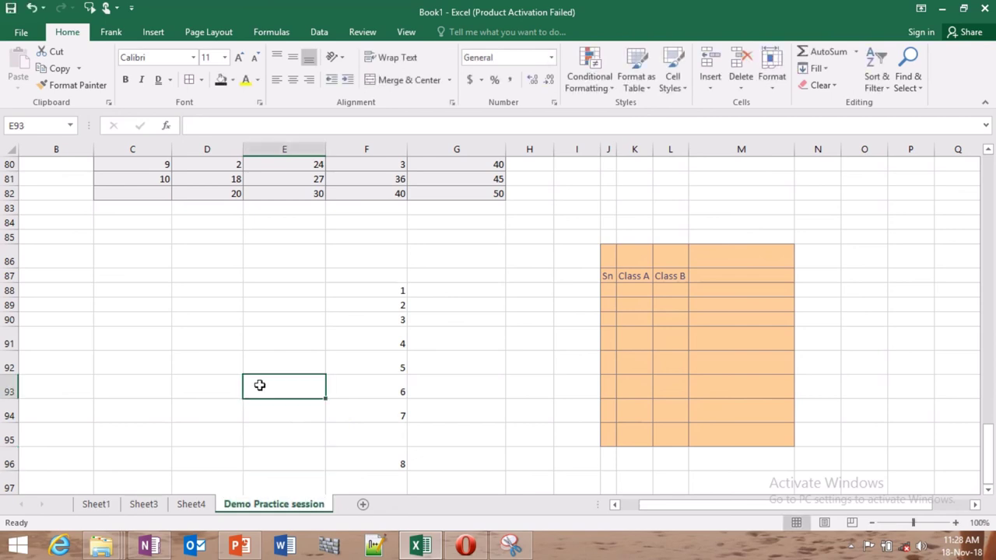
left_click(770, 78)
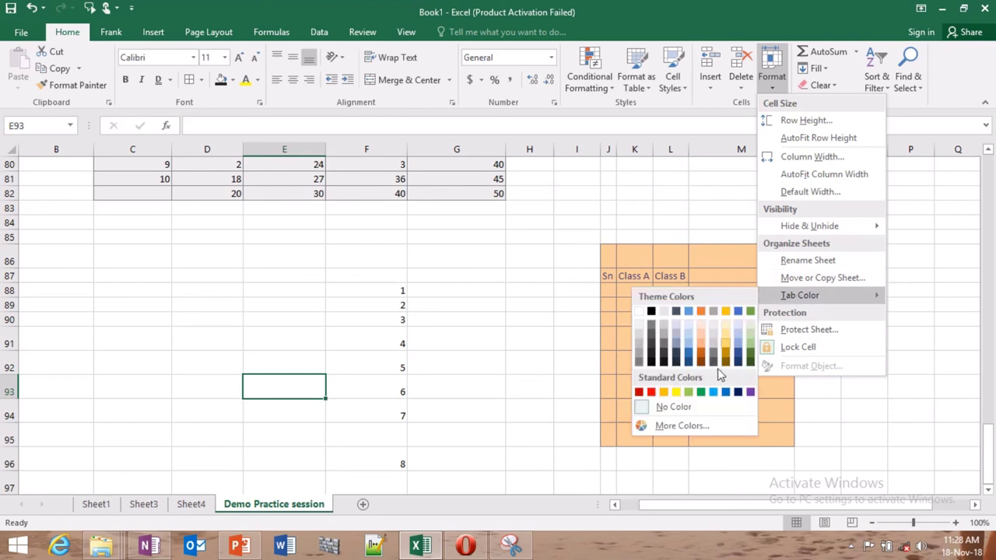
mouse_move(800, 295)
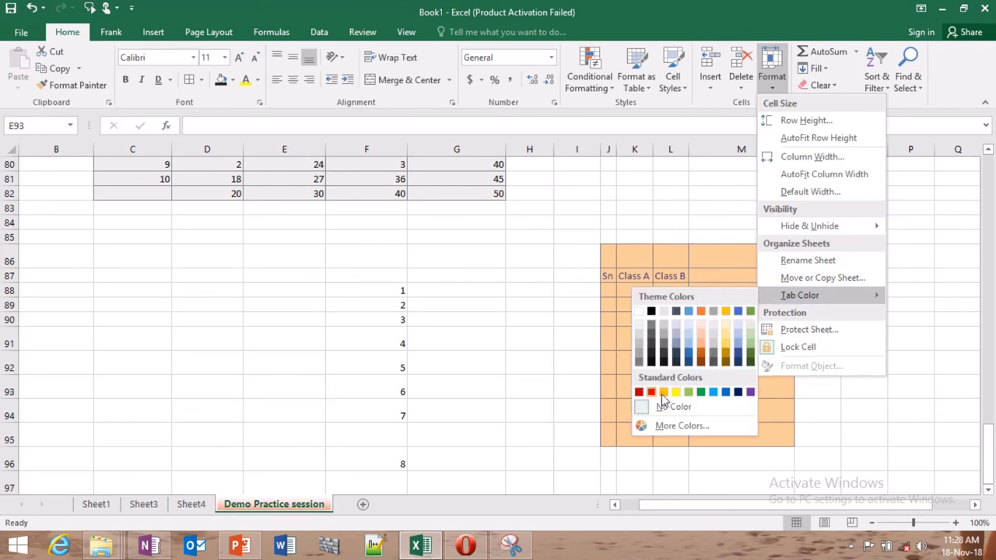
left_click(674, 393)
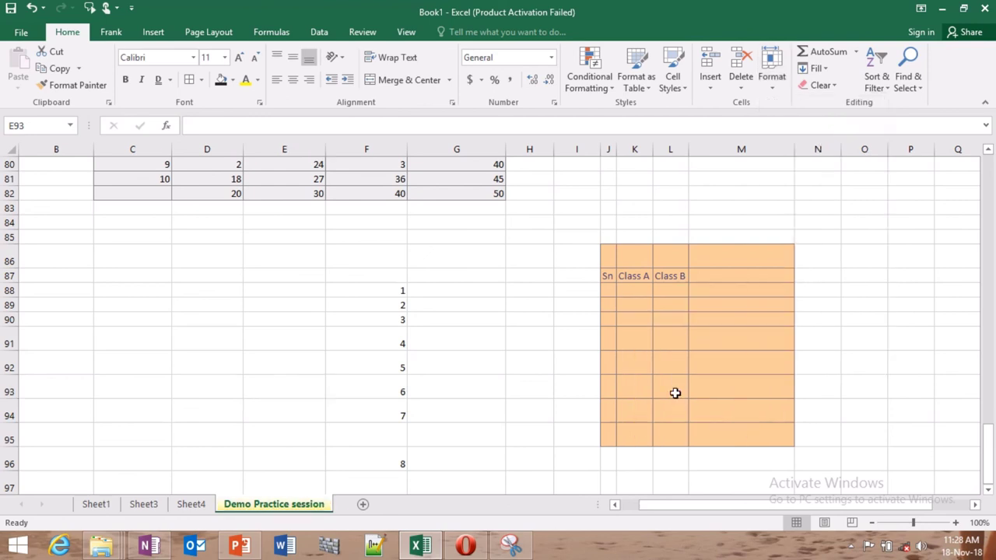
Step: Colour the Sheet4 tab red, then return to the Demo Practice session sheet
left_click(192, 506)
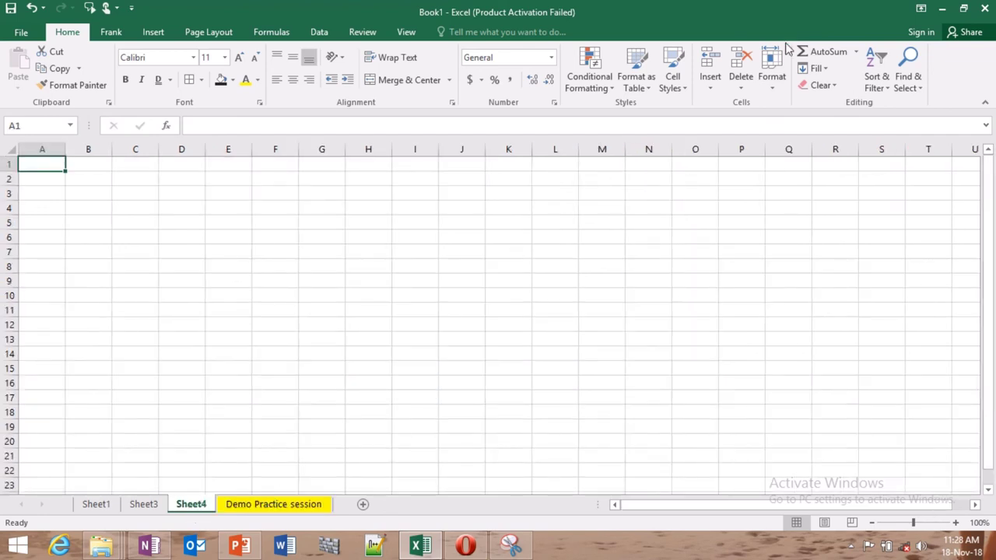
left_click(776, 75)
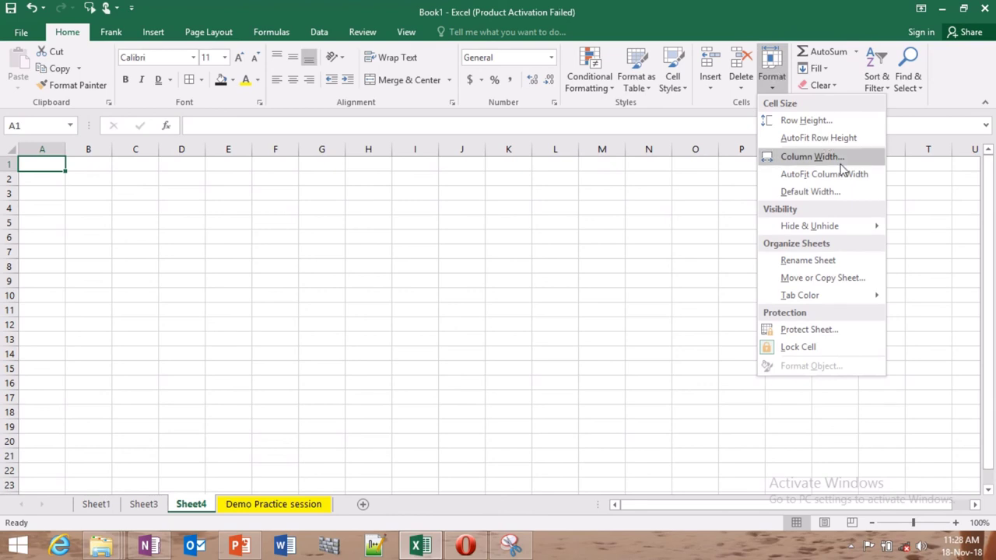
mouse_move(800, 295)
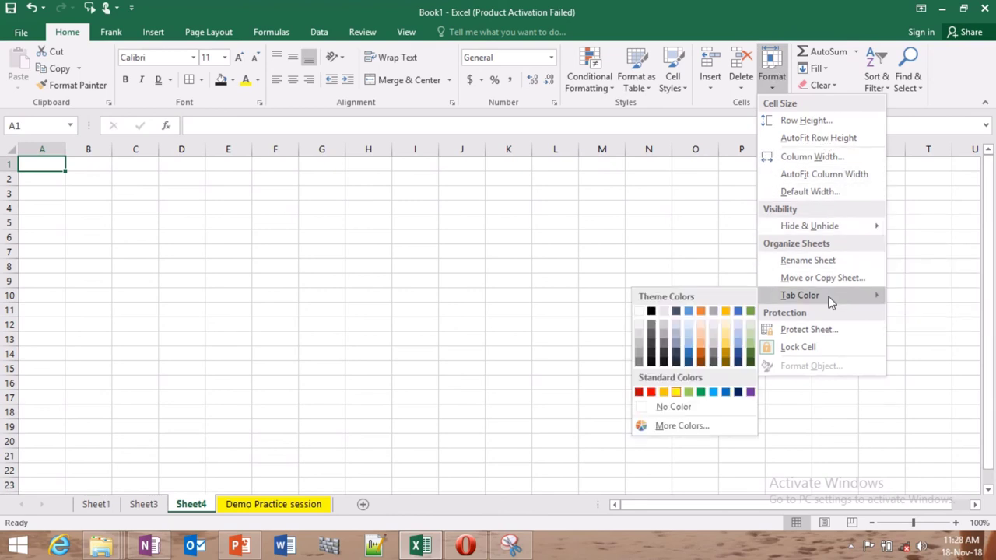
left_click(652, 392)
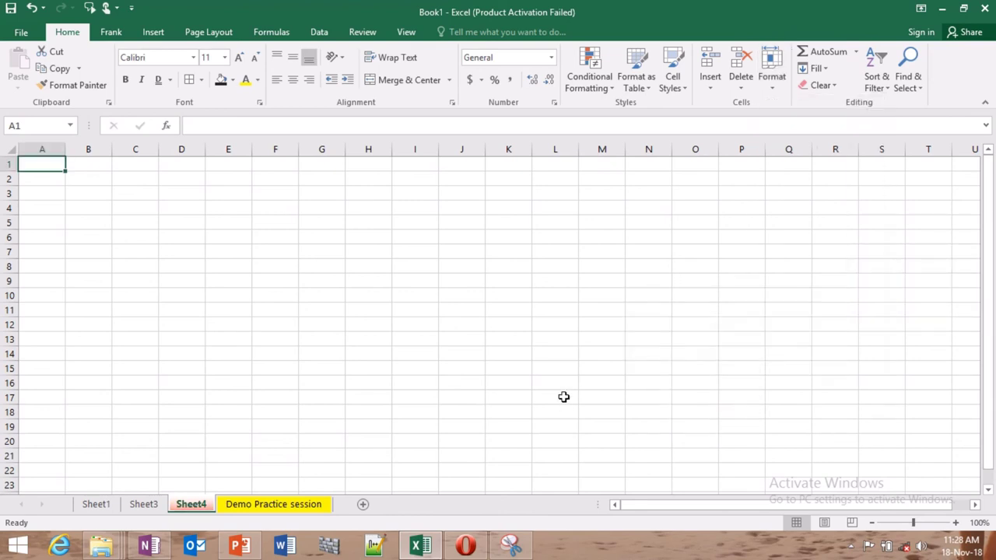
left_click(428, 429)
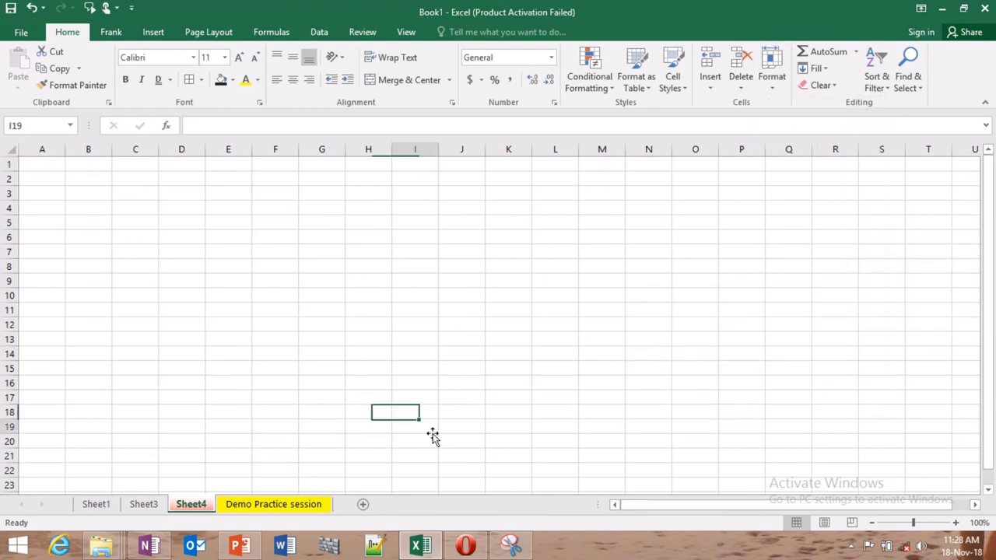
left_click(323, 506)
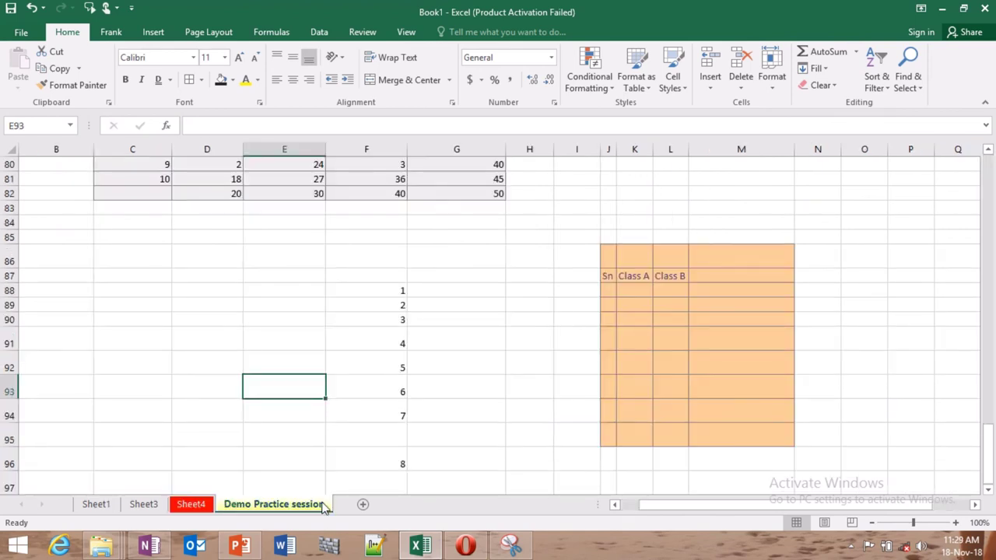
left_click(251, 441)
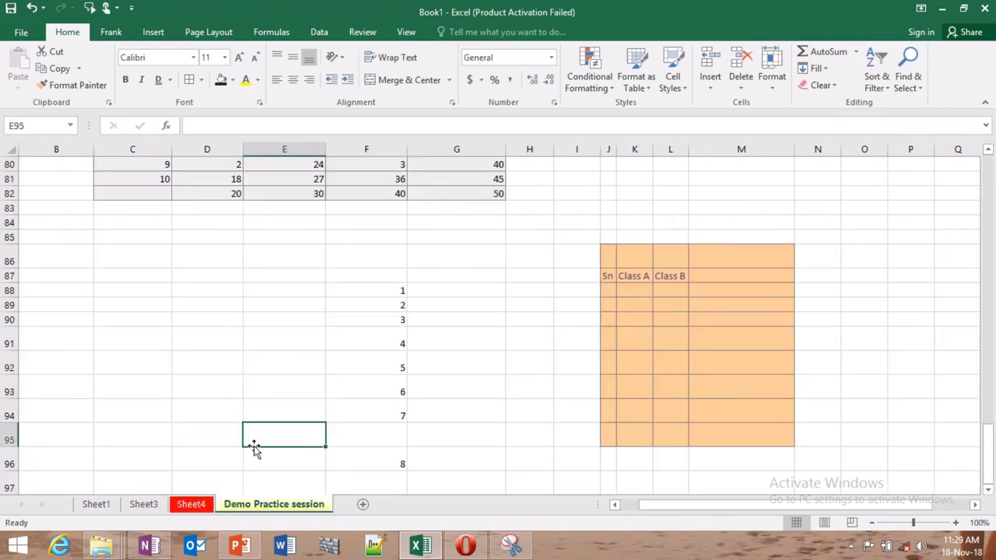
left_click(425, 313)
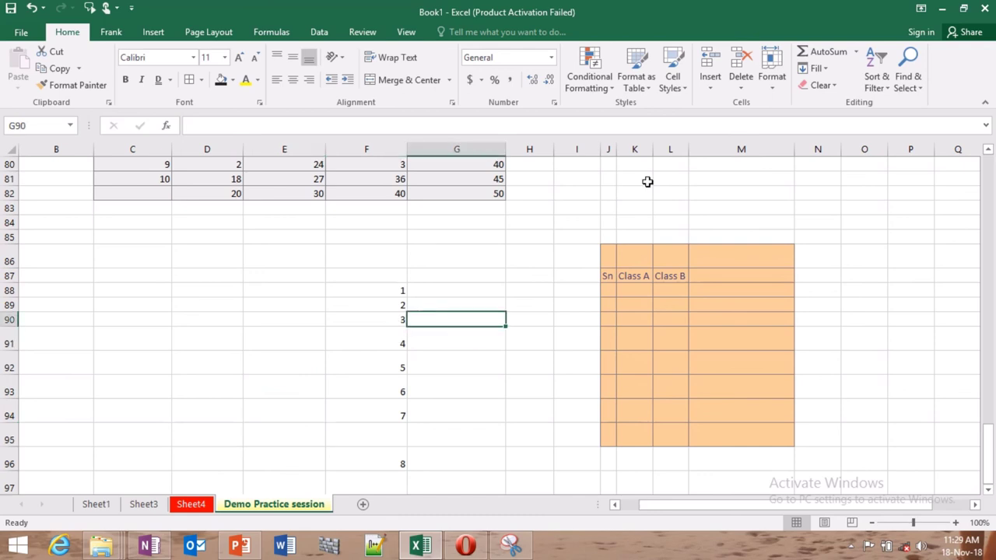
Step: In Move or Copy, tick Create a copy, place it before Demo Practice session, and confirm
left_click(772, 78)
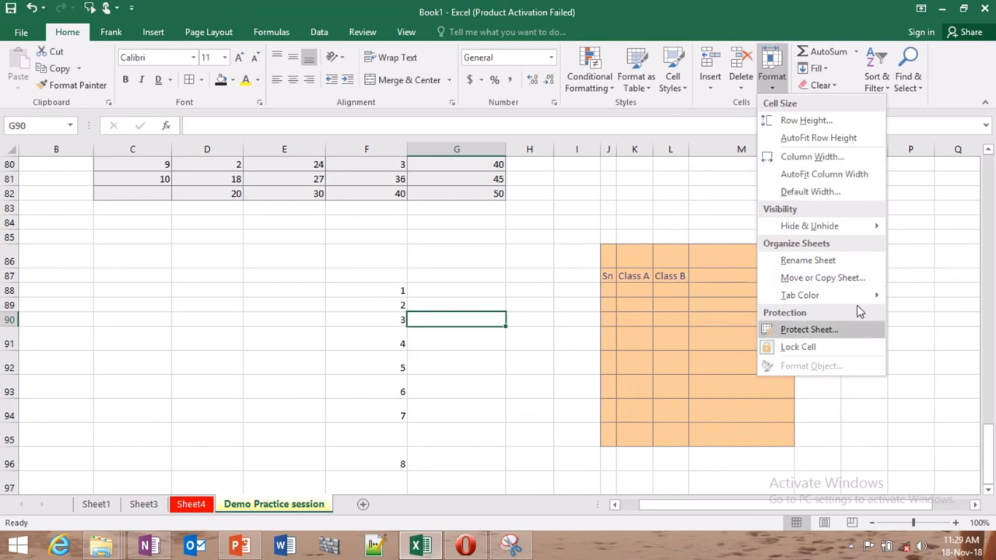
left_click(822, 277)
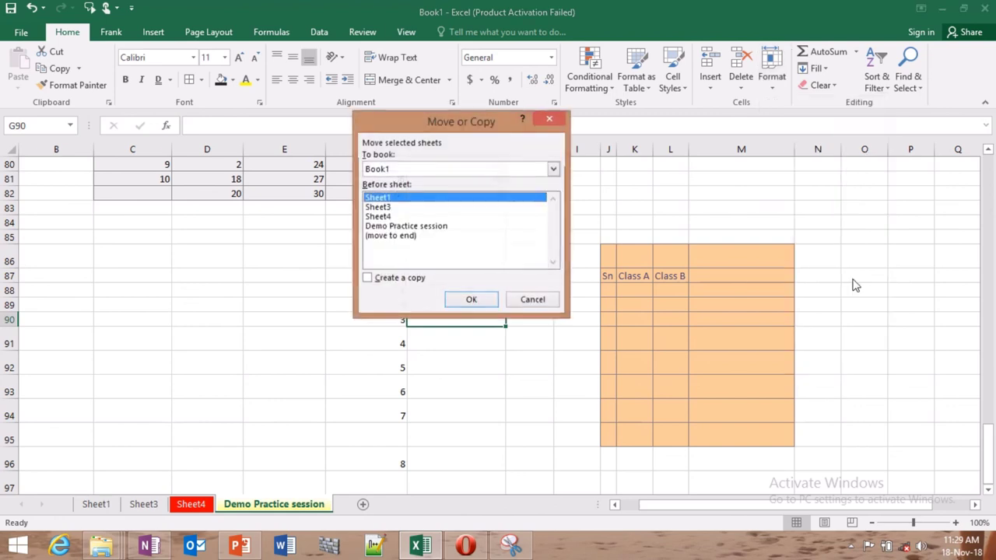
left_click(404, 281)
left_click(407, 226)
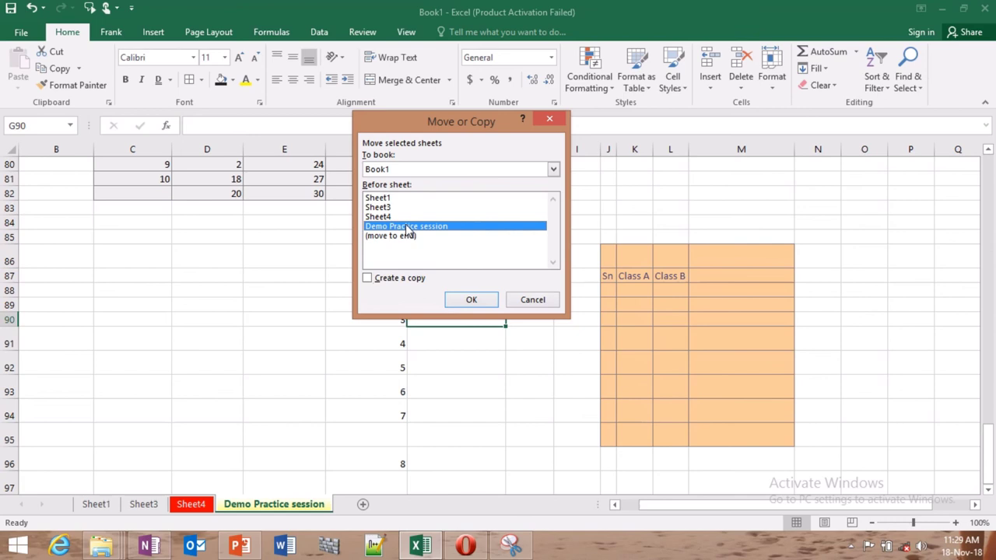
left_click(471, 299)
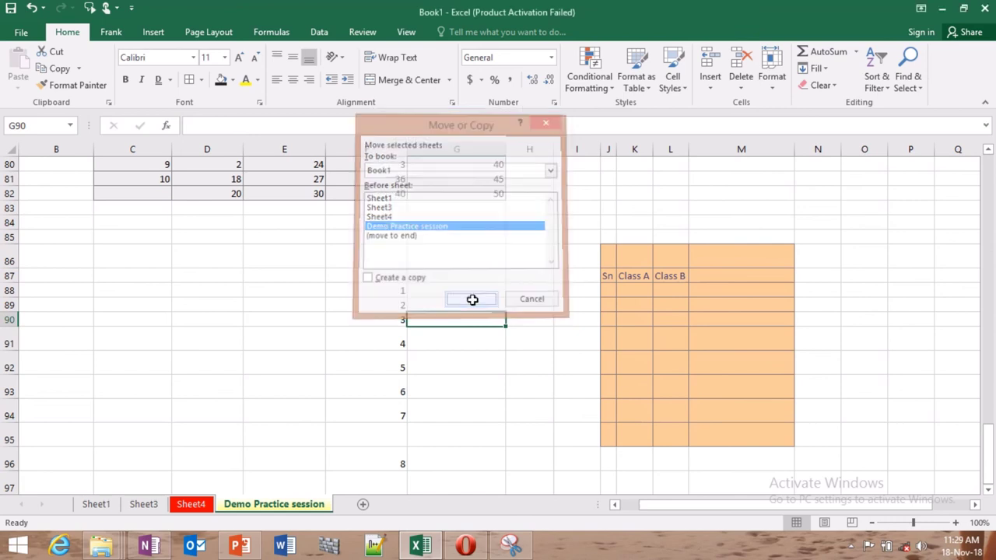
left_click(360, 412)
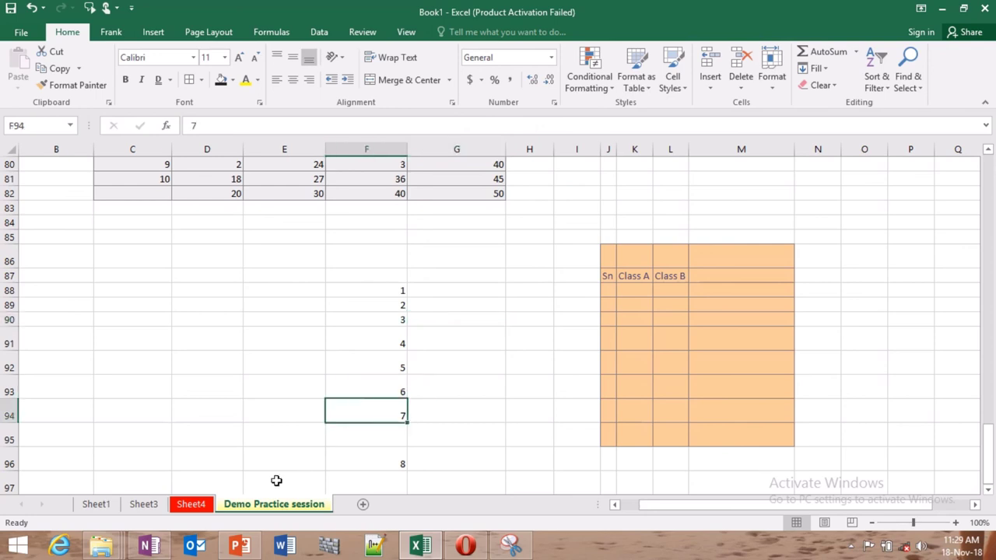
left_click(248, 403)
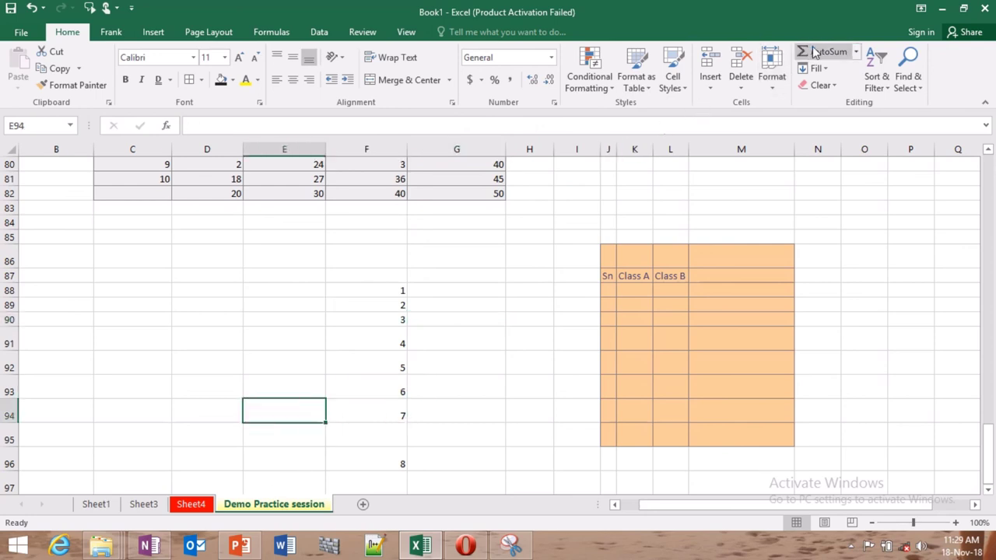
Step: Repeat the copy before Demo Practice session, then switch to the Demo Practice session (2) tab
left_click(772, 70)
mouse_move(800, 295)
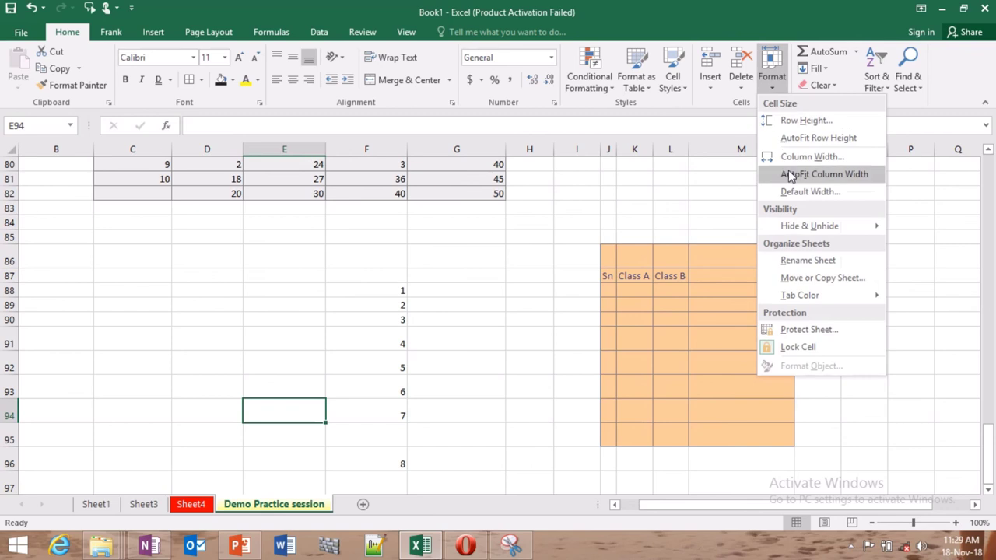
left_click(813, 278)
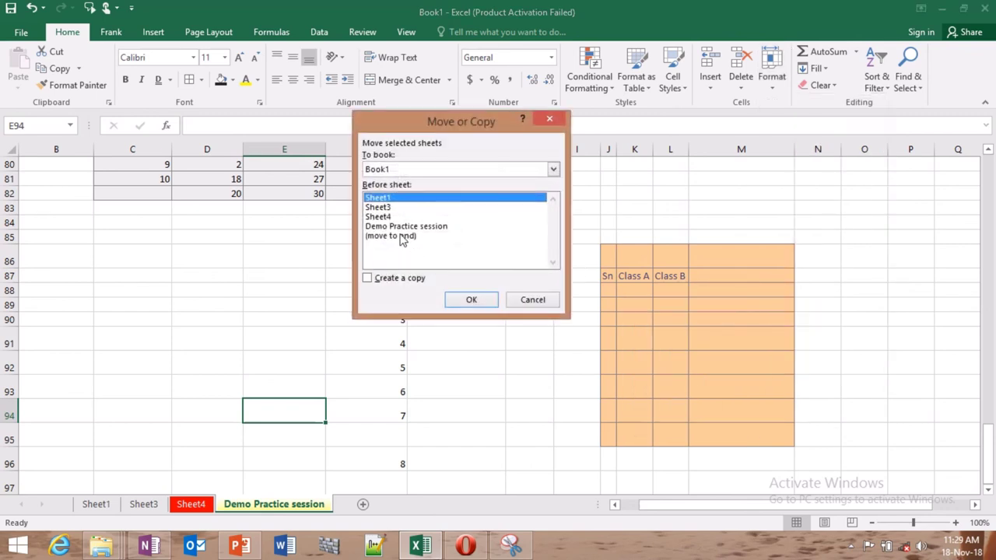
left_click(400, 226)
left_click(370, 279)
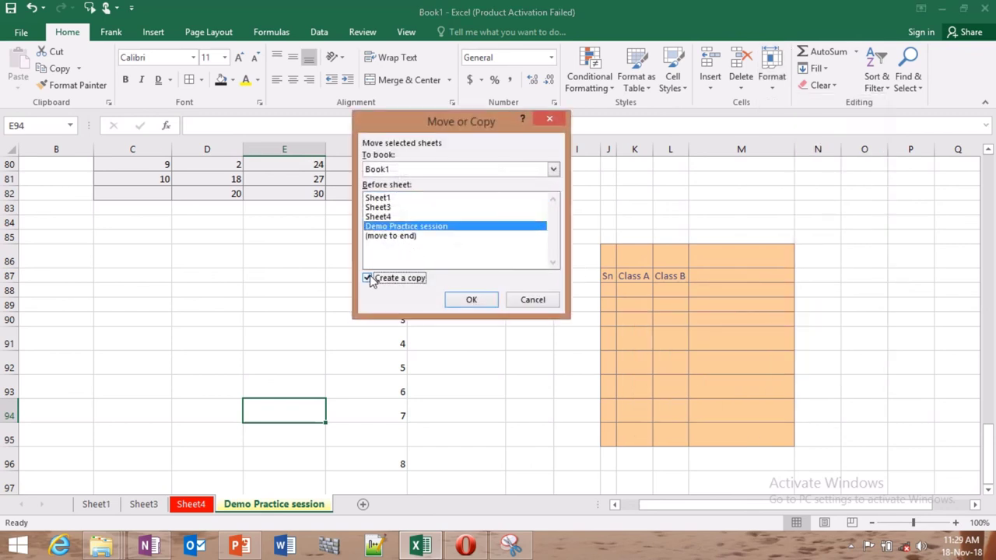
left_click(463, 301)
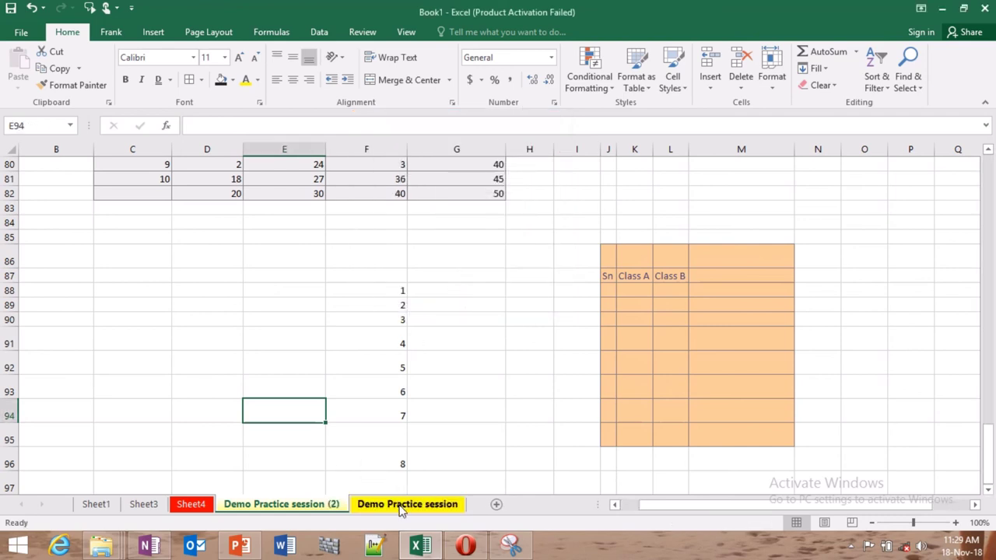
left_click(400, 506)
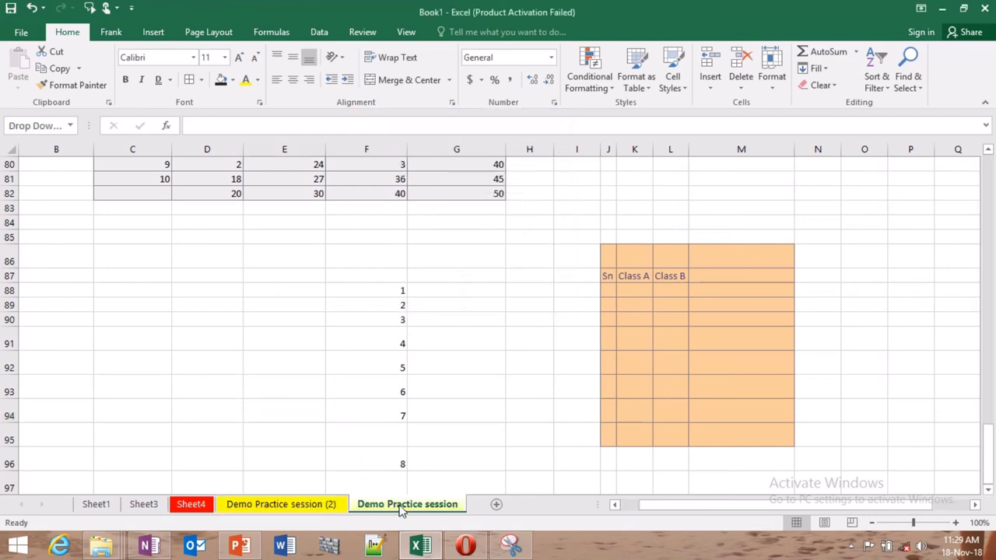
left_click(305, 506)
left_click(417, 380)
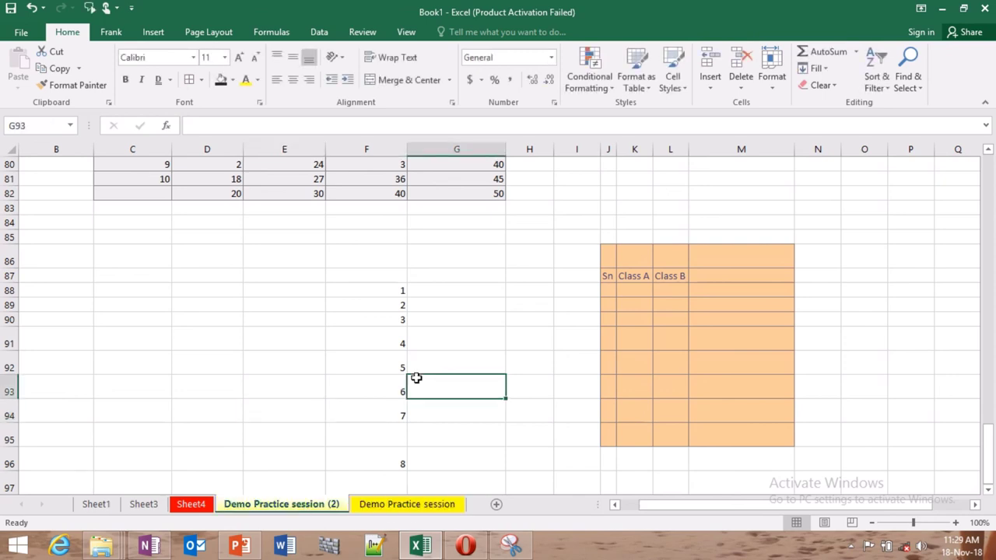
left_click(769, 81)
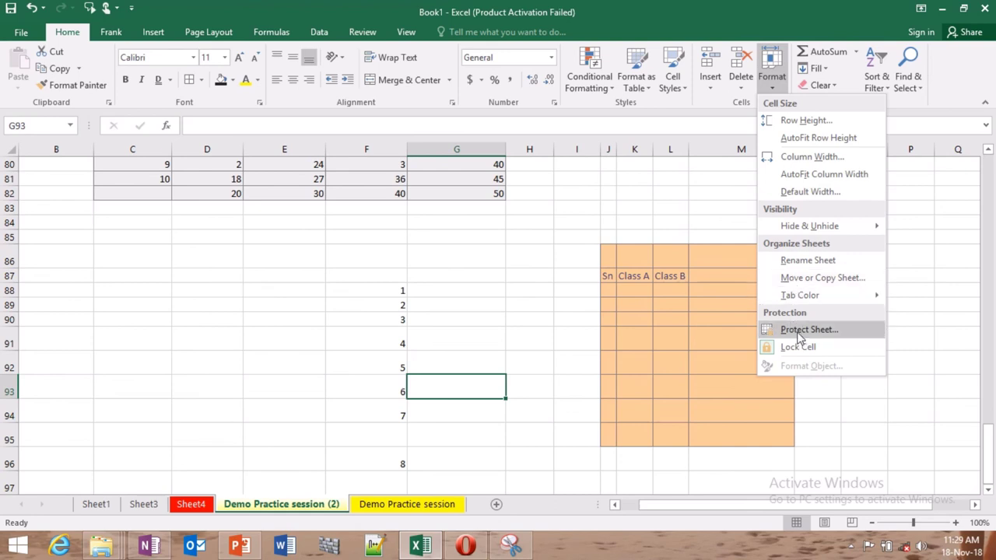
left_click(580, 323)
left_click(565, 290)
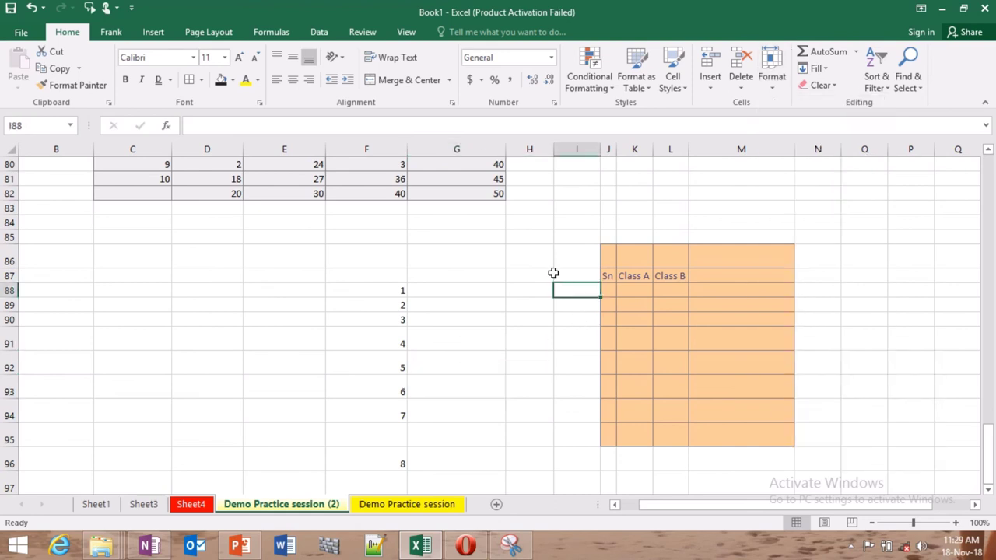
left_click(360, 33)
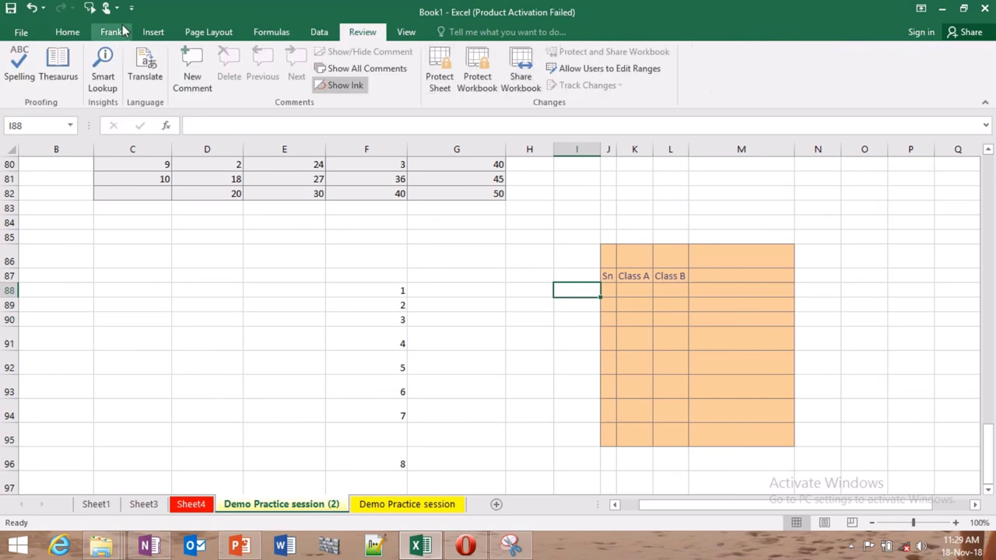
left_click(67, 32)
left_click(269, 206)
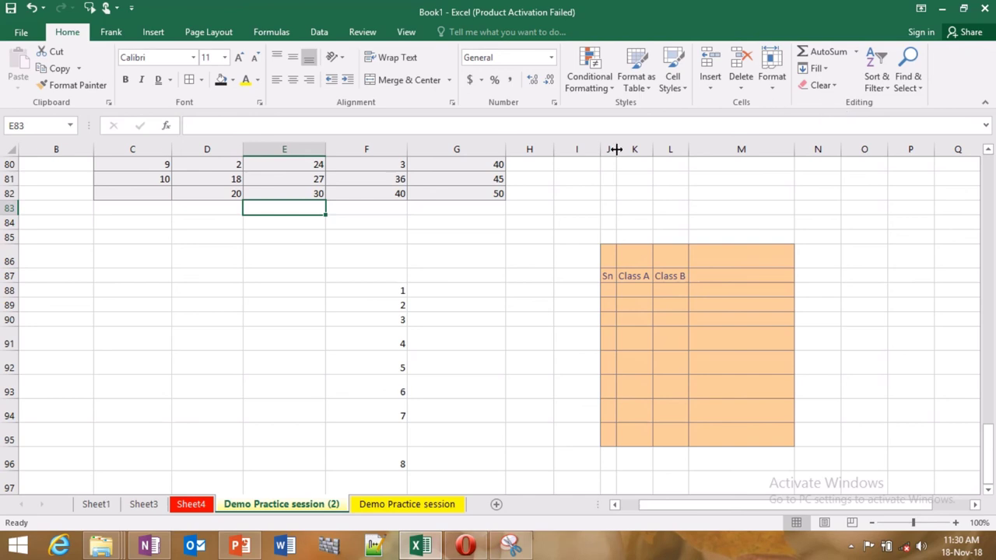
left_click(451, 225)
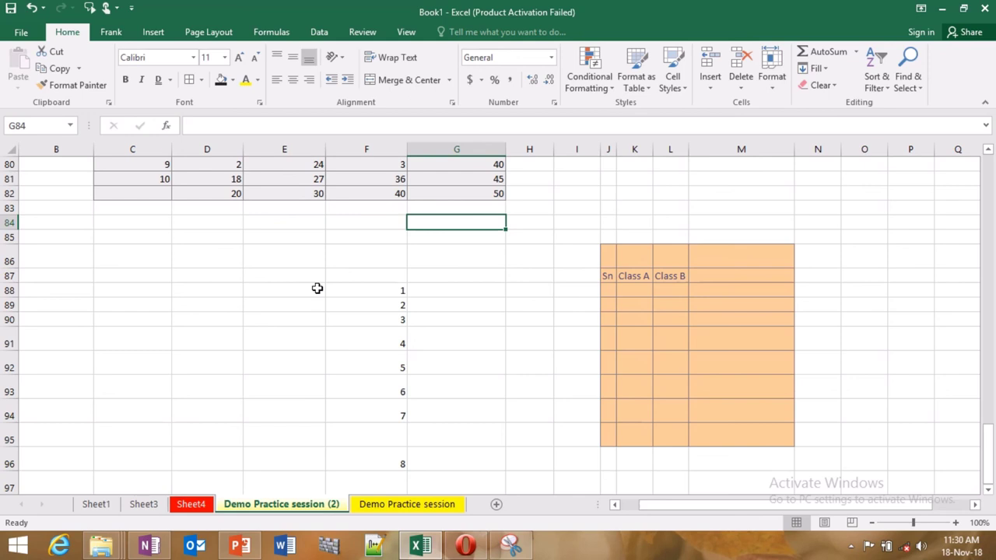
key("Down")
key("Right")
key("Right")
key("Right")
key("Right")
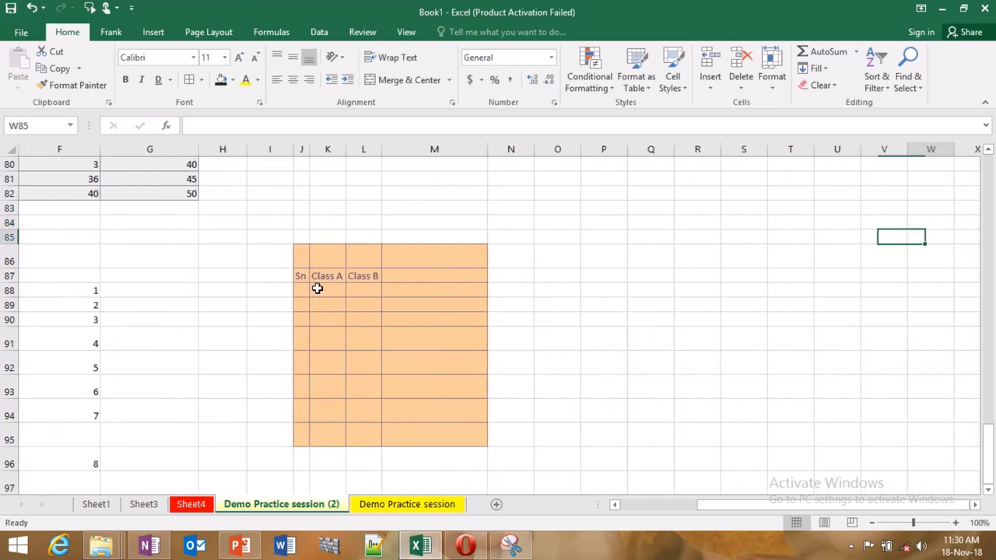
key("Right")
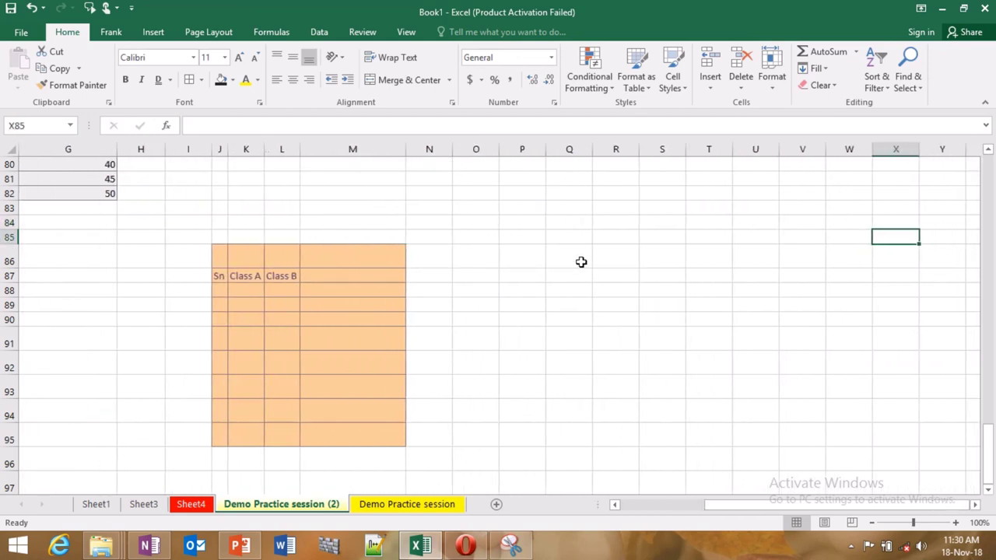
Step: Enter 1 in Q86 and fill row 86 to W86 as a 1–7 series
left_click(576, 261)
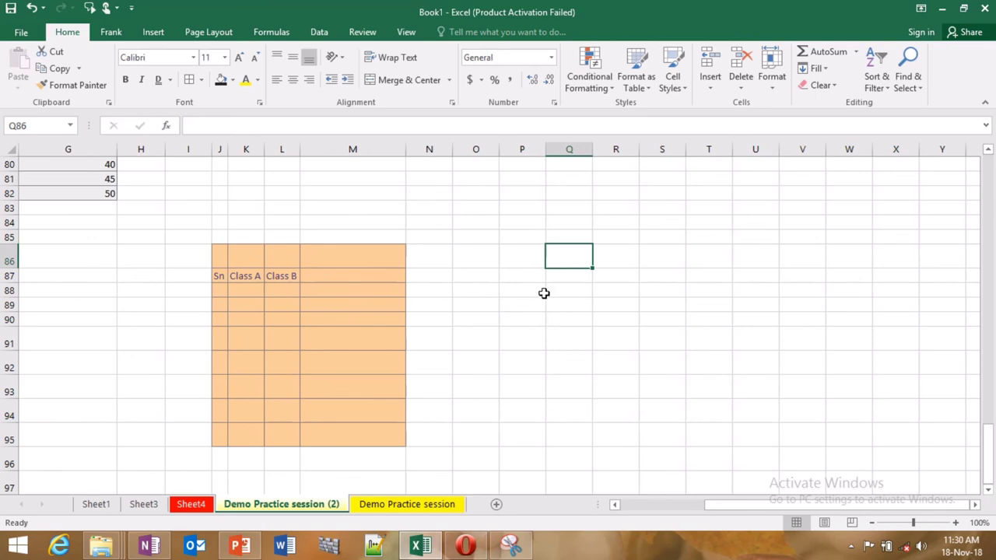
type("1")
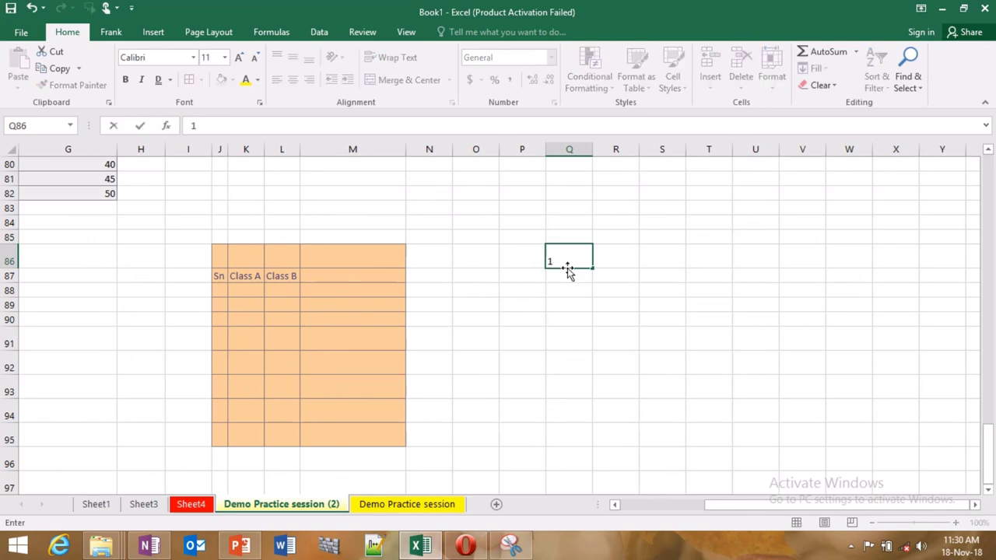
left_click_drag(593, 267, 872, 263)
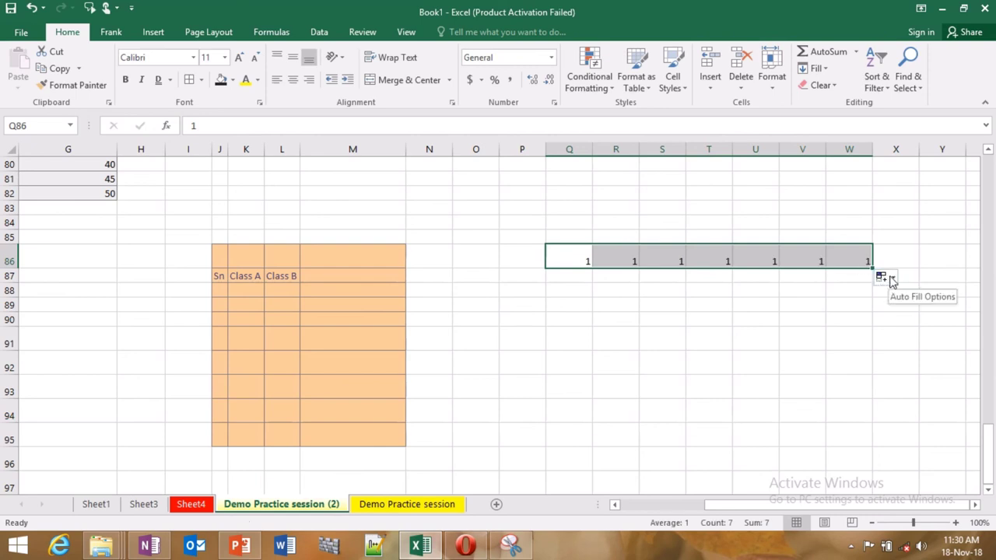
left_click(882, 277)
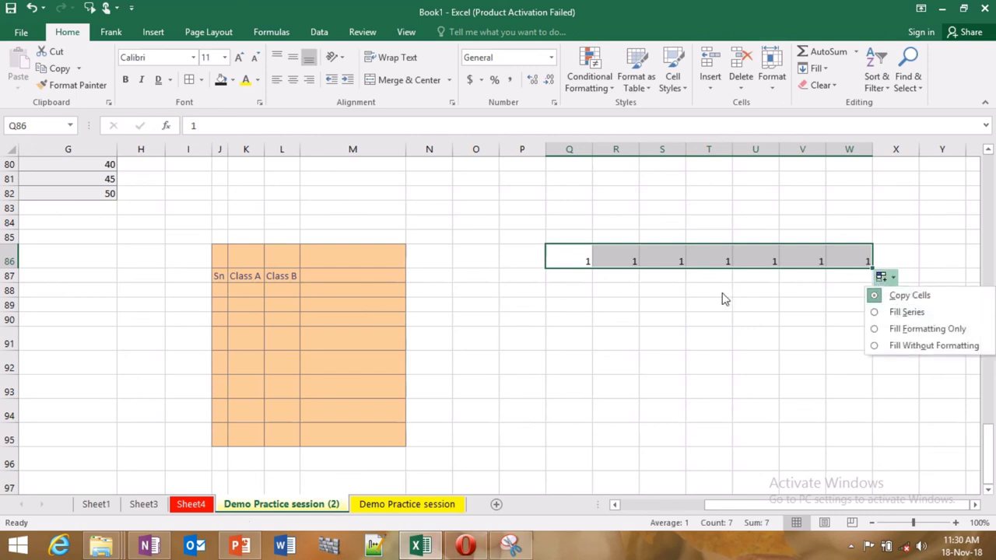
left_click(888, 313)
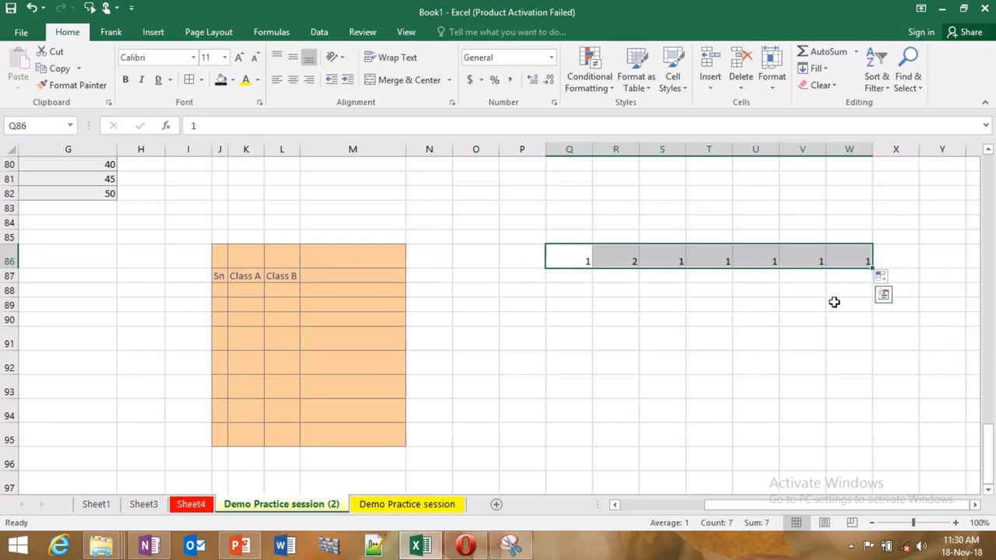
Step: Fill column Q down from Q86 to Q95, counting 1 to 10
left_click(584, 261)
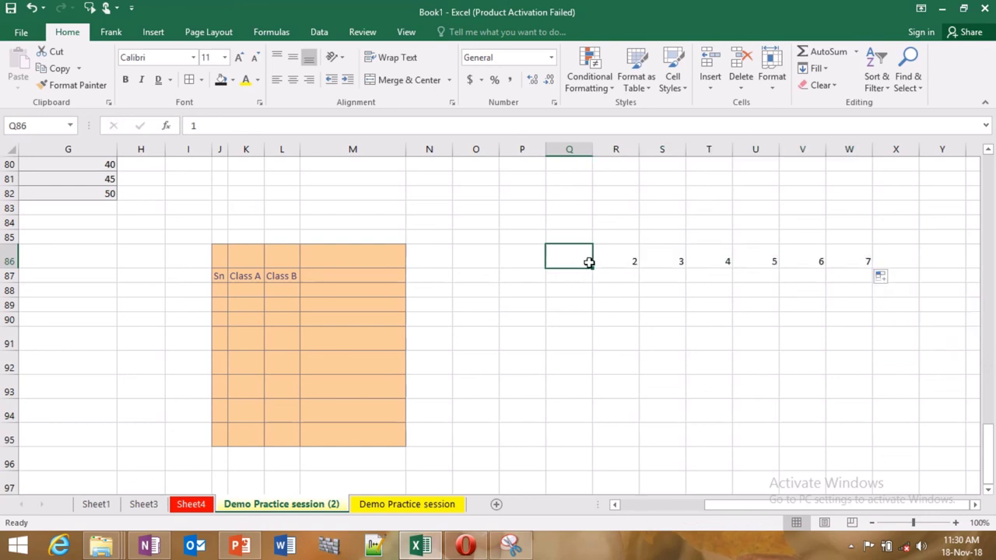
left_click_drag(592, 267, 597, 445)
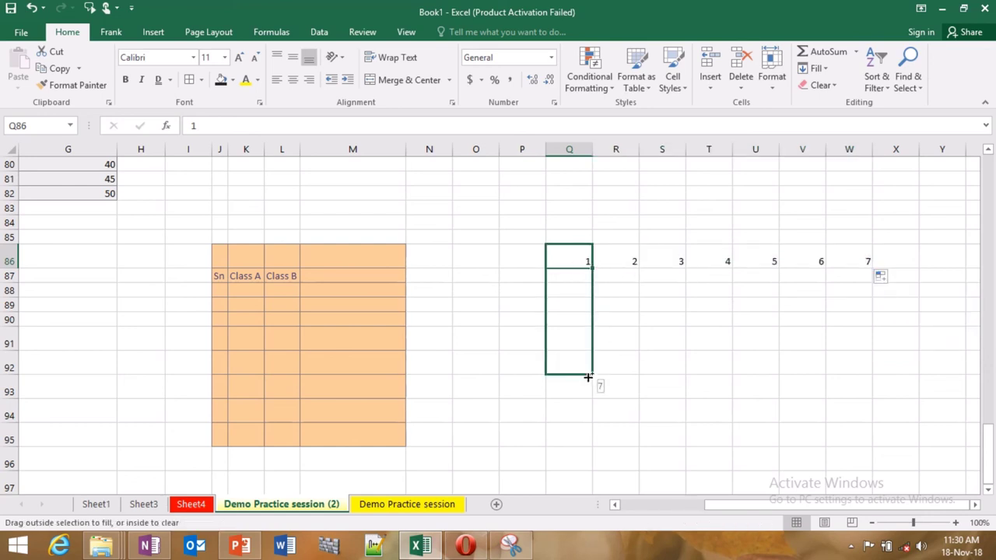
left_click(618, 260)
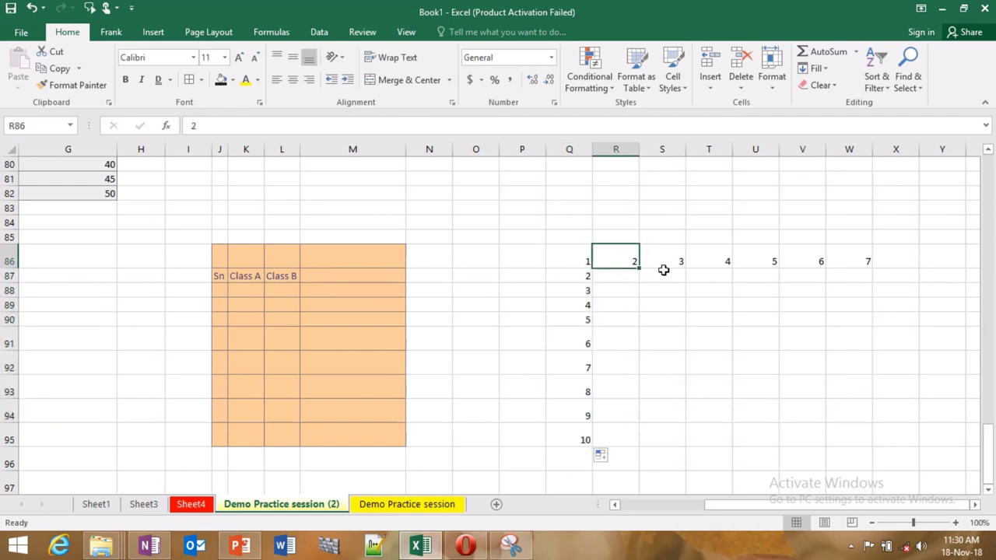
left_click(671, 300)
left_click(624, 279)
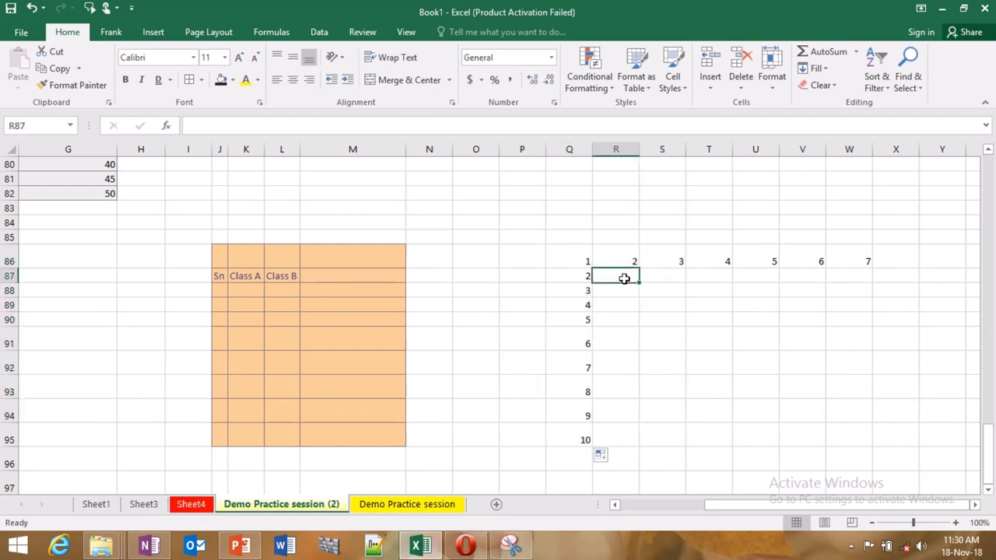
Step: Put 1 in P87 and fill row 87 across to W87
left_click(538, 278)
type("1")
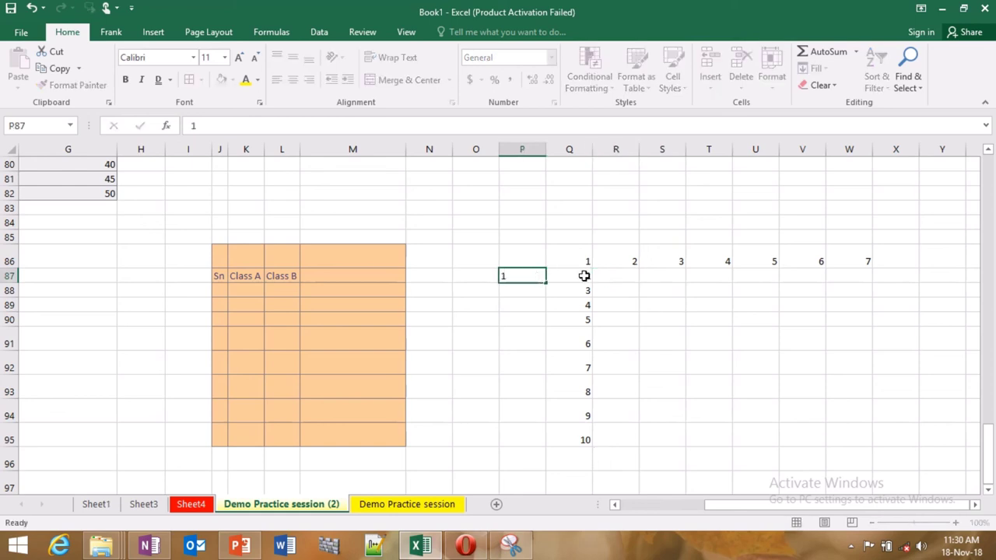
left_click(583, 276)
left_click_drag(593, 283, 875, 283)
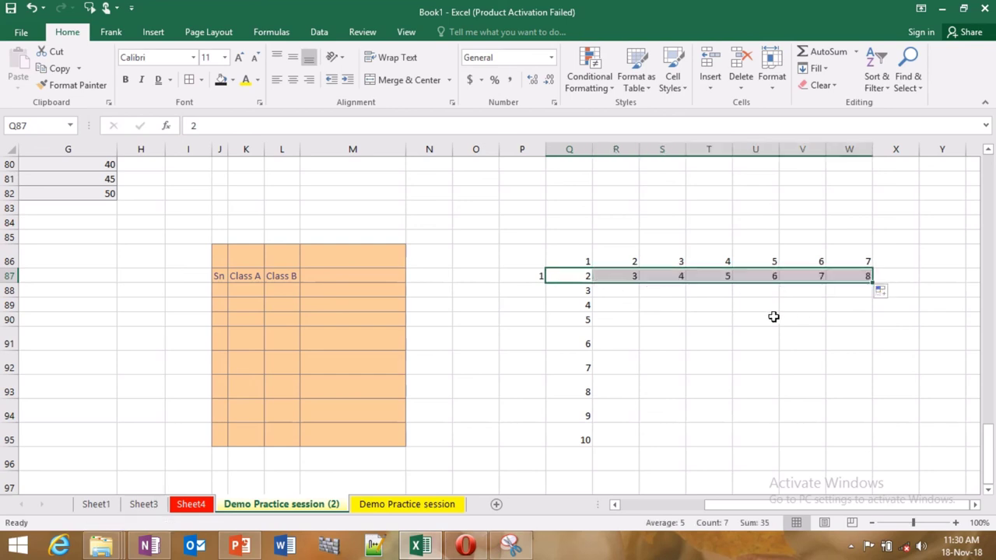
Step: Enter 1 and 2 in O88:P88 and fill row 88 across to W88
left_click(523, 288)
key("Left")
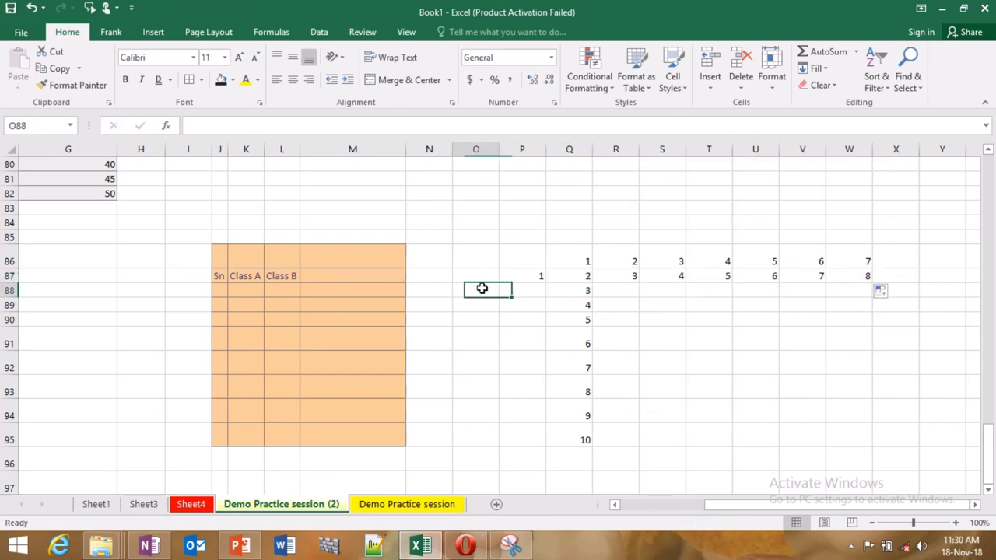
type("1")
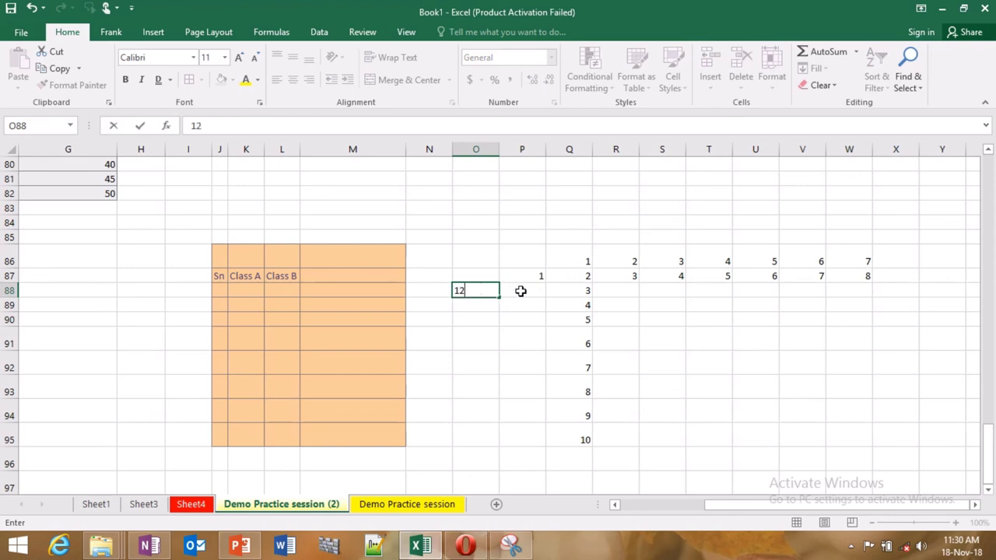
key("Tab")
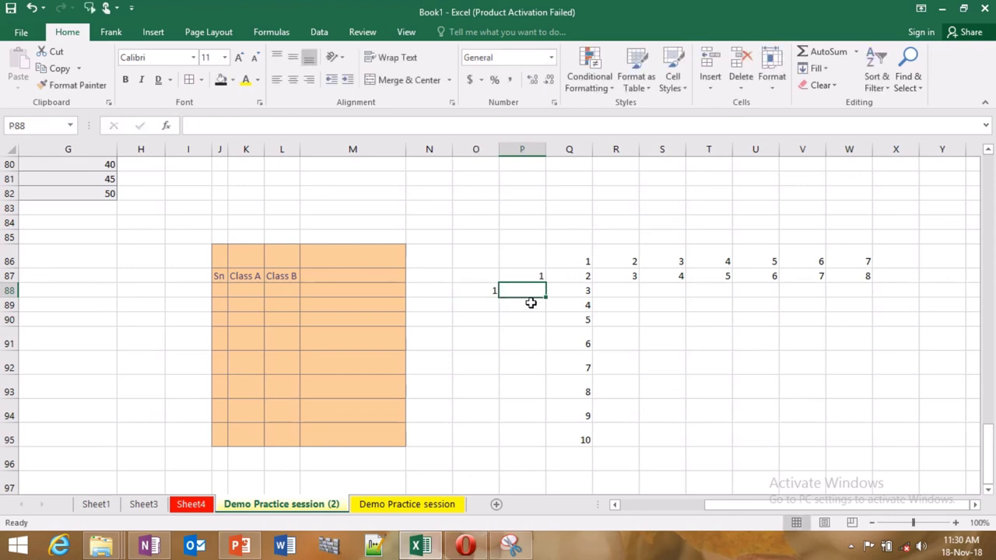
type("2")
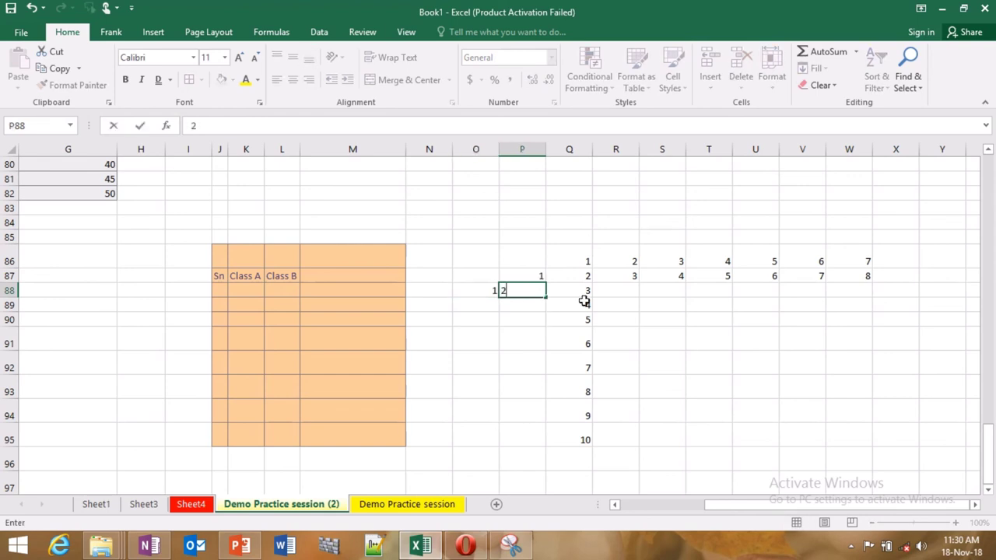
key("Tab")
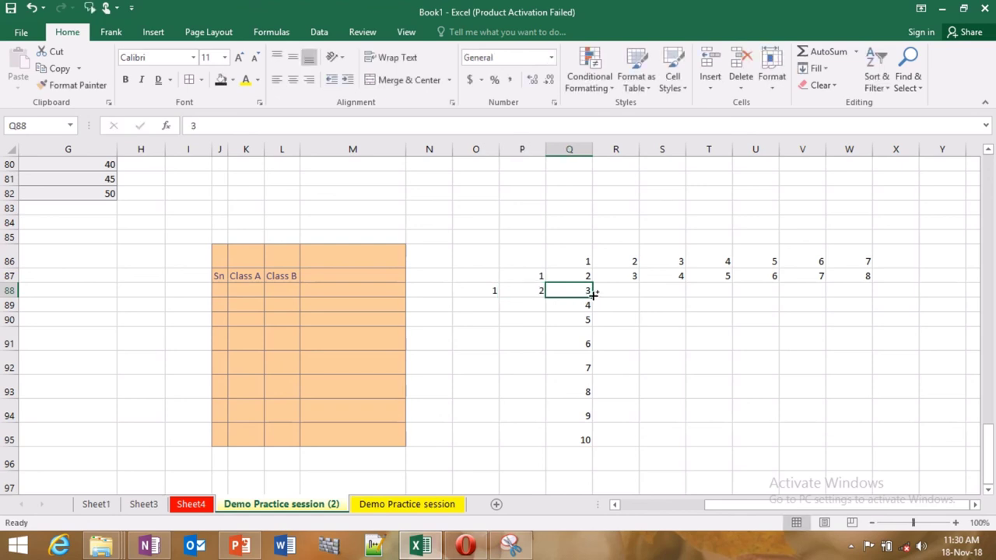
left_click_drag(593, 294, 593, 294)
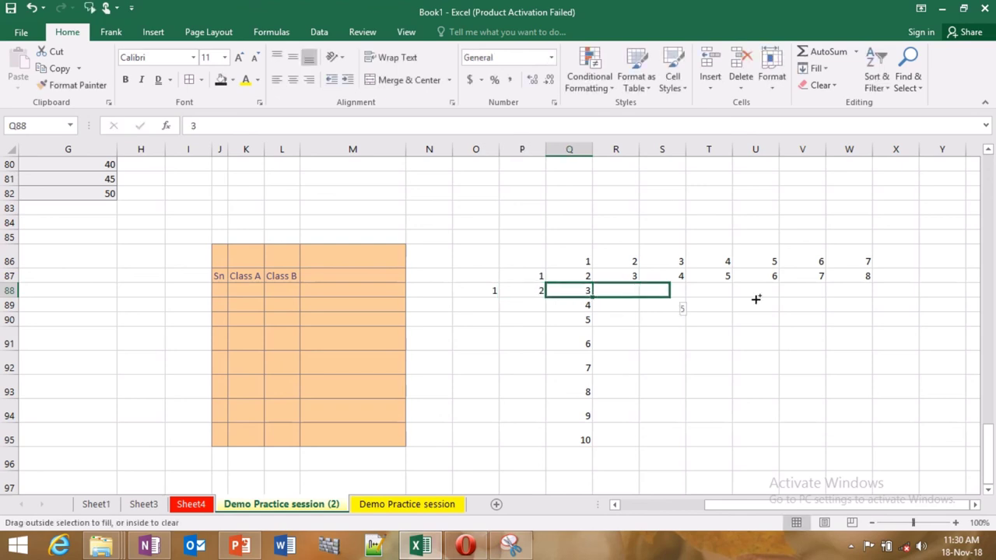
left_click_drag(593, 294, 863, 300)
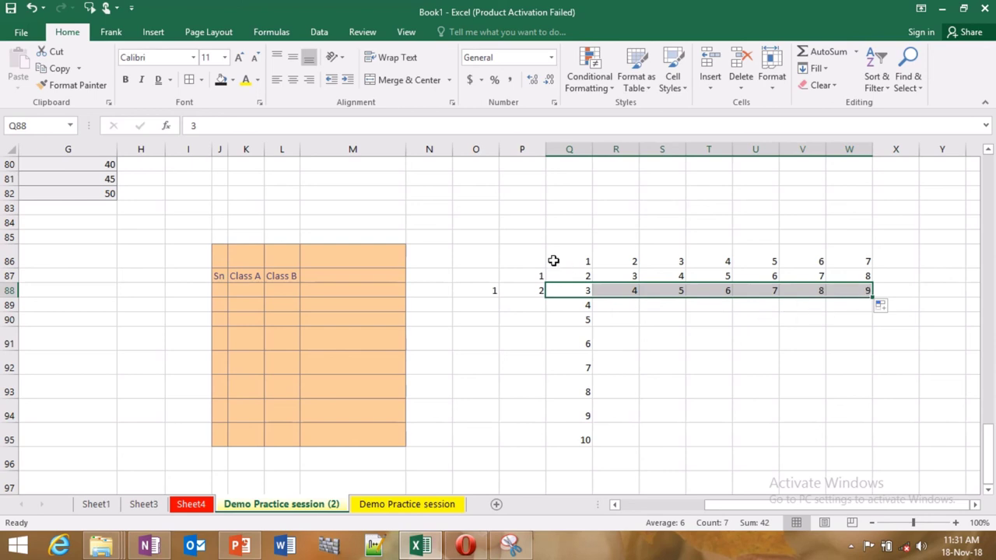
Step: Select the number block, then select the row 86 numbers Q86:W86
left_click_drag(553, 261, 717, 322)
key("shift+Right")
key("shift+Right")
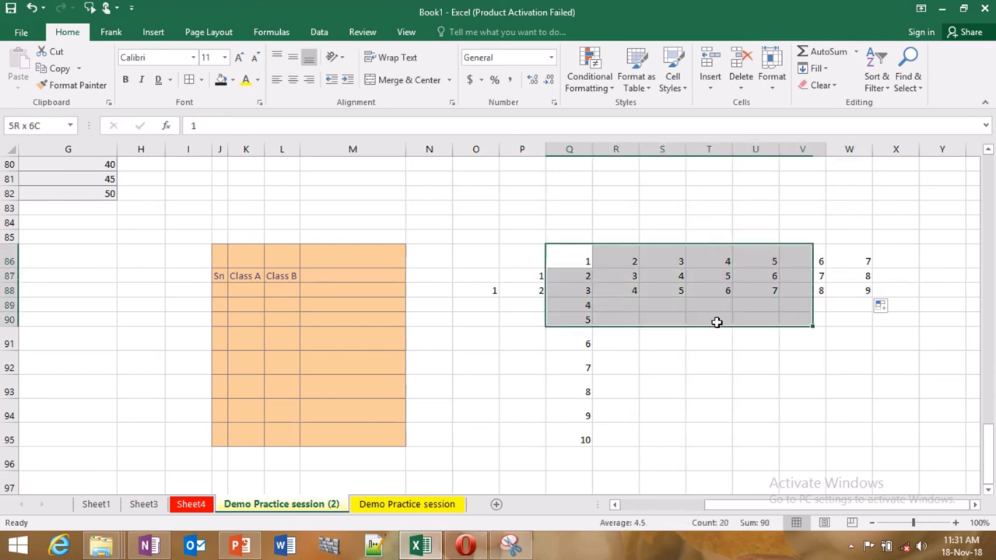
key("shift+Right")
left_click(692, 294)
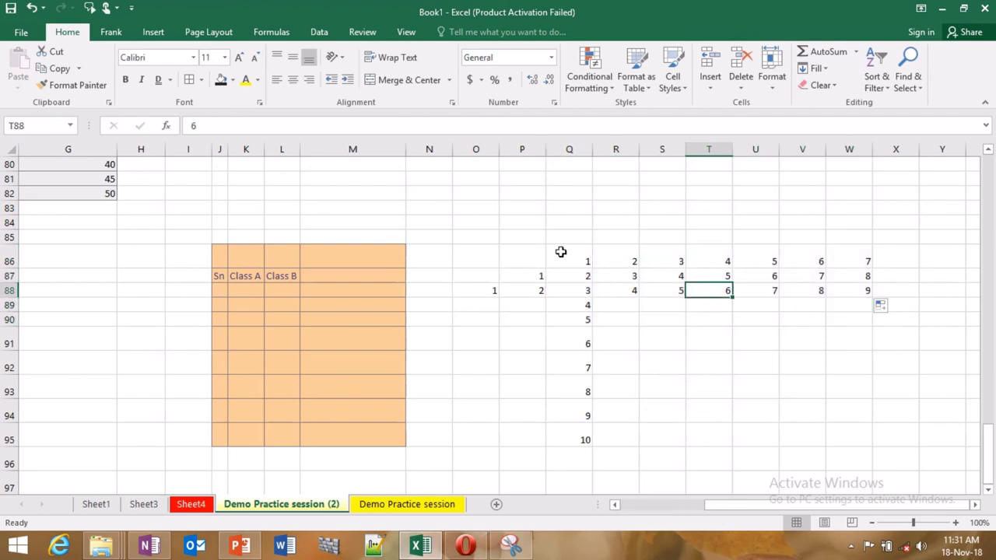
left_click_drag(574, 261, 865, 260)
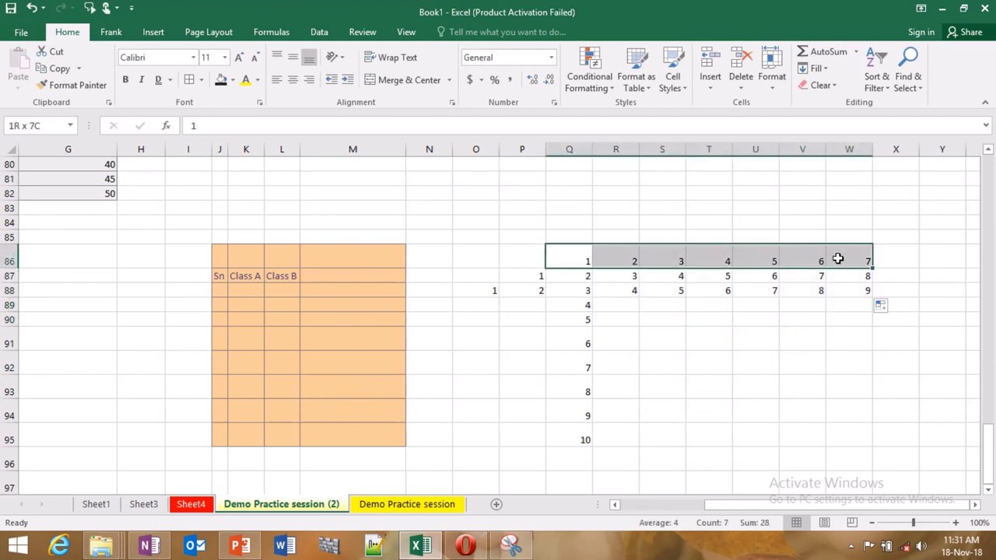
Step: AutoSum row 86 into X86 as =SUM(Q86:W86), giving 28
left_click(825, 53)
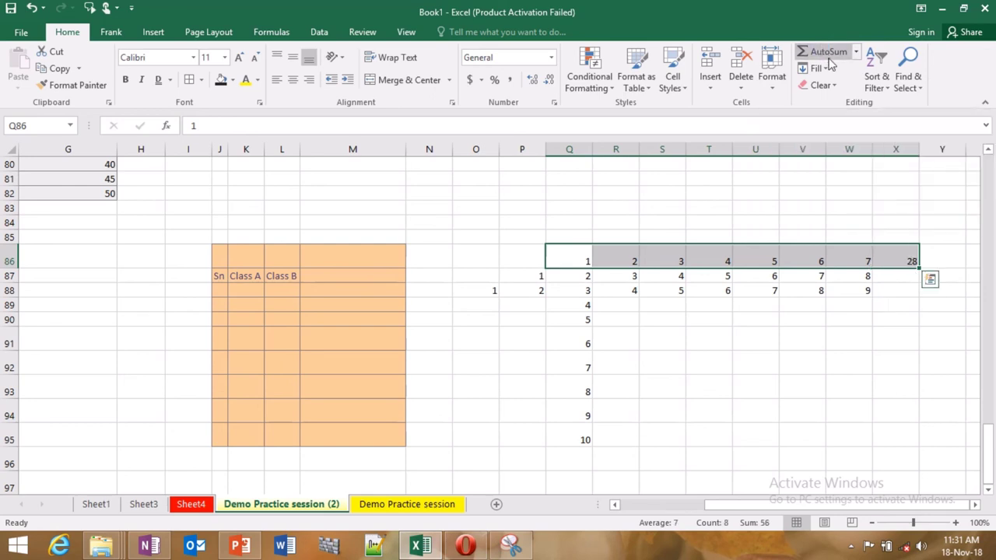
left_click(885, 265)
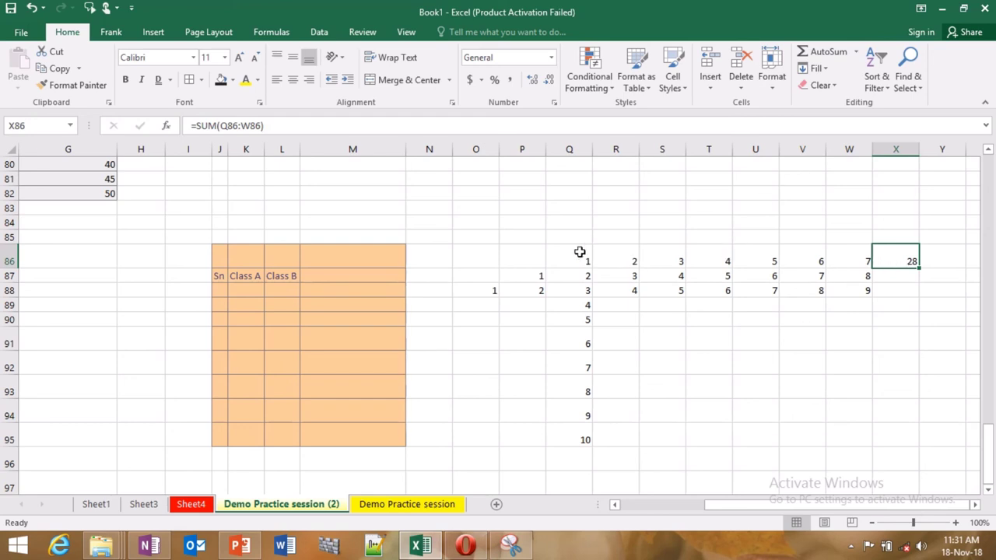
left_click_drag(579, 258, 722, 262)
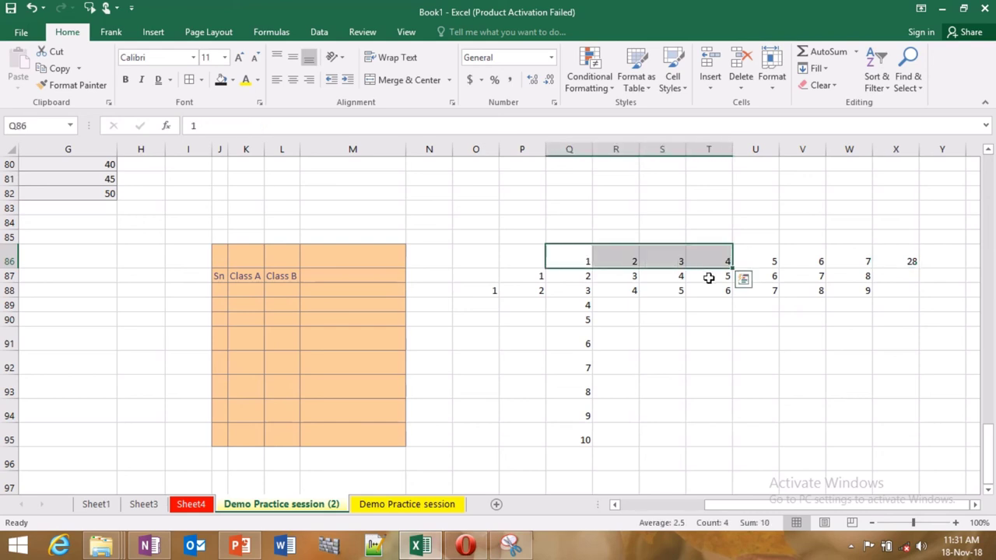
left_click(709, 278)
Step: Fill T87 right from its left neighbour and fill U87 up from U88 (7)
left_click(821, 68)
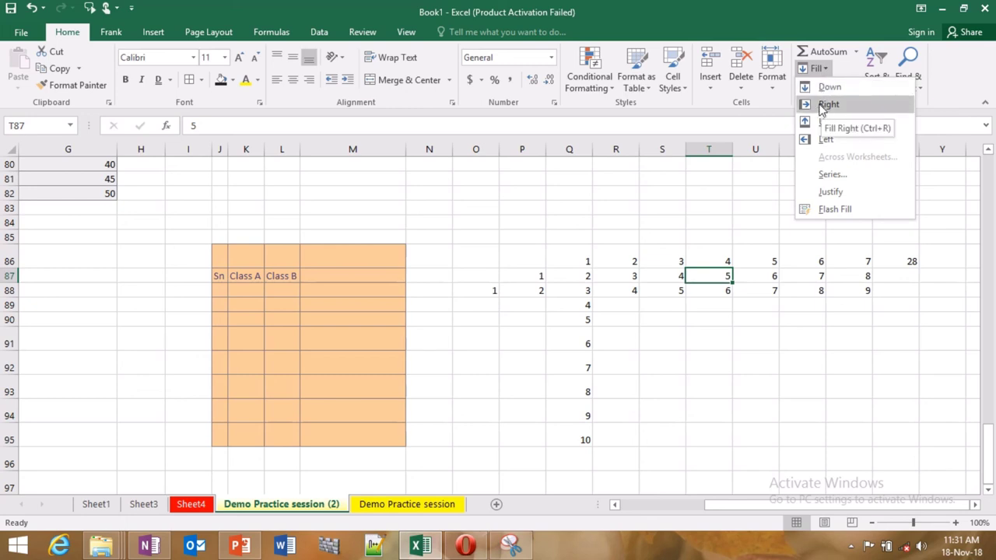
key("Escape")
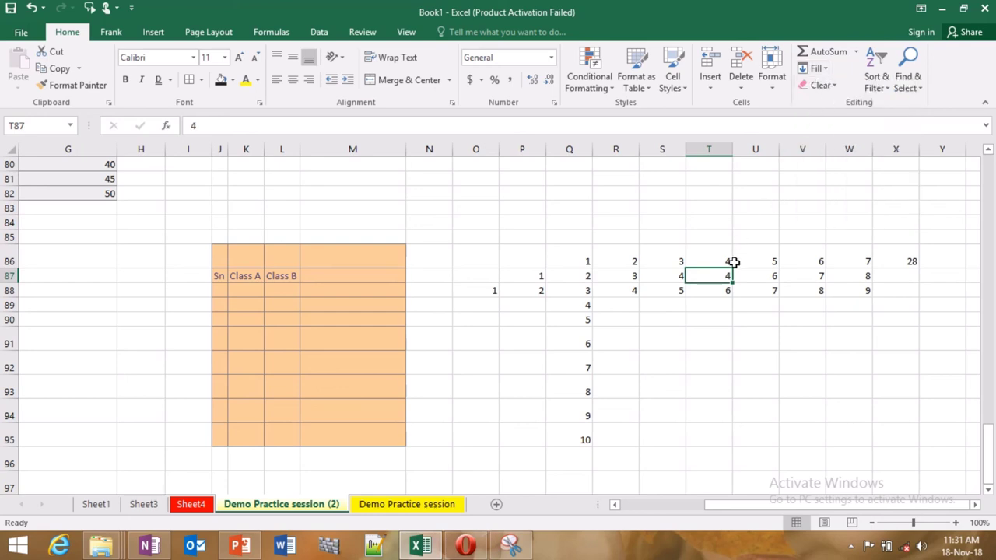
left_click(762, 259)
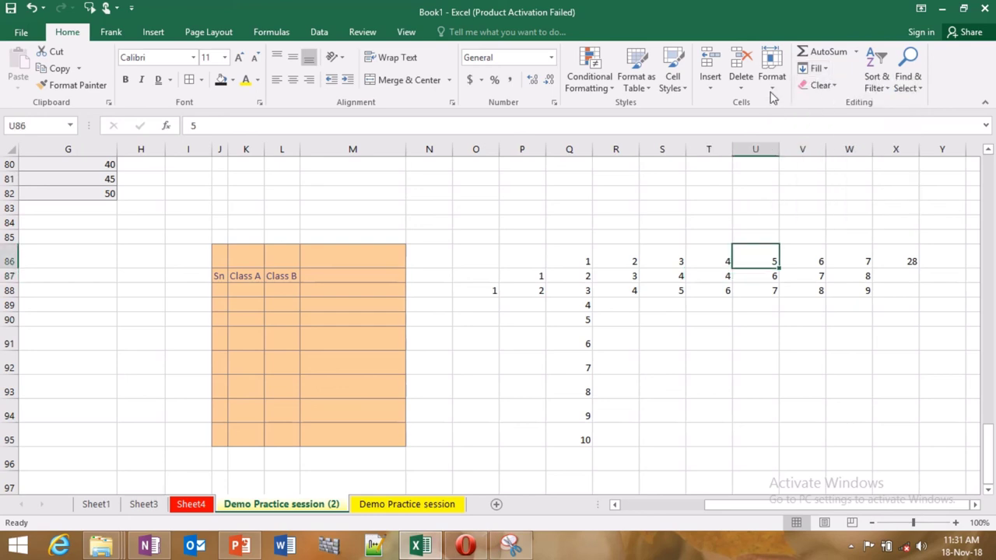
left_click(767, 274)
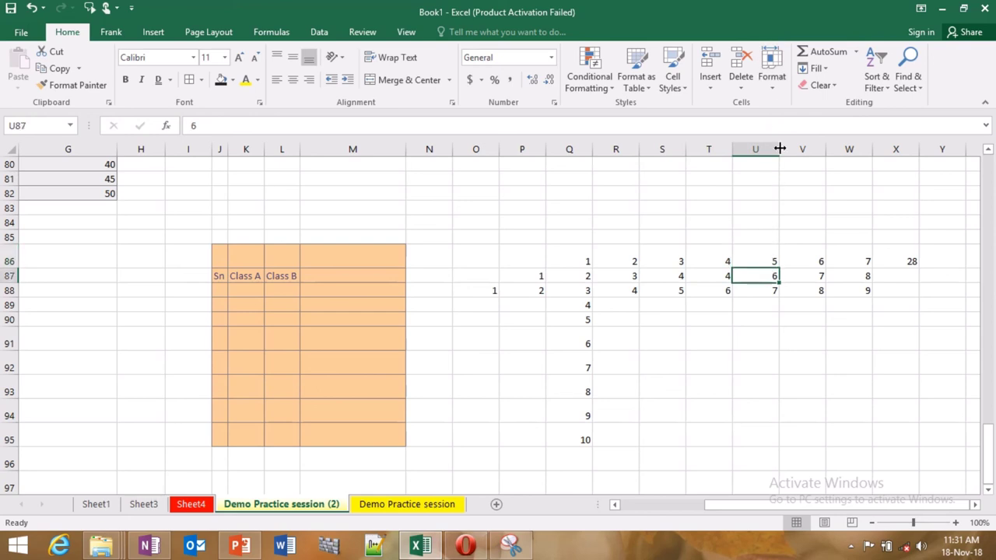
left_click(822, 70)
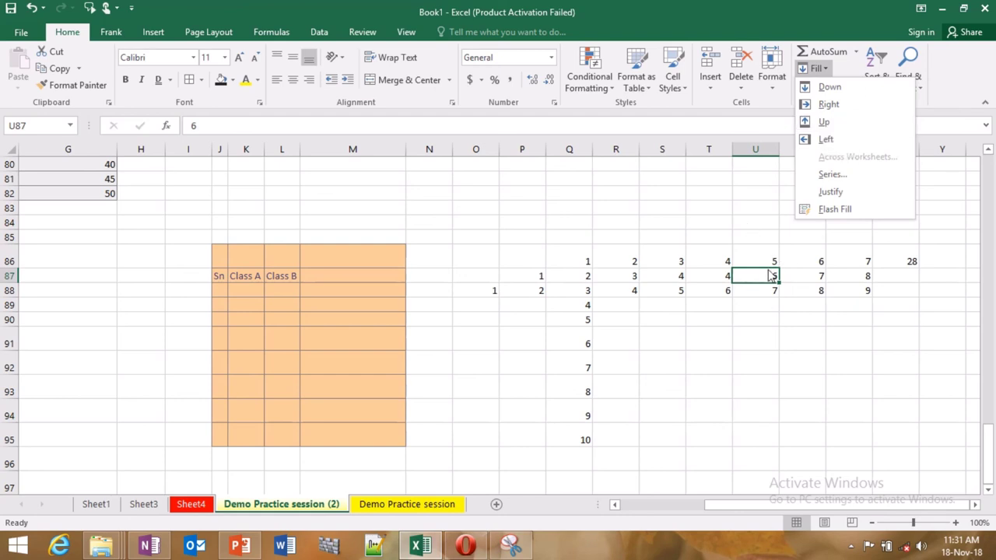
left_click(825, 123)
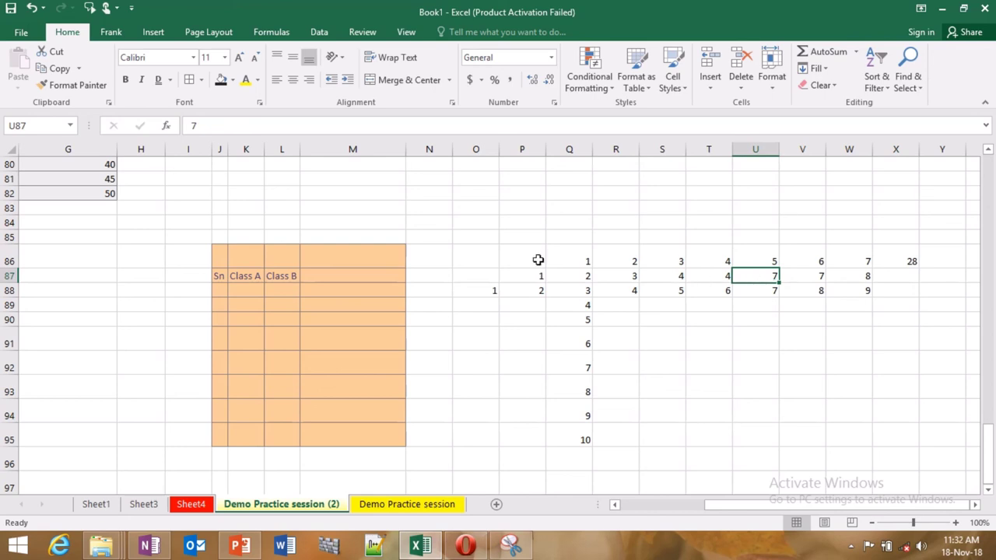
left_click_drag(569, 256, 863, 256)
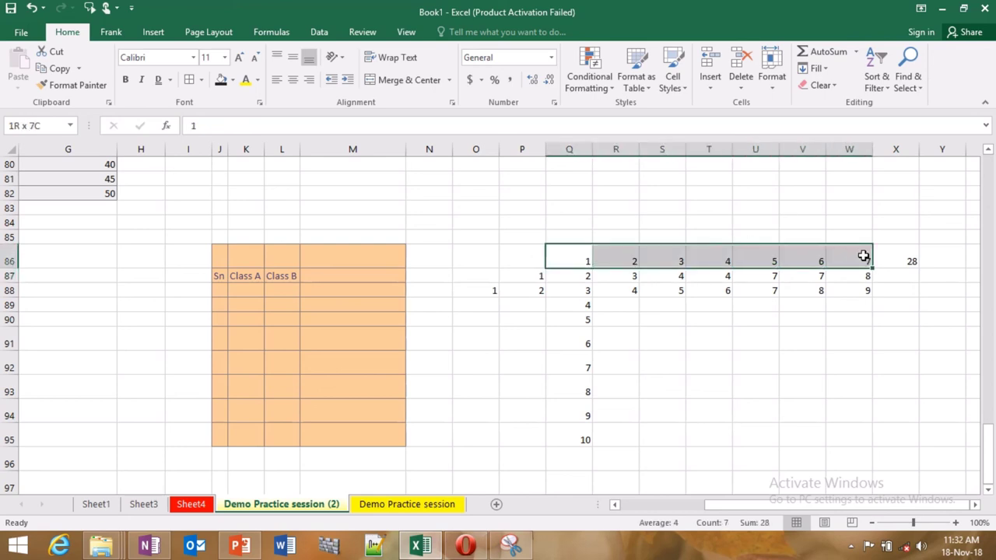
left_click(816, 68)
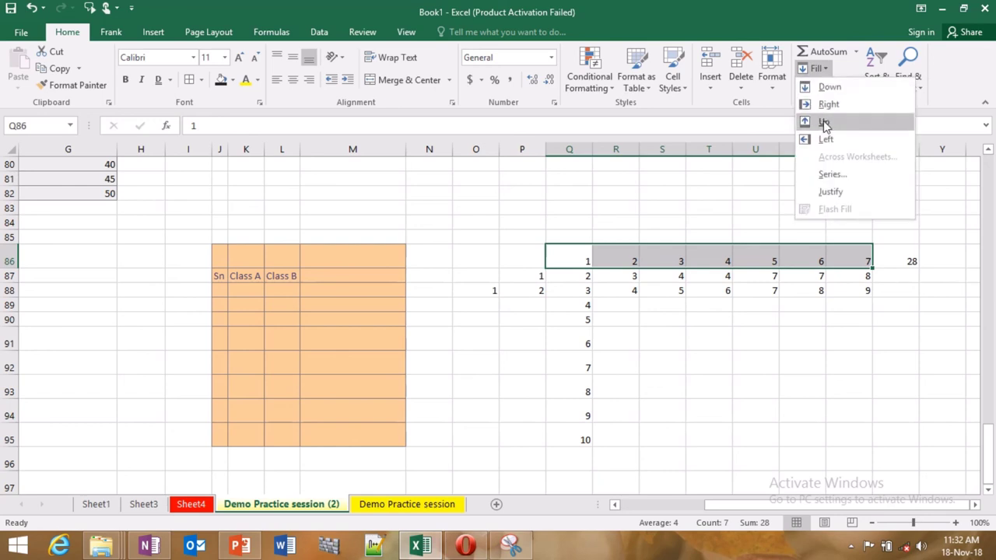
left_click(831, 175)
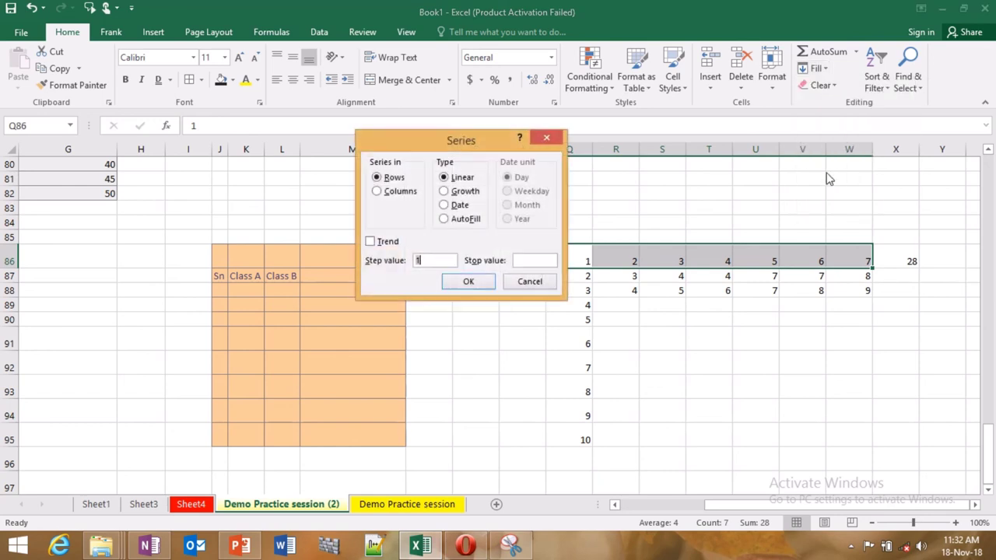
left_click_drag(439, 142, 366, 77)
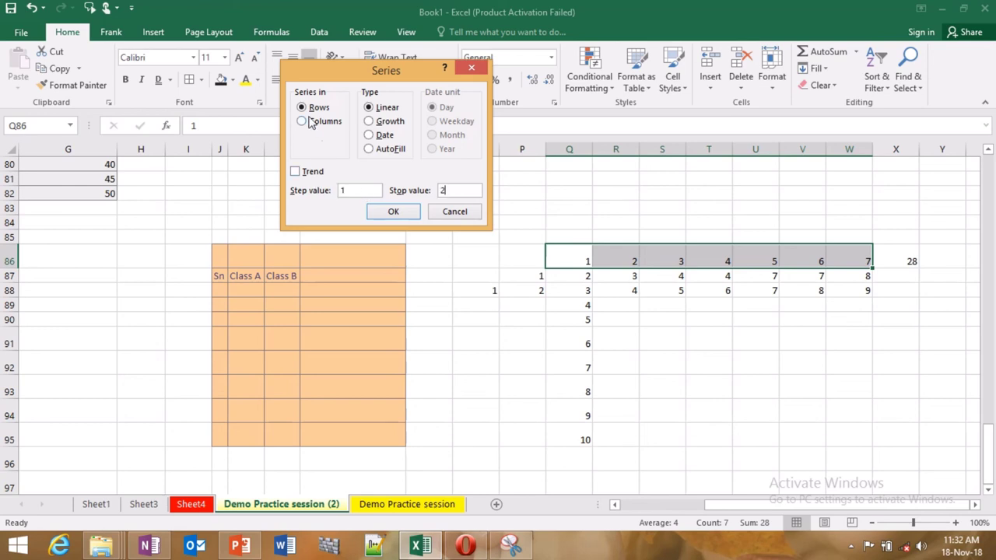
left_click(369, 123)
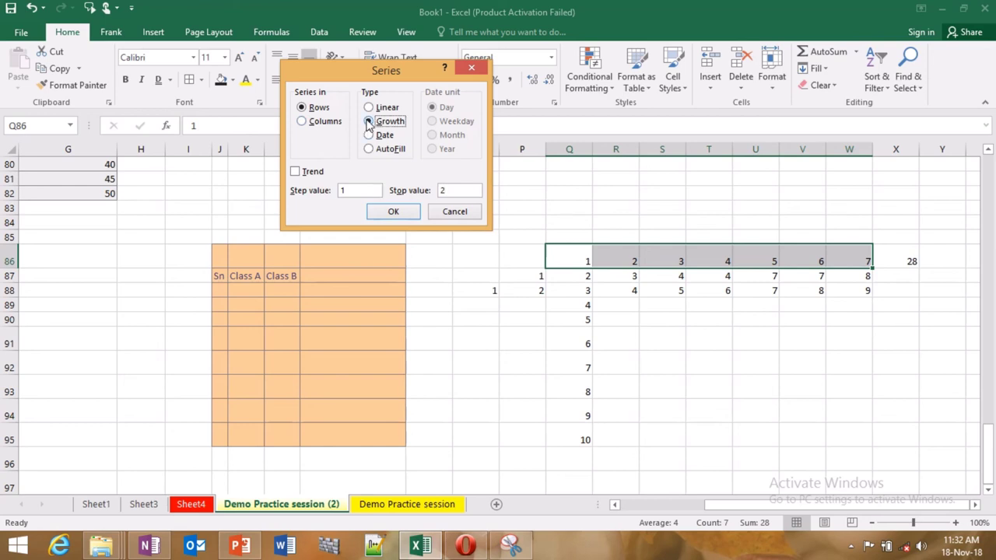
left_click(392, 211)
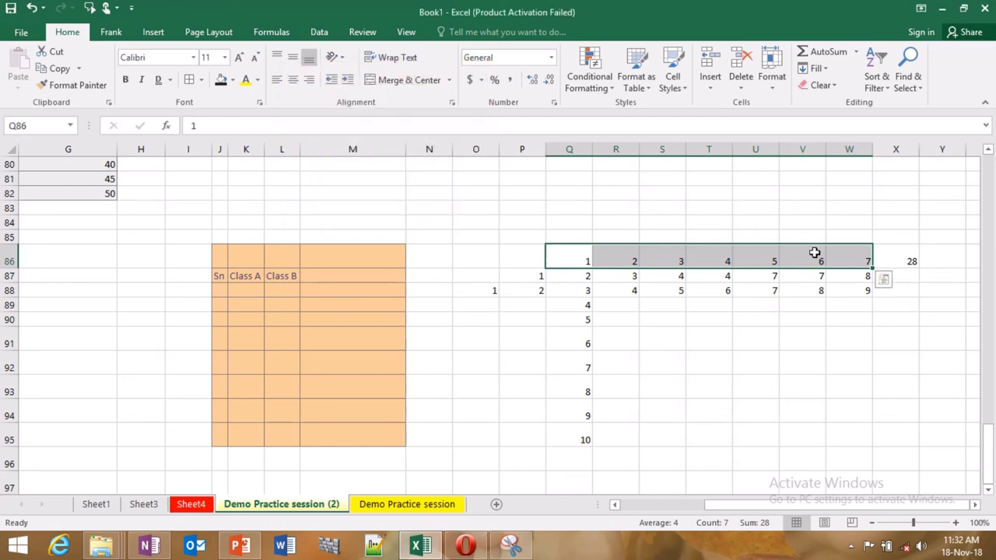
left_click(883, 280)
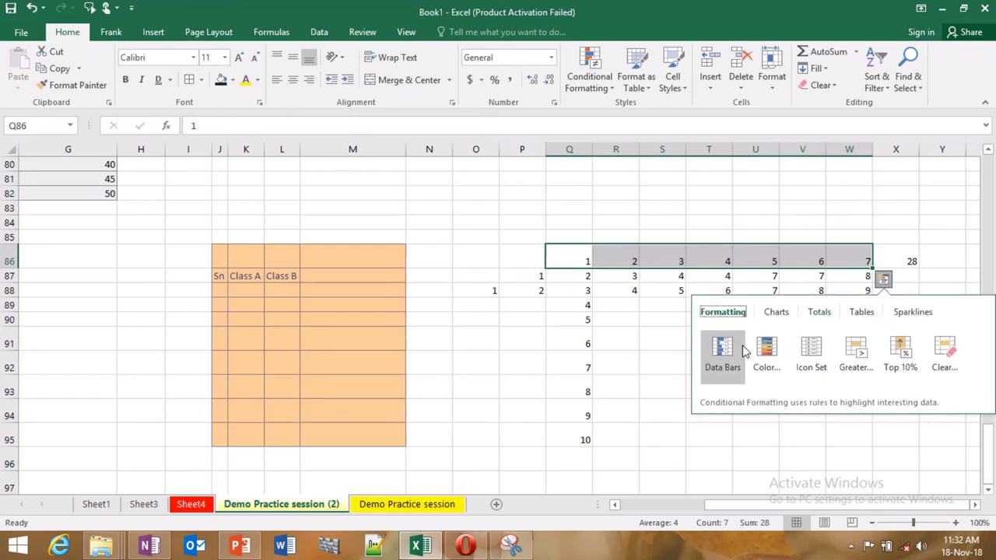
left_click(660, 307)
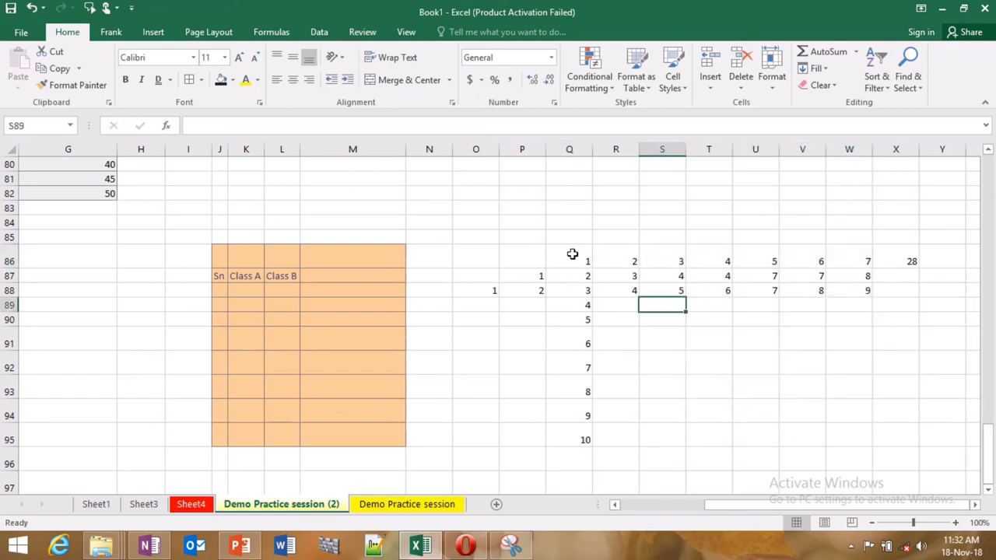
left_click_drag(574, 257, 896, 260)
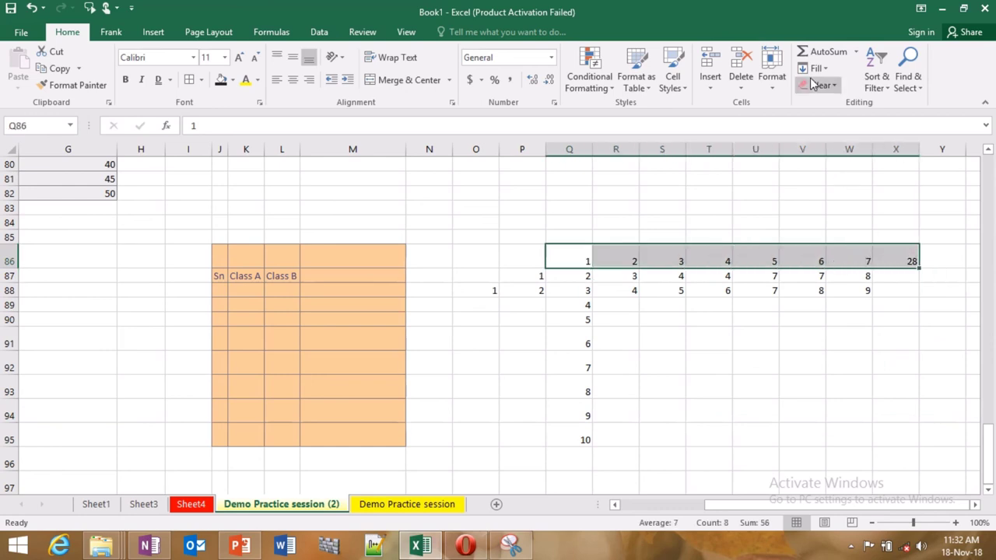
left_click(871, 69)
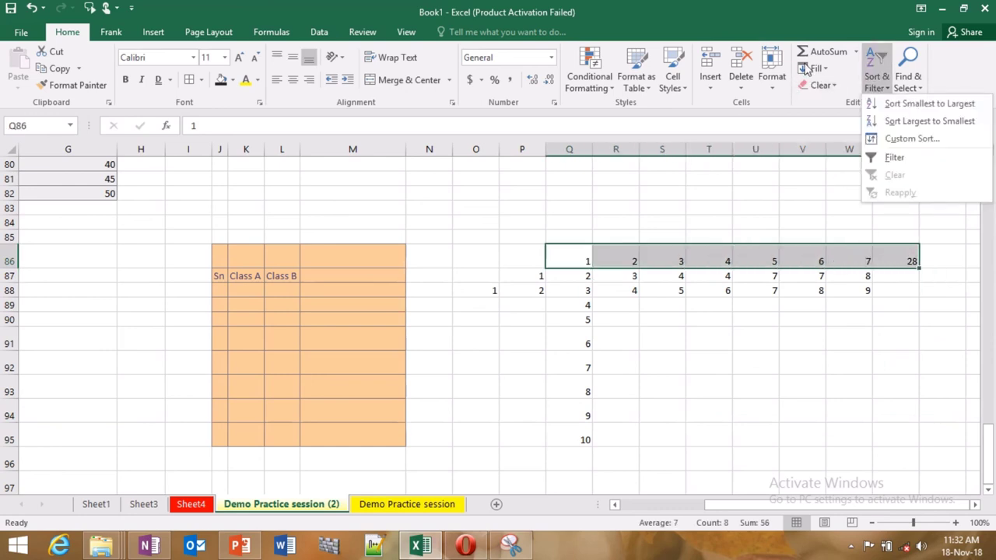
left_click(814, 69)
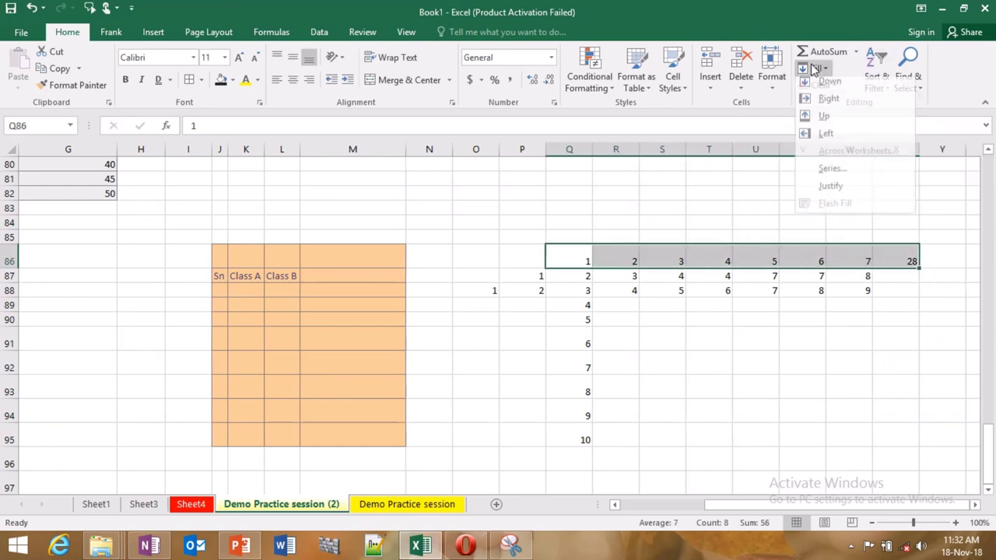
left_click(831, 176)
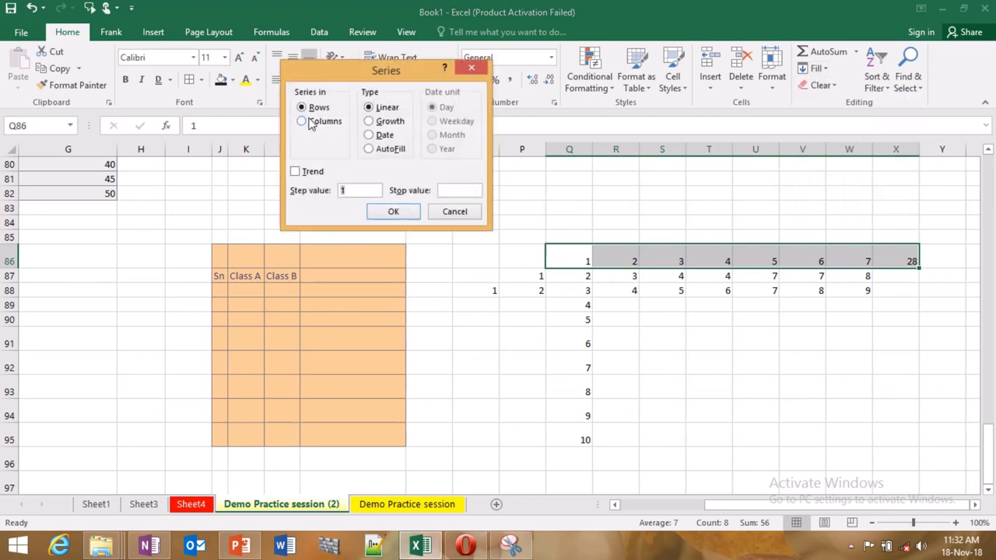
left_click(296, 171)
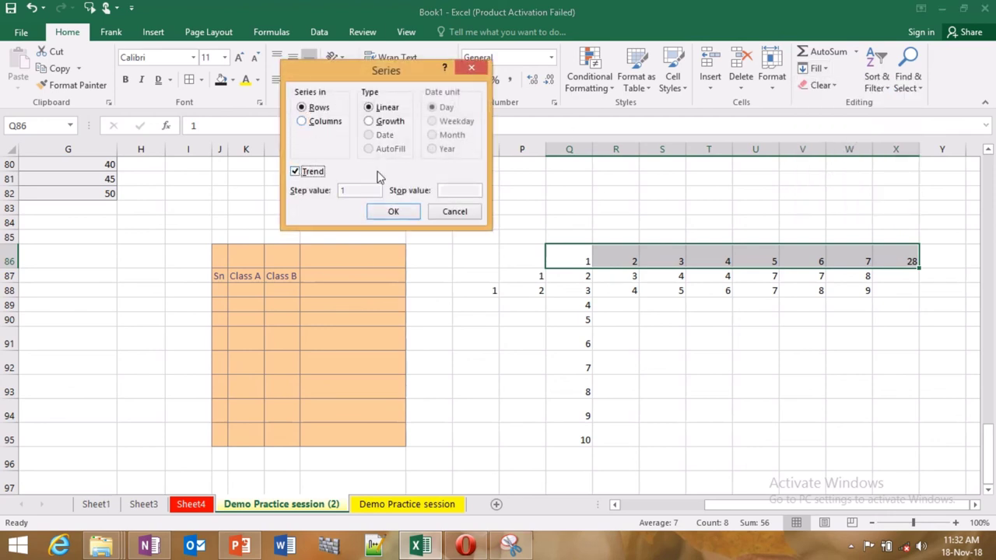
left_click(297, 172)
type("3")
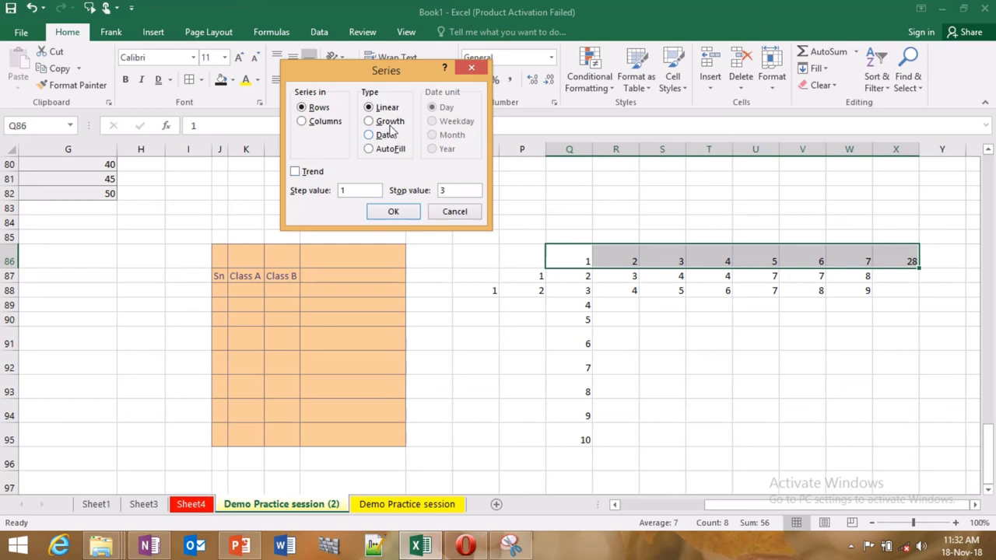
left_click(393, 212)
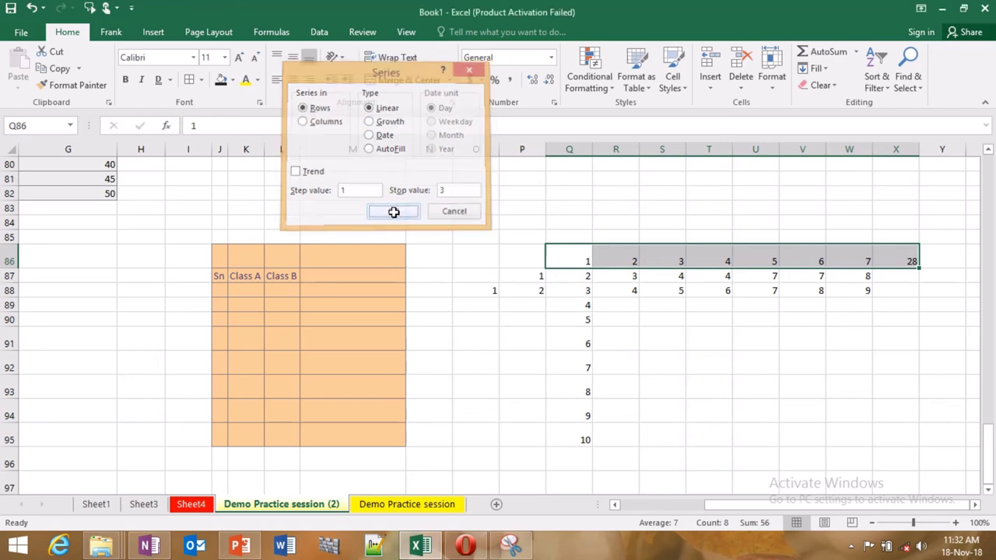
left_click(628, 226)
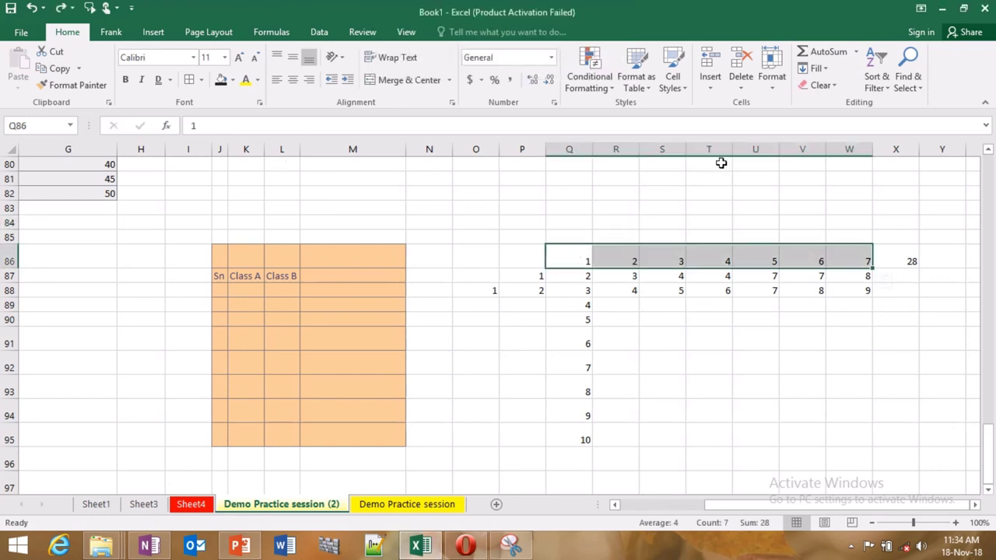
Step: Fill Q86:W86 as a series with step value 2
left_click(826, 70)
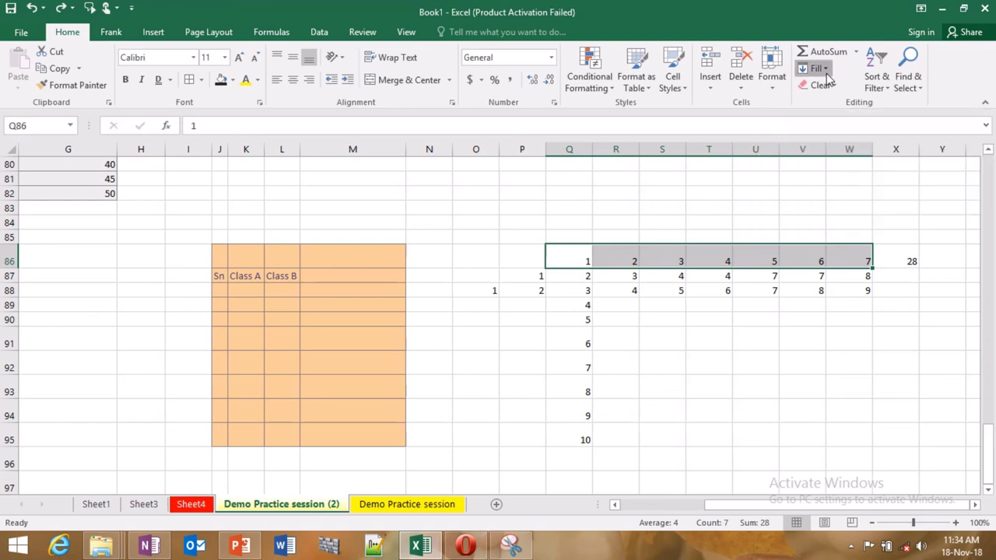
left_click(829, 175)
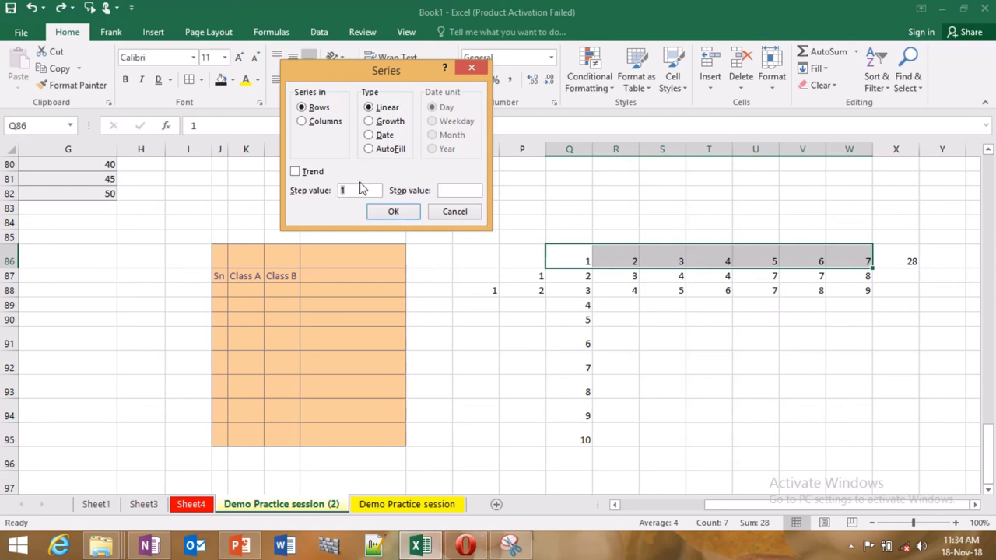
left_click(360, 190)
left_click(394, 213)
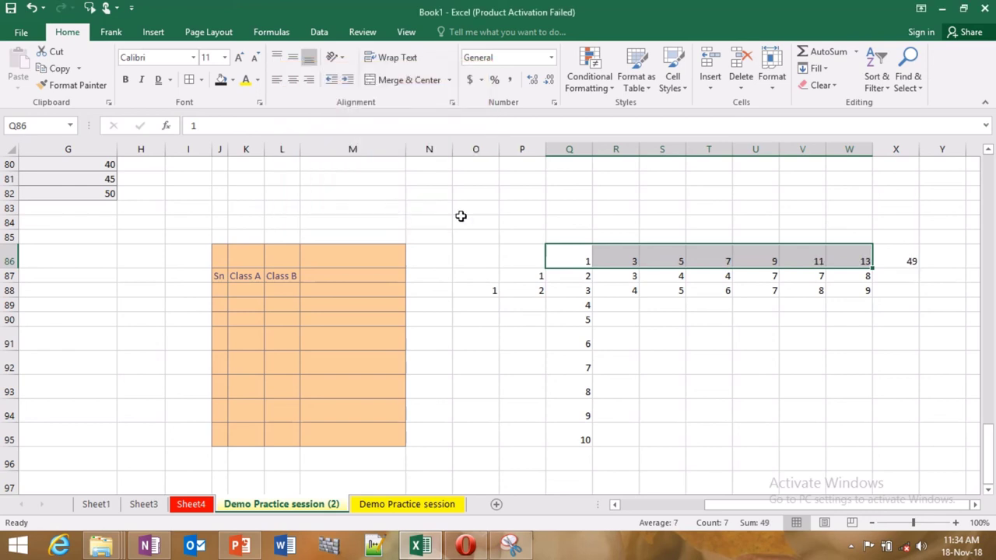
Step: Check row 86 now reads 1, 3, 5 up to 13, then reselect it
left_click(618, 257)
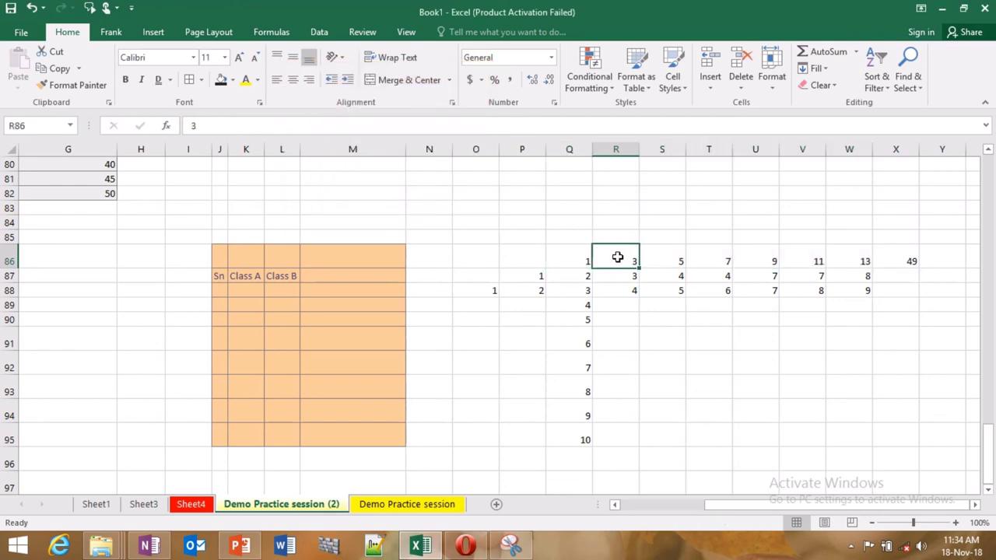
left_click(661, 263)
left_click(725, 261)
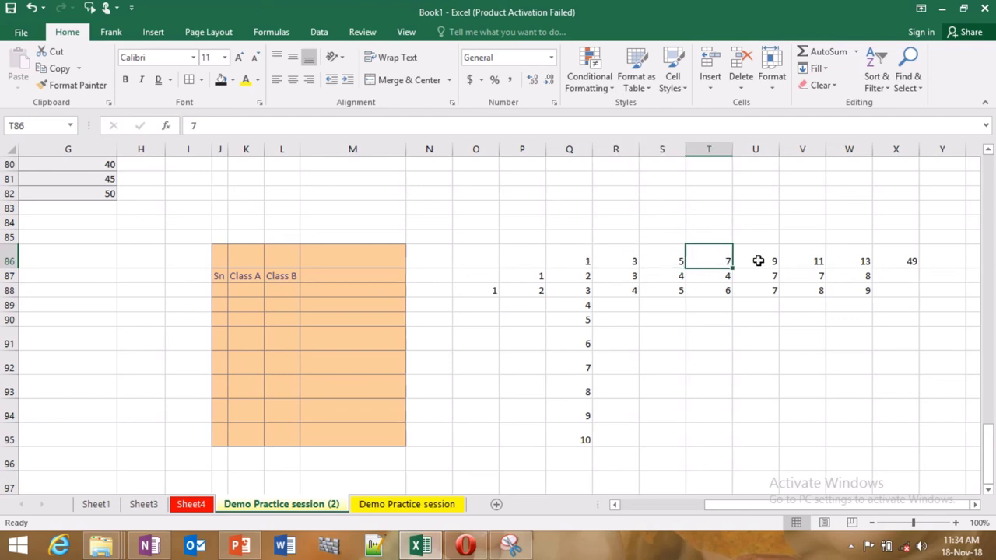
left_click(767, 262)
left_click(806, 261)
left_click(851, 260)
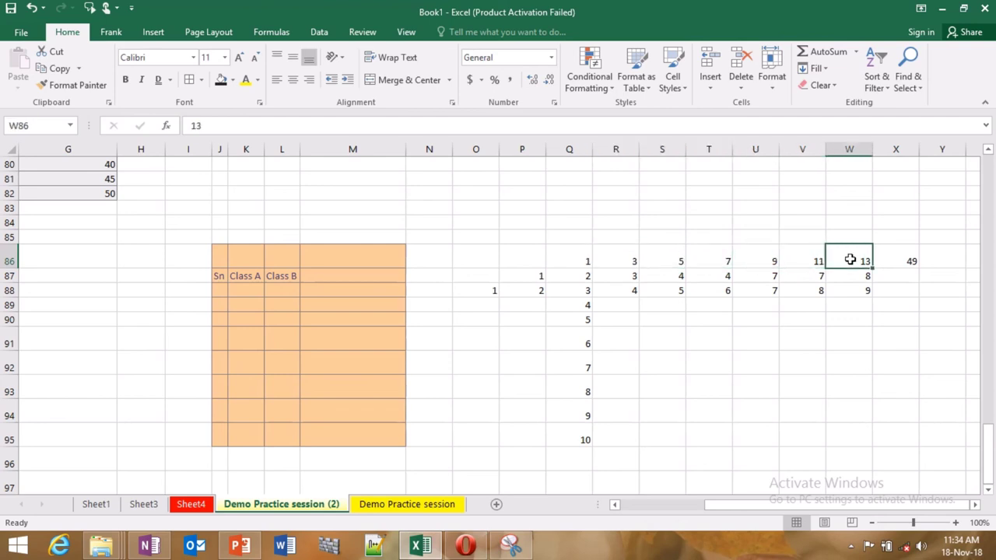
left_click_drag(576, 261, 843, 250)
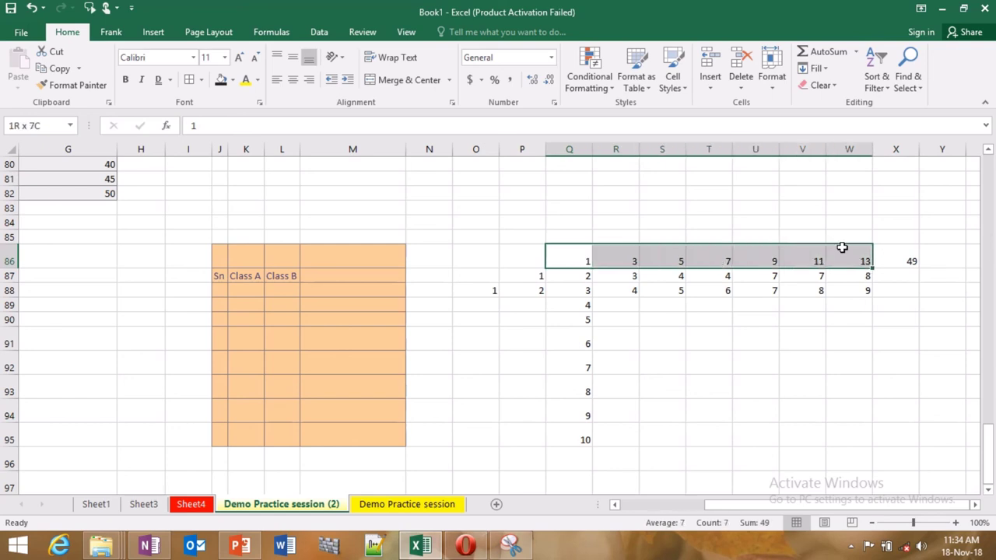
Step: Refill Q86:W86 as a series with step value 5, giving 1, 6, 11 … 31
left_click(817, 69)
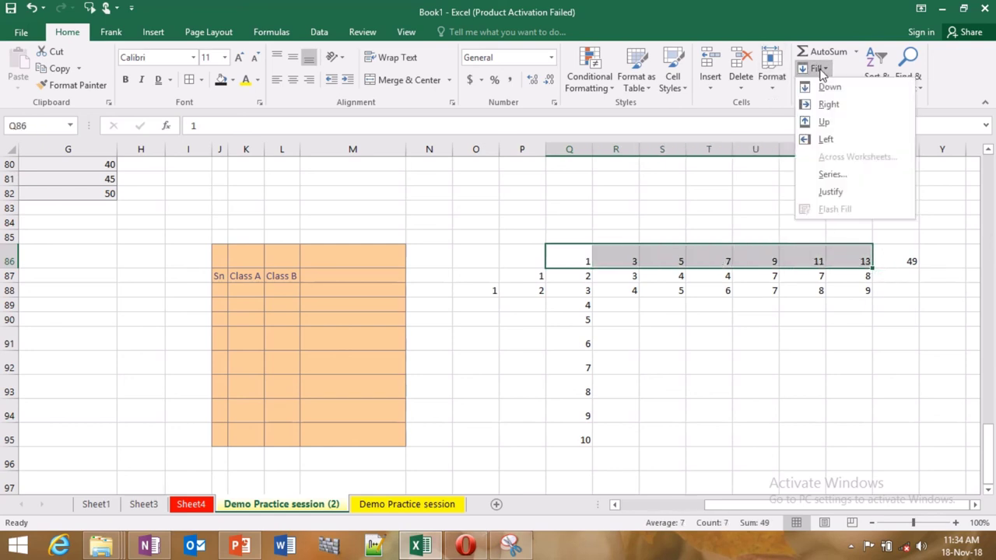
left_click(832, 175)
type("5")
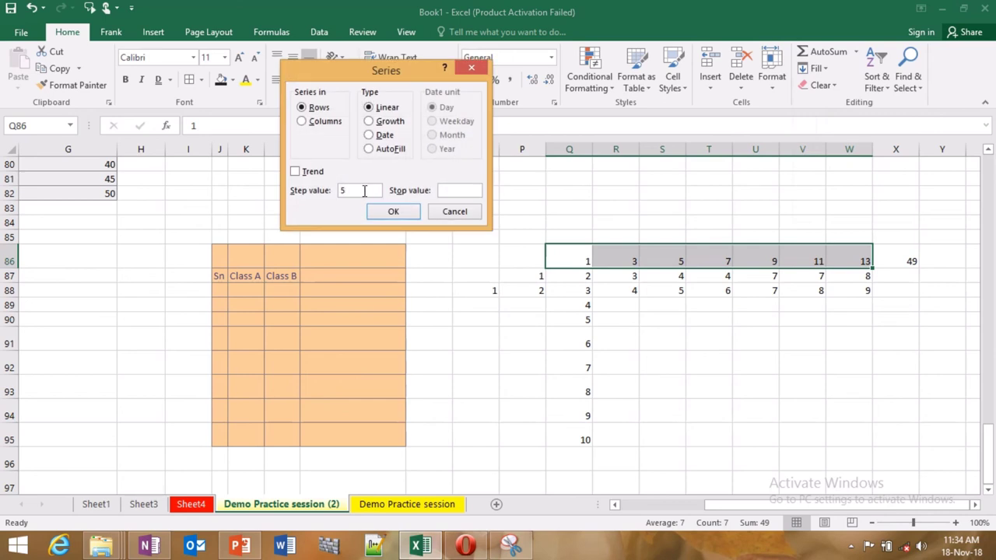
left_click(392, 213)
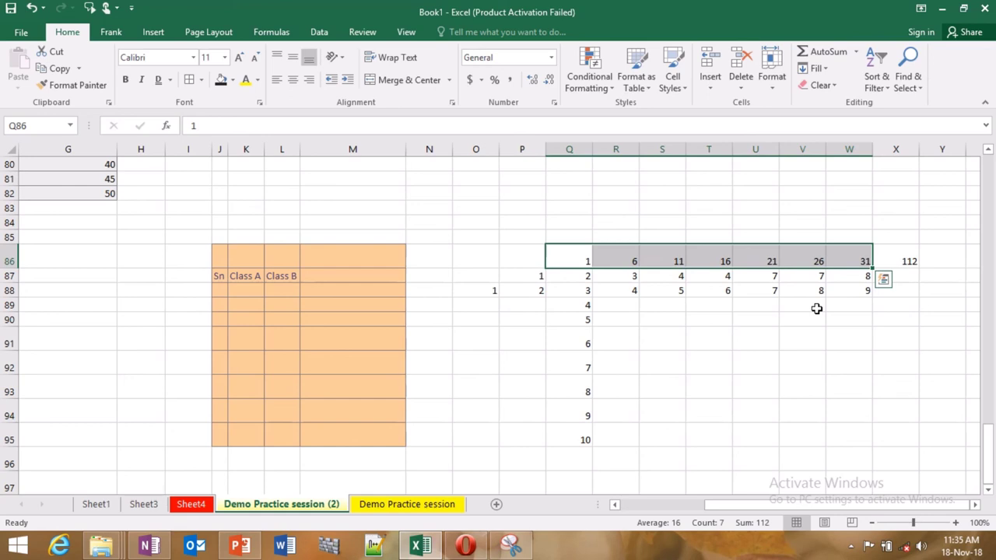
left_click(335, 312)
Step: Select the orange Class grid, try Clear All on it, and undo
mouse_move(219, 276)
left_mouse_down()
mouse_move(324, 296)
mouse_move(361, 340)
left_mouse_up()
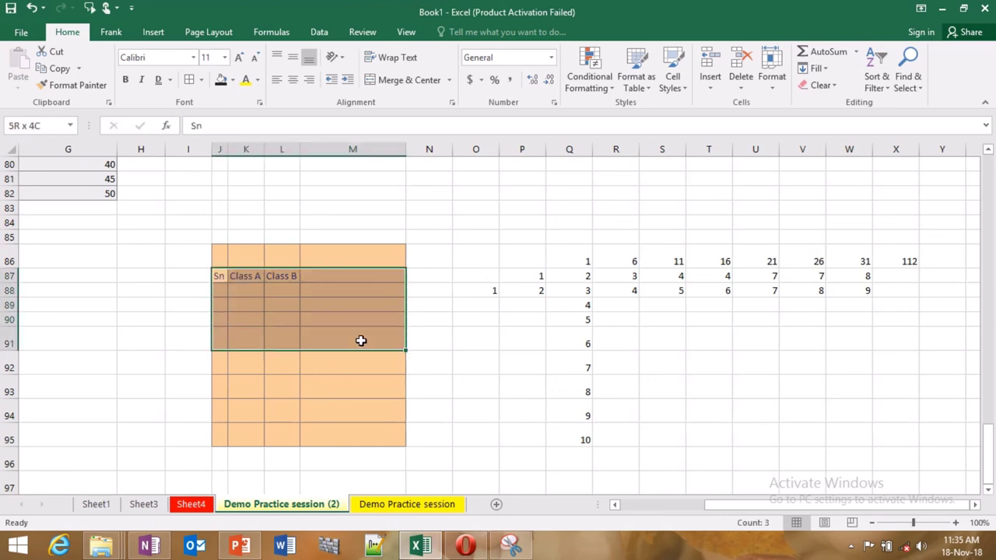
left_click(565, 247)
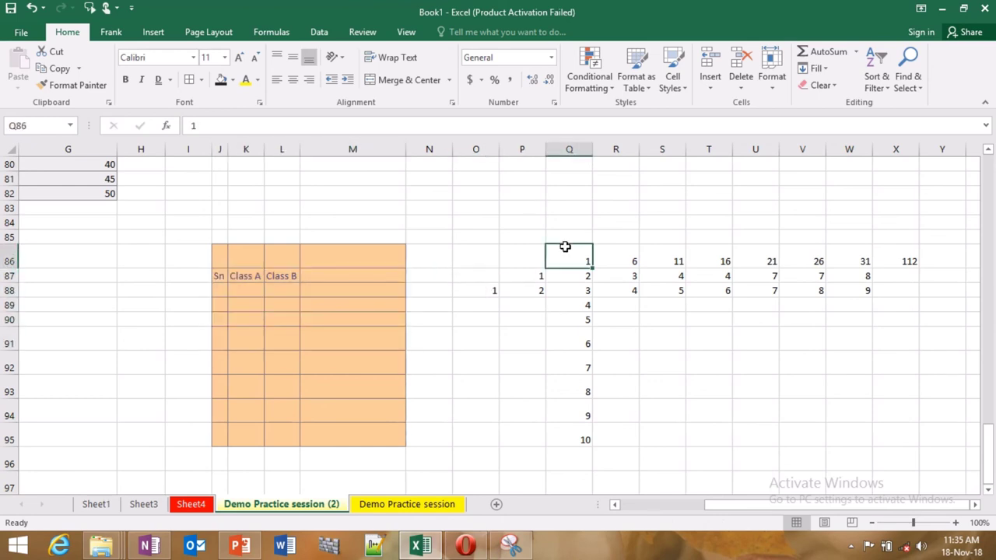
key("Down")
key("Down")
key("Down")
key("Down")
key("Down")
key("Down")
key("Down")
key("Down")
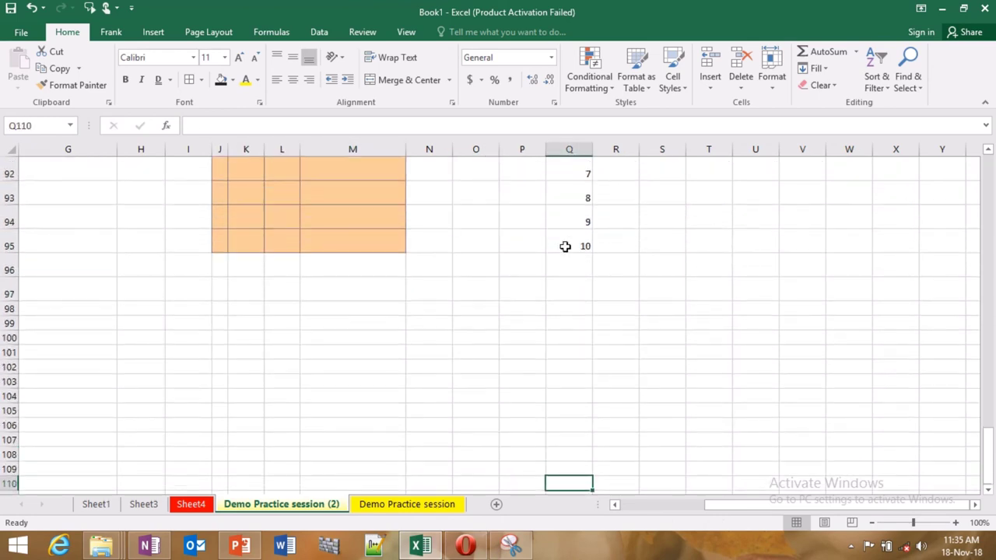
key("Up")
key("Up")
key("Up")
key("Up")
key("Up")
key("Up")
key("Up")
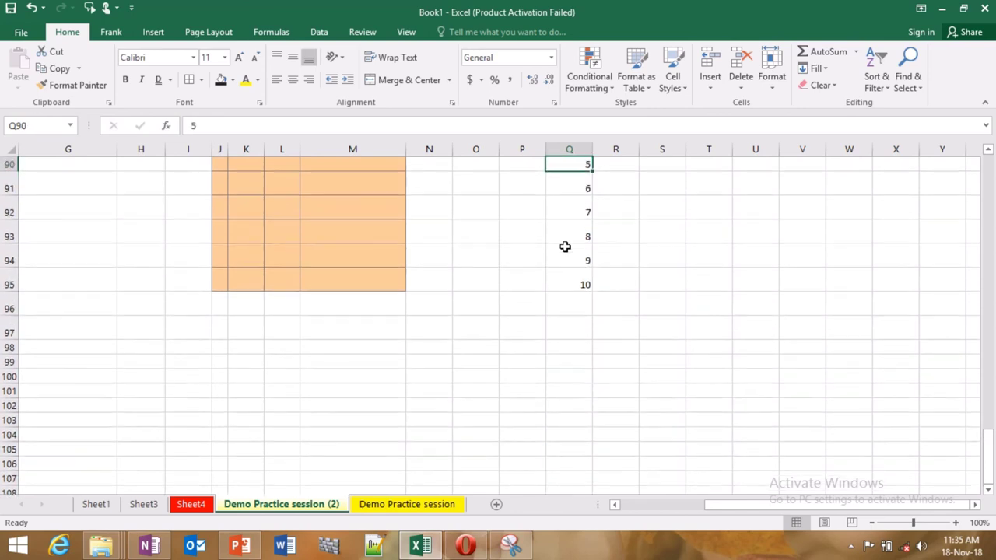
key("Up")
key("Up")
key("Up")
key("Up")
left_click_drag(225, 241, 357, 406)
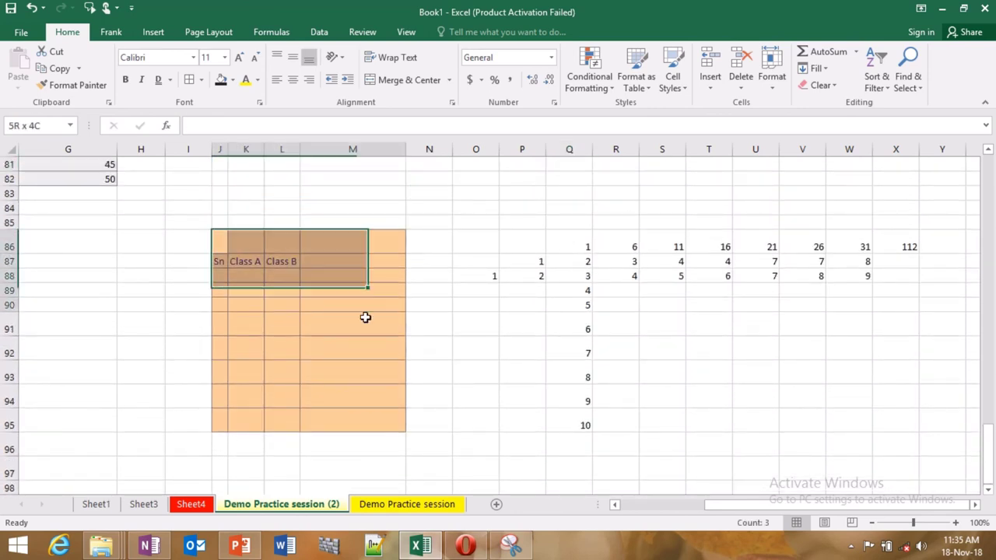
left_click(823, 86)
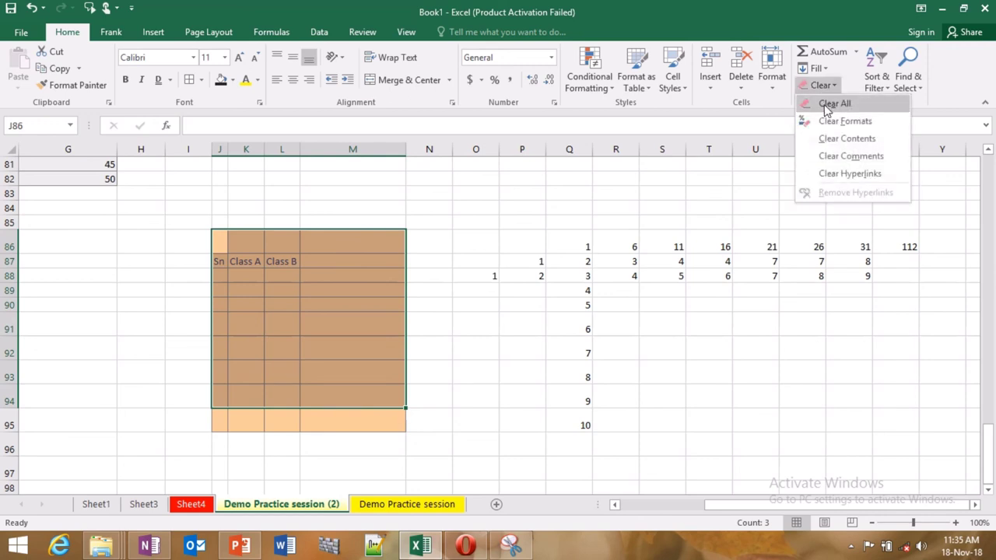
left_click(825, 104)
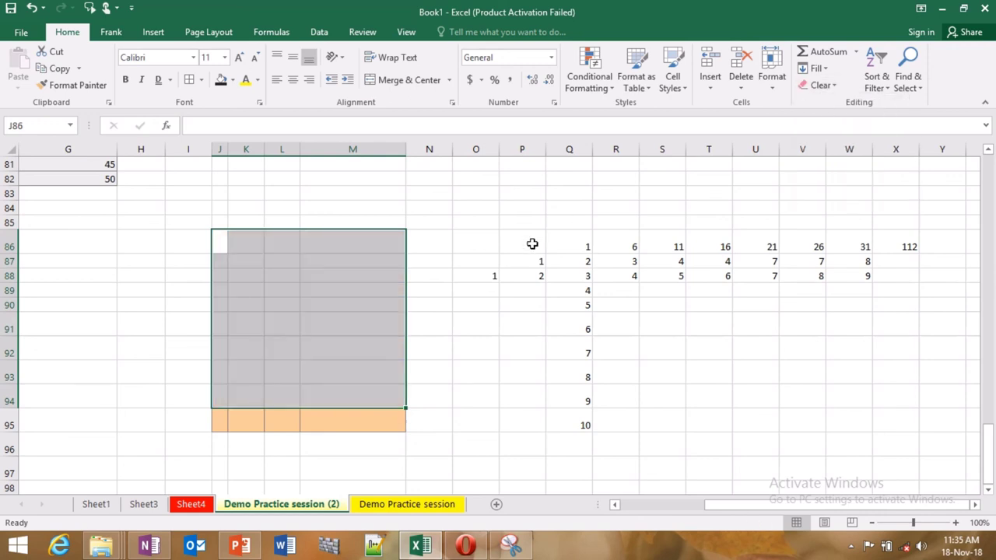
key("ctrl+z")
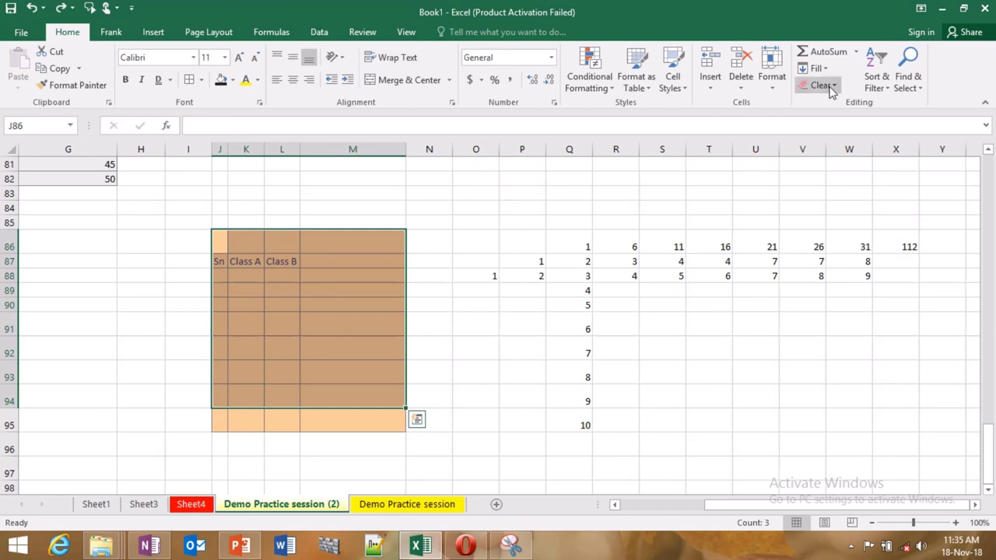
Step: Try Clear Formats, then Clear Contents on the grid, undoing each
left_click(832, 87)
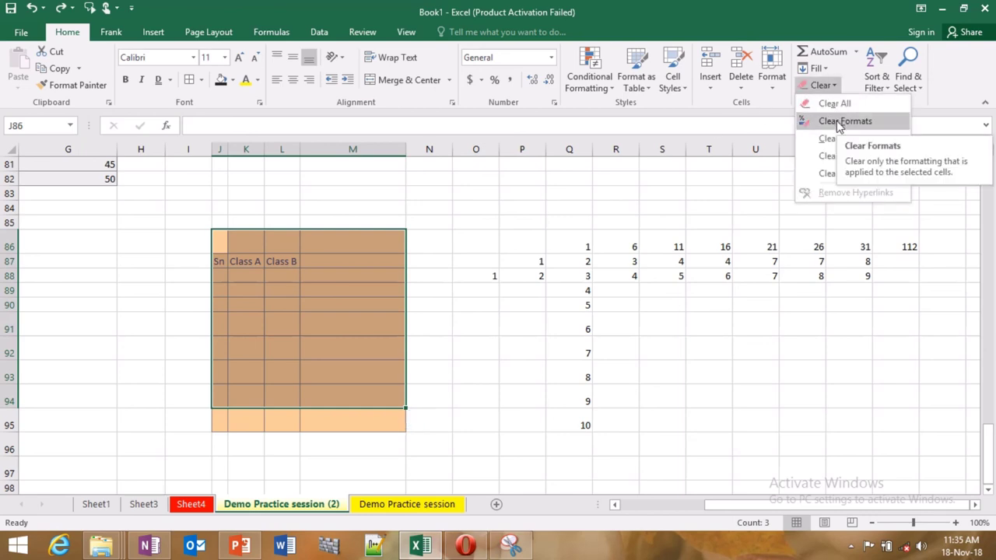
left_click(839, 122)
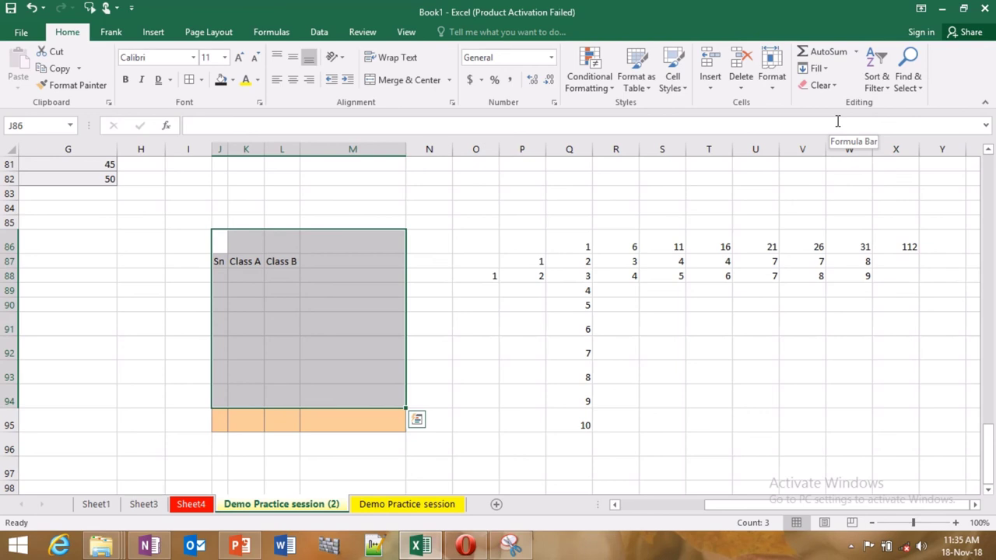
key("ctrl+z")
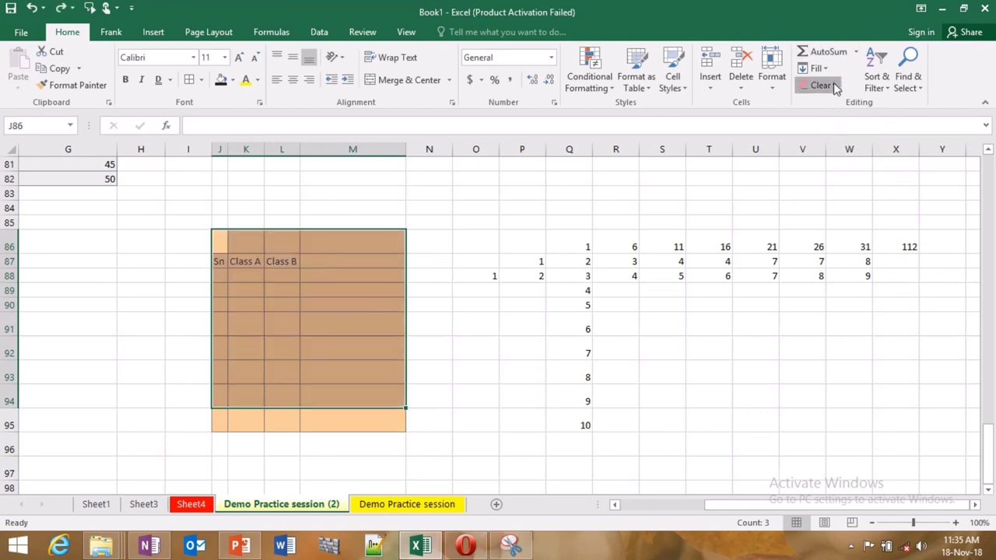
left_click(834, 83)
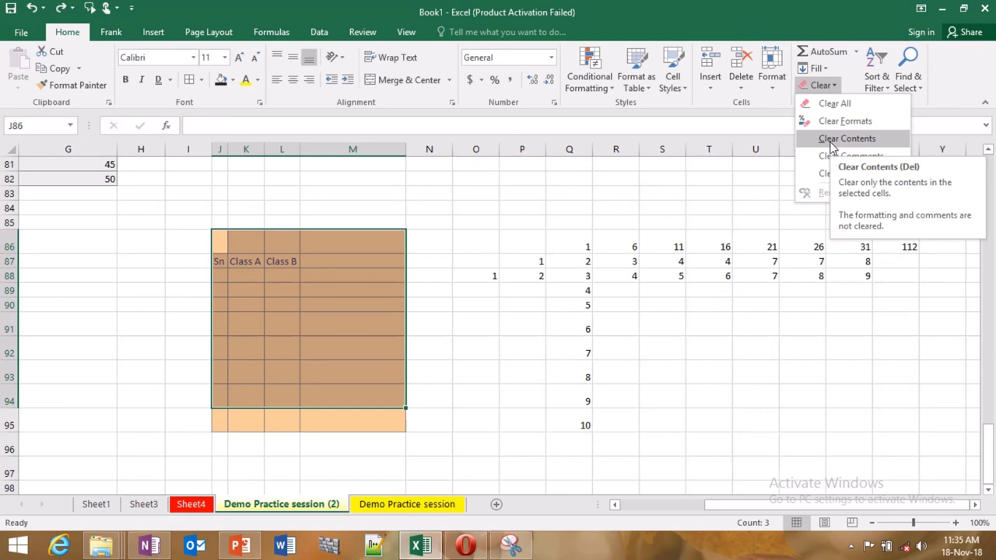
left_click(832, 140)
key("ctrl+z")
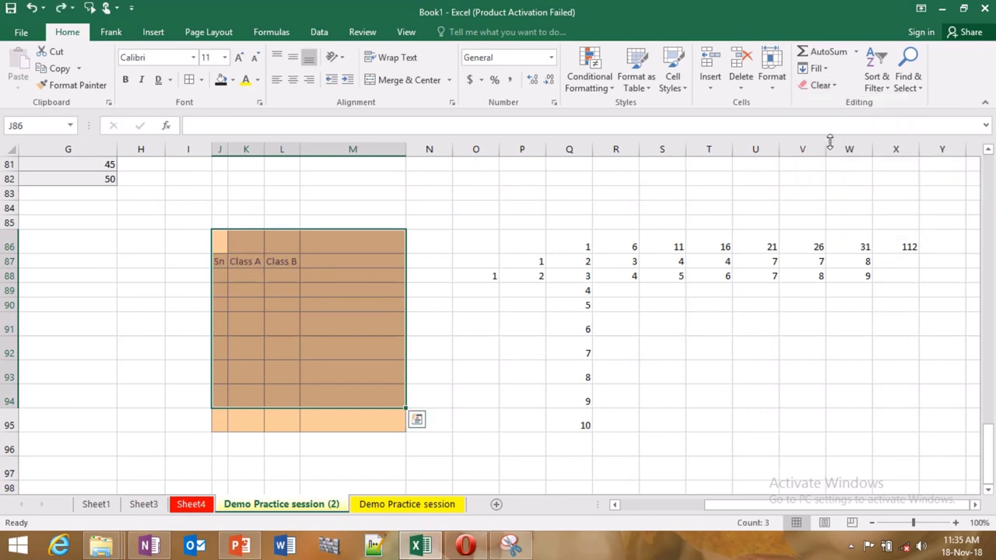
Step: Close the Clear menu without applying anything and glance at the Data tab
left_click(824, 88)
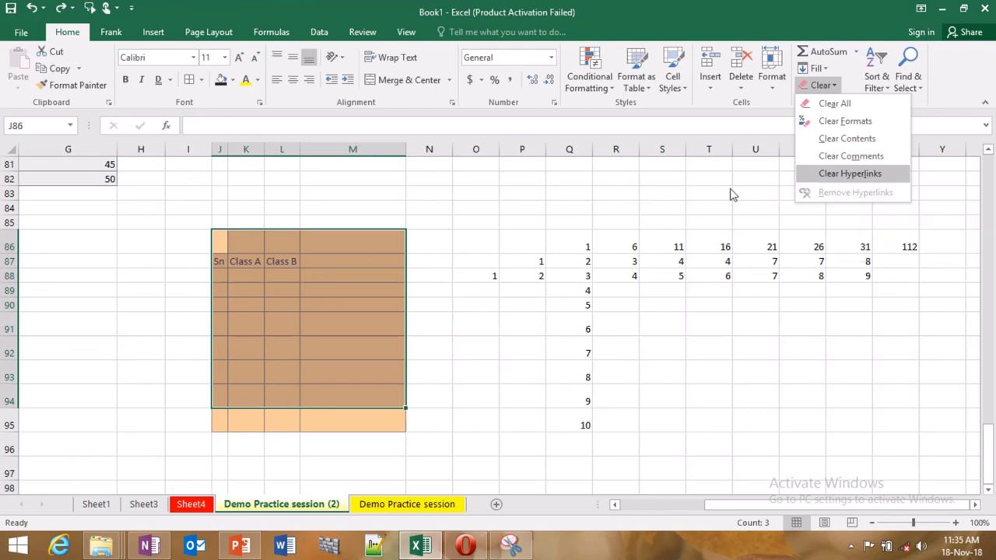
left_click(667, 202)
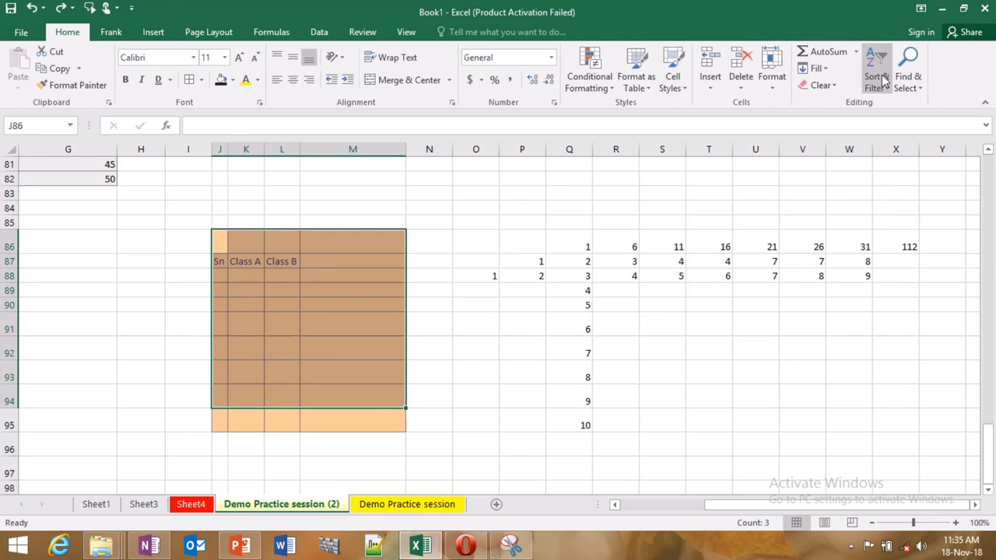
left_click(321, 33)
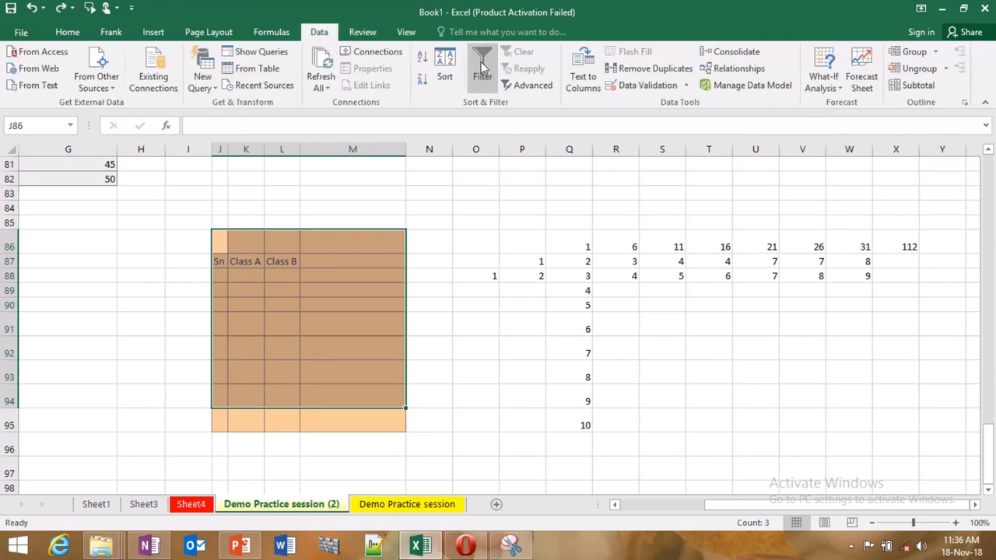
left_click(68, 32)
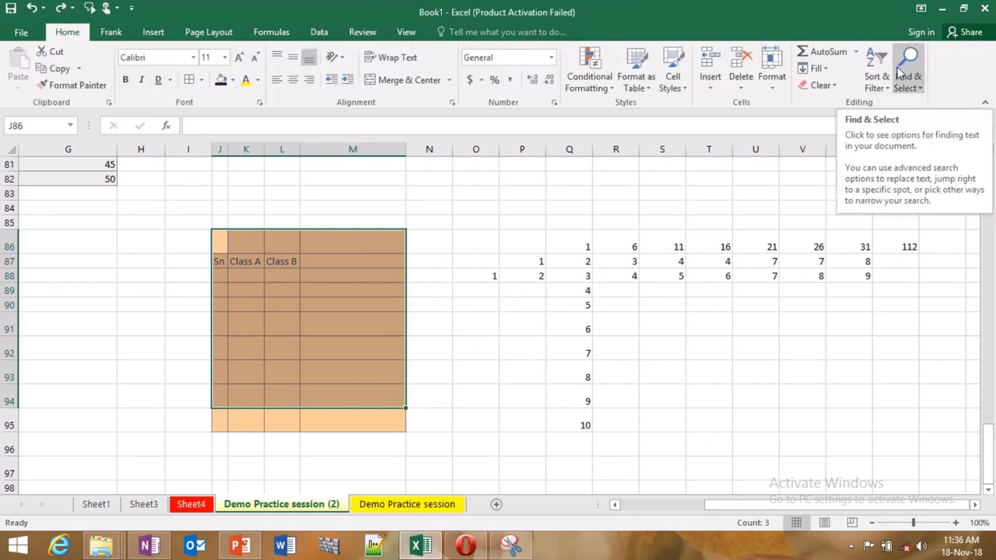
Step: Search the sheet for 16, stepping through every match from T86
left_click(693, 238)
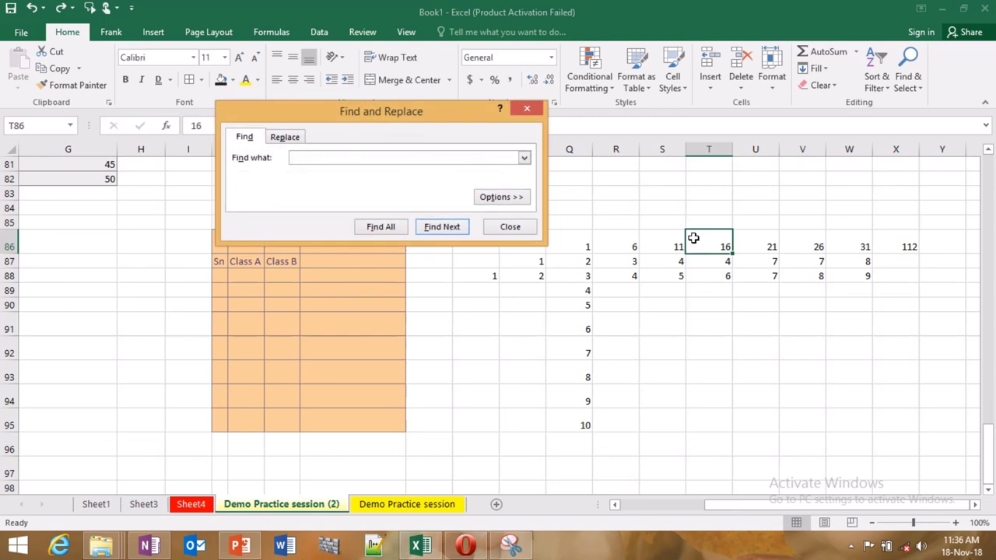
type("16")
left_click(426, 228)
left_click(426, 228)
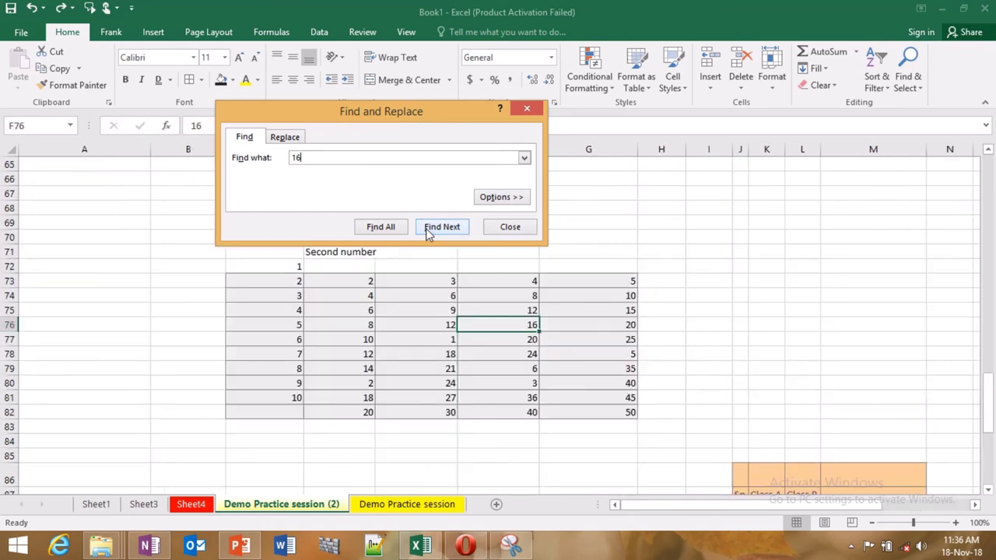
left_click(425, 228)
left_click(426, 228)
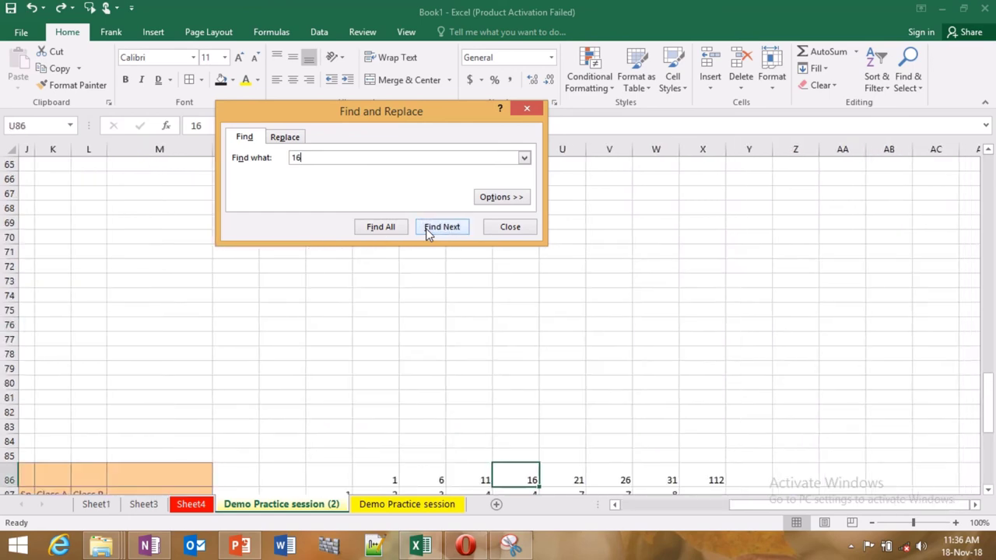
left_click(425, 228)
left_click(425, 228)
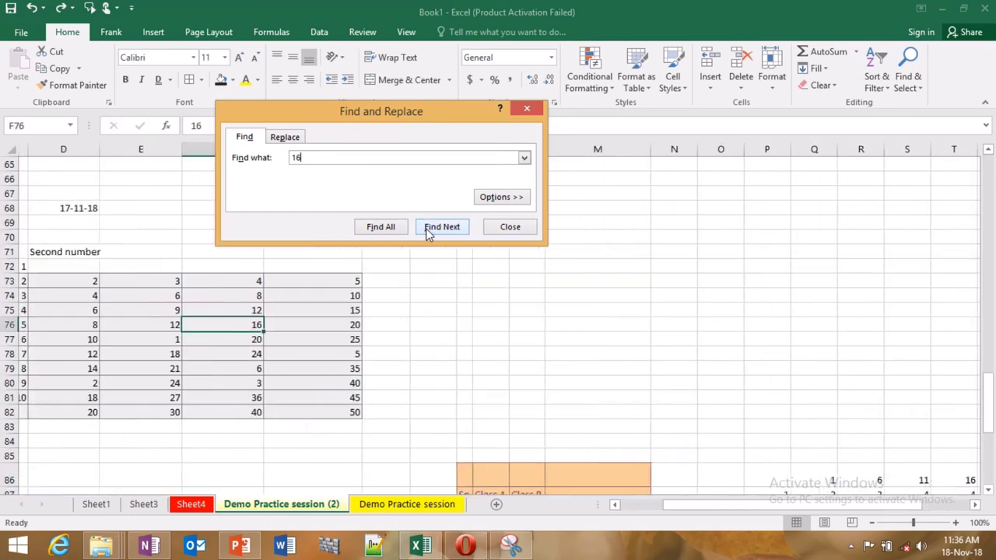
Step: Replace all occurrences of 16 with 10000 and close Find and Replace
left_click(285, 137)
left_click(317, 175)
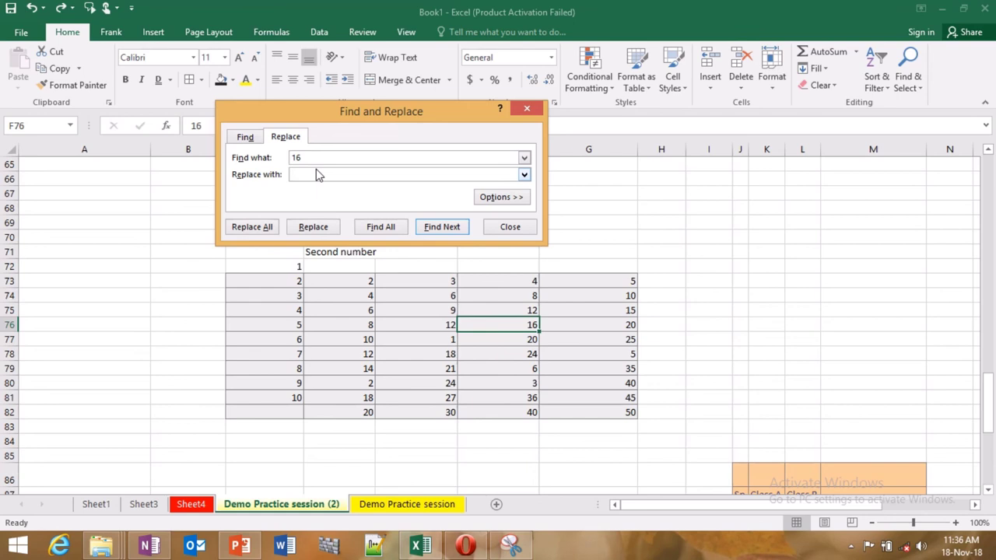
type("10000")
left_click(445, 228)
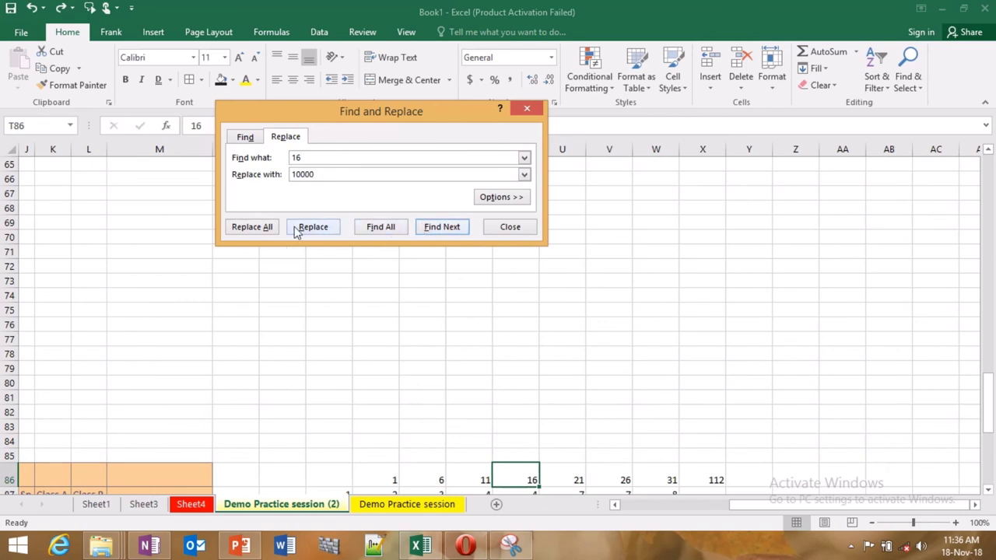
left_click(274, 228)
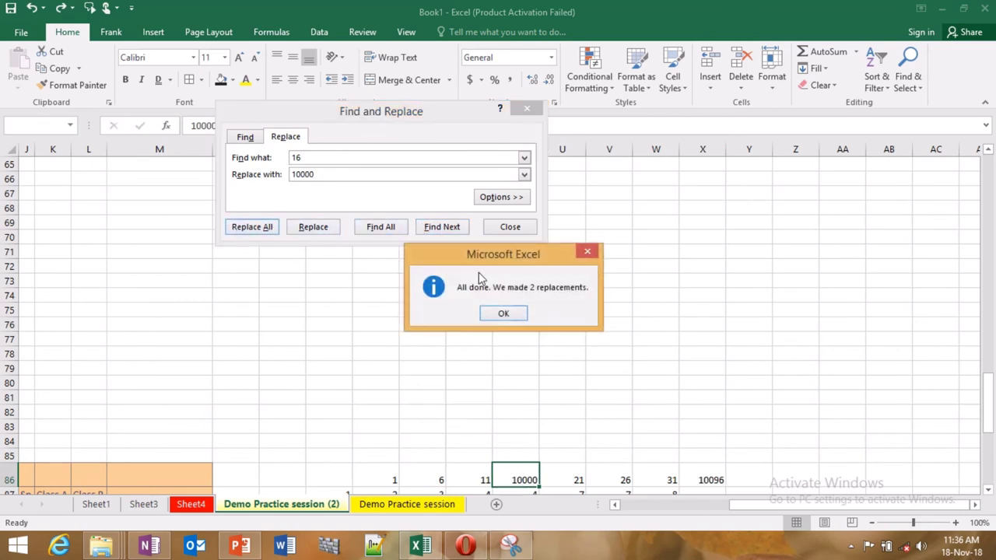
left_click(504, 315)
left_click(528, 108)
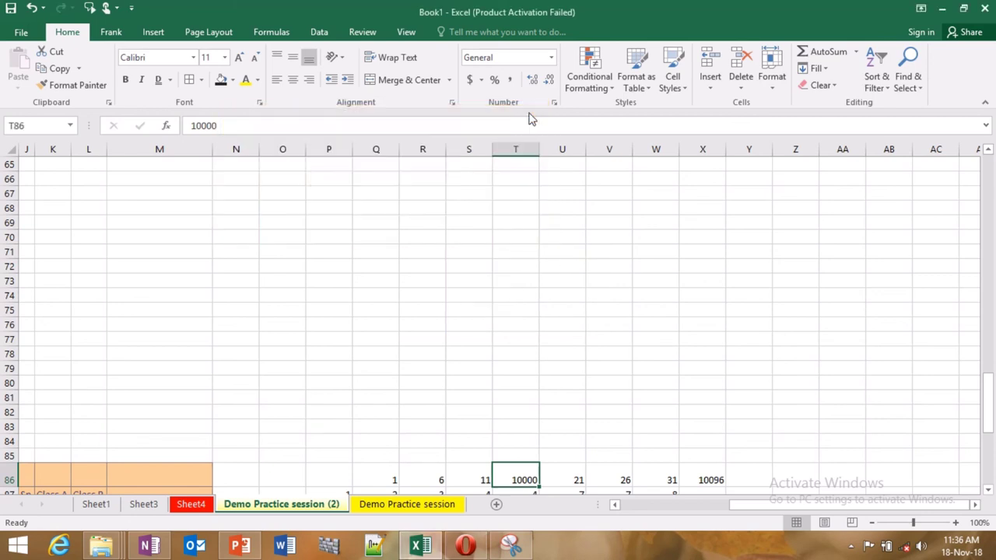
left_click(515, 227)
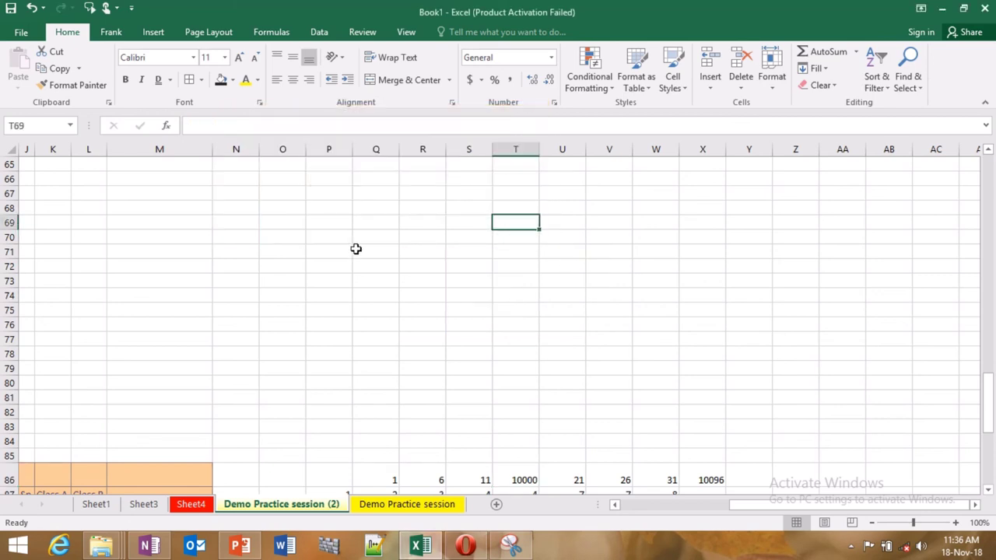
left_click(263, 252)
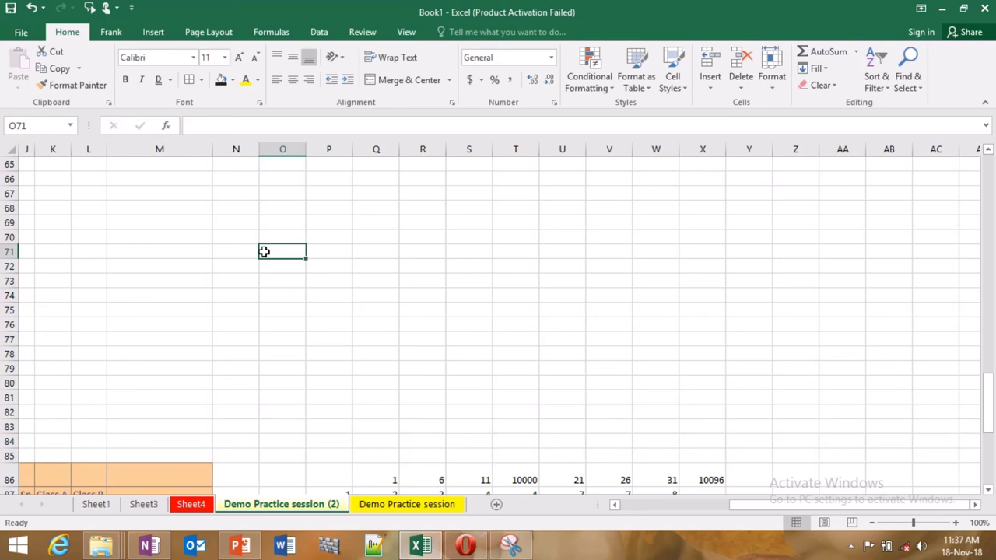
left_click(345, 246)
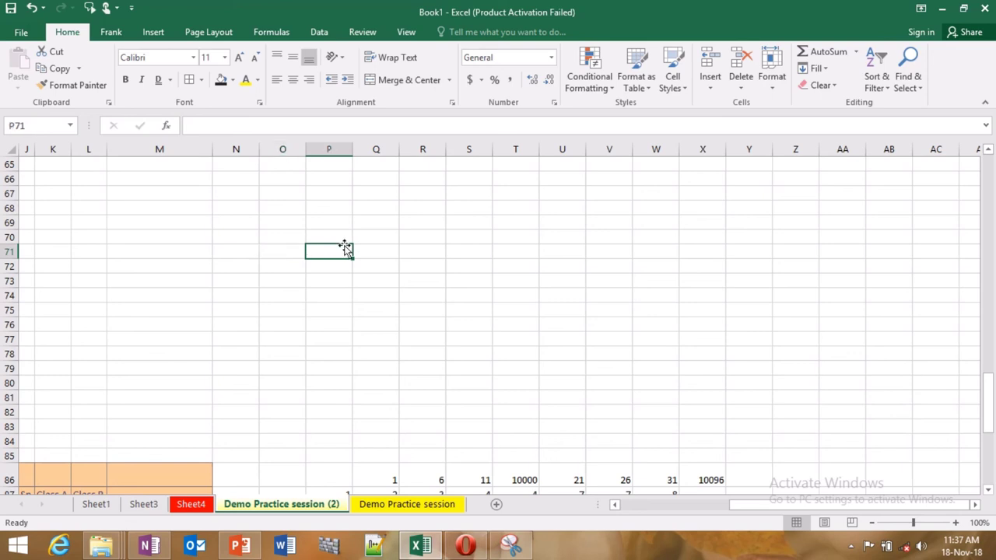
left_click(319, 200)
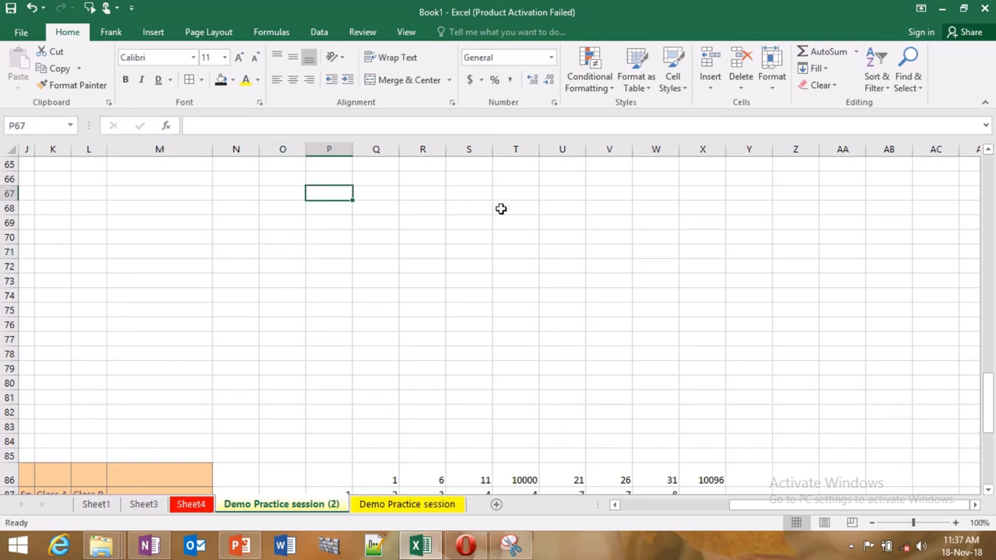